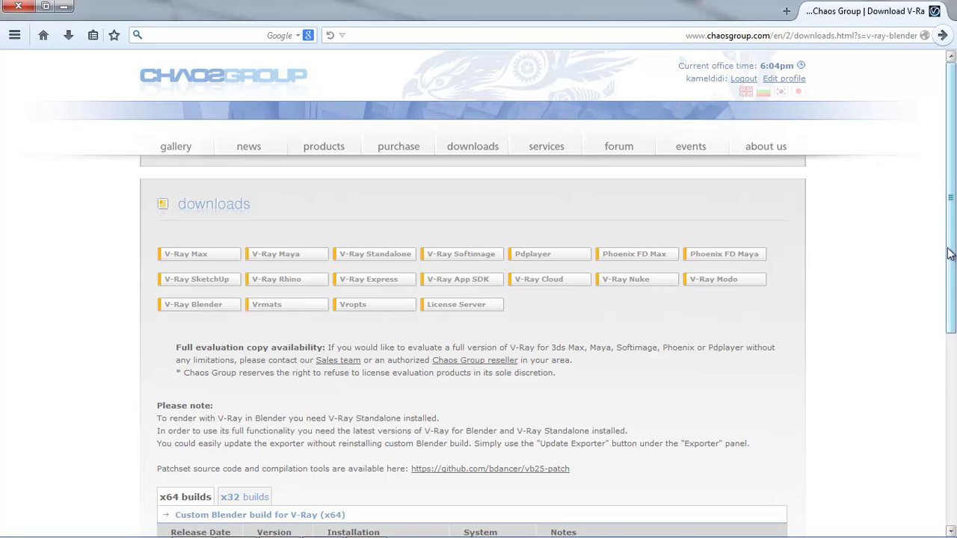
# - Request the x64 Windows download of the custom Blender build for V-Ray, and cancel the download
pyautogui.scroll(-6, 948, 254)
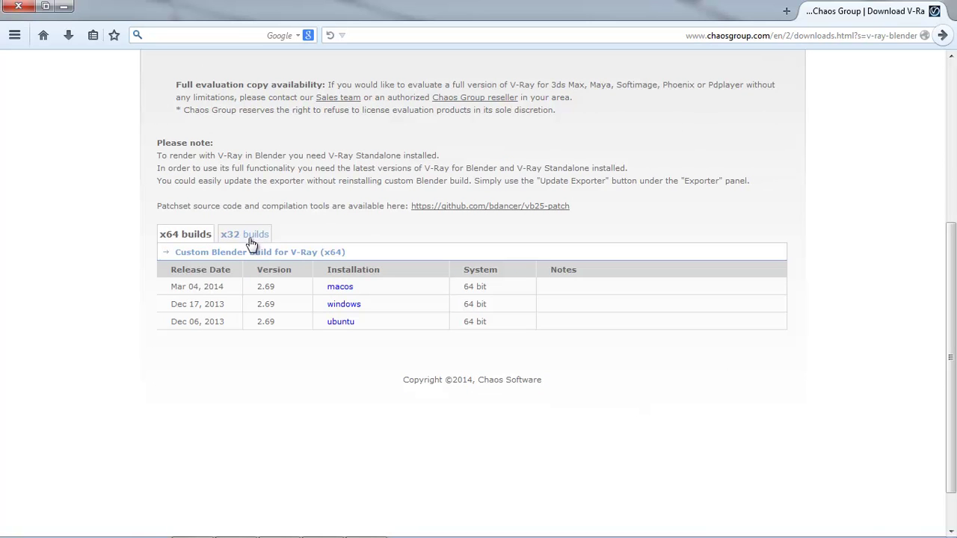
pyautogui.click(348, 306)
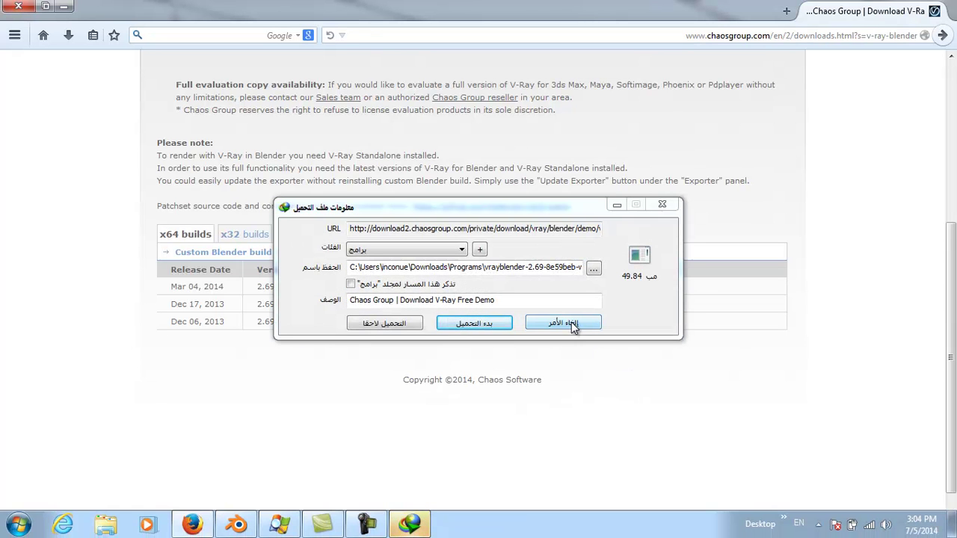
pyautogui.click(568, 323)
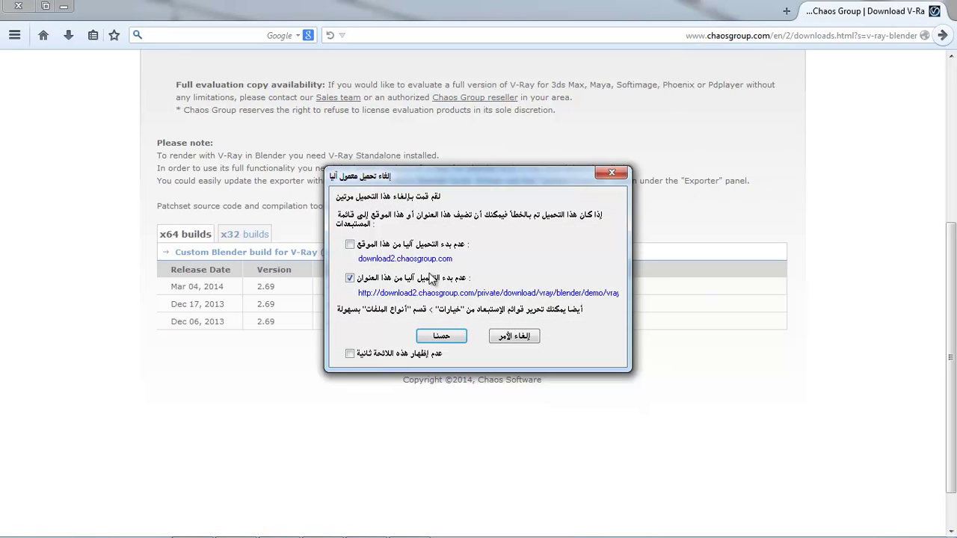
pyautogui.click(611, 174)
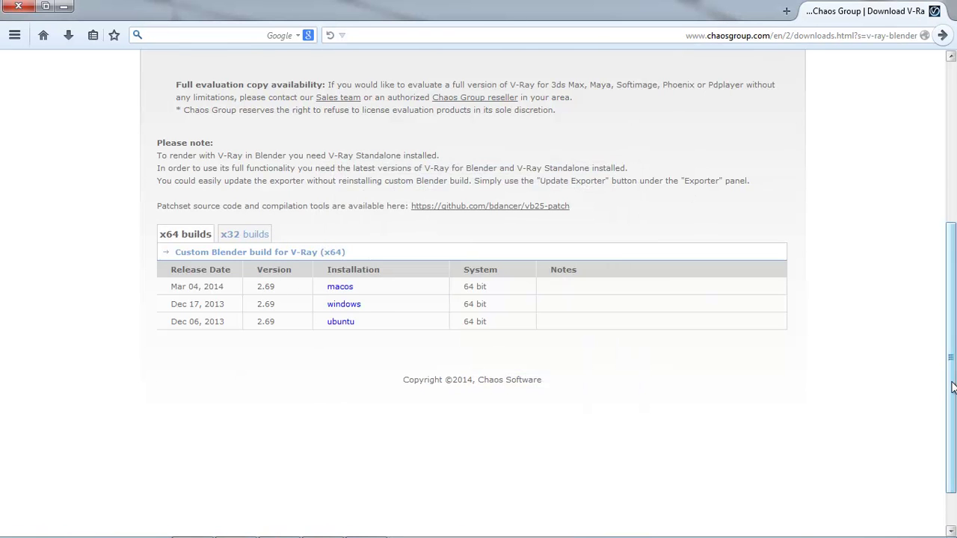
# - Go to the V-Ray Standalone downloads, request the x64 Windows demo build dated Jan 08, 2014, and cancel the download
pyautogui.moveTo(953, 386); pyautogui.dragTo(953, 214)
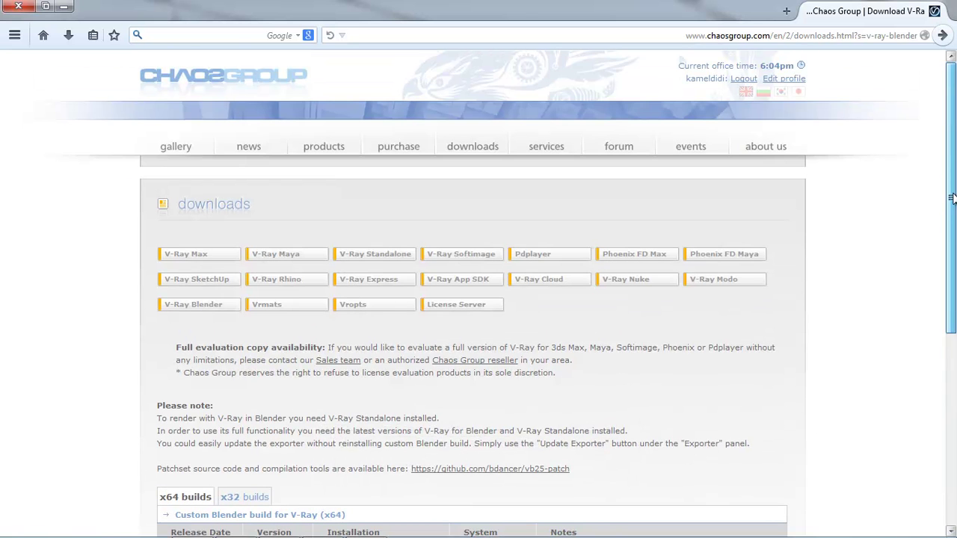
pyautogui.click(366, 256)
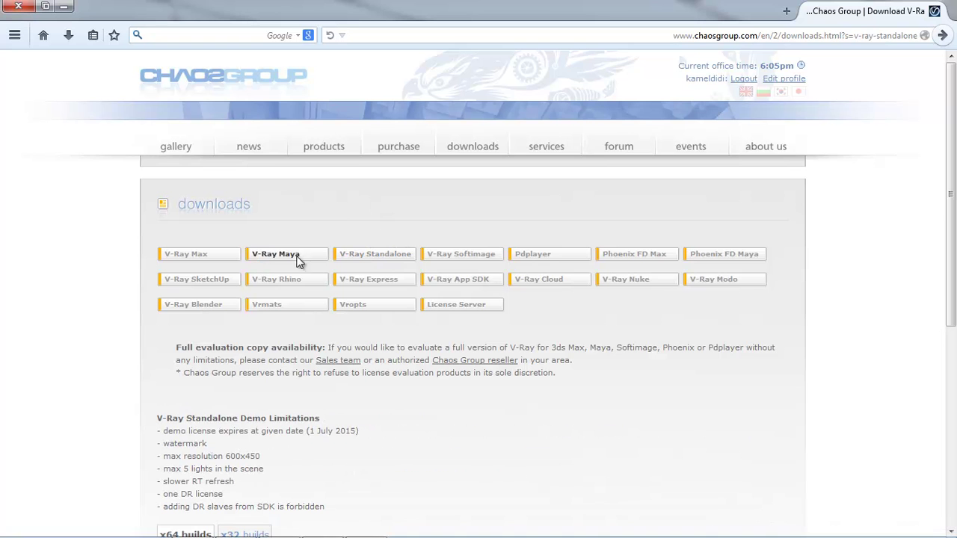
pyautogui.moveTo(954, 172); pyautogui.dragTo(954, 310)
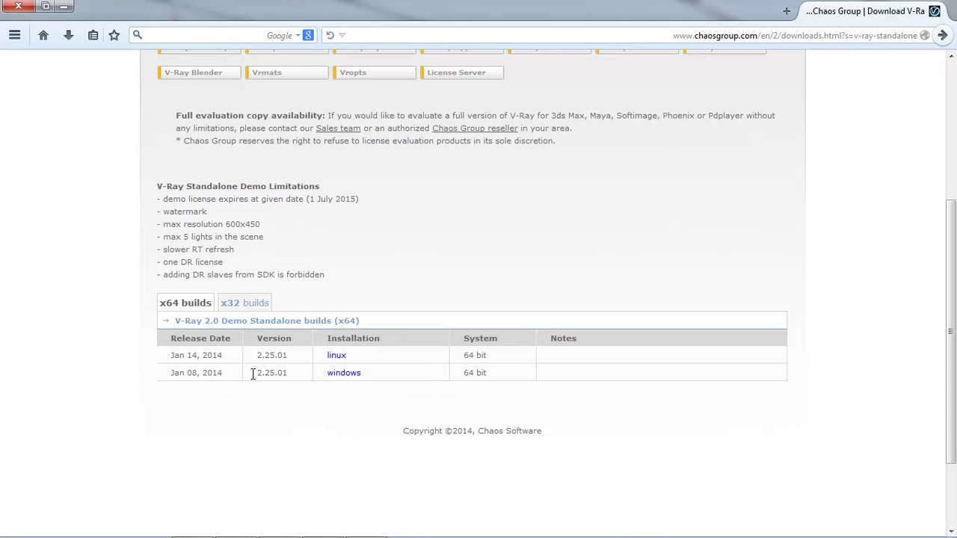
pyautogui.click(338, 373)
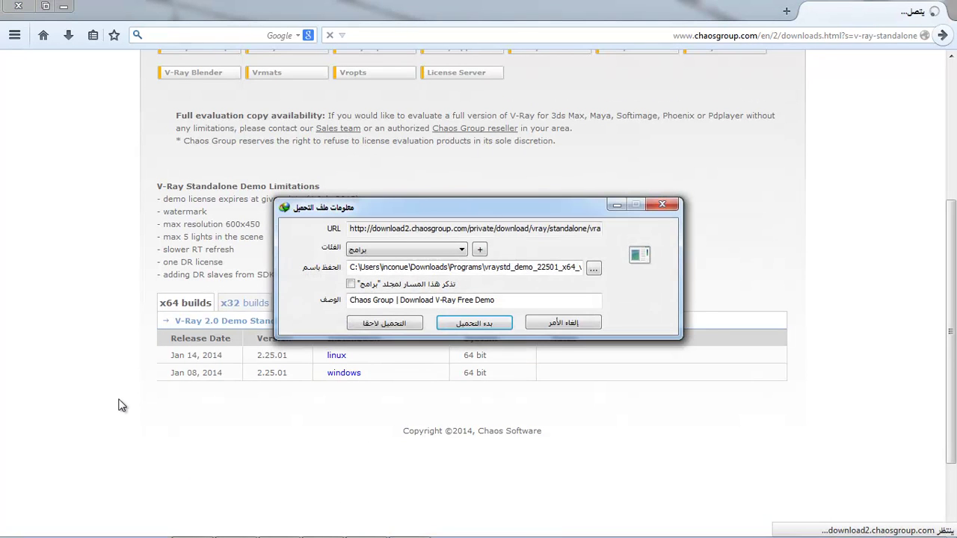
pyautogui.click(576, 317)
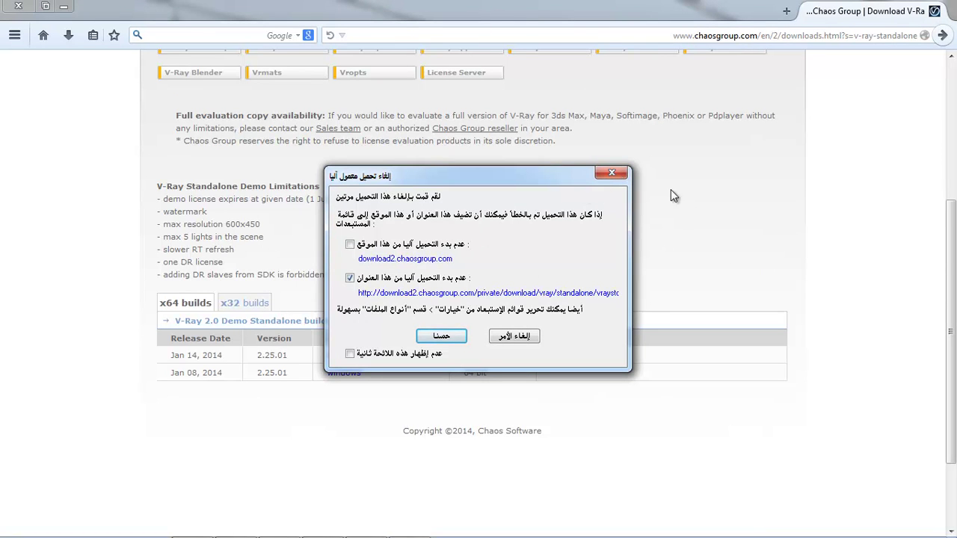
pyautogui.click(614, 174)
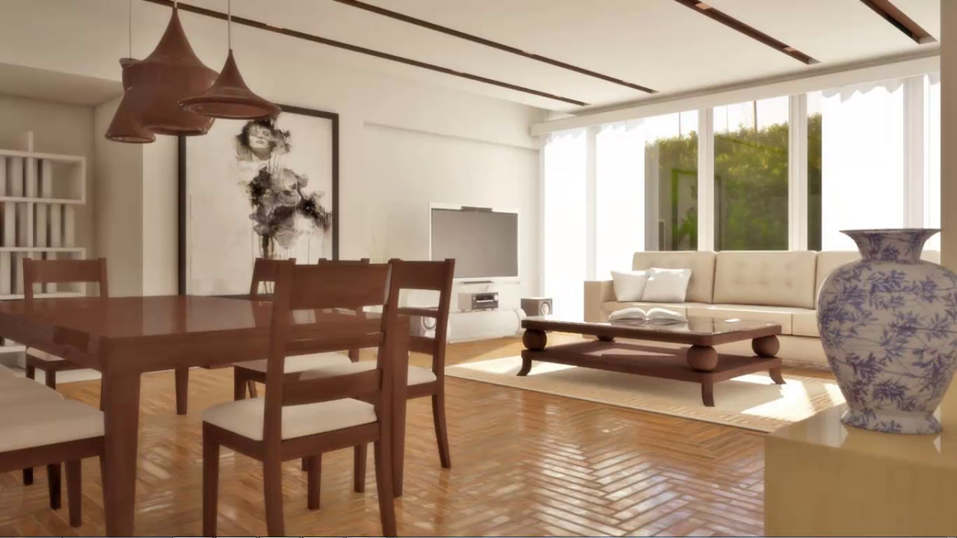
# - Switch to the open Blender furniture project and examine its V-Ray render settings, from Dimensions and Output down to Exporter
pyautogui.moveTo(248, 528)
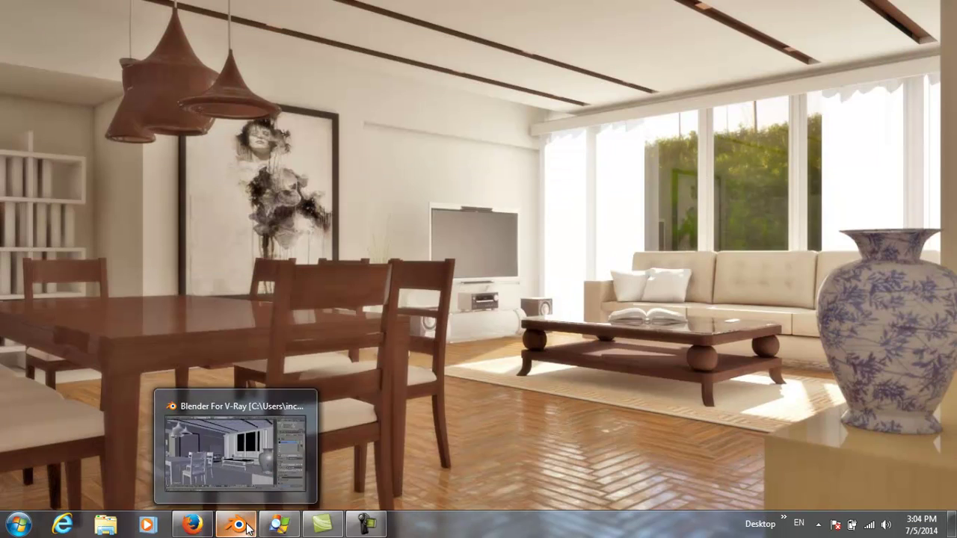
pyautogui.click(296, 438)
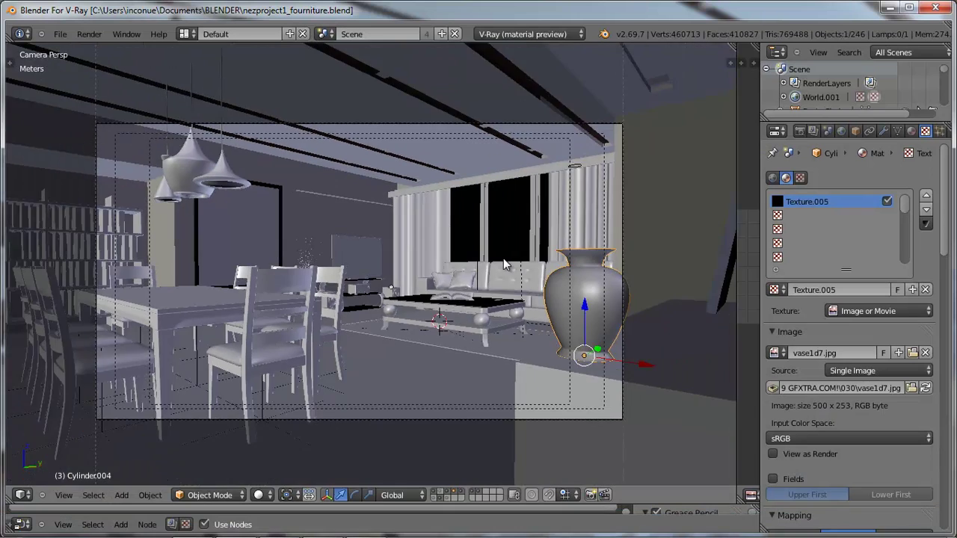
pyautogui.moveTo(504, 264); pyautogui.dragTo(369, 379, button='middle')
pyautogui.rightClick(369, 379)
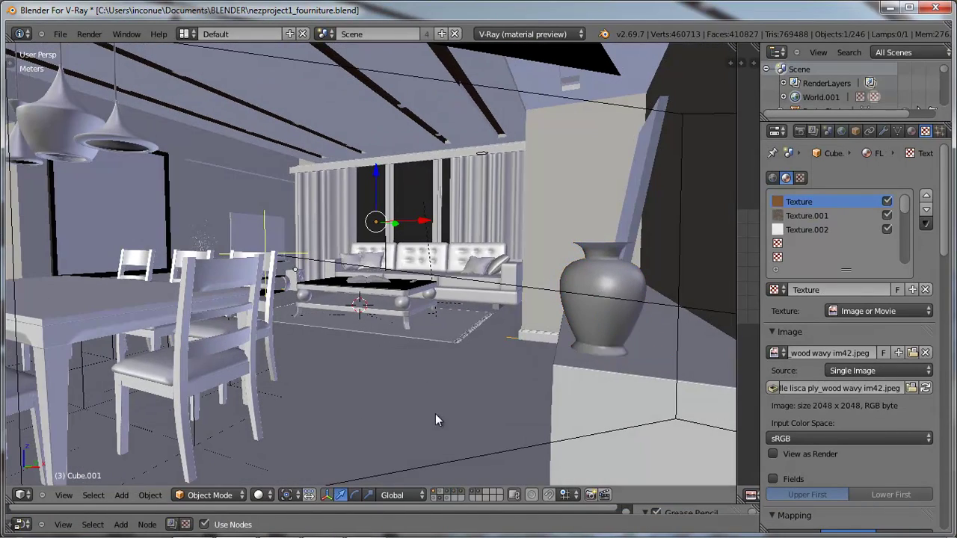
pyautogui.click(799, 131)
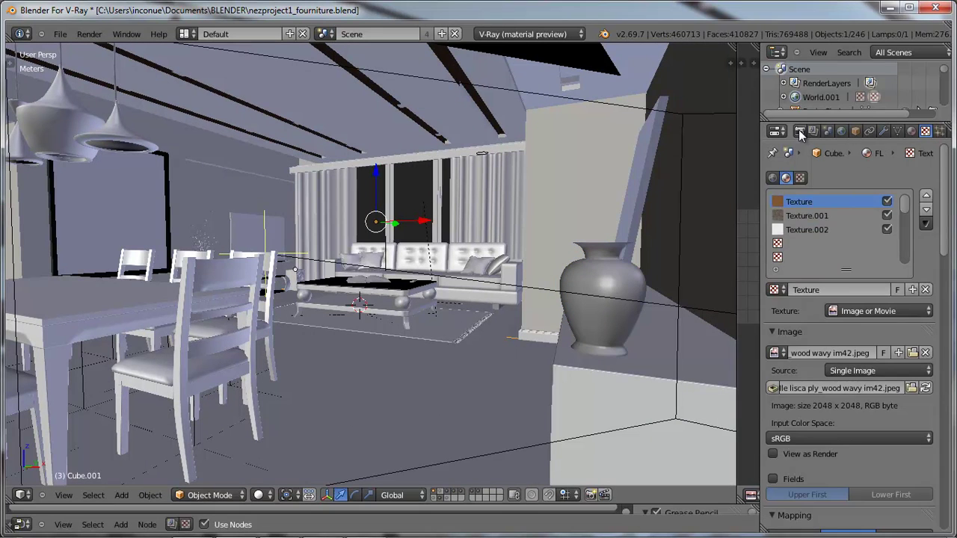
pyautogui.moveTo(735, 255); pyautogui.dragTo(712, 263)
pyautogui.scroll(-12, 808, 367)
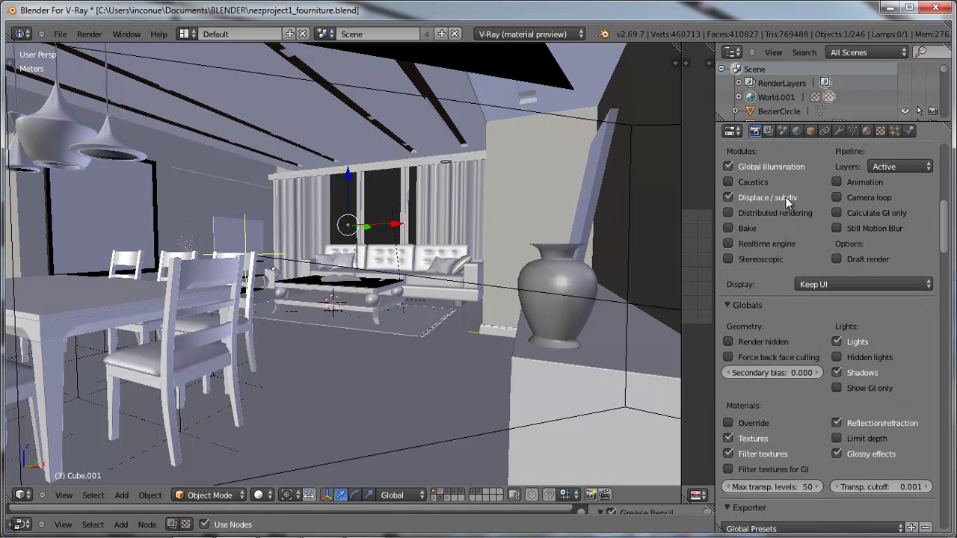
pyautogui.scroll(-8, 774, 284)
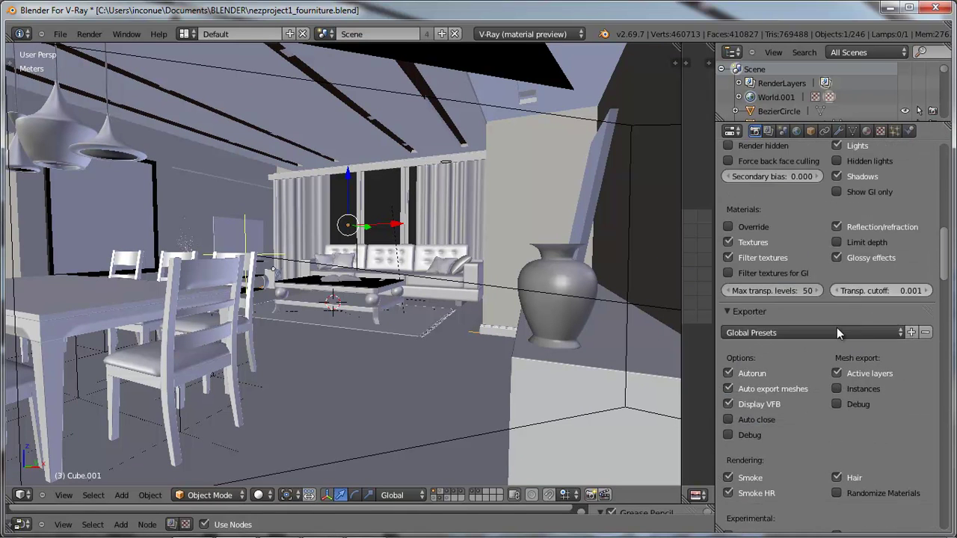
pyautogui.scroll(12, 875, 284)
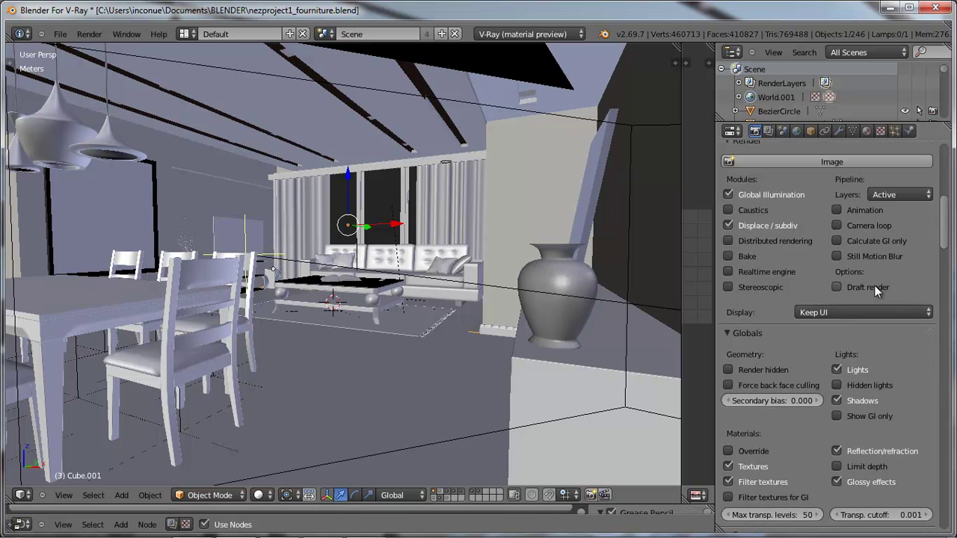
pyautogui.scroll(8, 874, 285)
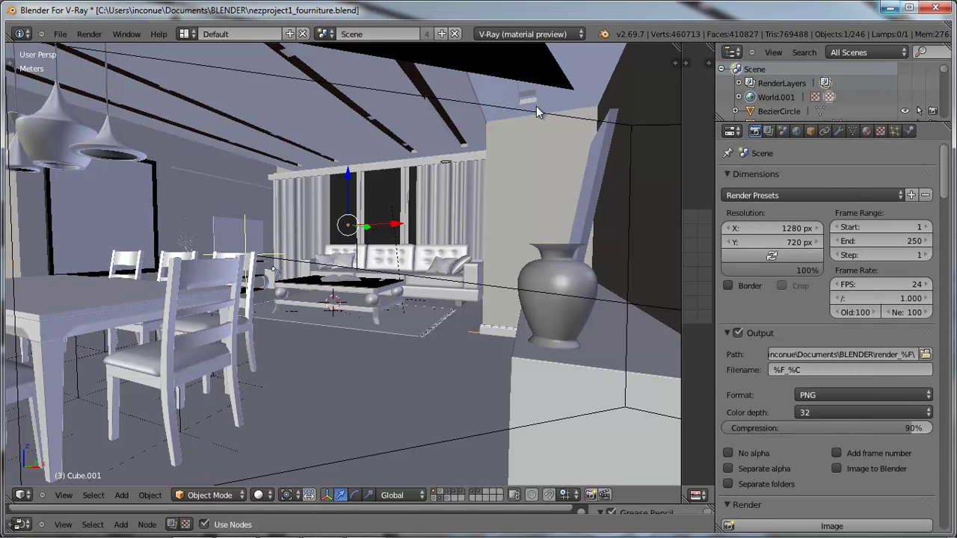
# - Launch a new VRayBlender session, minimise the furniture project, and bring up the new default scene
pyautogui.moveTo(366, 537)
pyautogui.click(17, 526)
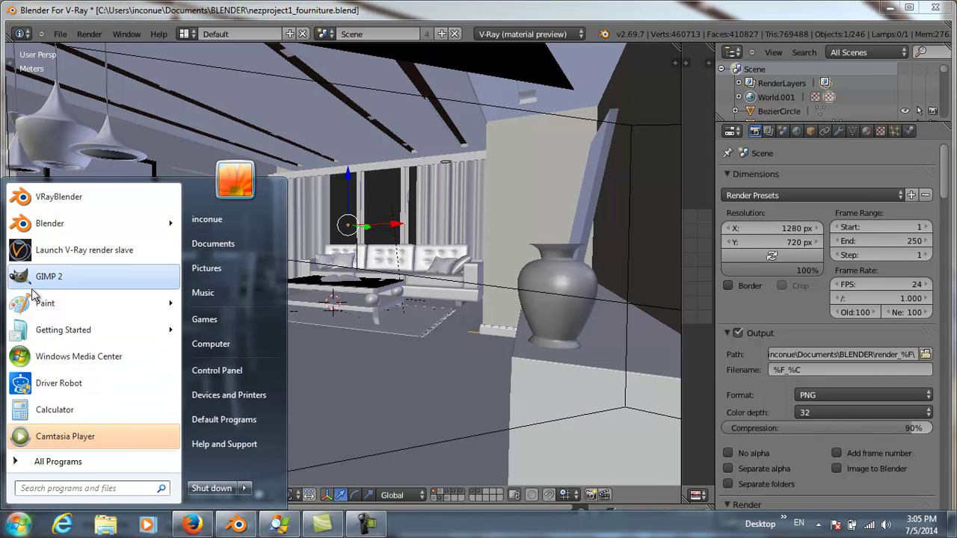
pyautogui.click(62, 195)
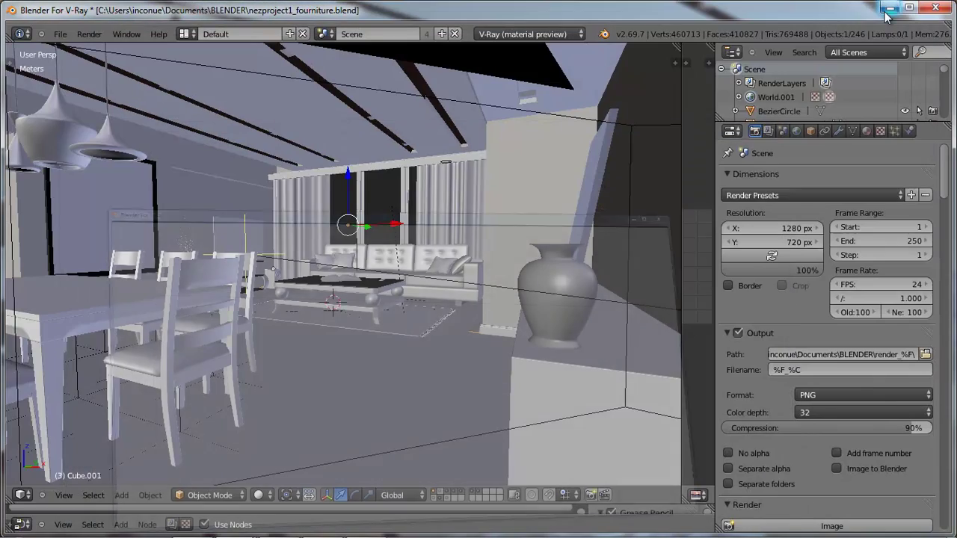
pyautogui.click(888, 9)
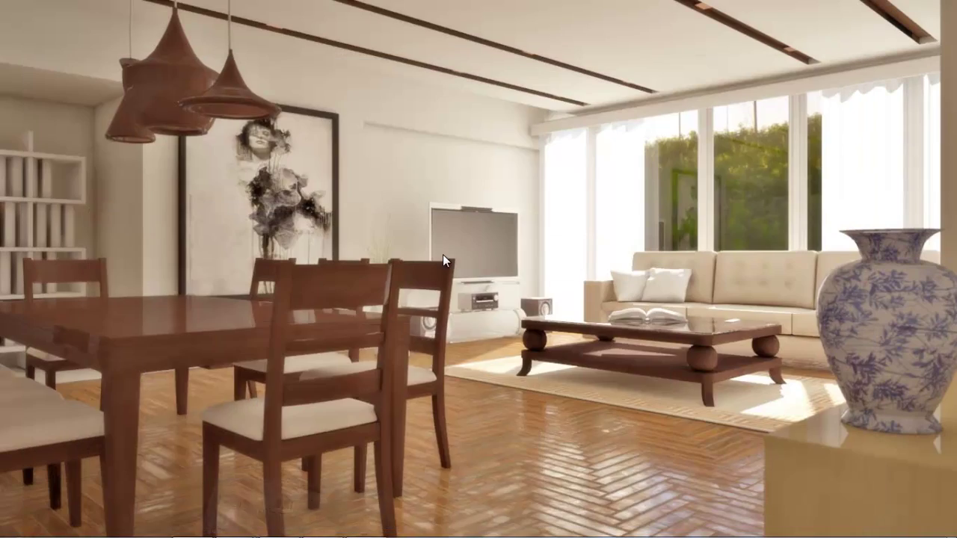
pyautogui.moveTo(251, 526)
pyautogui.click(284, 456)
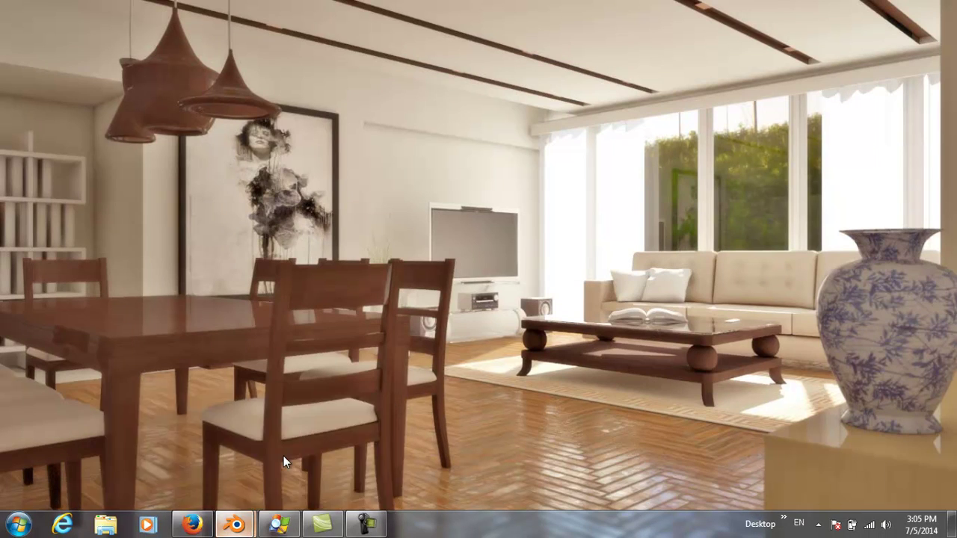
pyautogui.click(221, 335)
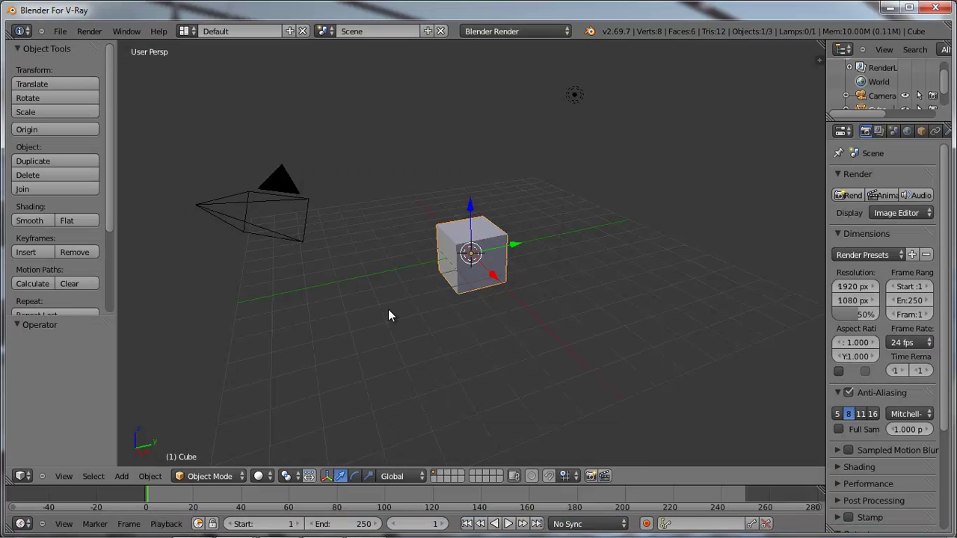
# - Add a mesh plane, scale it by about -26.7 as a ground surface, and view the scene through the camera
pyautogui.hotkey('shift', 'a')
pyautogui.moveTo(388, 311)
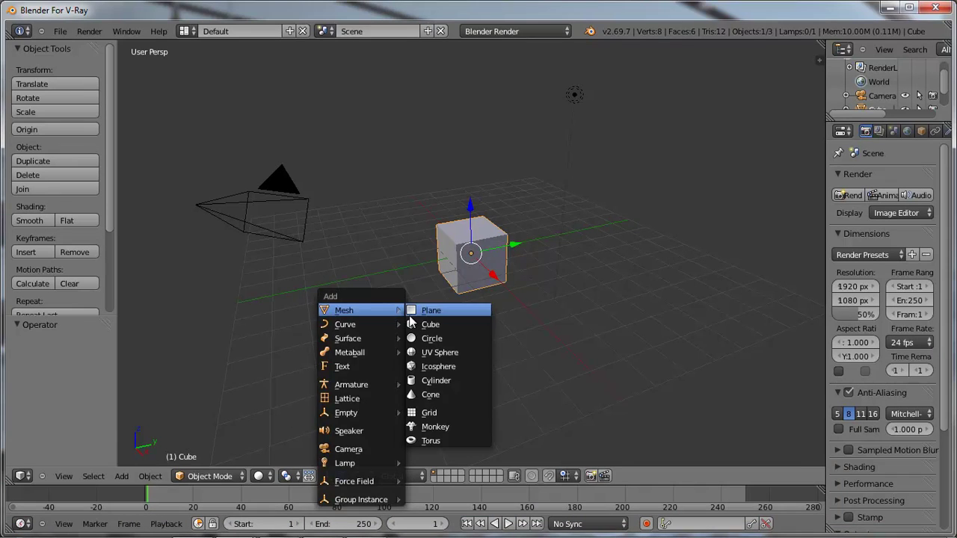
pyautogui.click(422, 312)
pyautogui.press('s')
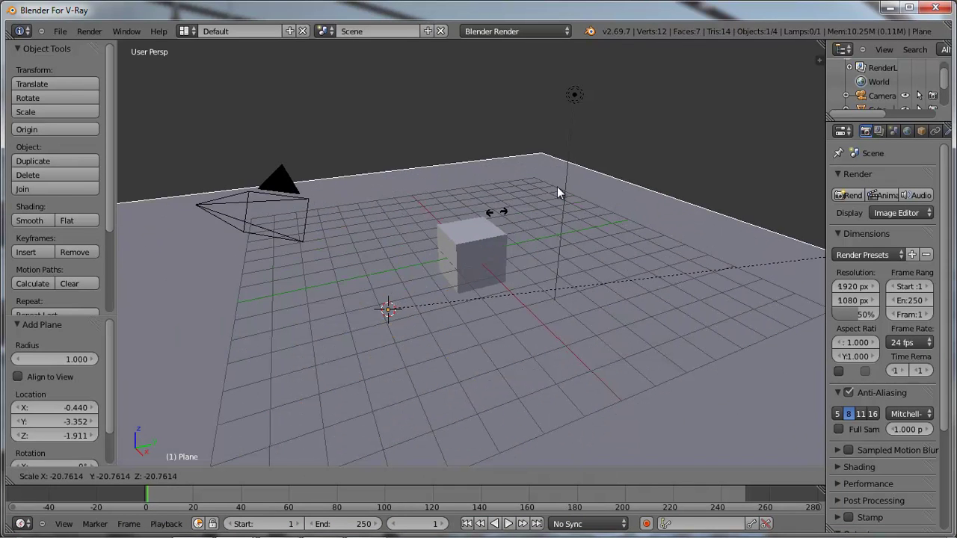
pyautogui.click(637, 175)
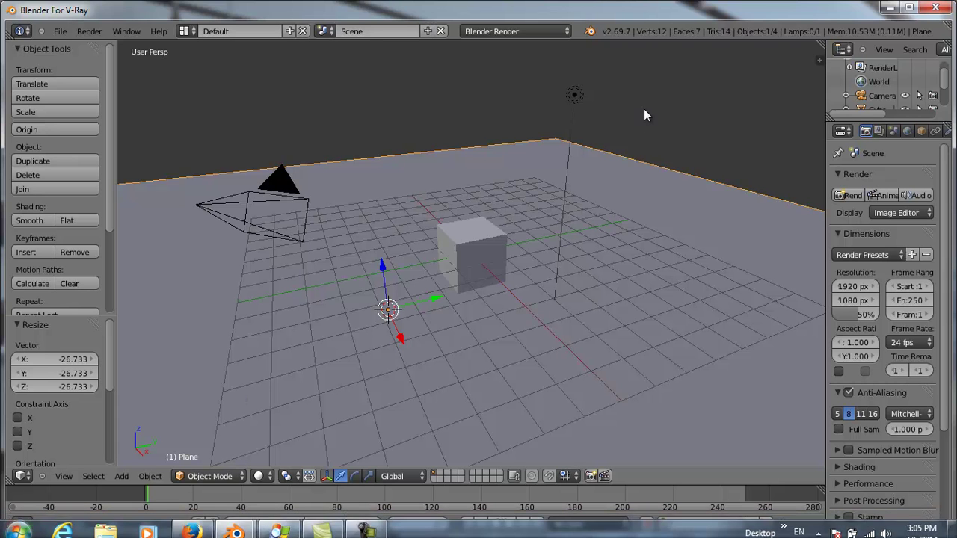
pyautogui.click(442, 203)
pyautogui.press('KP_0')
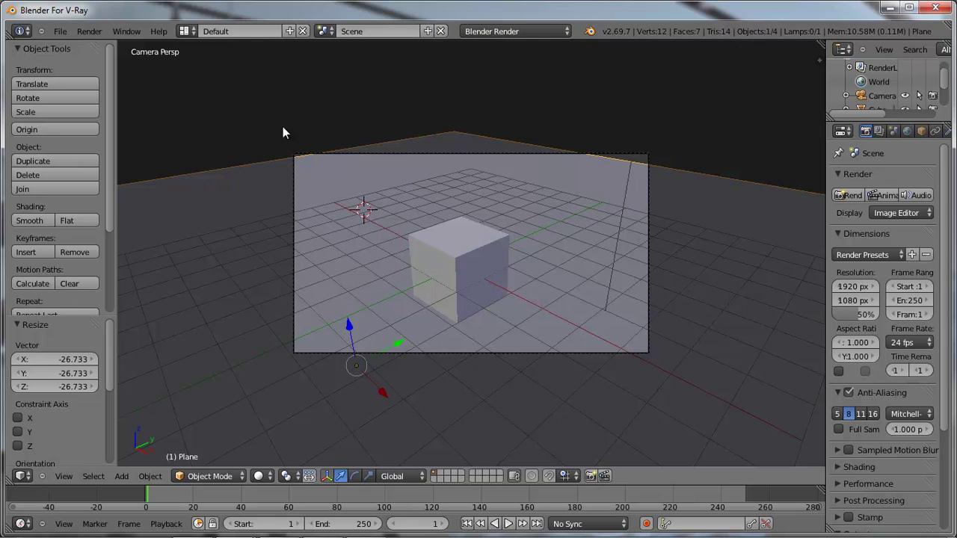
# - Find the Screencast Keys addon by searching for "scree" in the user preferences, enable it, and close the preferences
pyautogui.click(60, 31)
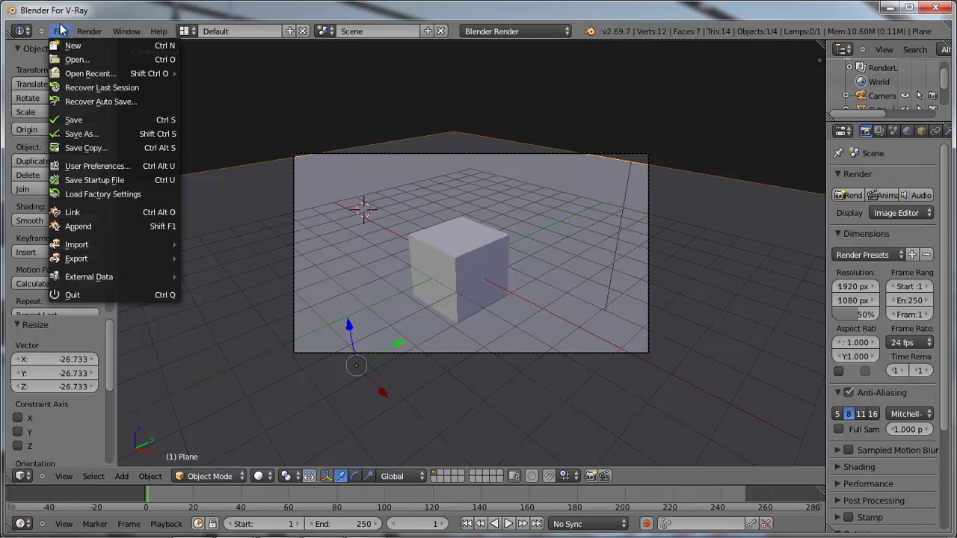
pyautogui.click(97, 163)
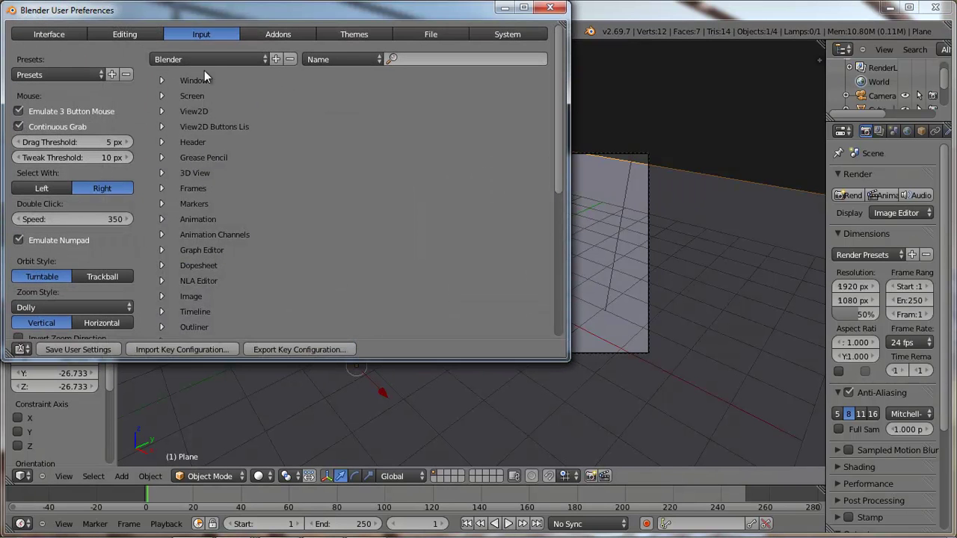
pyautogui.click(270, 36)
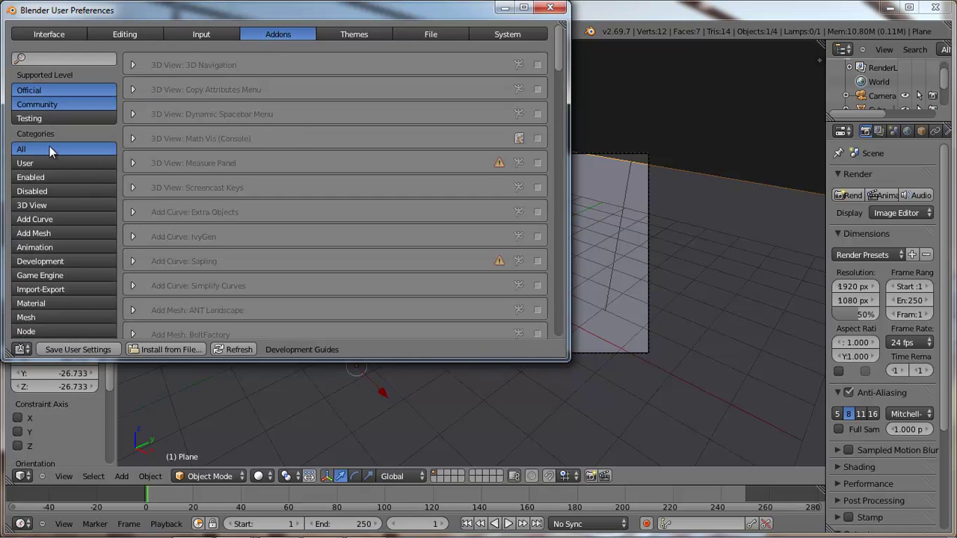
pyautogui.click(72, 58)
pyautogui.write('scree')
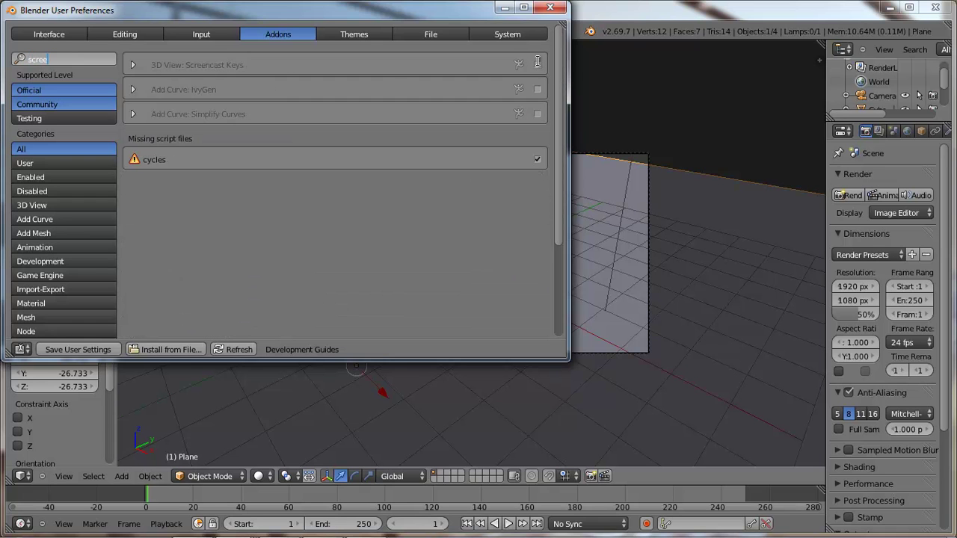
pyautogui.click(542, 63)
pyautogui.click(537, 65)
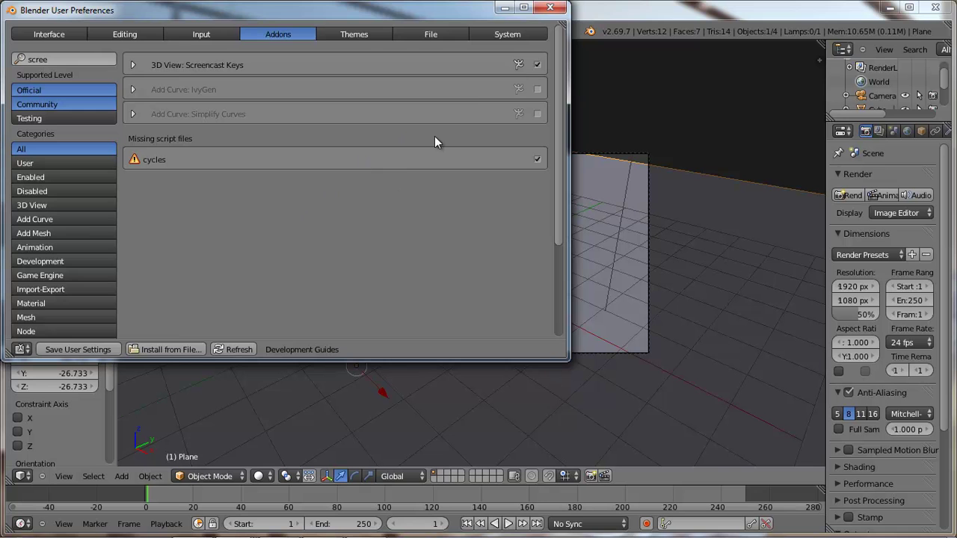
pyautogui.click(550, 7)
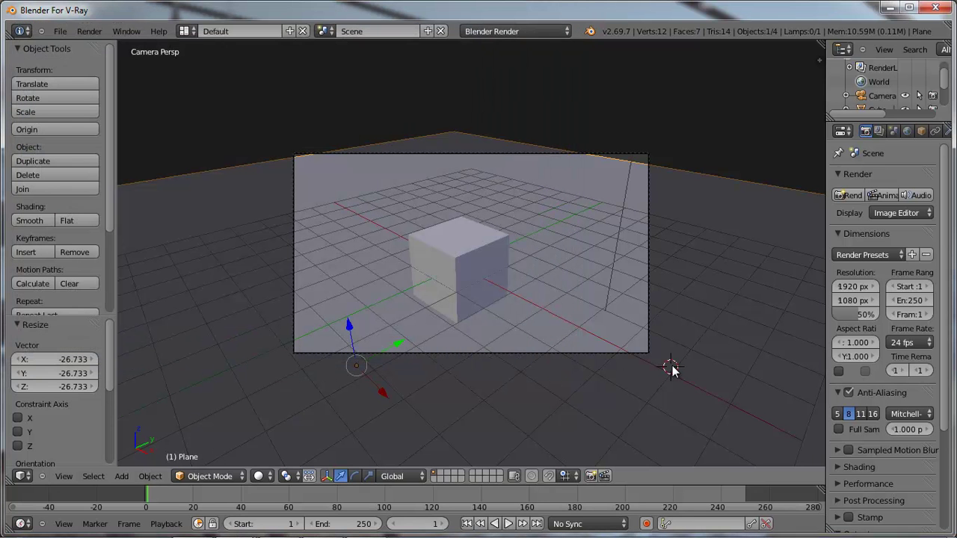
# - Start the Screencast Keys display in the 3D view
pyautogui.press('n')
pyautogui.scroll(-6, 771, 376)
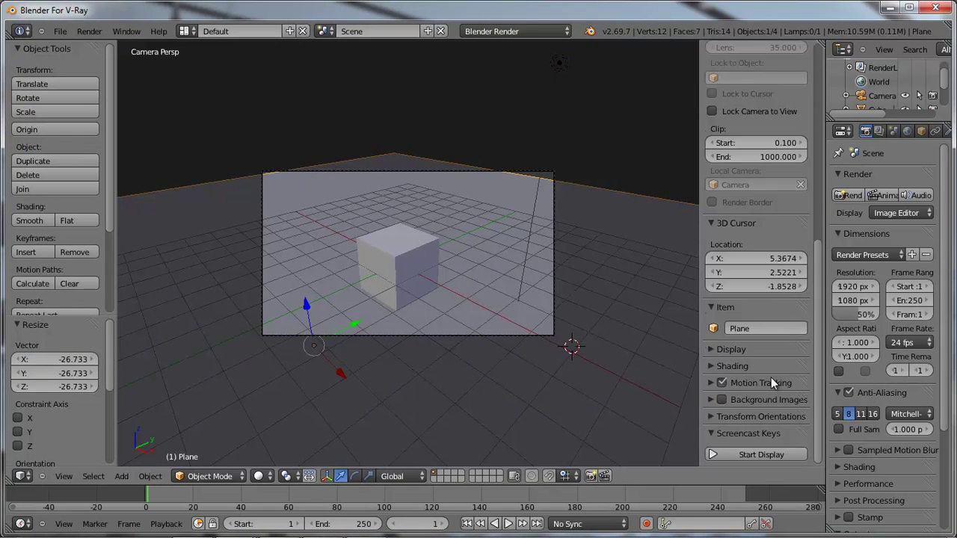
pyautogui.click(734, 454)
pyautogui.click(411, 374)
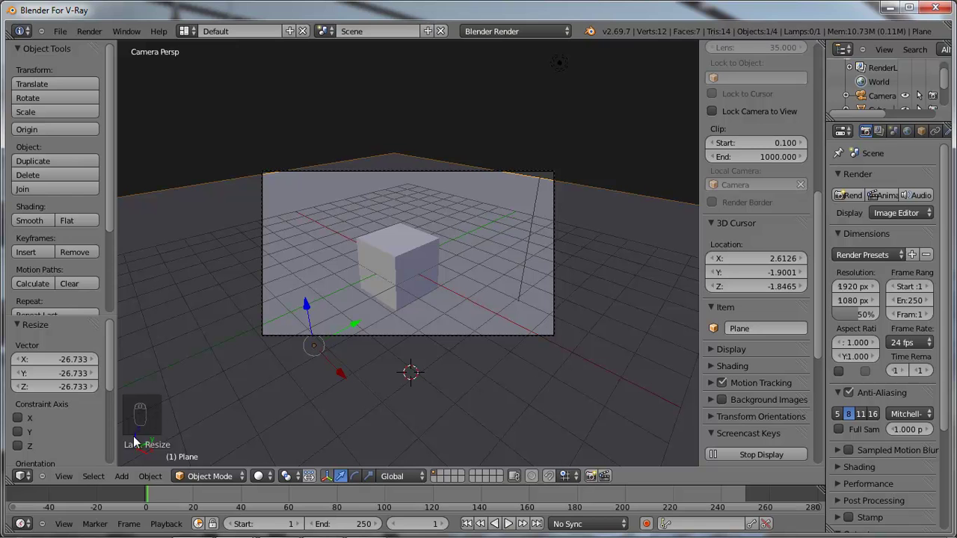
# - Enlarge the ground plane by a scale factor of about 1.546
pyautogui.click(171, 404)
pyautogui.press('f')
pyautogui.click(292, 365)
pyautogui.press('s')
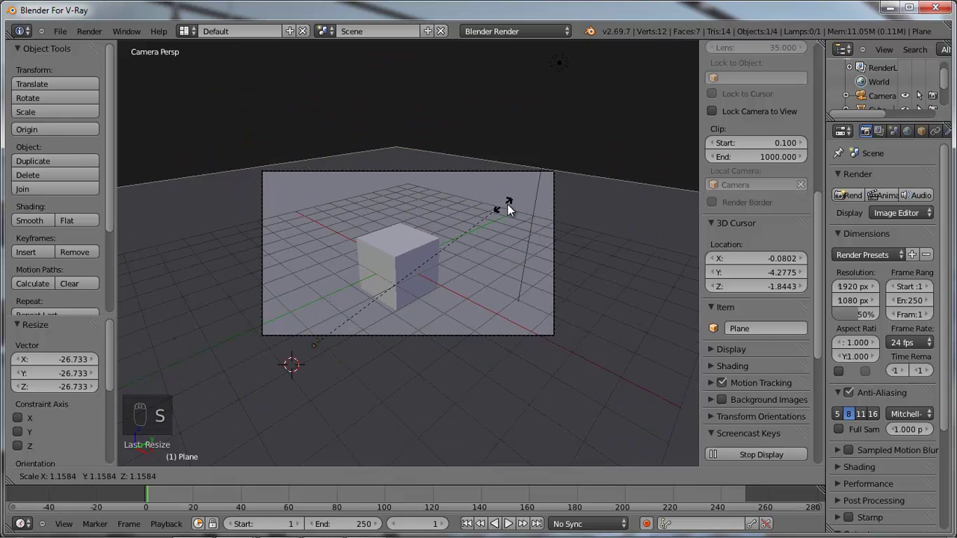
pyautogui.click(573, 172)
# - Select the camera, widen the properties editor, and apply the Test render preset
pyautogui.rightClick(491, 170)
pyautogui.scroll(-2, 762, 199)
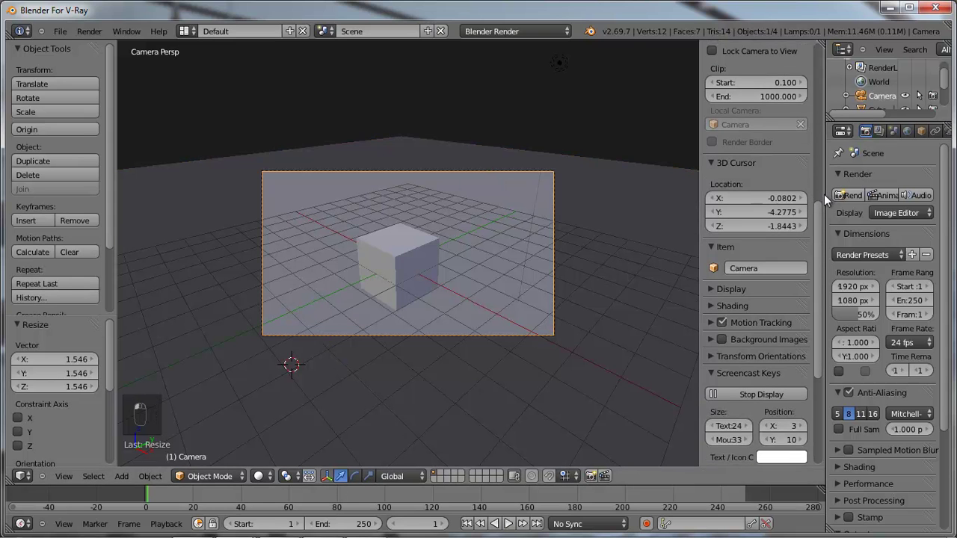
pyautogui.moveTo(826, 196); pyautogui.dragTo(698, 214)
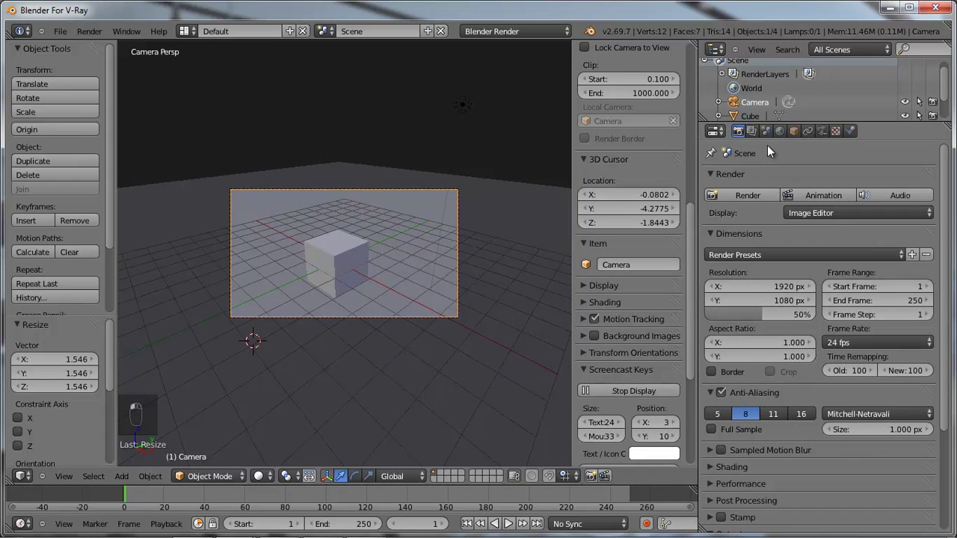
pyautogui.click(760, 251)
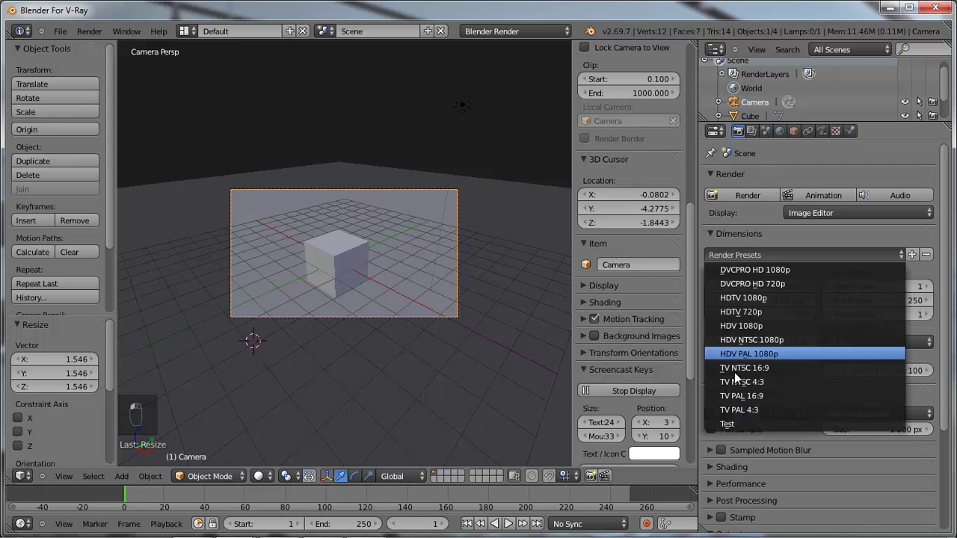
pyautogui.click(736, 427)
# - Hide the 3D view's sidebar and enlarge the ground plane by a factor of about 1.724
pyautogui.click(561, 214)
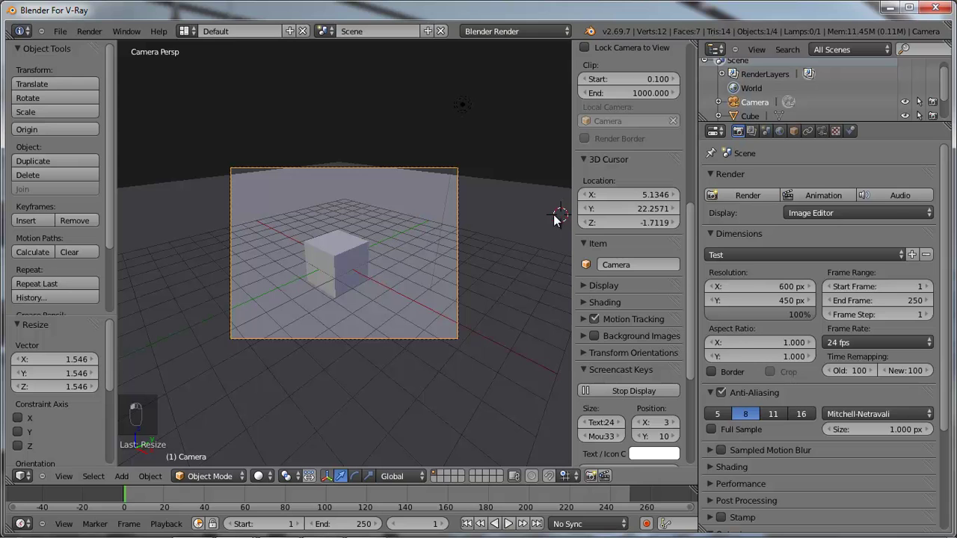
pyautogui.press('n')
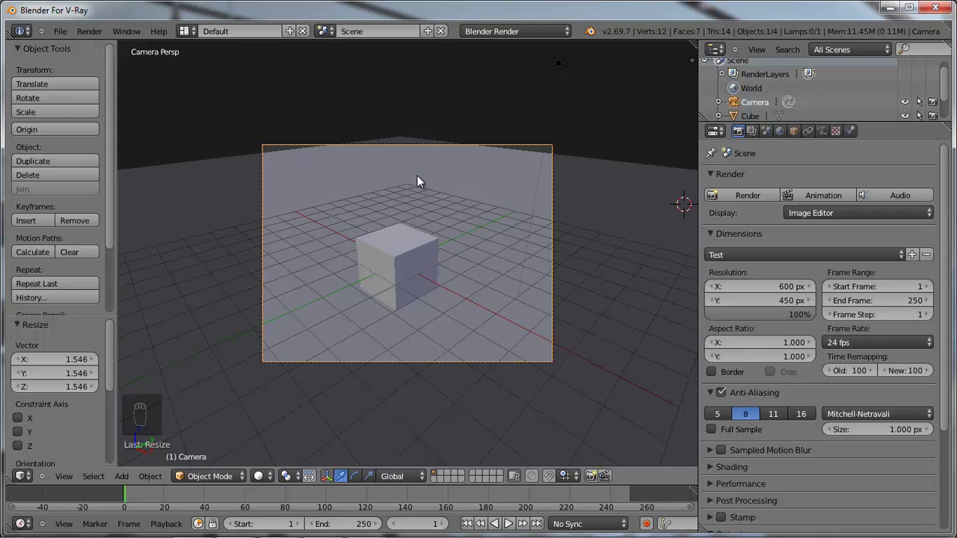
pyautogui.rightClick(397, 172)
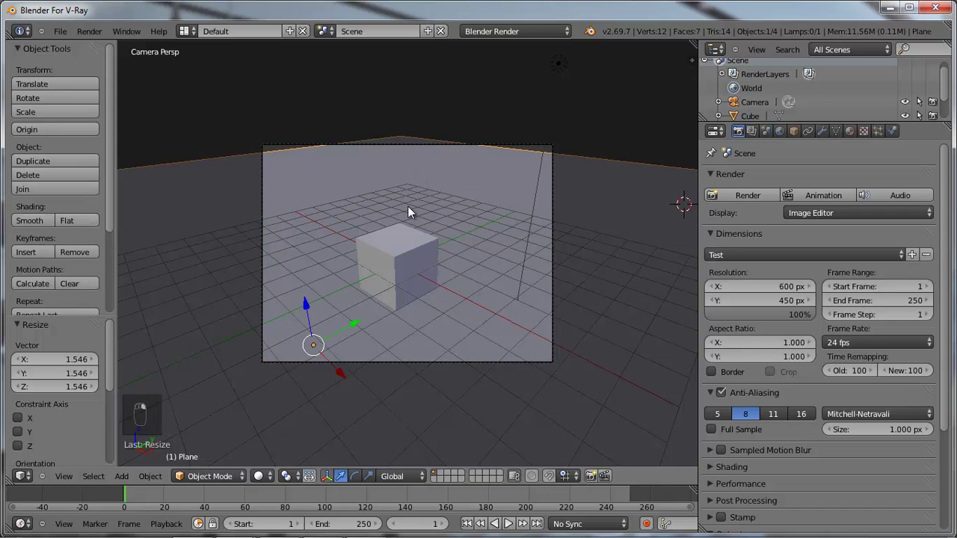
pyautogui.press('s')
pyautogui.click(569, 209)
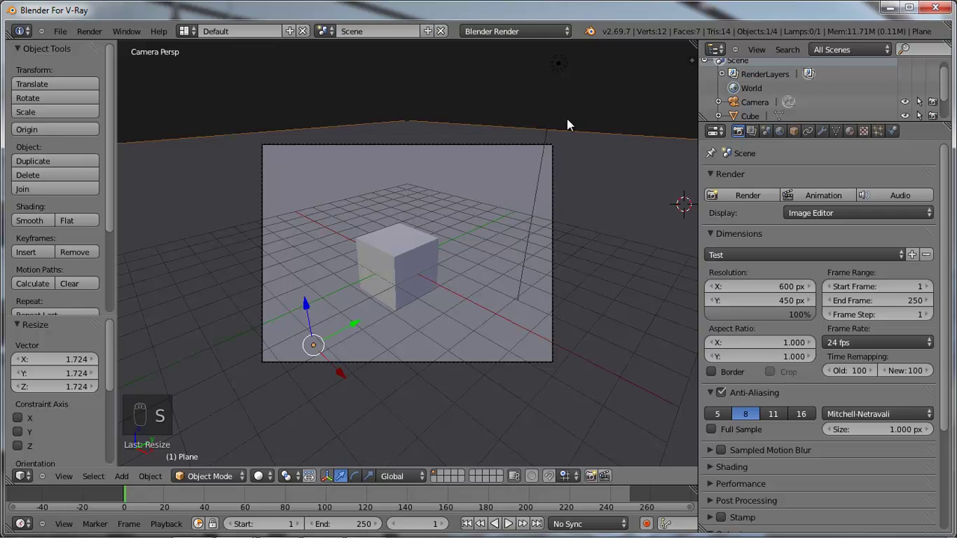
# - Move the lamp about -5.402 along the X axis, bringing it over the scene
pyautogui.rightClick(562, 97)
pyautogui.press('g')
pyautogui.press('x')
pyautogui.click(431, 111)
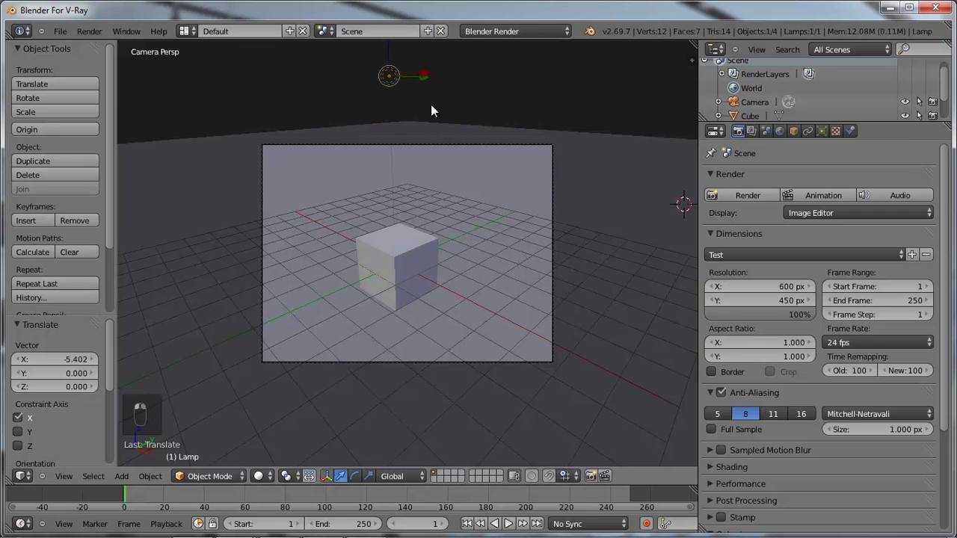
# - Select the cube and switch the render engine to V-Ray (material preview)
pyautogui.rightClick(412, 256)
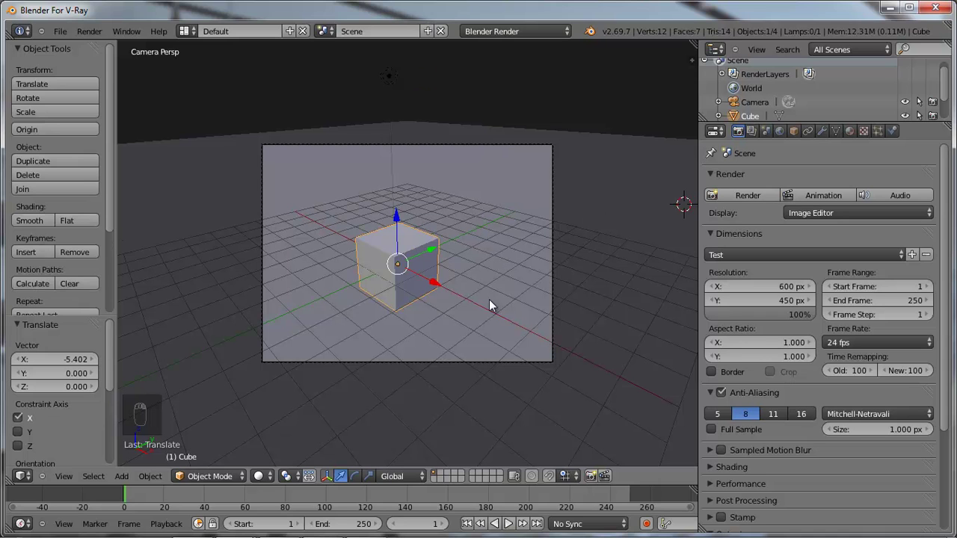
pyautogui.click(492, 31)
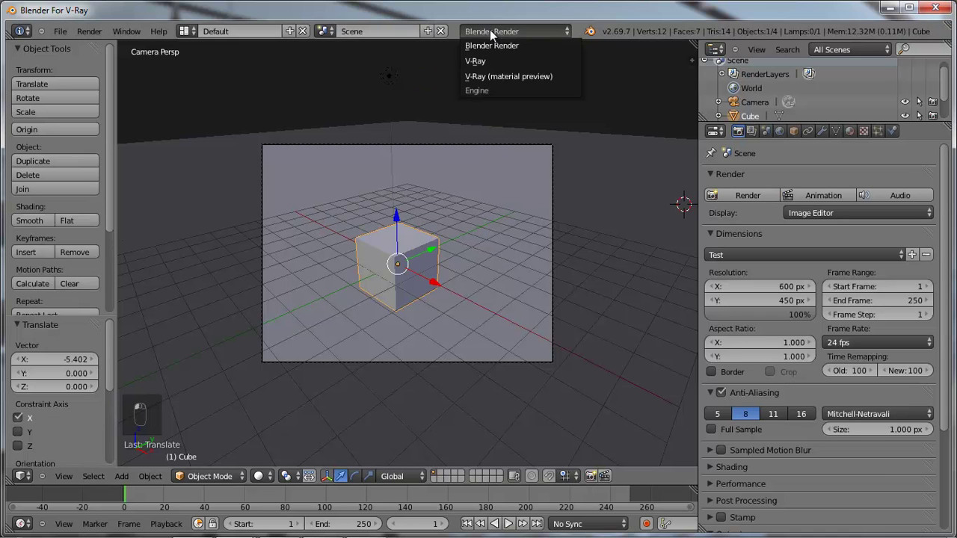
pyautogui.click(515, 77)
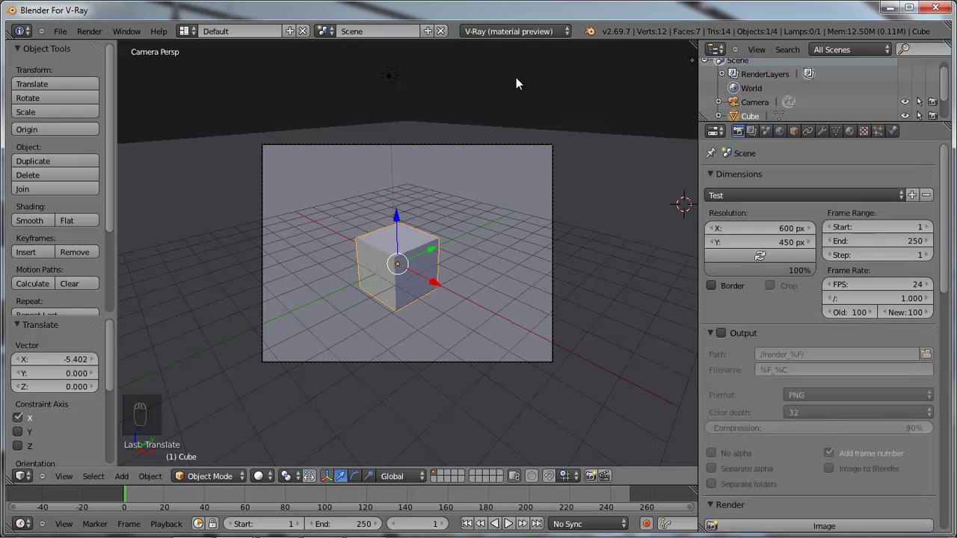
# - Set the diffuse colour of the cube's material to a light green
pyautogui.click(849, 132)
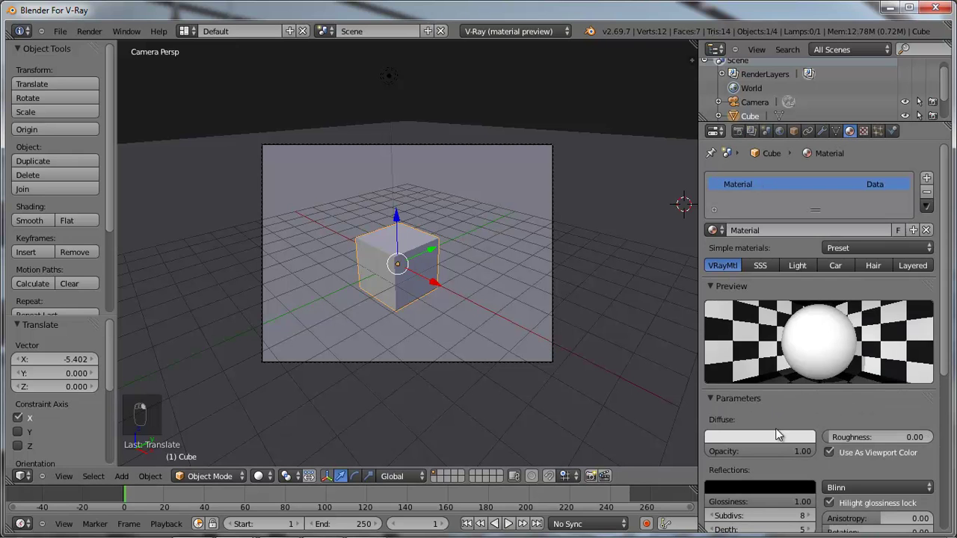
pyautogui.click(777, 435)
pyautogui.moveTo(746, 301)
pyautogui.mouseDown()
pyautogui.moveTo(742, 291)
pyautogui.moveTo(745, 309)
pyautogui.moveTo(733, 299)
pyautogui.mouseUp()
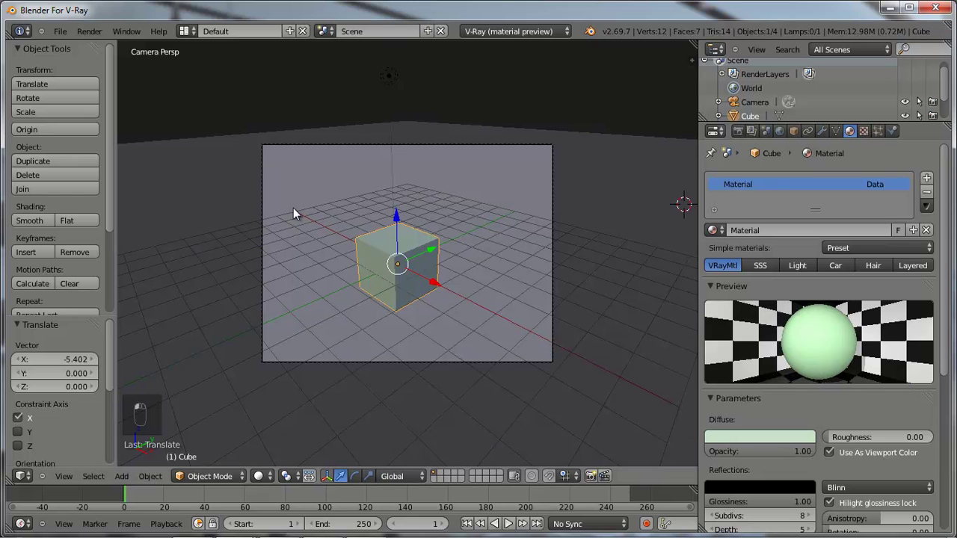
# - Render the image, show the color corrections and turn off the sRGB display in the V-Ray frame buffer, then close it
pyautogui.click(89, 30)
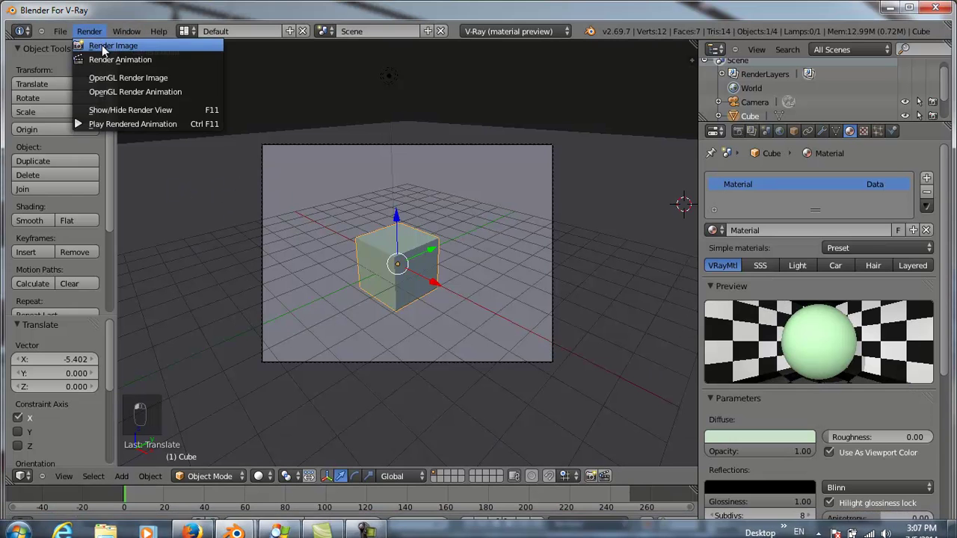
pyautogui.click(102, 45)
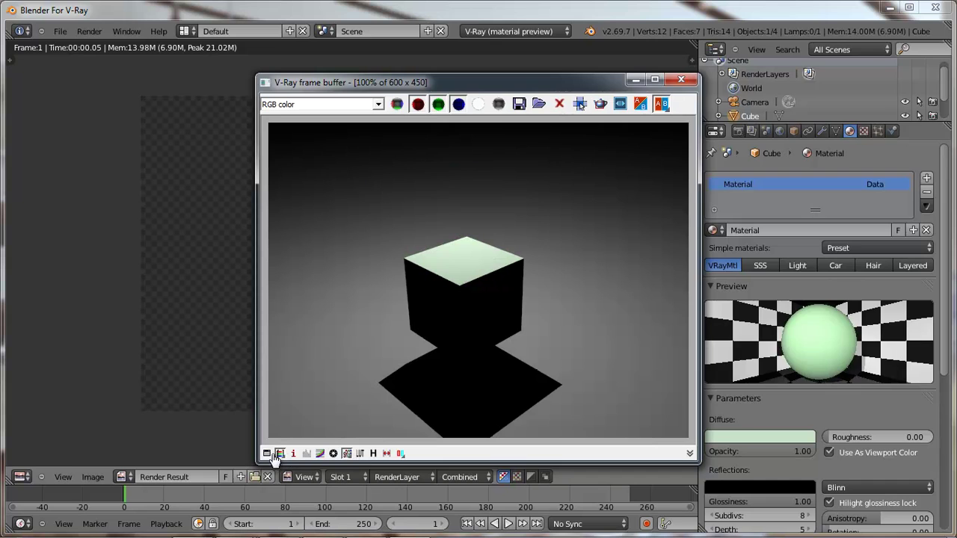
pyautogui.click(266, 453)
pyautogui.click(347, 453)
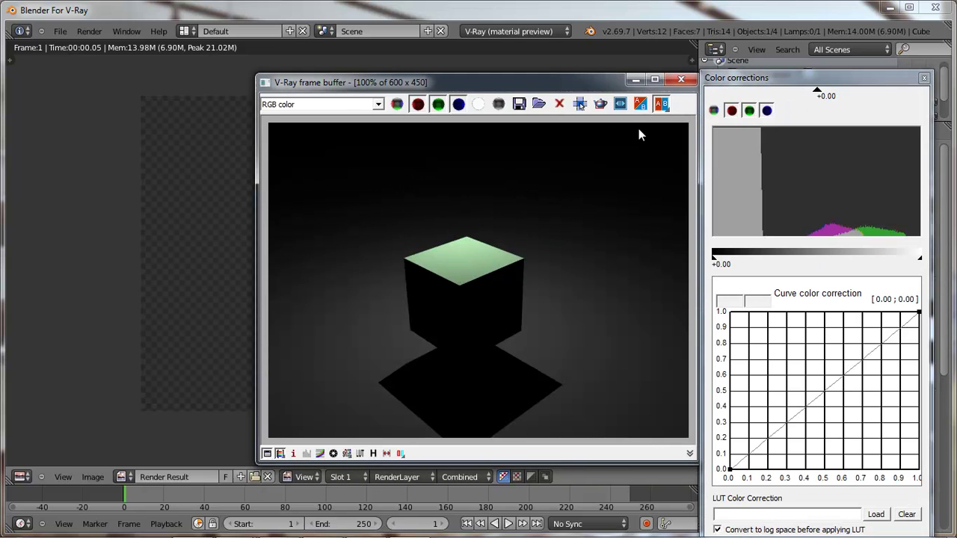
pyautogui.click(680, 79)
# - Switch the render result area back to the 3D view and select the cube
pyautogui.click(21, 477)
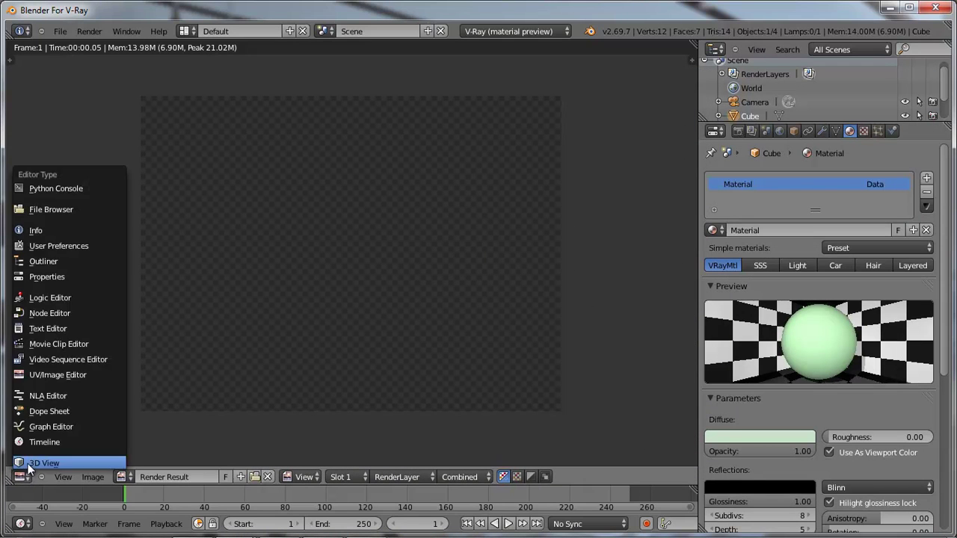
pyautogui.click(21, 477)
pyautogui.click(31, 461)
pyautogui.rightClick(399, 242)
pyautogui.press('q')
pyautogui.press('q')
pyautogui.press('q')
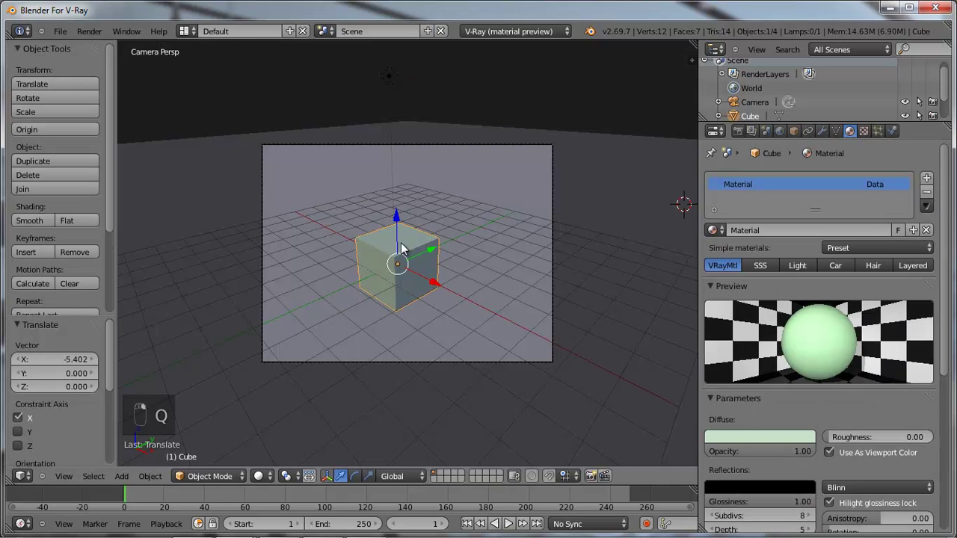
# - From the front view, raise the ground plane and move the cube up about 1.289 along Z, keeping the cube selected in camera view
pyautogui.press('KP_1')
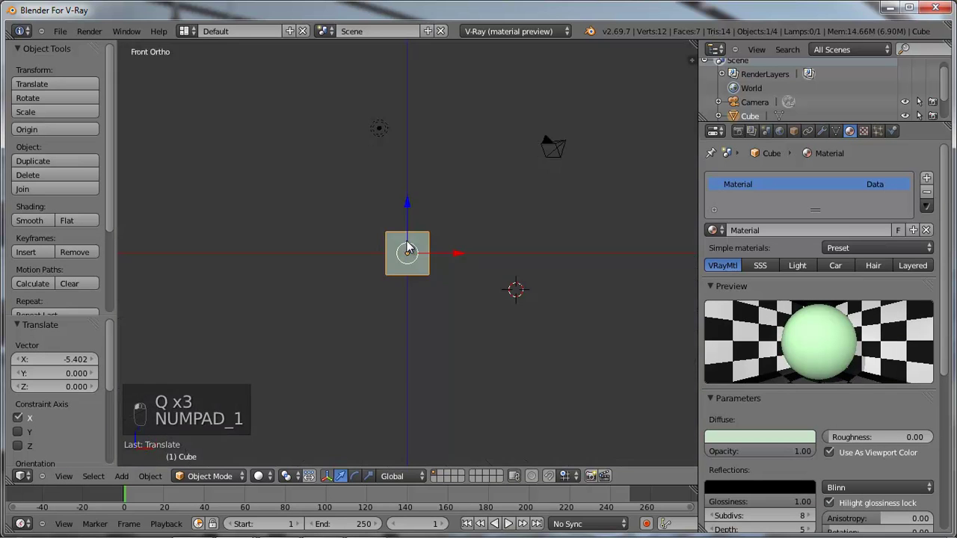
pyautogui.rightClick(406, 290)
pyautogui.moveTo(399, 258); pyautogui.dragTo(406, 211)
pyautogui.keyDown('shift'); pyautogui.rightClick(395, 234); pyautogui.keyUp('shift')
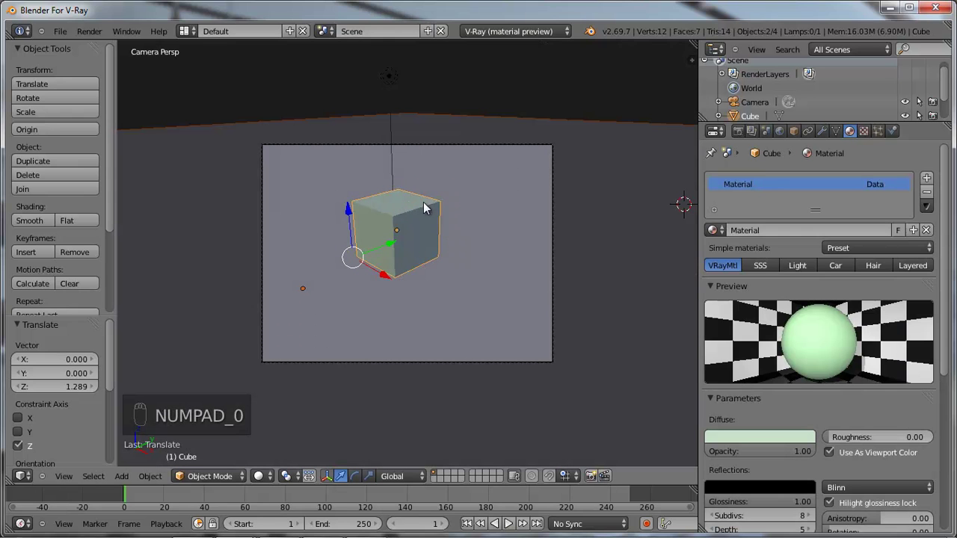
pyautogui.rightClick(396, 244)
# - Enable the Global Illumination module in the scene's render settings
pyautogui.click(741, 132)
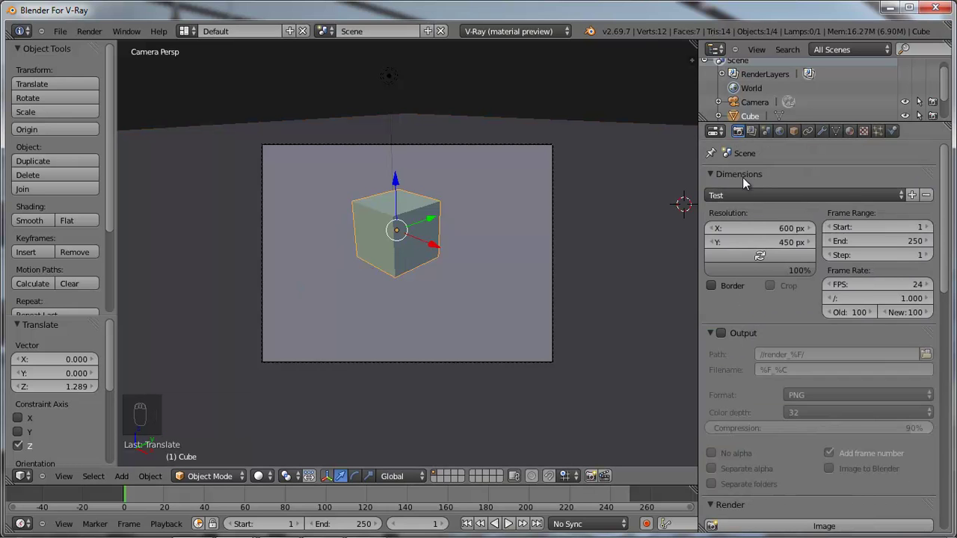
pyautogui.scroll(-5, 777, 307)
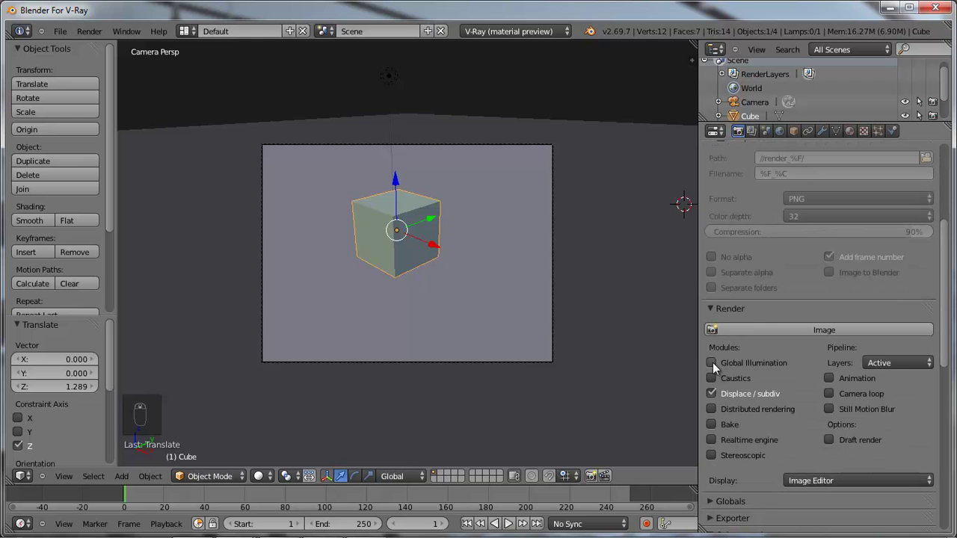
pyautogui.click(712, 362)
# - Set the Light Cache subdivs to 500
pyautogui.scroll(-4, 773, 375)
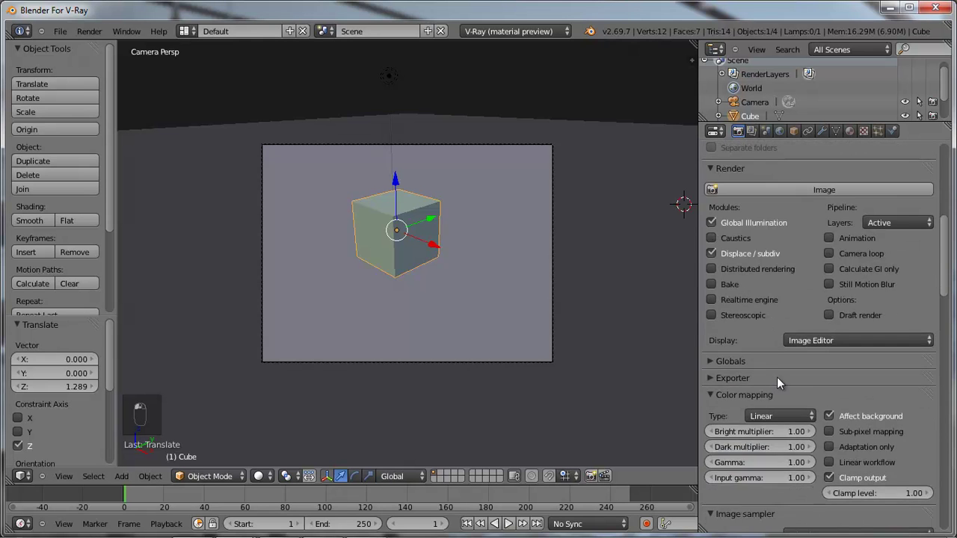
pyautogui.scroll(-15, 777, 376)
pyautogui.scroll(-12, 777, 375)
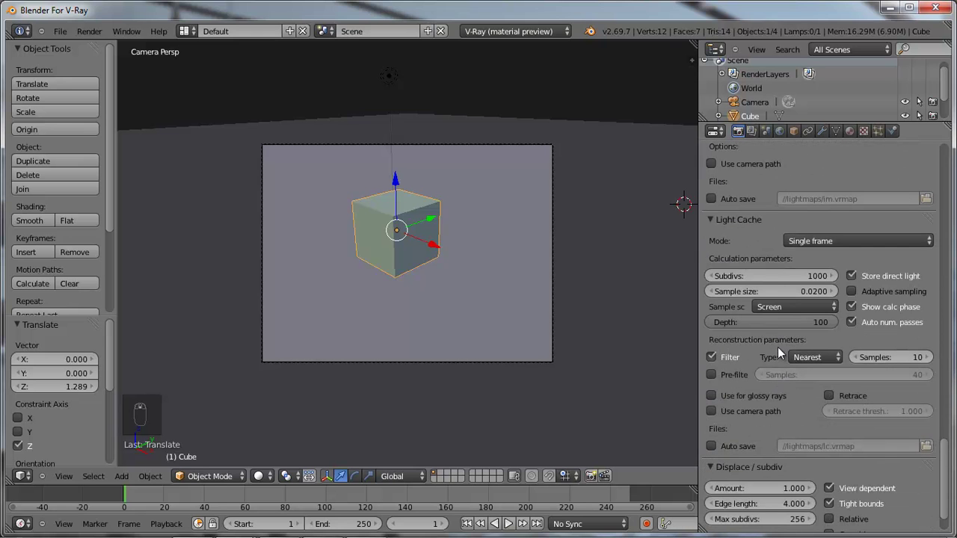
pyautogui.click(752, 276)
pyautogui.write('5')
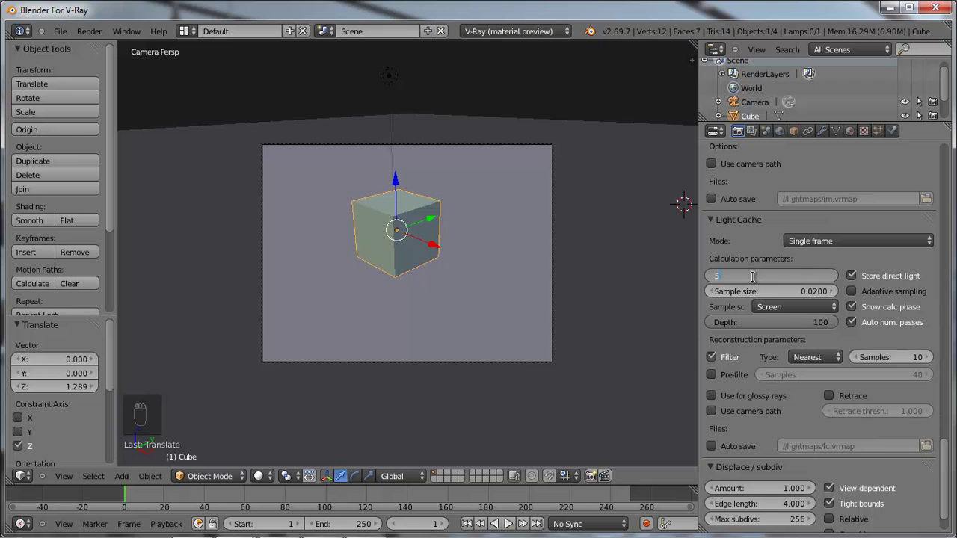
pyautogui.write('00')
pyautogui.press('Return')
# - Select the lamp and render the image with global illumination
pyautogui.scroll(10, 746, 307)
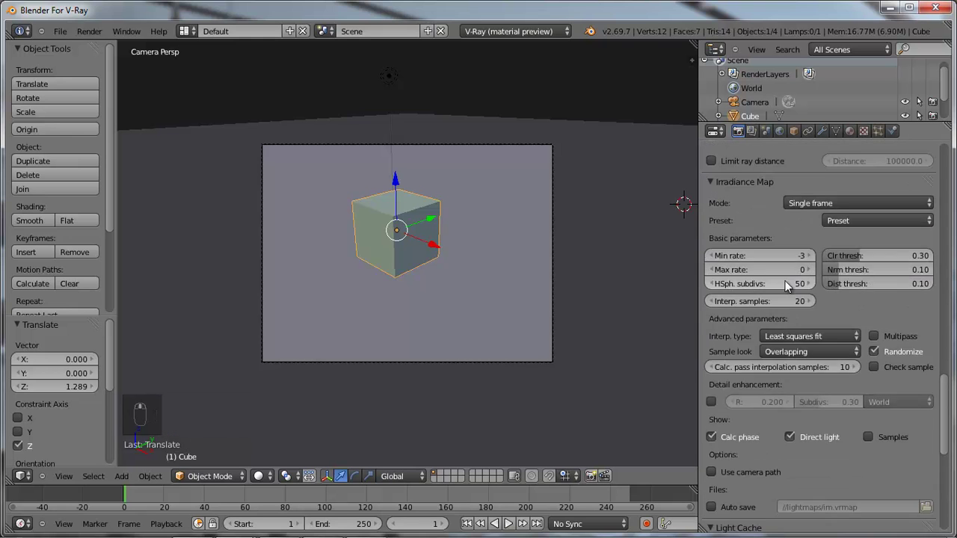
pyautogui.rightClick(787, 287)
pyautogui.scroll(8, 845, 263)
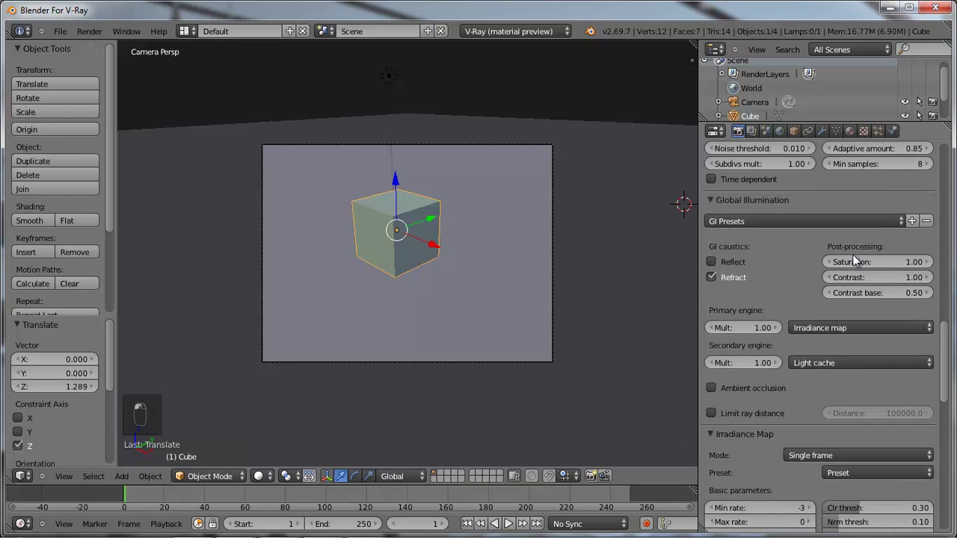
pyautogui.scroll(20, 852, 260)
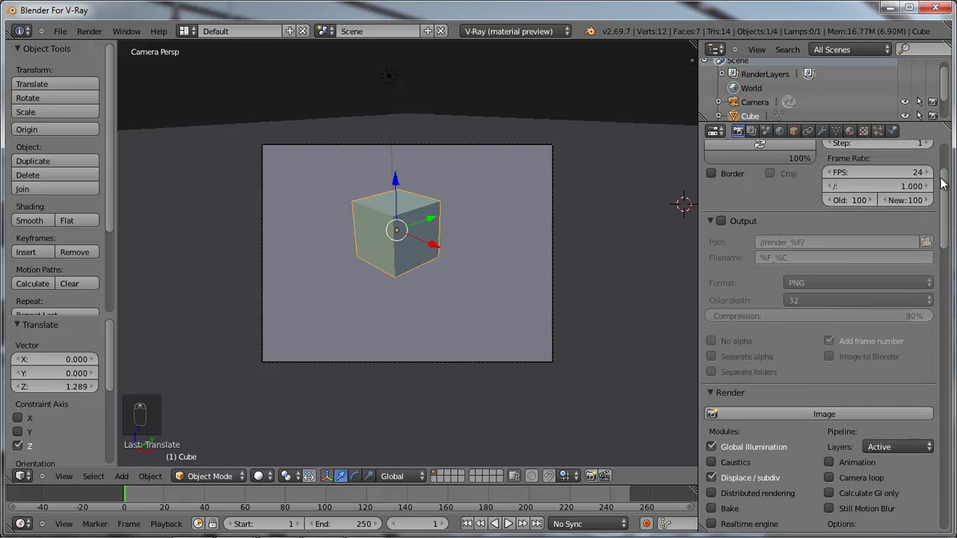
pyautogui.scroll(3, 943, 183)
pyautogui.rightClick(387, 83)
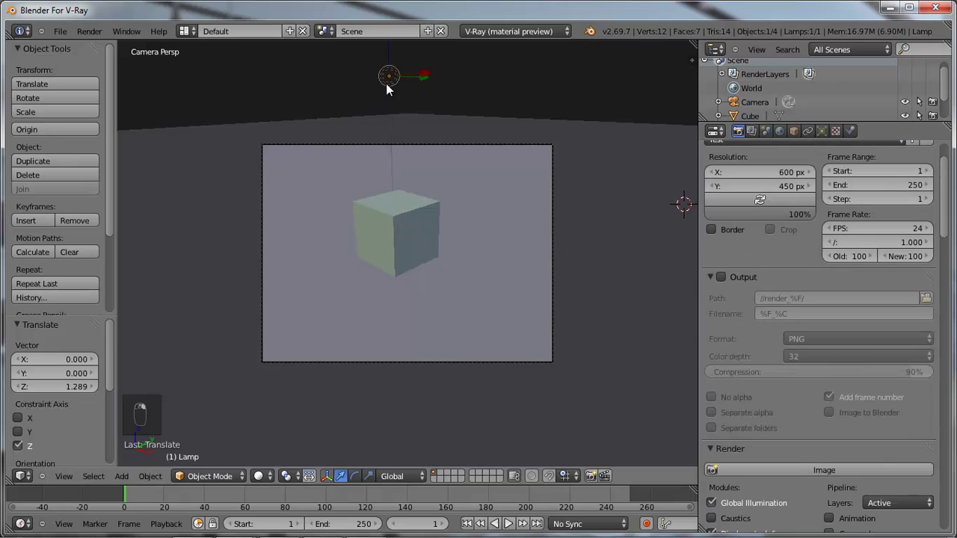
pyautogui.click(89, 31)
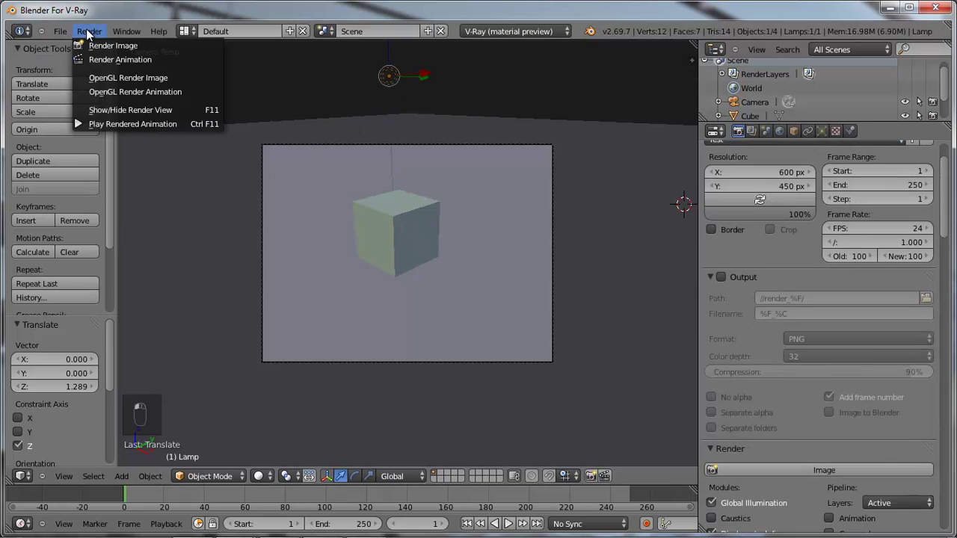
pyautogui.click(104, 37)
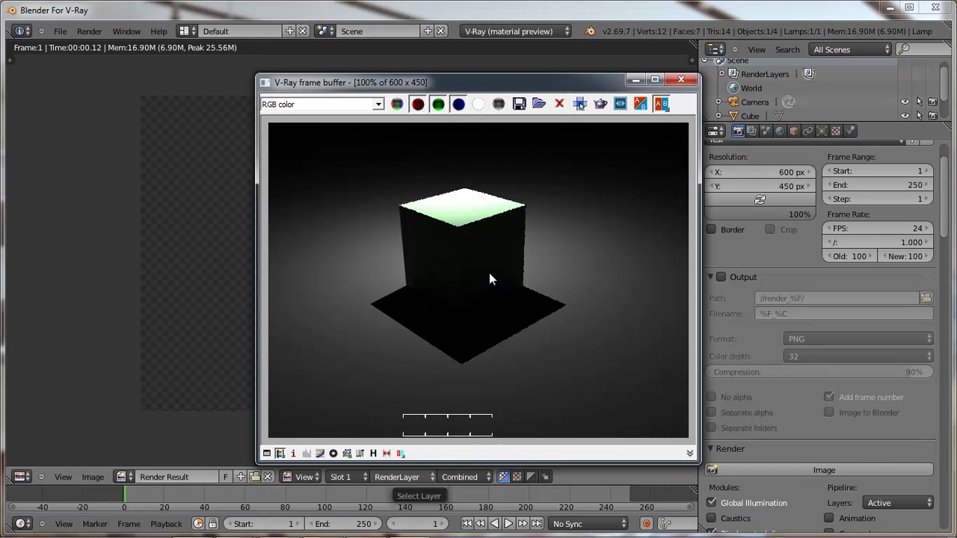
# - Save the current render to the V-Ray frame buffer's render history and minimise the frame buffer
pyautogui.click(374, 453)
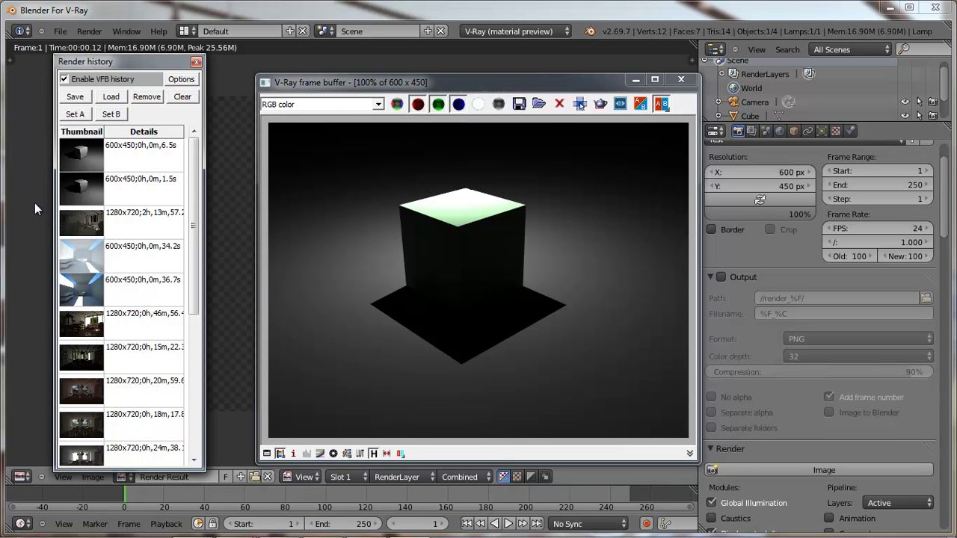
pyautogui.click(74, 97)
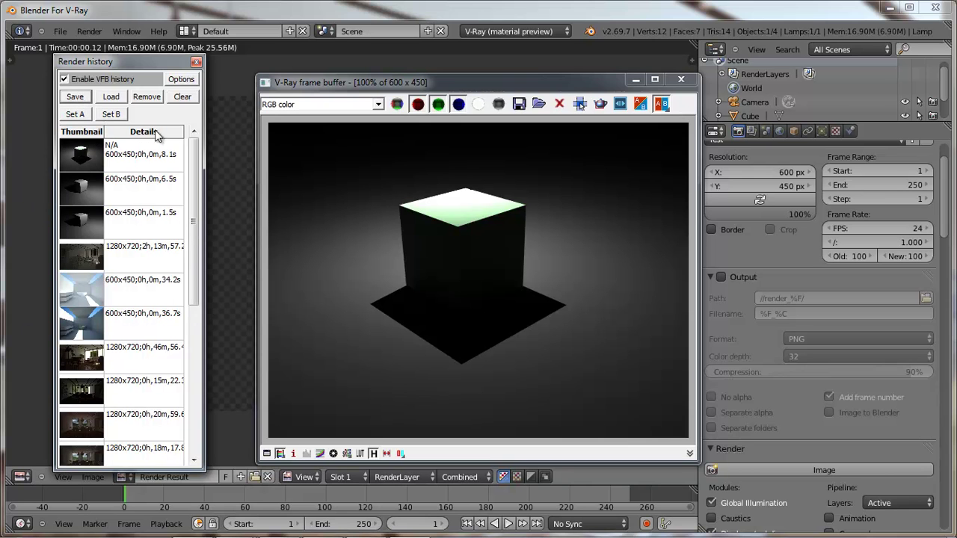
pyautogui.click(637, 81)
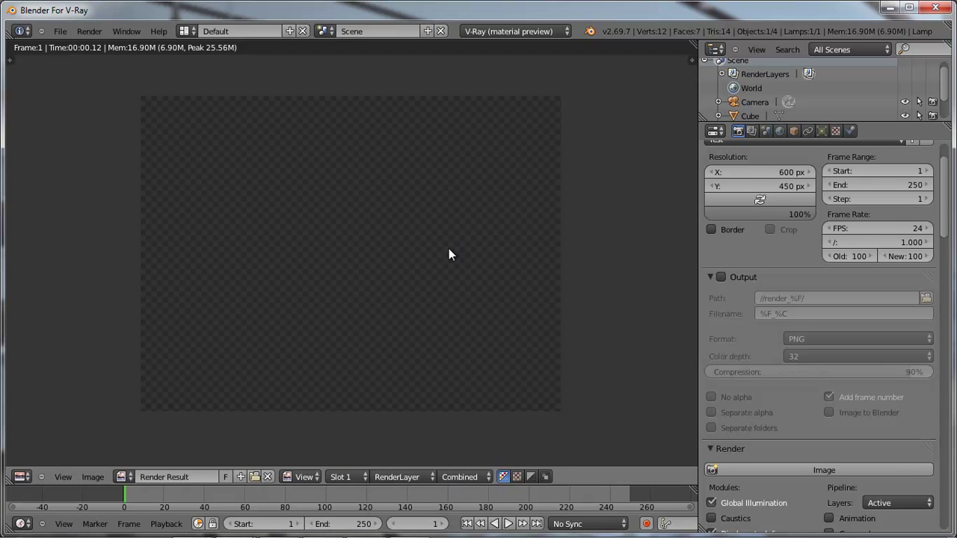
# - Return the main editor to the 3D view and set the color mapping gamma to 2.2
pyautogui.click(22, 476)
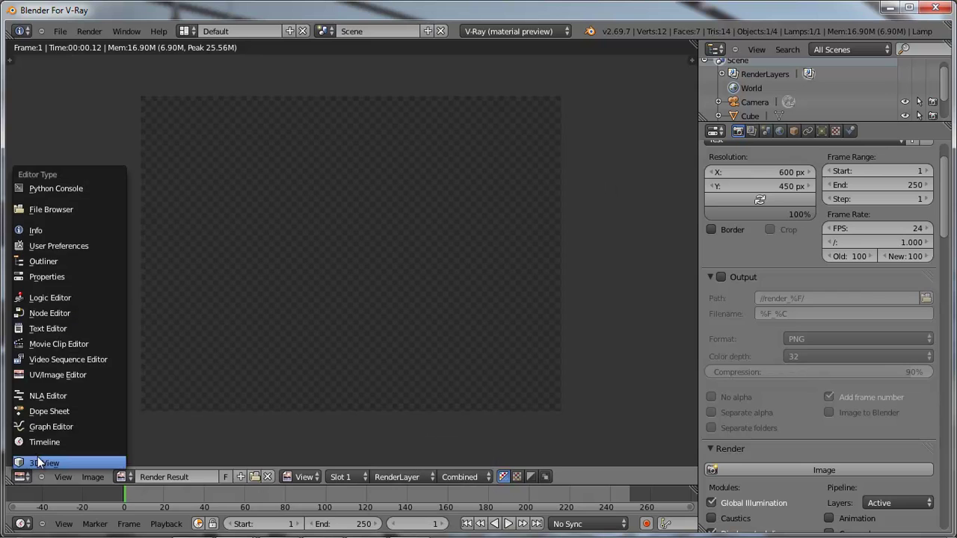
pyautogui.click(38, 457)
pyautogui.scroll(-12, 792, 335)
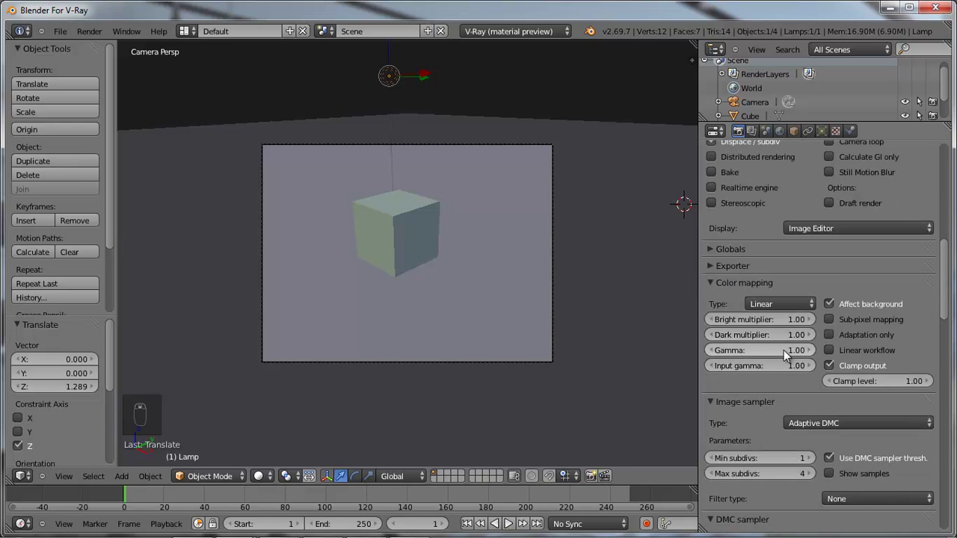
pyautogui.click(748, 349)
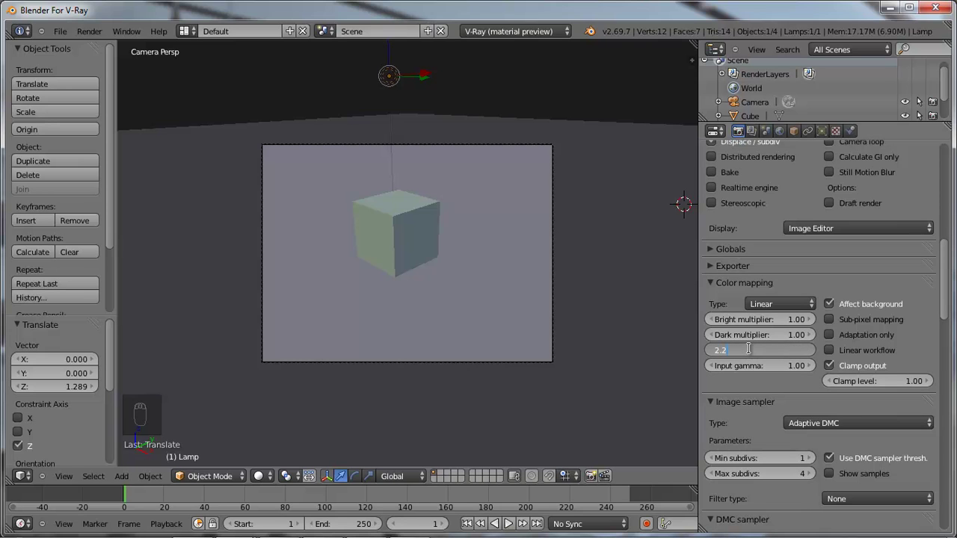
pyautogui.press('Return')
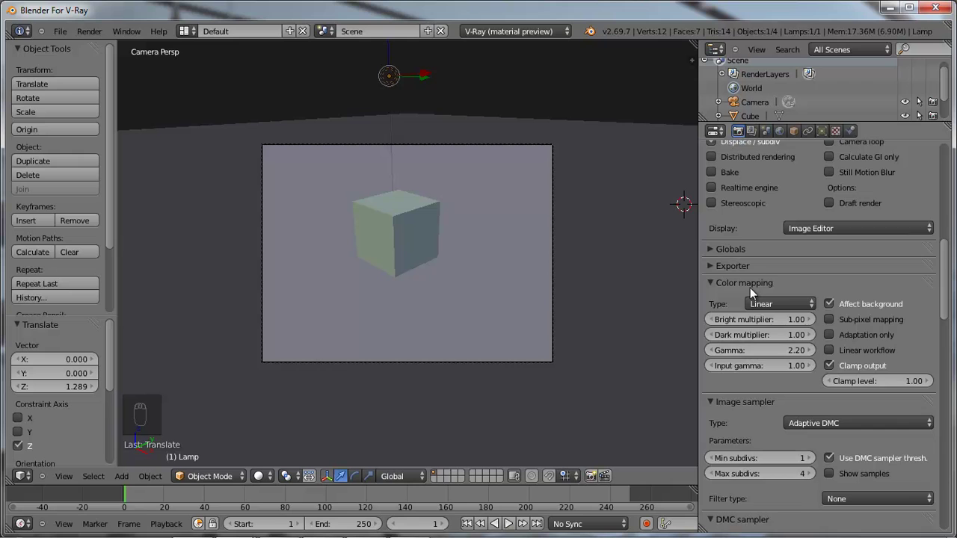
# - Select the camera and enable its Physical settings of type Still, with Use FOV and Exposure on
pyautogui.scroll(3, 750, 288)
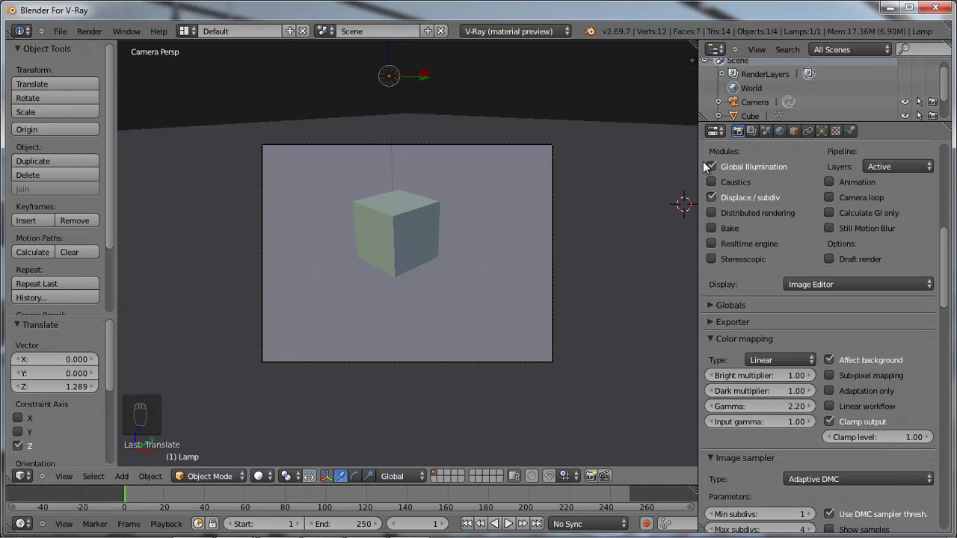
pyautogui.rightClick(504, 144)
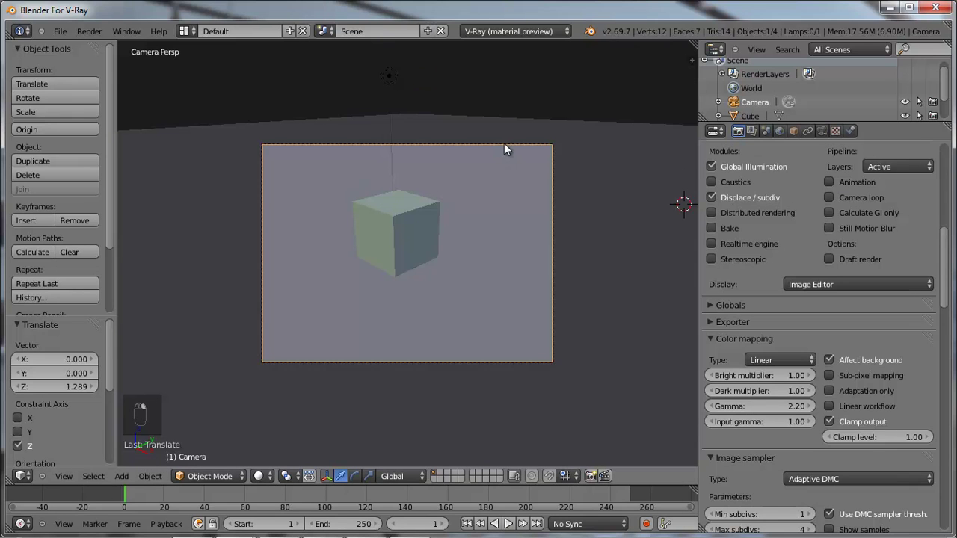
pyautogui.click(826, 131)
pyautogui.scroll(-2, 772, 410)
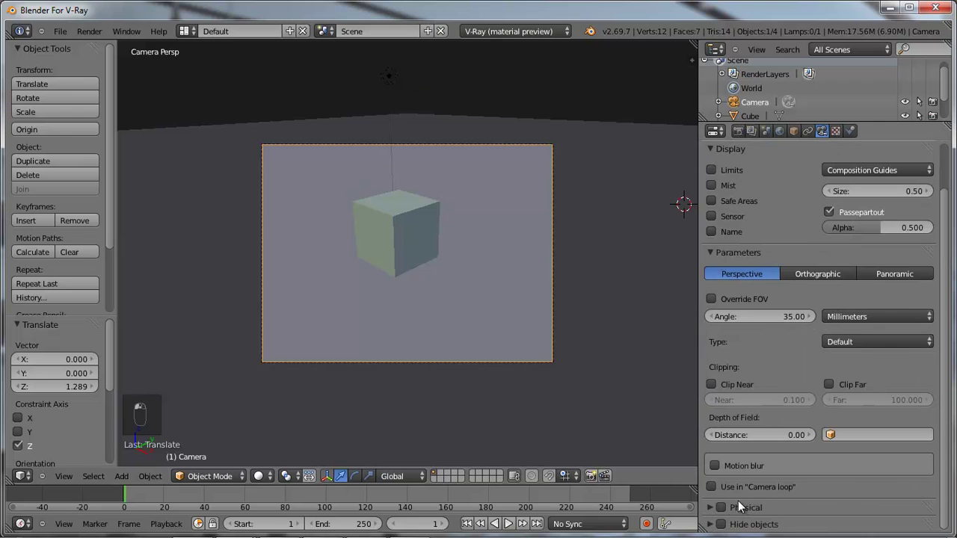
pyautogui.click(711, 508)
pyautogui.scroll(-8, 752, 472)
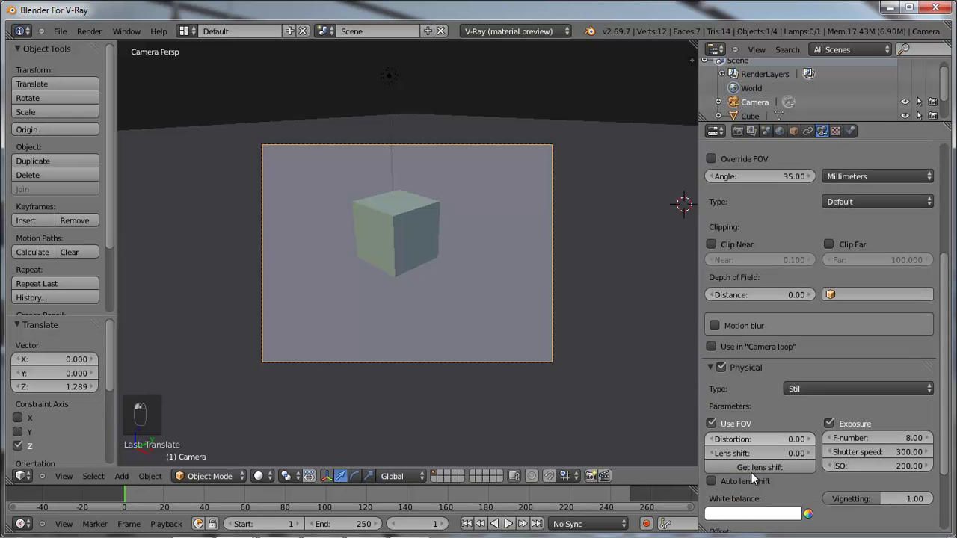
pyautogui.scroll(6, 776, 415)
pyautogui.scroll(5, 775, 415)
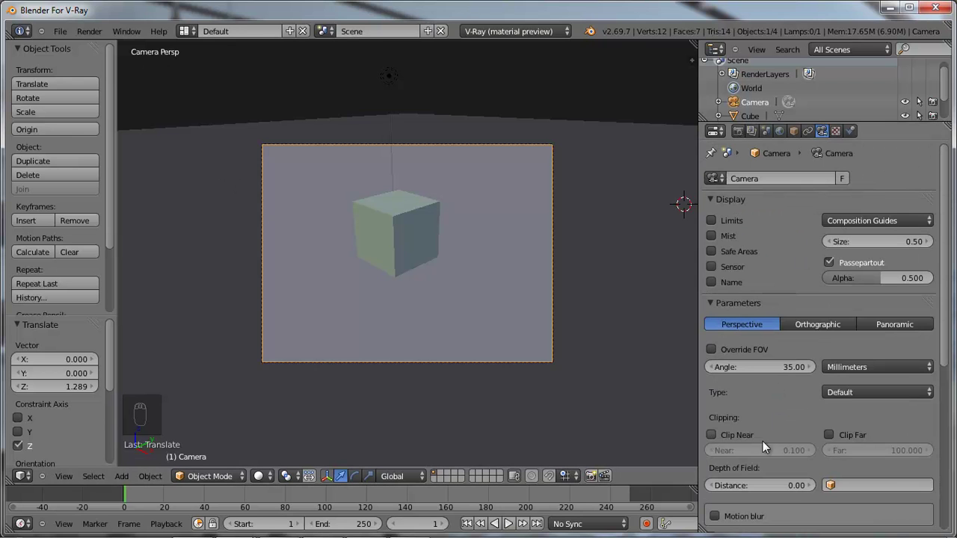
pyautogui.scroll(-10, 793, 482)
# - Render the image through the physical camera, check the exposure, and close the frame buffer
pyautogui.click(89, 31)
pyautogui.click(95, 47)
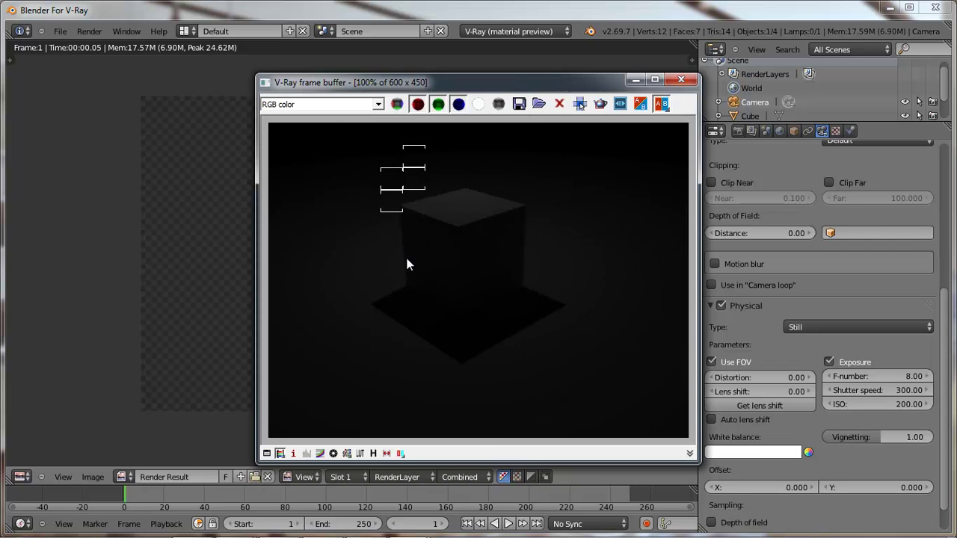
pyautogui.click(681, 79)
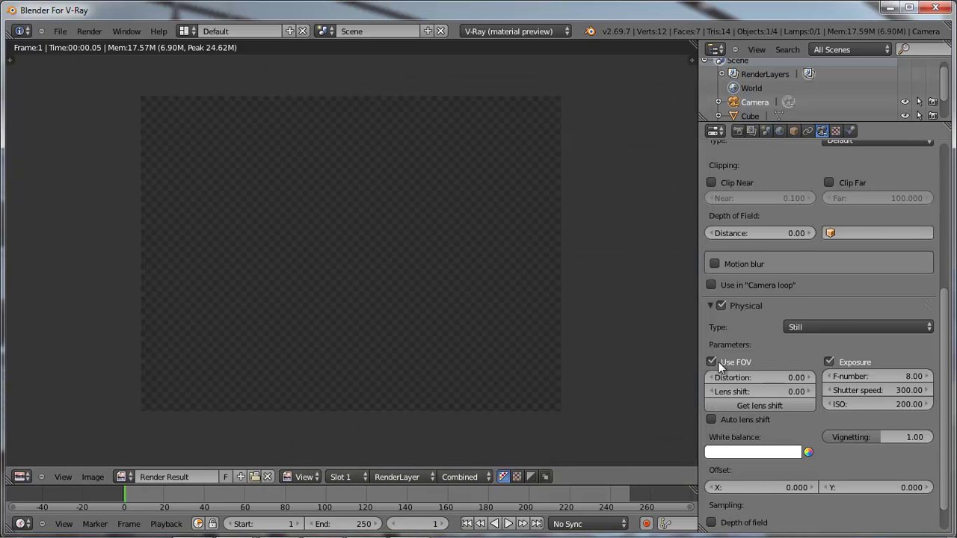
# - Disable the camera's Physical settings and render the image again
pyautogui.click(721, 306)
pyautogui.click(89, 31)
pyautogui.click(90, 45)
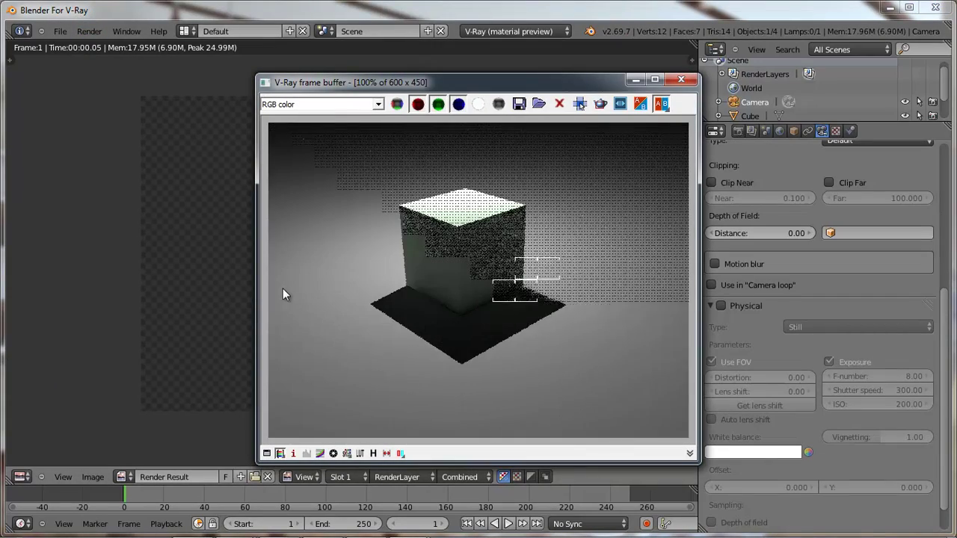
# - Save the current render to the render history and compare it as image A against the previous render as image B
pyautogui.click(373, 453)
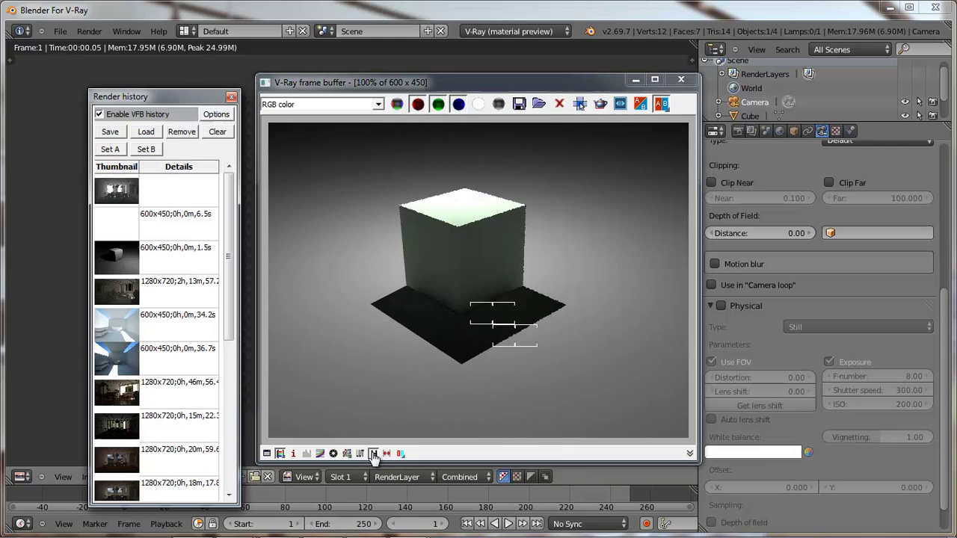
pyautogui.click(110, 132)
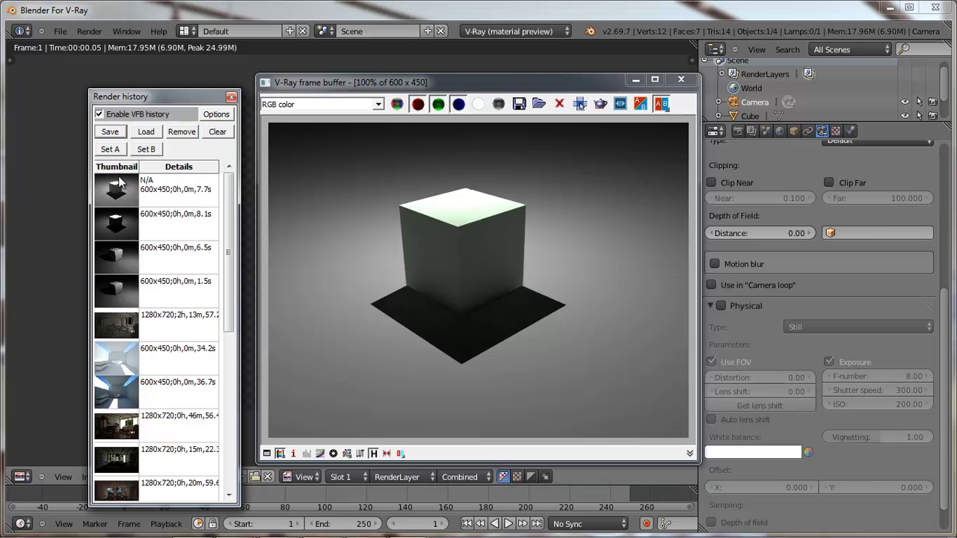
pyautogui.click(120, 189)
pyautogui.click(118, 149)
pyautogui.click(118, 216)
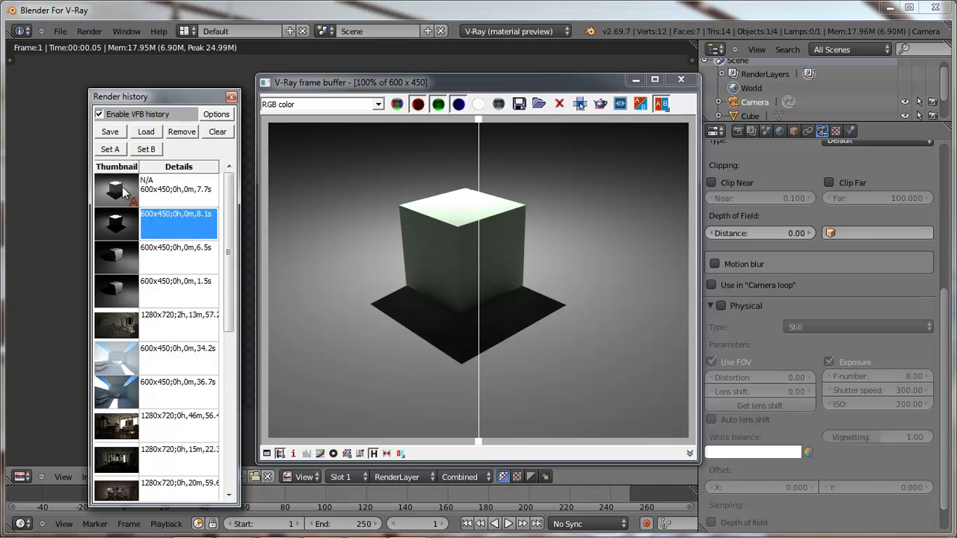
pyautogui.click(139, 151)
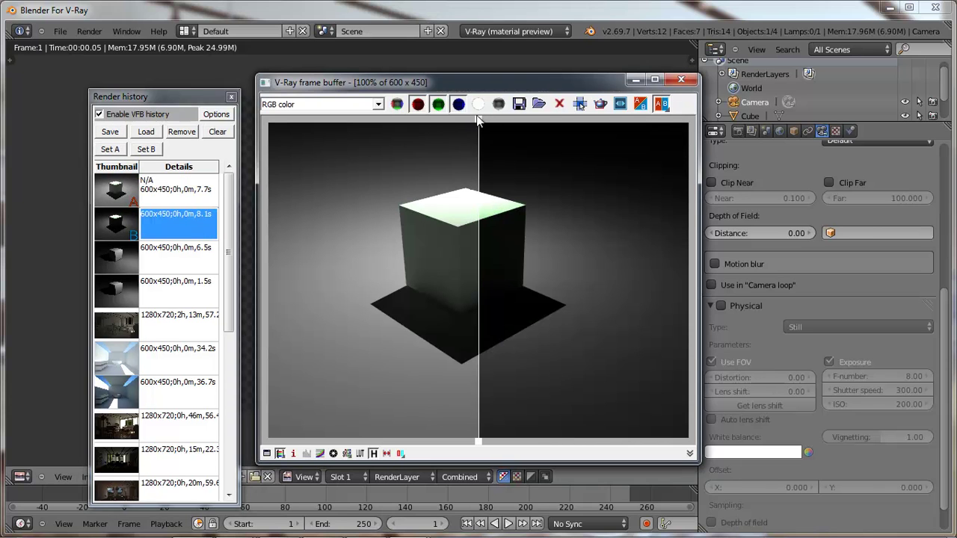
pyautogui.moveTo(478, 127); pyautogui.dragTo(613, 224)
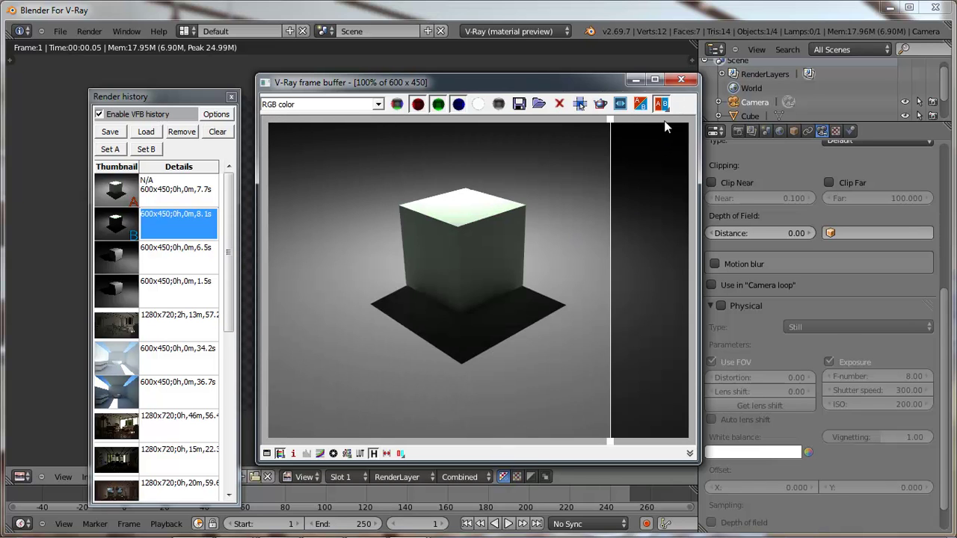
pyautogui.click(678, 78)
# - Back in the 3D view, change the lamp above the cube to a Sun lamp with the Sun shape
pyautogui.click(20, 476)
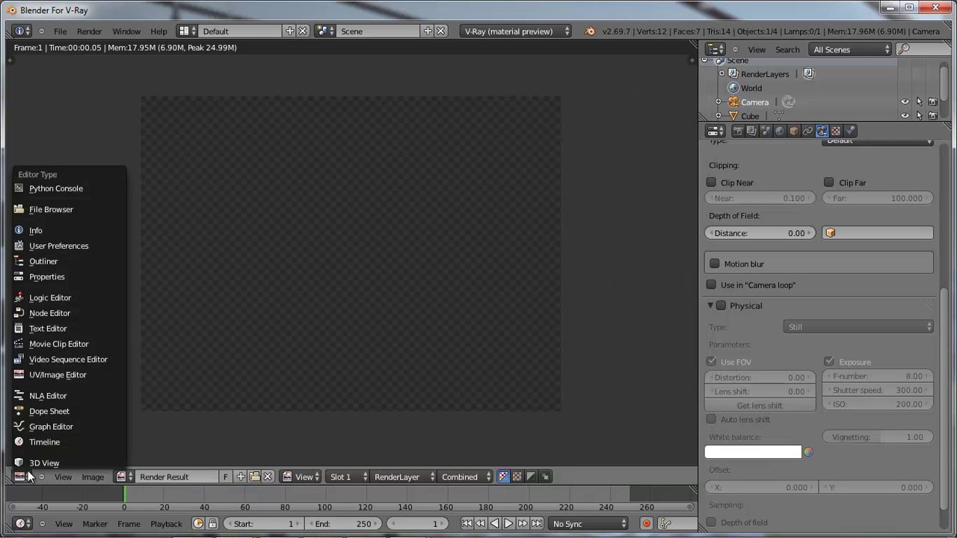
pyautogui.click(34, 512)
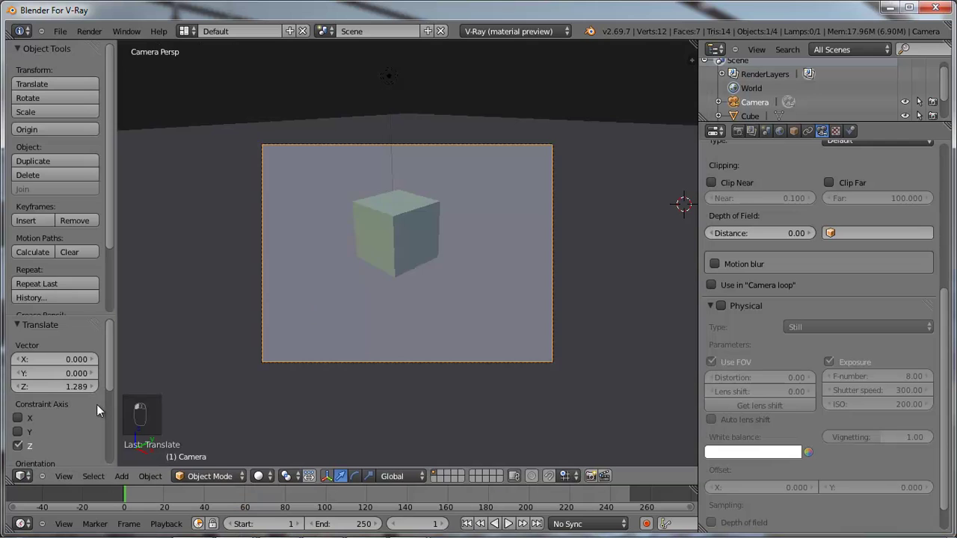
pyautogui.rightClick(389, 76)
pyautogui.scroll(8, 812, 221)
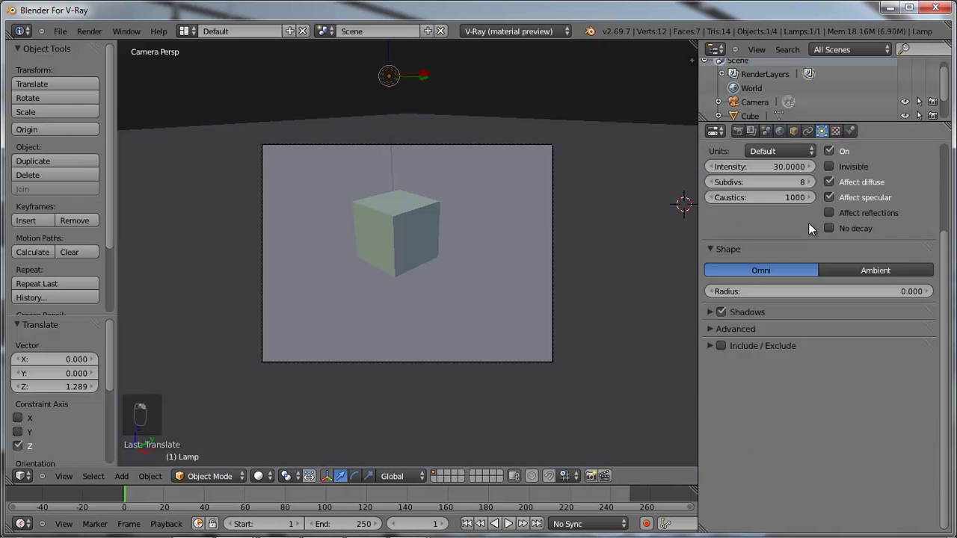
pyautogui.click(778, 197)
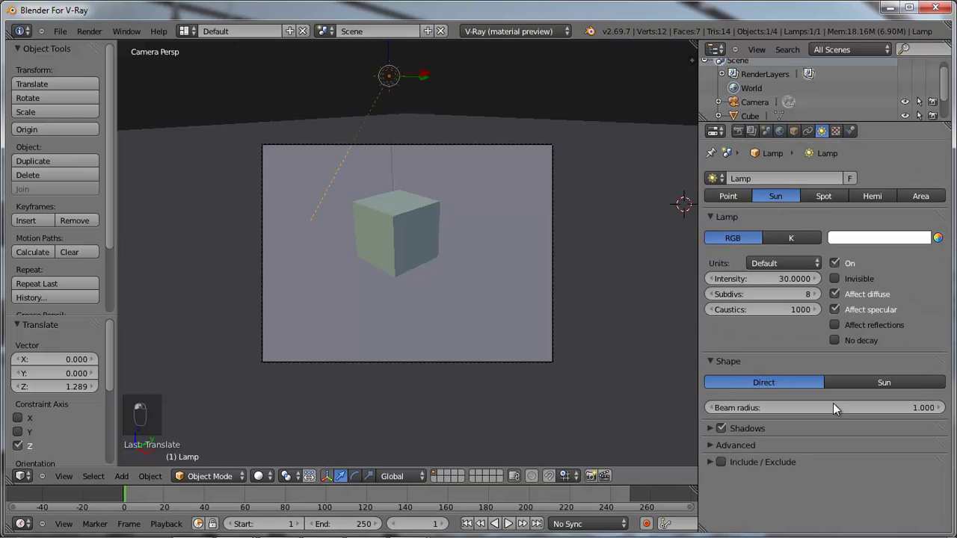
pyautogui.click(873, 382)
# - Add a sky texture from the sun lamp's settings and assign VRaySky to the lamp's first texture slot
pyautogui.click(811, 471)
pyautogui.click(836, 131)
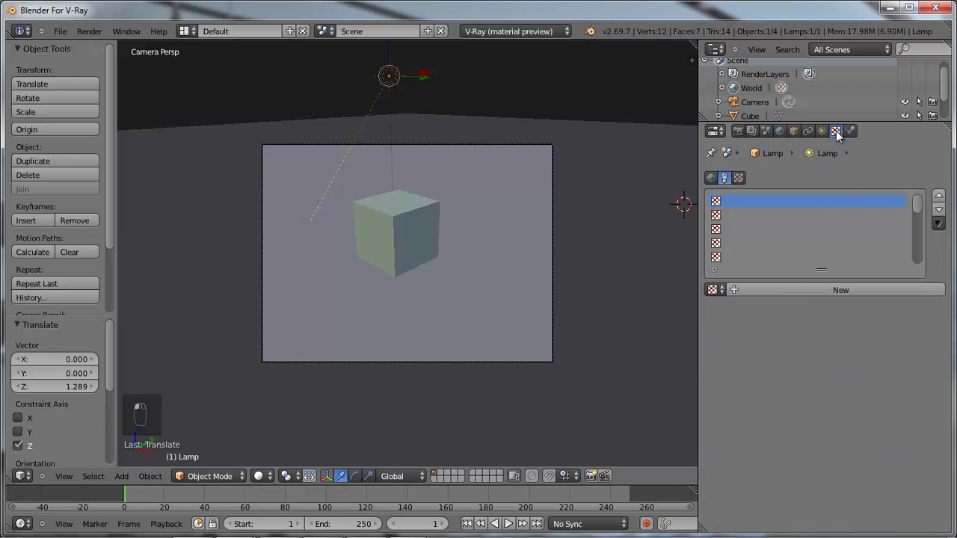
pyautogui.click(713, 288)
pyautogui.click(748, 326)
pyautogui.scroll(-3, 782, 376)
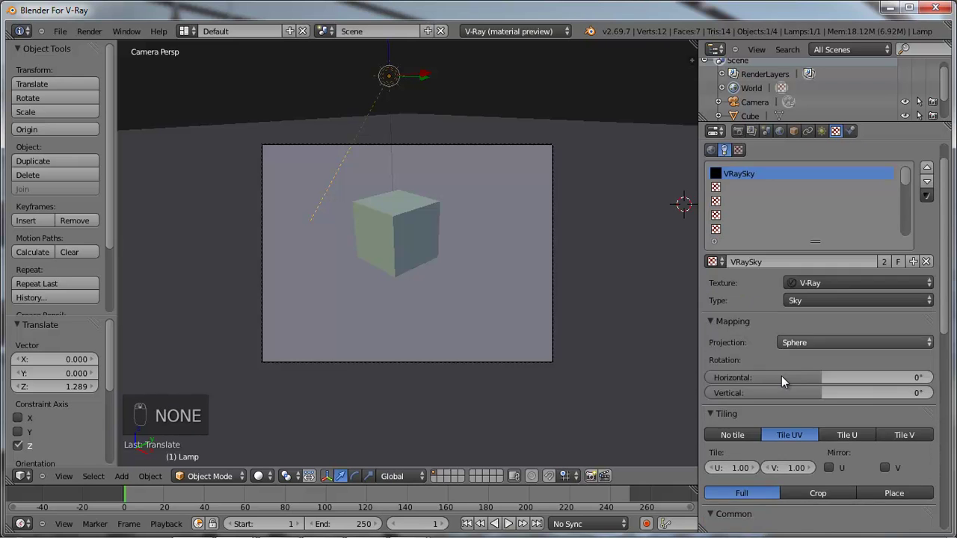
# - Select the camera and turn its Physical settings back on
pyautogui.rightClick(494, 145)
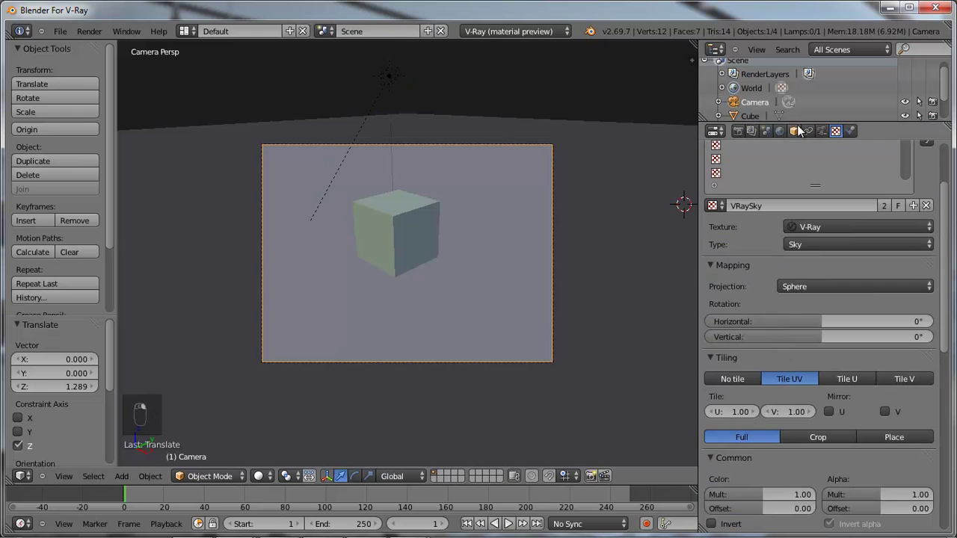
pyautogui.click(823, 131)
pyautogui.scroll(-8, 800, 357)
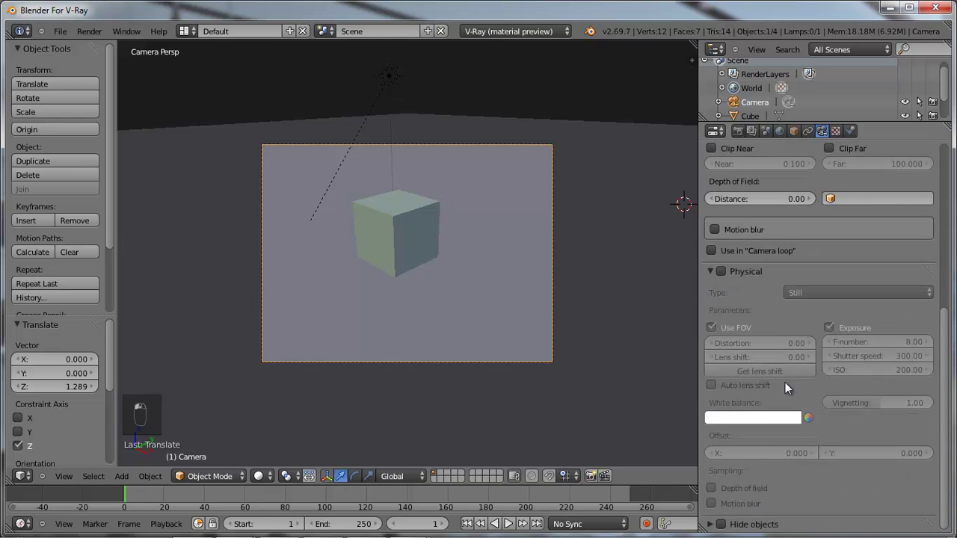
pyautogui.click(721, 271)
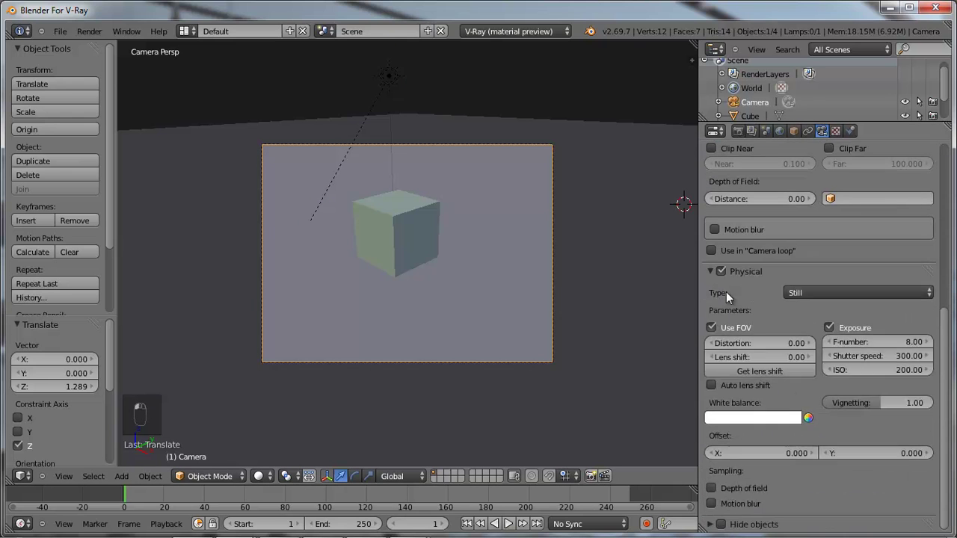
pyautogui.scroll(3, 765, 292)
pyautogui.scroll(-3, 774, 292)
# - Render the image with the sun, sky and physical camera, and close the frame buffer
pyautogui.click(89, 32)
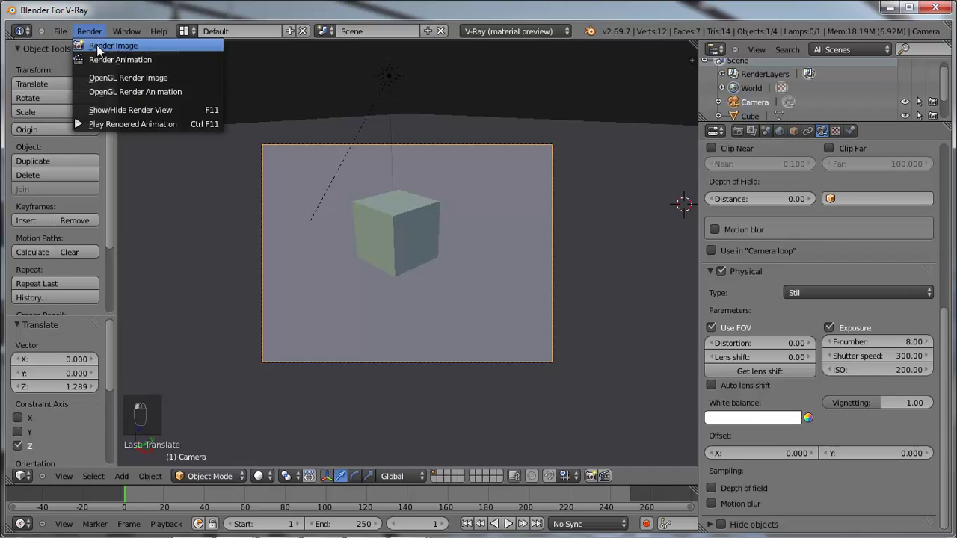
pyautogui.click(96, 45)
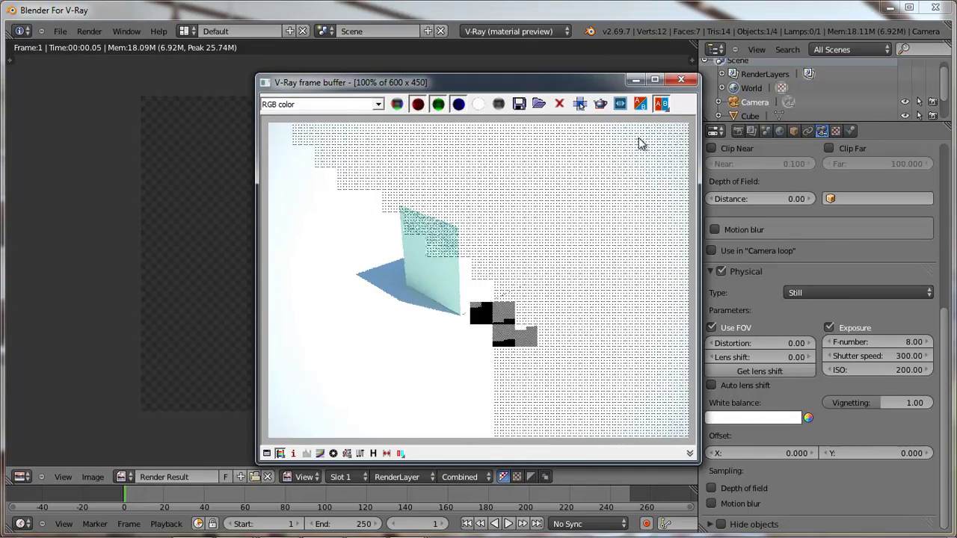
pyautogui.click(679, 80)
# - Set the sun lamp's intensity to 0.2 and render the image
pyautogui.click(21, 476)
pyautogui.click(33, 467)
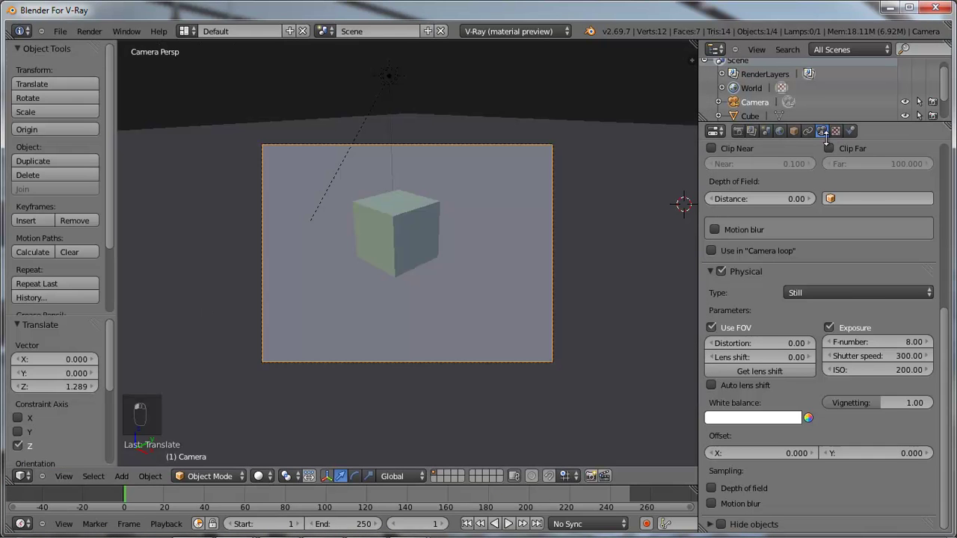
pyautogui.rightClick(388, 75)
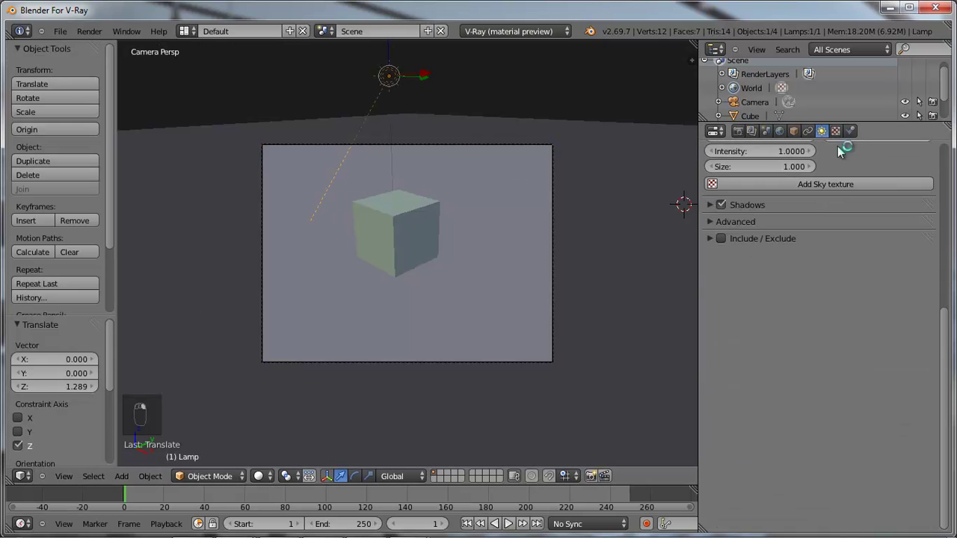
pyautogui.scroll(8, 755, 205)
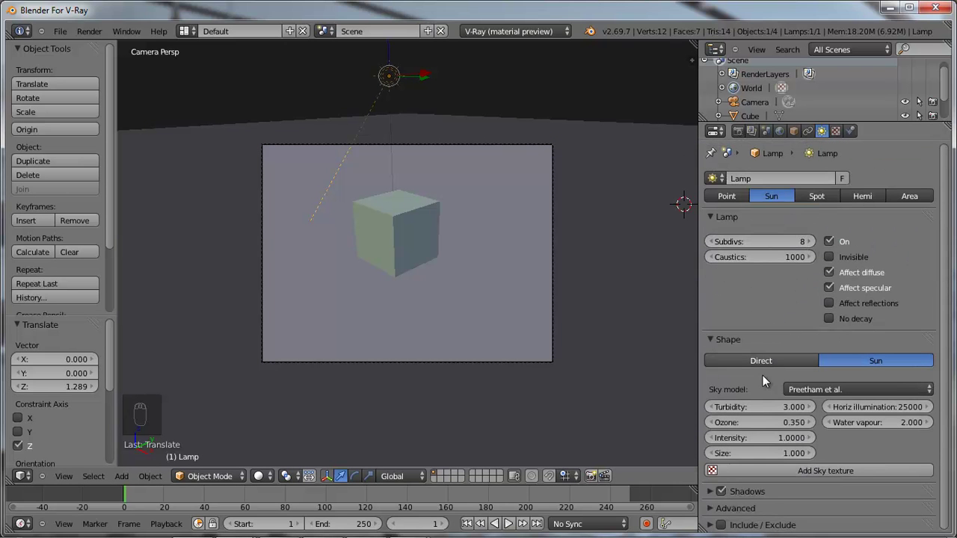
pyautogui.click(758, 439)
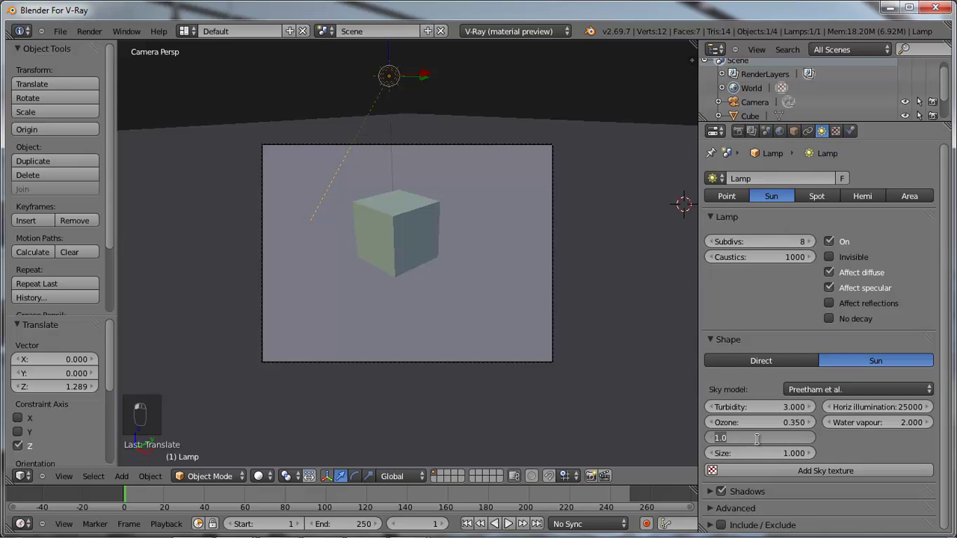
pyautogui.write('0.2')
pyautogui.press('Return')
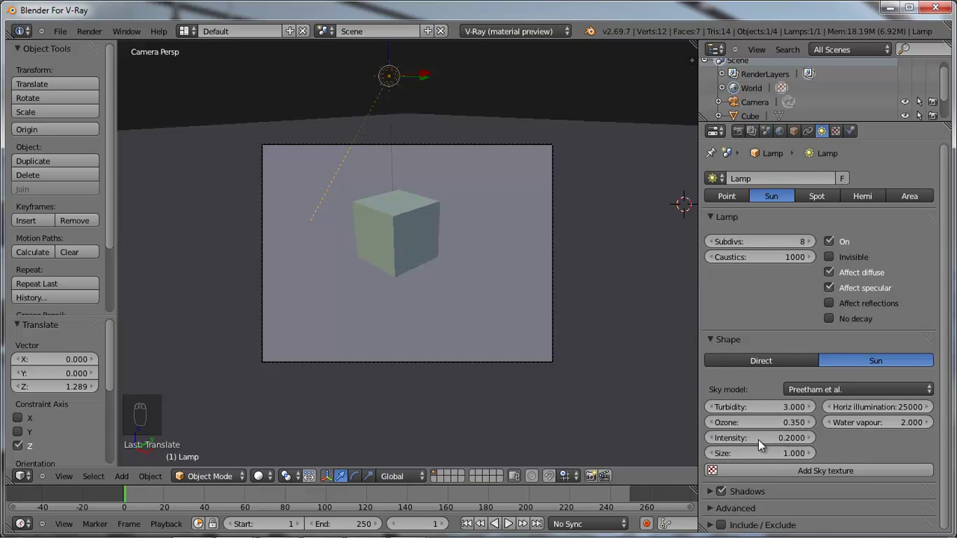
pyautogui.click(88, 32)
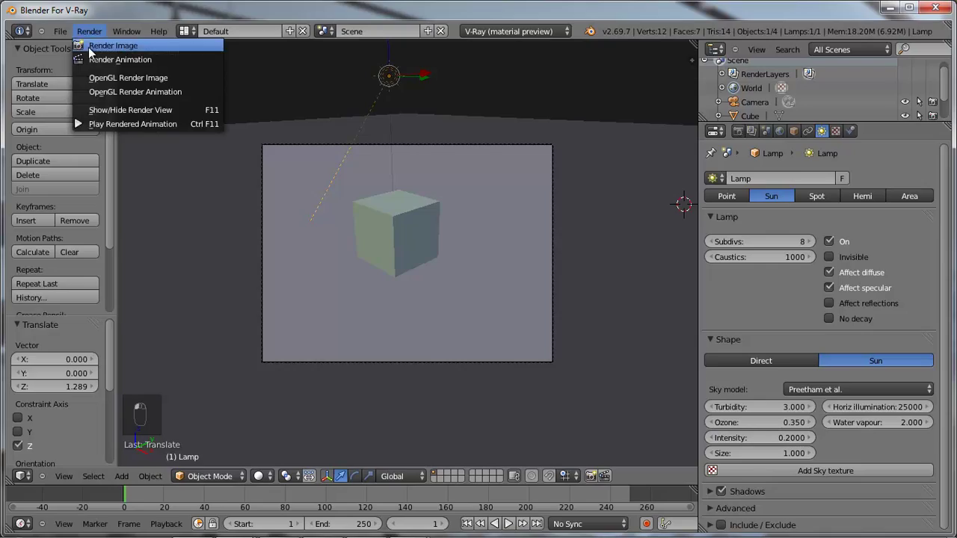
pyautogui.click(90, 46)
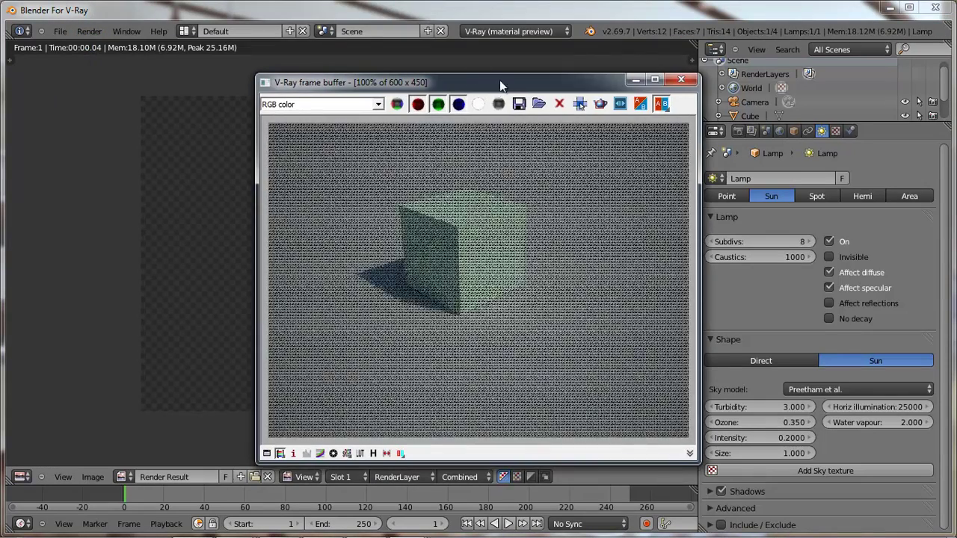
# - Move the frame buffer aside and toggle the sRGB color display to compare the rendered image
pyautogui.moveTo(499, 80); pyautogui.dragTo(399, 59)
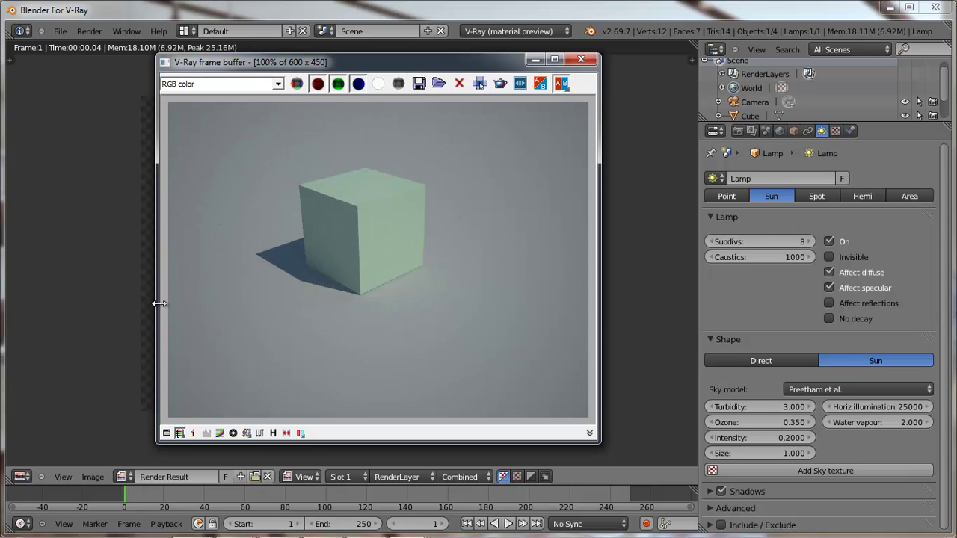
pyautogui.click(248, 433)
pyautogui.click(247, 434)
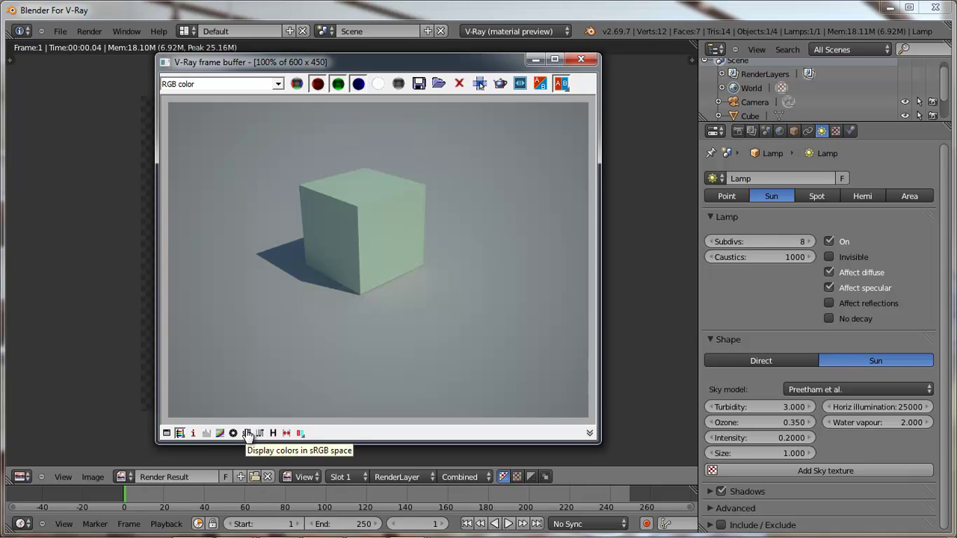
# - Brighten the render in the color corrections by enabling exposure, levels and curve, bowing the curve upward and setting exposure to +0.03
pyautogui.click(166, 436)
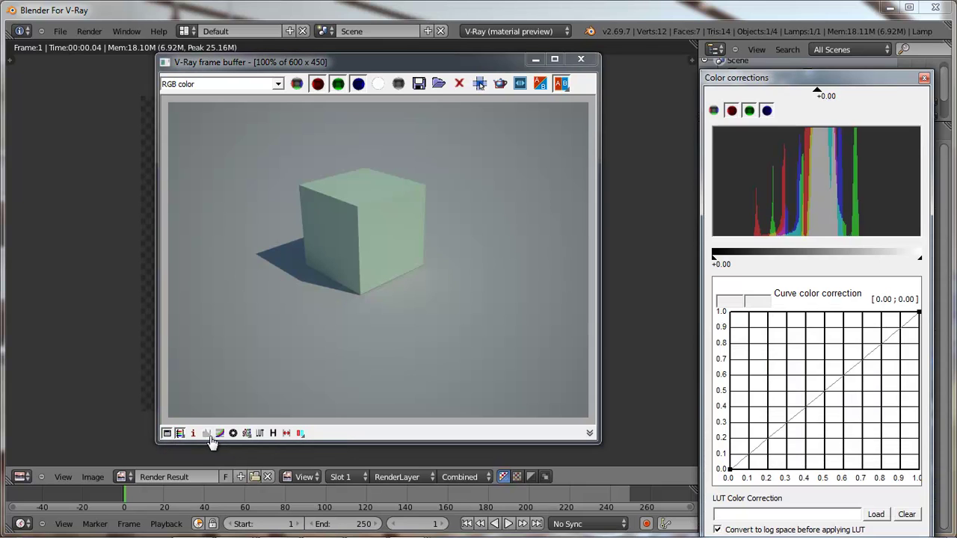
pyautogui.click(208, 436)
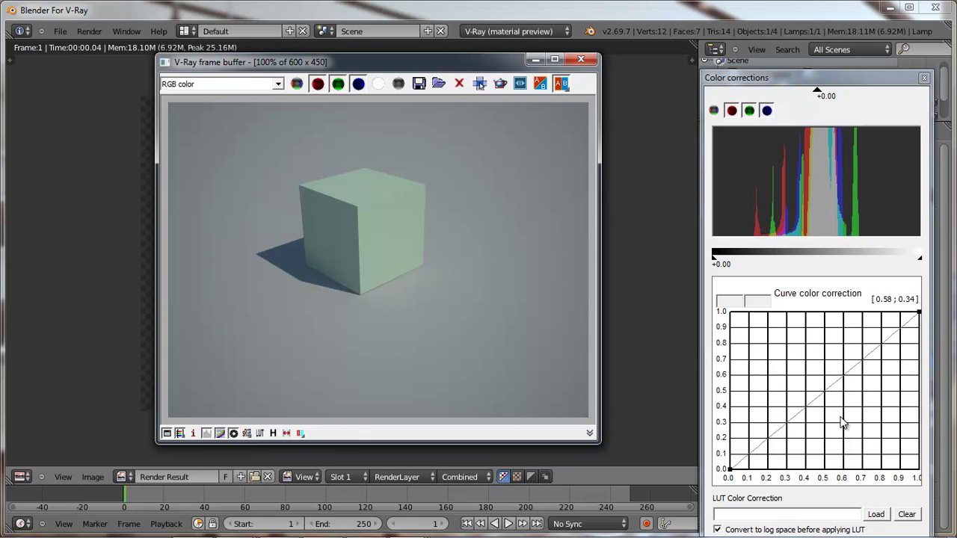
pyautogui.moveTo(916, 309); pyautogui.dragTo(919, 315)
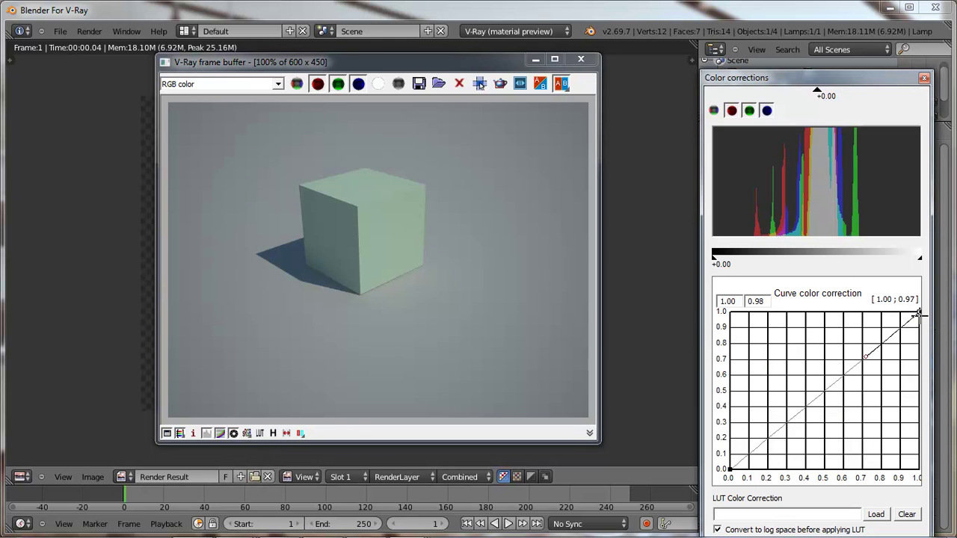
pyautogui.moveTo(867, 359); pyautogui.dragTo(841, 336)
pyautogui.moveTo(738, 482); pyautogui.dragTo(785, 413)
pyautogui.moveTo(821, 94)
pyautogui.mouseDown()
pyautogui.moveTo(836, 96)
pyautogui.moveTo(817, 95)
pyautogui.mouseUp()
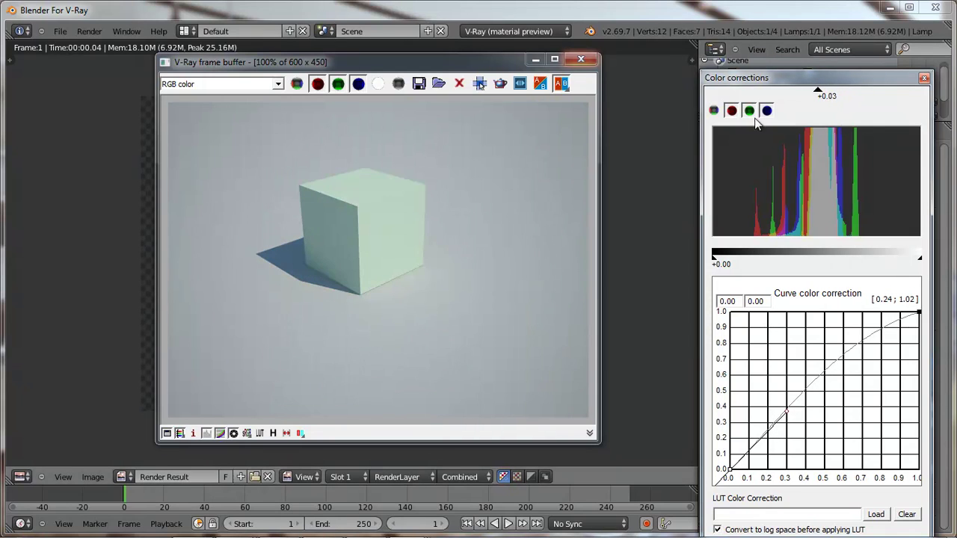
pyautogui.click(925, 79)
# - Save the render to the history and compare it as A against the previous render as B, and close the frame buffer
pyautogui.click(272, 434)
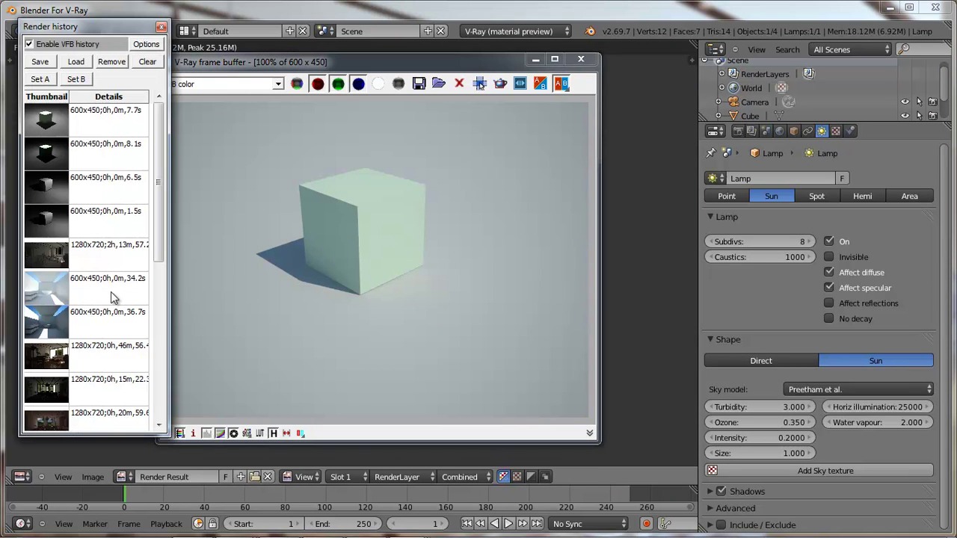
pyautogui.click(40, 62)
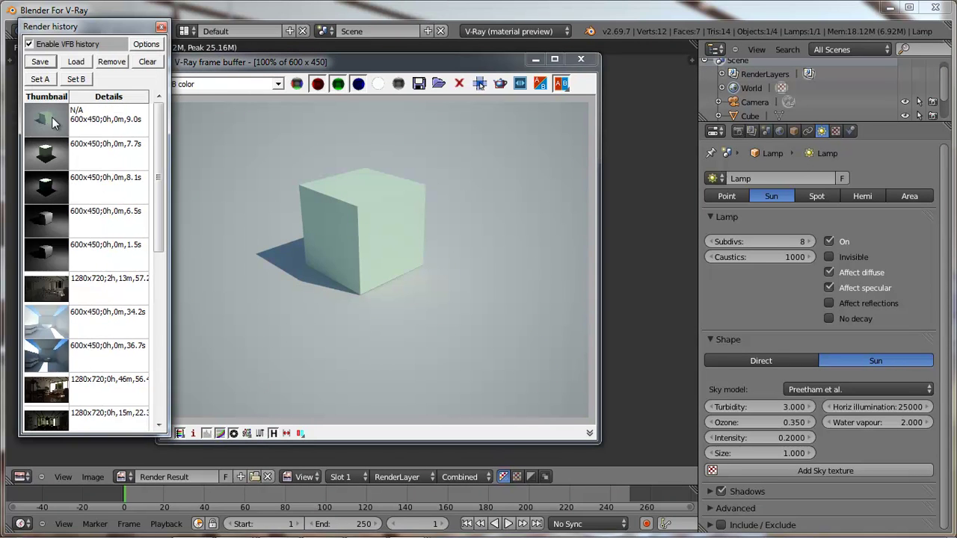
pyautogui.click(52, 119)
pyautogui.click(40, 78)
pyautogui.click(56, 152)
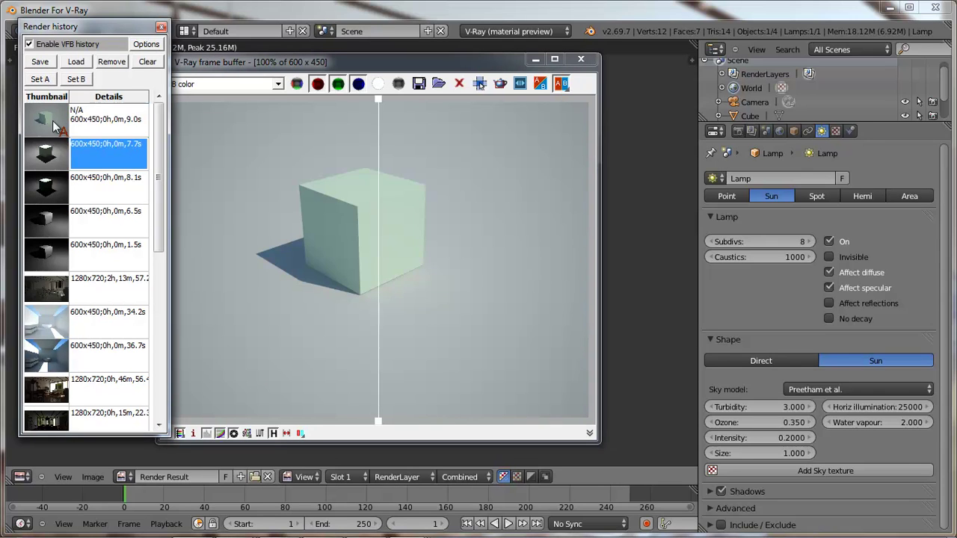
pyautogui.click(75, 79)
pyautogui.moveTo(379, 106); pyautogui.dragTo(575, 105)
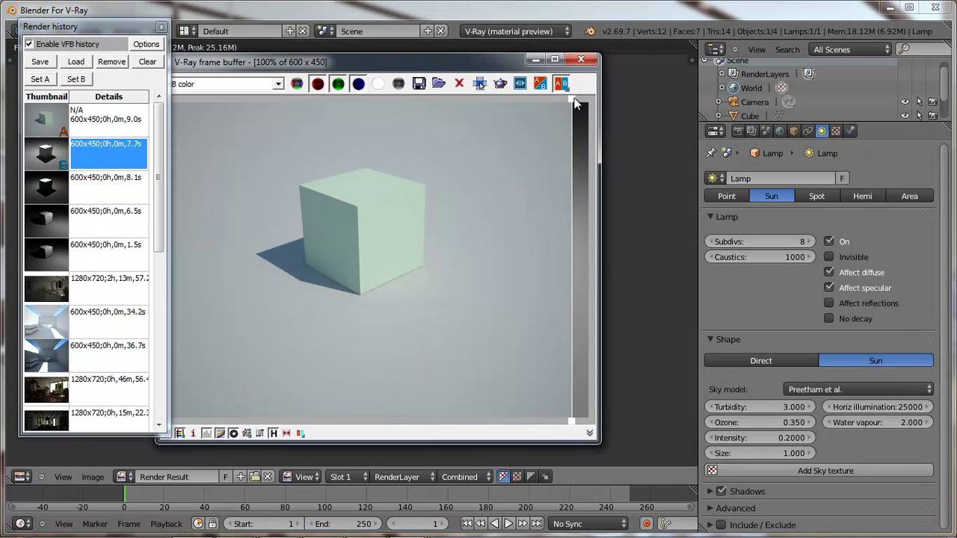
pyautogui.click(581, 60)
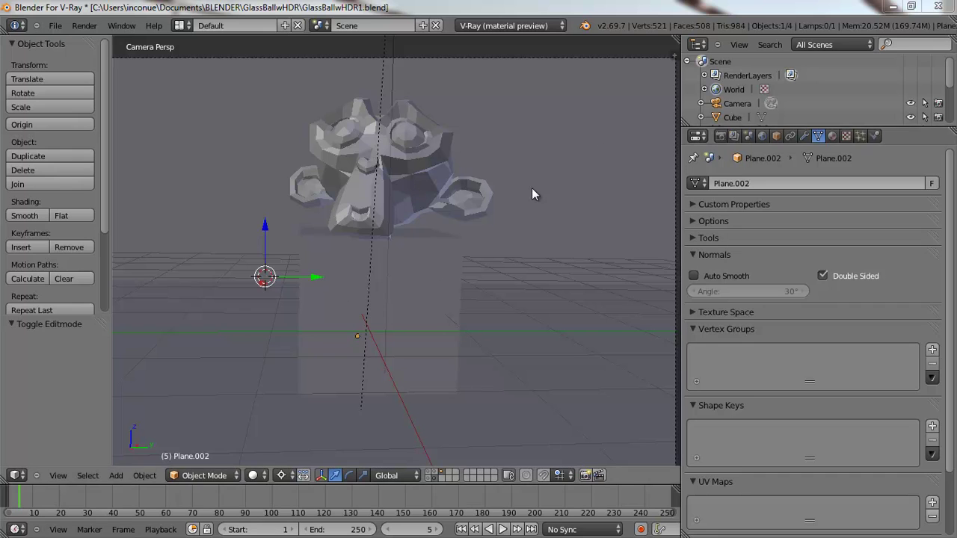
# - Add a new material to the Suzanne monkey head
pyautogui.click(833, 137)
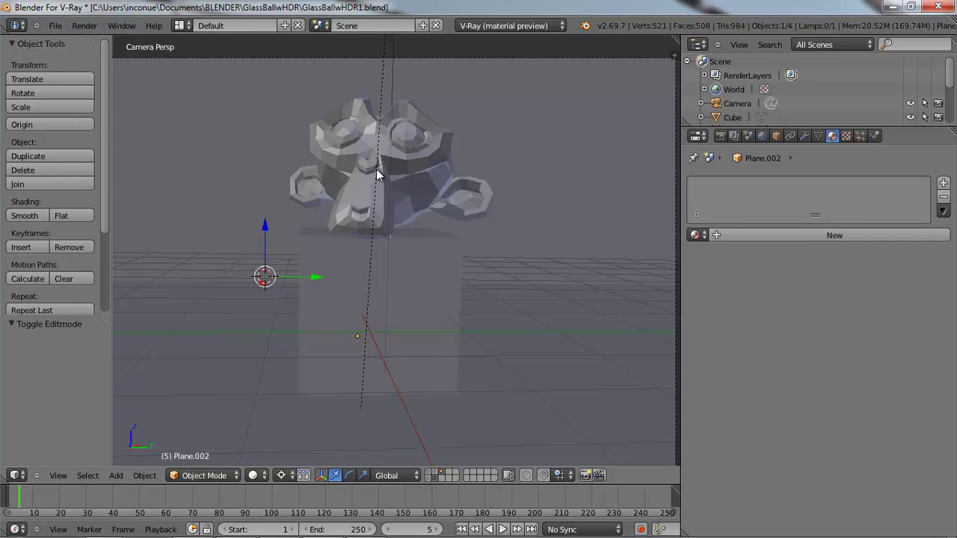
pyautogui.rightClick(357, 157)
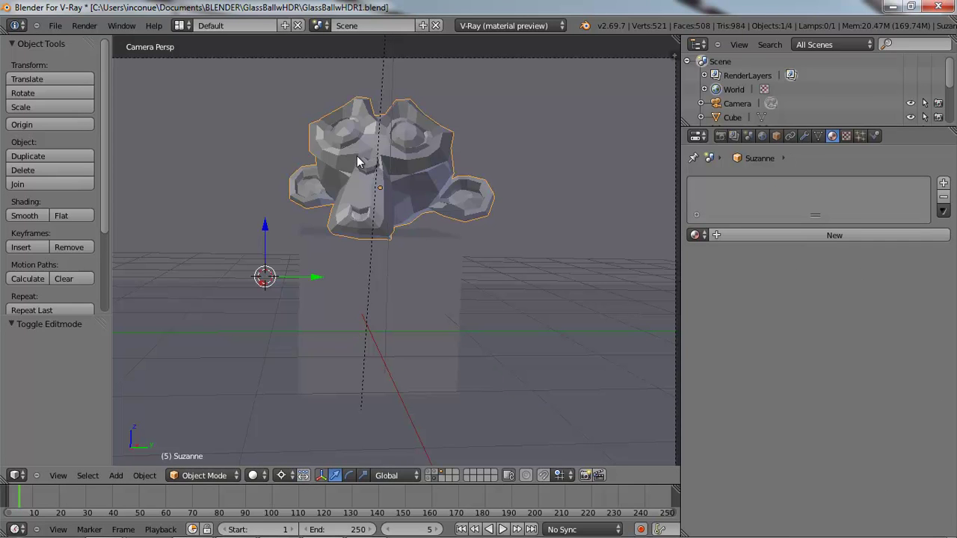
pyautogui.click(844, 236)
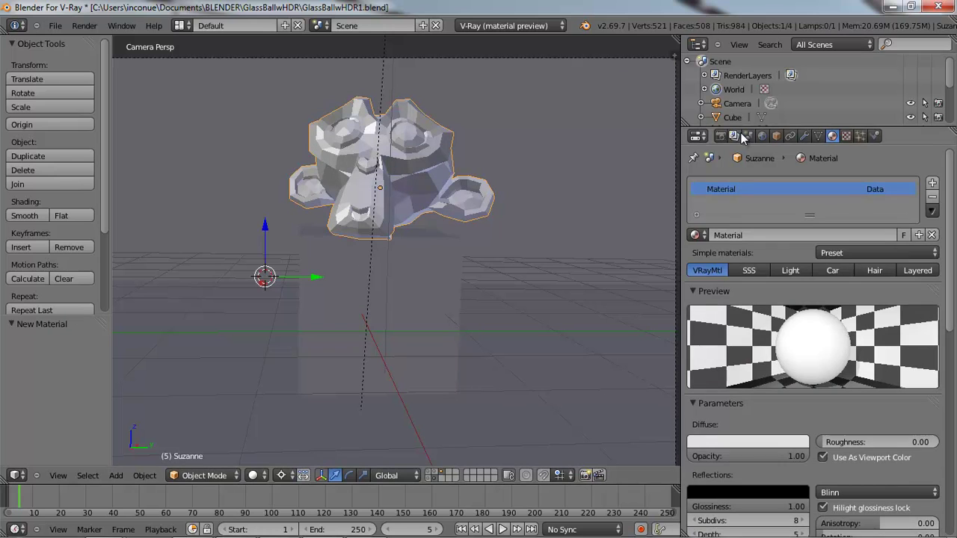
# - Add a Subdivision Surface modifier with 2 view subdivisions to Suzanne and shade it smooth
pyautogui.click(805, 136)
pyautogui.click(718, 184)
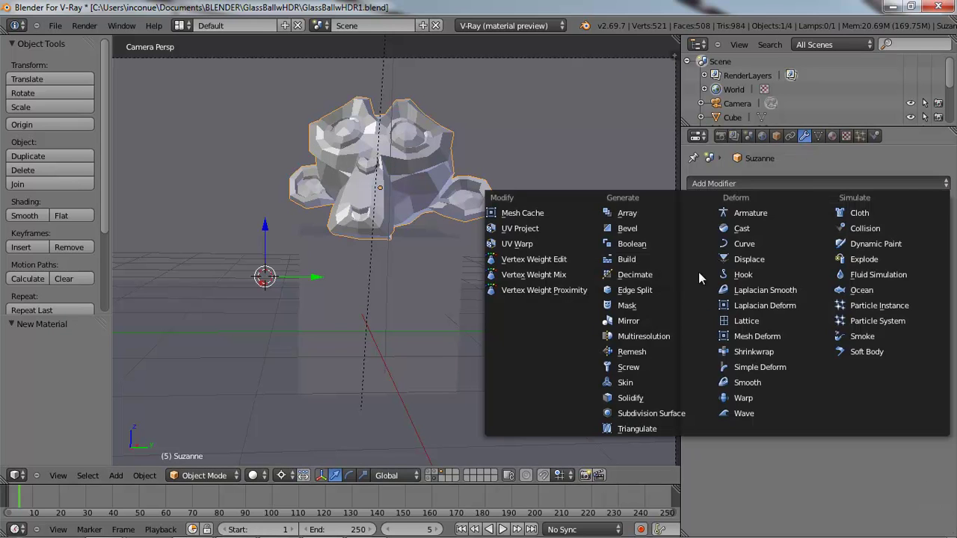
pyautogui.click(658, 413)
pyautogui.click(809, 280)
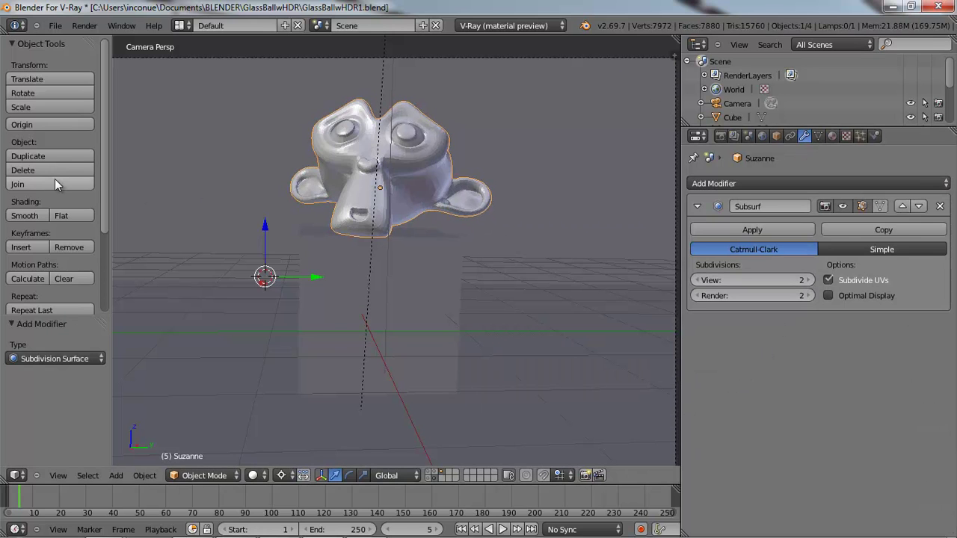
pyautogui.click(37, 215)
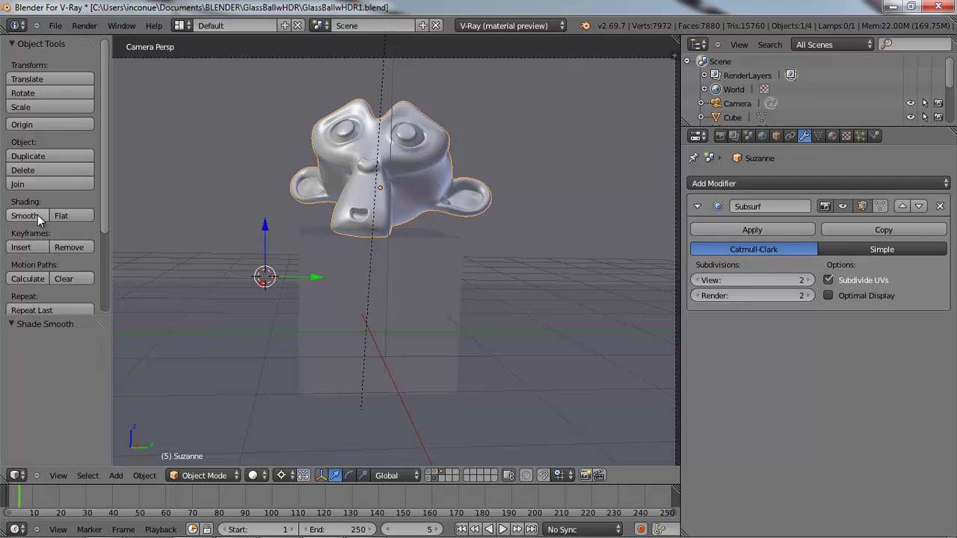
# - Add a Bevel modifier to the cube with a width of 0.1010 and 4 segments
pyautogui.rightClick(377, 275)
pyautogui.click(753, 185)
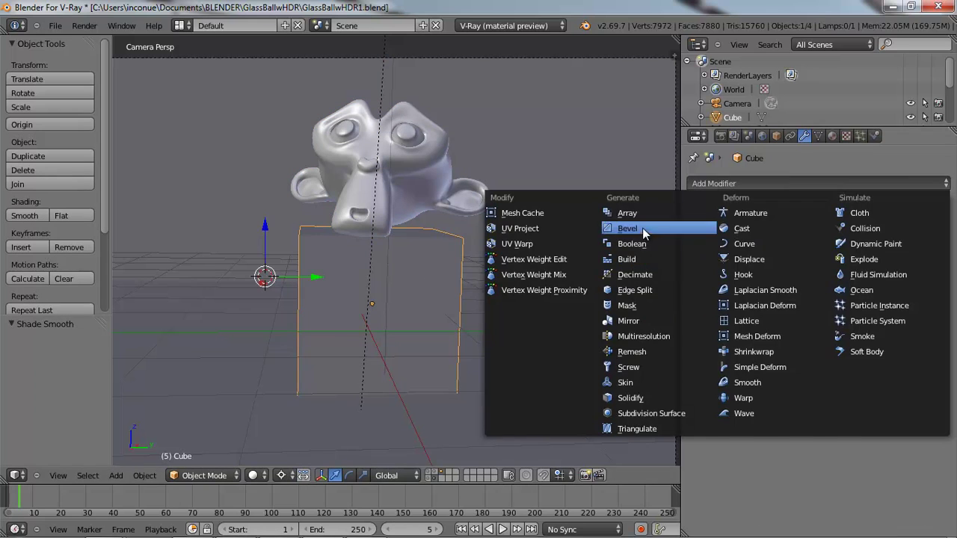
pyautogui.click(642, 228)
pyautogui.moveTo(778, 252); pyautogui.dragTo(779, 250)
pyautogui.click(811, 264)
pyautogui.click(811, 265)
pyautogui.click(810, 265)
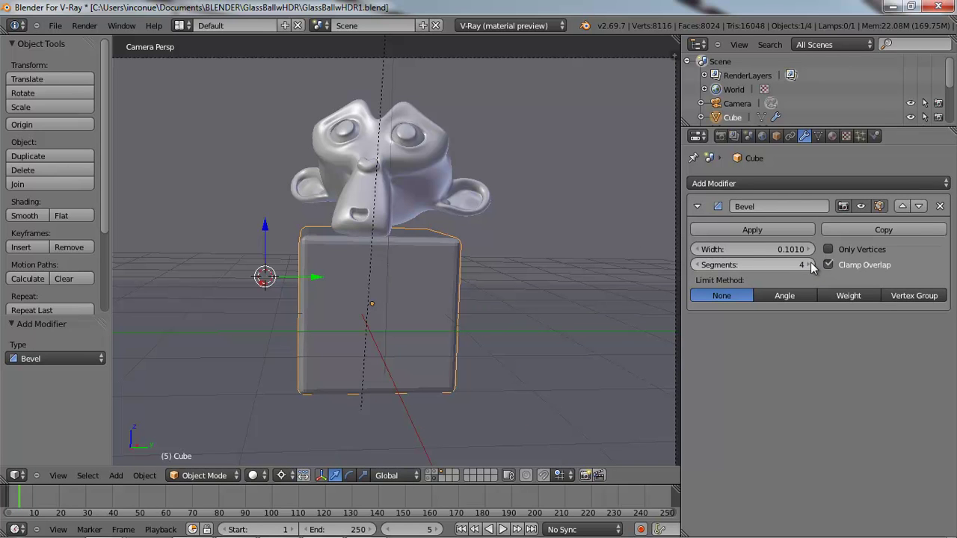
# - Add a Subdivision Surface modifier with 2 view subdivisions to the cube and shade it smooth
pyautogui.click(740, 186)
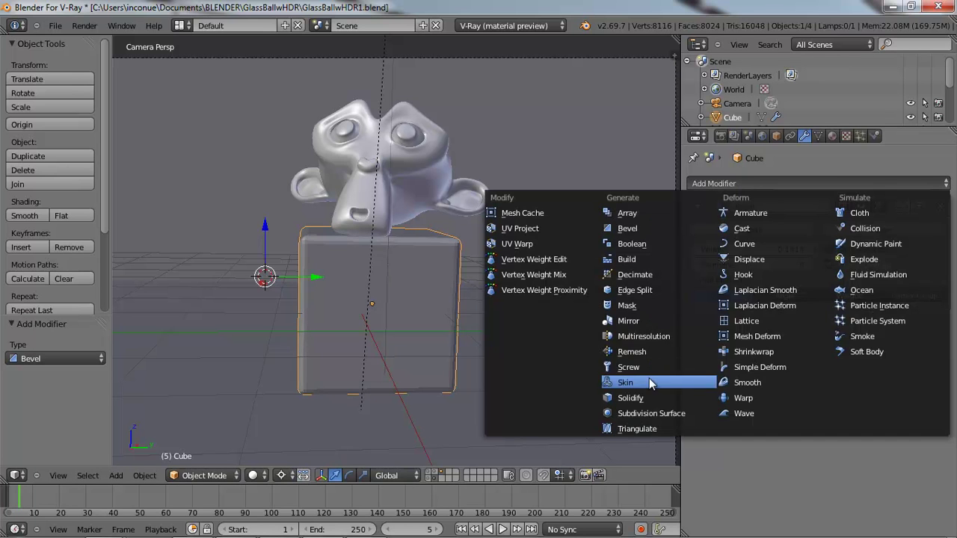
pyautogui.click(652, 412)
pyautogui.click(810, 402)
pyautogui.click(27, 216)
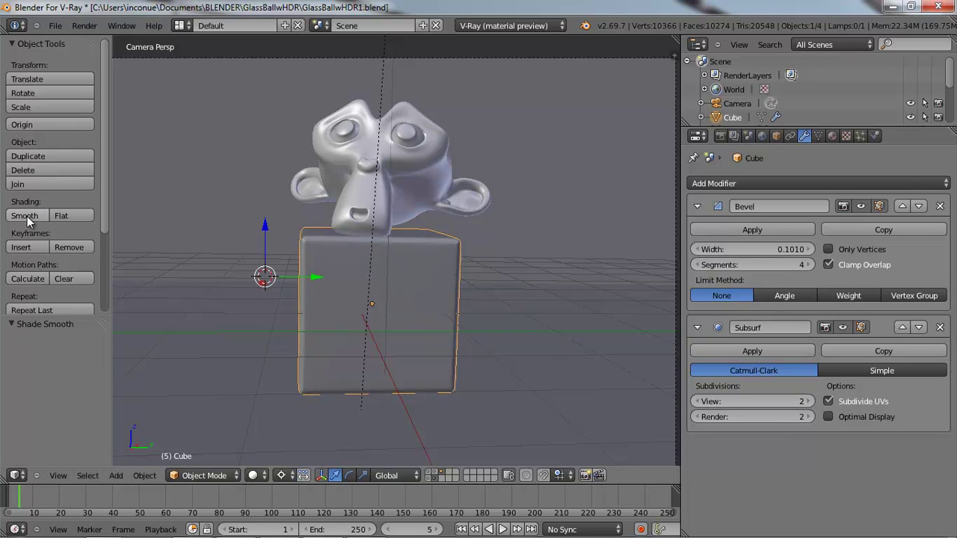
pyautogui.scroll(2, 300, 275)
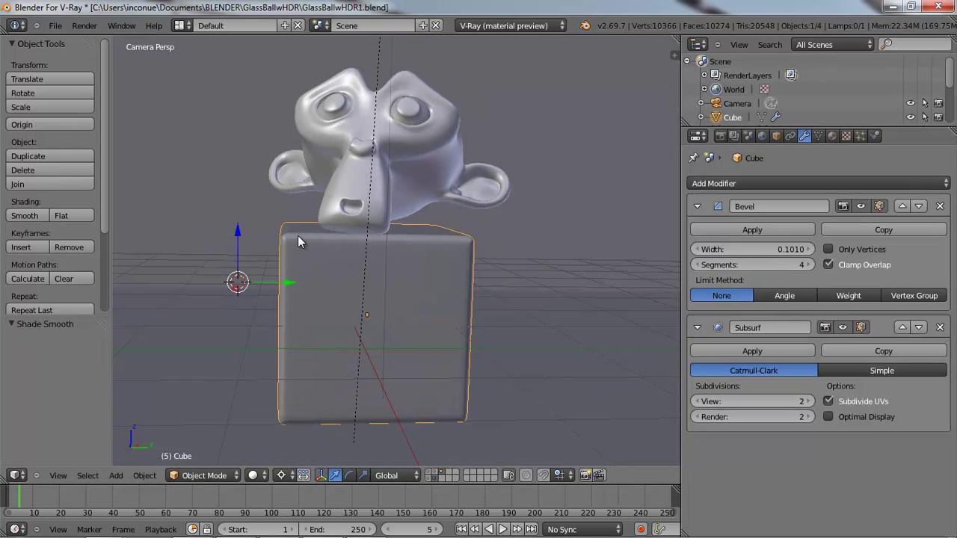
# - Apply the glass preset from the simple materials to Suzanne's material
pyautogui.click(832, 135)
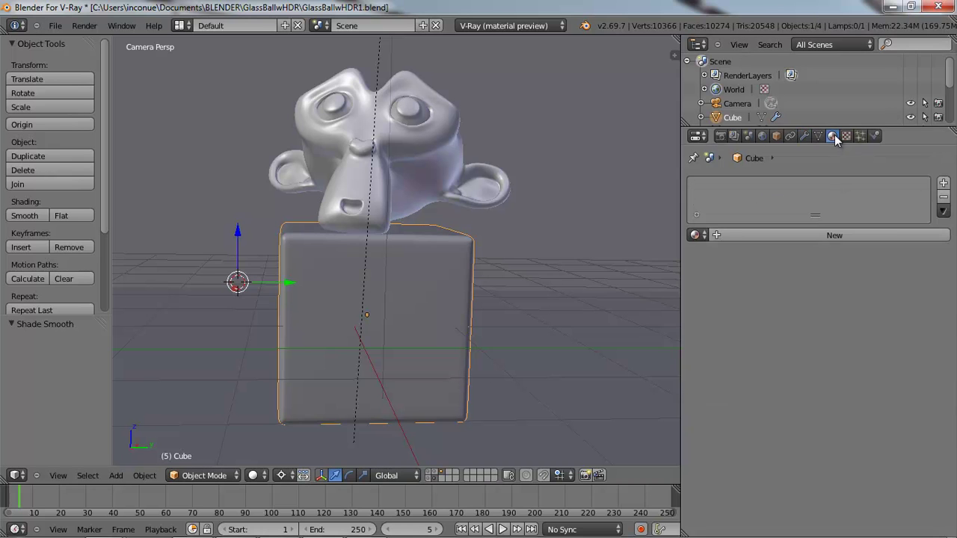
pyautogui.rightClick(346, 147)
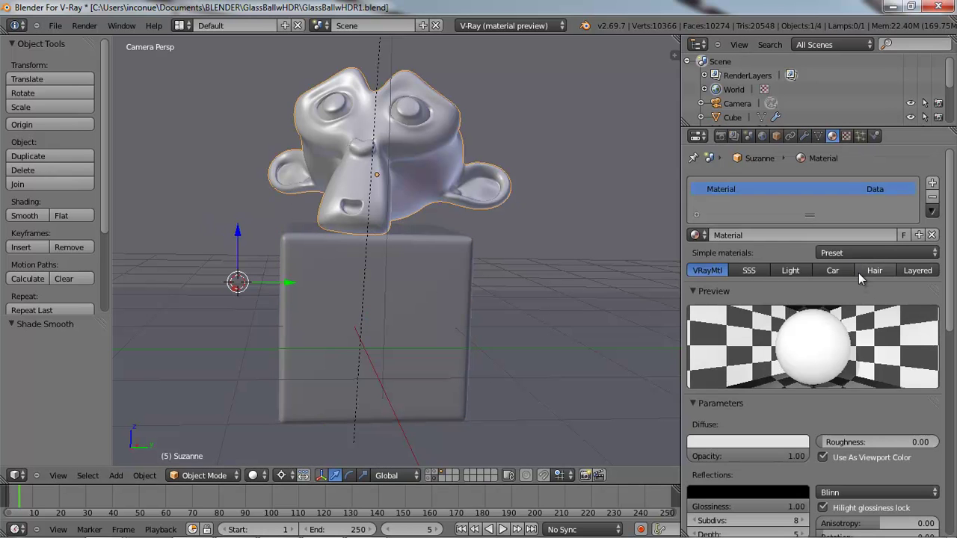
pyautogui.scroll(-3, 782, 314)
pyautogui.click(768, 353)
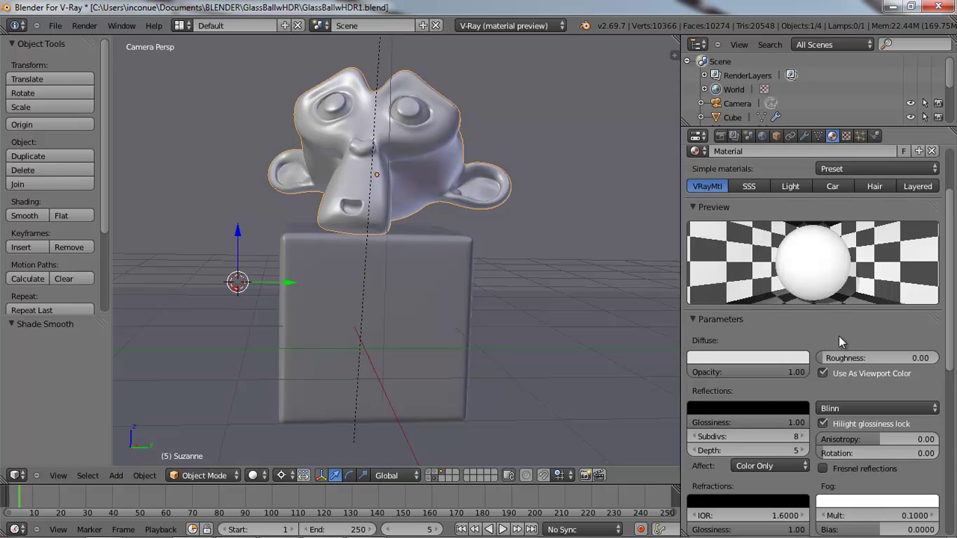
pyautogui.scroll(1, 846, 209)
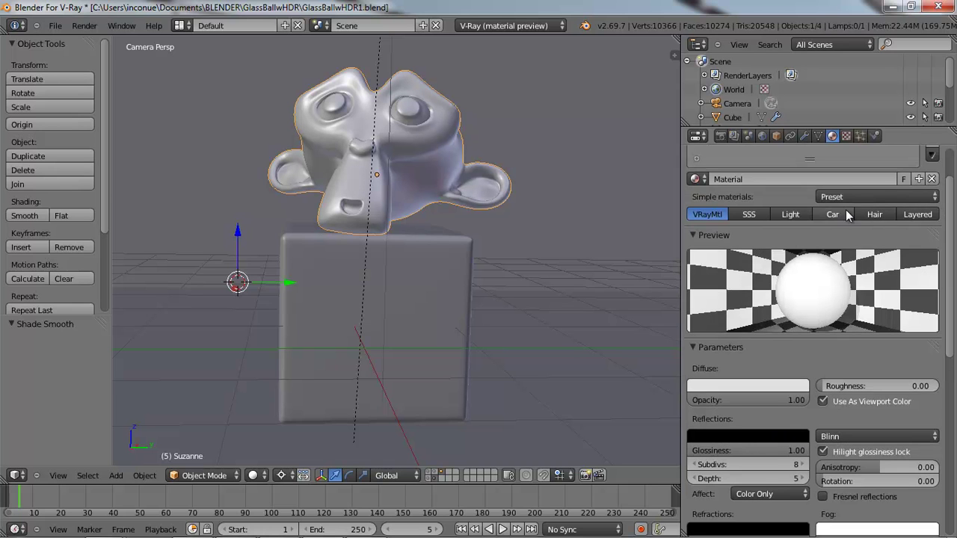
pyautogui.click(846, 196)
pyautogui.click(846, 238)
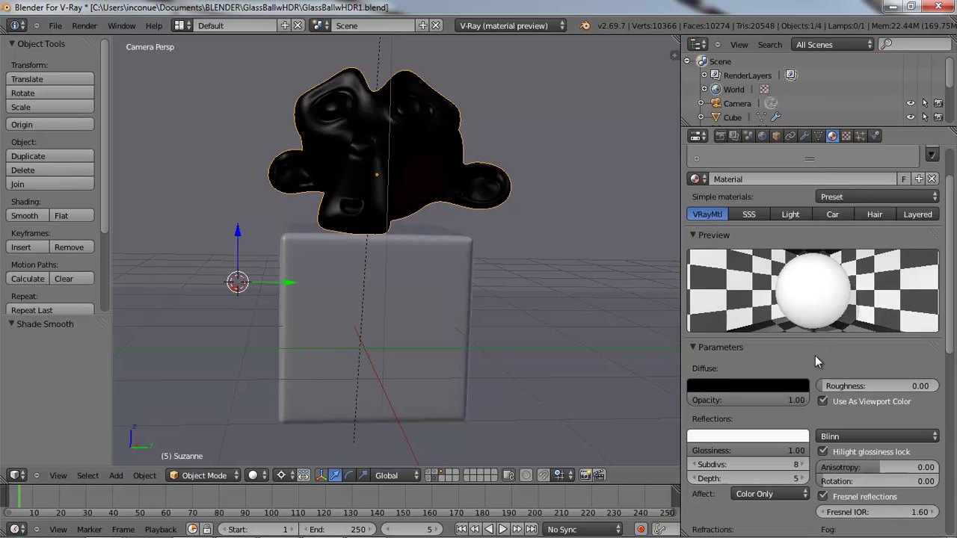
# - Add a new material to the cube and enable its Fresnel reflections
pyautogui.rightClick(444, 291)
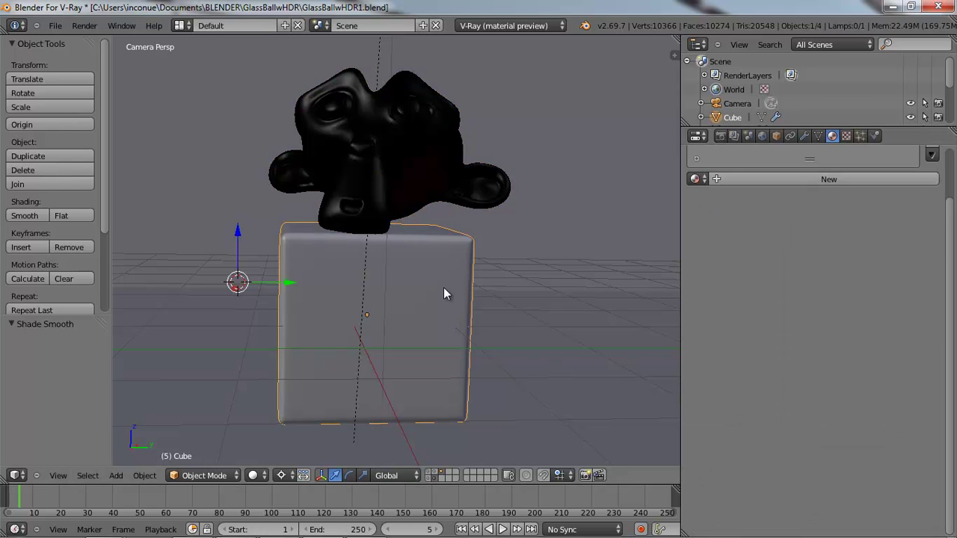
pyautogui.click(817, 180)
pyautogui.click(823, 497)
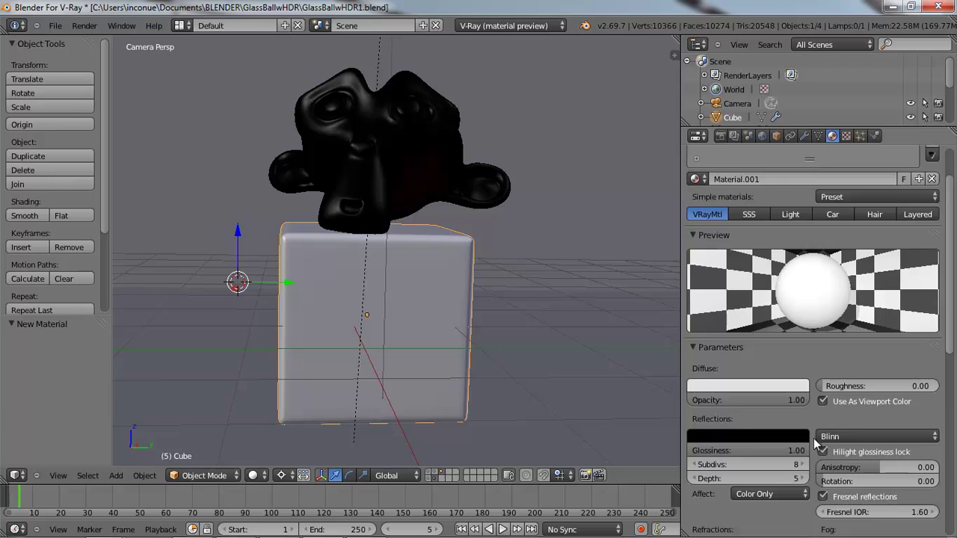
# - Render the image and show the result in the UV/Image Editor in place of the 3D view
pyautogui.scroll(-4, 814, 438)
pyautogui.click(84, 27)
pyautogui.click(92, 39)
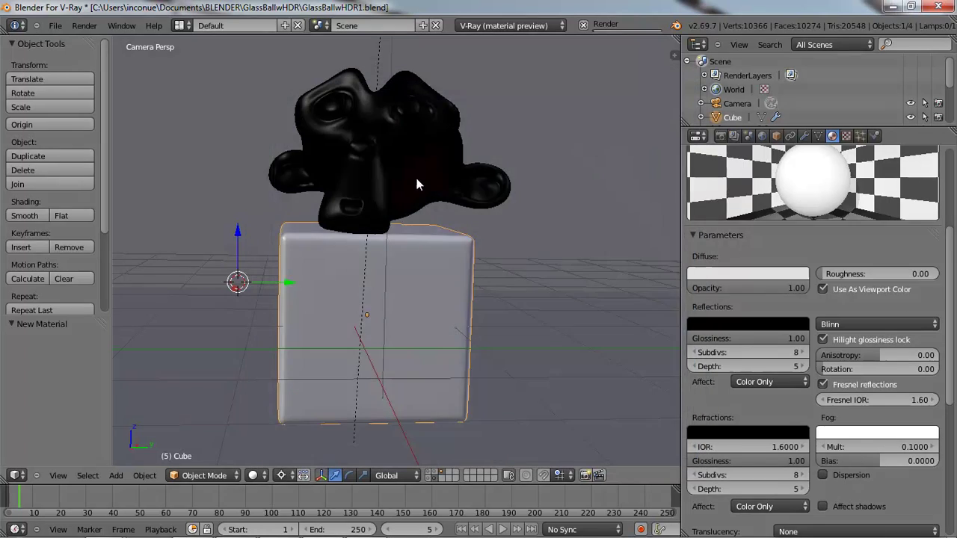
pyautogui.click(15, 475)
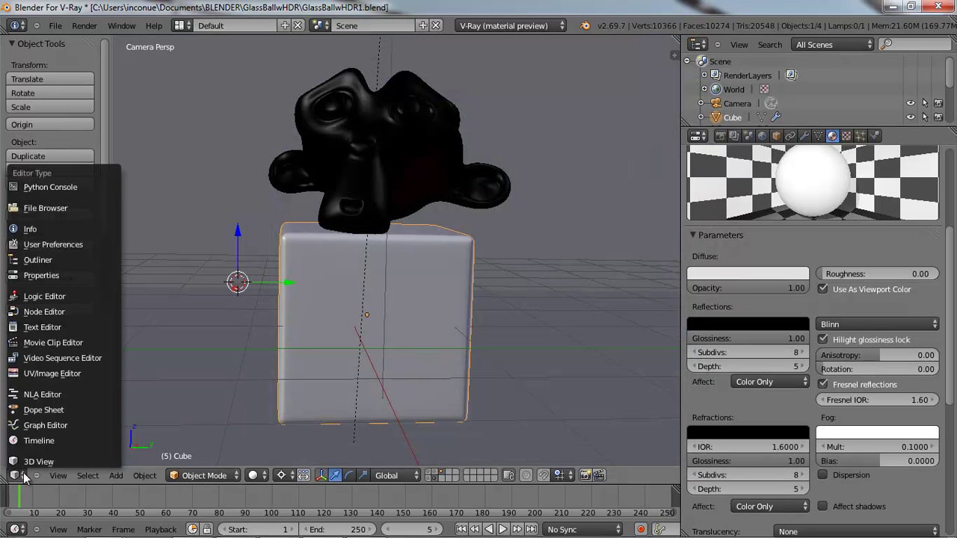
pyautogui.click(58, 375)
pyautogui.scroll(-1, 407, 300)
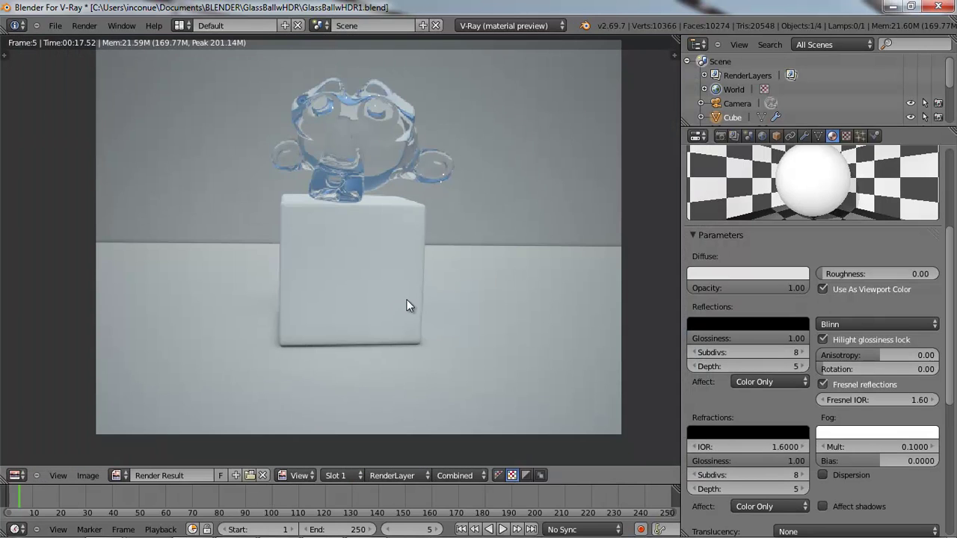
pyautogui.scroll(-1, 718, 224)
# - Disable the Image to Blender option in the render output settings
pyautogui.click(721, 136)
pyautogui.scroll(20, 759, 323)
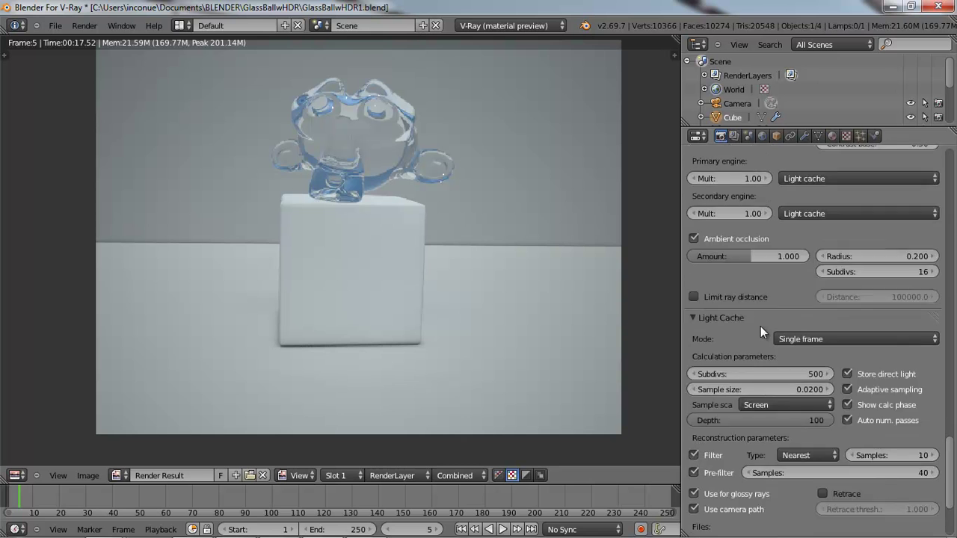
pyautogui.scroll(20, 763, 323)
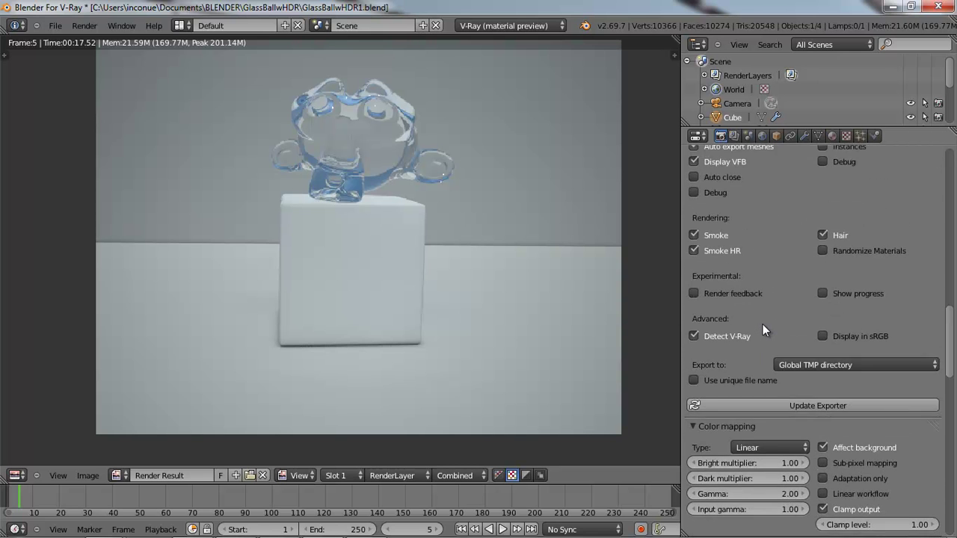
pyautogui.scroll(10, 762, 324)
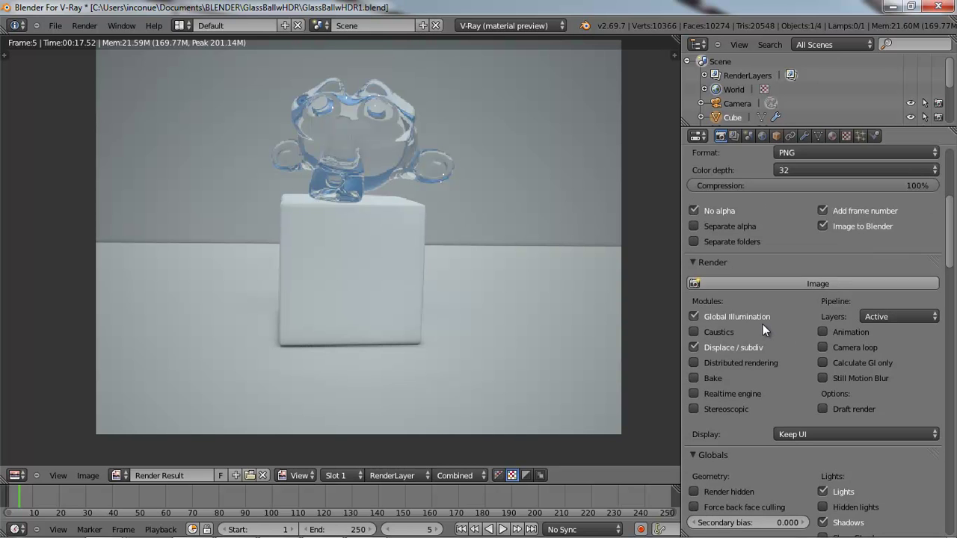
pyautogui.click(828, 366)
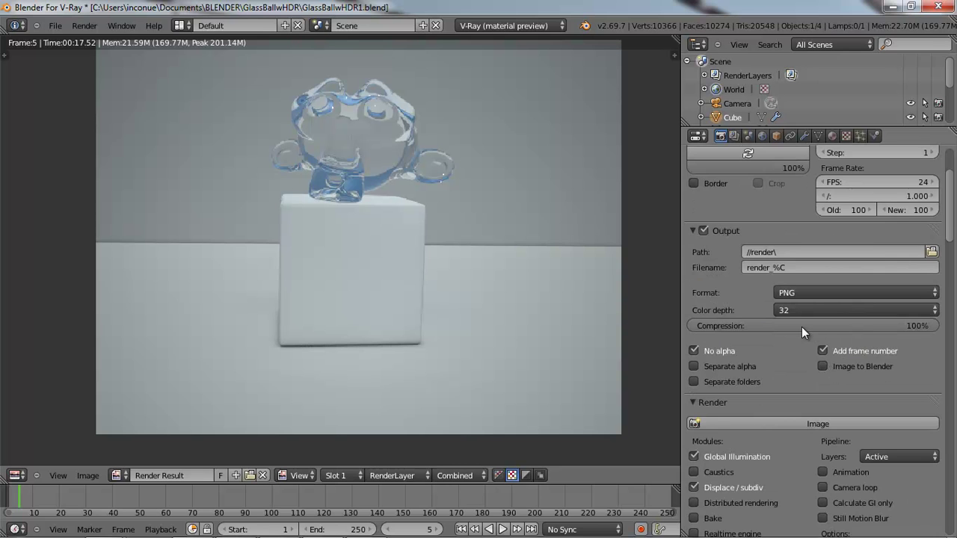
pyautogui.scroll(4, 802, 326)
# - Change the area showing the render result back to the 3D view
pyautogui.click(17, 476)
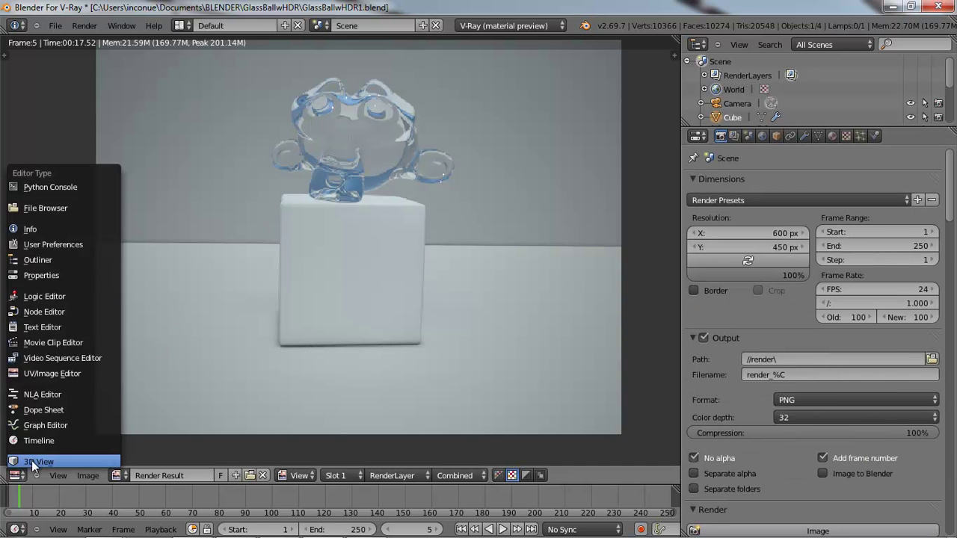
pyautogui.click(32, 460)
pyautogui.scroll(-1, 225, 304)
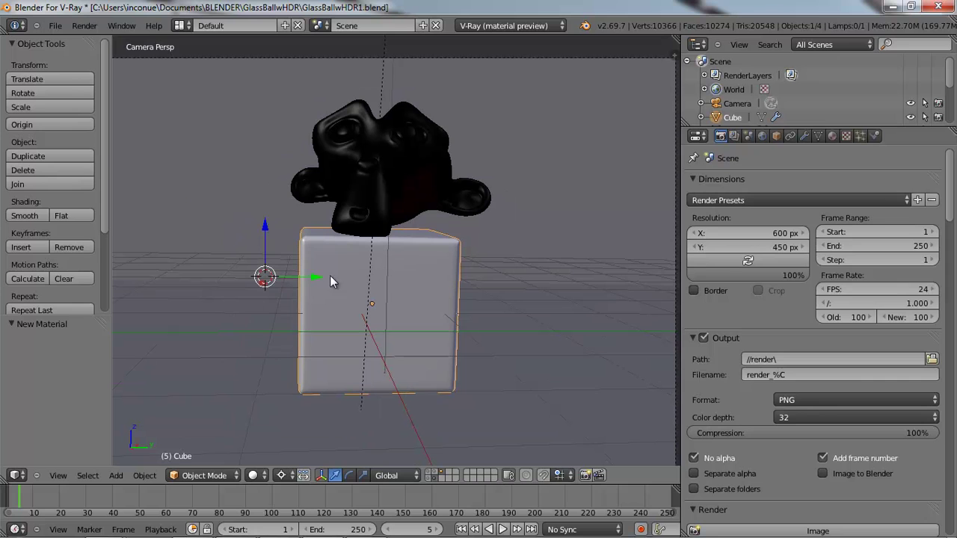
# - Select Suzanne and apply a green glass preset from the simple materials to its material
pyautogui.rightClick(347, 134)
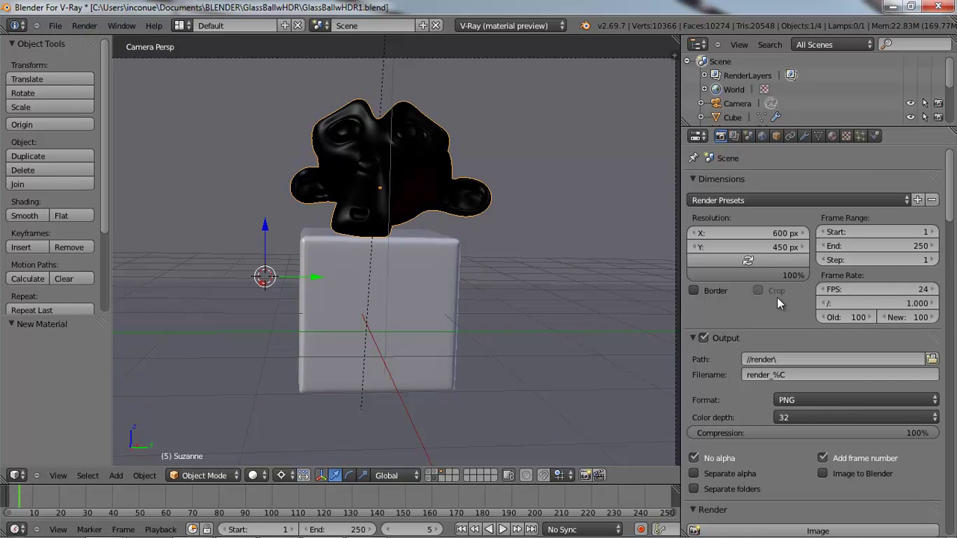
pyautogui.click(831, 136)
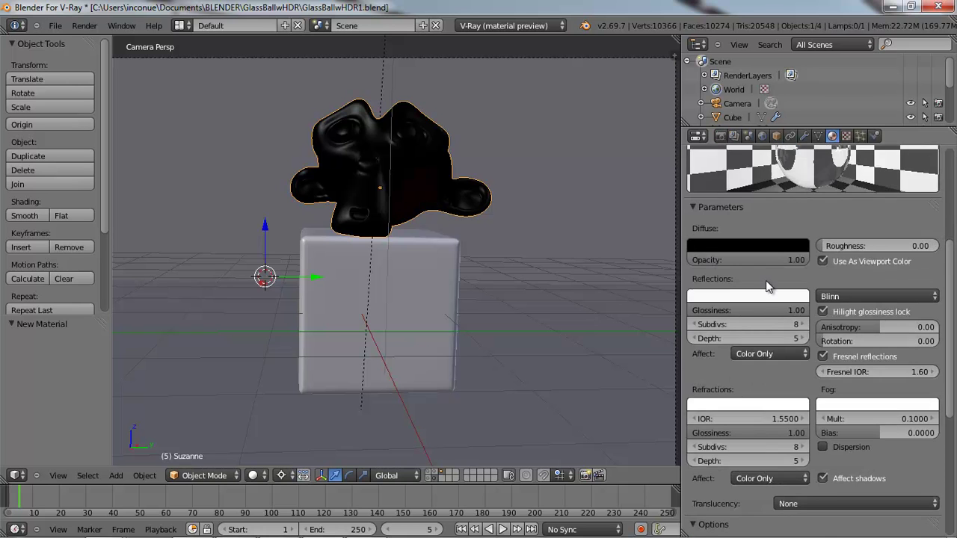
pyautogui.scroll(2, 766, 281)
pyautogui.scroll(3, 814, 307)
pyautogui.click(845, 225)
pyautogui.click(845, 251)
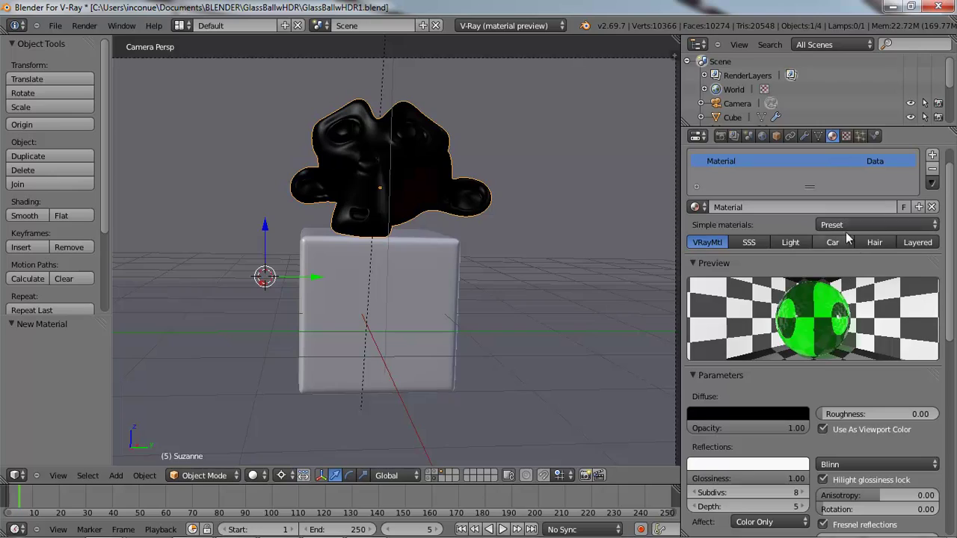
# - Render the image to check the green glass on Suzanne, and close the V-Ray frame buffer
pyautogui.click(84, 26)
pyautogui.click(94, 36)
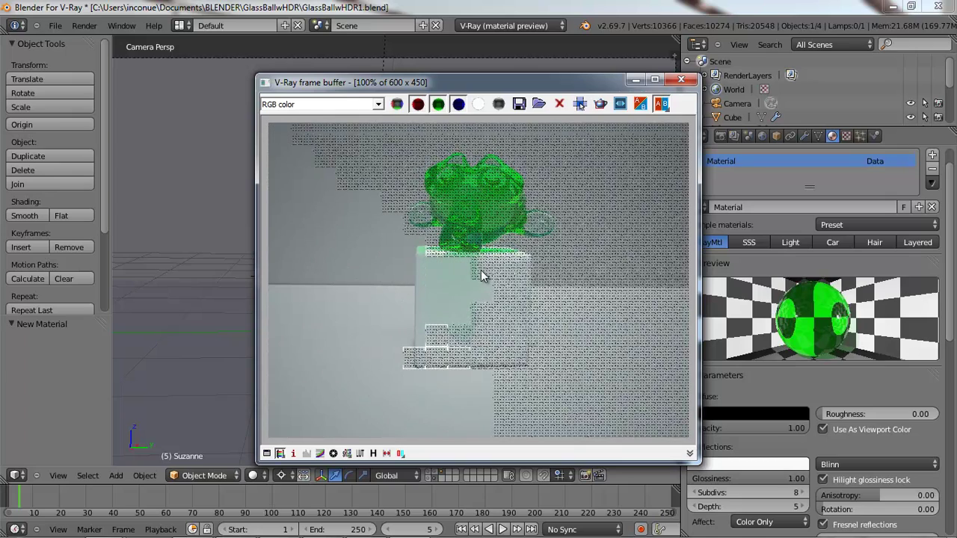
pyautogui.click(680, 80)
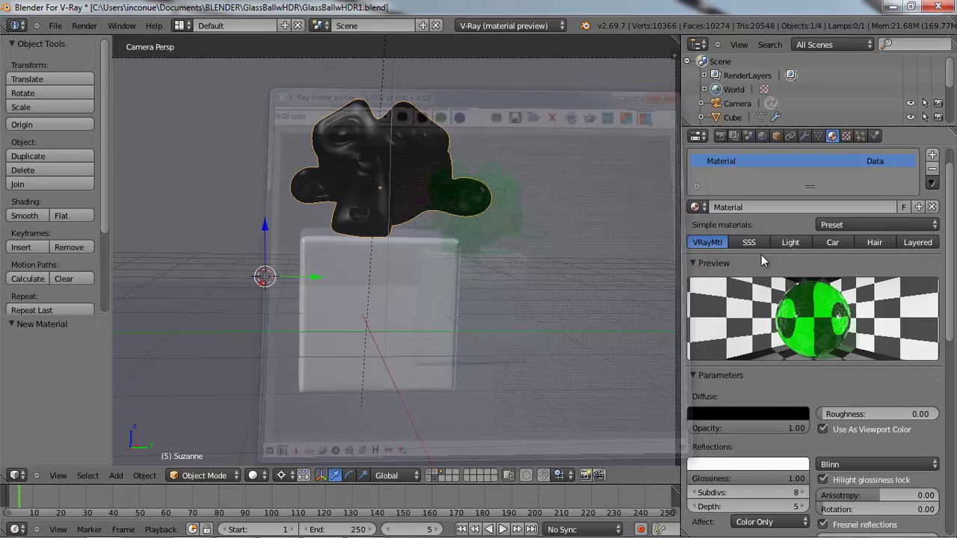
# - Set the diffuse color of Suzanne's material to white and turn off Fresnel reflections
pyautogui.click(780, 462)
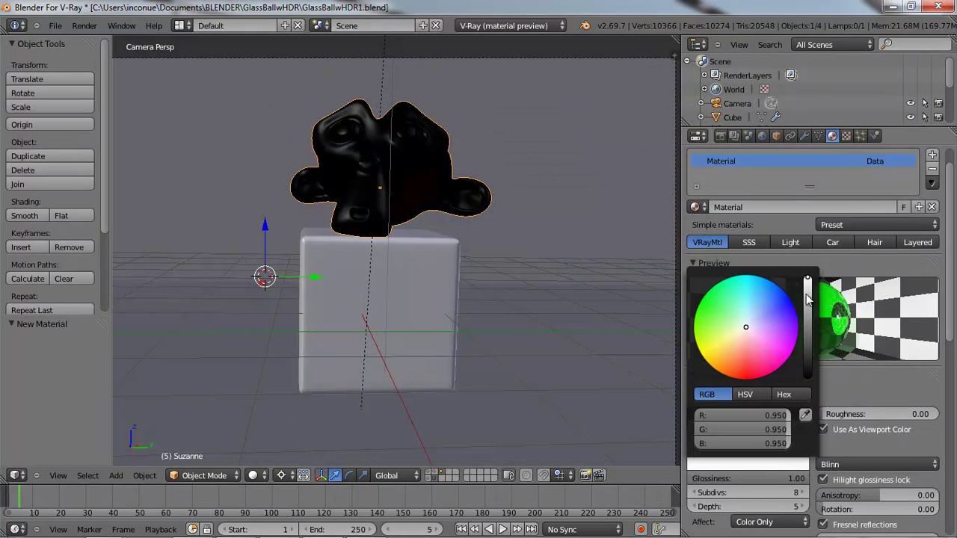
pyautogui.click(780, 409)
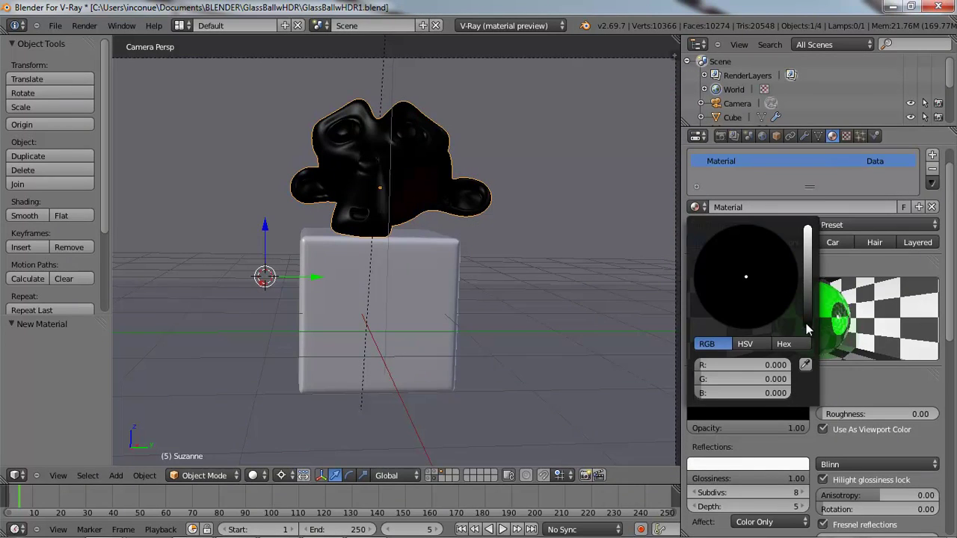
pyautogui.moveTo(806, 323); pyautogui.dragTo(834, 164)
pyautogui.scroll(-3, 839, 479)
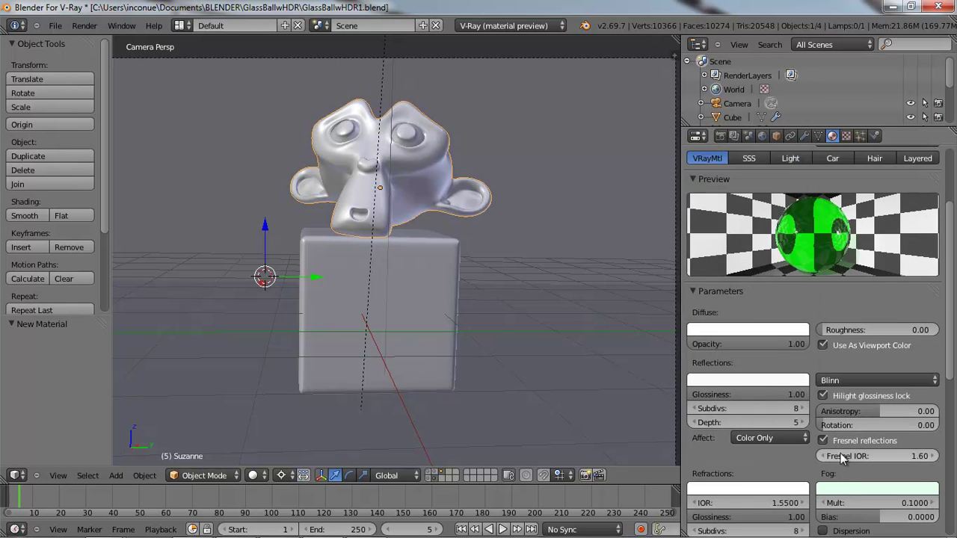
pyautogui.click(824, 441)
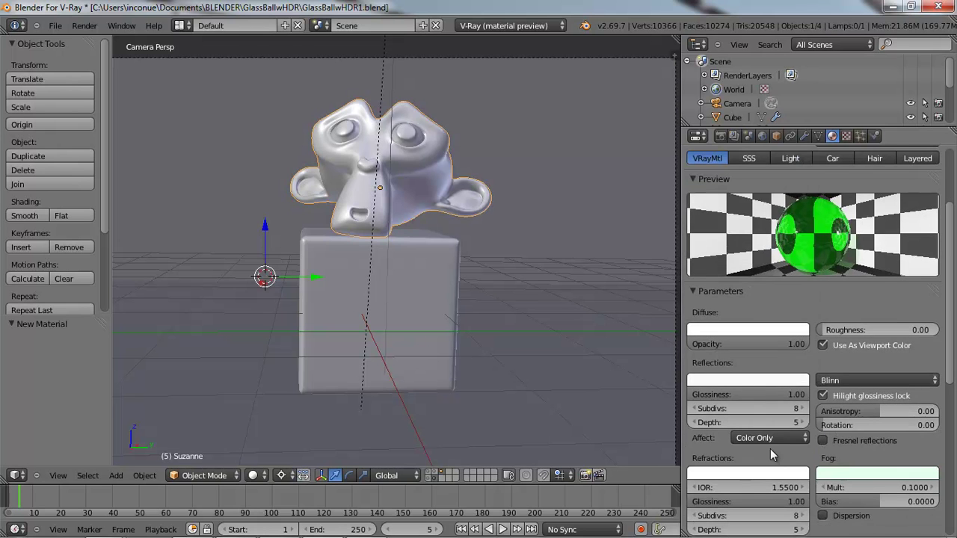
# - Try a black reflection color on Suzanne's material, set it to white, and darken the refraction color to dark grey
pyautogui.click(769, 379)
pyautogui.moveTo(807, 224); pyautogui.dragTo(811, 303)
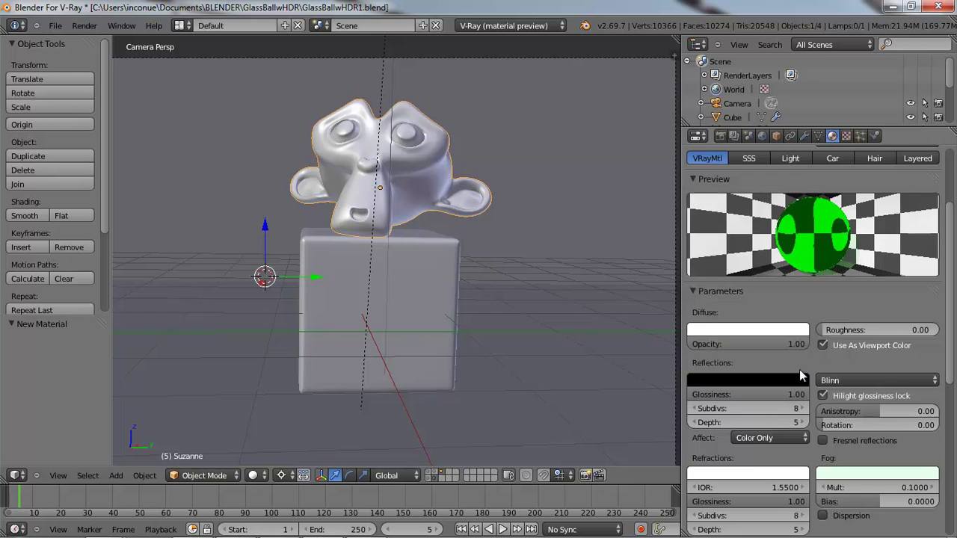
pyautogui.click(784, 380)
pyautogui.moveTo(810, 295); pyautogui.dragTo(809, 178)
pyautogui.click(747, 473)
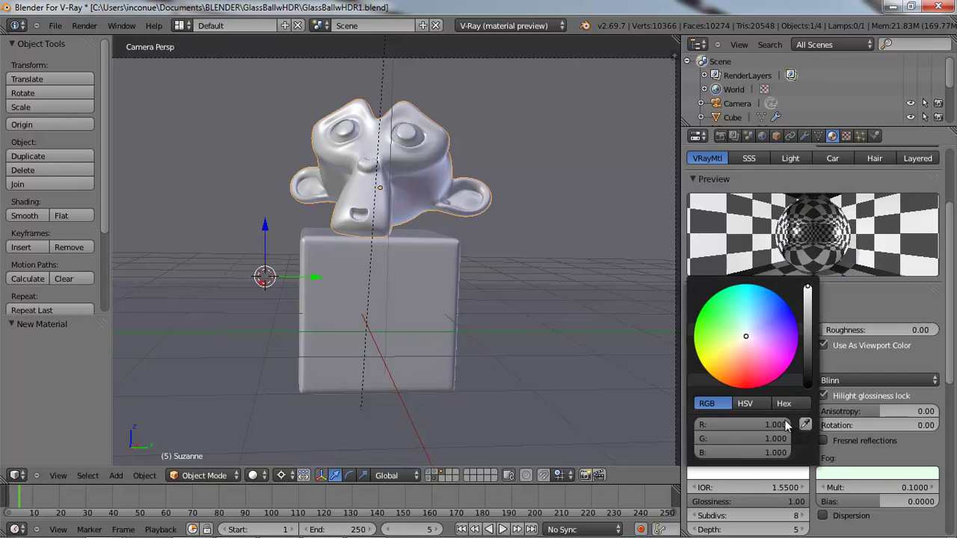
pyautogui.moveTo(809, 314); pyautogui.dragTo(809, 357)
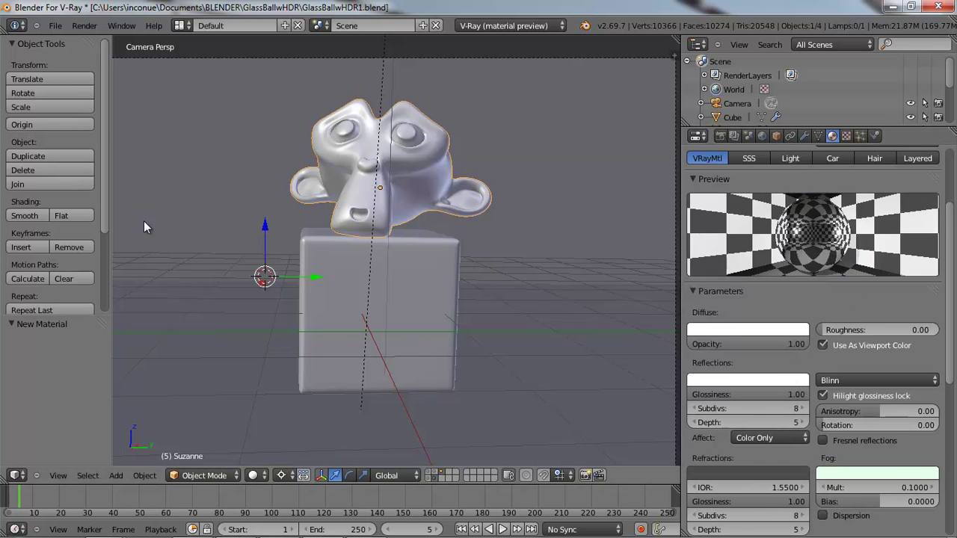
# - Render the image to check Suzanne's reflective material, and close the V-Ray frame buffer
pyautogui.click(84, 25)
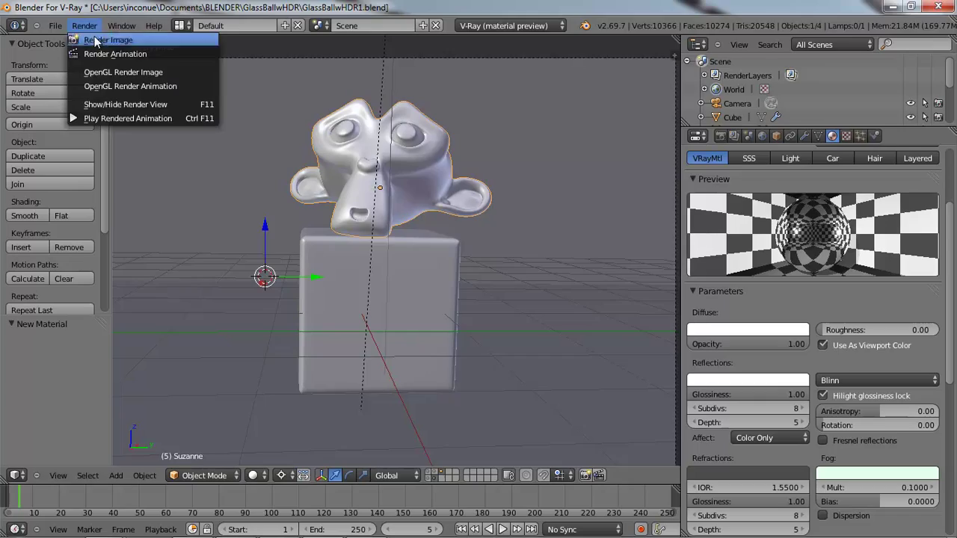
pyautogui.click(95, 38)
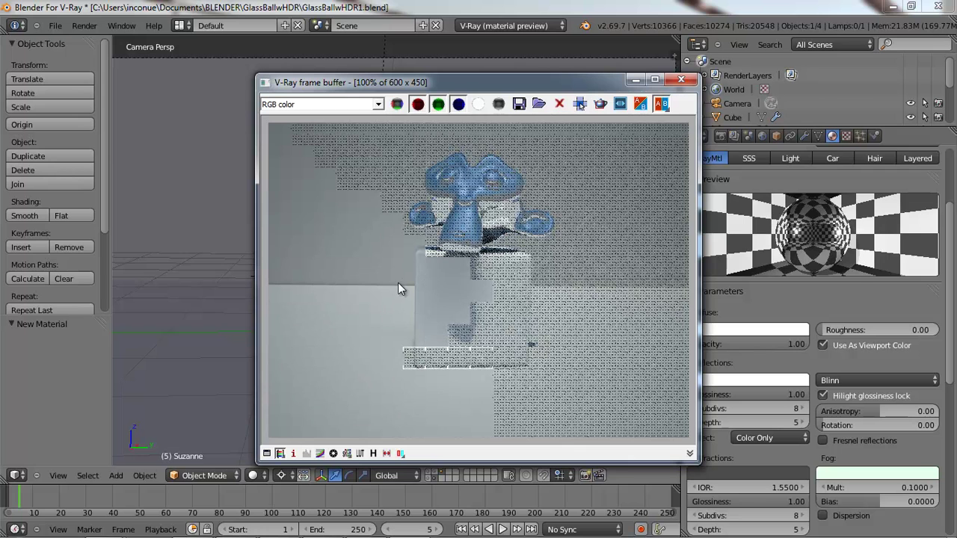
pyautogui.click(680, 80)
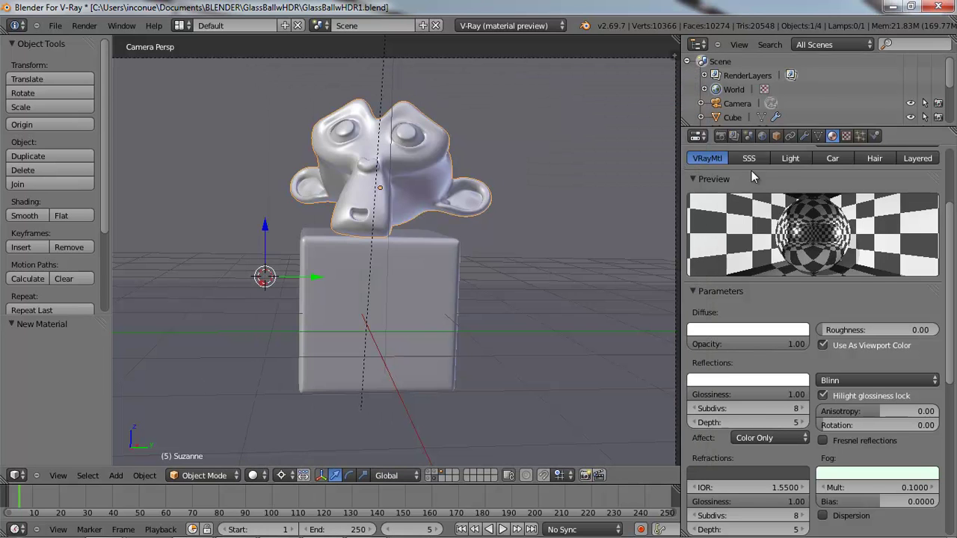
# - Add a new world texture in the slot below VRaySky and make it an Image or Movie texture
pyautogui.click(762, 136)
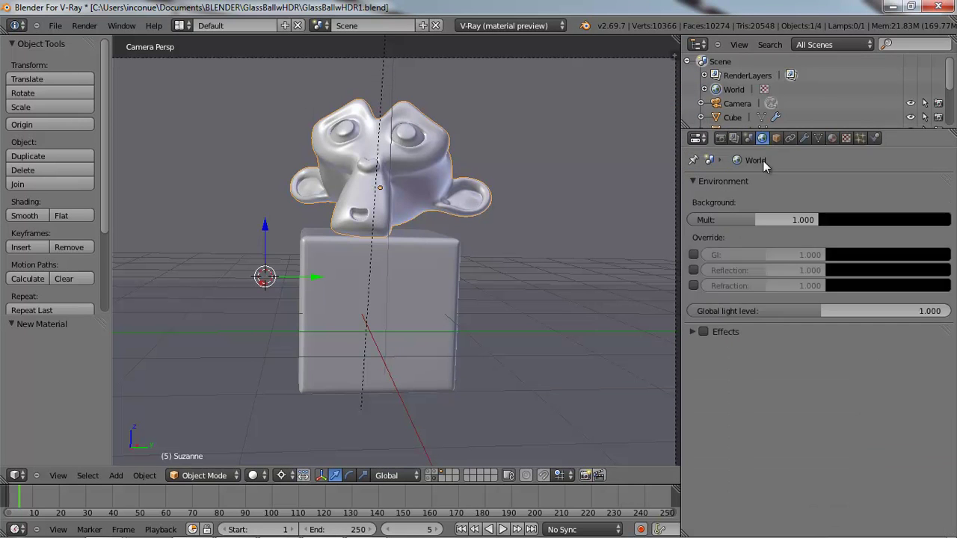
pyautogui.click(845, 139)
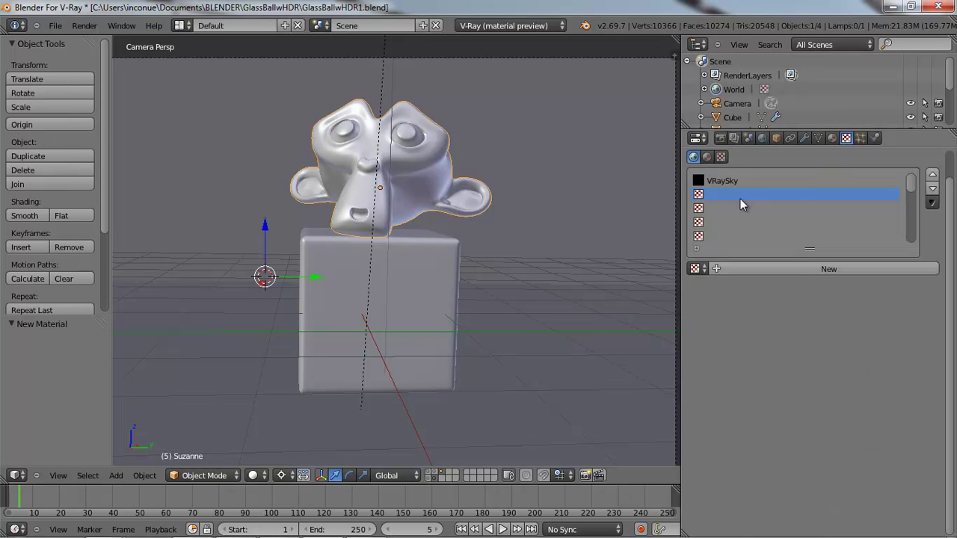
pyautogui.click(769, 269)
pyautogui.click(810, 290)
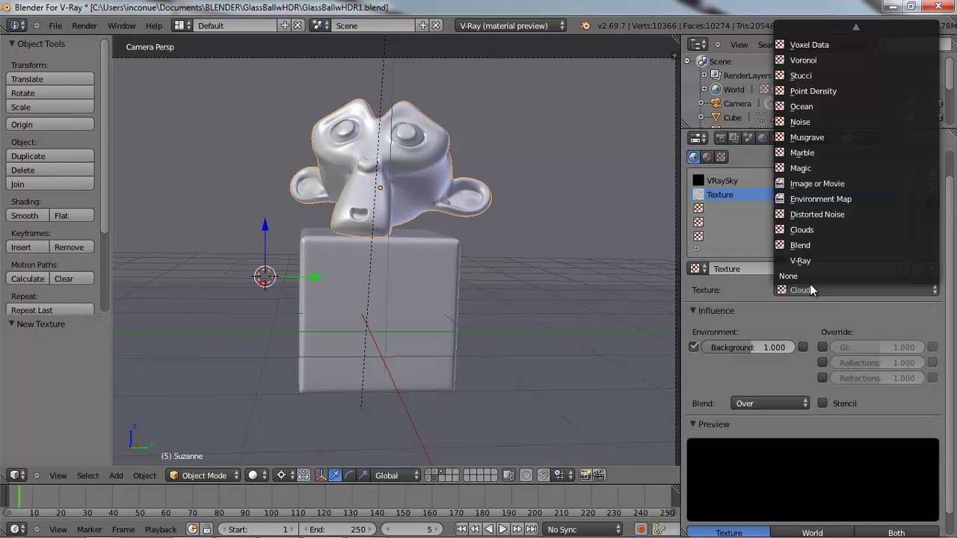
pyautogui.click(815, 185)
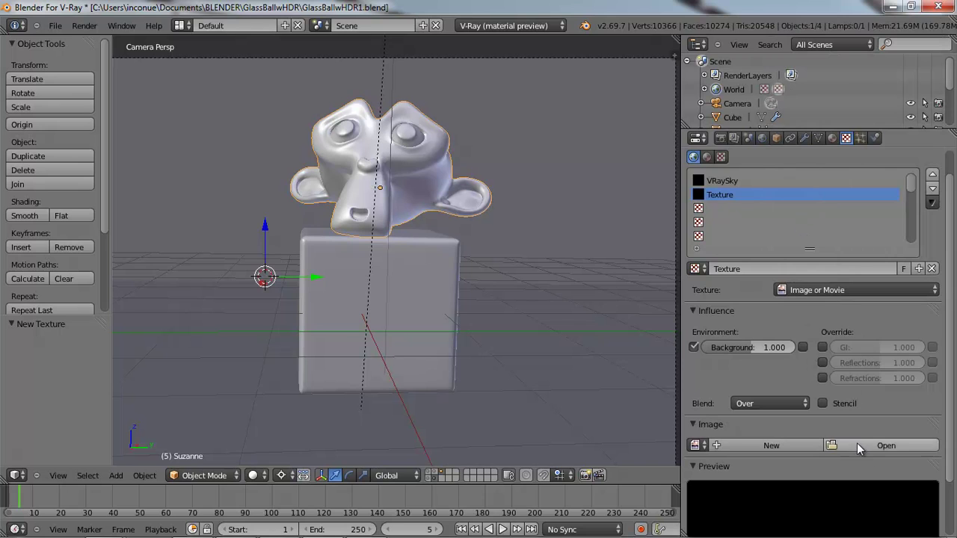
# - Load Road_to_MonumentValley_8k.jpg from the Desert_Highway folder into the world texture and review its settings
pyautogui.click(905, 445)
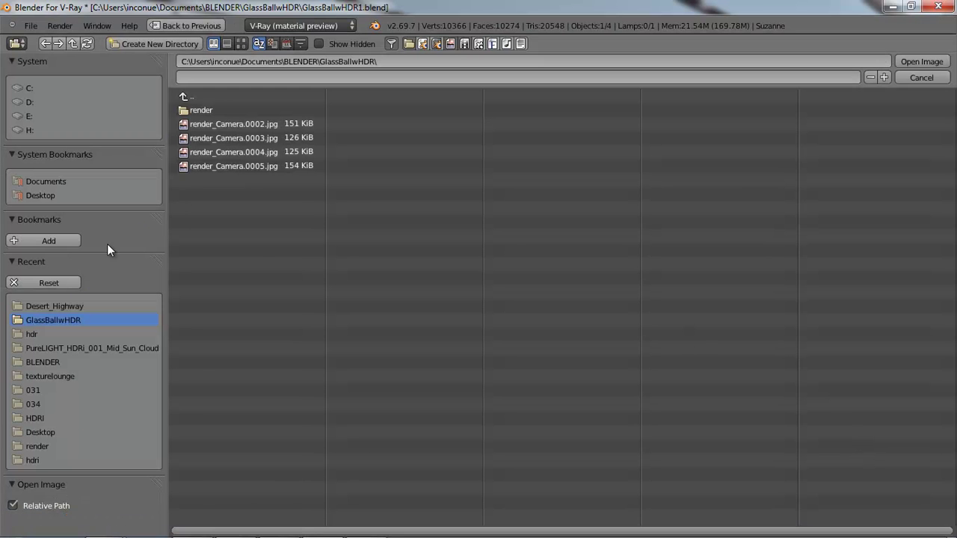
pyautogui.click(57, 306)
pyautogui.click(255, 109)
pyautogui.press('Return')
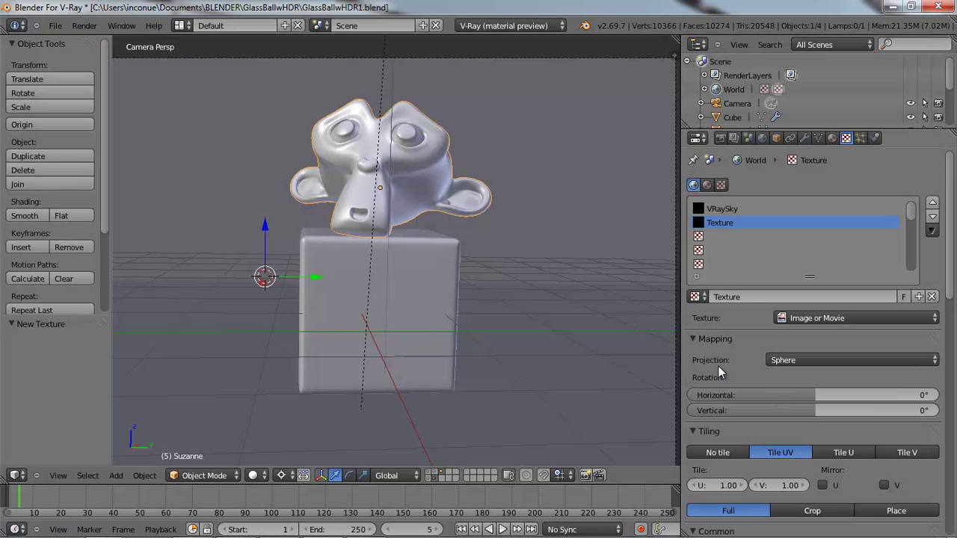
pyautogui.scroll(-6, 764, 381)
pyautogui.scroll(-10, 771, 381)
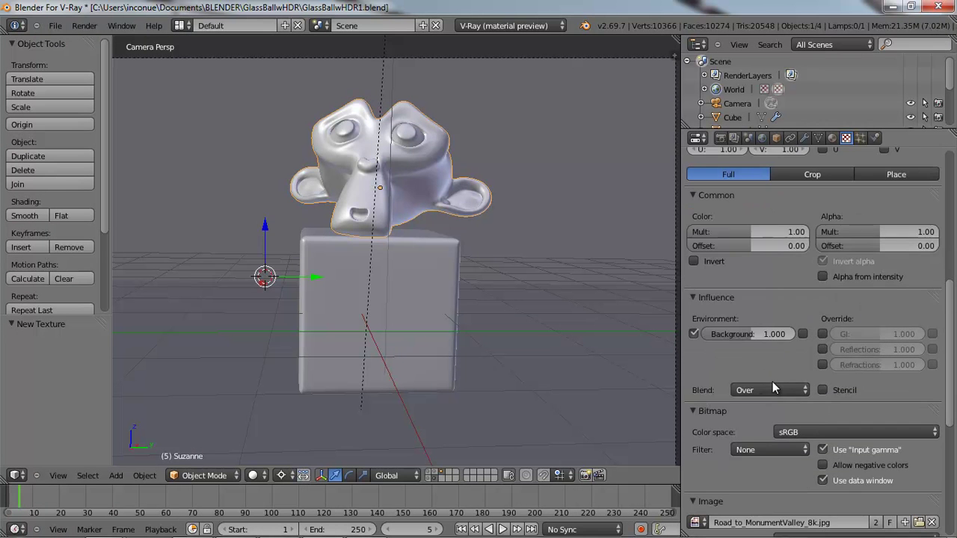
pyautogui.scroll(-4, 793, 363)
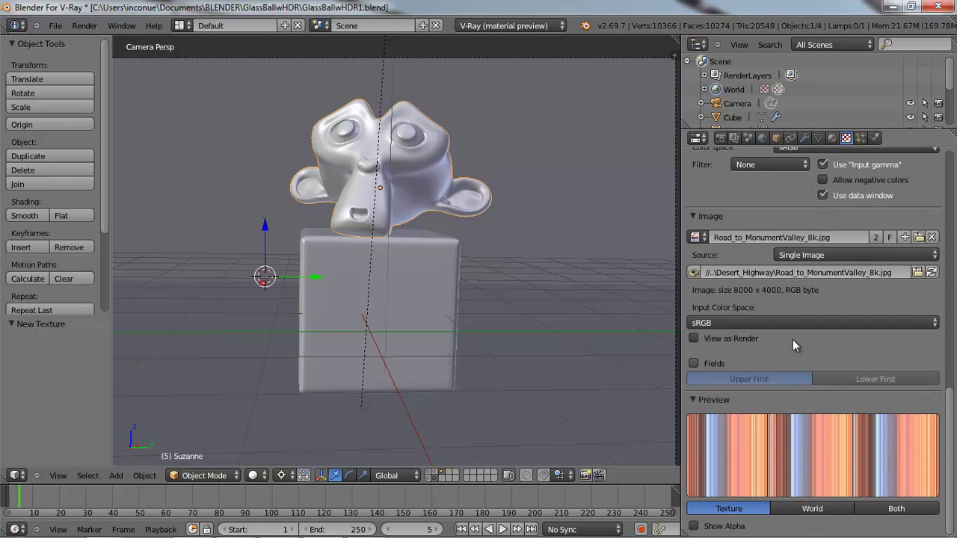
# - Render the image to check the lighting from the environment image, and close the V-Ray frame buffer
pyautogui.click(85, 26)
pyautogui.click(89, 33)
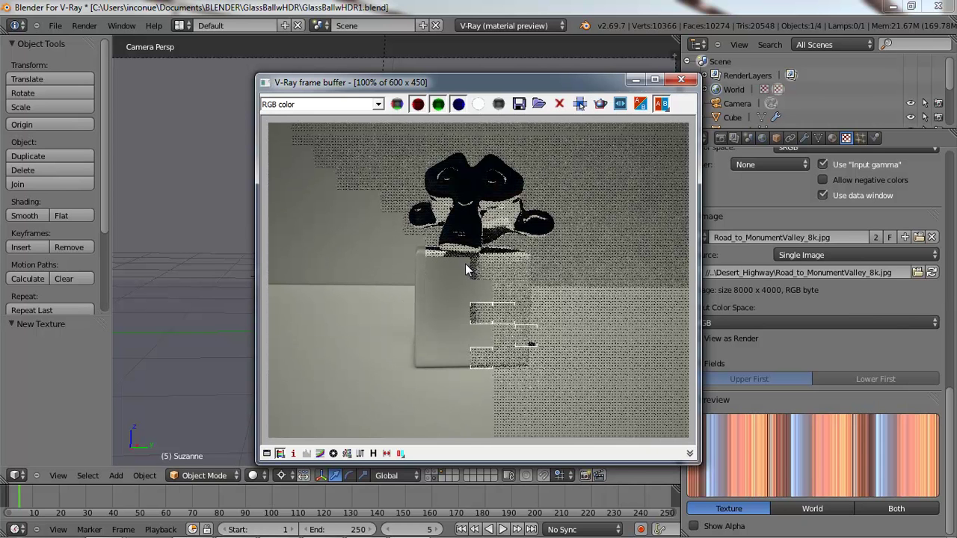
pyautogui.click(681, 79)
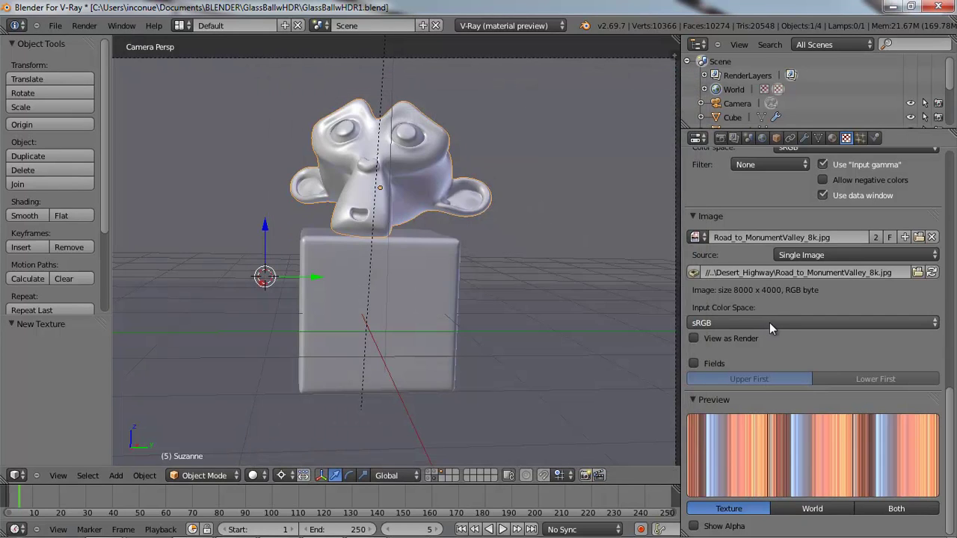
# - Set the world image texture's background influence to 100
pyautogui.scroll(5, 734, 383)
pyautogui.scroll(3, 734, 384)
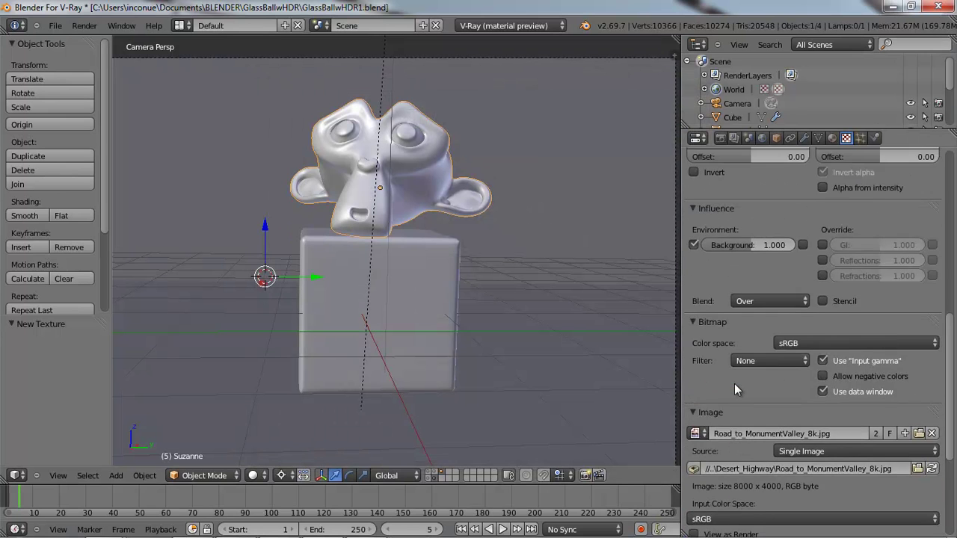
pyautogui.click(736, 272)
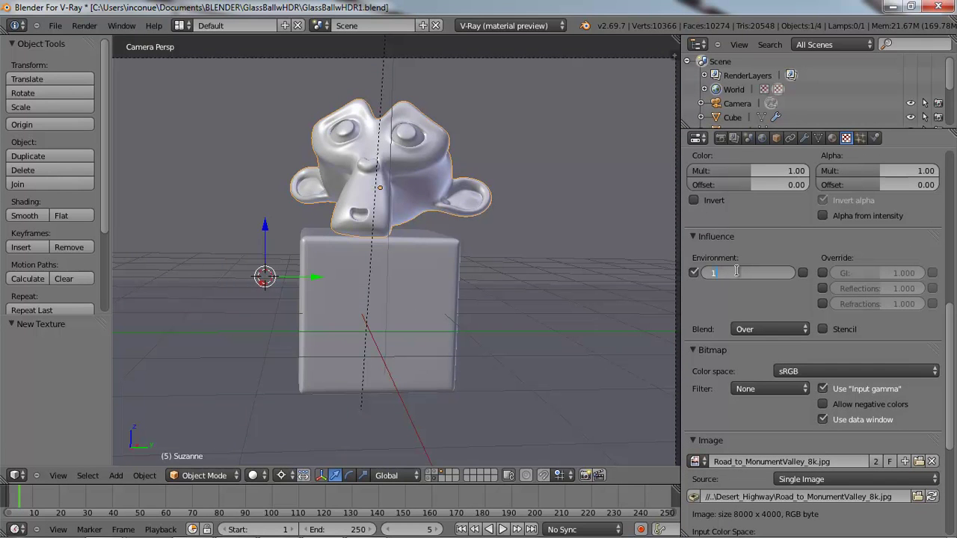
pyautogui.write('100')
pyautogui.press('Return')
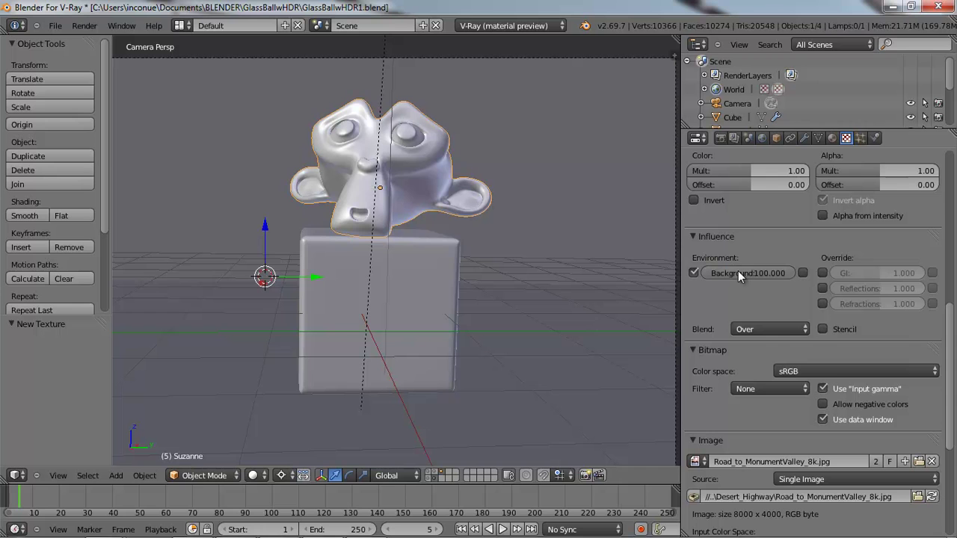
# - Set the world image texture's color space to Linear, then test-render the scene and close the V-Ray frame buffer
pyautogui.click(827, 373)
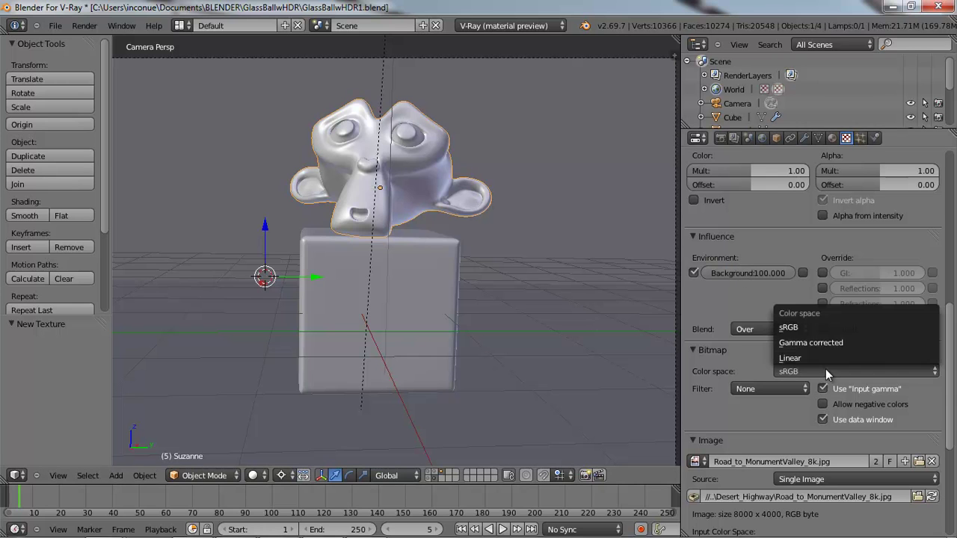
pyautogui.click(805, 359)
pyautogui.click(85, 25)
pyautogui.click(99, 39)
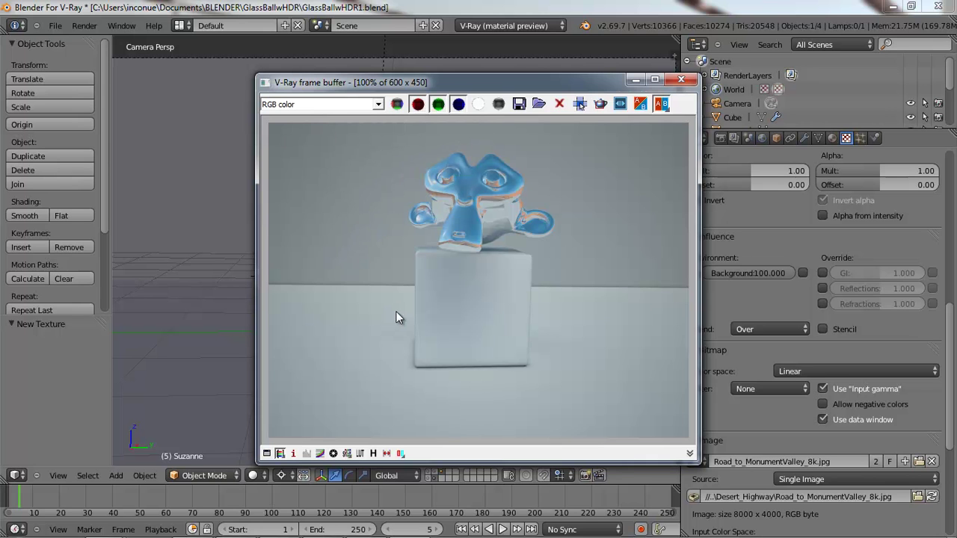
pyautogui.click(680, 80)
# - Select the backdrop plane and unwrap all of its faces in Edit Mode
pyautogui.rightClick(530, 109)
pyautogui.scroll(-6, 516, 120)
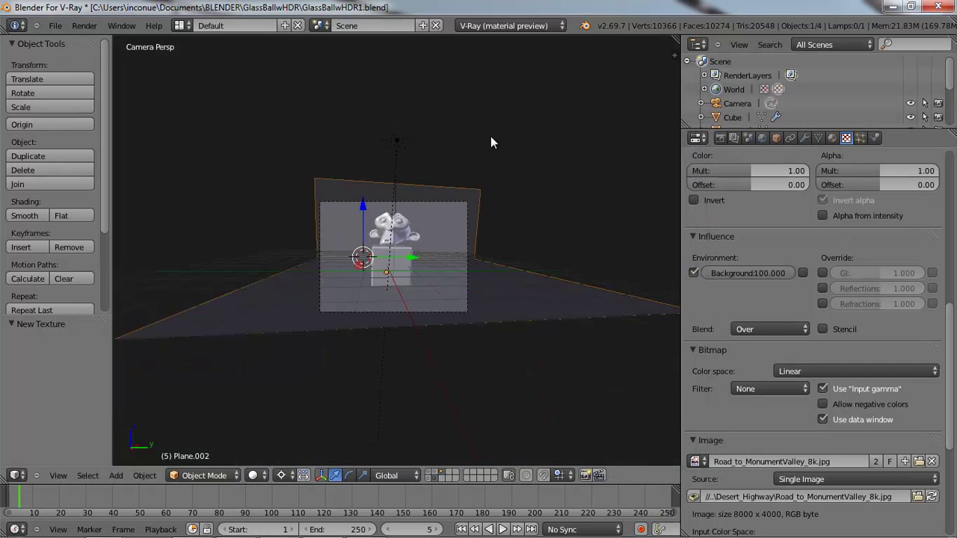
pyautogui.press('Tab')
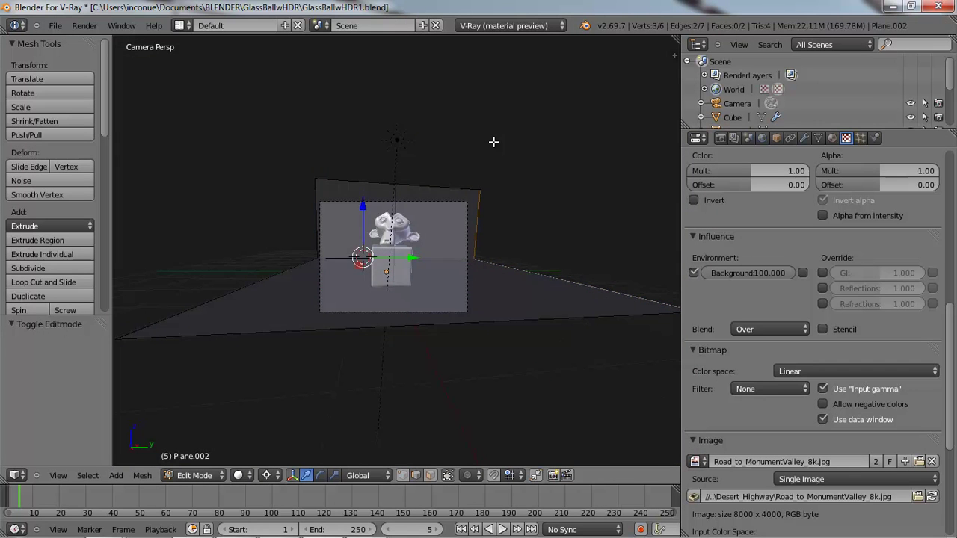
pyautogui.press('a')
pyautogui.press('u')
pyautogui.click(495, 143)
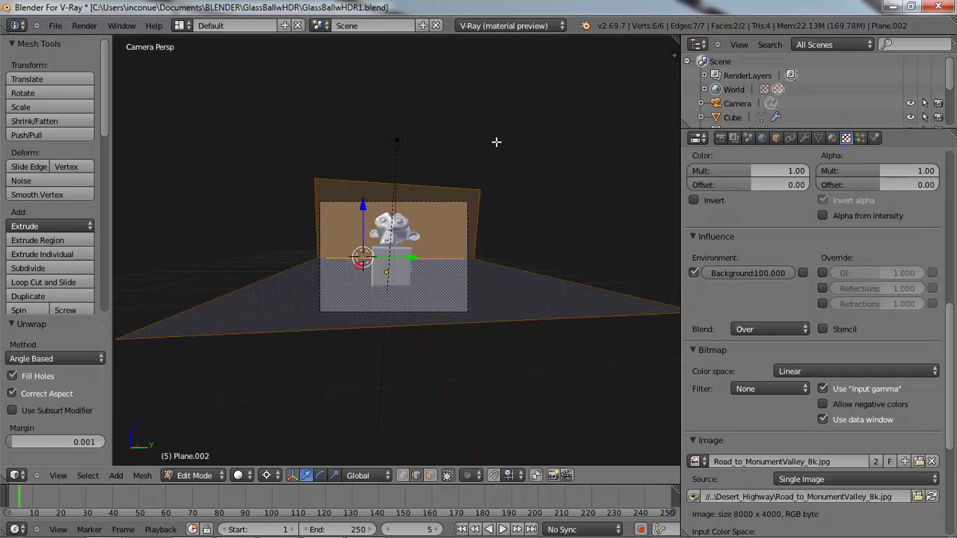
# - Split the 3D view vertically, make the new area a UV/Image Editor, and unlink the Render Result from it
pyautogui.rightClick(488, 34)
pyautogui.click(487, 42)
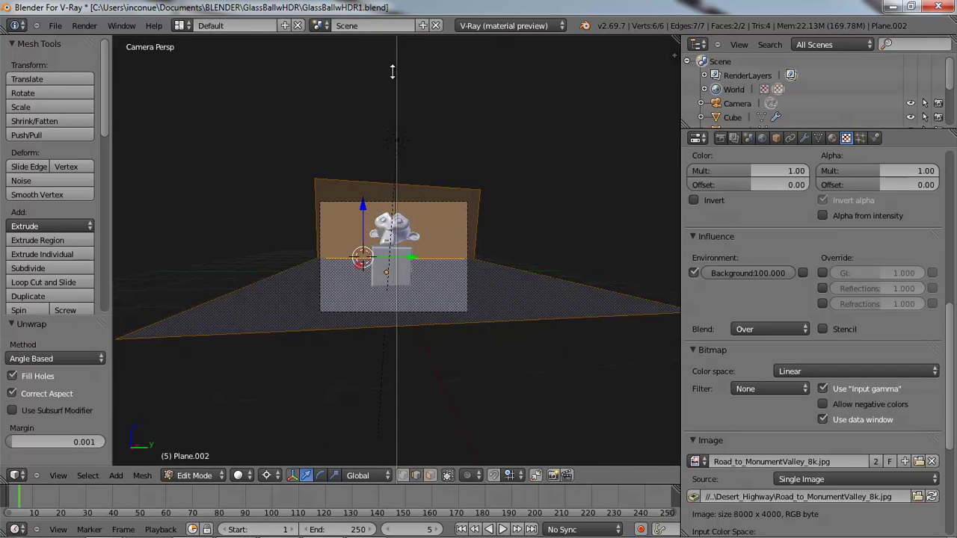
pyautogui.click(383, 82)
pyautogui.click(399, 476)
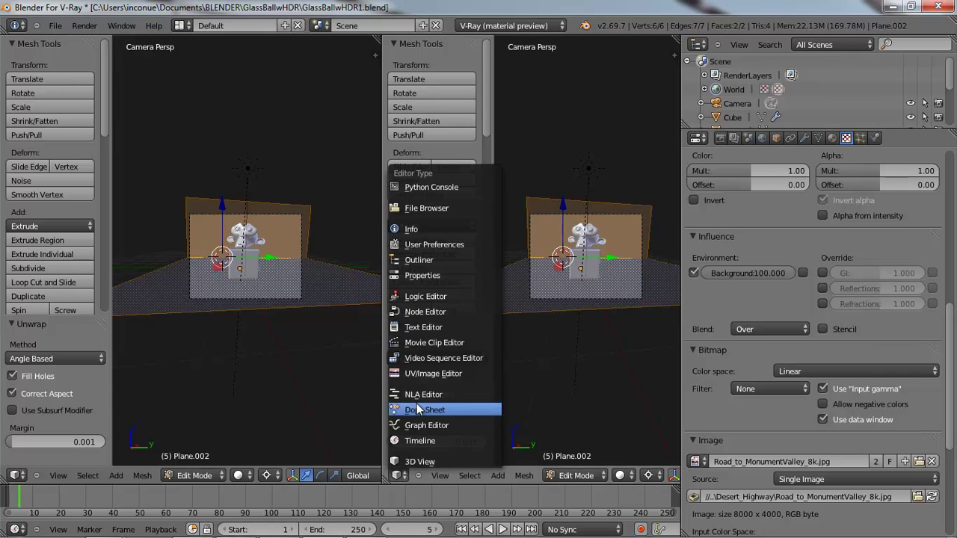
pyautogui.click(426, 375)
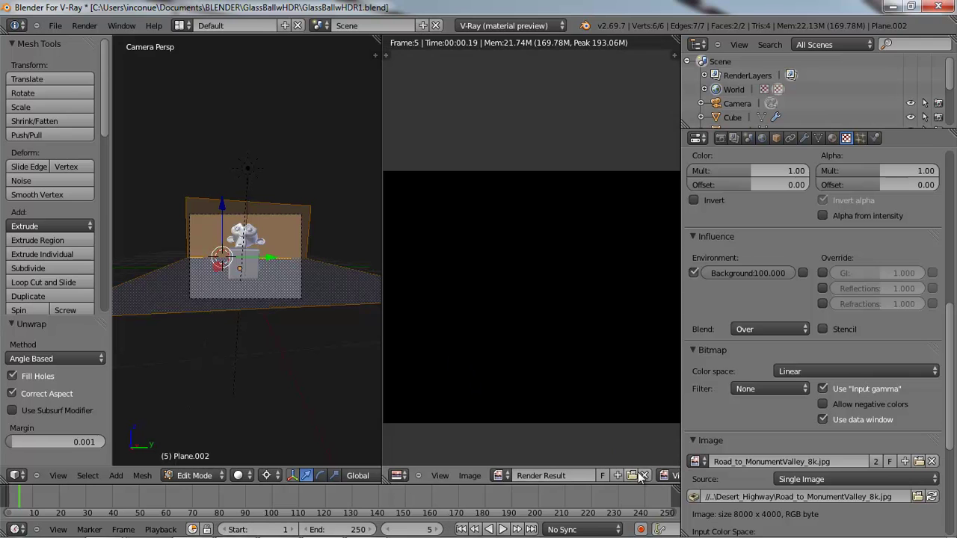
pyautogui.click(644, 476)
pyautogui.scroll(3, 562, 321)
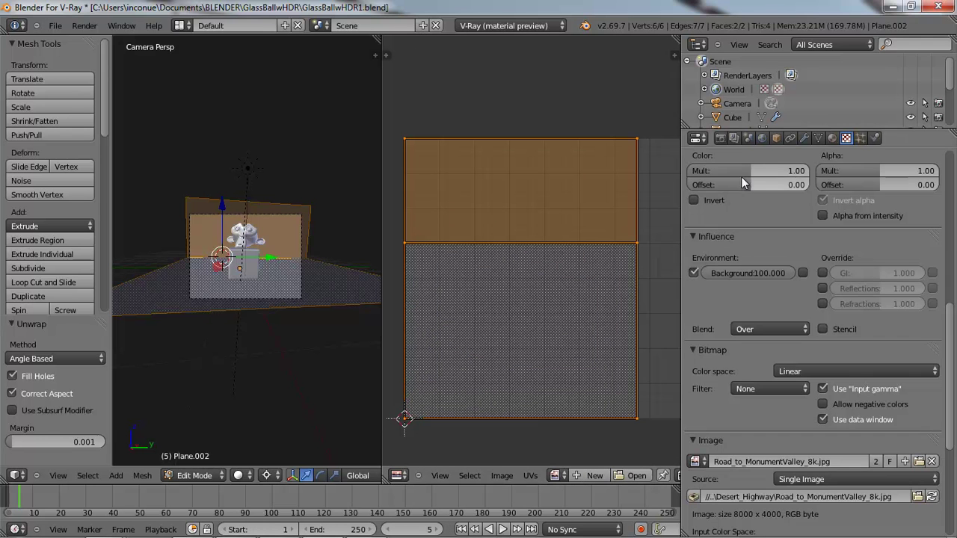
# - Give the backdrop plane a new material with a new texture of type Image or Movie
pyautogui.click(833, 138)
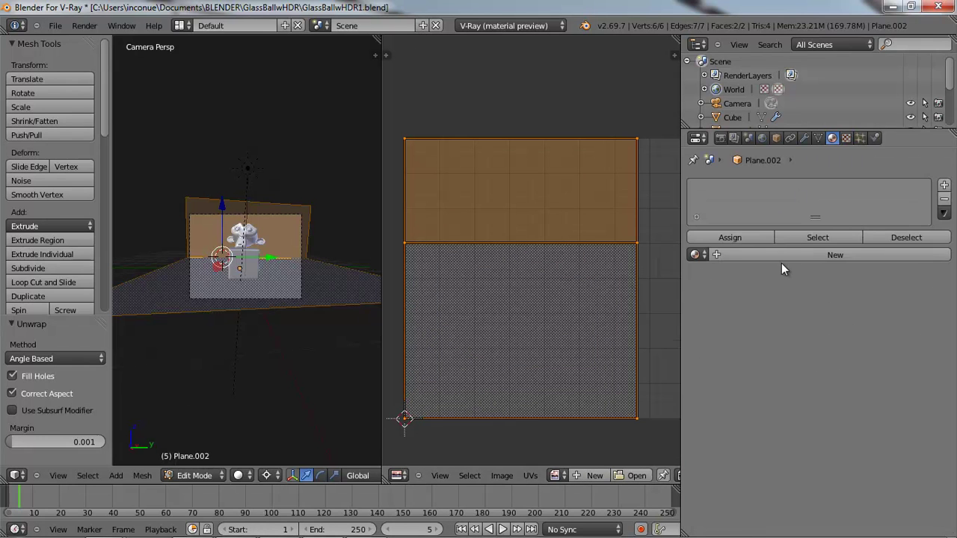
pyautogui.click(784, 258)
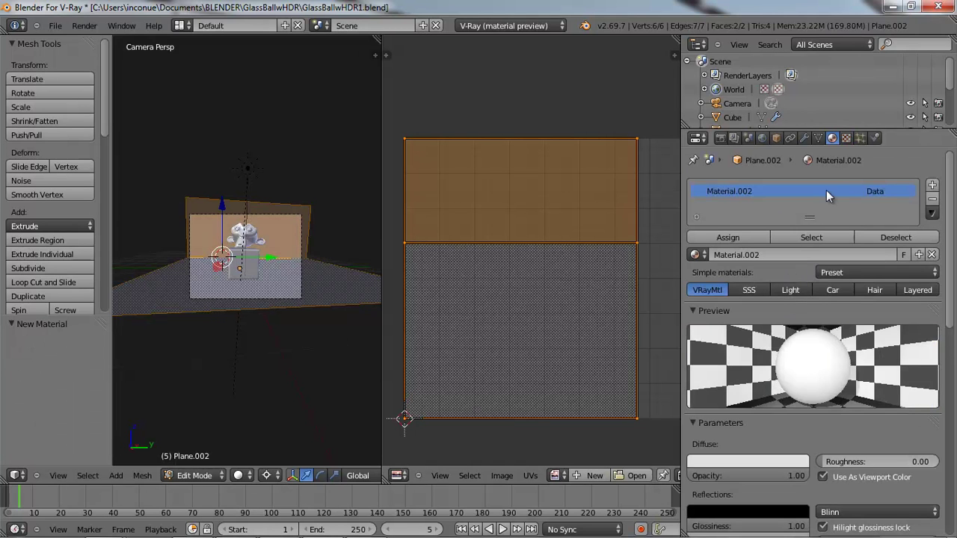
pyautogui.click(846, 139)
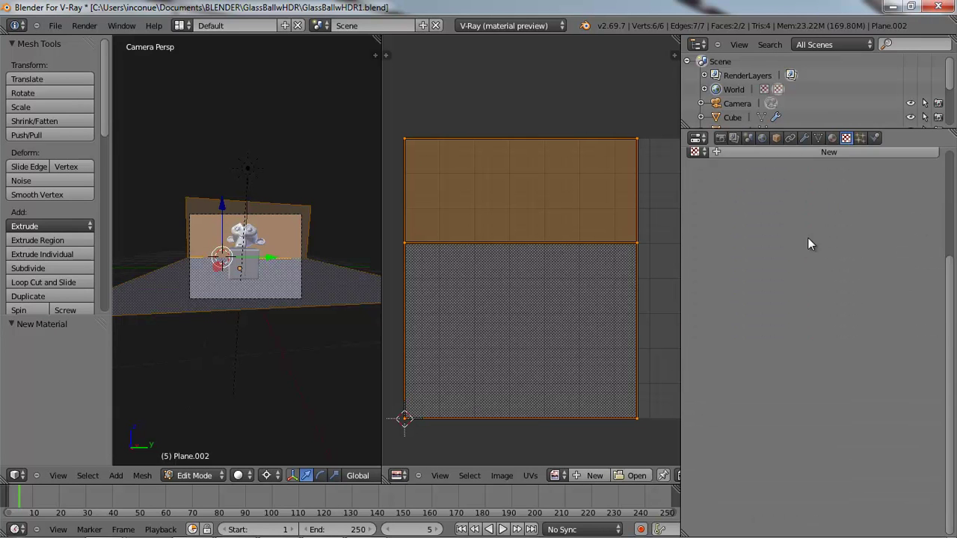
pyautogui.click(807, 263)
pyautogui.click(857, 285)
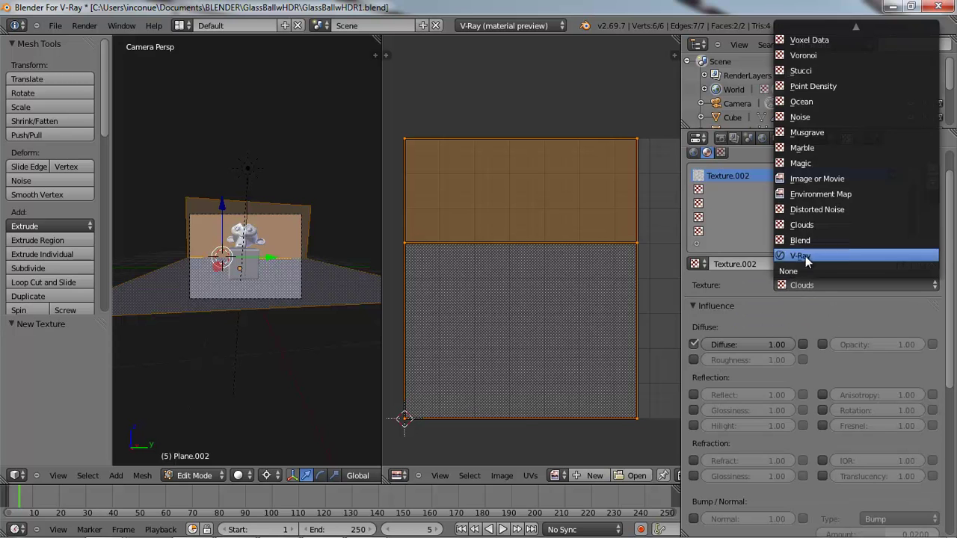
pyautogui.click(792, 188)
# - Load WoodFlooringLight.jpg from the BLENDER\texturelounge folder into the backdrop's texture
pyautogui.scroll(-1, 797, 314)
pyautogui.scroll(-12, 800, 313)
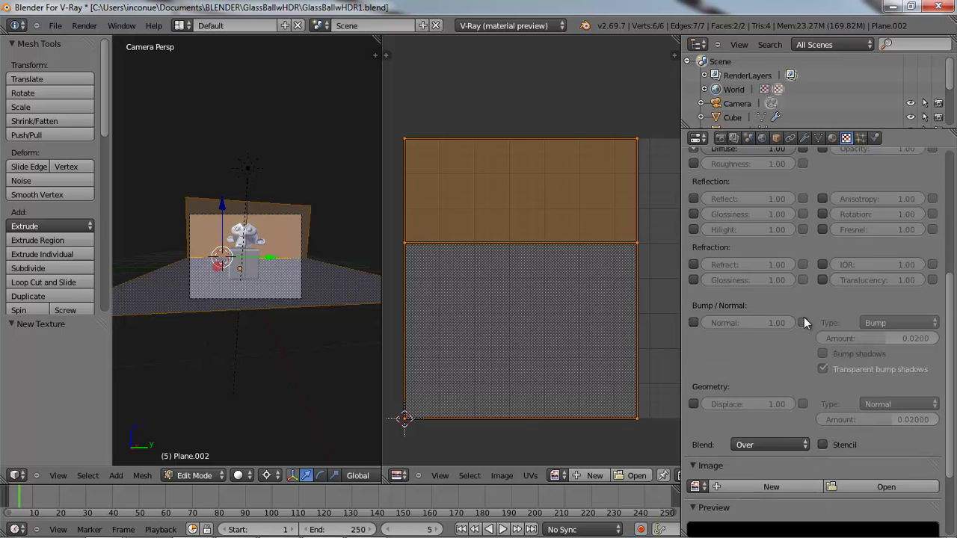
pyautogui.click(867, 431)
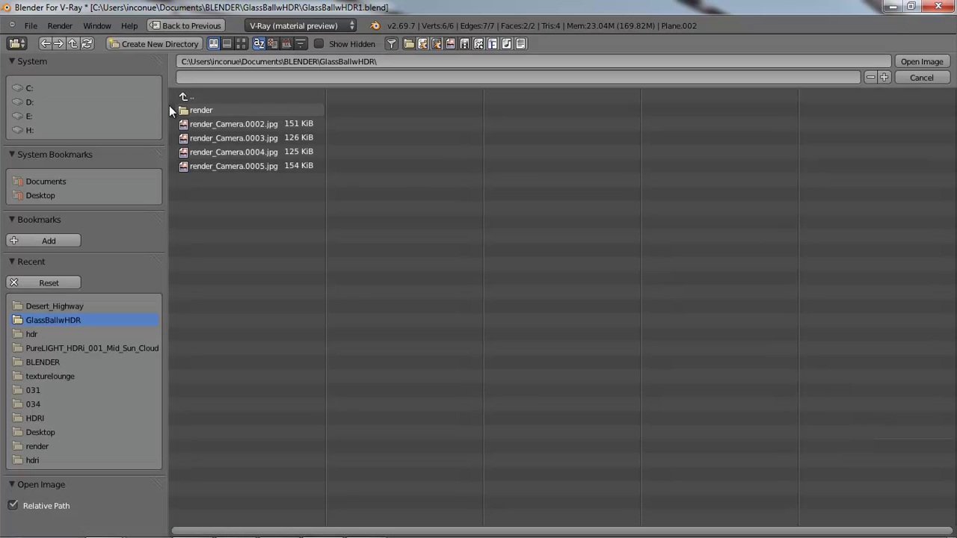
pyautogui.click(187, 96)
pyautogui.click(241, 43)
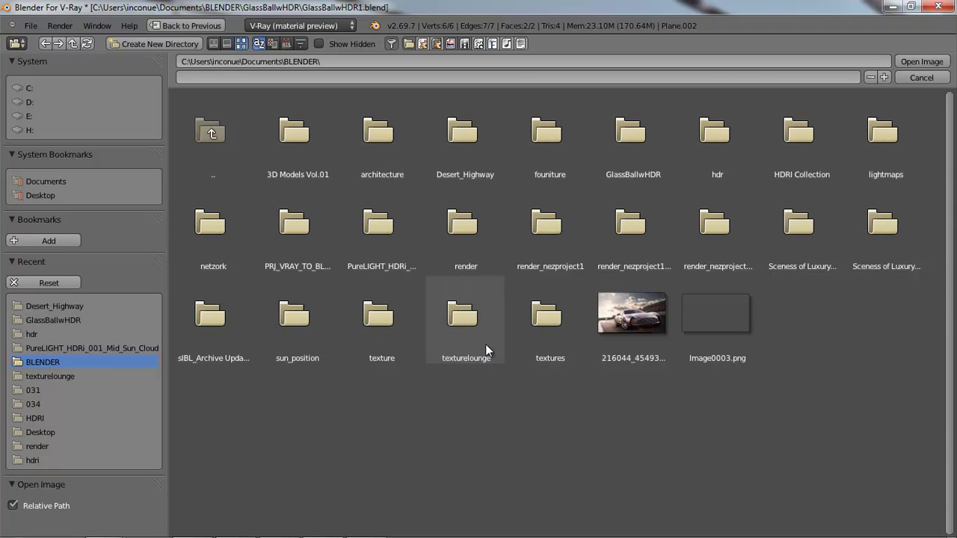
pyautogui.click(462, 322)
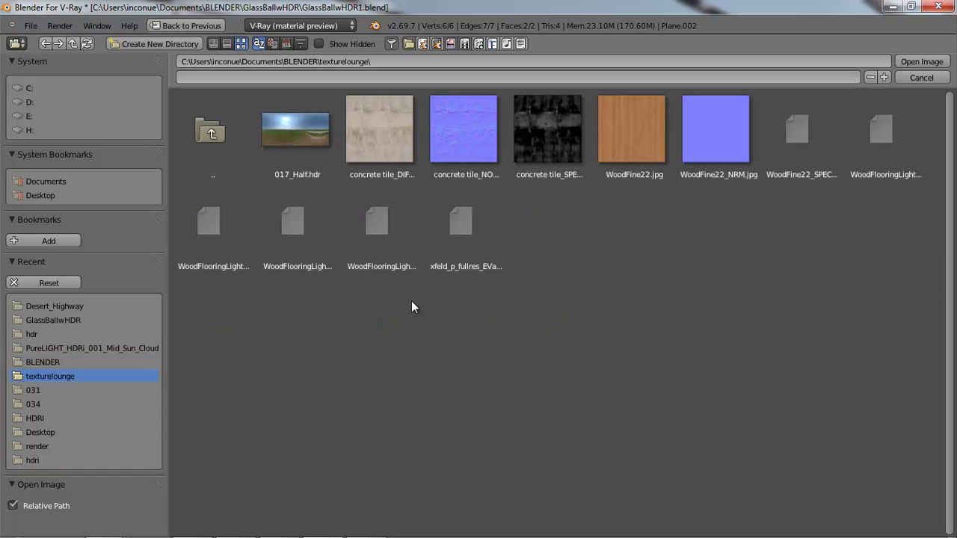
pyautogui.click(903, 123)
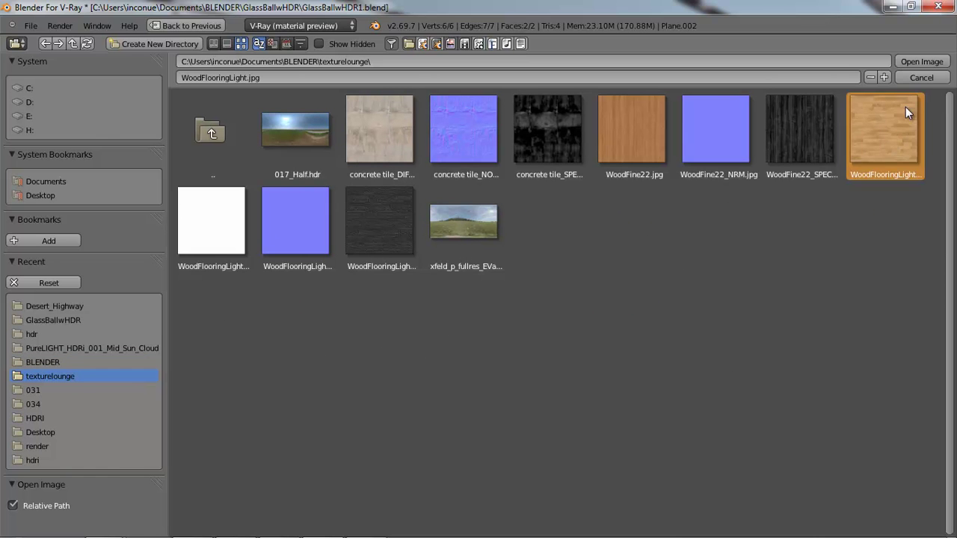
pyautogui.press('Return')
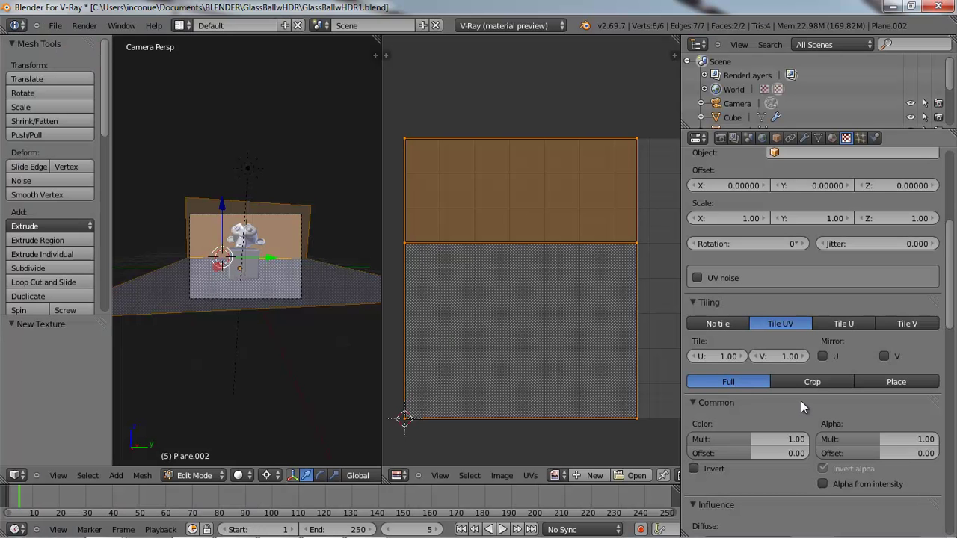
# - Set the wood texture's mapping to UV and review its remaining settings
pyautogui.scroll(-9, 823, 375)
pyautogui.scroll(10, 822, 374)
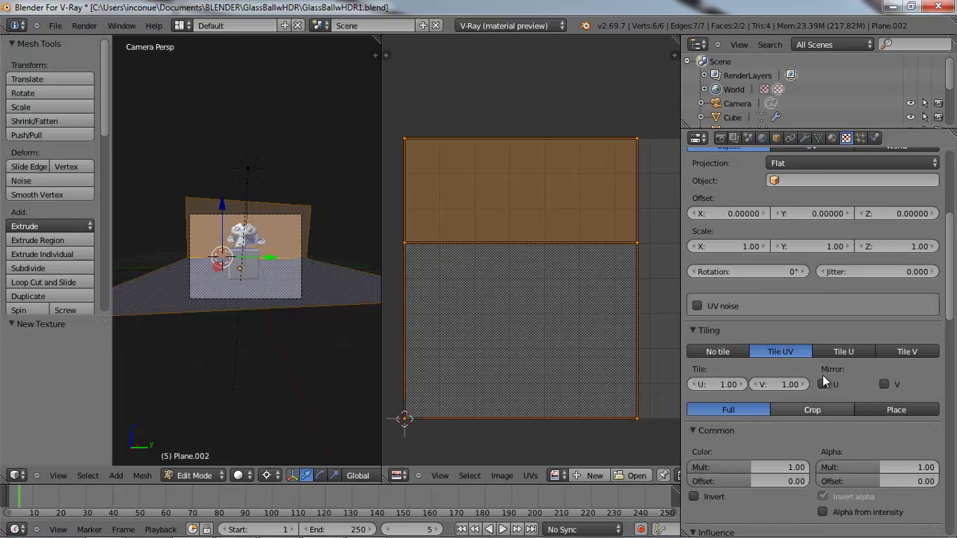
pyautogui.scroll(4, 823, 374)
pyautogui.click(816, 258)
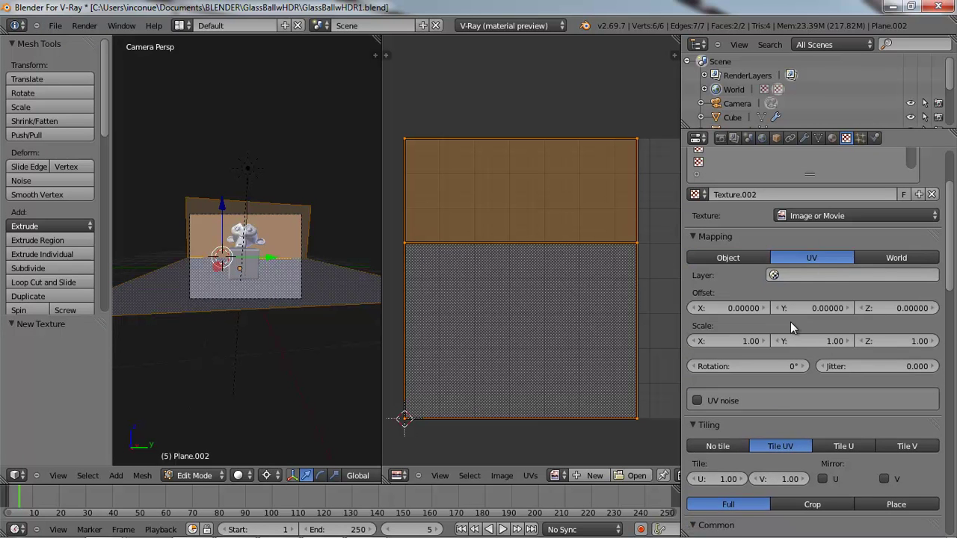
pyautogui.scroll(-12, 791, 433)
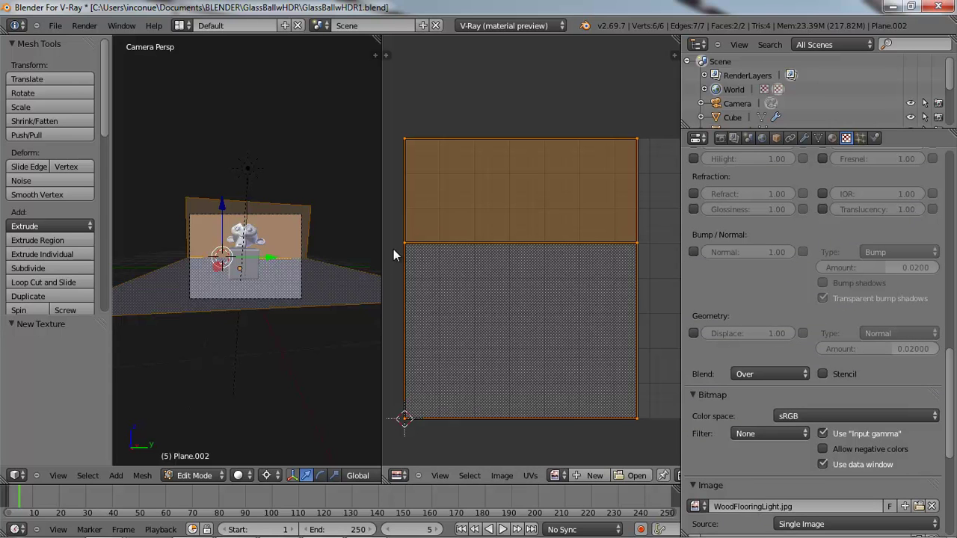
# - Hide the 3D view's tool shelf and show WoodFlooringLight.jpg behind the unwrapped faces in the UV/Image Editor
pyautogui.click(215, 137)
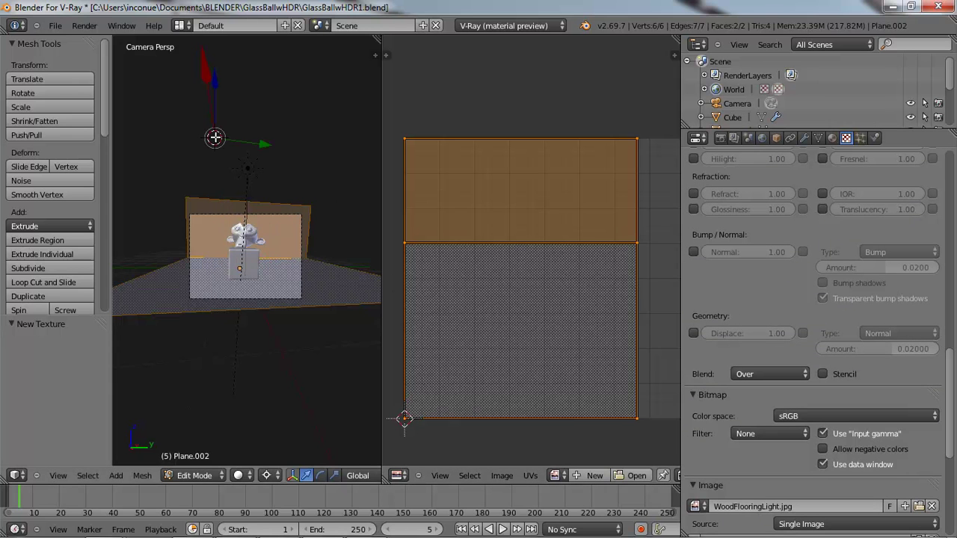
pyautogui.press('t')
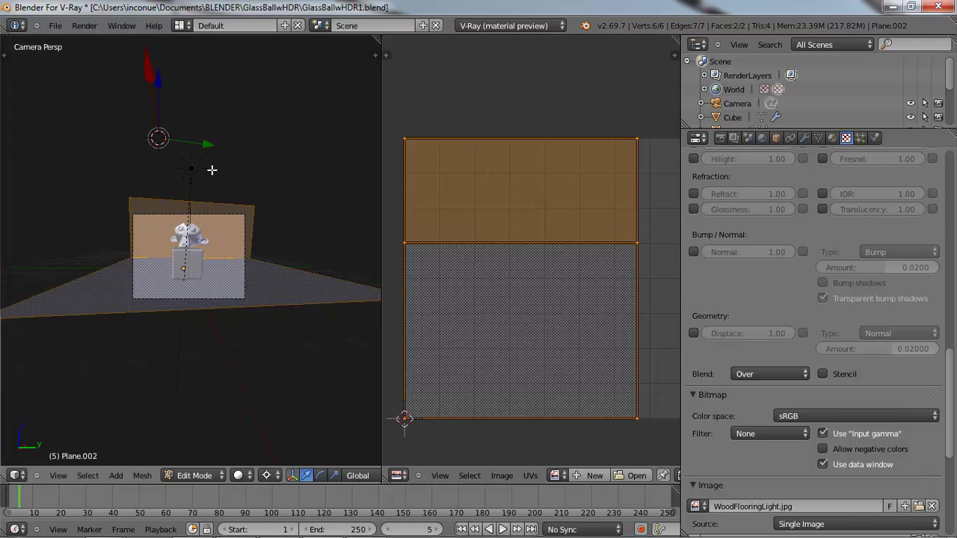
pyautogui.scroll(6, 214, 222)
pyautogui.scroll(-3, 561, 426)
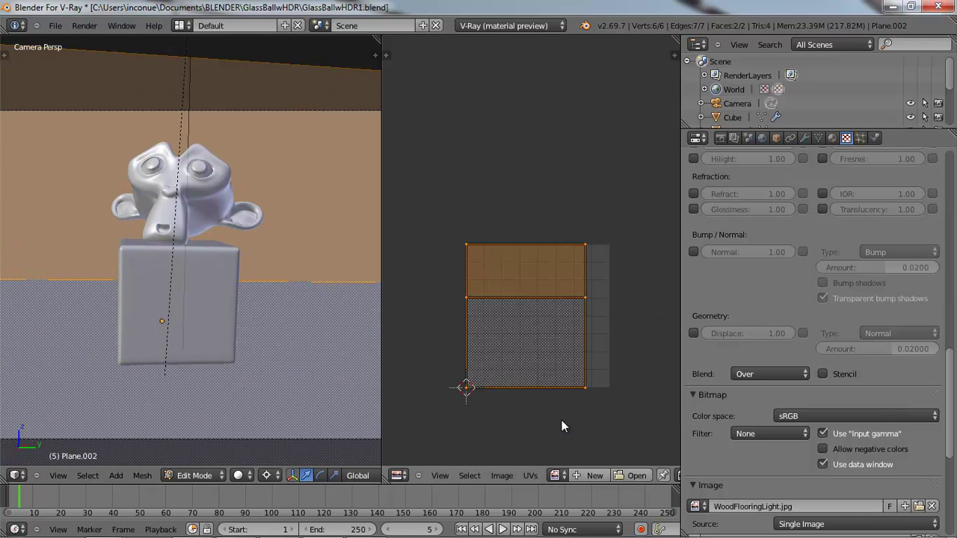
pyautogui.click(563, 475)
pyautogui.click(590, 371)
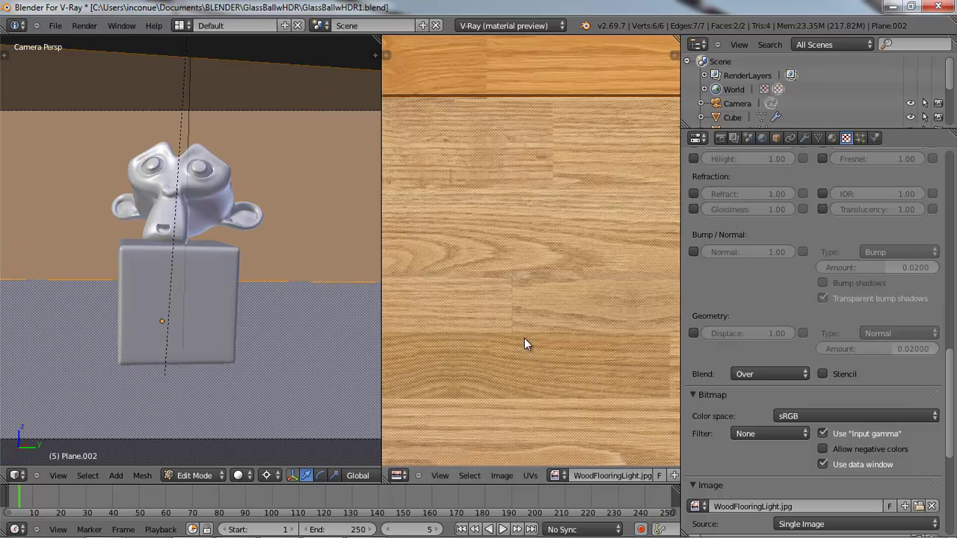
# - Switch the viewport shading to Texture and widen the 3D view over most of the UV/Image Editor
pyautogui.click(268, 270)
pyautogui.click(251, 477)
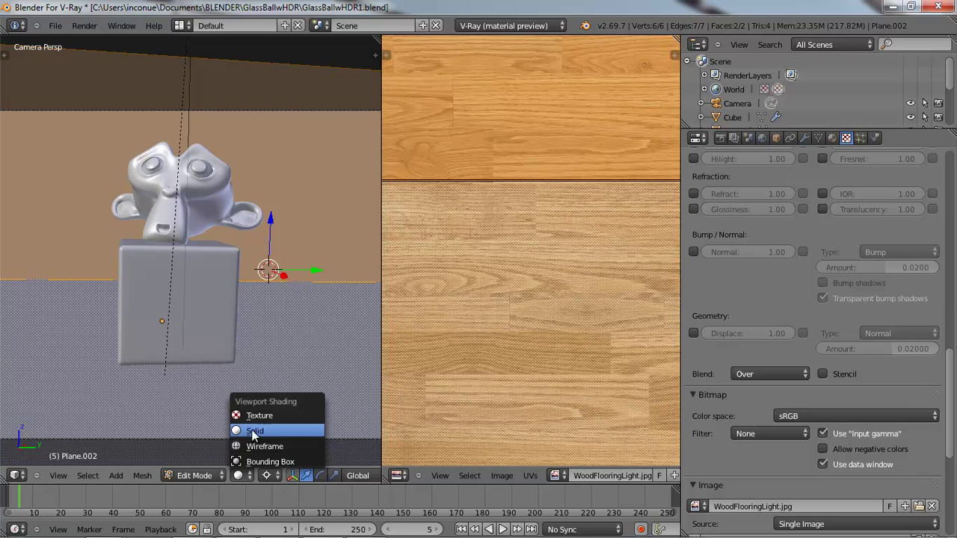
pyautogui.click(259, 415)
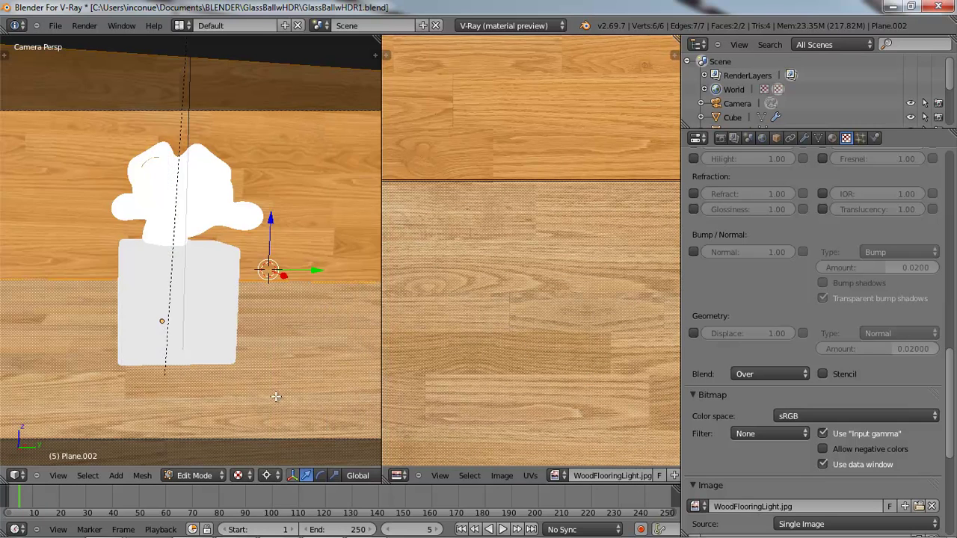
pyautogui.click(377, 276)
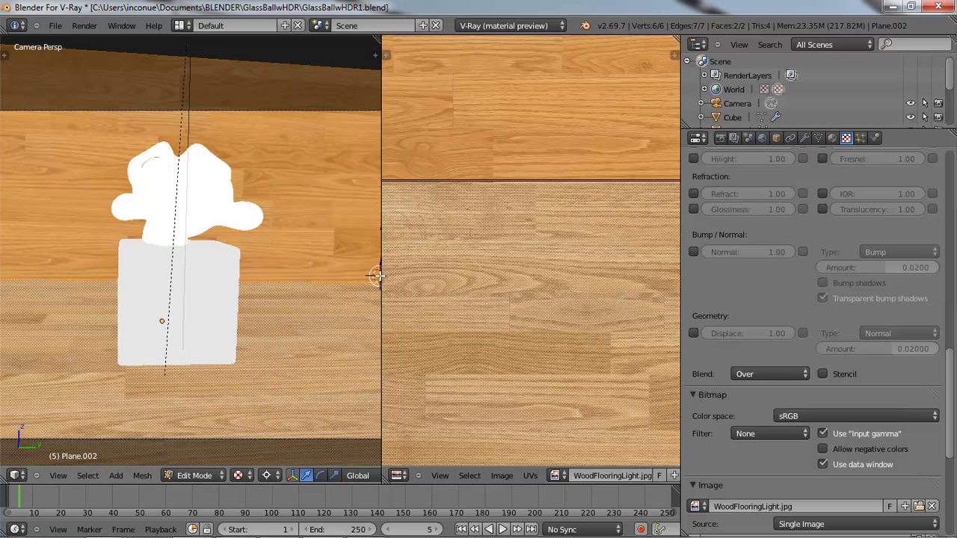
pyautogui.moveTo(382, 276); pyautogui.dragTo(682, 289)
pyautogui.scroll(-4, 453, 284)
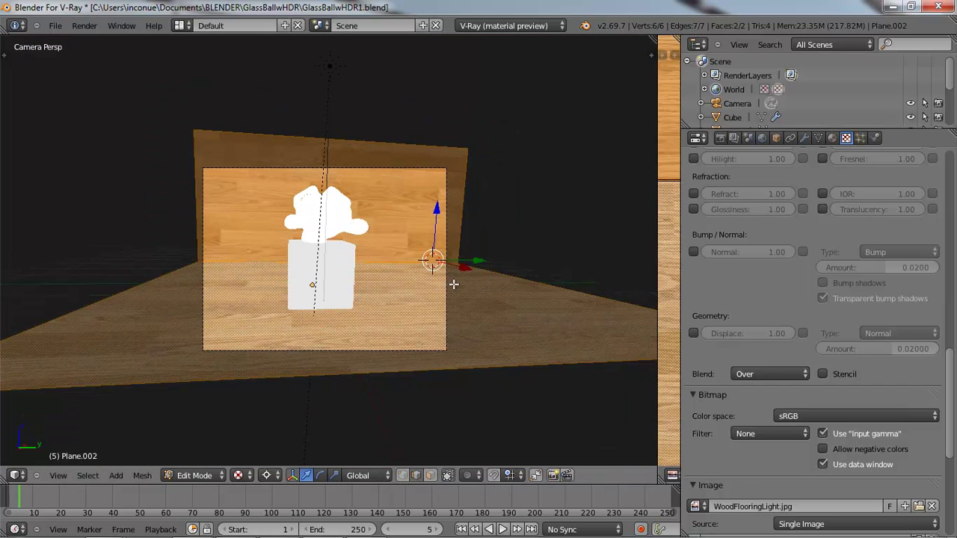
# - Return to Object Mode and select the sun lamp above the monkey
pyautogui.press('Tab')
pyautogui.rightClick(330, 73)
pyautogui.moveTo(342, 112); pyautogui.dragTo(437, 367, button='middle')
# - Check the sun's layer and the objects' layer separately, show both together, and return to the camera view
pyautogui.click(436, 479)
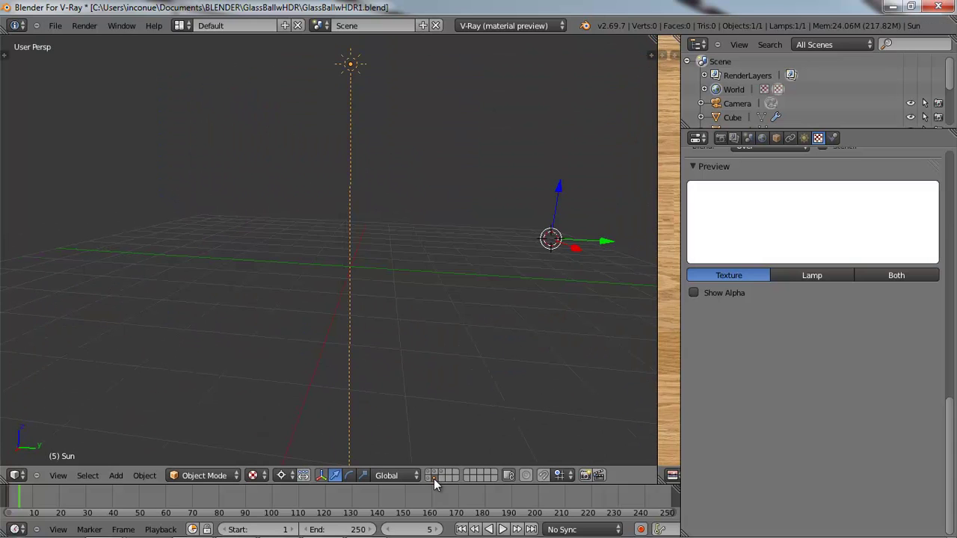
pyautogui.click(443, 475)
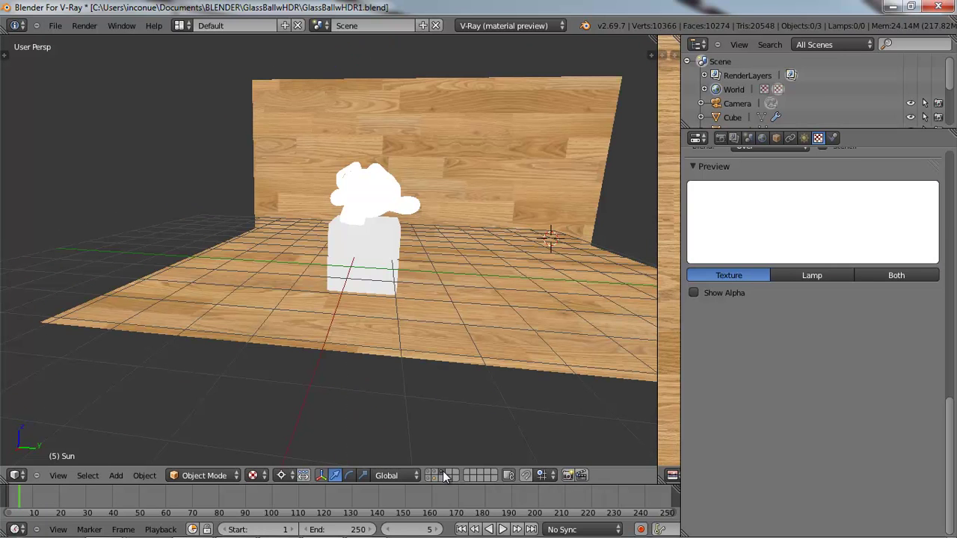
pyautogui.keyDown('shift'); pyautogui.click(435, 477); pyautogui.keyUp('shift')
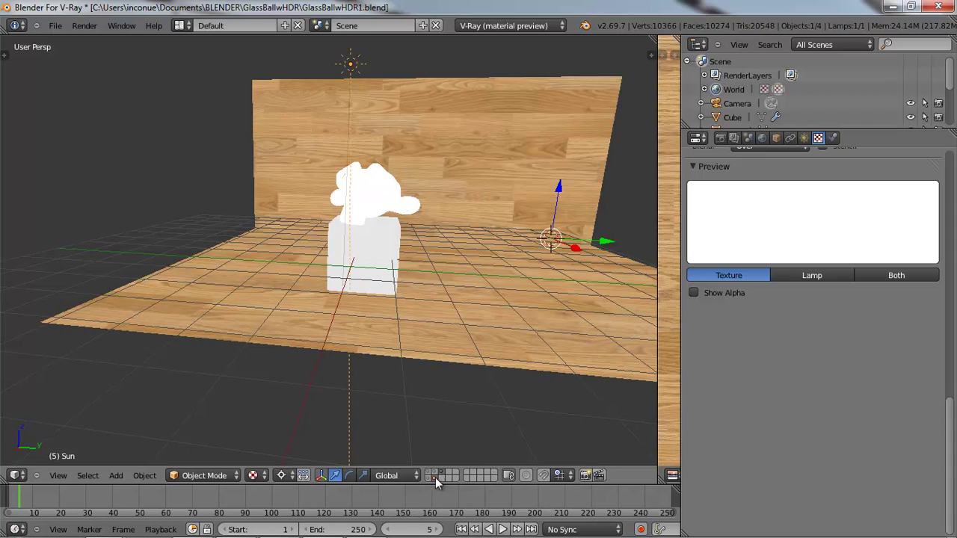
pyautogui.moveTo(350, 300); pyautogui.dragTo(391, 314, button='middle')
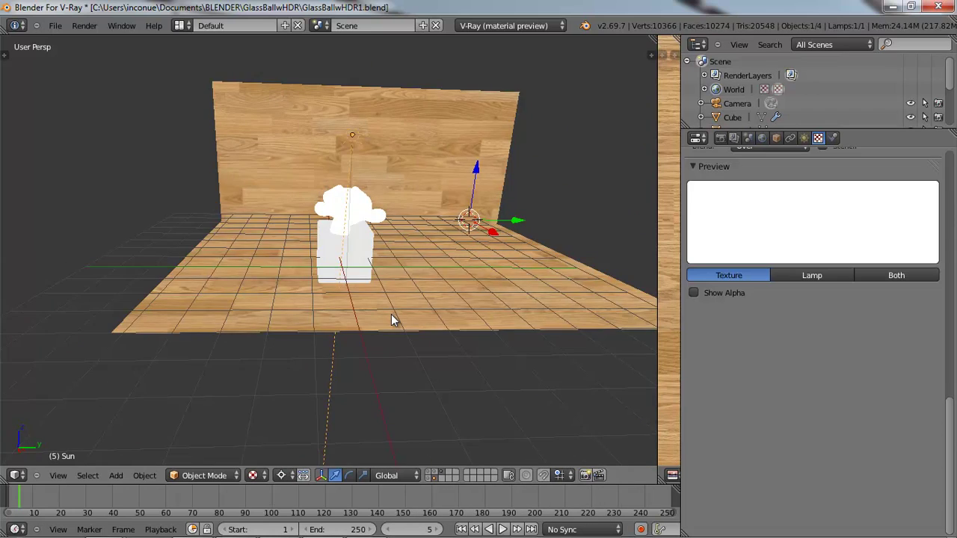
pyautogui.press('KP_0')
pyautogui.scroll(4, 412, 309)
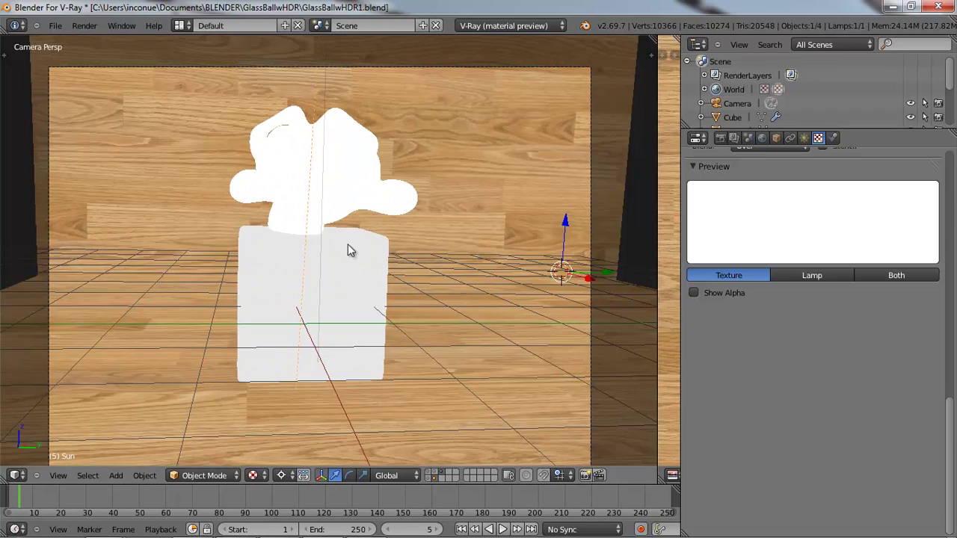
# - Switch the viewport shading to Solid and expand the 3D view's Shading settings
pyautogui.click(252, 475)
pyautogui.click(276, 430)
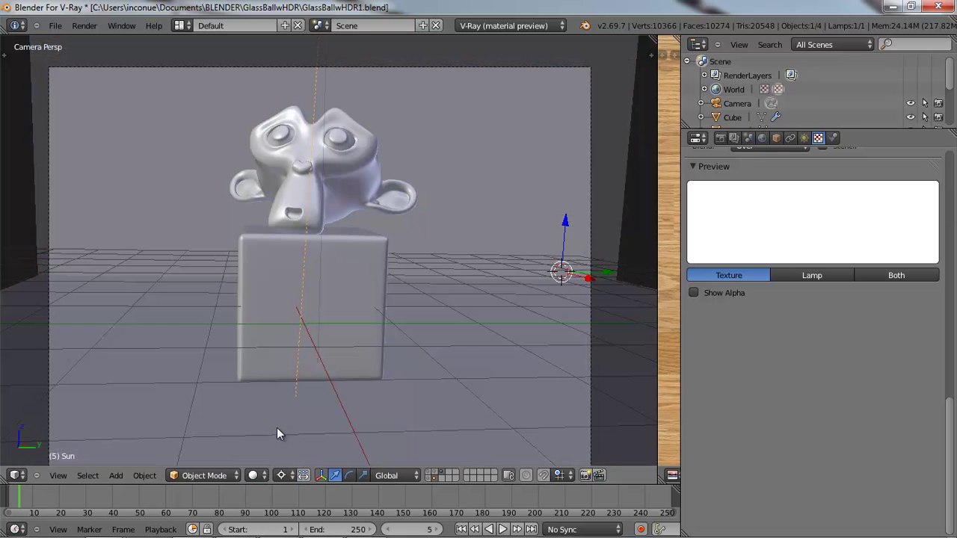
pyautogui.click(449, 328)
pyautogui.press('n')
pyautogui.scroll(-6, 575, 299)
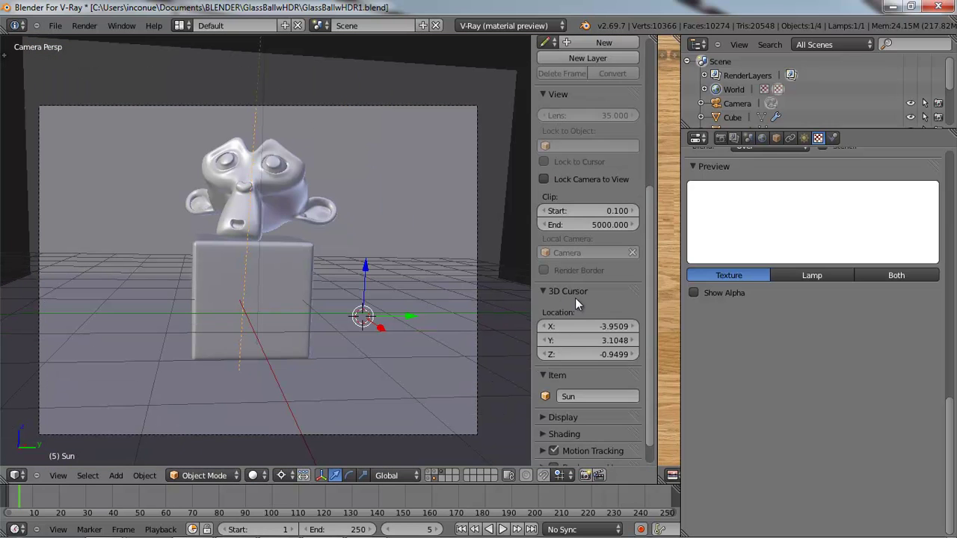
pyautogui.click(543, 390)
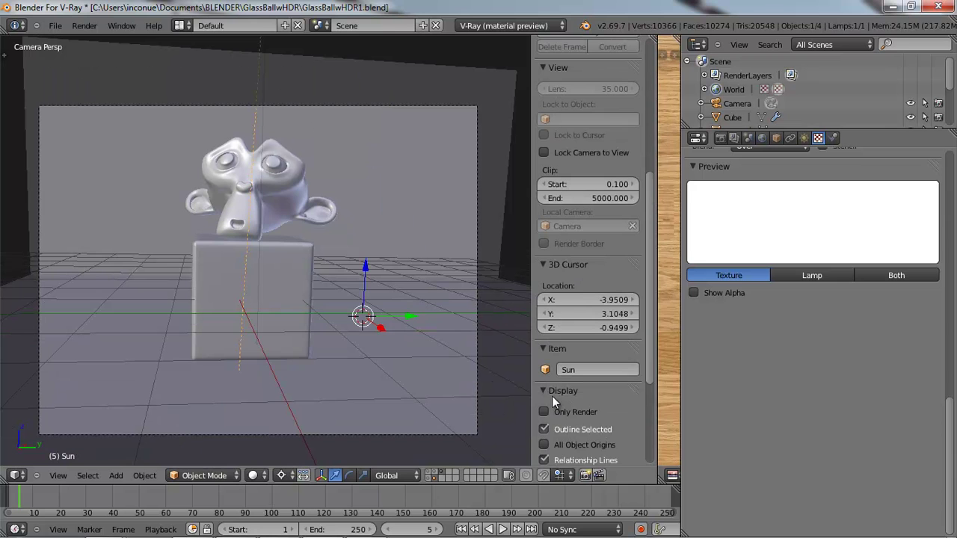
pyautogui.click(553, 394)
pyautogui.click(543, 407)
# - Enable Textured Solid for the viewport, try the GLSL material mode, and set it back to Multitexture
pyautogui.scroll(-3, 557, 396)
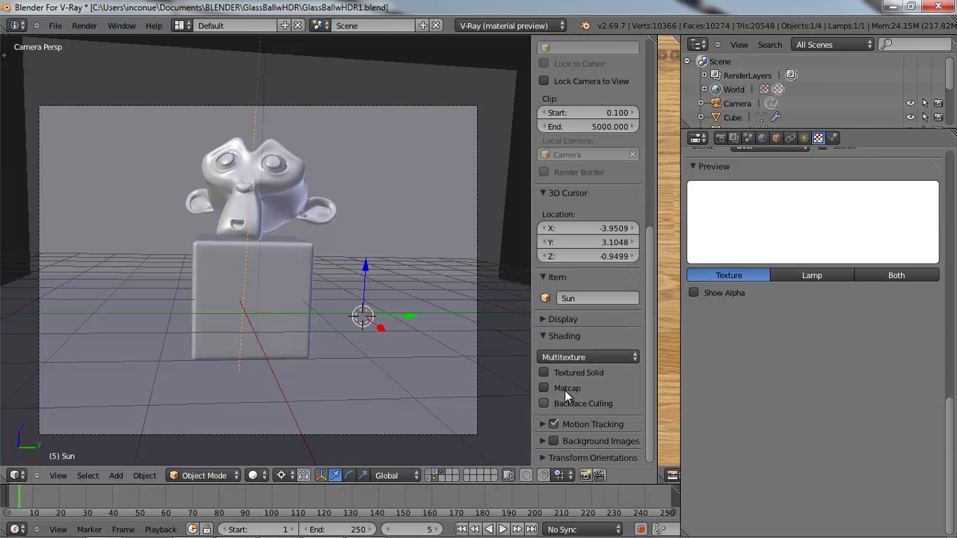
pyautogui.click(564, 358)
pyautogui.click(566, 329)
pyautogui.click(560, 373)
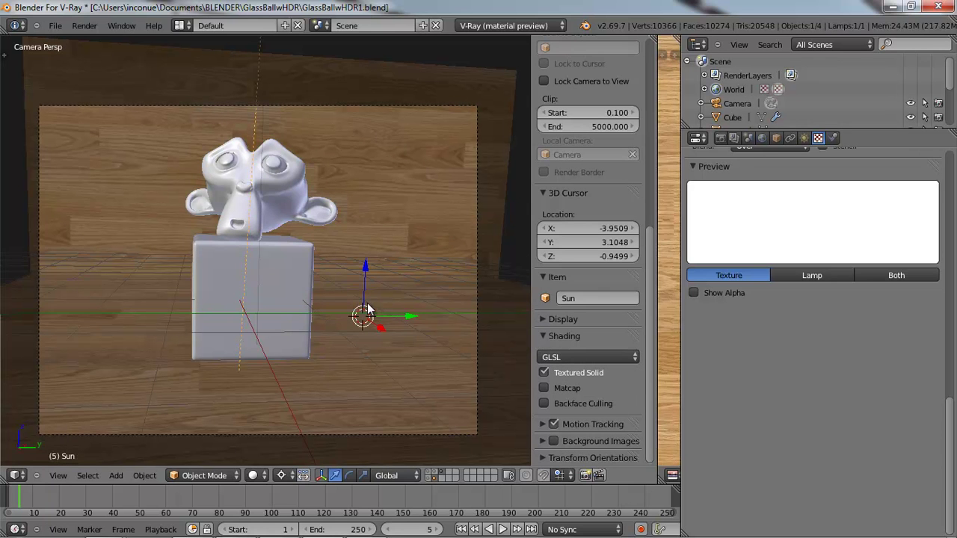
pyautogui.click(567, 356)
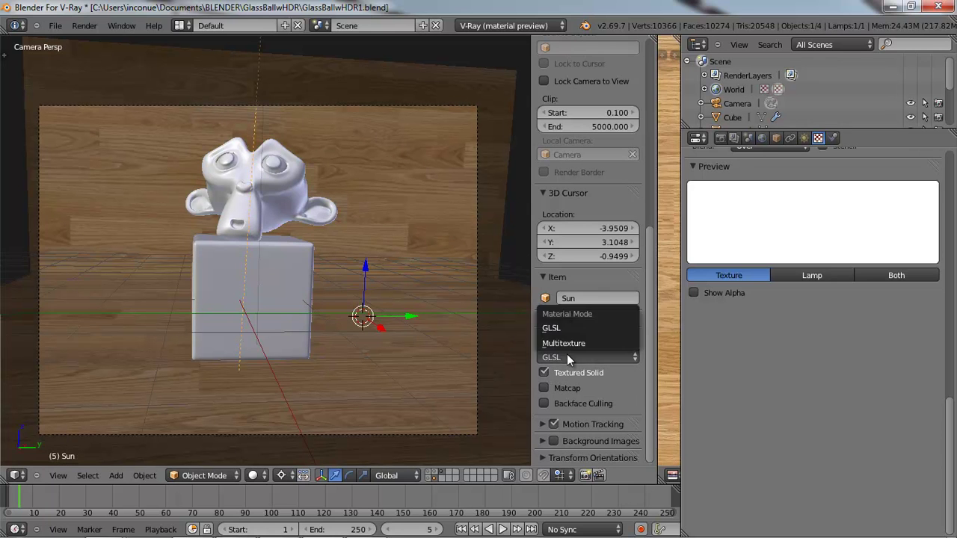
pyautogui.click(568, 338)
pyautogui.scroll(2, 311, 310)
pyautogui.scroll(-1, 311, 315)
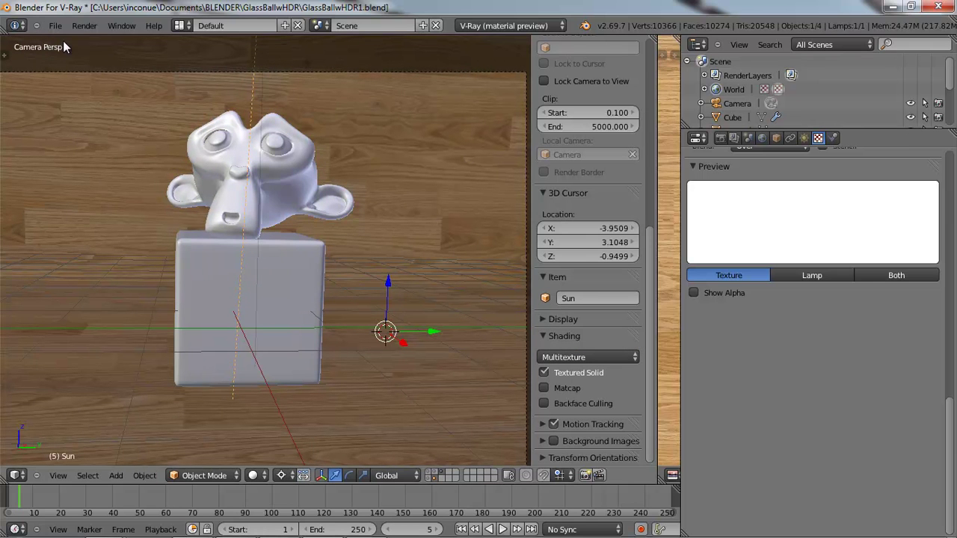
# - Render the monkey scene with V-Ray and close the frame buffer
pyautogui.click(84, 25)
pyautogui.click(89, 39)
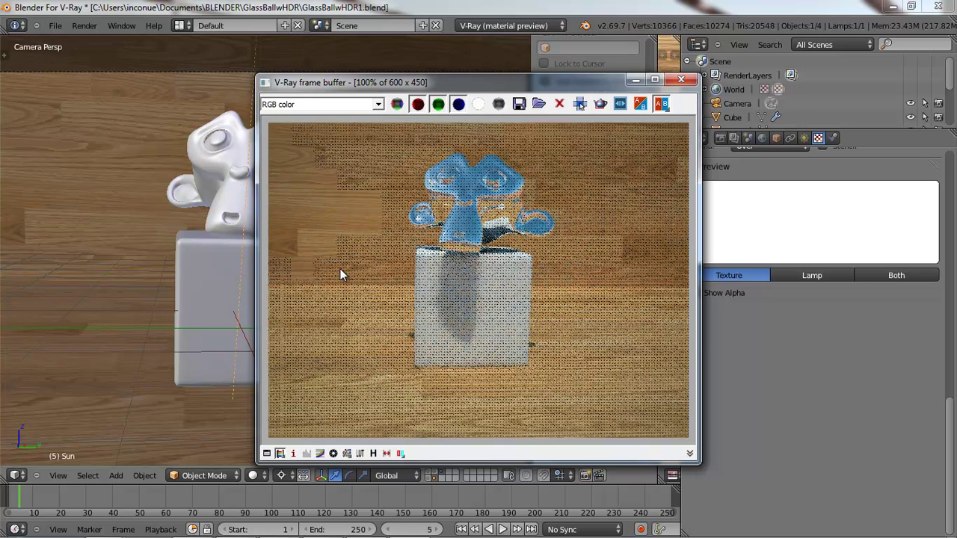
pyautogui.click(680, 80)
# - Hide the 3D view's properties shelf and enlarge the UV/Image Editor
pyautogui.scroll(-4, 252, 279)
pyautogui.click(445, 256)
pyautogui.press('n')
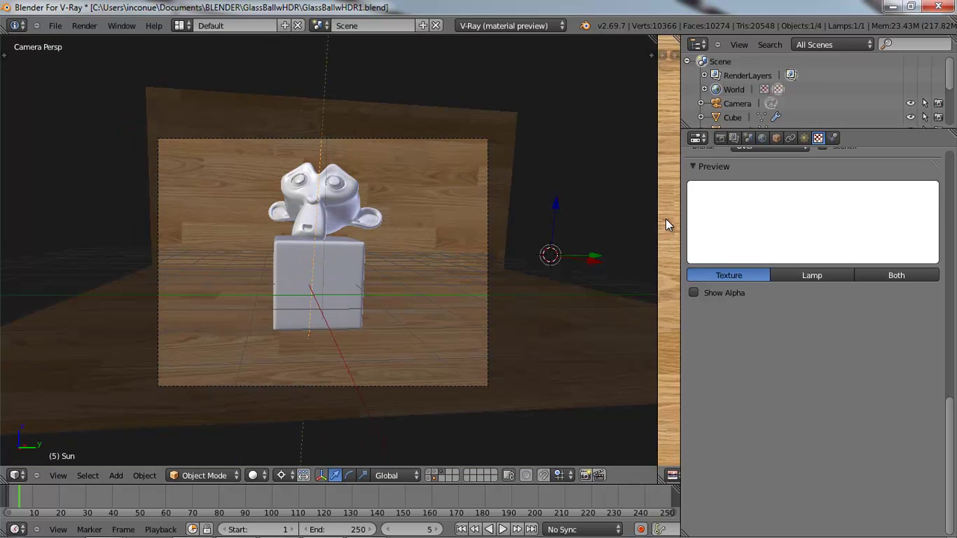
pyautogui.moveTo(641, 216); pyautogui.dragTo(456, 216)
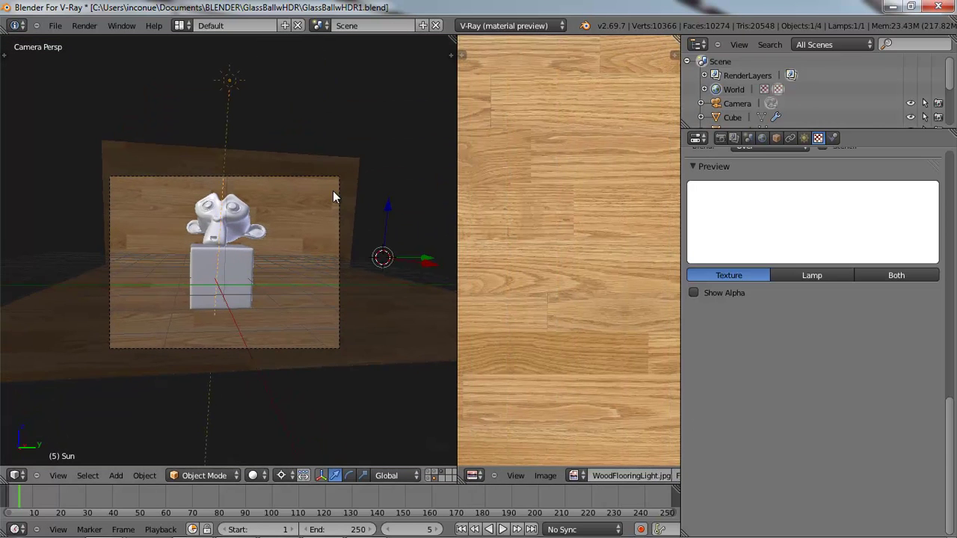
# - Scale the wood backdrop's UVs up by about 2 and return to Object Mode
pyautogui.rightClick(333, 193)
pyautogui.press('Tab')
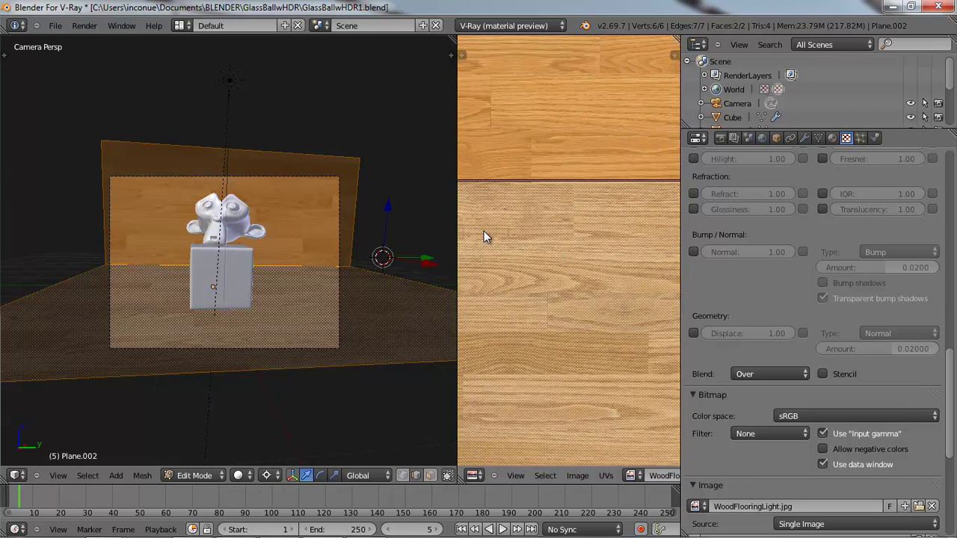
pyautogui.scroll(1, 549, 246)
pyautogui.press('s')
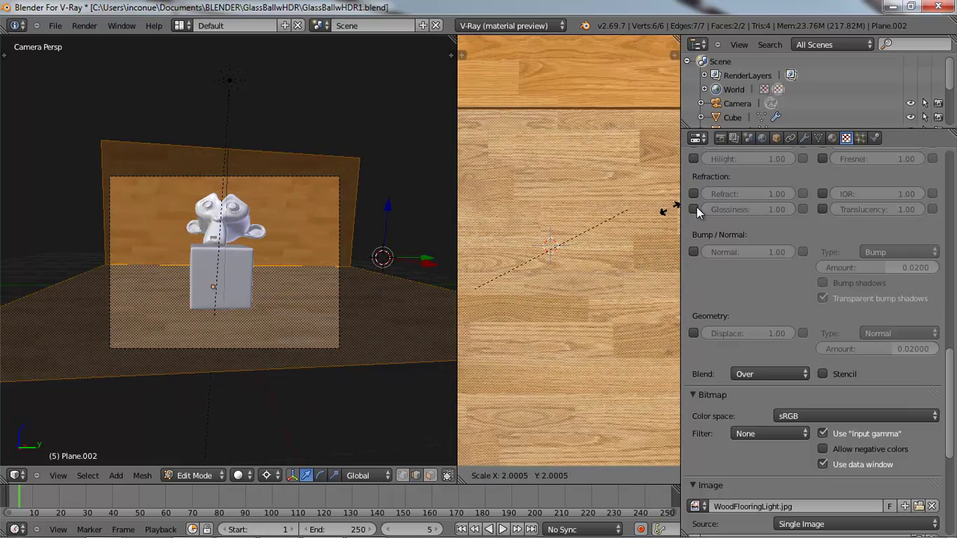
pyautogui.click(540, 210)
pyautogui.press('Tab')
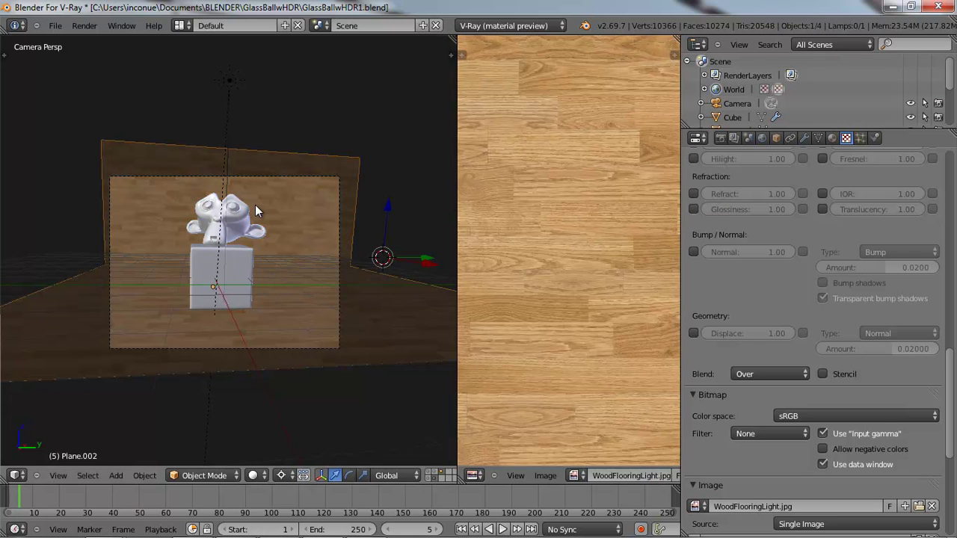
# - Widen the 3D view over most of the UV/Image Editor and frame the monkey and cube closely
pyautogui.scroll(1, 255, 205)
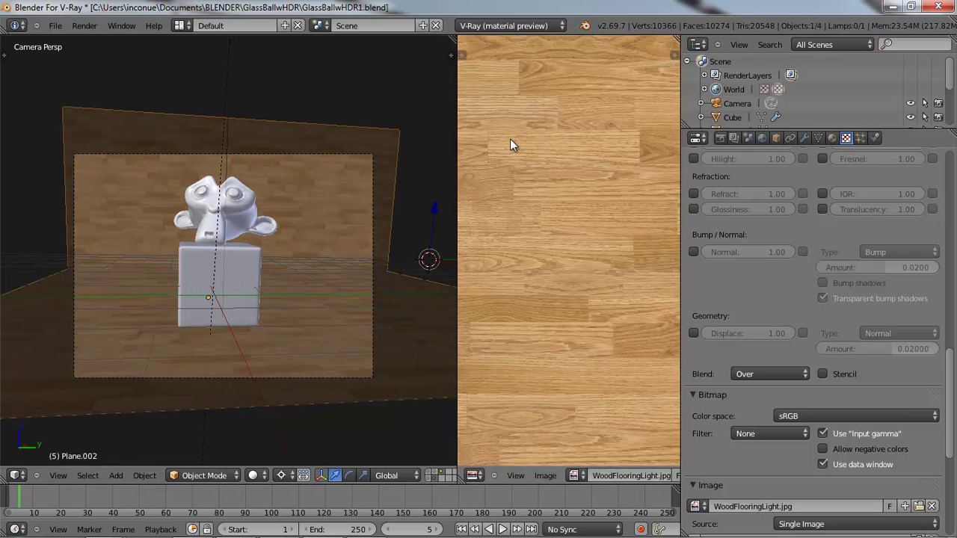
pyautogui.moveTo(458, 149); pyautogui.dragTo(679, 149)
pyautogui.scroll(2, 471, 202)
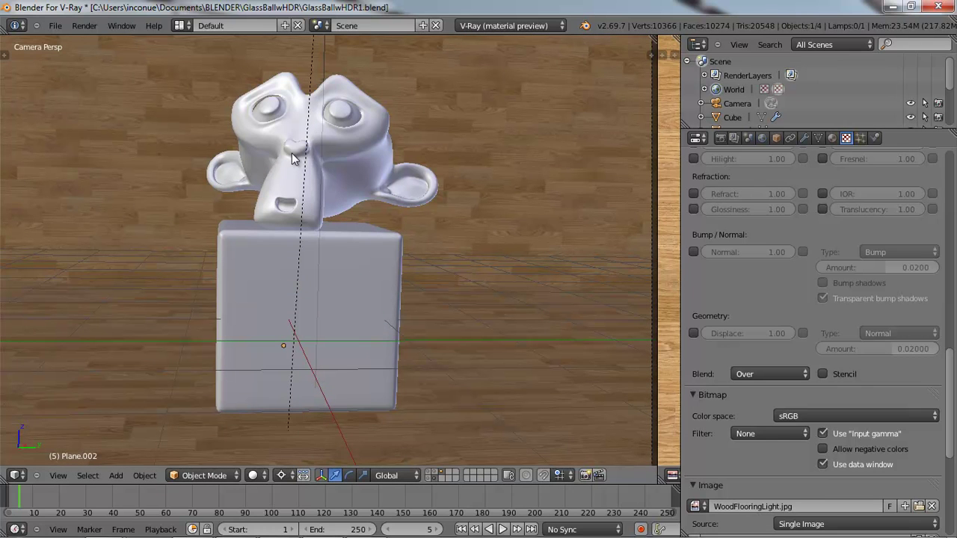
pyautogui.keyDown('shift'); pyautogui.moveTo(292, 153); pyautogui.dragTo(291, 183, button='middle'); pyautogui.keyUp('shift')
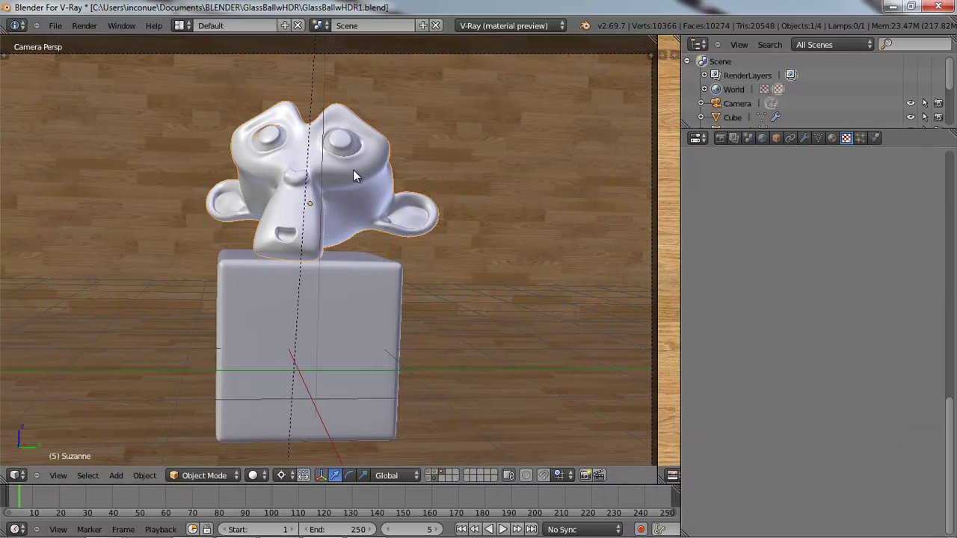
# - Set the reflection color of the wood backdrop's VRayMtl material to dark gray, RGB 0.124
pyautogui.click(832, 139)
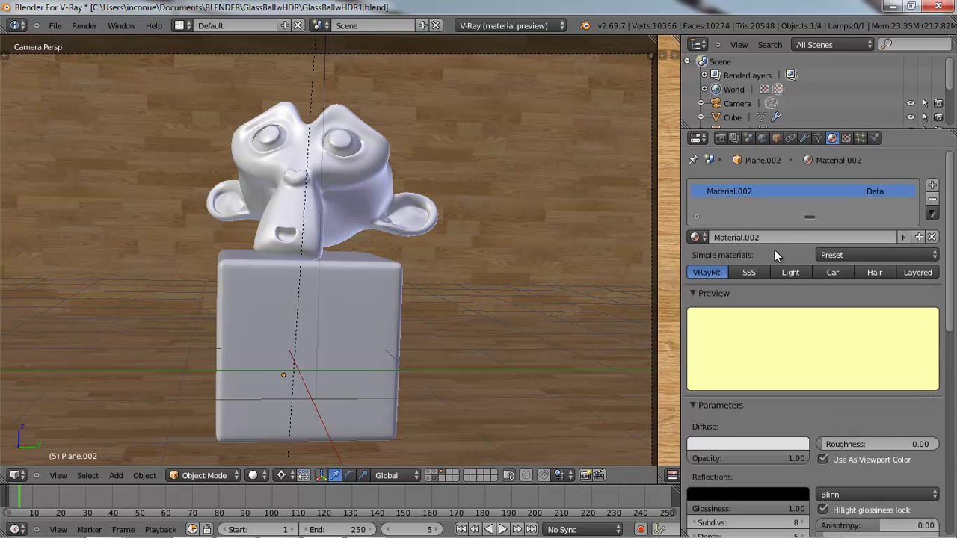
pyautogui.scroll(-3, 750, 452)
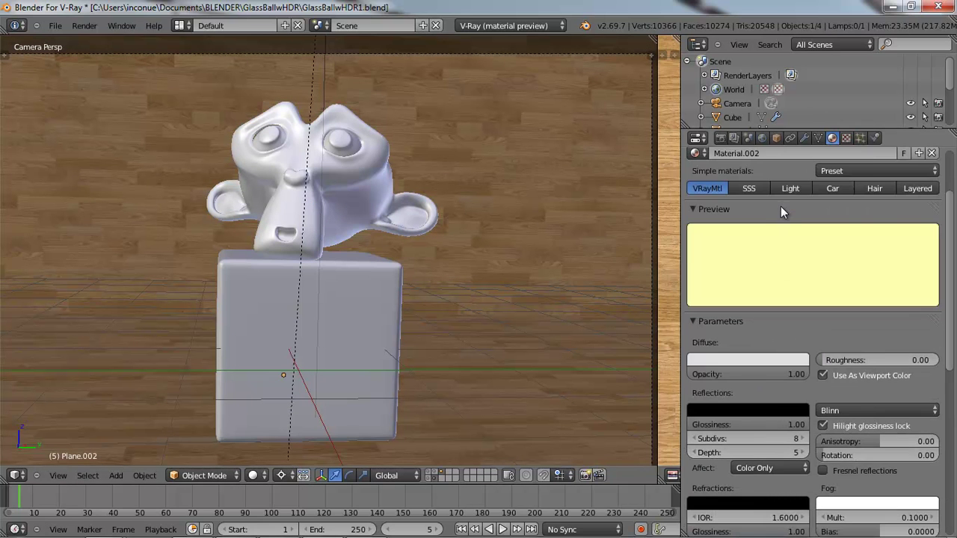
pyautogui.click(750, 187)
pyautogui.click(708, 189)
pyautogui.click(759, 409)
pyautogui.moveTo(811, 295); pyautogui.dragTo(810, 284)
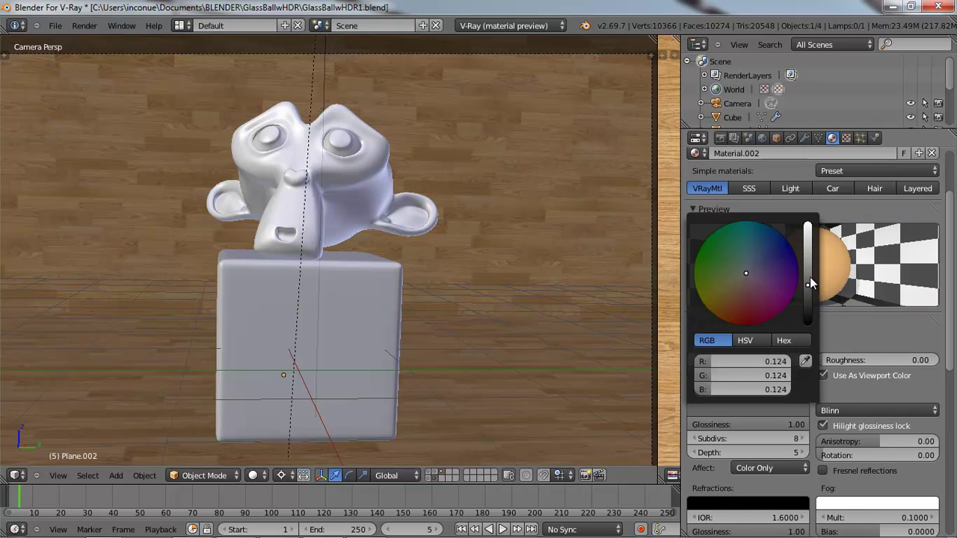
# - Select the monkey and set its material's refraction color to white
pyautogui.rightClick(349, 178)
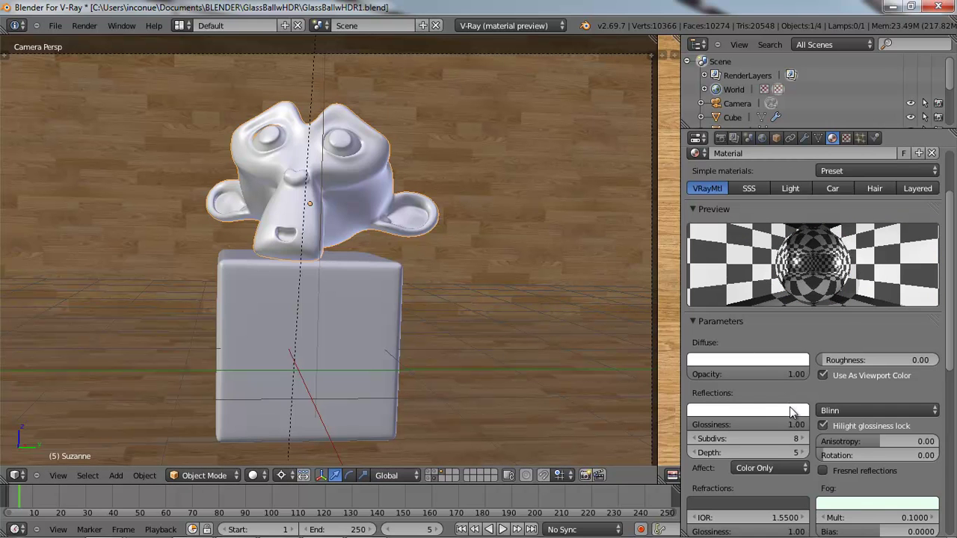
pyautogui.click(781, 501)
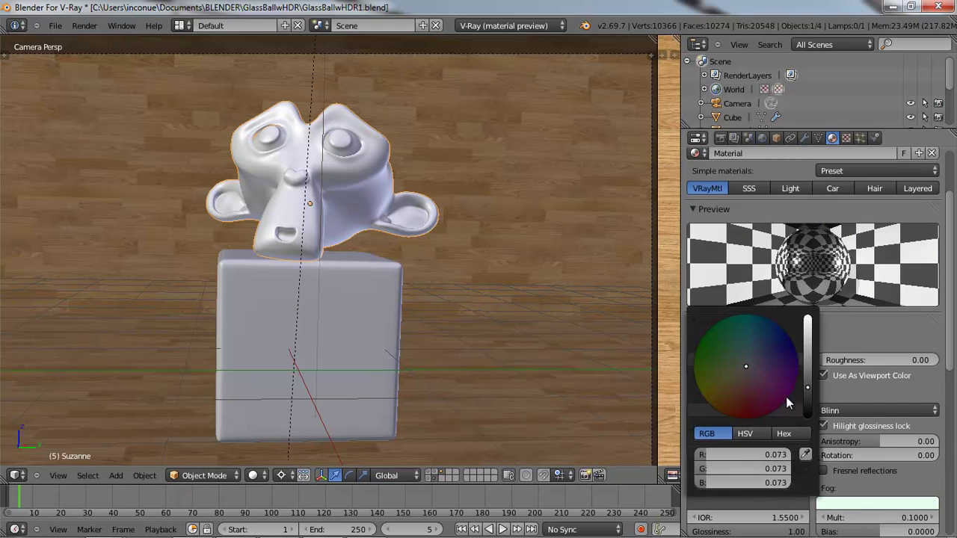
pyautogui.click(808, 348)
pyautogui.moveTo(809, 334); pyautogui.dragTo(808, 318)
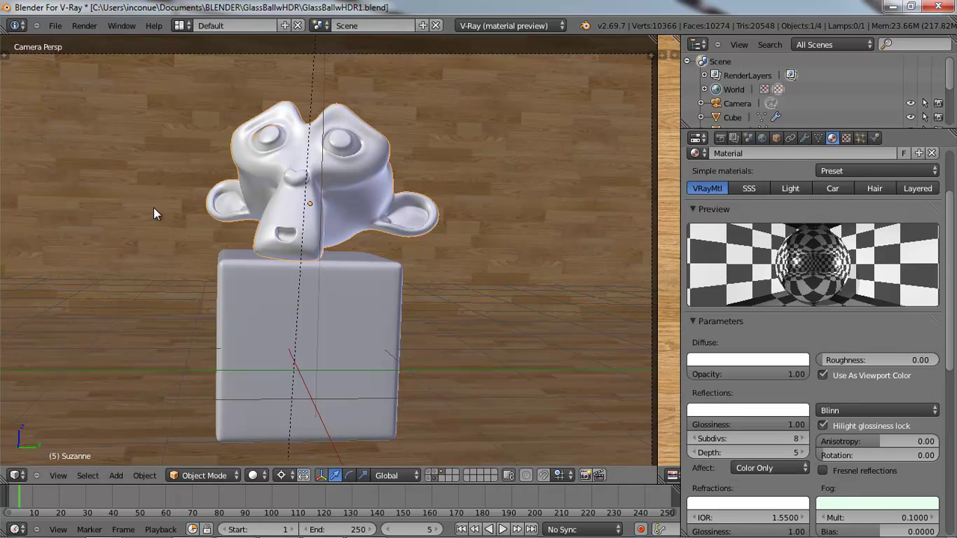
# - Render the scene again with the reflective backdrop and the fully refractive monkey, and close the frame buffer
pyautogui.click(84, 24)
pyautogui.click(92, 34)
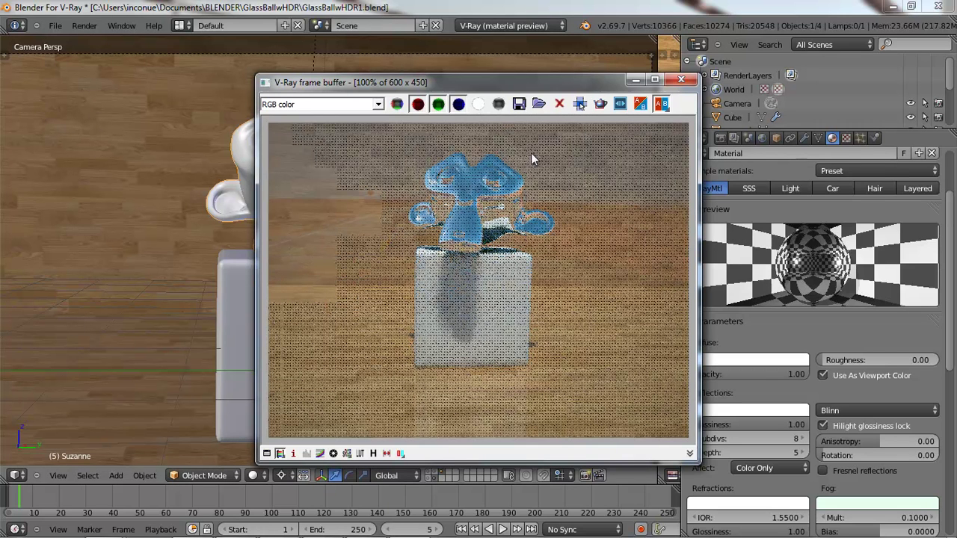
pyautogui.click(681, 80)
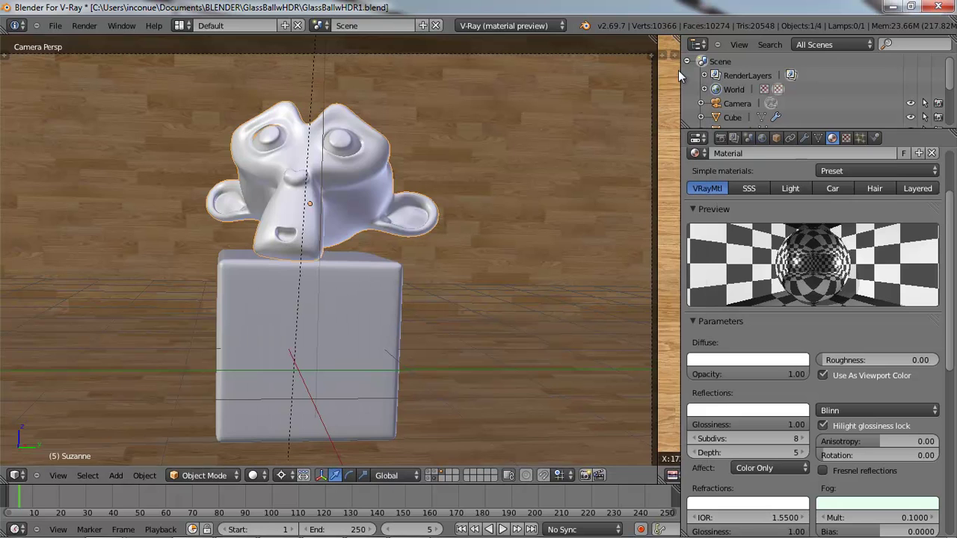
# - Show only the layer holding the black sphere and the pink plane
pyautogui.click(434, 474)
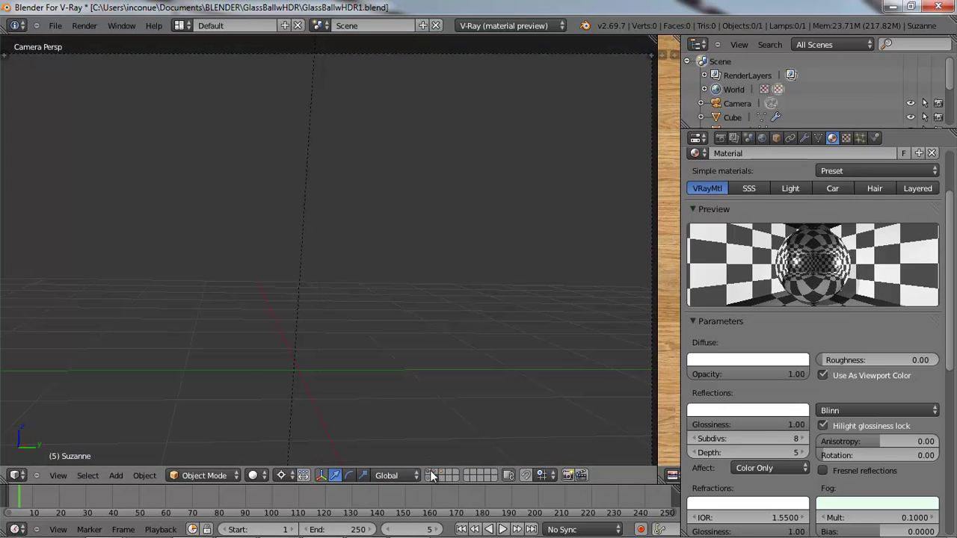
pyautogui.click(433, 474)
pyautogui.keyDown('shift'); pyautogui.moveTo(341, 396); pyautogui.dragTo(373, 252, button='middle'); pyautogui.keyUp('shift')
pyautogui.scroll(2, 358, 266)
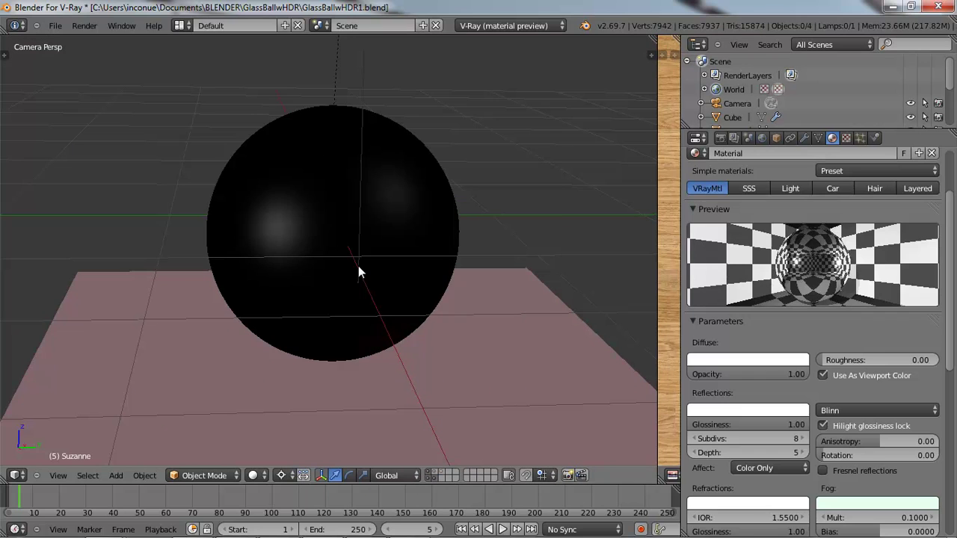
# - Select the sphere and examine the reflection and refraction settings of its Chomeball material
pyautogui.rightClick(383, 212)
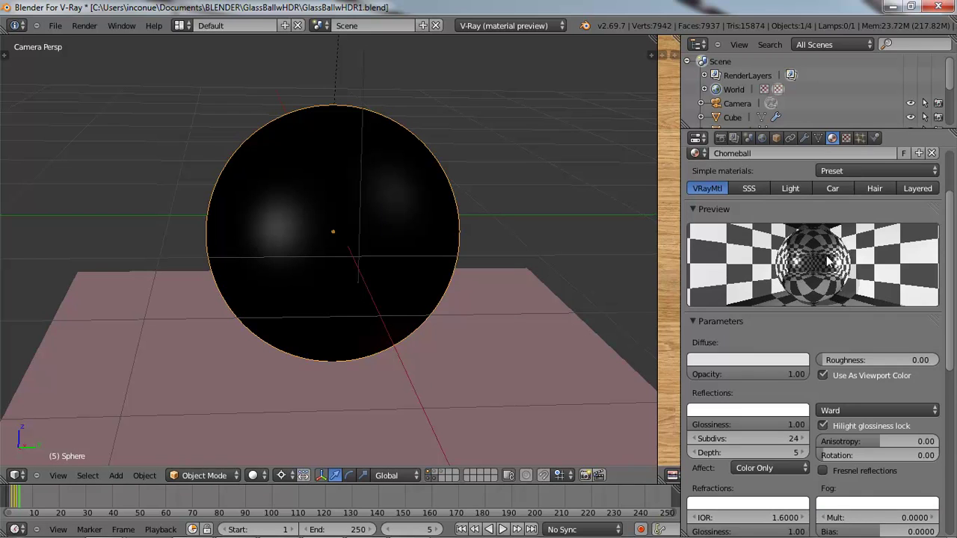
pyautogui.scroll(-2, 797, 307)
pyautogui.scroll(1, 800, 292)
pyautogui.scroll(-1, 807, 277)
pyautogui.scroll(1, 809, 254)
pyautogui.scroll(-4, 809, 252)
# - Select the pink plane and examine the Wrapper and matte properties of its material
pyautogui.rightClick(129, 310)
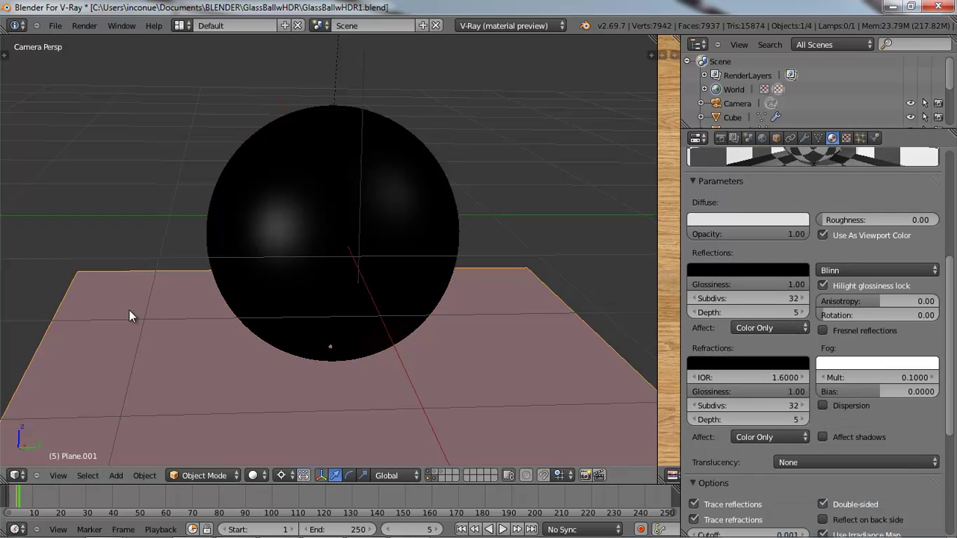
pyautogui.scroll(-7, 795, 349)
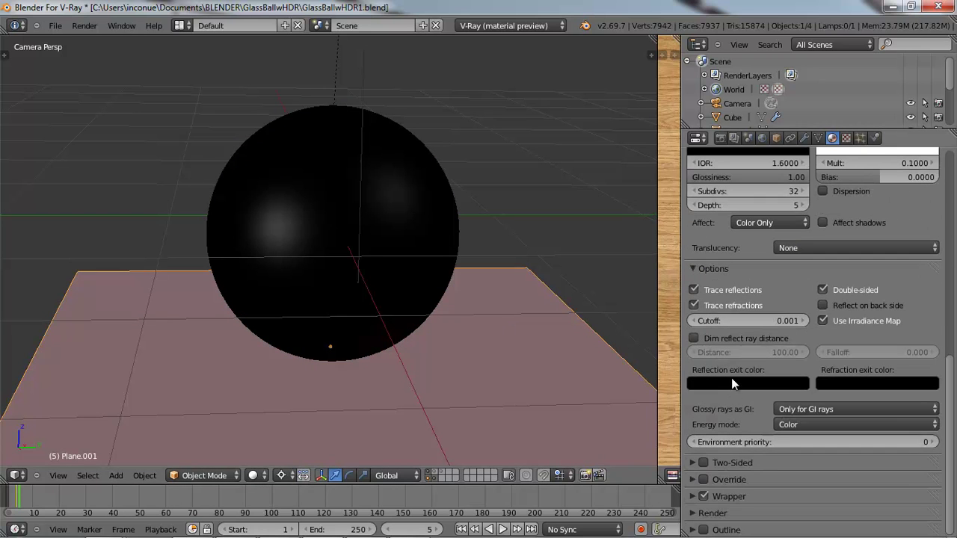
pyautogui.click(697, 498)
pyautogui.scroll(-5, 774, 476)
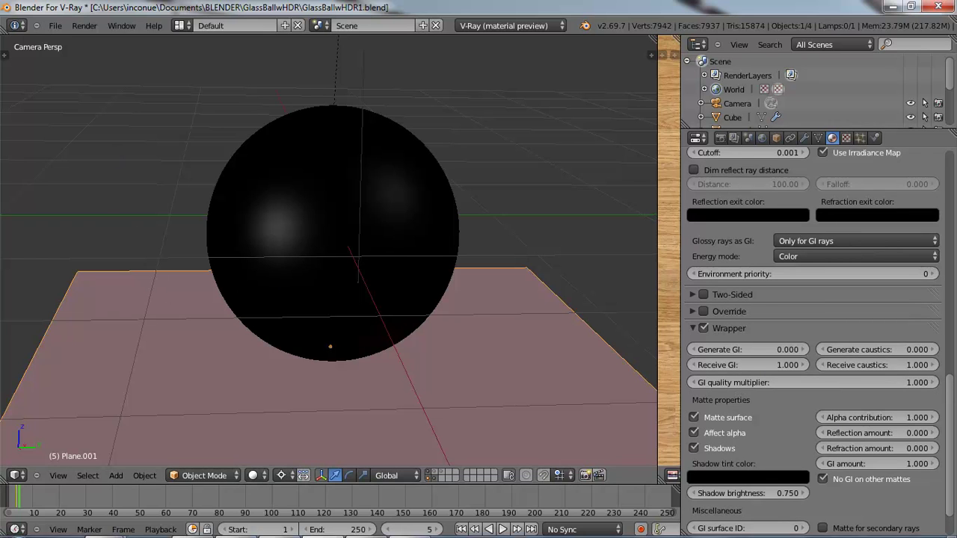
# - Render the sphere scene and move the V-Ray frame buffer away from the material settings
pyautogui.click(88, 26)
pyautogui.click(90, 38)
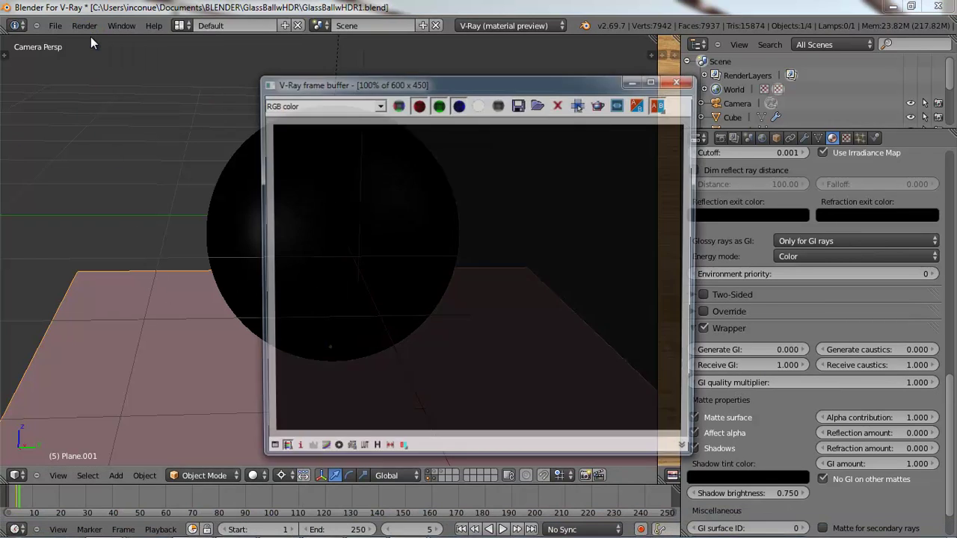
pyautogui.moveTo(521, 80); pyautogui.dragTo(414, 66)
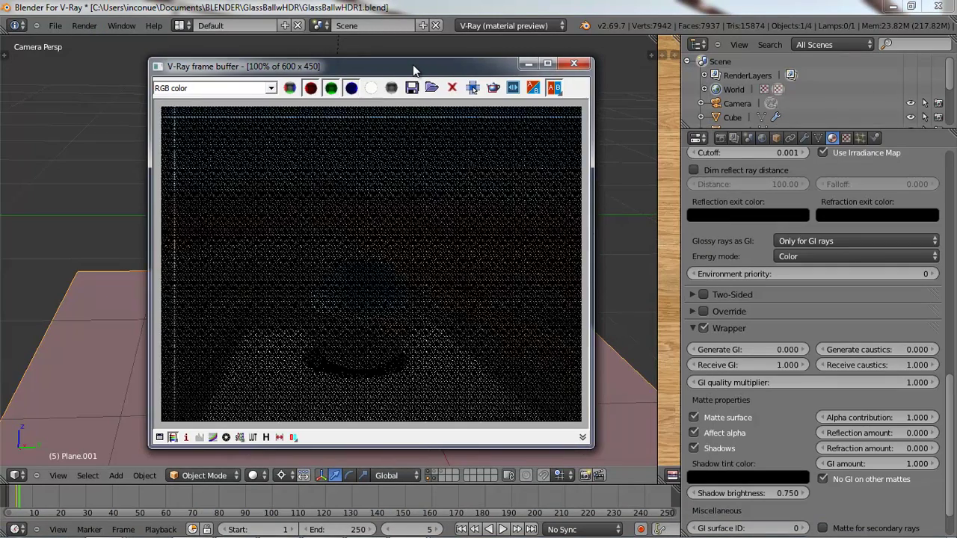
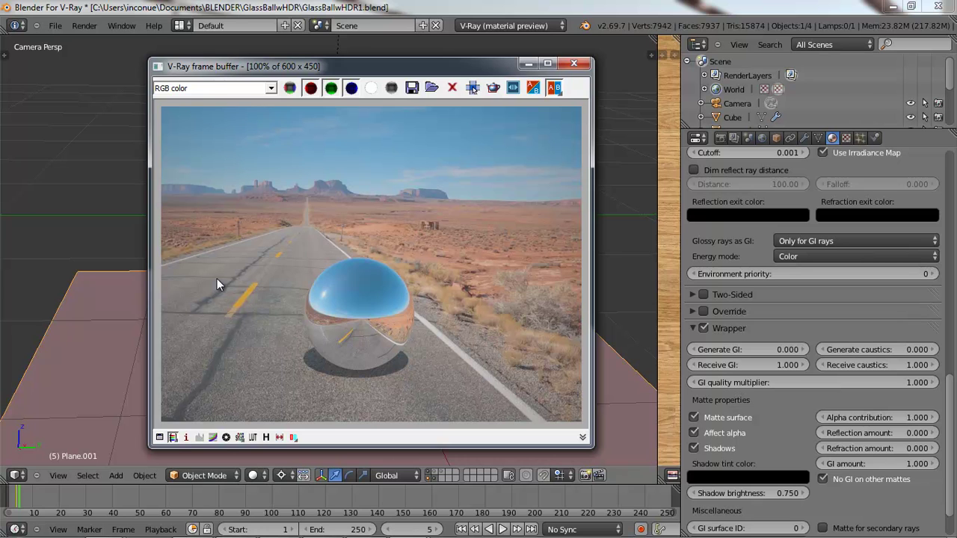
# - Open the frame buffer's Color corrections window and close the Pixel information window
pyautogui.click(186, 438)
pyautogui.click(201, 438)
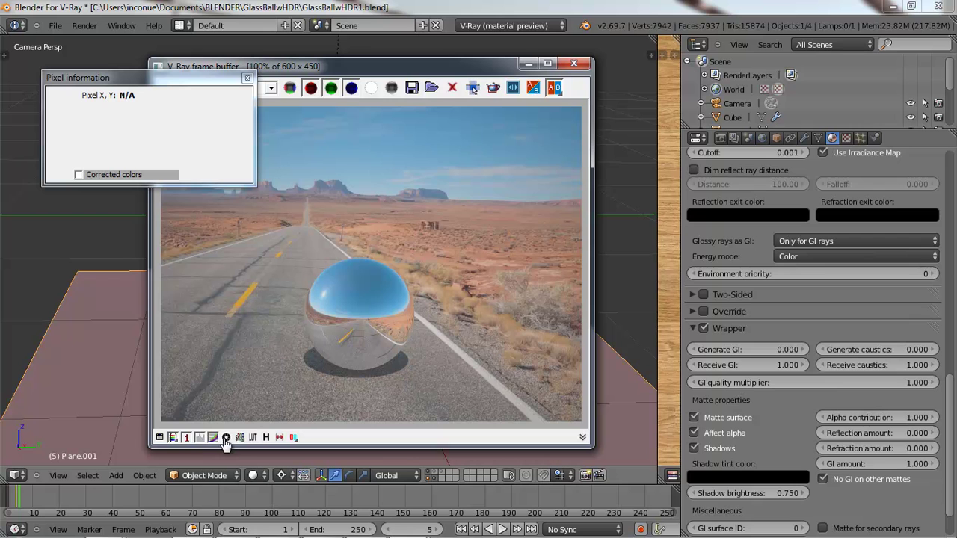
pyautogui.click(159, 437)
pyautogui.click(247, 79)
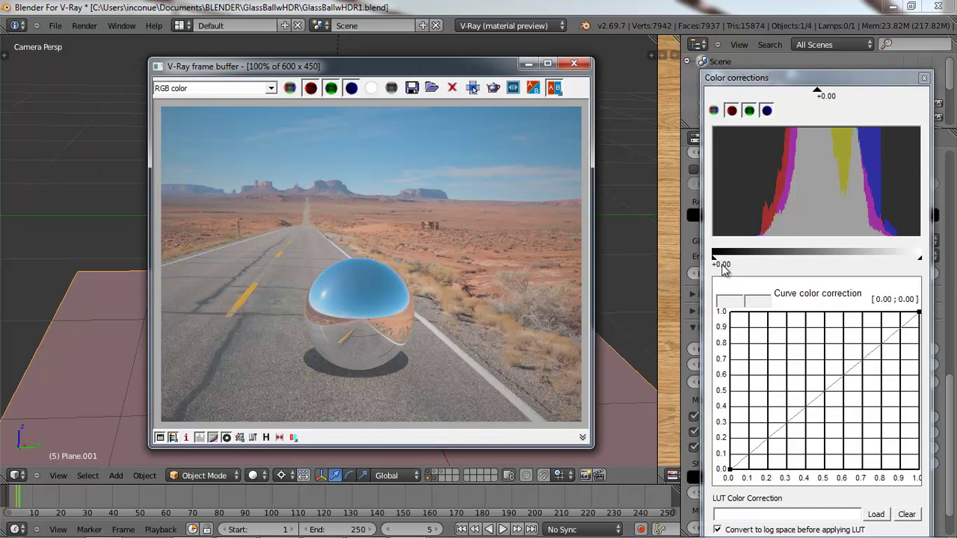
# - Bend the color correction curve upward near its bright end, adjust its dark-end handle, and set the exposure to +0.07
pyautogui.click(915, 315)
pyautogui.moveTo(866, 358); pyautogui.dragTo(850, 342)
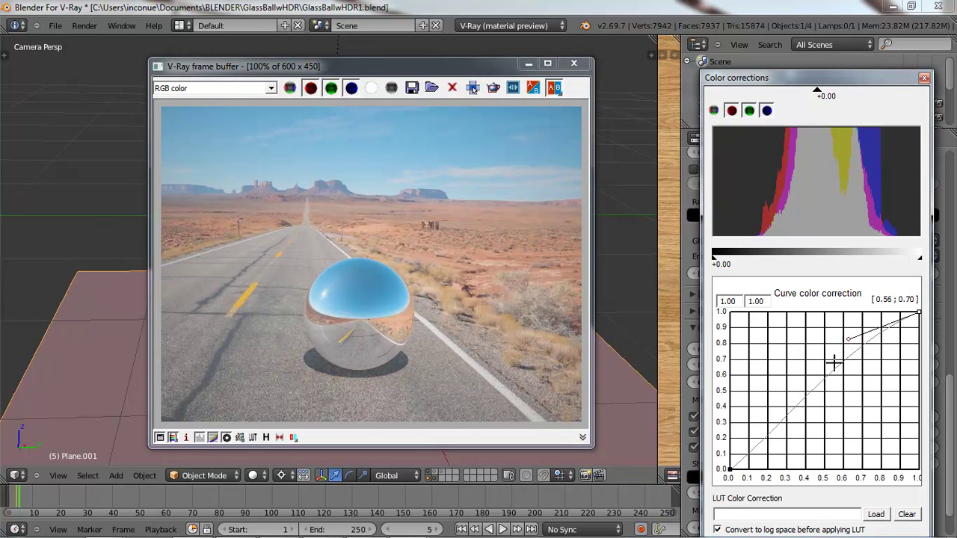
pyautogui.click(732, 465)
pyautogui.moveTo(782, 427)
pyautogui.mouseDown()
pyautogui.moveTo(778, 412)
pyautogui.moveTo(781, 429)
pyautogui.mouseUp()
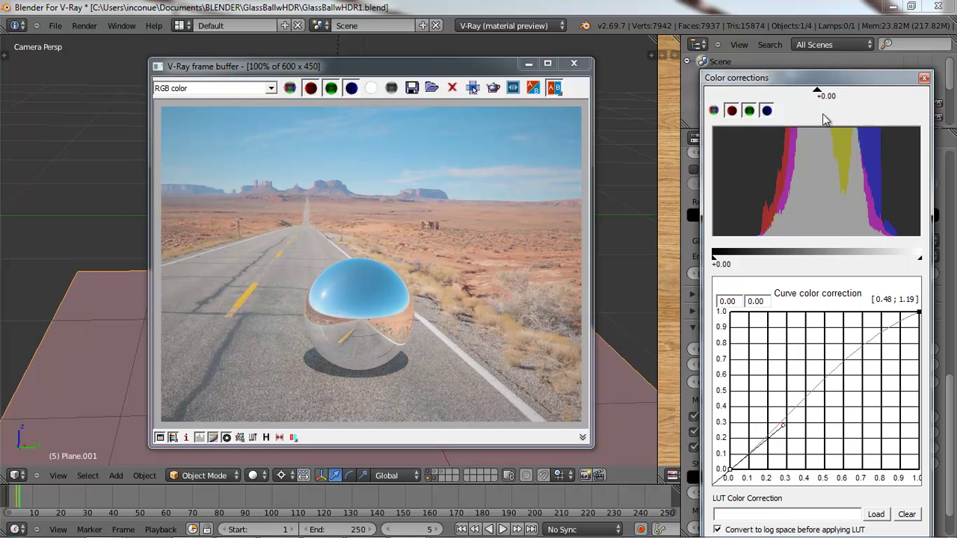
pyautogui.moveTo(823, 100)
pyautogui.mouseDown()
pyautogui.moveTo(831, 96)
pyautogui.moveTo(820, 97)
pyautogui.mouseUp()
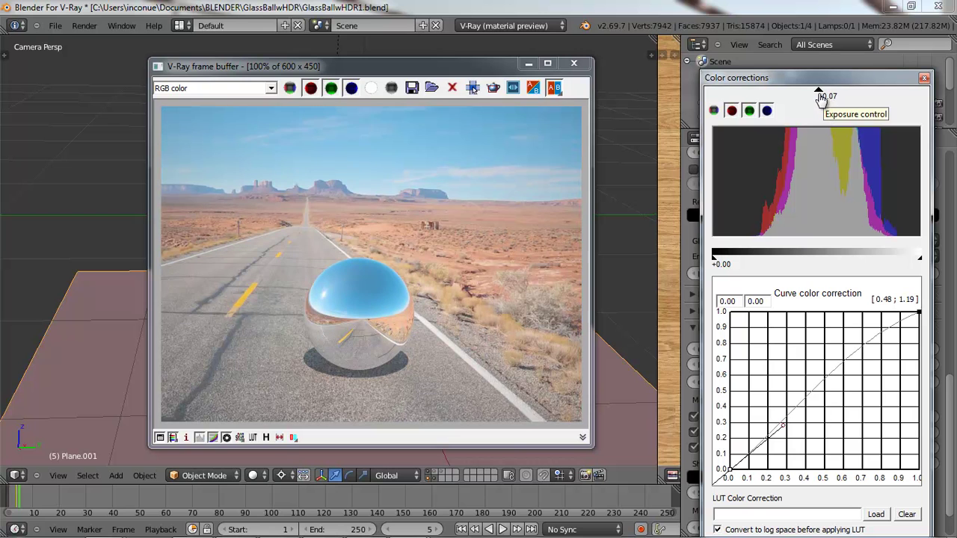
pyautogui.click(924, 78)
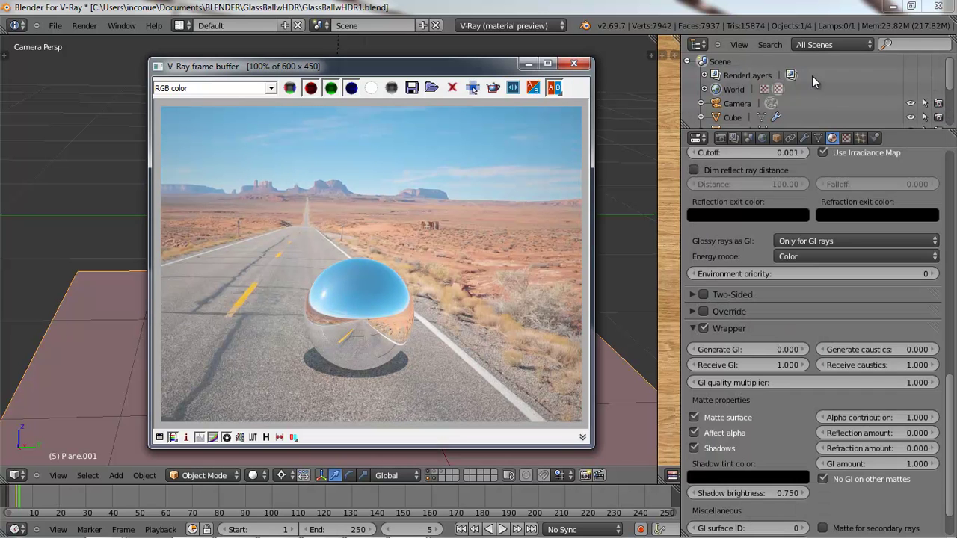
# - Examine the file formats offered for saving the rendered image, leaving the save dialog without saving
pyautogui.click(412, 88)
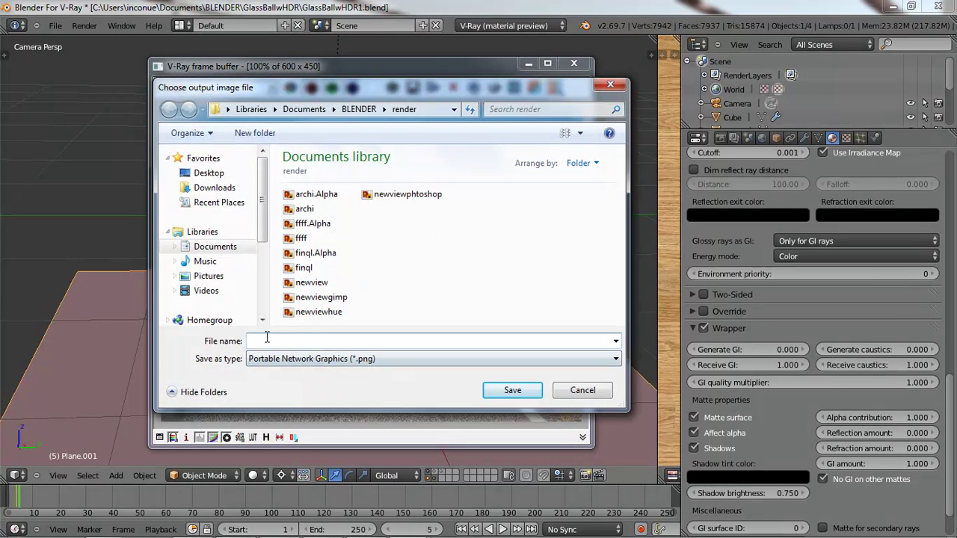
pyautogui.click(610, 84)
pyautogui.click(412, 89)
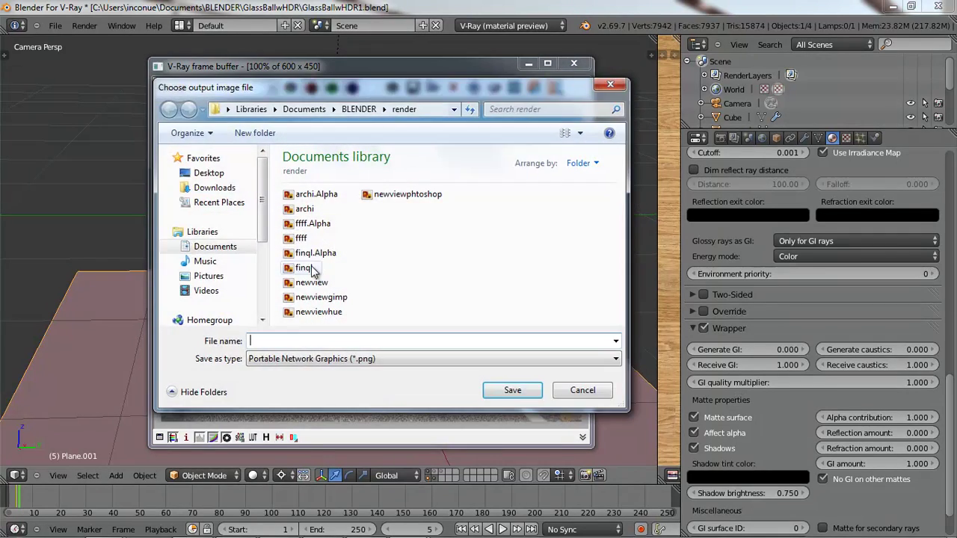
pyautogui.click(307, 360)
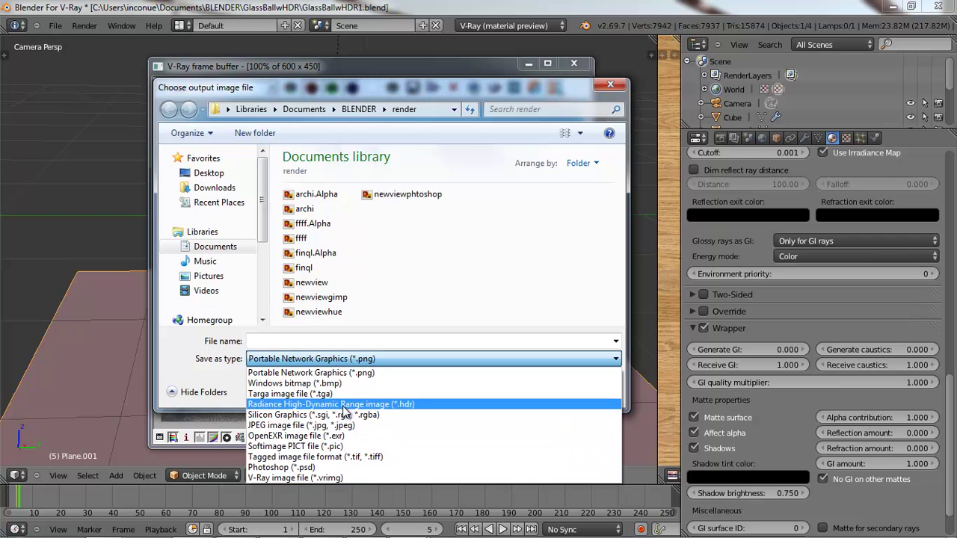
pyautogui.click(611, 85)
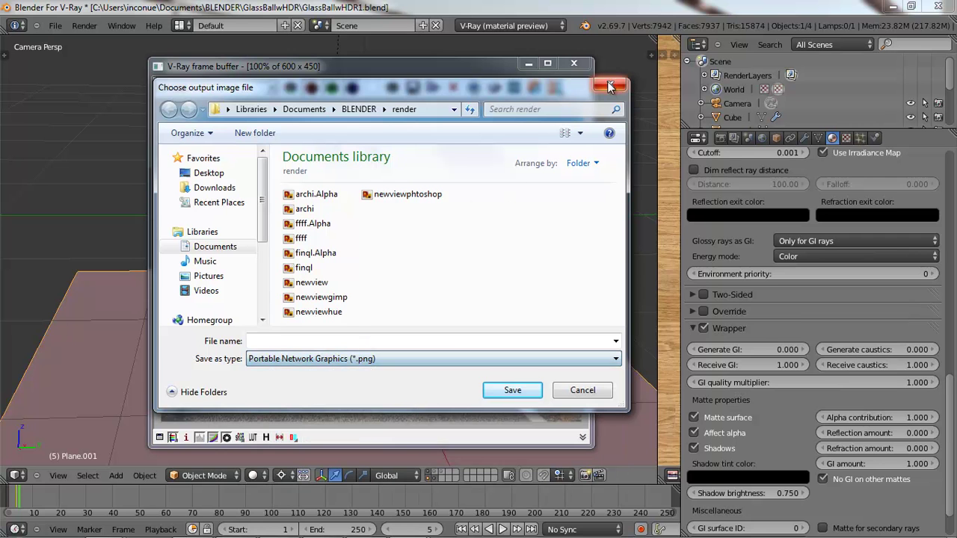
pyautogui.click(609, 85)
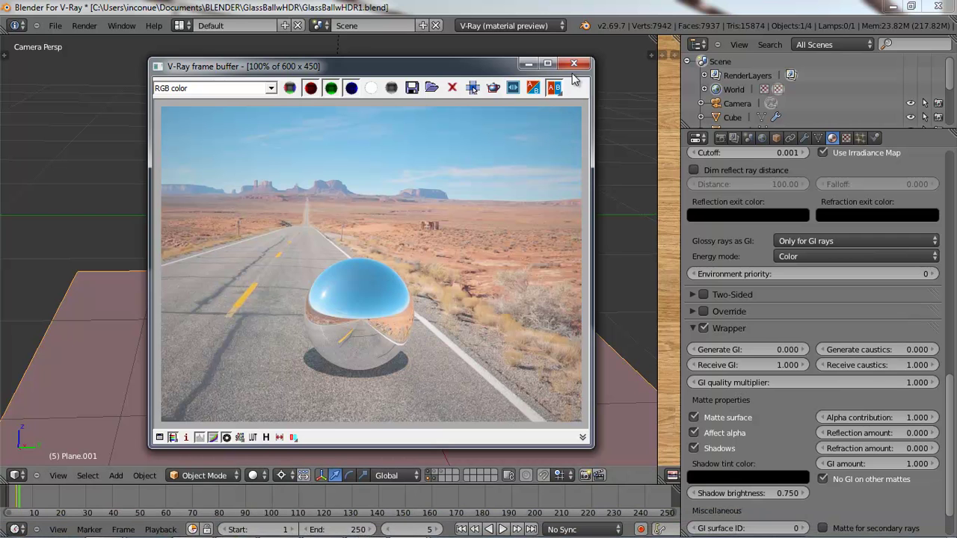
# - Hide the desktop icons
pyautogui.moveTo(410, 526)
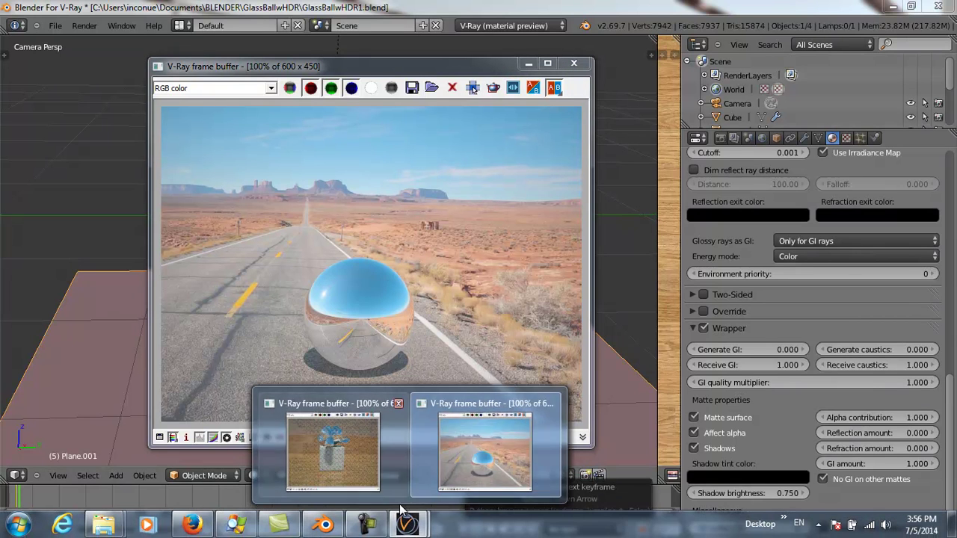
pyautogui.click(367, 526)
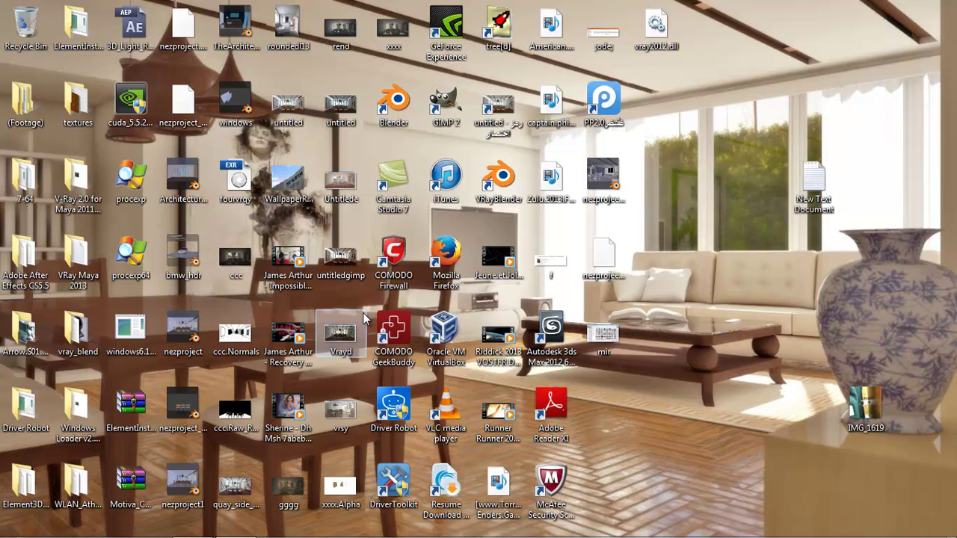
pyautogui.rightClick(670, 159)
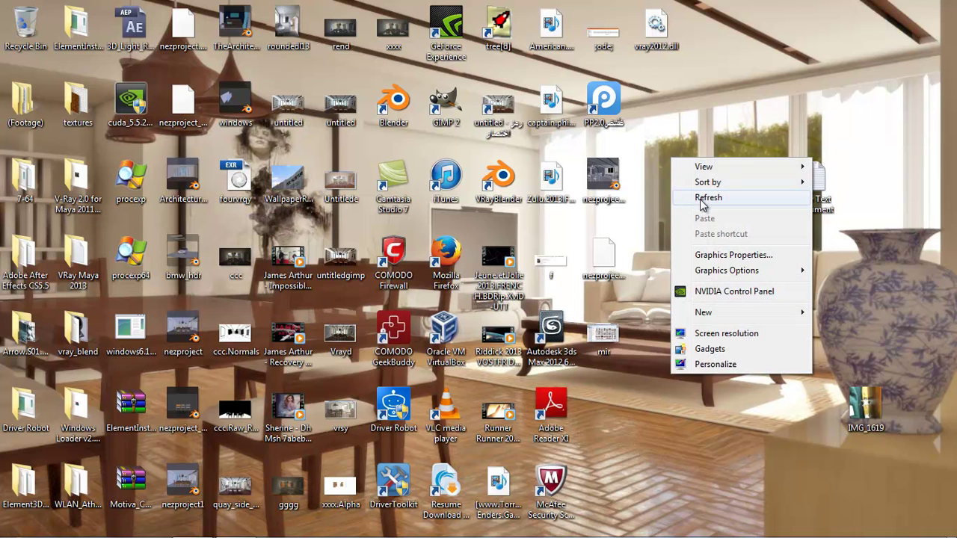
pyautogui.moveTo(707, 168)
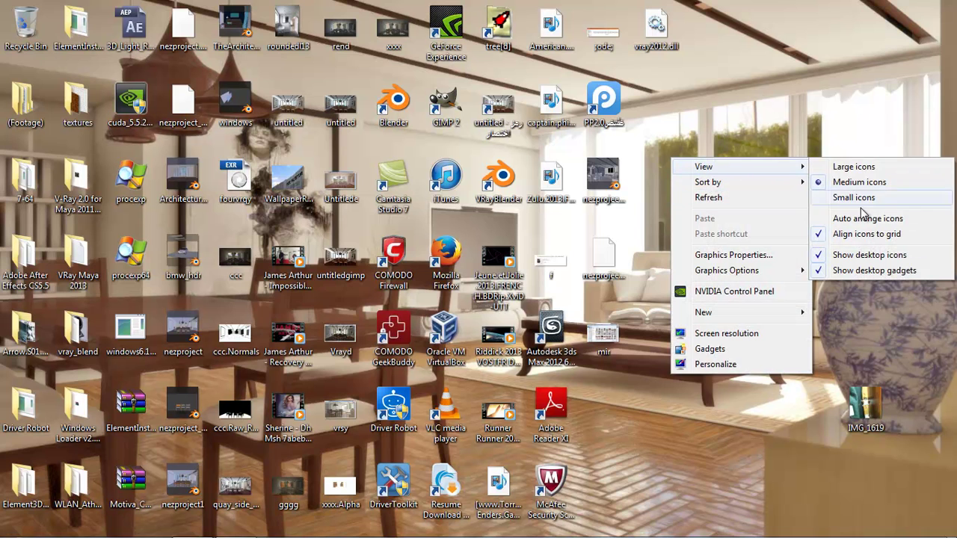
pyautogui.click(868, 254)
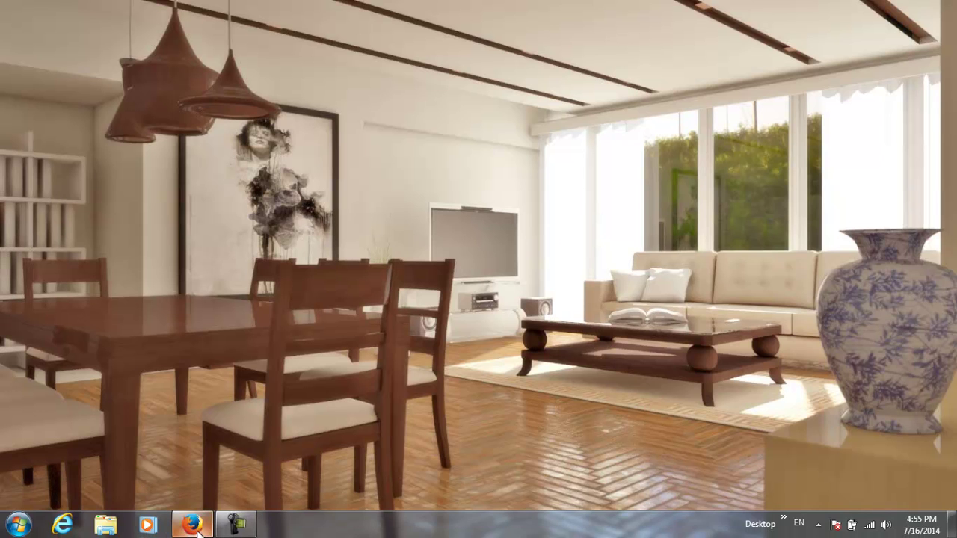
# - Launch VRayBlender and turn the display of desktop icons back on
pyautogui.click(19, 523)
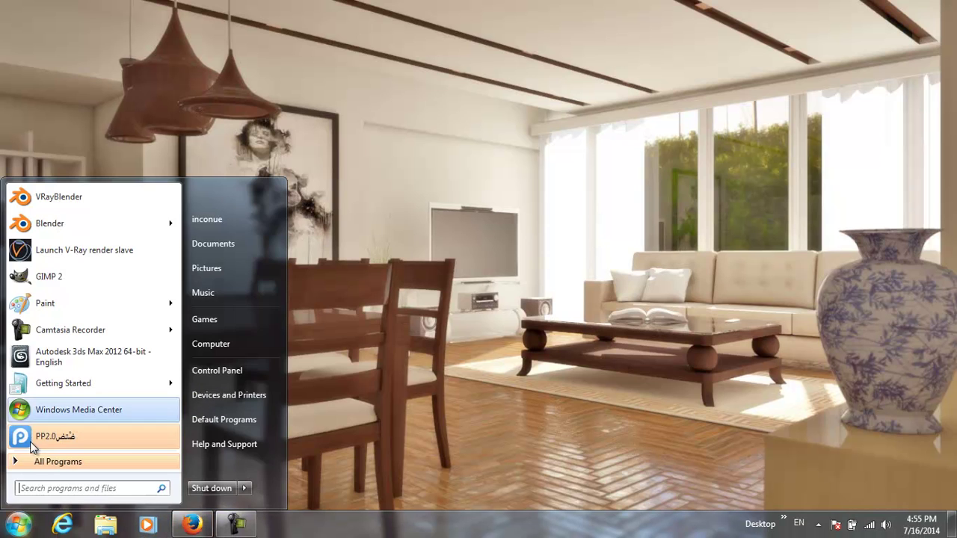
pyautogui.click(71, 204)
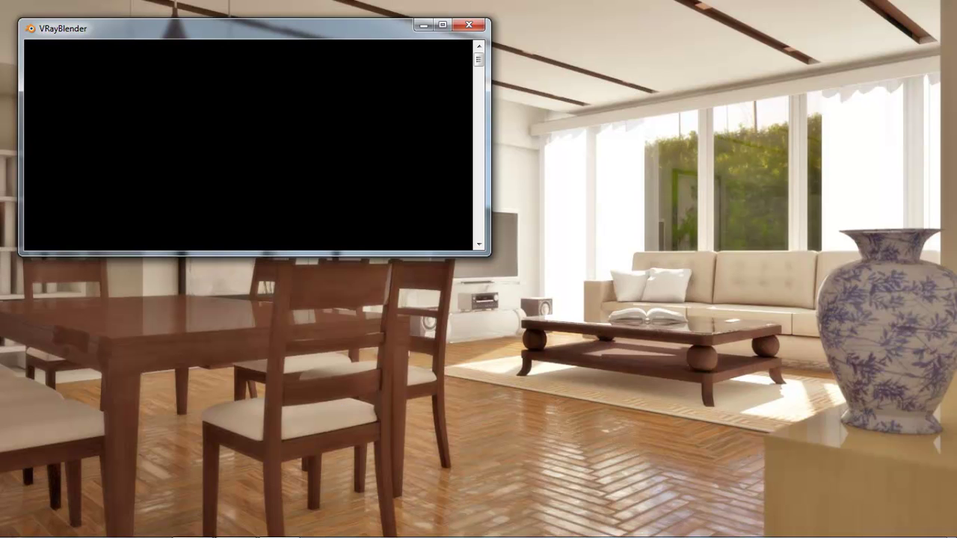
pyautogui.rightClick(736, 376)
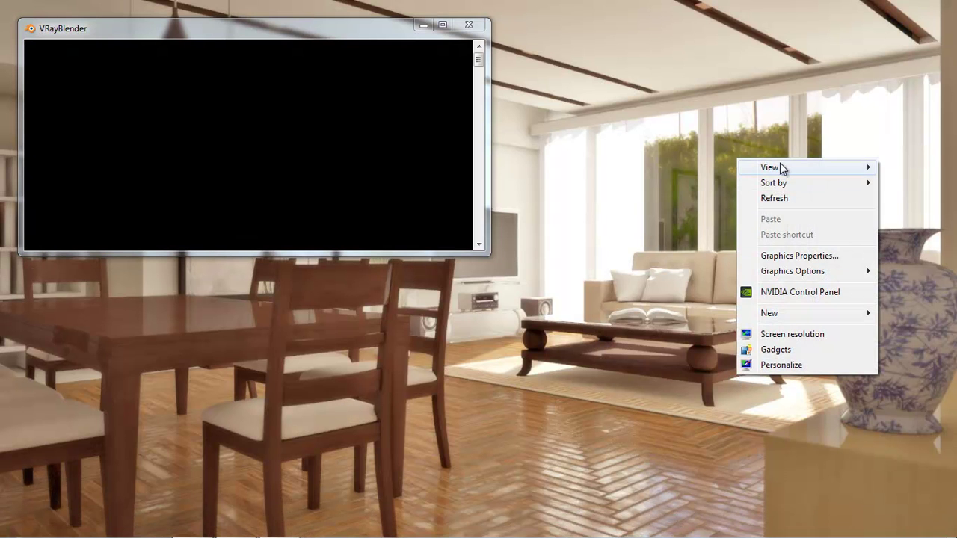
pyautogui.moveTo(780, 165)
pyautogui.click(631, 254)
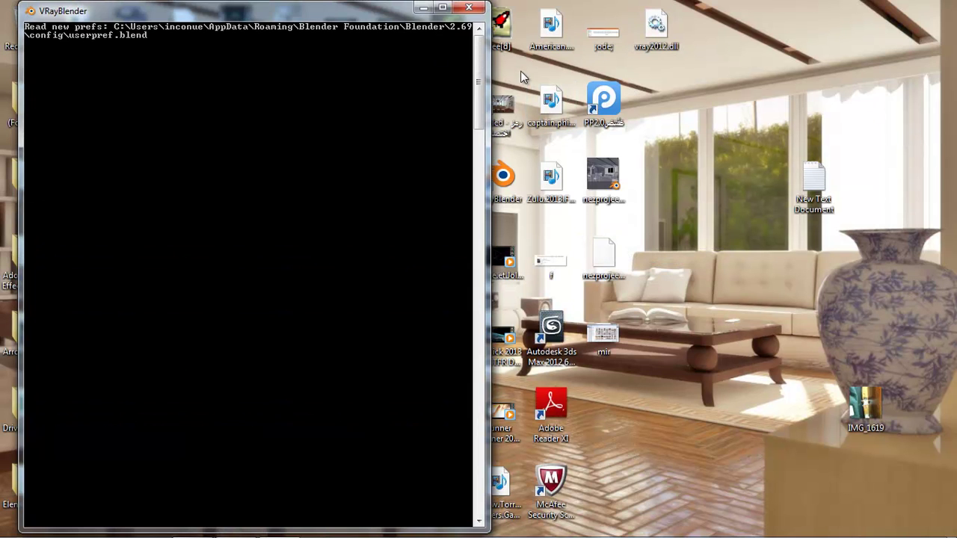
# - View the VRayBlender console window while Blender loads, and dismiss the splash screen
pyautogui.moveTo(365, 4); pyautogui.dragTo(381, 152)
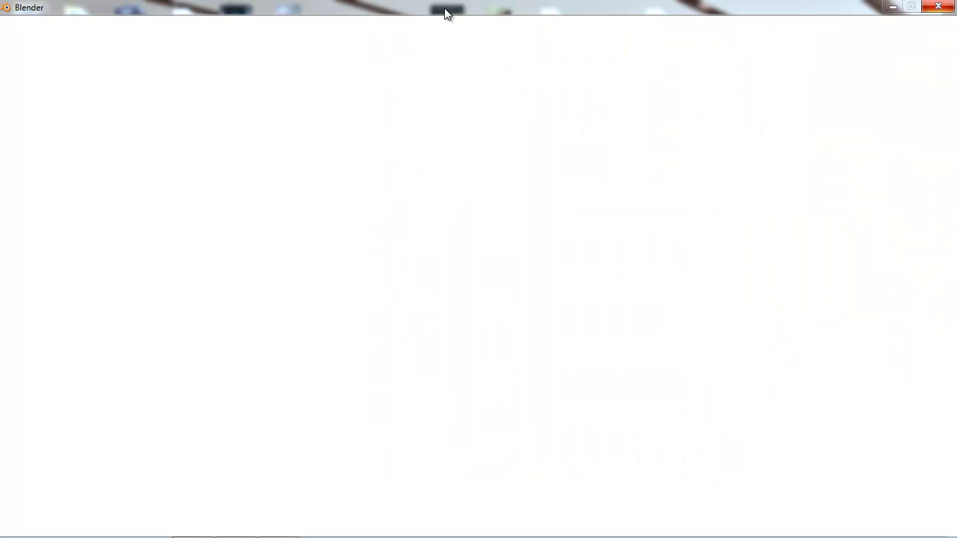
pyautogui.moveTo(281, 528)
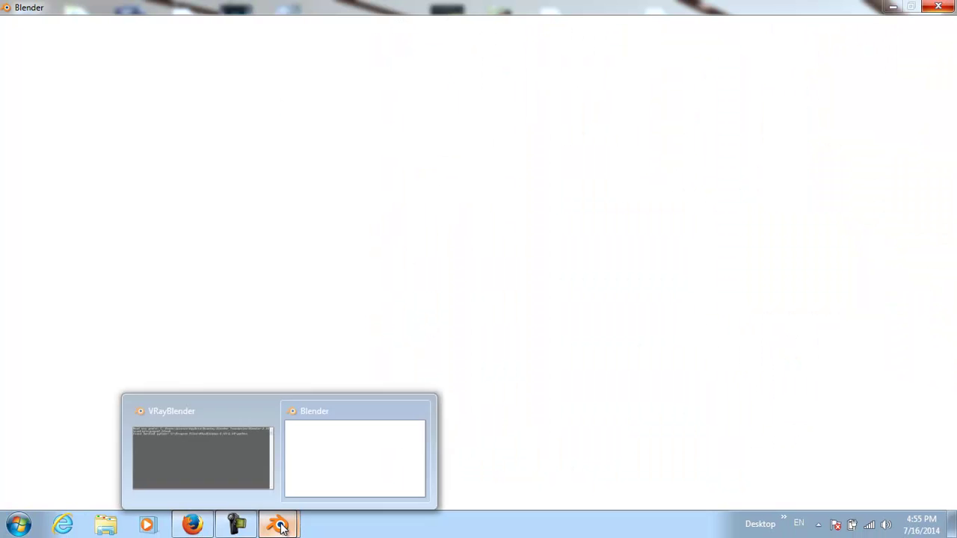
pyautogui.click(252, 465)
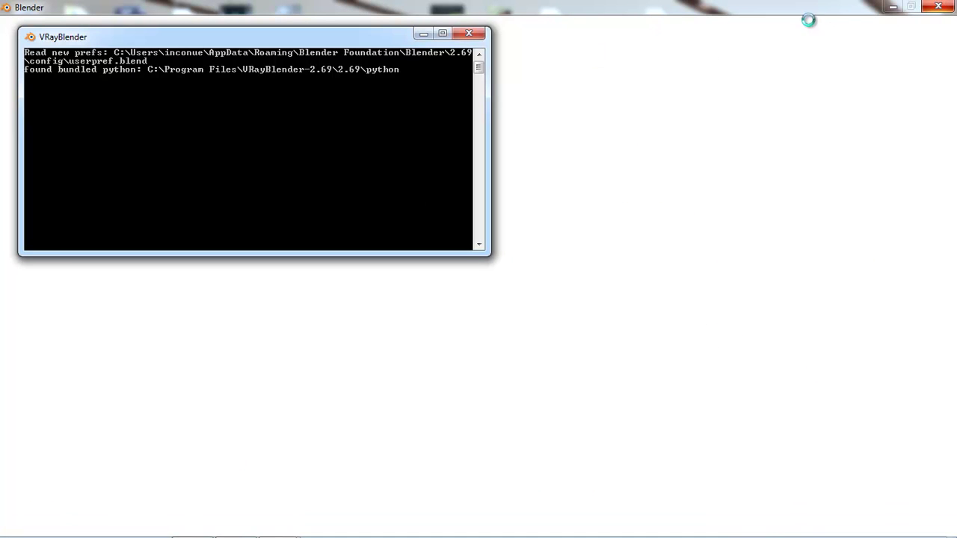
pyautogui.click(809, 20)
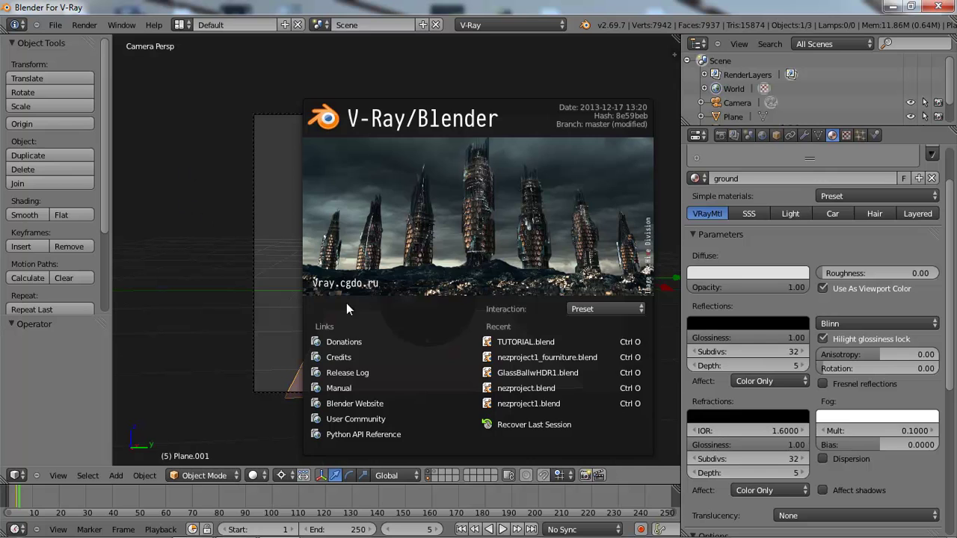
pyautogui.click(238, 283)
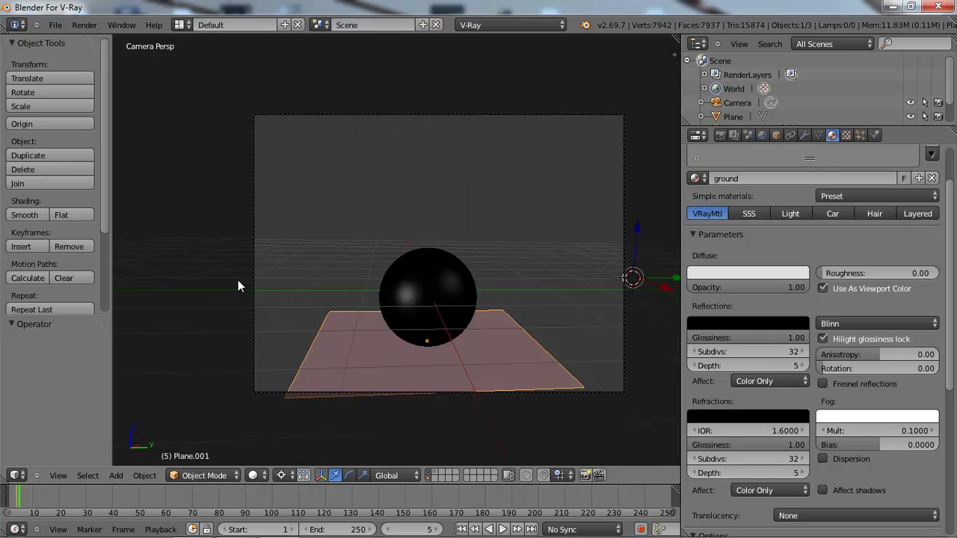
# - Switch to an empty layer and widen the 3D viewport
pyautogui.click(442, 474)
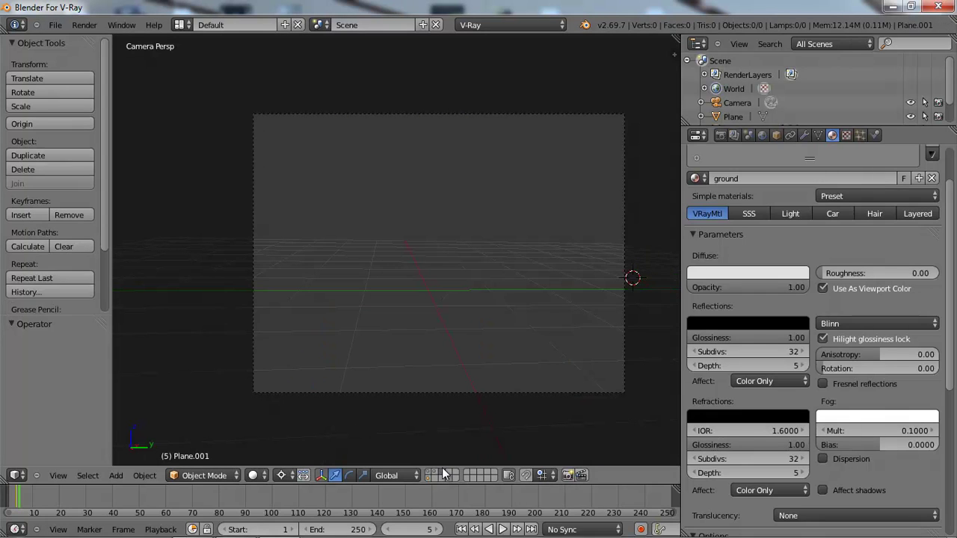
pyautogui.scroll(2, 387, 293)
pyautogui.scroll(-1, 480, 270)
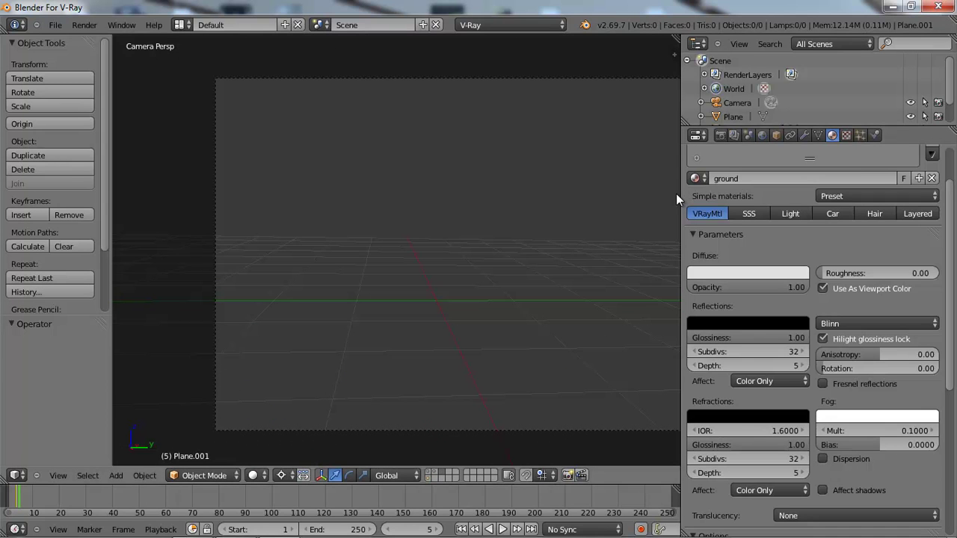
pyautogui.moveTo(680, 196); pyautogui.dragTo(804, 197)
# - Load the factory settings and set the render engine to V-Ray (material preview)
pyautogui.click(55, 25)
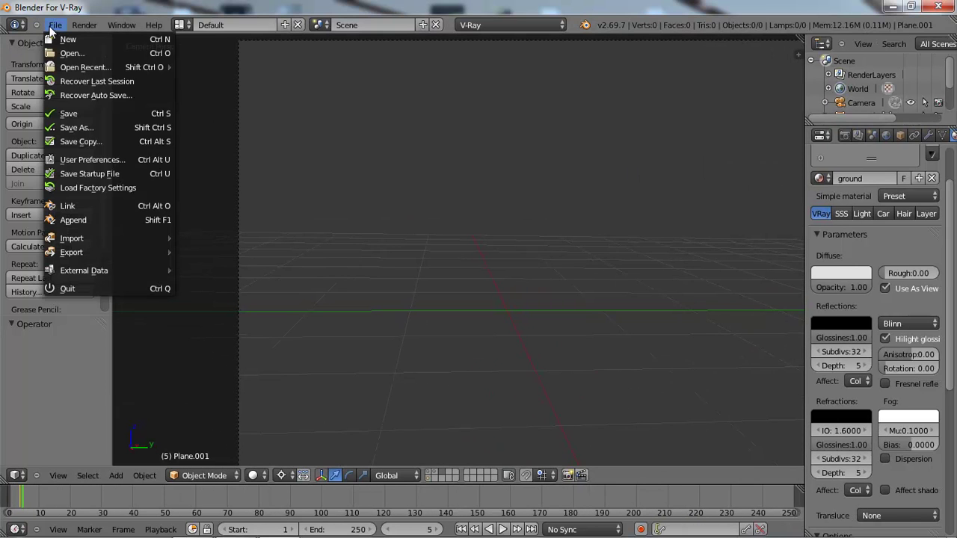
pyautogui.click(88, 188)
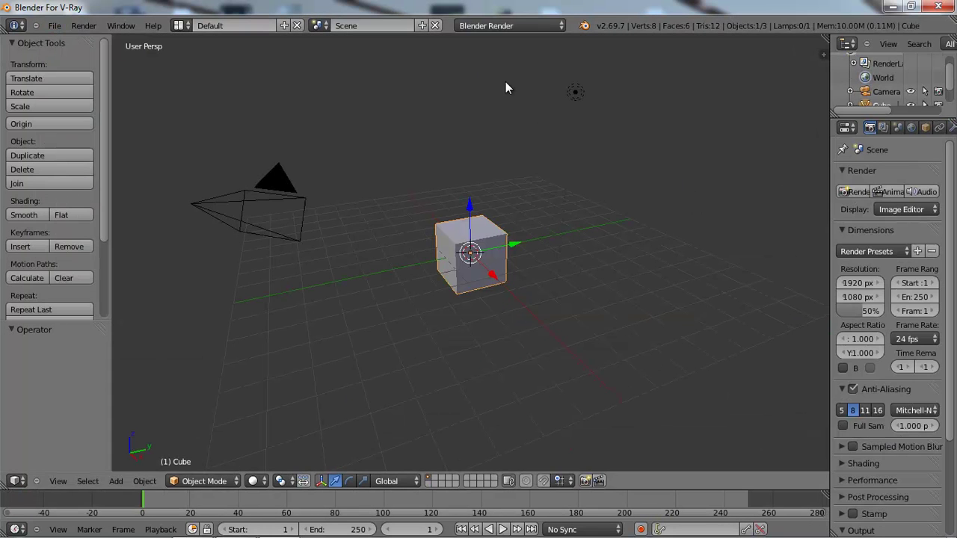
pyautogui.click(504, 27)
pyautogui.click(520, 70)
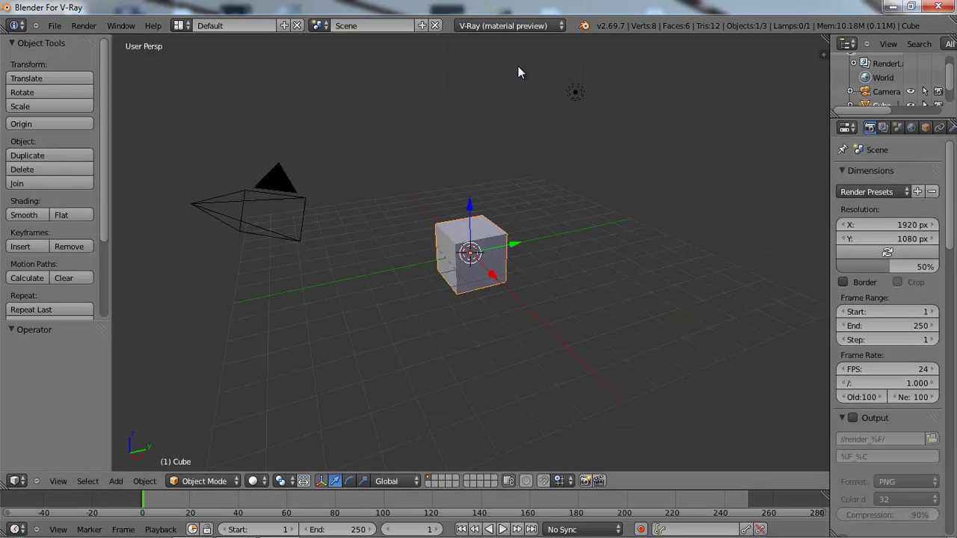
# - Add the dining room image from the desktop as the viewport's background image and show it in the camera view
pyautogui.moveTo(471, 256); pyautogui.dragTo(447, 264, button='middle')
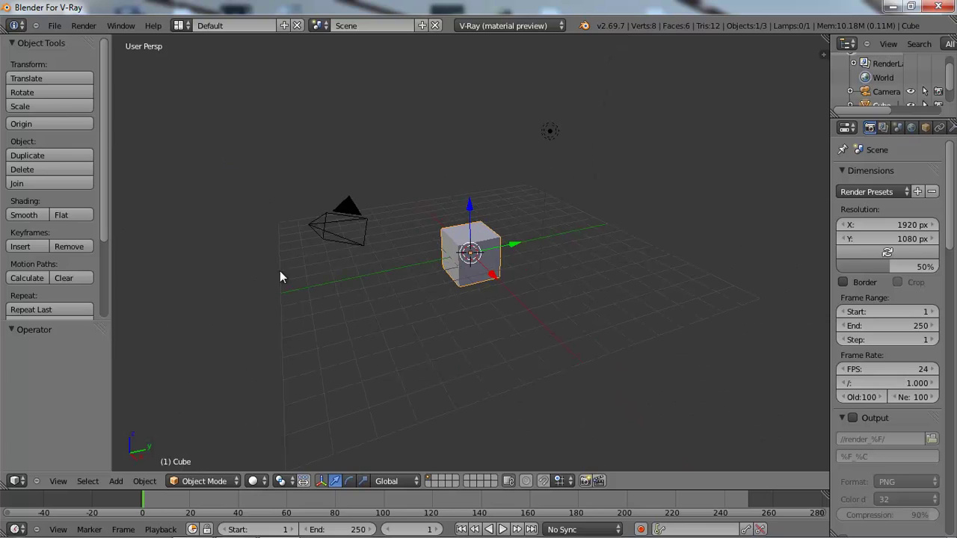
pyautogui.click(895, 7)
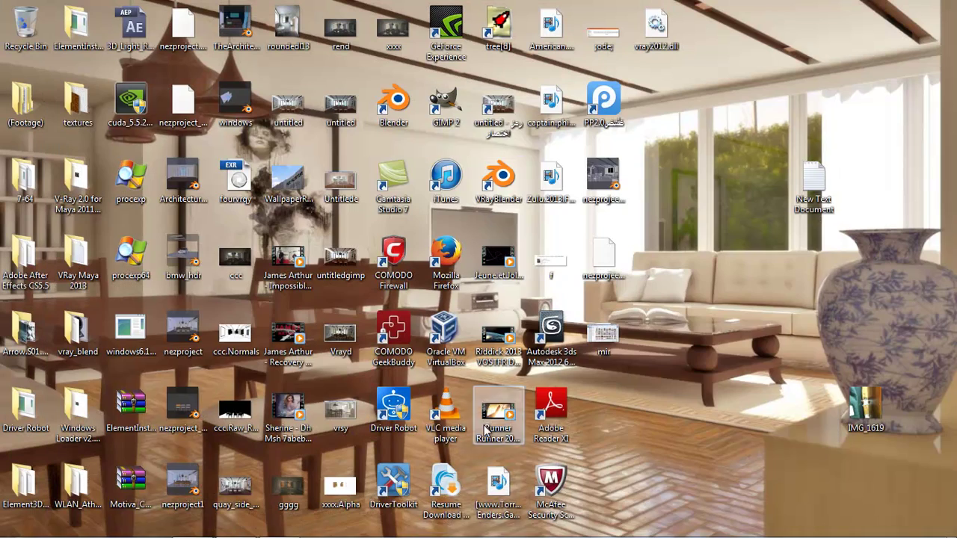
pyautogui.click(278, 528)
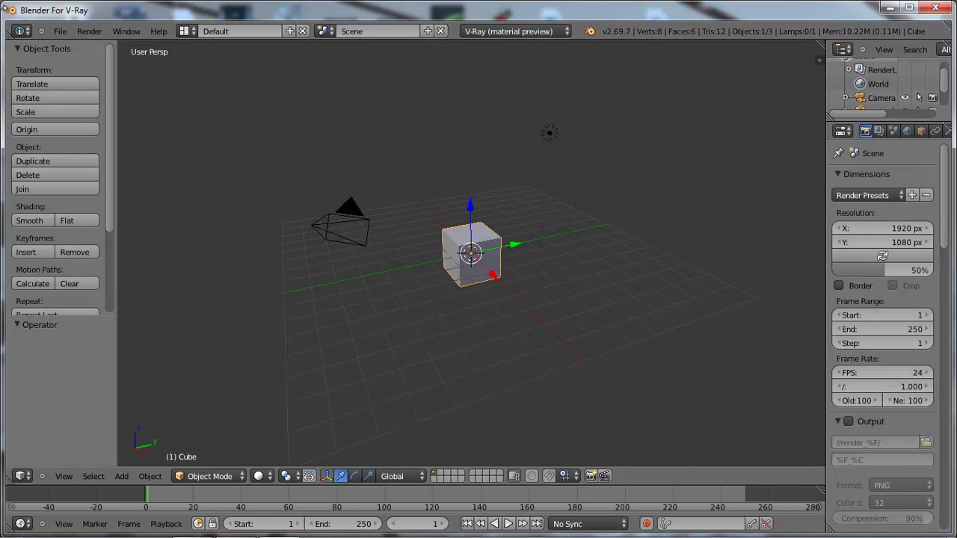
pyautogui.moveTo(4, 7); pyautogui.dragTo(345, 30)
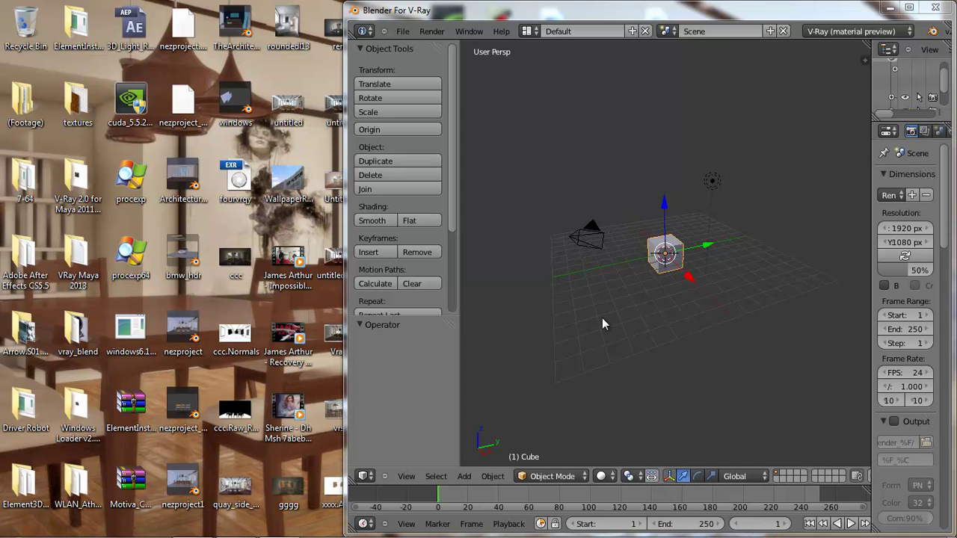
pyautogui.doubleClick(797, 10)
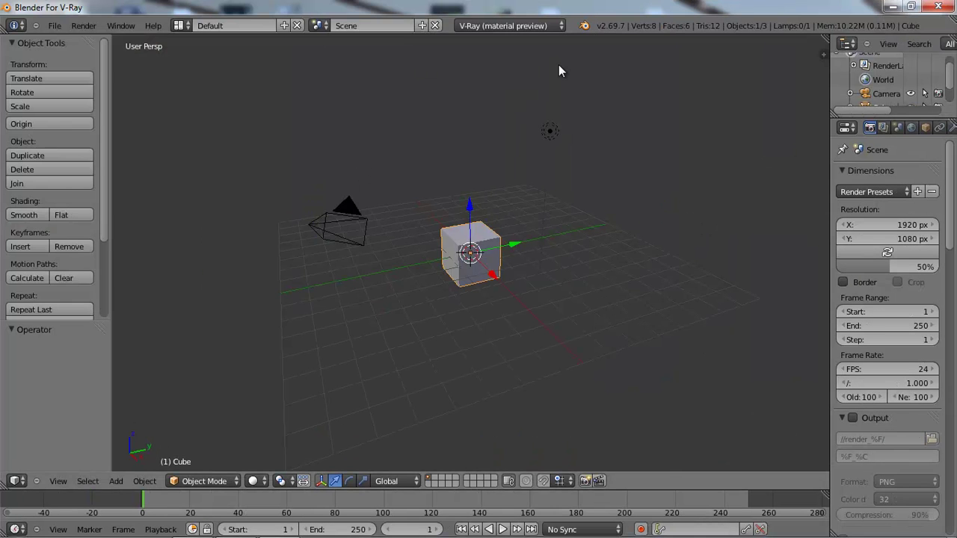
pyautogui.press('KP_0')
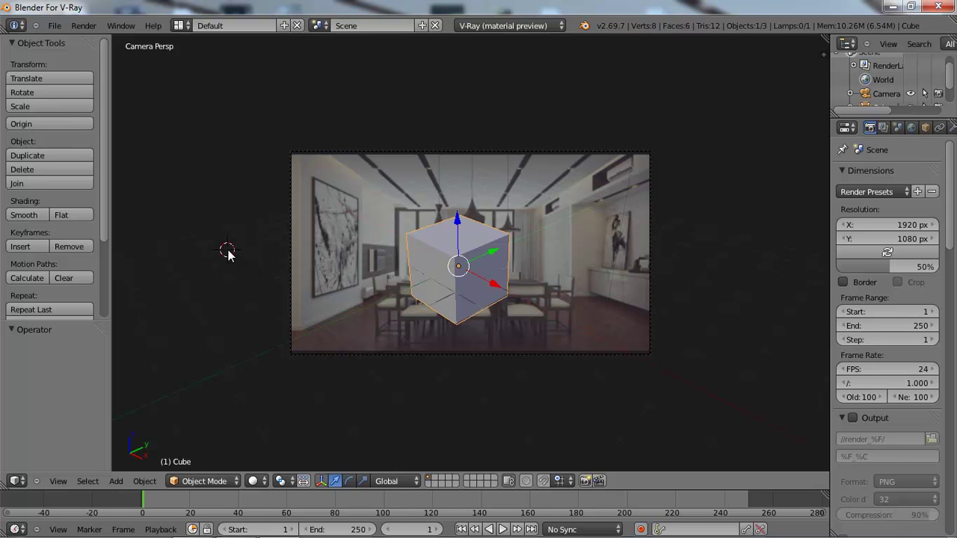
# - In the user preferences, enable Emulate 3 Button Mouse and Emulate Numpad for input
pyautogui.click(54, 25)
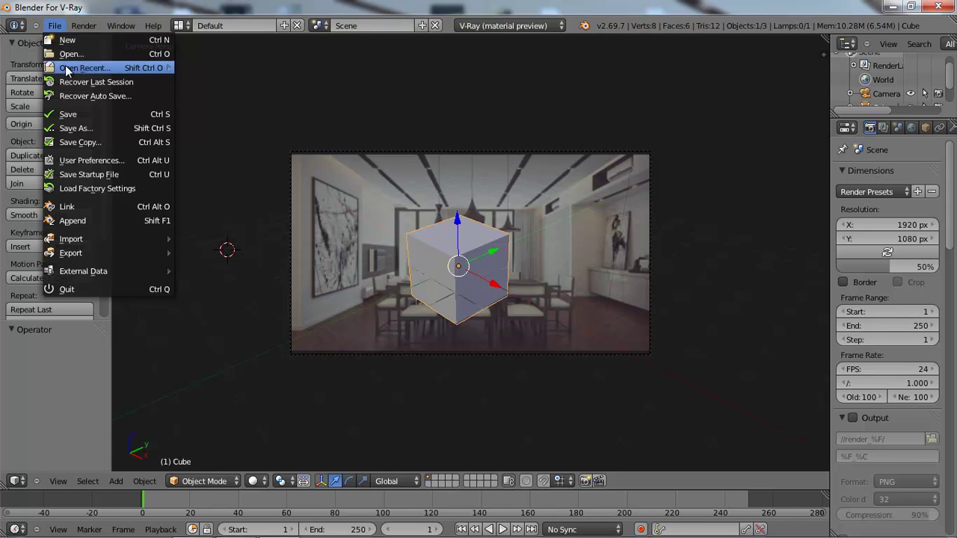
pyautogui.click(89, 160)
pyautogui.click(201, 35)
pyautogui.click(35, 109)
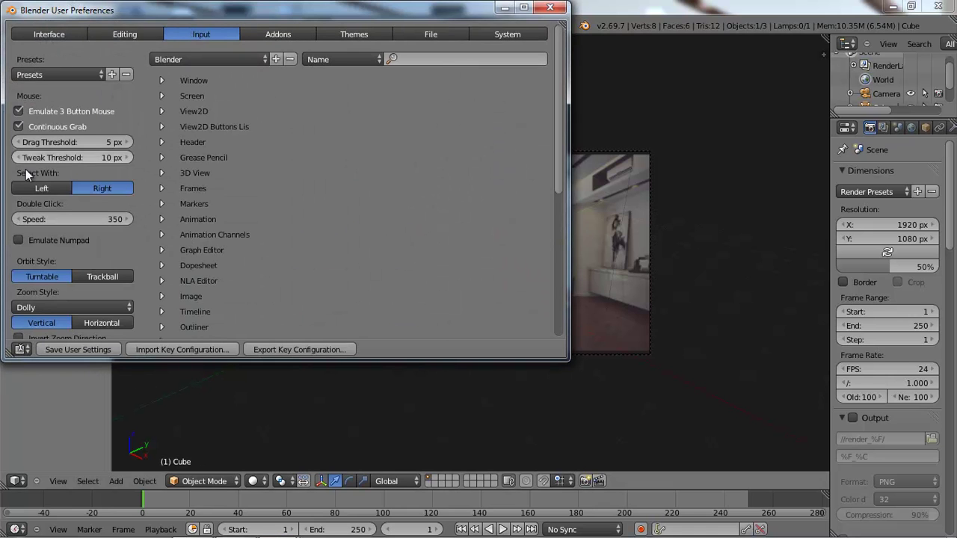
pyautogui.click(18, 240)
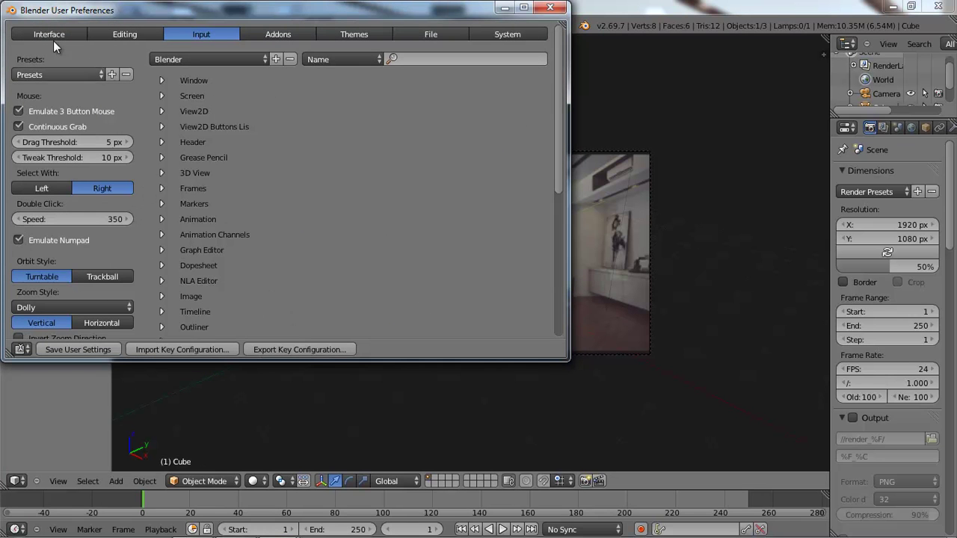
# - Find the add-on with the search "scr", enable 3D View: Screencast Keys, and close the preferences
pyautogui.click(265, 33)
pyautogui.click(60, 61)
pyautogui.write('scr')
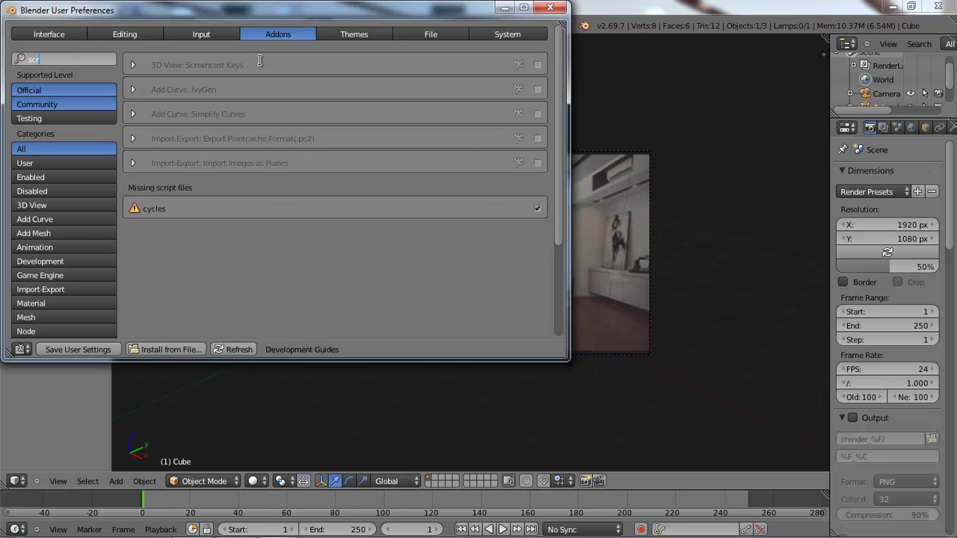
pyautogui.click(539, 66)
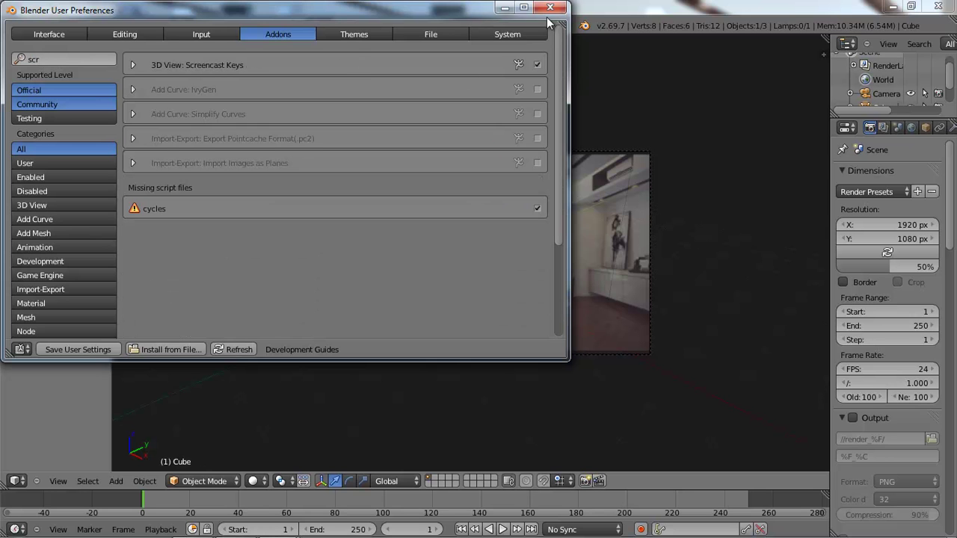
pyautogui.click(550, 7)
# - Start the Screencast Keys display in the 3D viewport
pyautogui.press('n')
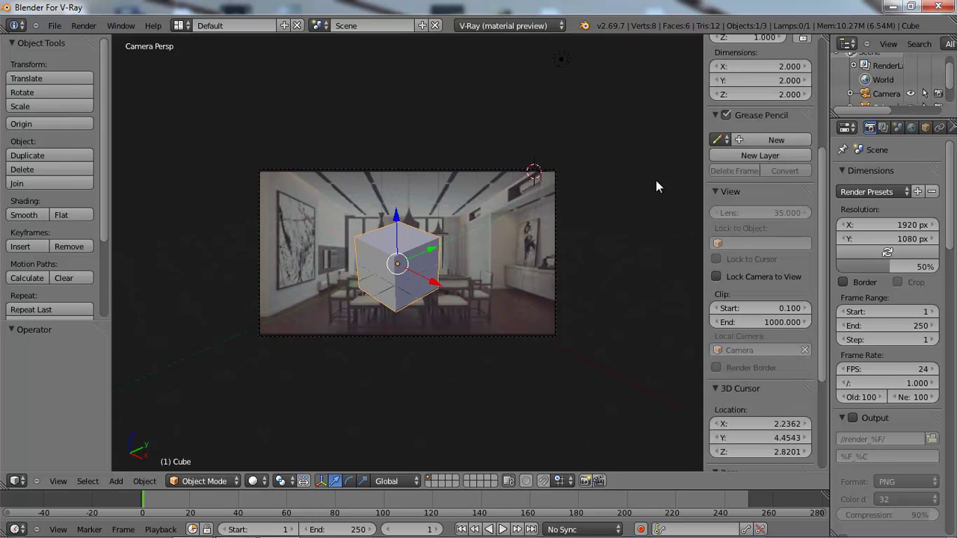
pyautogui.scroll(-1, 833, 357)
pyautogui.scroll(-5, 771, 350)
pyautogui.click(761, 459)
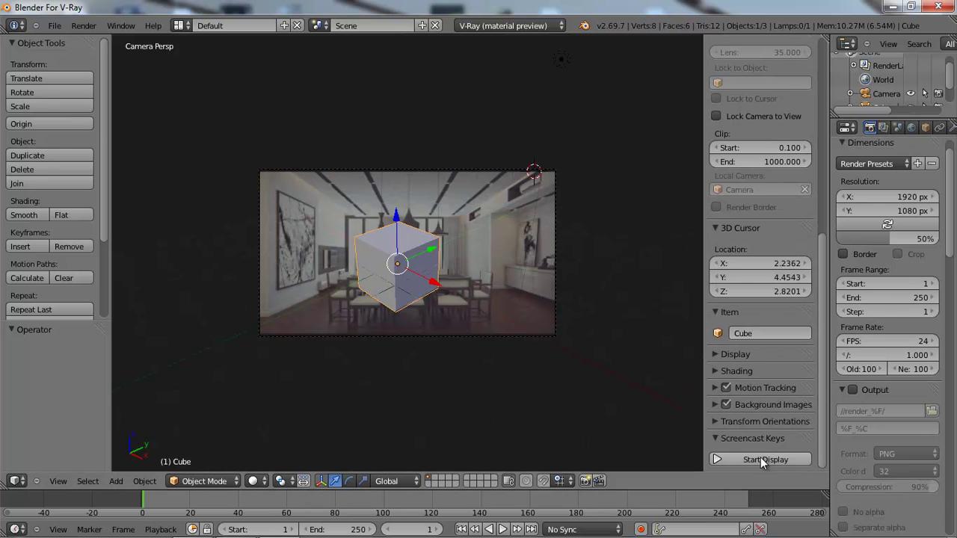
pyautogui.click(440, 353)
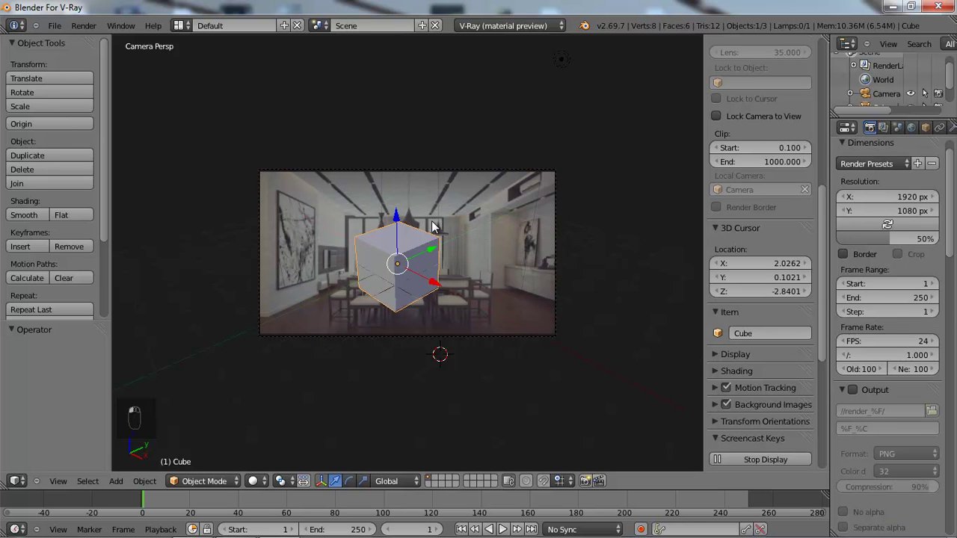
# - Switch the viewport to the front orthographic view and hide the properties sidebar
pyautogui.scroll(2, 433, 224)
pyautogui.press('KP_1')
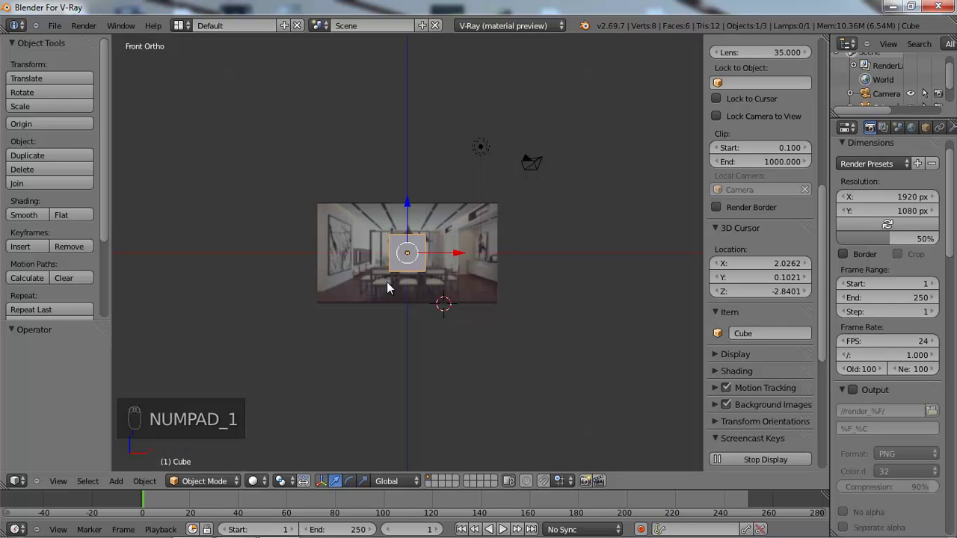
pyautogui.scroll(3, 387, 282)
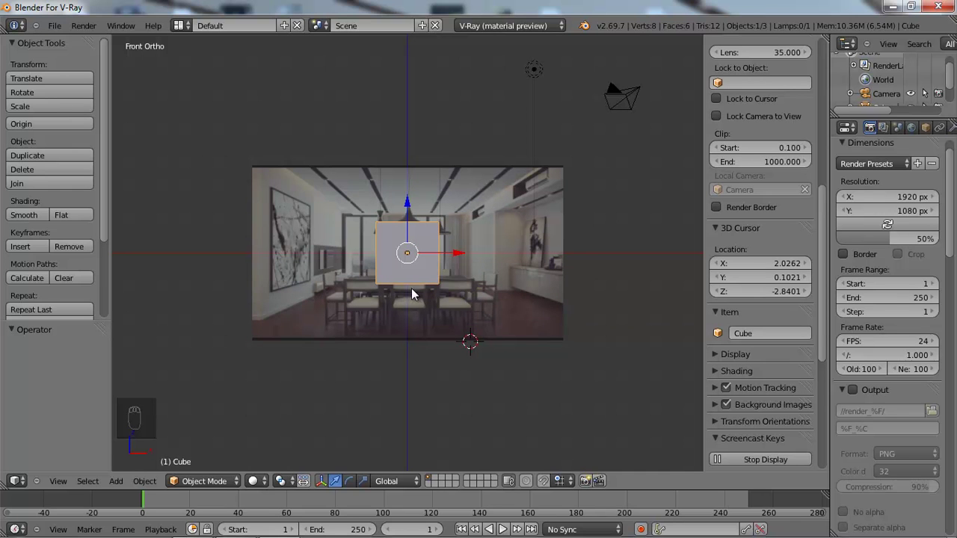
pyautogui.scroll(4, 411, 288)
pyautogui.press('n')
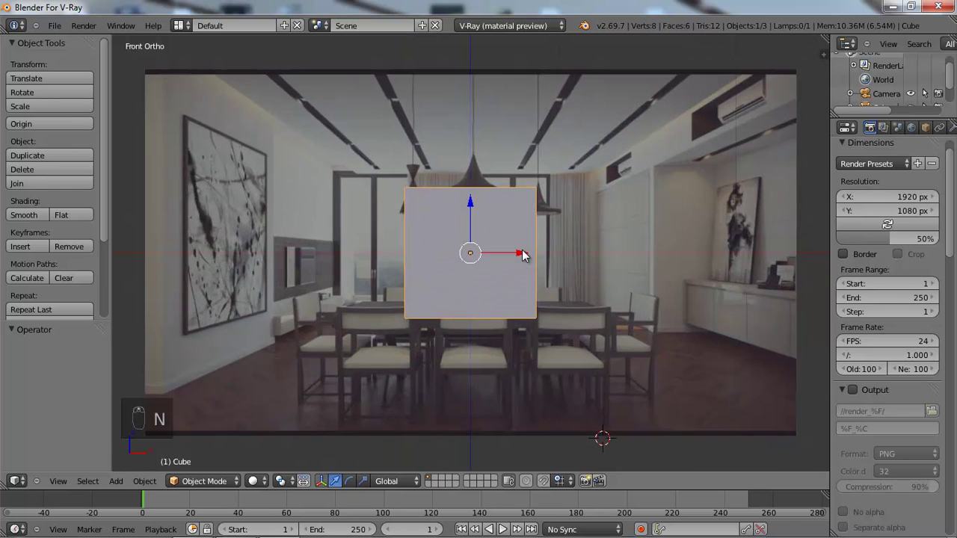
# - Hide the tool shelf, raise the cube slightly along the Z axis, and hide the cube
pyautogui.press('y')
pyautogui.click(479, 218)
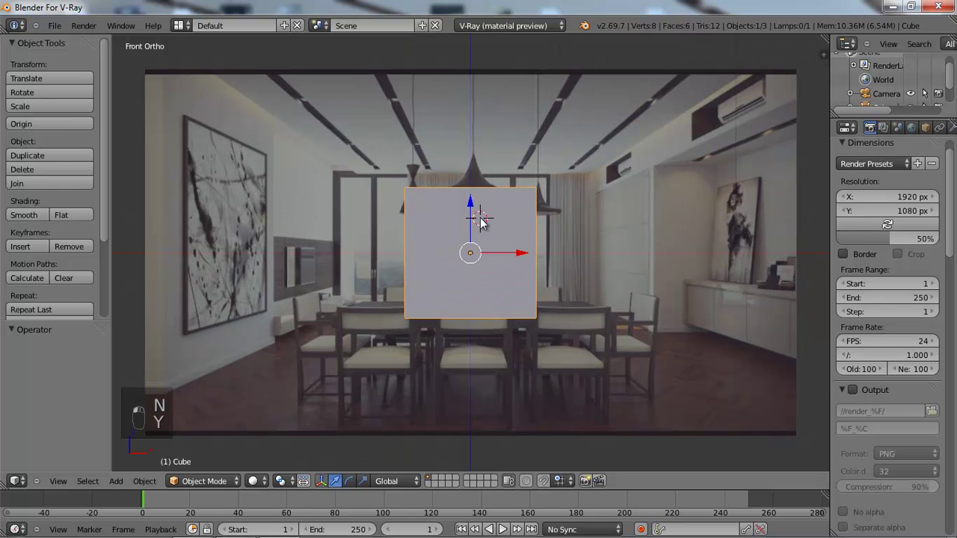
pyautogui.press('t')
pyautogui.scroll(-3, 369, 314)
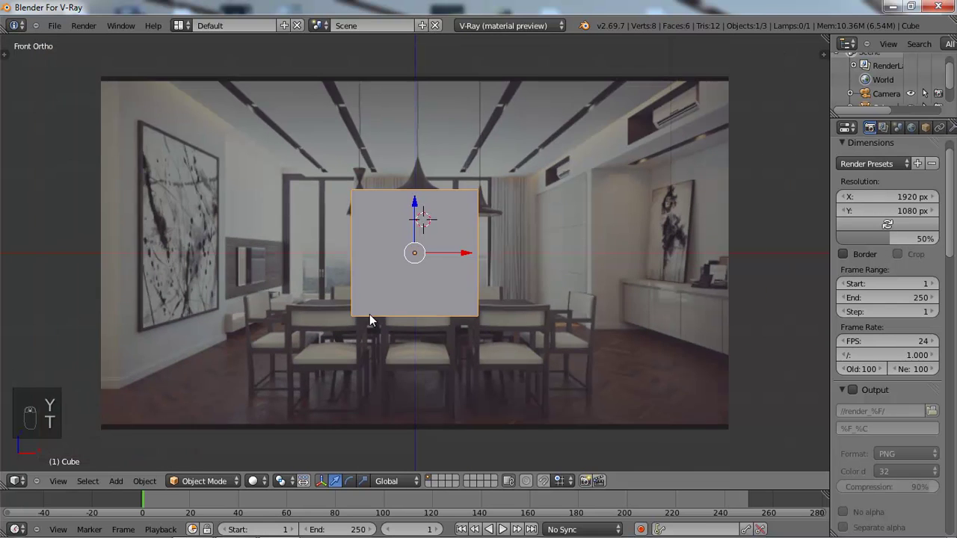
pyautogui.moveTo(415, 232)
pyautogui.mouseDown()
pyautogui.moveTo(417, 188)
pyautogui.moveTo(423, 218)
pyautogui.mouseUp()
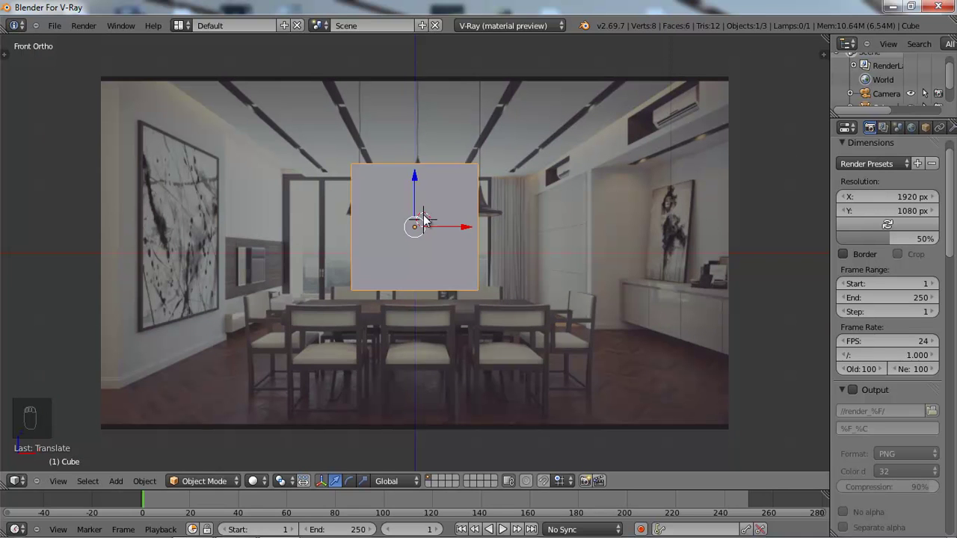
pyautogui.press('h')
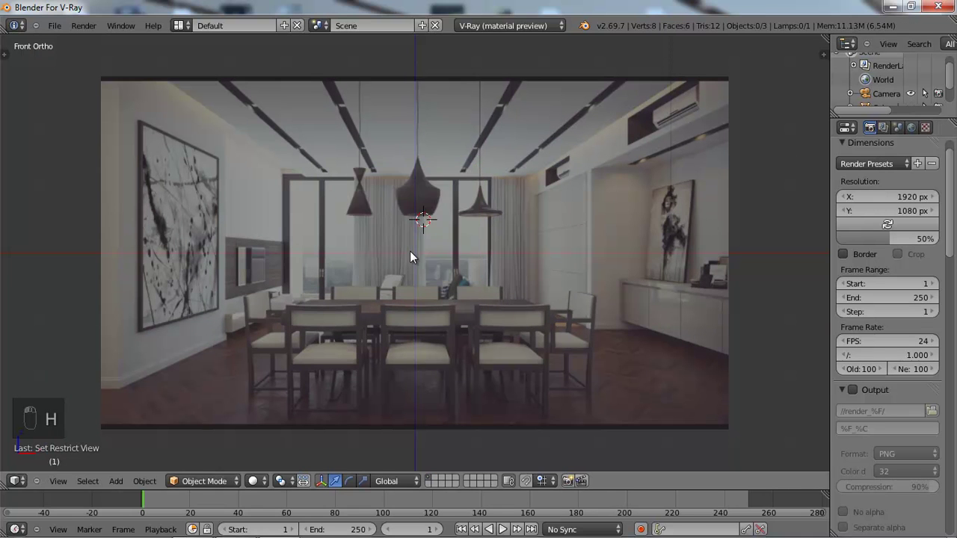
# - Set the dining room background image's opacity to about 0.831
pyautogui.press('n')
pyautogui.scroll(5, 747, 311)
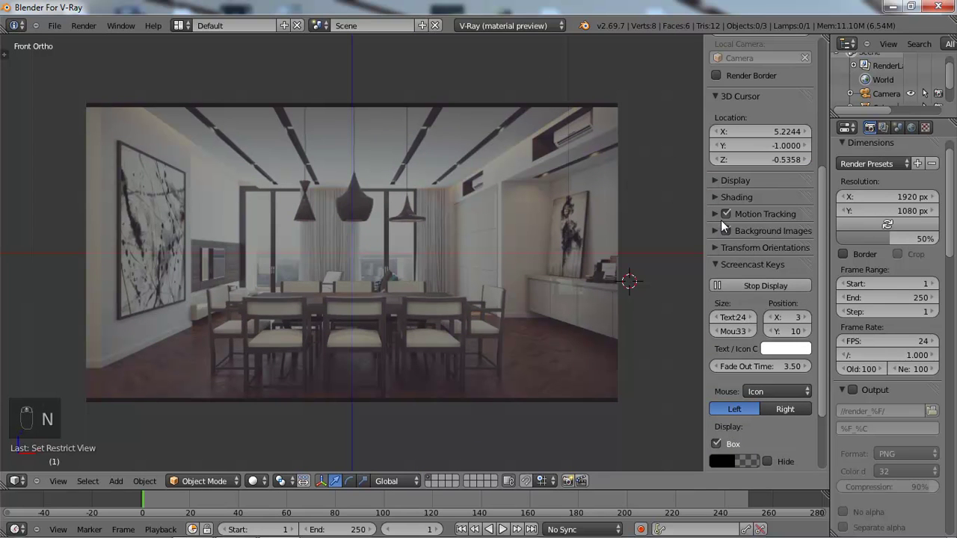
pyautogui.click(720, 231)
pyautogui.scroll(-3, 744, 299)
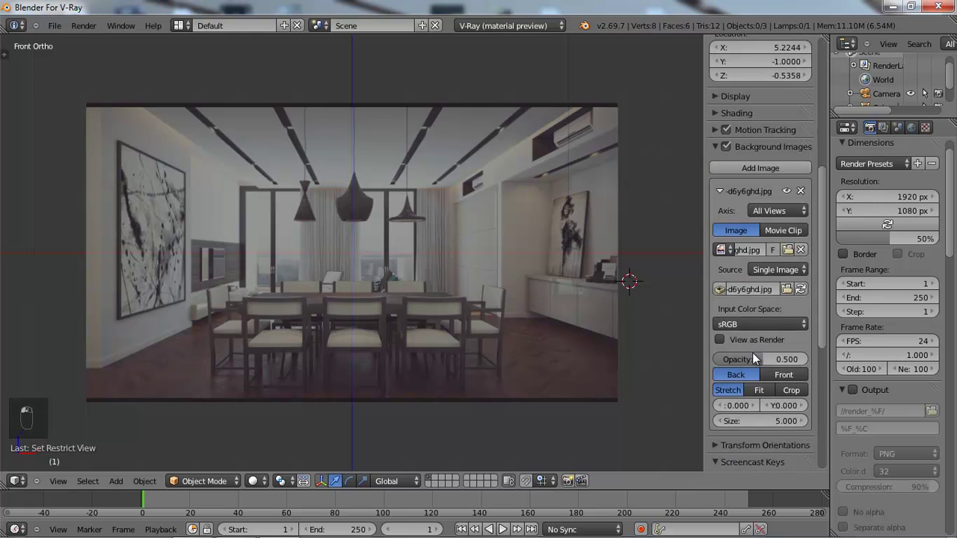
pyautogui.moveTo(750, 356); pyautogui.dragTo(780, 374)
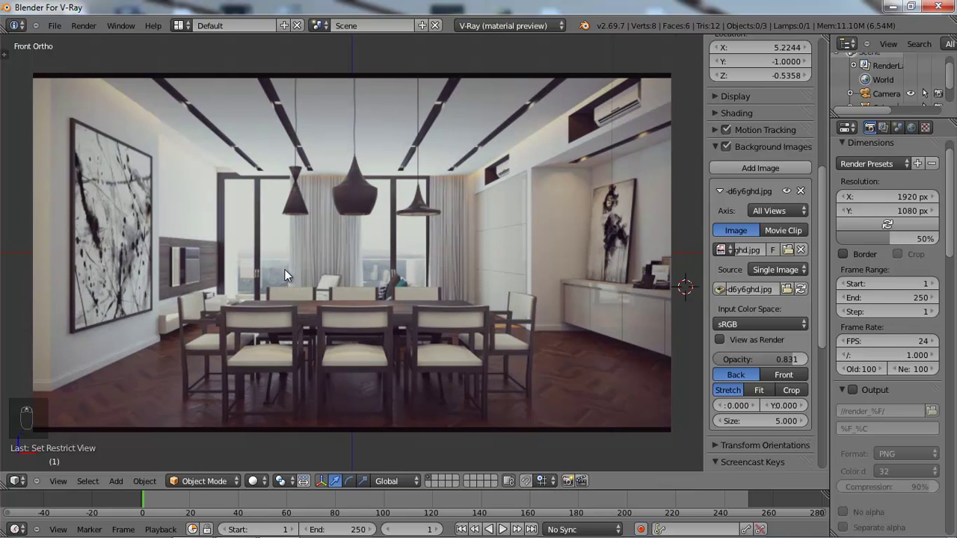
# - Align the camera to the front view and look through it
pyautogui.scroll(-4, 301, 294)
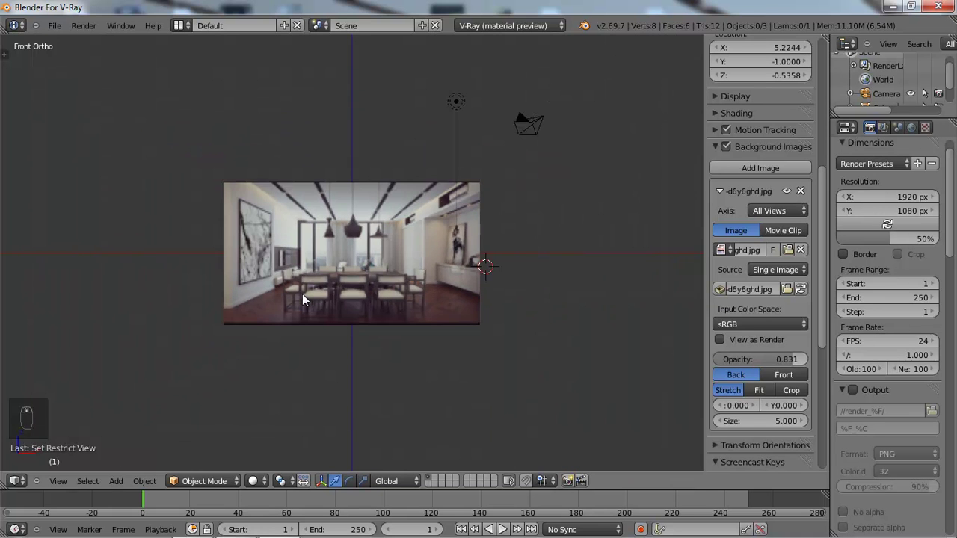
pyautogui.press('KP_1')
pyautogui.click(351, 260)
pyautogui.press('KP_1')
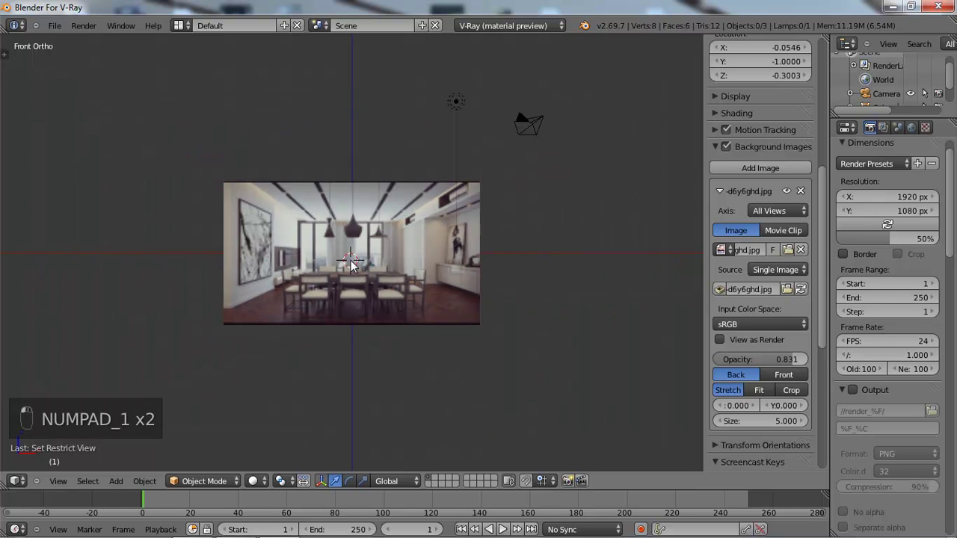
pyautogui.scroll(2, 347, 276)
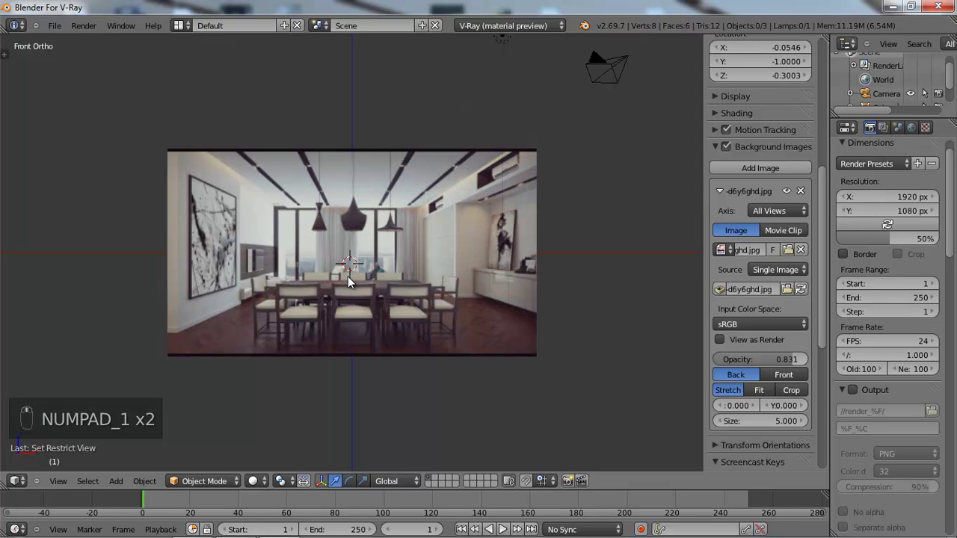
pyautogui.press('ctrl+alt+KP_0')
pyautogui.scroll(-5, 356, 274)
pyautogui.moveTo(357, 274); pyautogui.dragTo(273, 292, button='middle')
pyautogui.press('KP_0')
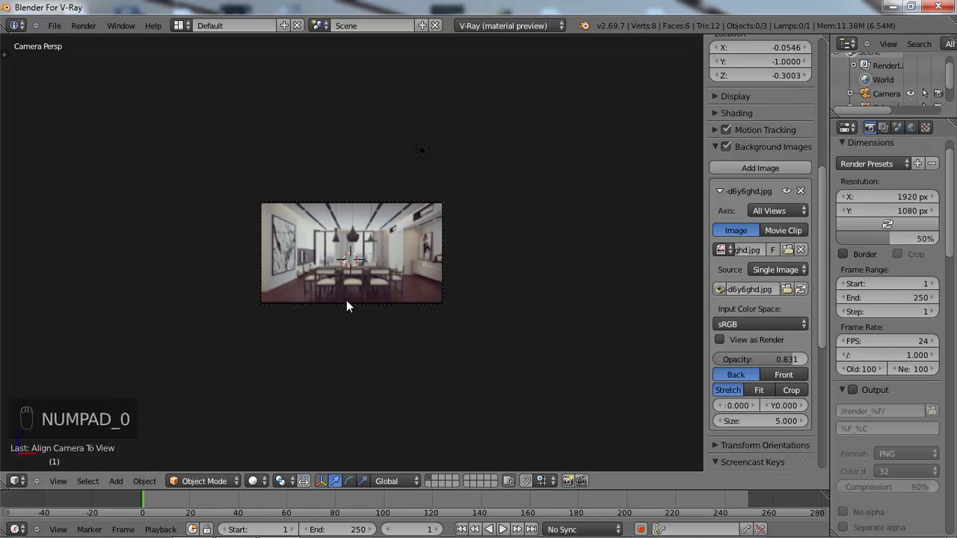
# - Select the camera by its frame and move it up about 0.87 units
pyautogui.press('g')
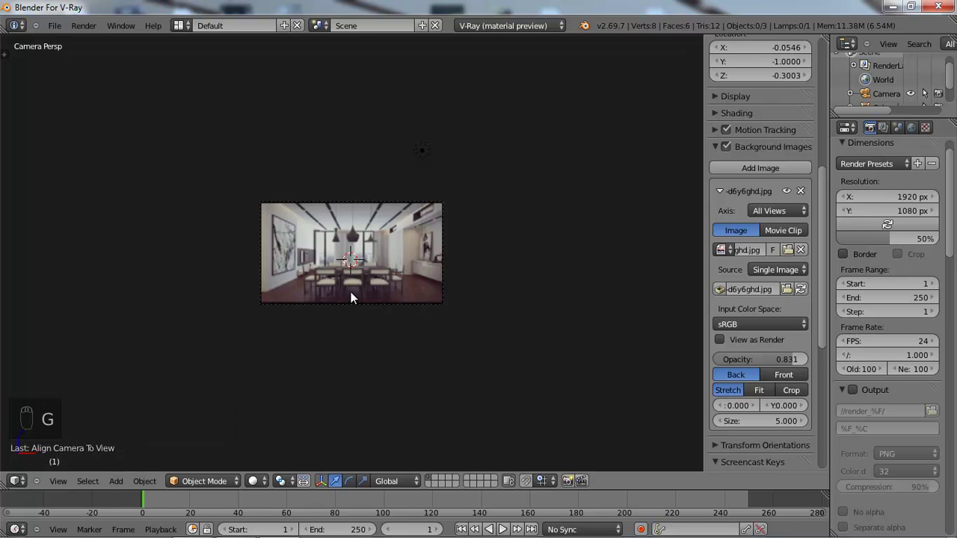
pyautogui.rightClick(351, 204)
pyautogui.press('g')
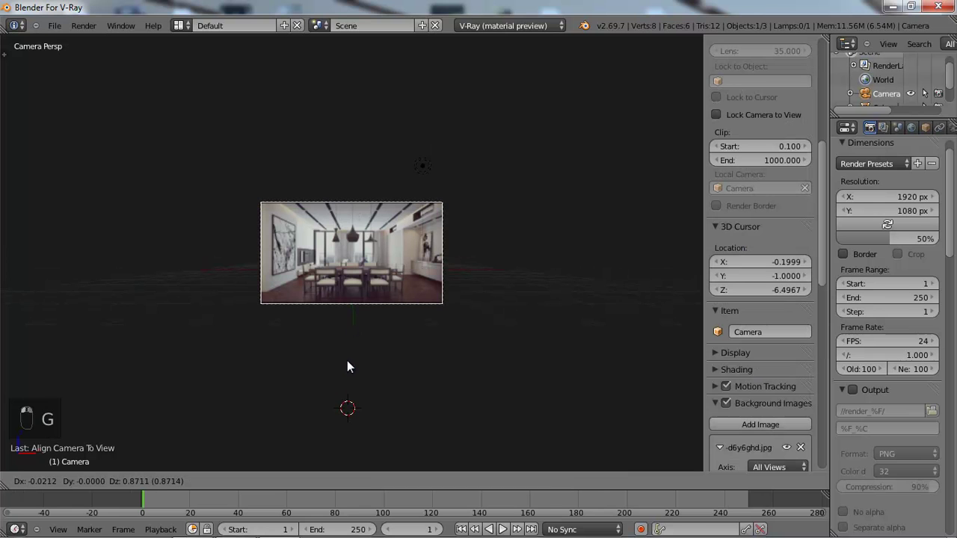
pyautogui.click(347, 360)
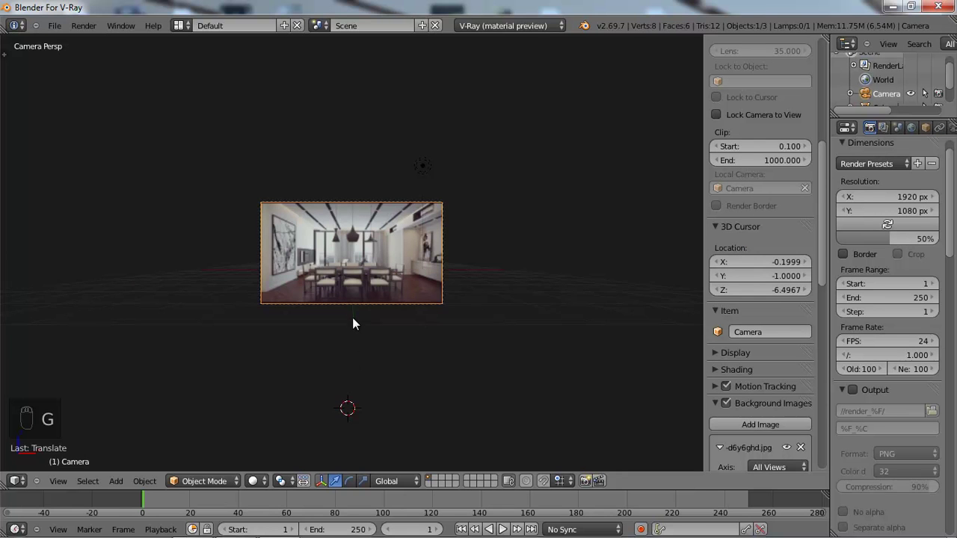
pyautogui.scroll(5, 352, 317)
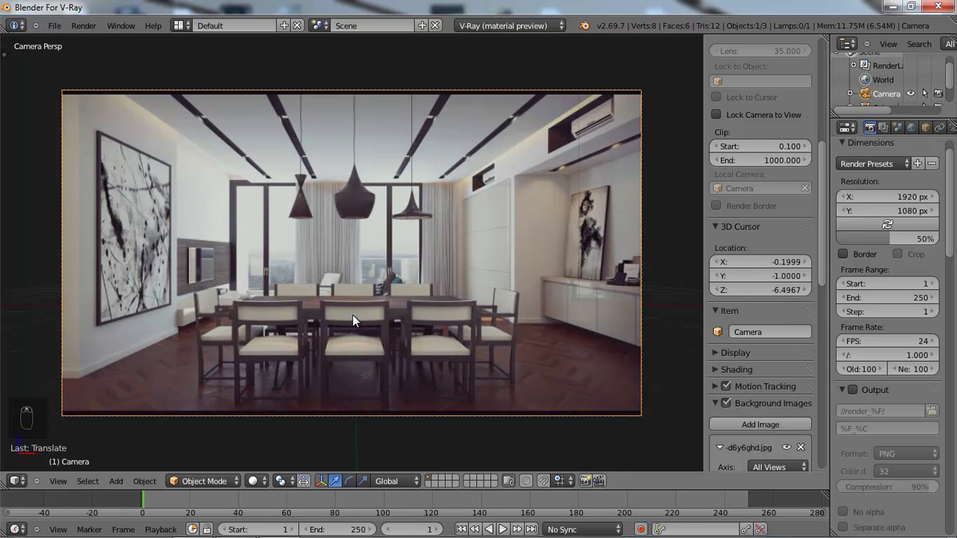
# - Unhide the cube, select only the cube, and display it in wireframe
pyautogui.click(353, 315)
pyautogui.hotkey('alt', 'h')
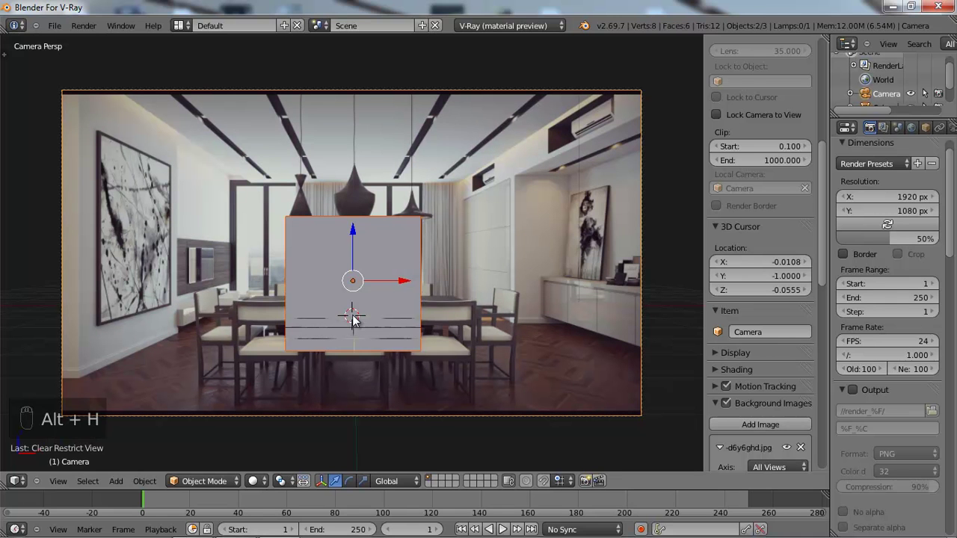
pyautogui.rightClick(361, 242)
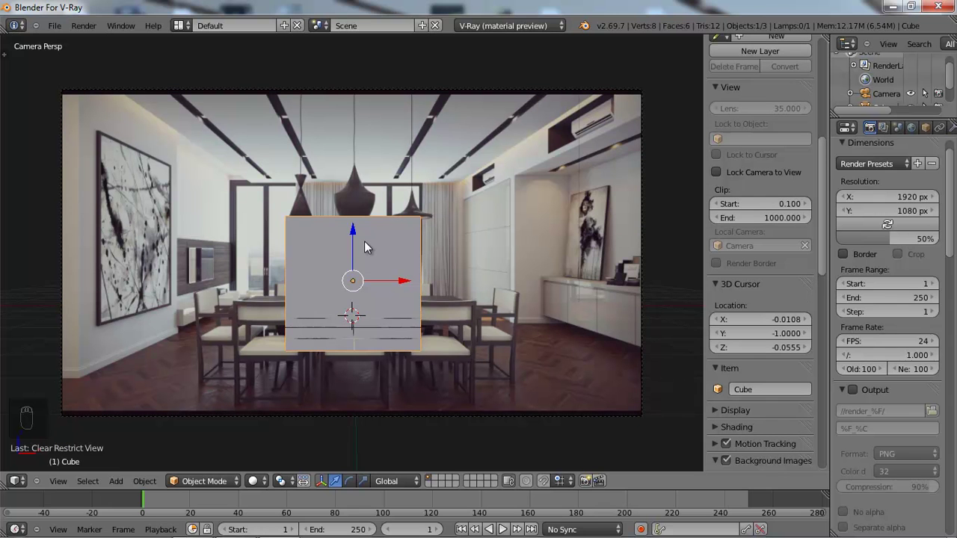
pyautogui.press('z')
# - Scale the cube up by about 1.45 and raise it about 0.26 units to match the room's back wall
pyautogui.press('s')
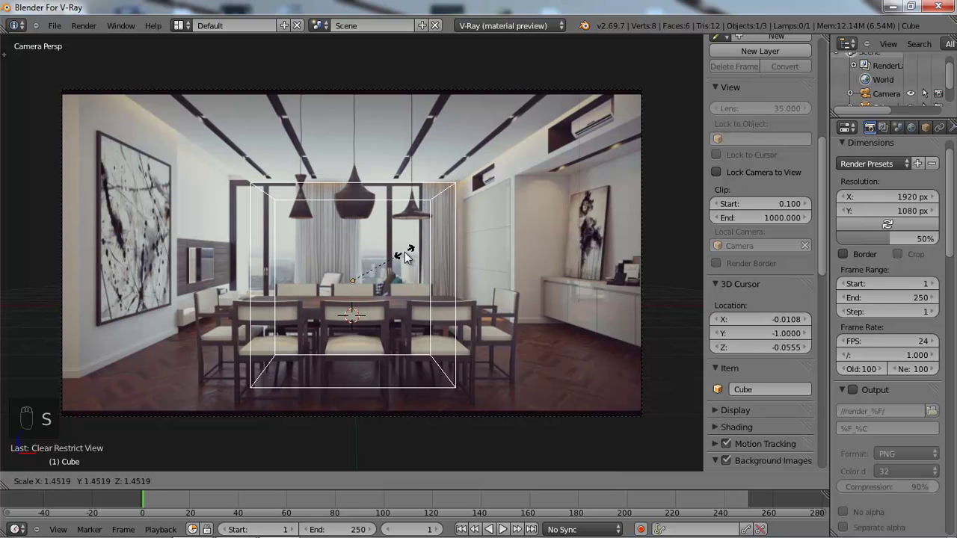
pyautogui.click(405, 256)
pyautogui.moveTo(352, 256); pyautogui.dragTo(350, 234)
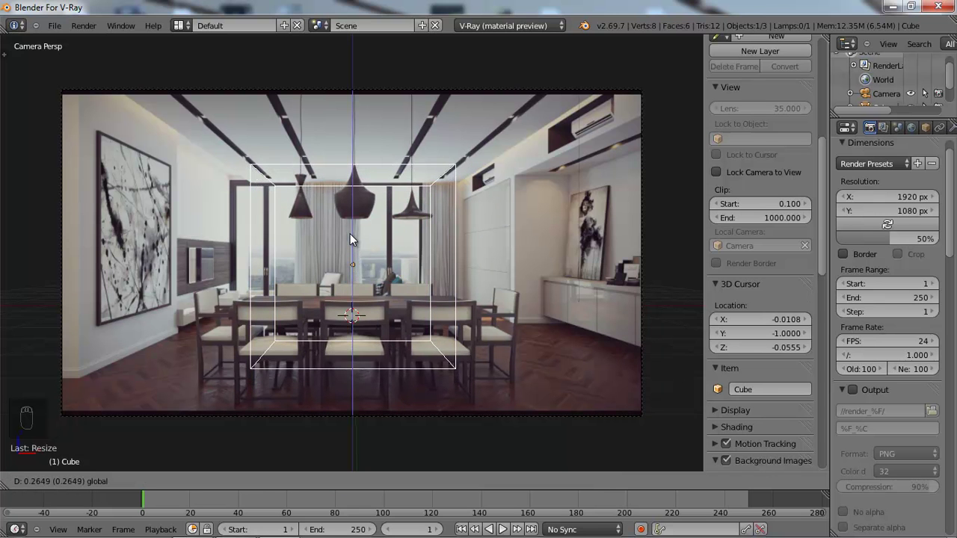
pyautogui.click(351, 232)
pyautogui.scroll(1, 351, 236)
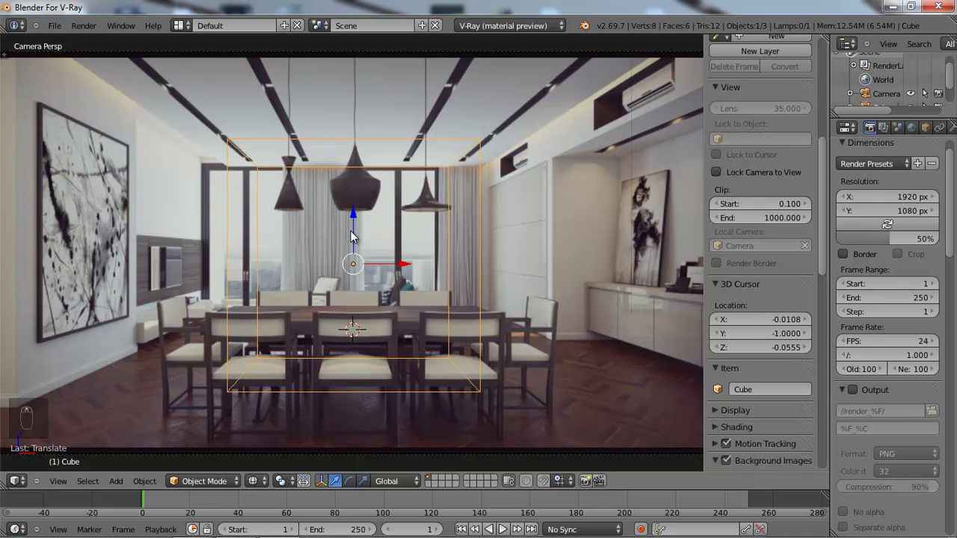
# - In Edit Mode with face selection, move the cube's left face outward along X toward the room's left wall
pyautogui.press('Tab')
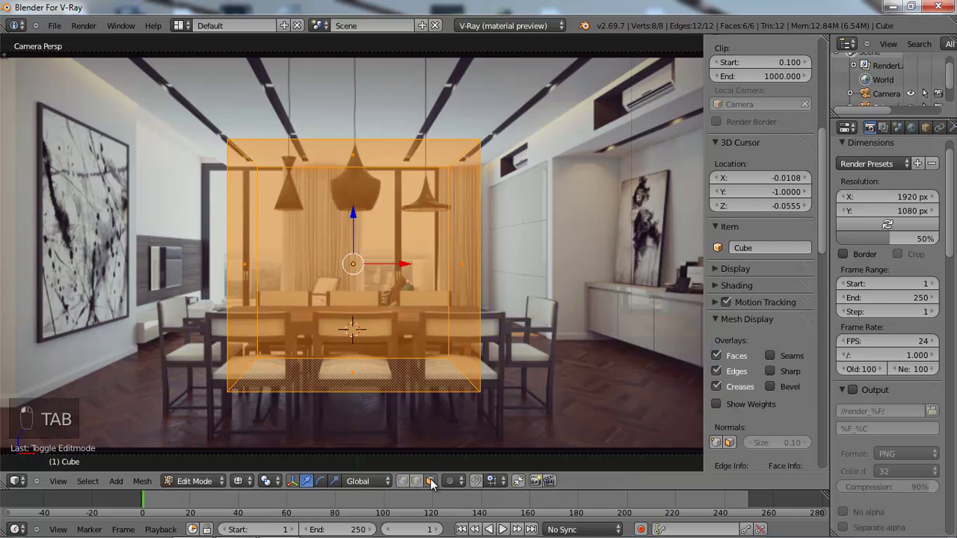
pyautogui.click(431, 483)
pyautogui.rightClick(353, 254)
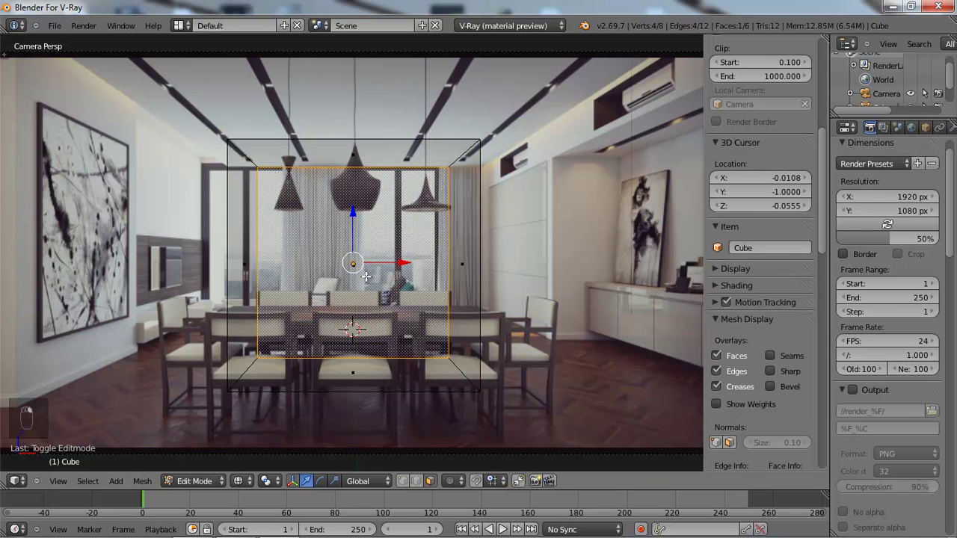
pyautogui.rightClick(242, 241)
pyautogui.moveTo(295, 263); pyautogui.dragTo(145, 244)
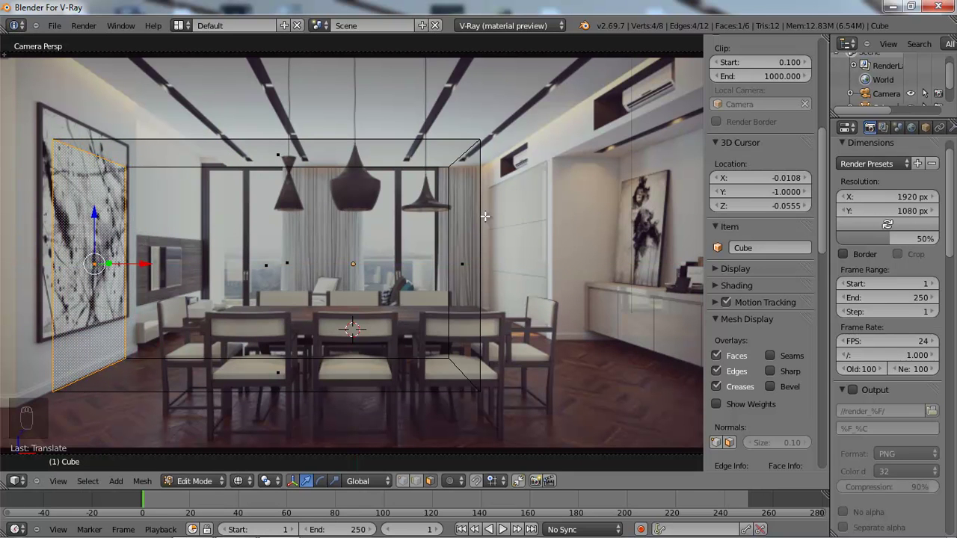
# - Switch to the desktop and open the quay_side image file
pyautogui.click(891, 6)
pyautogui.doubleClick(233, 494)
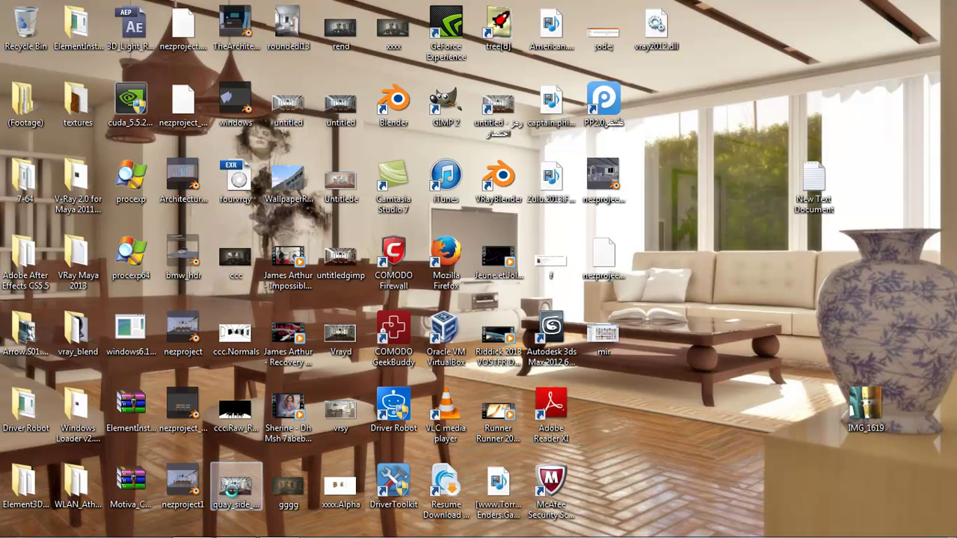
# - Examine the quay_side_dining image's pixel dimensions and detailed file properties, close the properties, and switch back to Blender
pyautogui.rightClick(232, 490)
pyautogui.click(262, 479)
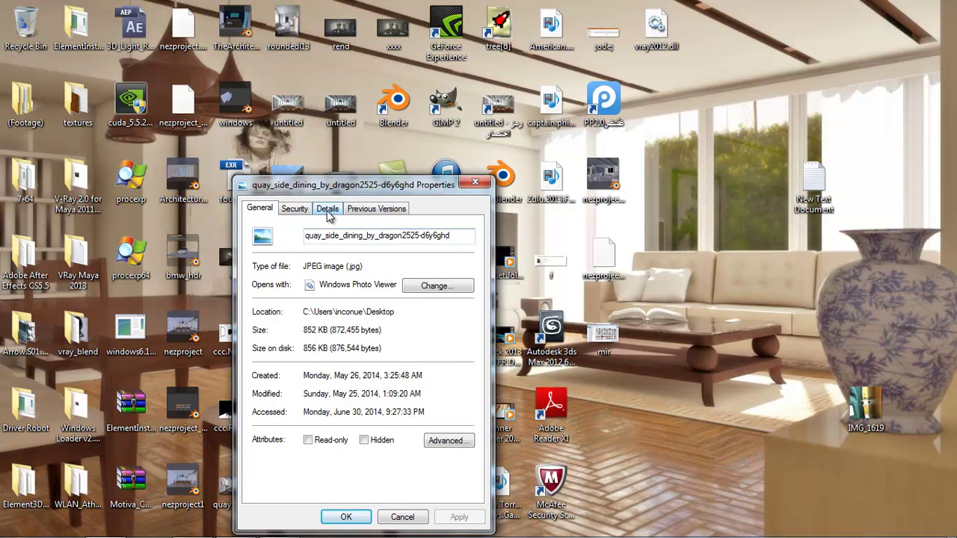
pyautogui.click(333, 209)
pyautogui.moveTo(349, 185); pyautogui.dragTo(344, 86)
pyautogui.scroll(-2, 363, 277)
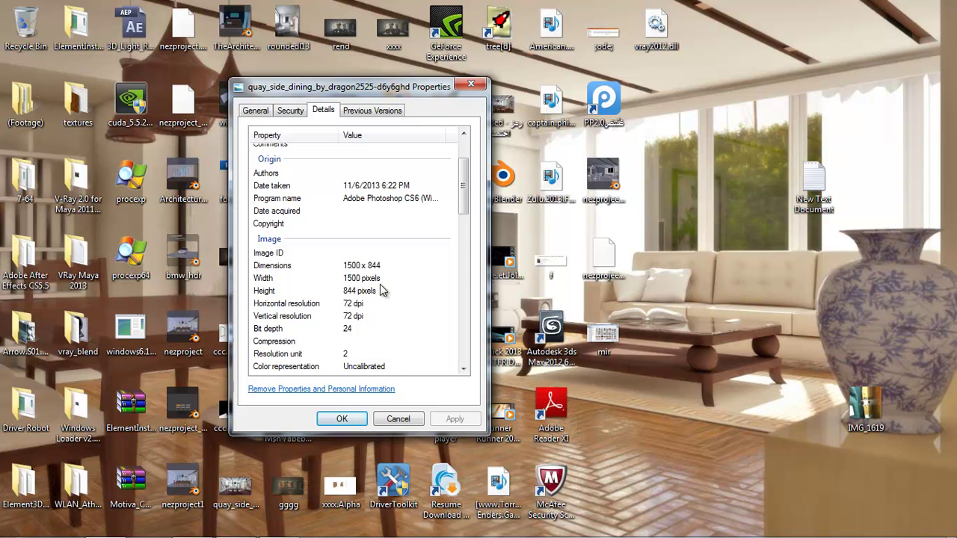
pyautogui.scroll(-3, 370, 292)
pyautogui.scroll(-12, 367, 292)
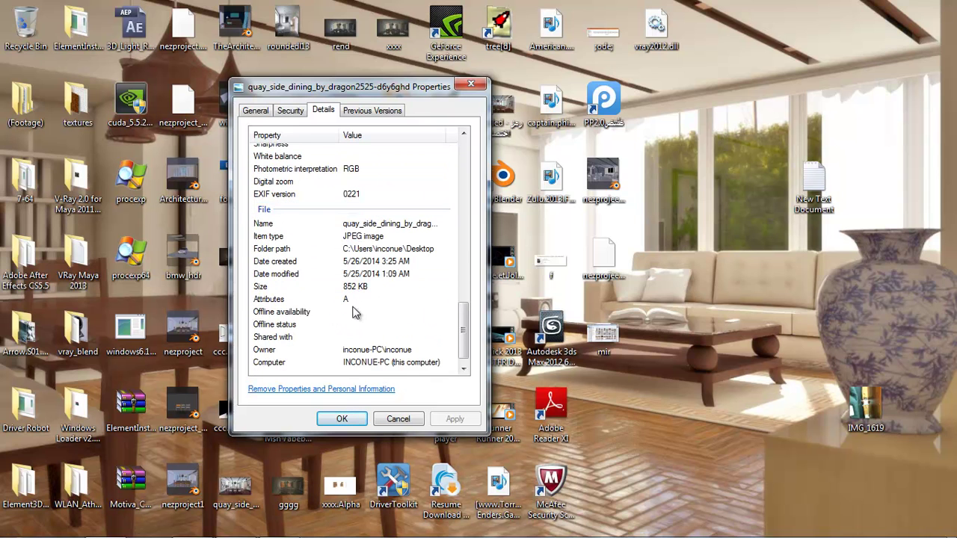
pyautogui.scroll(1, 364, 277)
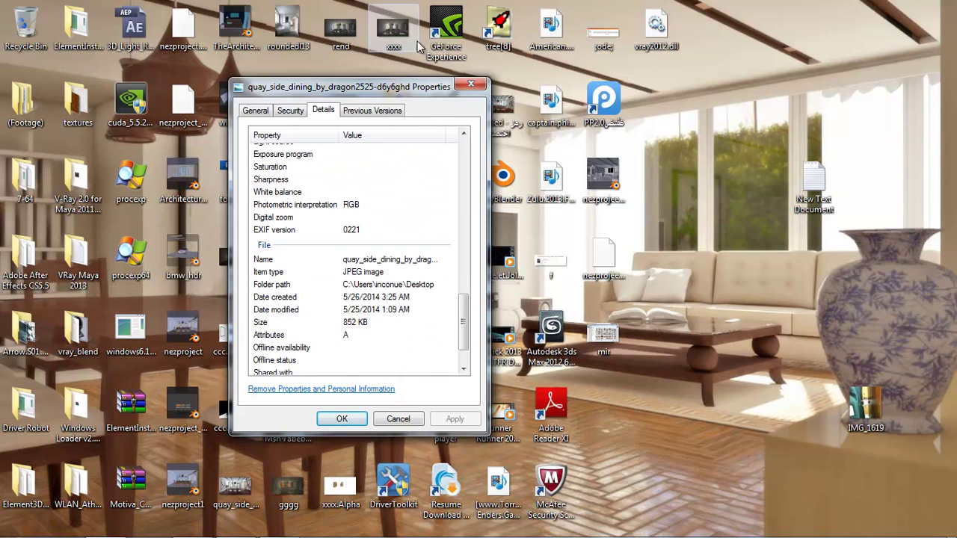
pyautogui.click(471, 87)
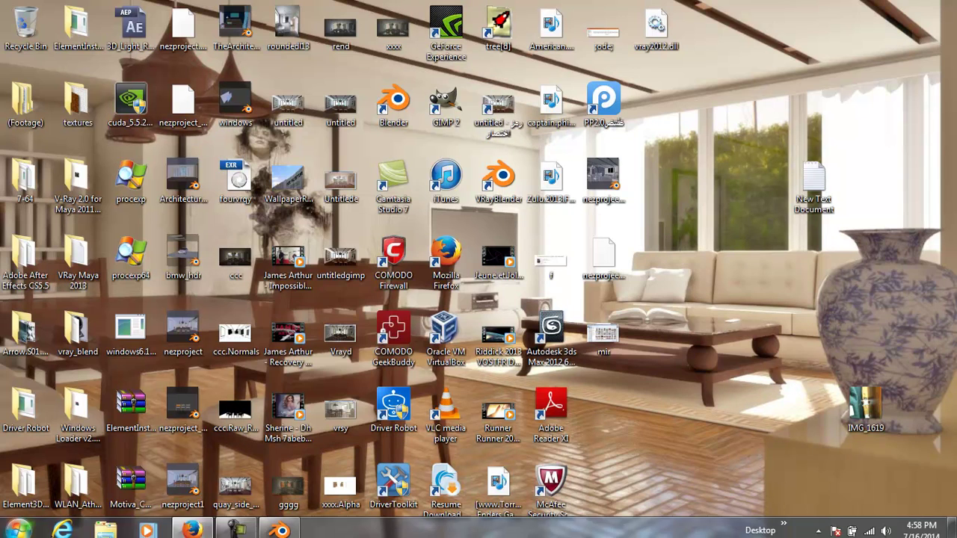
pyautogui.click(280, 525)
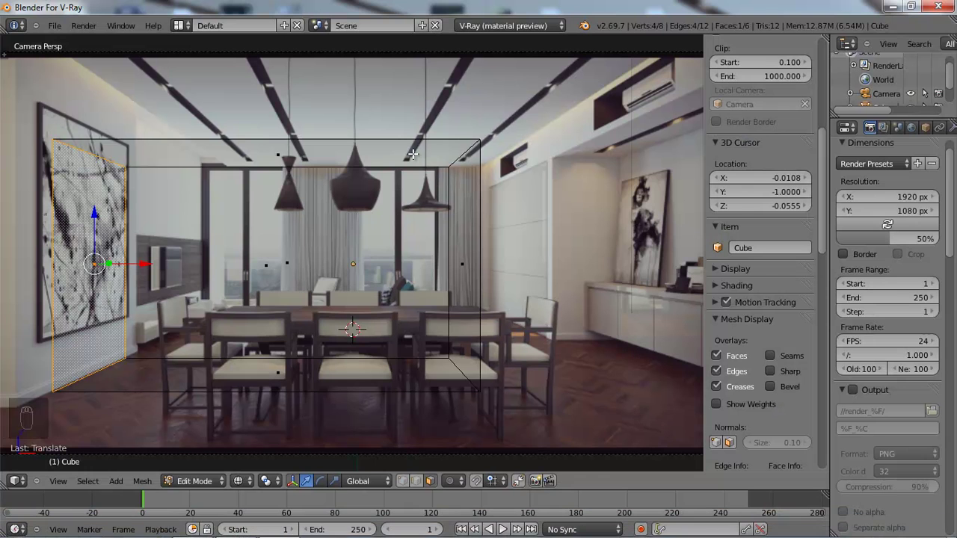
# - Return to Object Mode, select the camera and set its lens angle to 24 millimetres
pyautogui.press('Tab')
pyautogui.rightClick(538, 55)
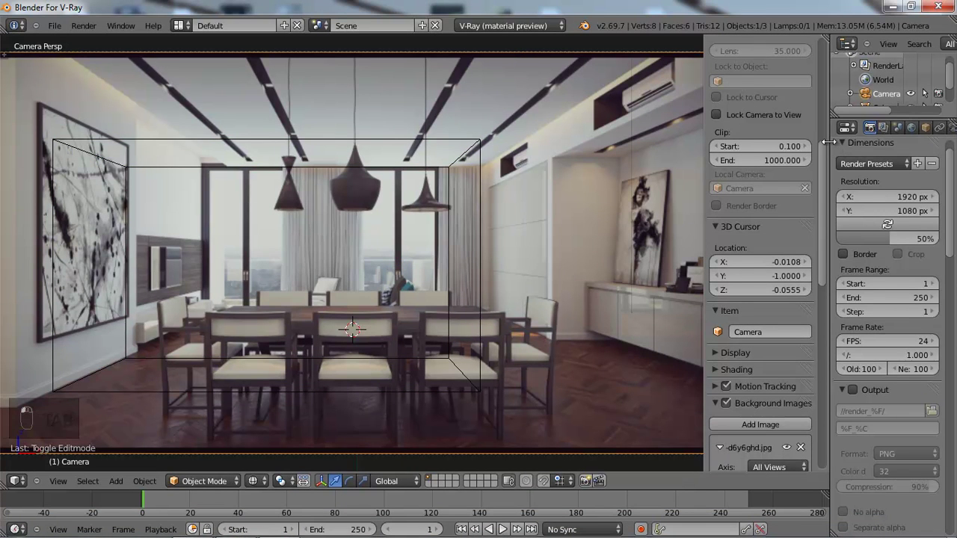
pyautogui.moveTo(831, 141); pyautogui.dragTo(765, 148)
pyautogui.click(886, 128)
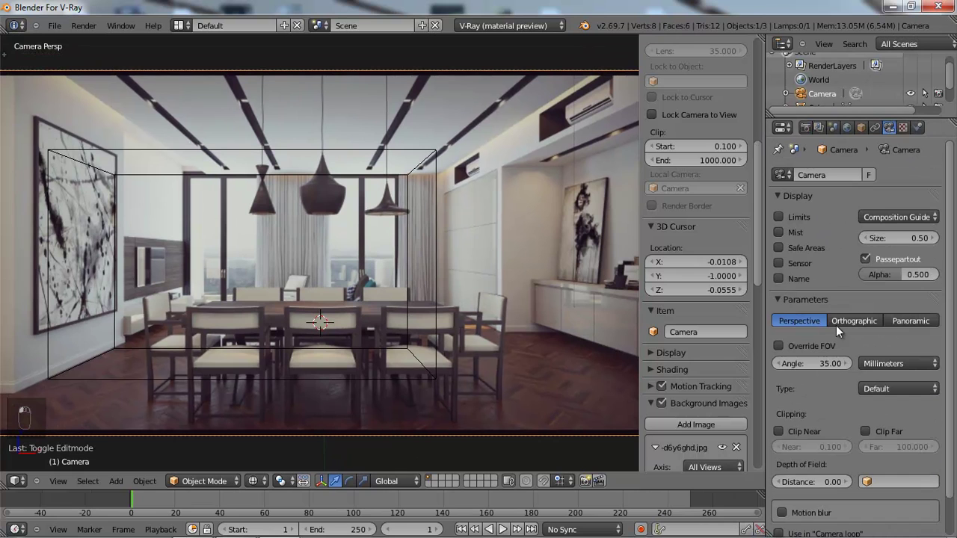
pyautogui.click(828, 365)
pyautogui.write('24')
pyautogui.press('Return')
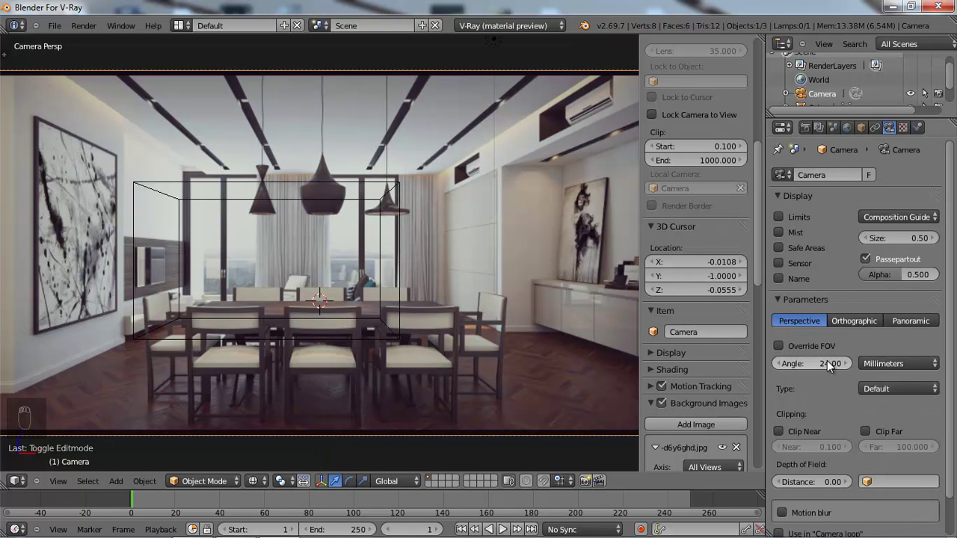
# - Set the render resolution to 1544 × 844 px
pyautogui.click(807, 127)
pyautogui.click(809, 195)
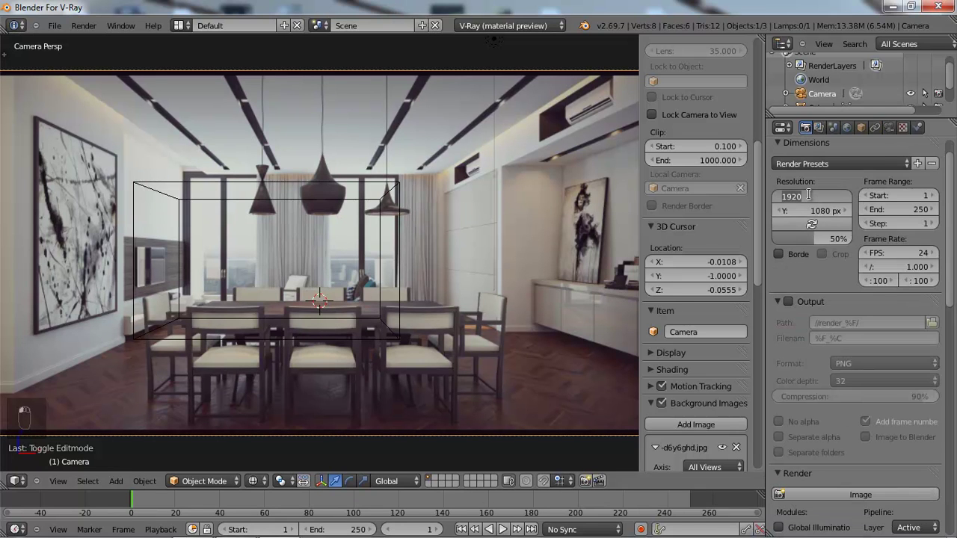
pyautogui.write('1544')
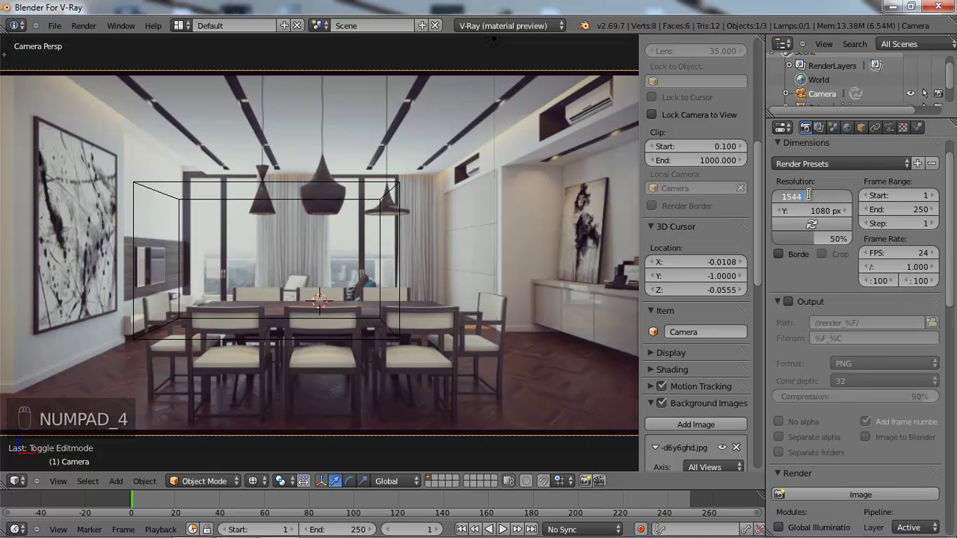
pyautogui.press('Tab')
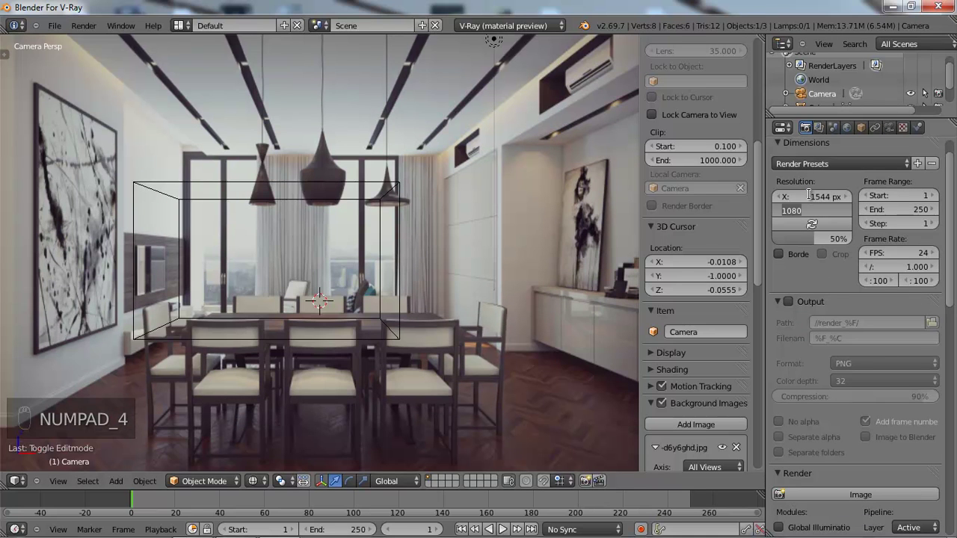
pyautogui.write('844')
pyautogui.press('Return')
# - Check the pixel dimensions of the dining room reference image in its desktop file properties, then return to Blender
pyautogui.moveTo(183, 527)
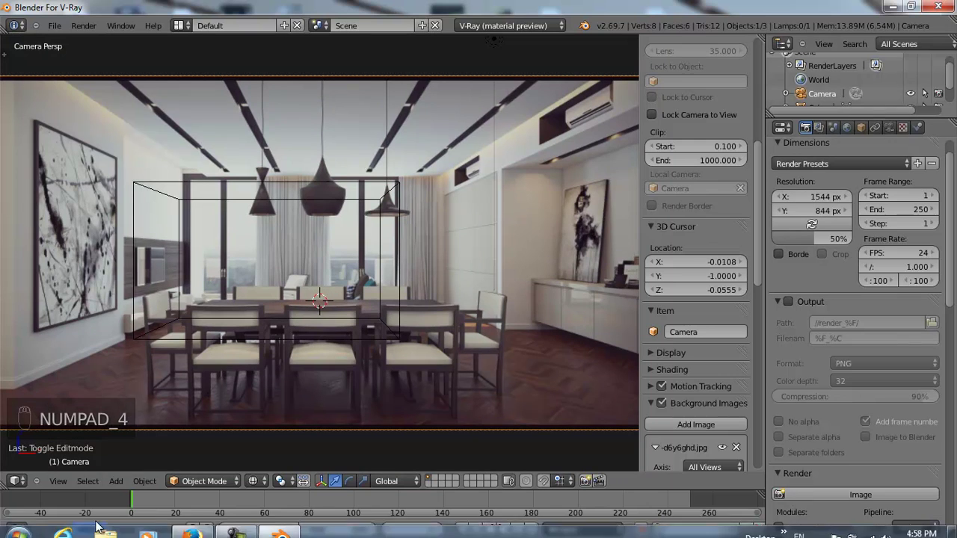
pyautogui.click(896, 7)
pyautogui.rightClick(238, 495)
pyautogui.click(252, 485)
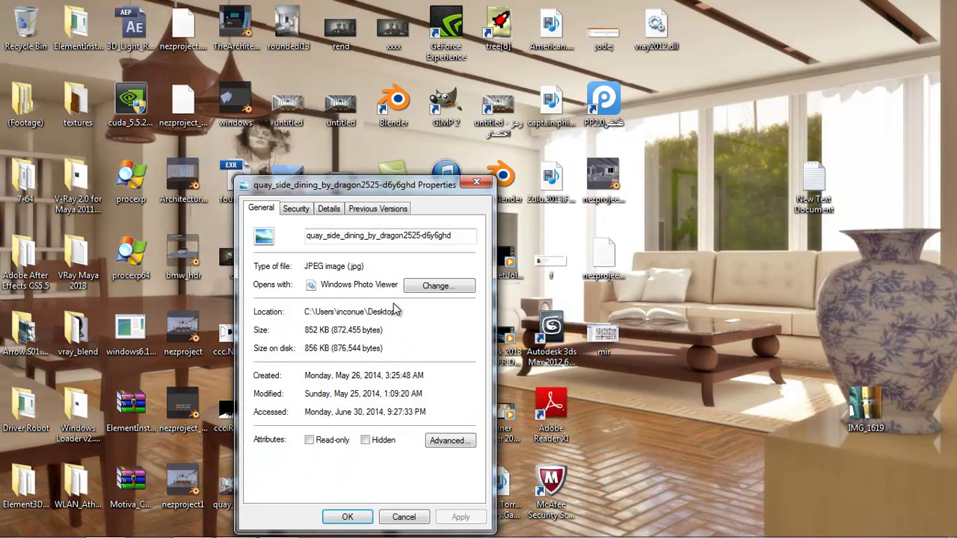
pyautogui.click(329, 210)
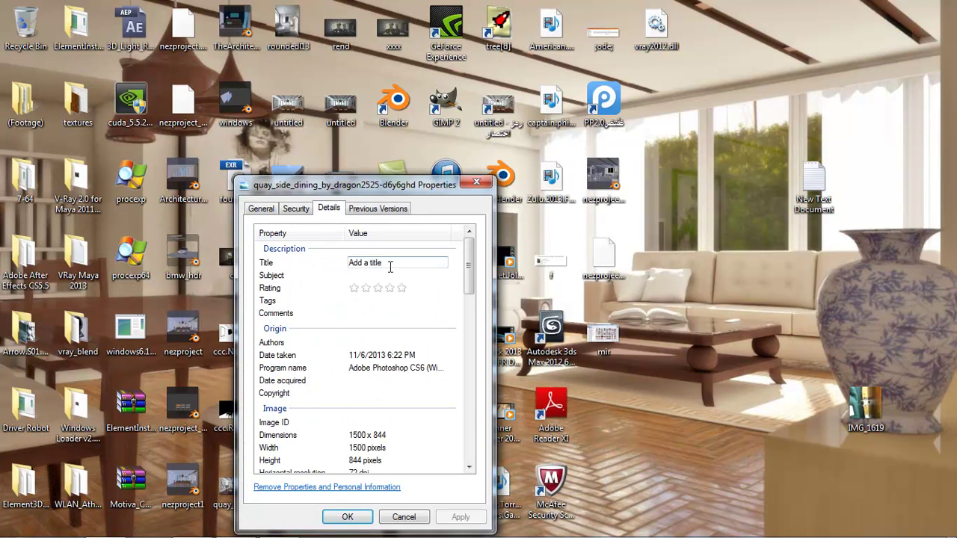
pyautogui.click(483, 184)
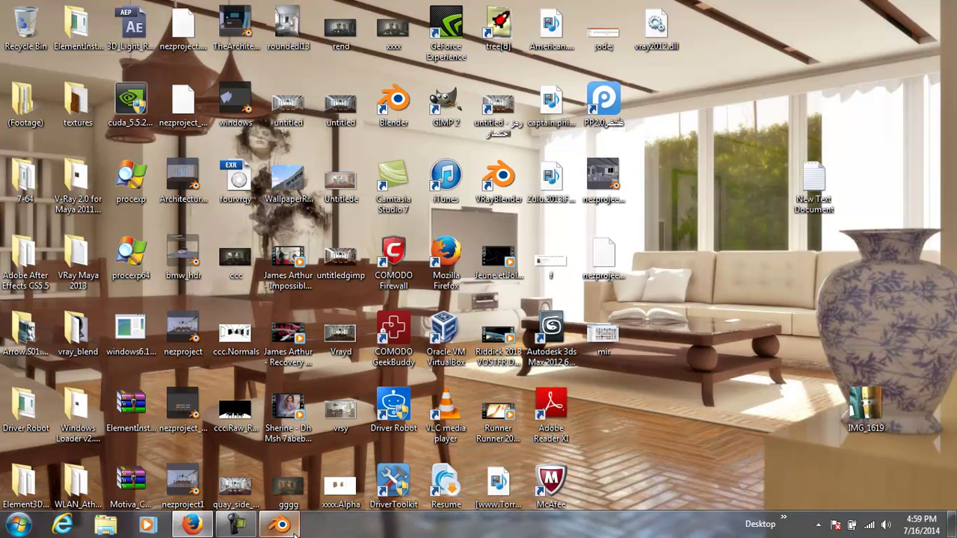
pyautogui.click(281, 525)
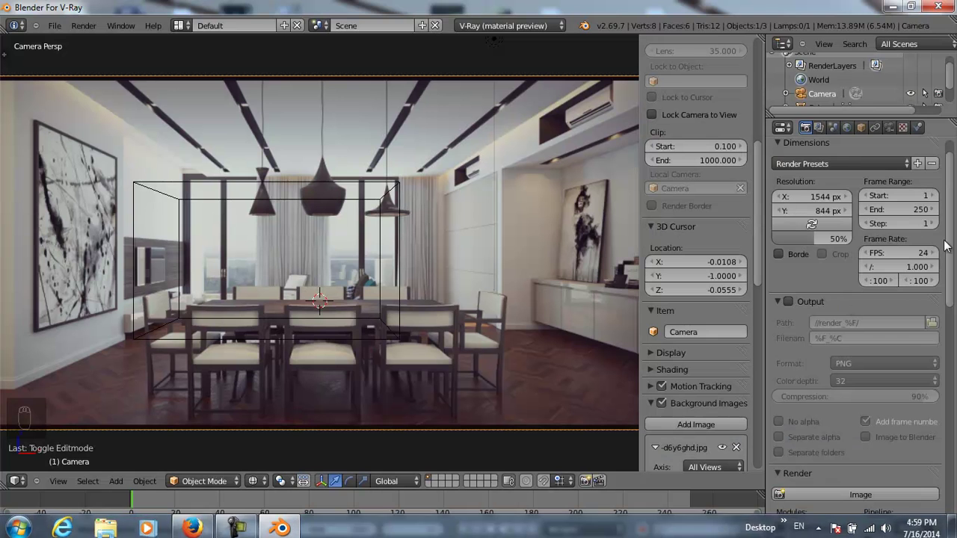
# - Set the render width to 1500 px and the resolution scale to 100%
pyautogui.click(825, 197)
pyautogui.write('1500')
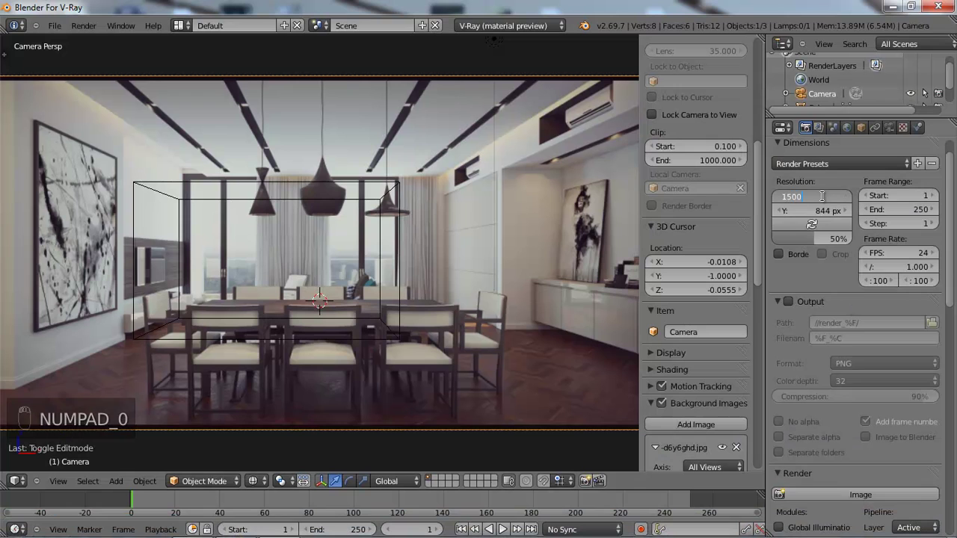
pyautogui.press('Return')
pyautogui.moveTo(811, 240); pyautogui.dragTo(867, 237)
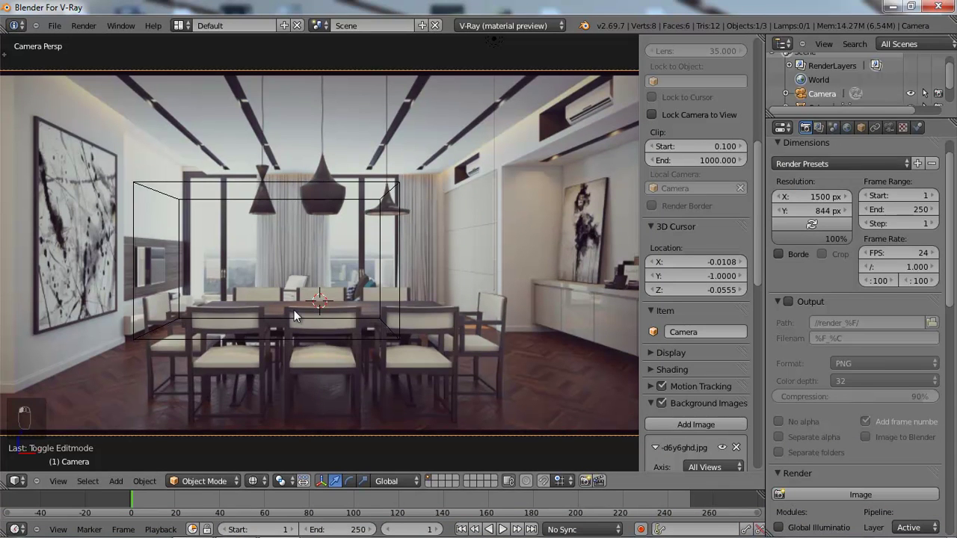
# - Hide the view properties and move the cube along X and Z to align its back upper-left corner with the window wall's corner
pyautogui.press('n')
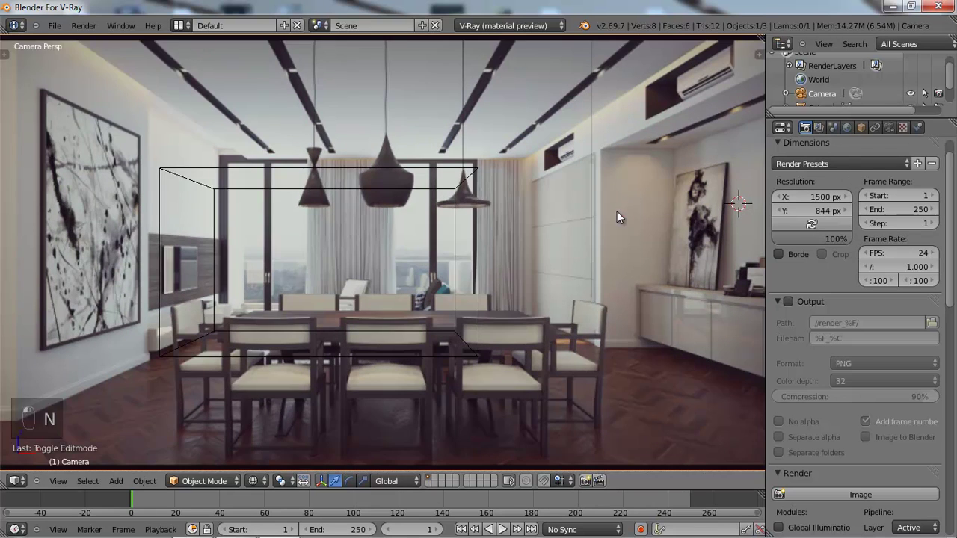
pyautogui.scroll(-2, 553, 217)
pyautogui.rightClick(397, 210)
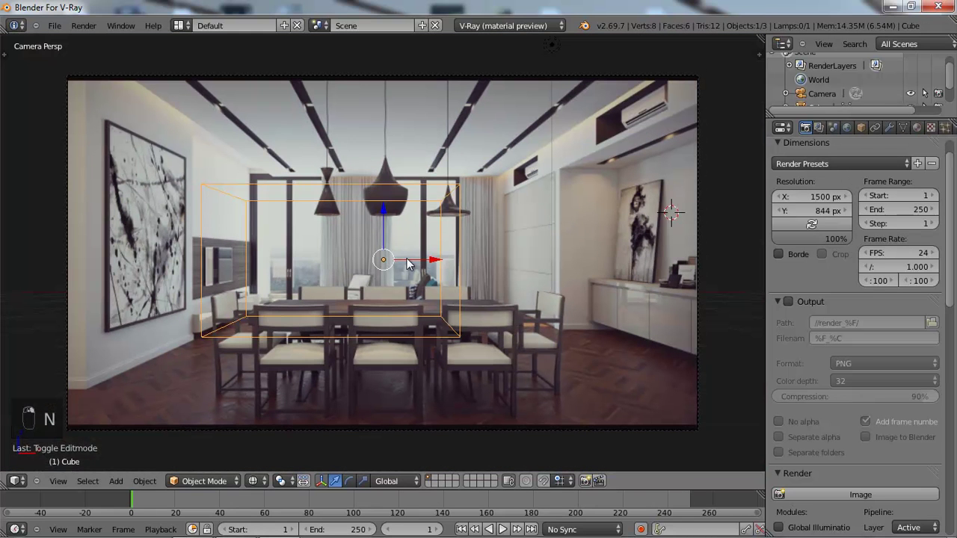
pyautogui.press('g')
pyautogui.press('x')
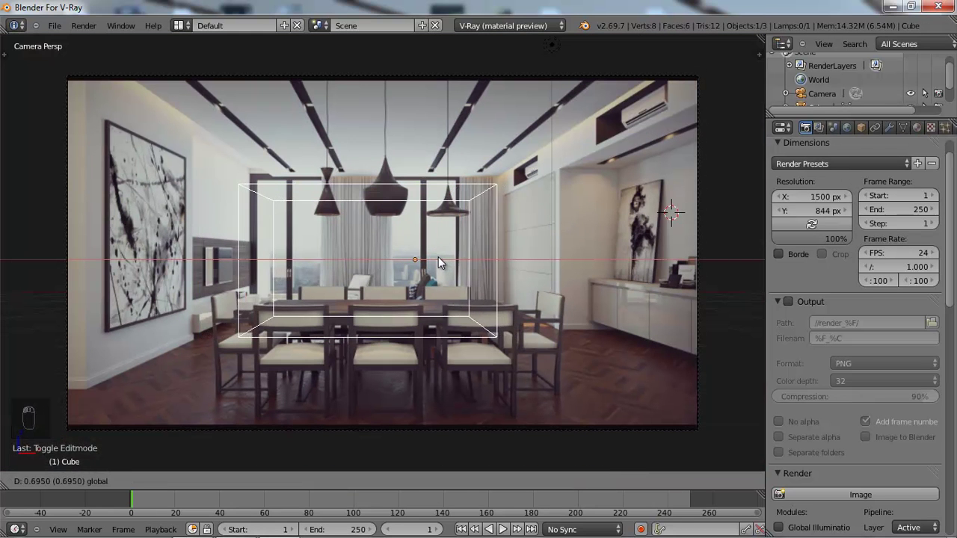
pyautogui.click(437, 257)
pyautogui.moveTo(421, 237); pyautogui.dragTo(411, 210)
pyautogui.moveTo(465, 236); pyautogui.dragTo(453, 239)
# - In Edit Mode, move the cube's front face about 6.11 units along negative Y toward the camera
pyautogui.press('Tab')
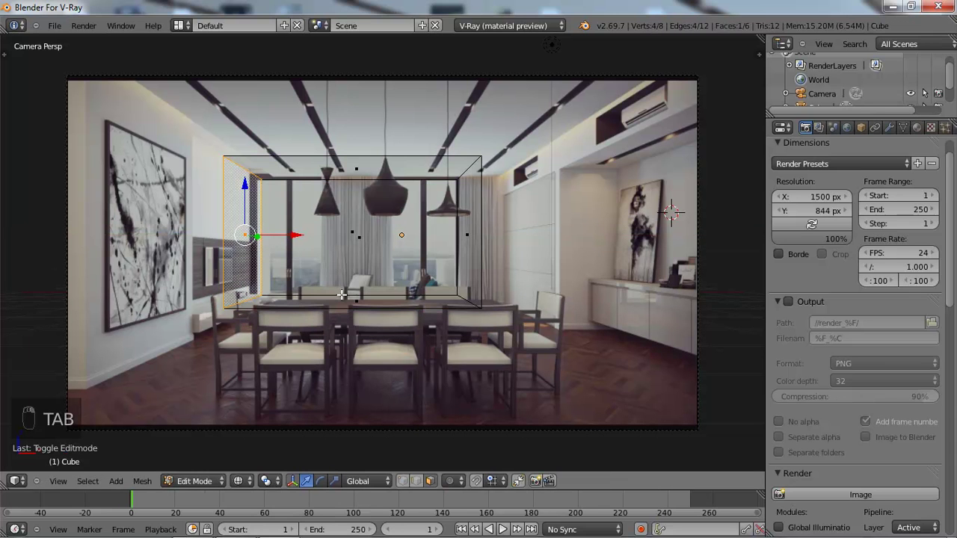
pyautogui.press('a')
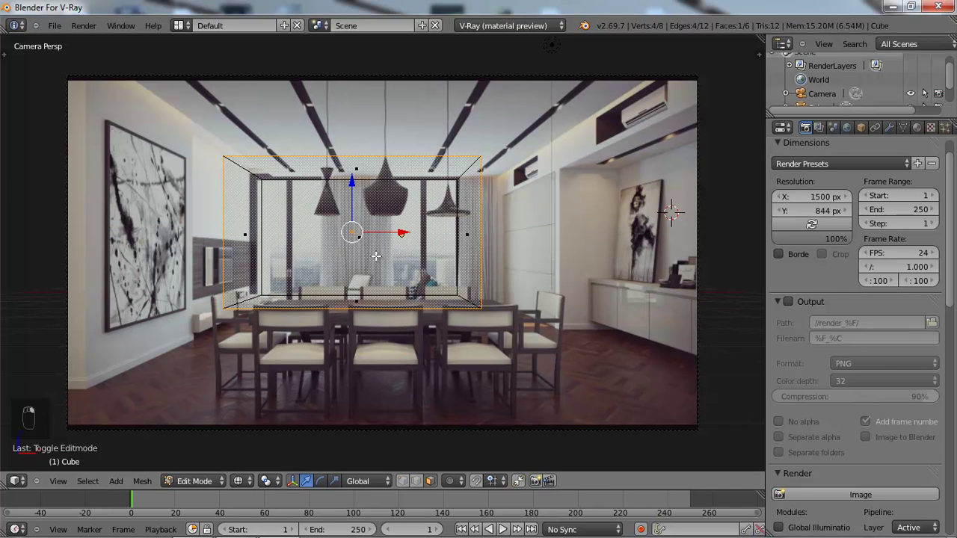
pyautogui.press('g')
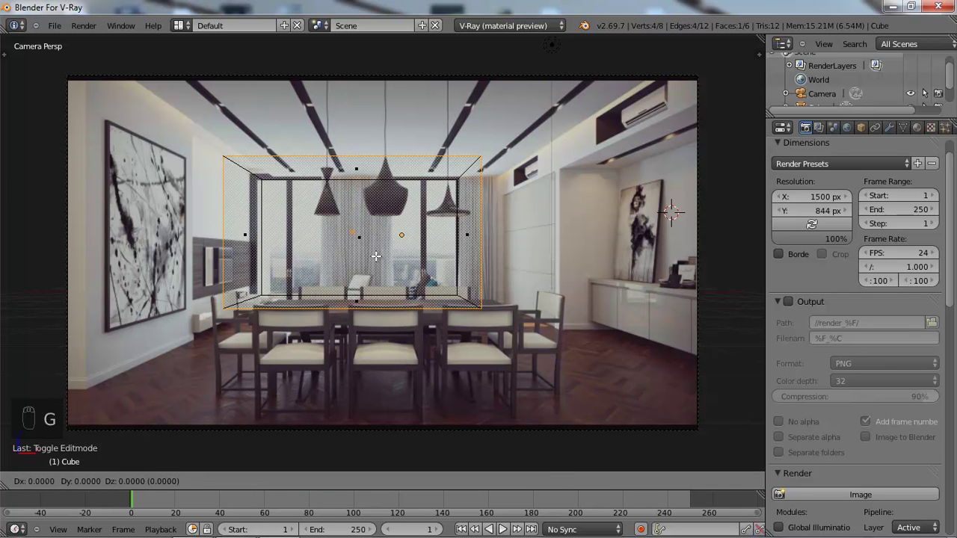
pyautogui.press('y')
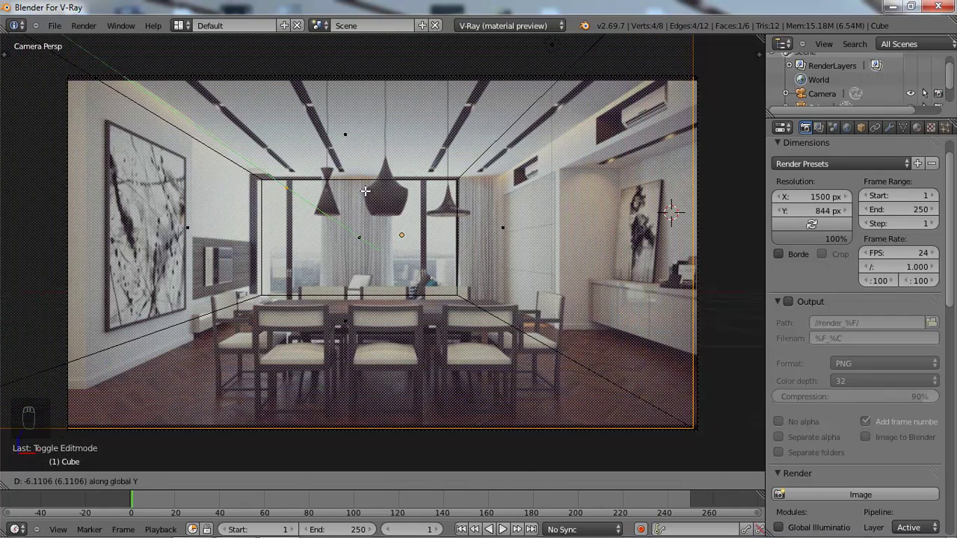
pyautogui.click(365, 191)
# - Move the cube's right face about 1.16 units outward along X to match the room's right wall
pyautogui.rightClick(211, 242)
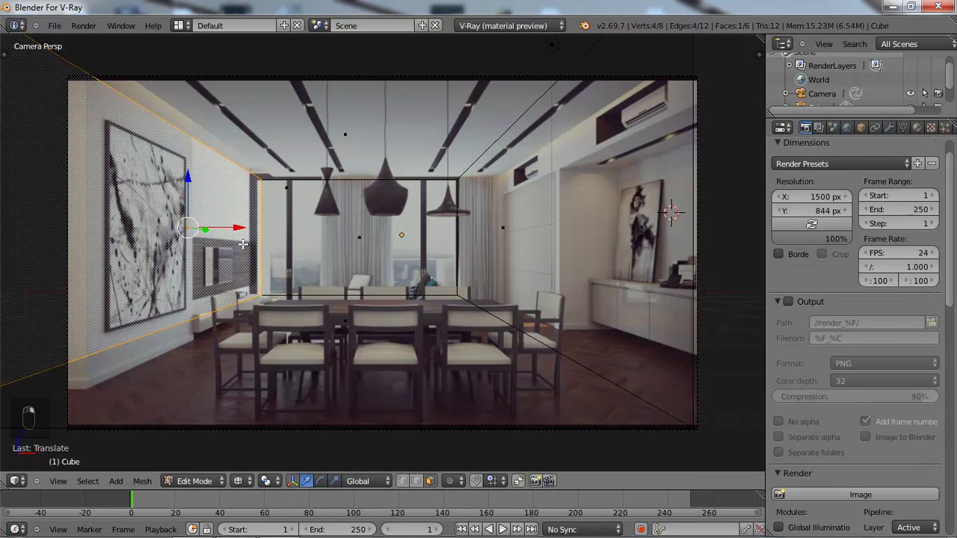
pyautogui.rightClick(516, 260)
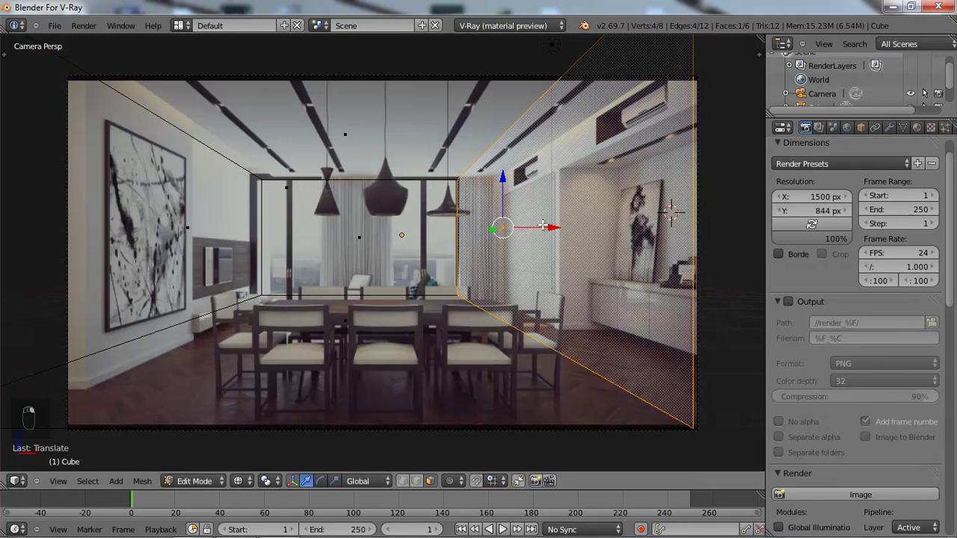
pyautogui.press('g')
pyautogui.press('x')
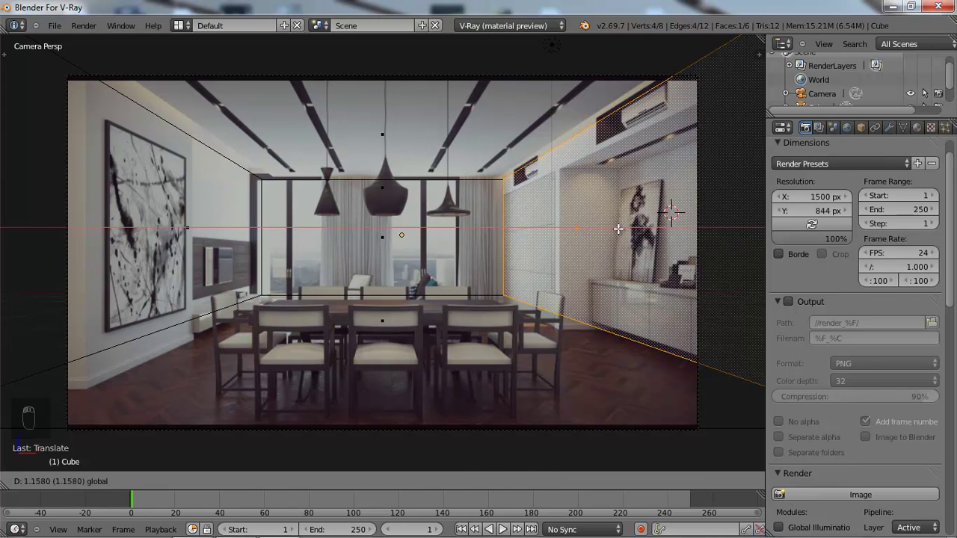
pyautogui.click(618, 224)
pyautogui.rightClick(386, 238)
pyautogui.press('g')
pyautogui.press('z')
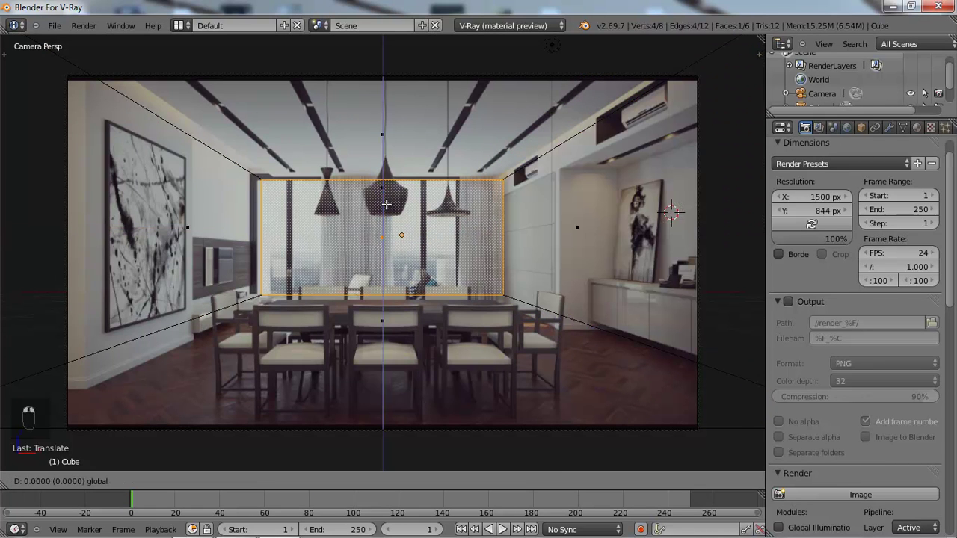
pyautogui.click(389, 242)
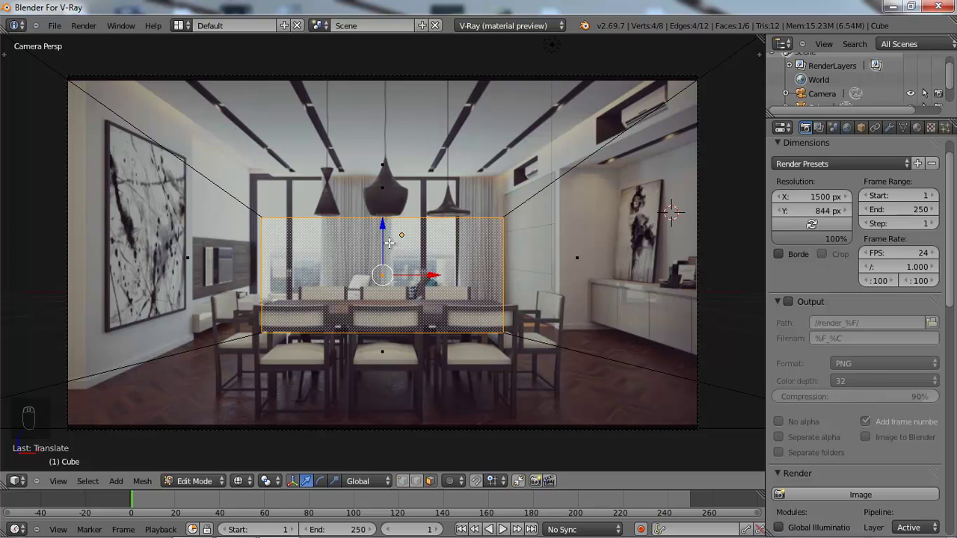
pyautogui.hotkey('ctrl', 'z')
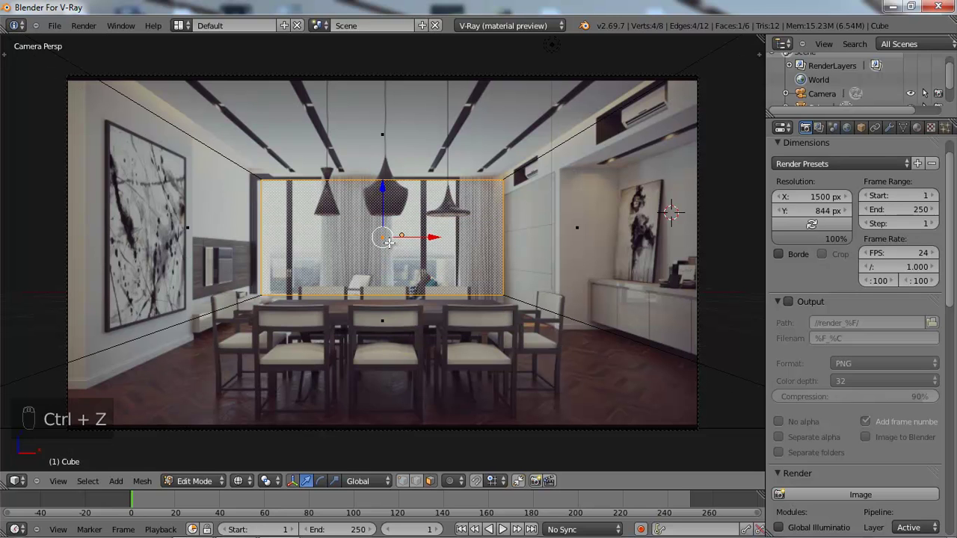
# - Lower the cube's bottom face about 0.34 units along Z to match the room's floor
pyautogui.rightClick(387, 341)
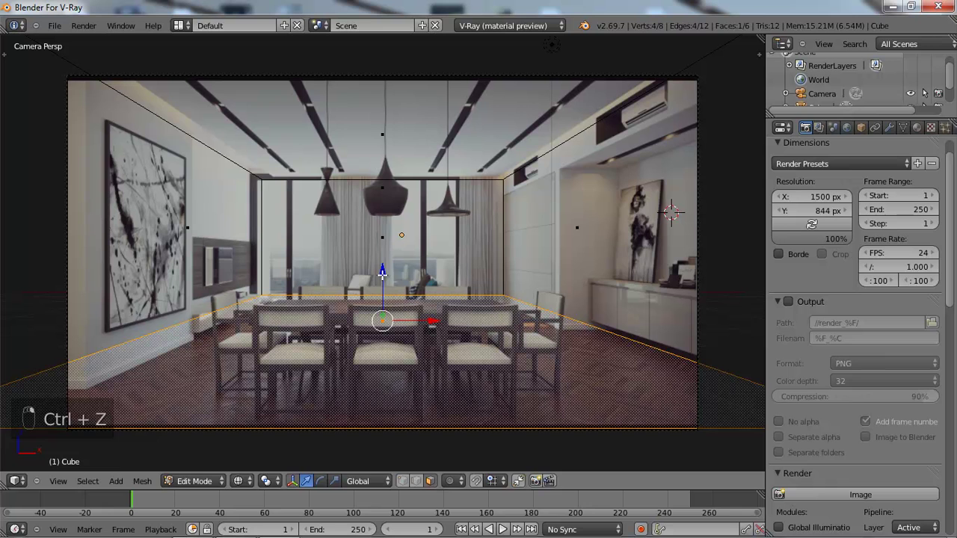
pyautogui.press('g')
pyautogui.press('z')
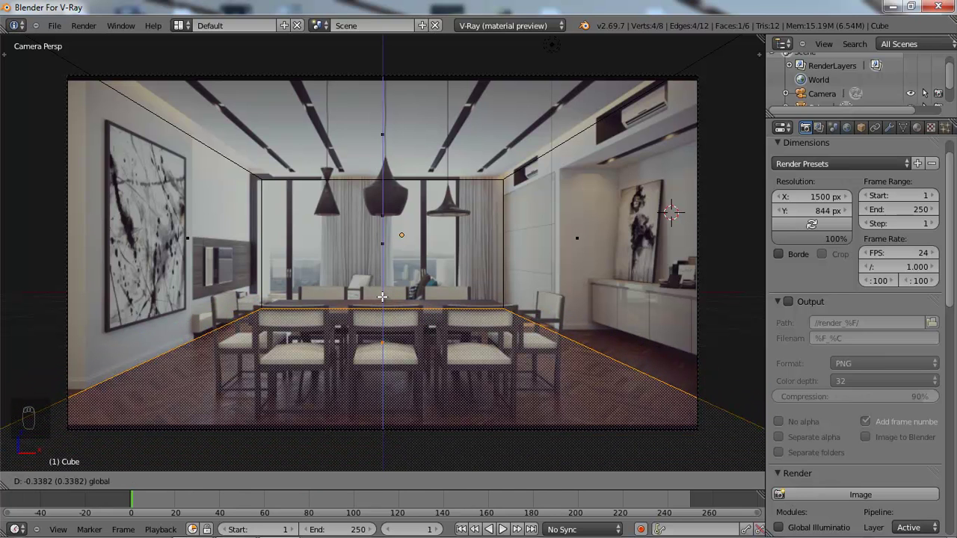
pyautogui.click(382, 297)
# - Raise the cube's top face slightly along Z to match the ceiling line in the reference photo
pyautogui.rightClick(559, 240)
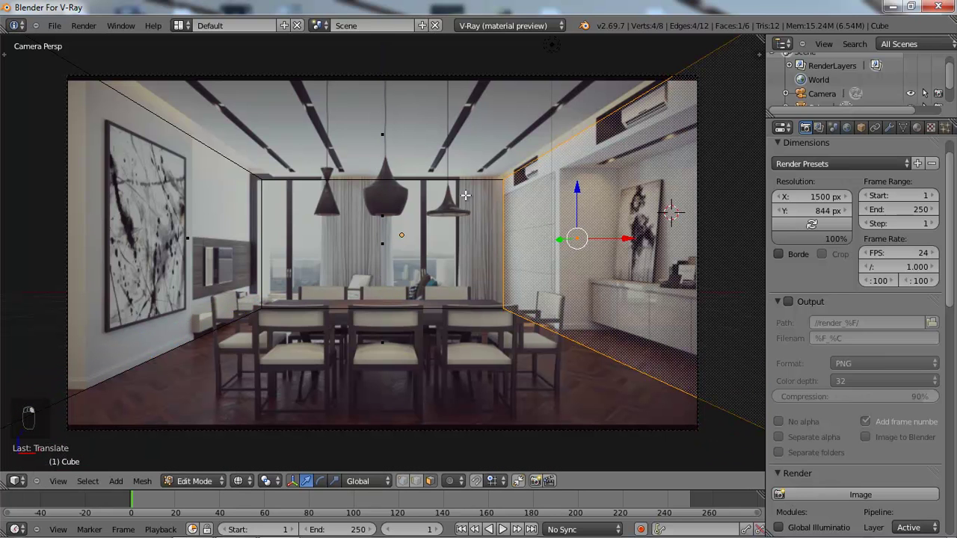
pyautogui.rightClick(374, 143)
pyautogui.click(380, 107)
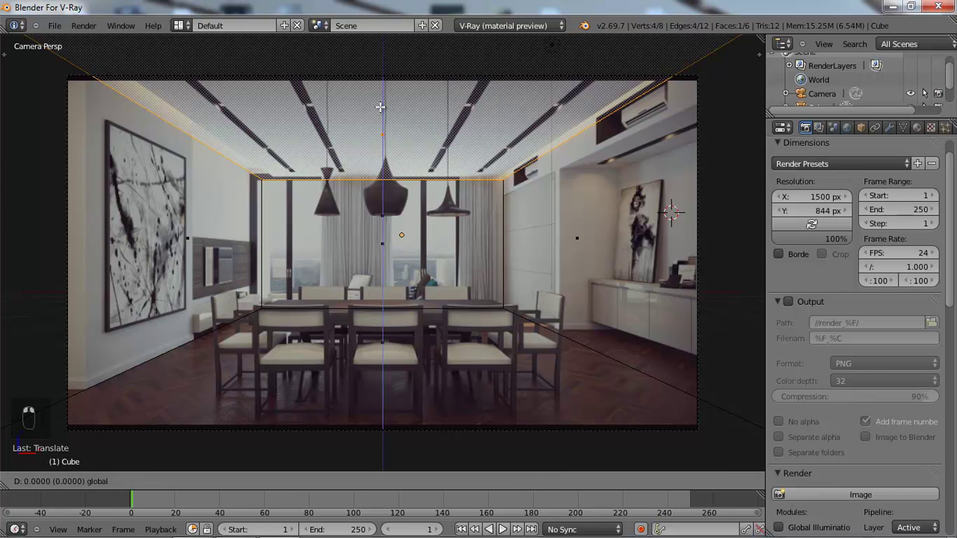
pyautogui.moveTo(380, 107); pyautogui.dragTo(380, 101)
pyautogui.rightClick(573, 243)
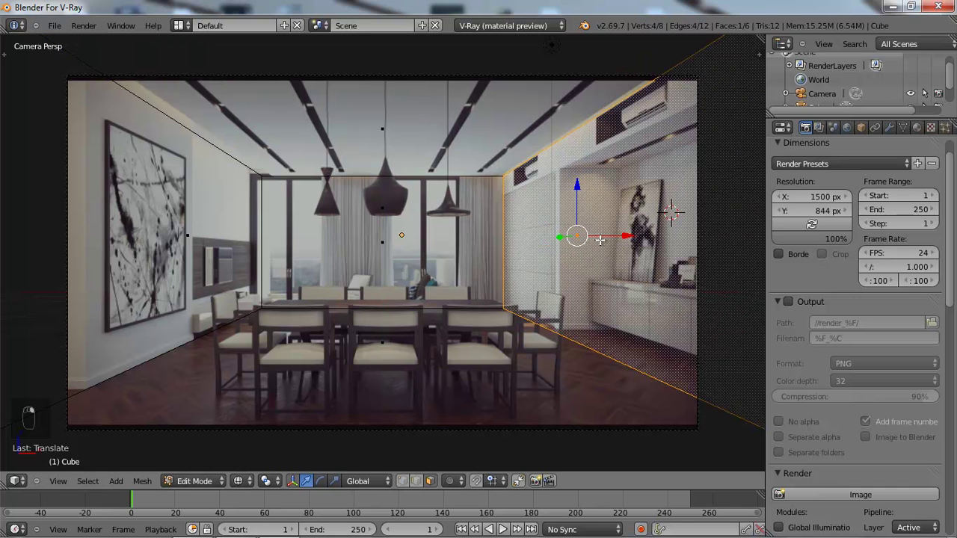
pyautogui.click(376, 375)
pyautogui.hotkey('ctrl', 'r')
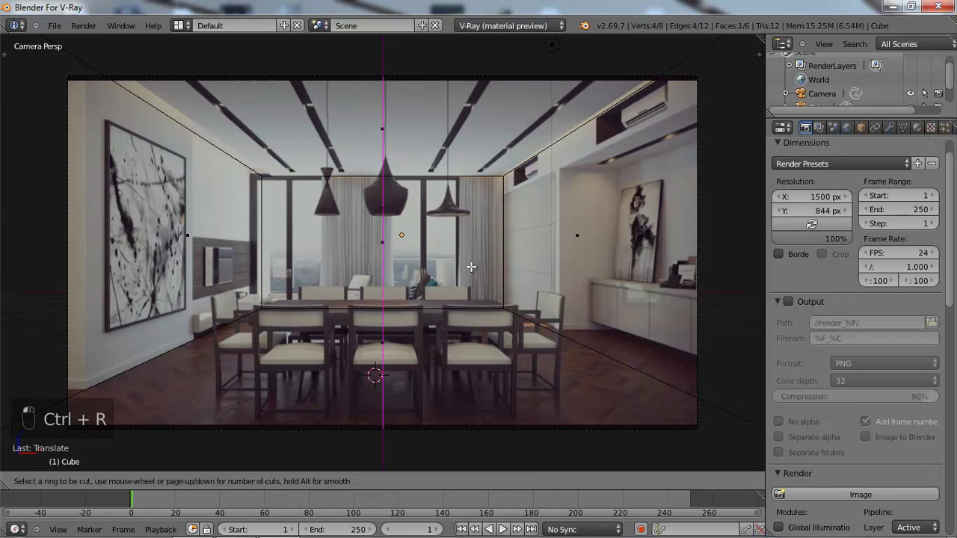
pyautogui.click(558, 172)
pyautogui.click(559, 168)
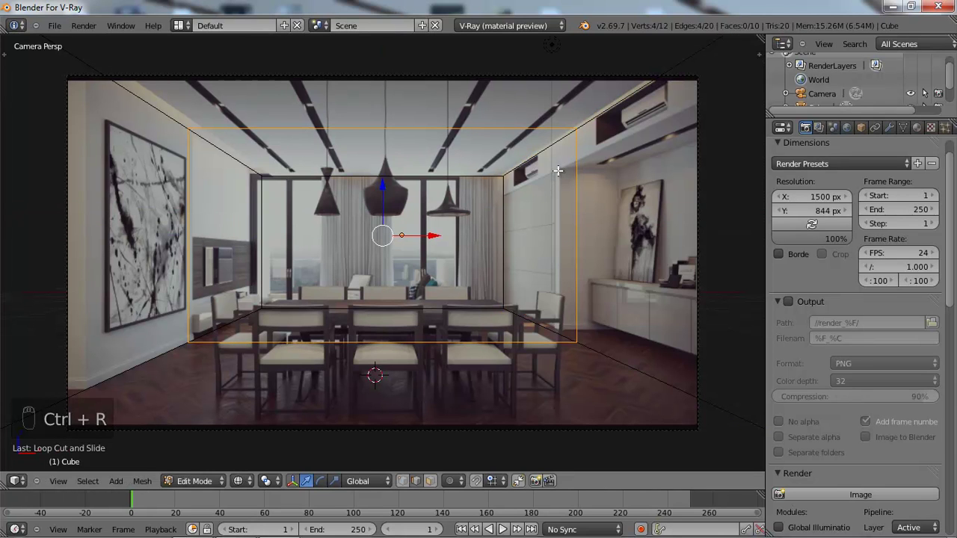
pyautogui.hotkey('ctrl', 'z')
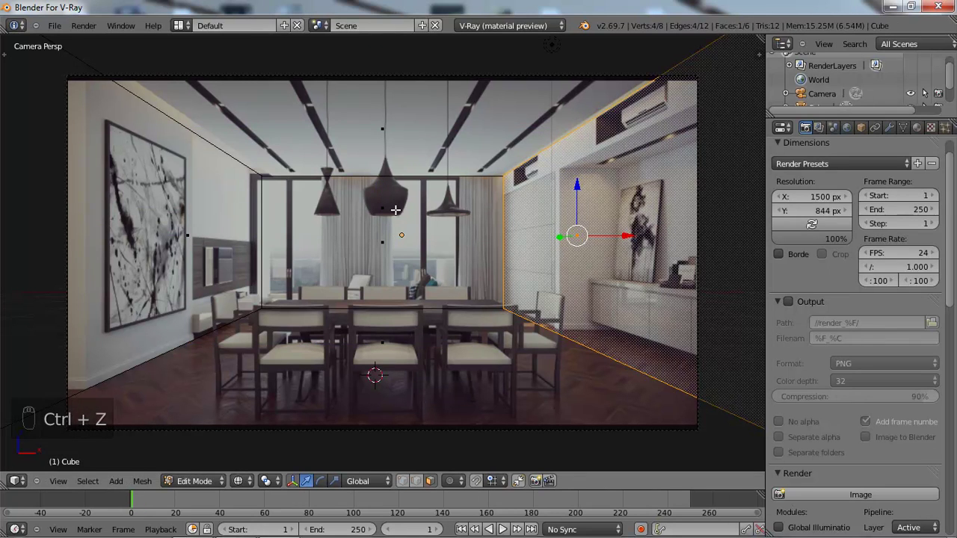
# - Separate the cube's ceiling face into its own object
pyautogui.rightClick(389, 117)
pyautogui.rightClick(377, 385)
pyautogui.rightClick(409, 121)
pyautogui.press('p')
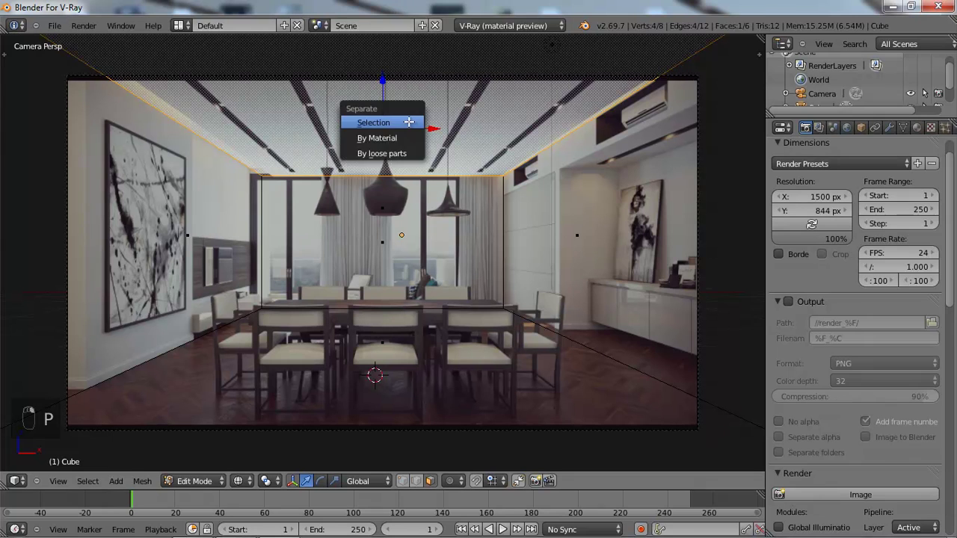
pyautogui.click(404, 122)
# - Separate the cube's floor face into its own object
pyautogui.rightClick(373, 362)
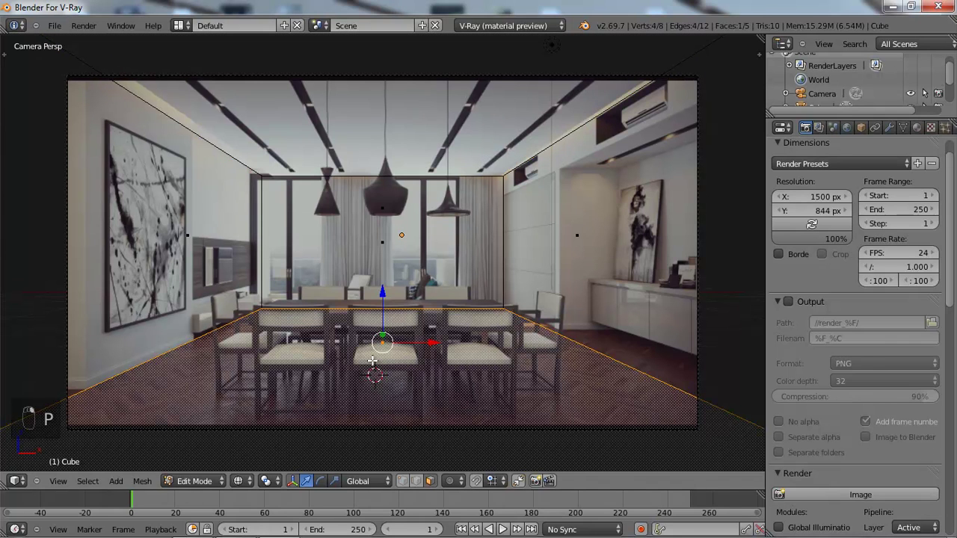
pyautogui.press('p')
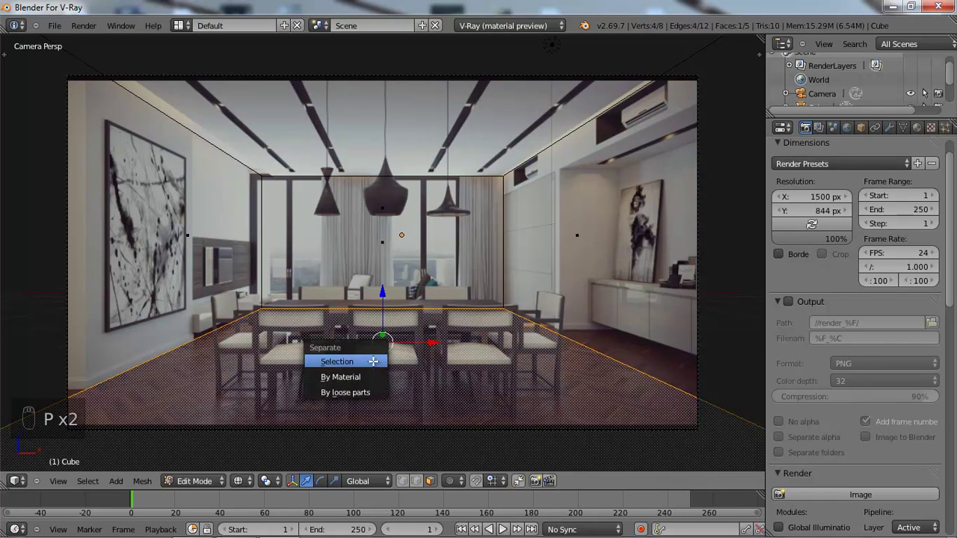
pyautogui.click(373, 362)
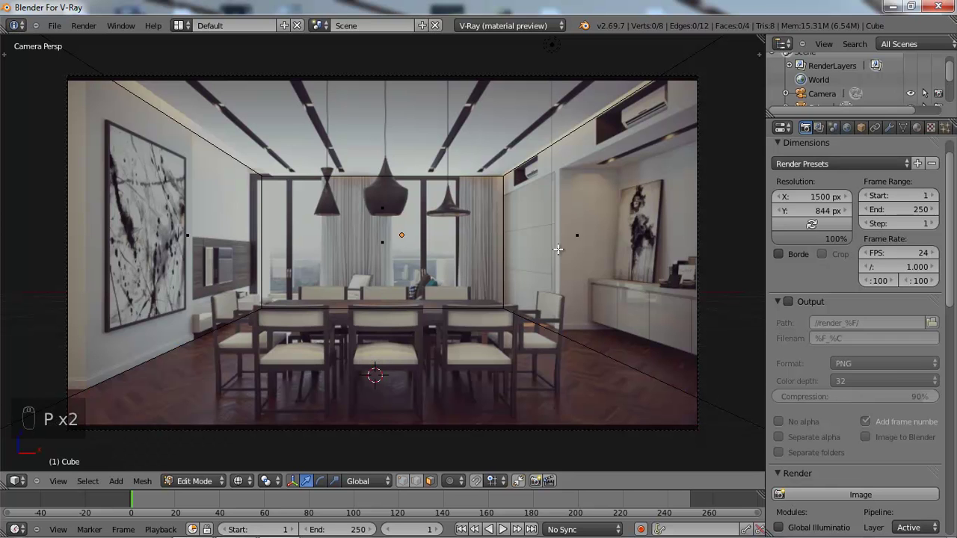
# - Add a vertical loop cut on the right wall, aligned with the corner where the panelled wall meets the niche
pyautogui.rightClick(615, 245)
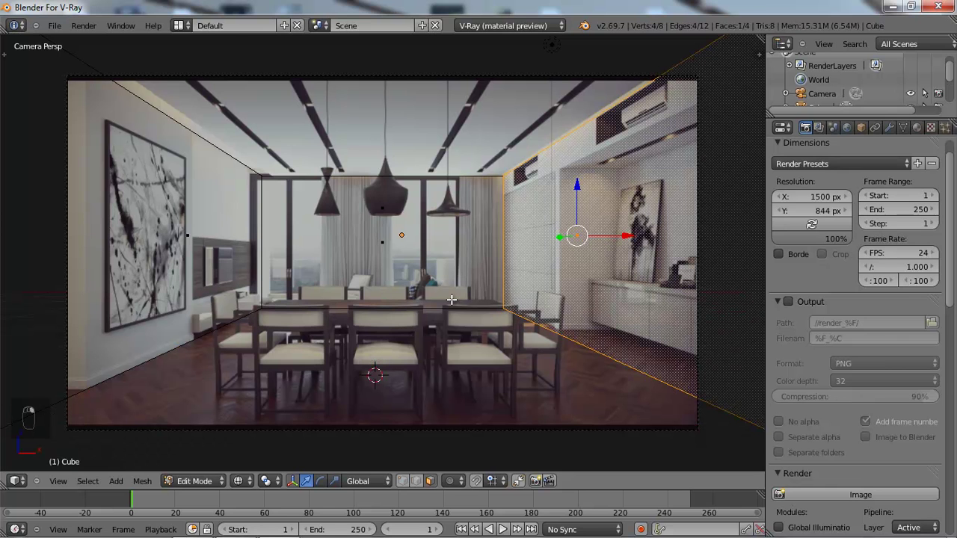
pyautogui.hotkey('ctrl', 'r')
pyautogui.click(573, 149)
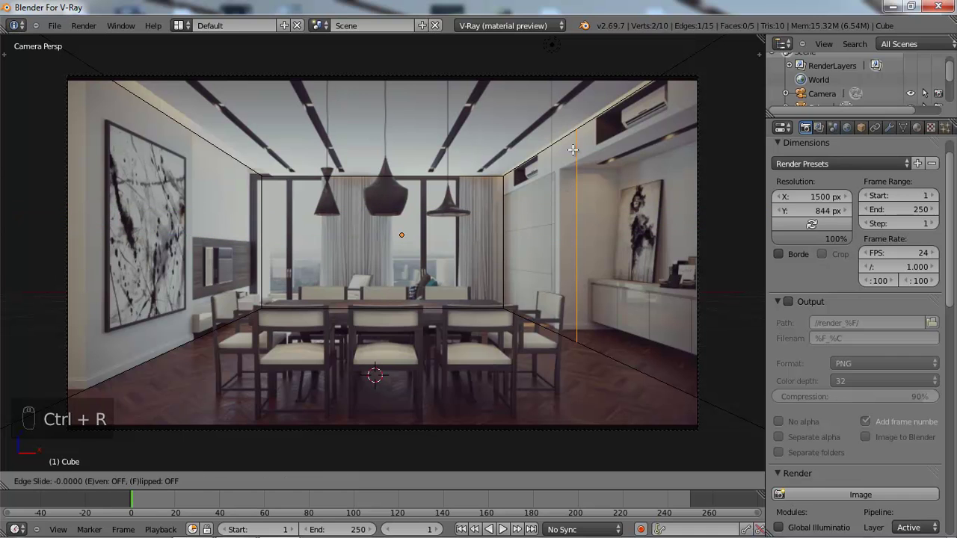
pyautogui.click(531, 155)
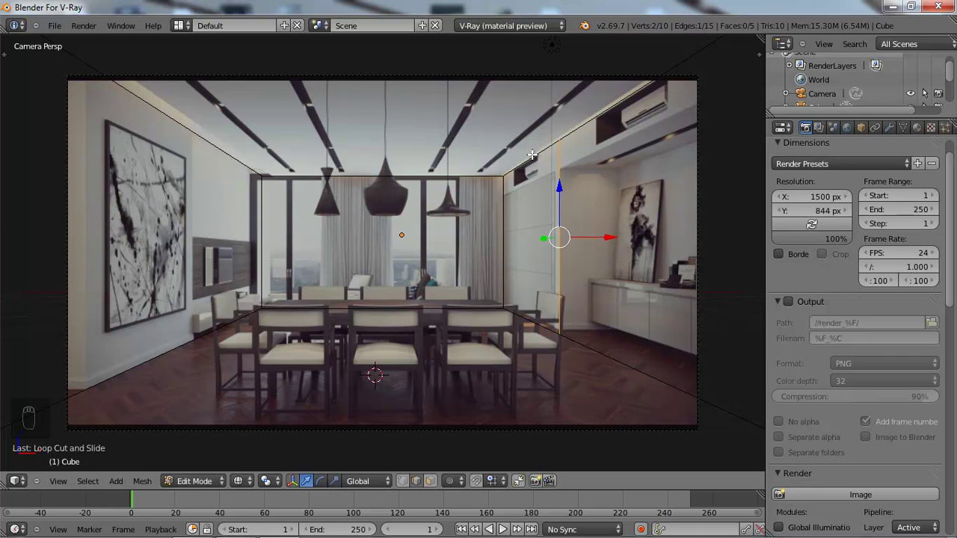
# - Add a horizontal loop cut around the upper walls, aligned with the lower edge of the bulkhead above the right-hand niche
pyautogui.scroll(2, 568, 182)
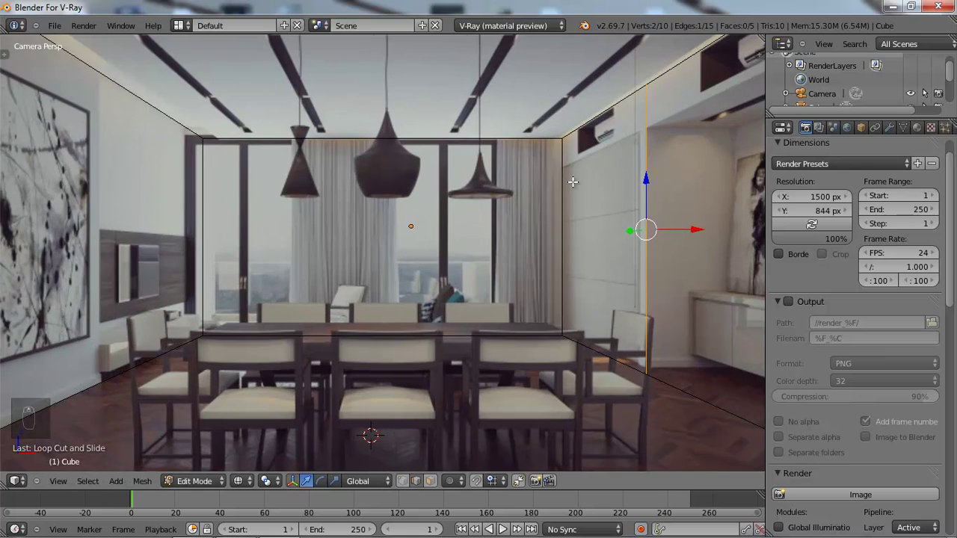
pyautogui.keyDown('shift'); pyautogui.moveTo(573, 182); pyautogui.dragTo(431, 202, button='middle'); pyautogui.keyUp('shift')
pyautogui.hotkey('ctrl', 'r')
pyautogui.click(428, 186)
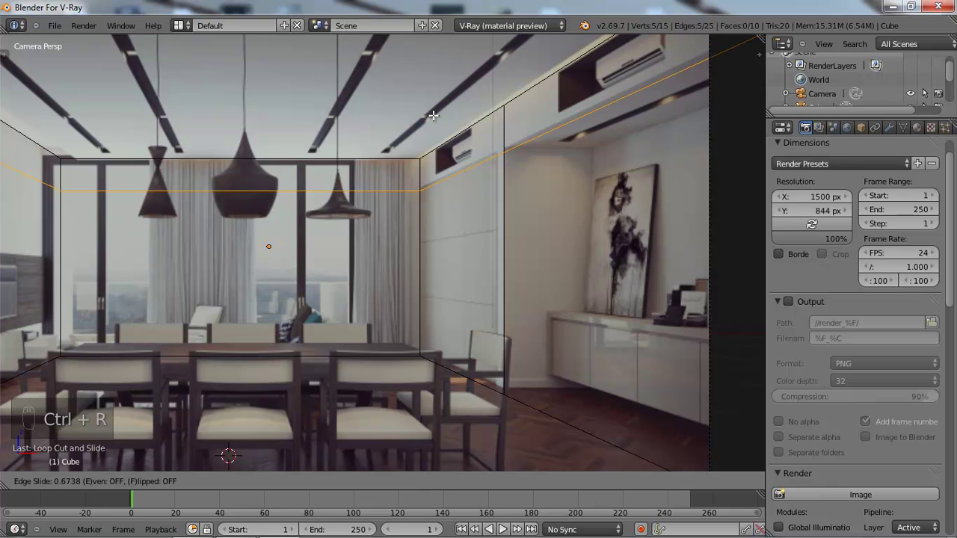
pyautogui.click(433, 112)
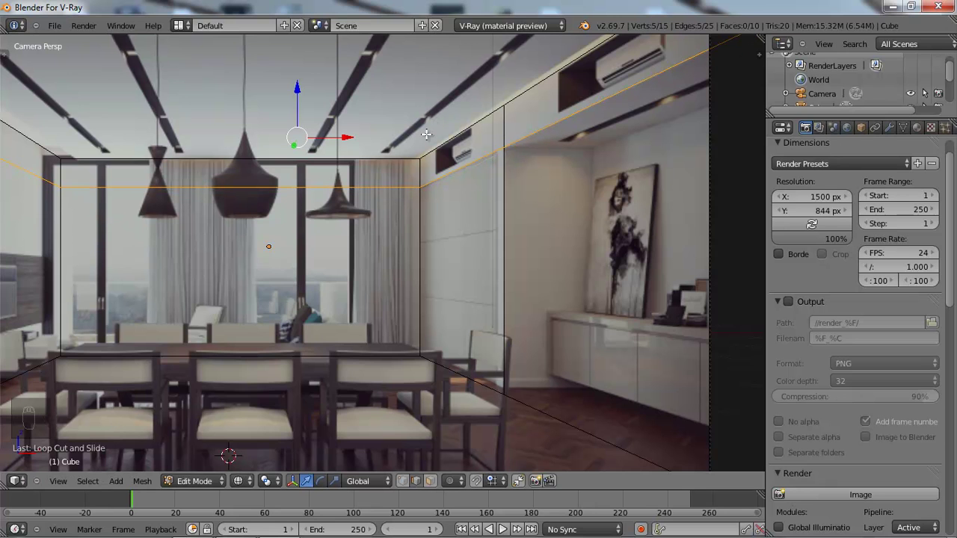
# - Add two vertical loop cuts on the right wall at both ends of the near air conditioner recess
pyautogui.hotkey('ctrl', 'r')
pyautogui.click(546, 102)
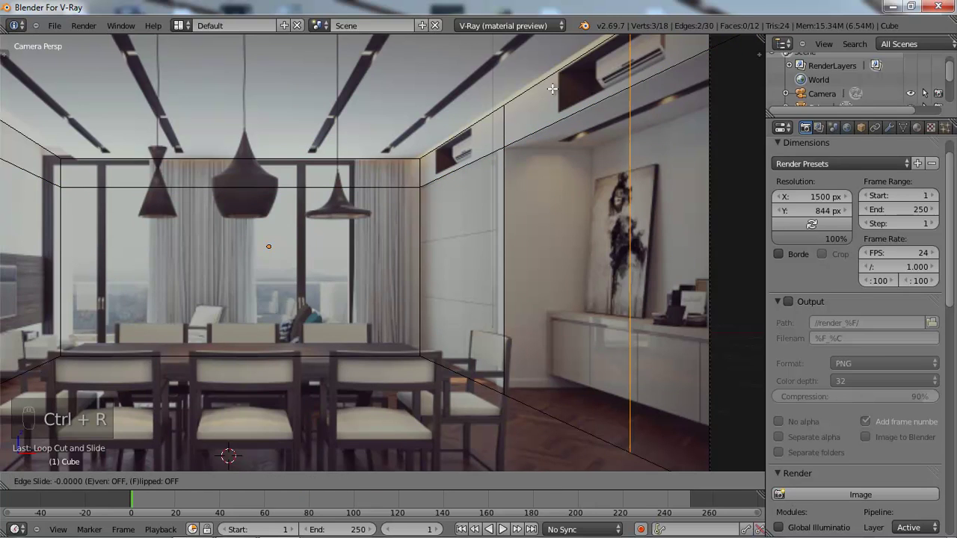
pyautogui.click(415, 123)
pyautogui.hotkey('ctrl', 'r')
pyautogui.click(582, 83)
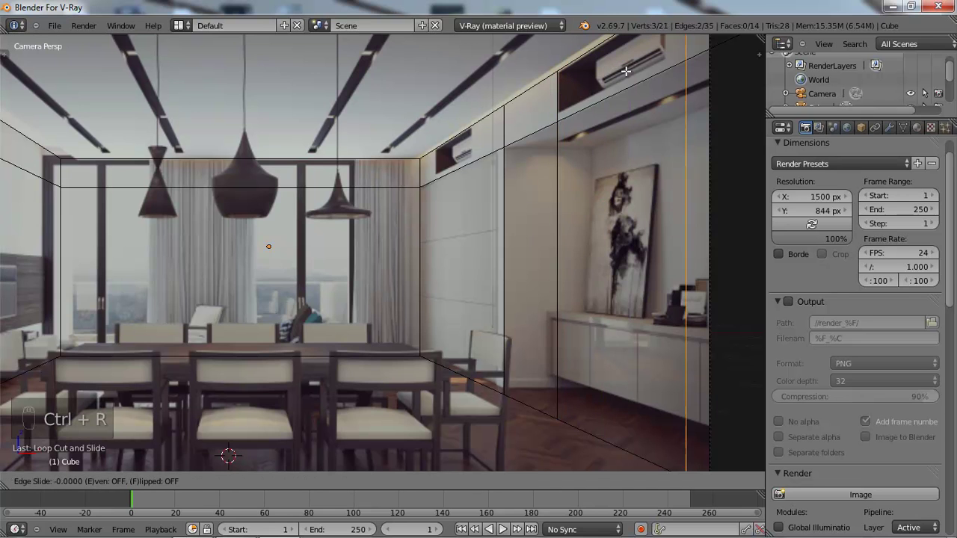
pyautogui.click(576, 82)
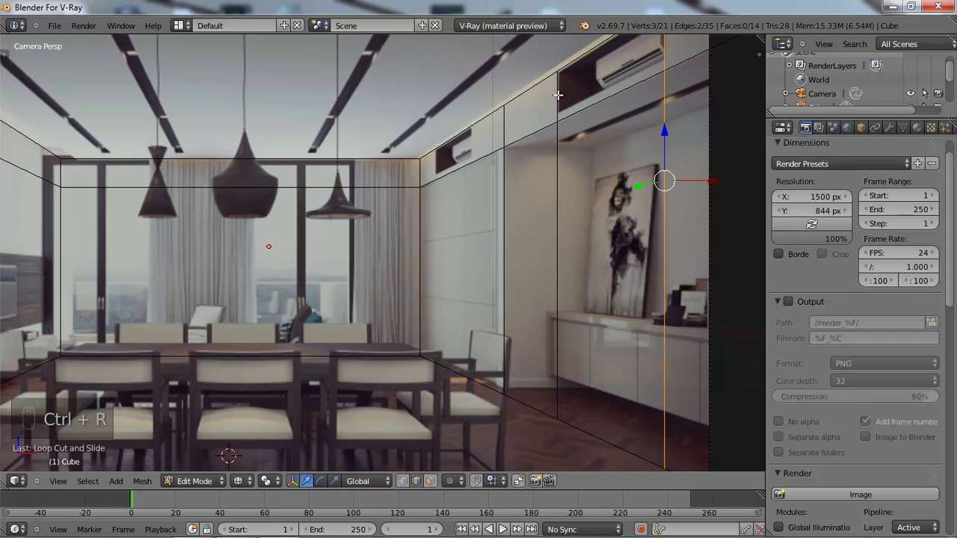
# - Add two vertical loop cuts on the right wall at both ends of the far air conditioner recess
pyautogui.hotkey('ctrl', 'r')
pyautogui.click(482, 112)
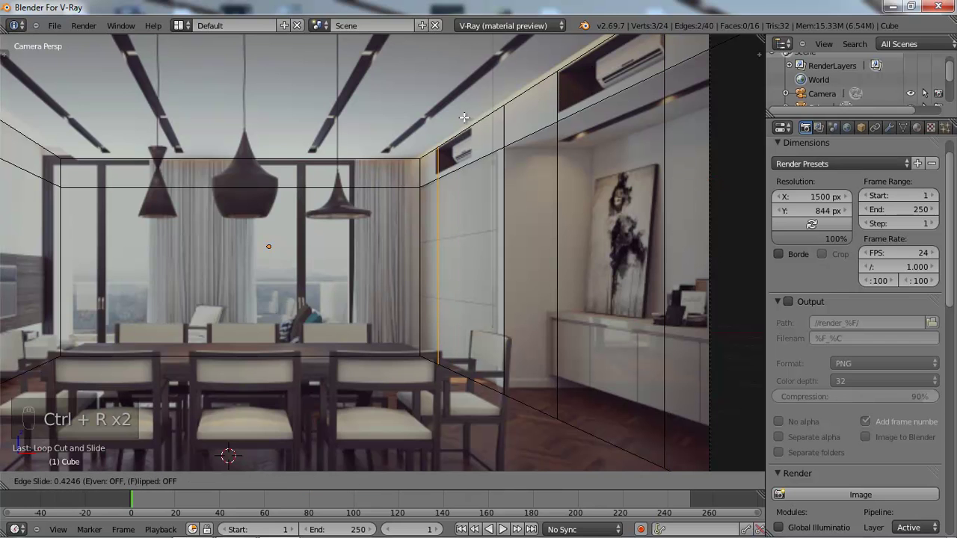
pyautogui.click(463, 118)
pyautogui.hotkey('ctrl', 'r')
pyautogui.click(460, 118)
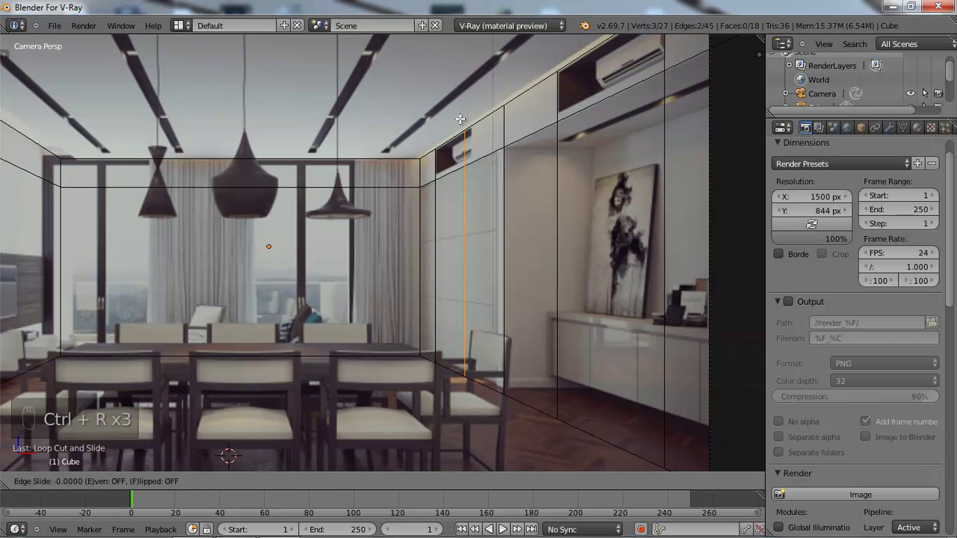
pyautogui.click(472, 124)
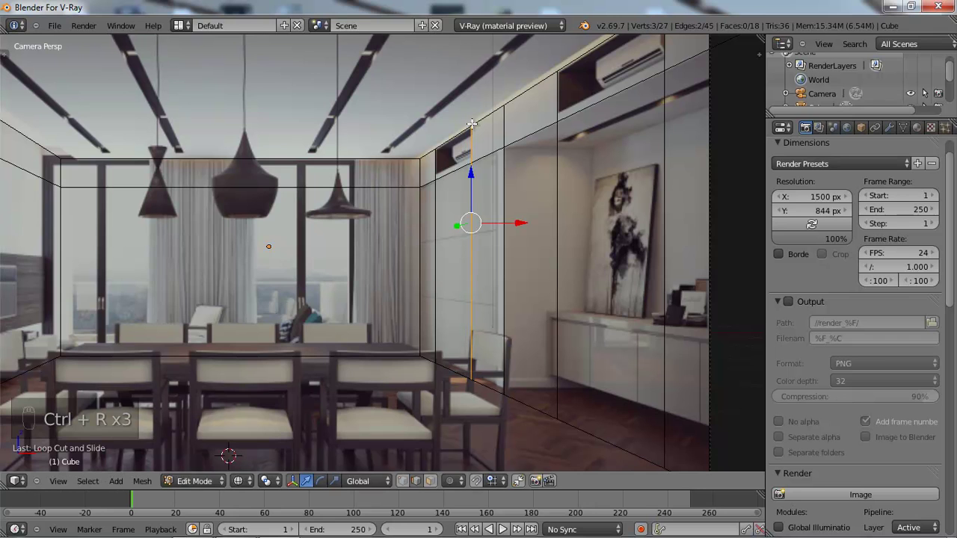
pyautogui.hotkey('ctrl', 'r')
pyautogui.click(474, 126)
pyautogui.rightClick(515, 138)
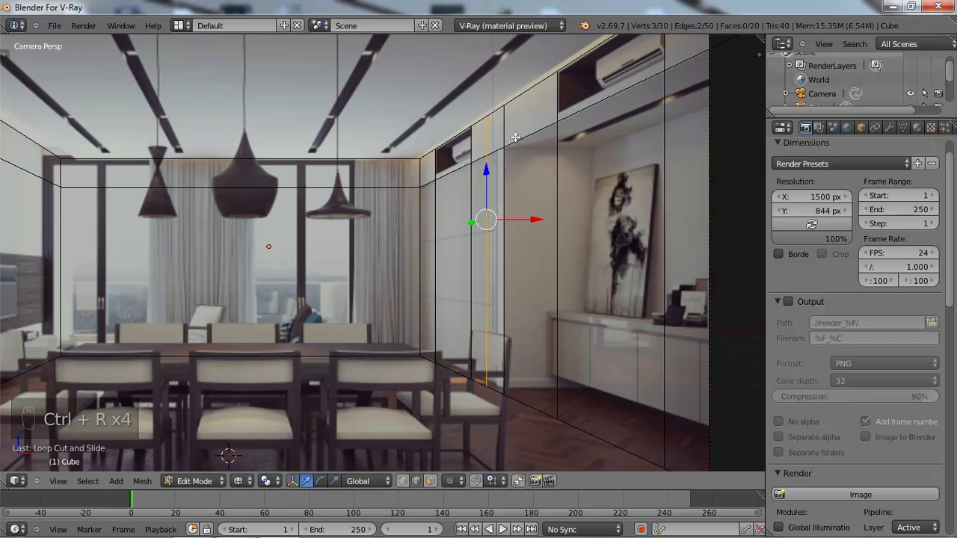
pyautogui.hotkey('ctrl', 'z')
# - Add a horizontal loop cut around the upper walls, aligned with the bottom edge of the air conditioner recesses
pyautogui.hotkey('ctrl', 'r')
pyautogui.click(556, 113)
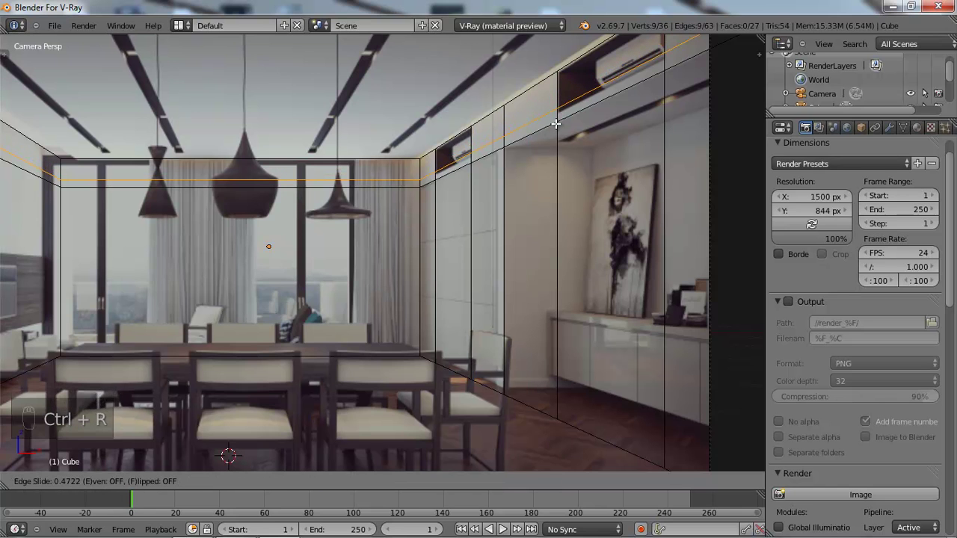
pyautogui.click(556, 125)
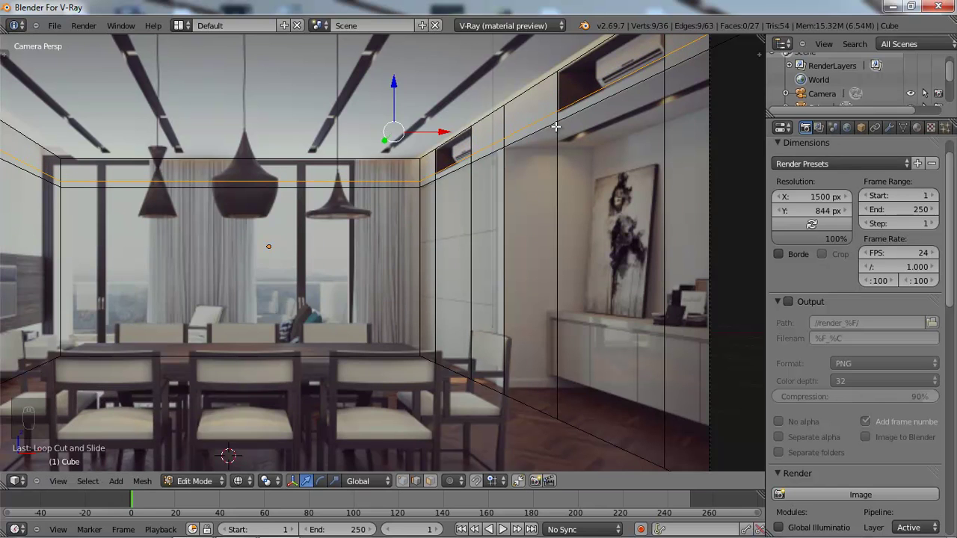
pyautogui.scroll(-2, 397, 150)
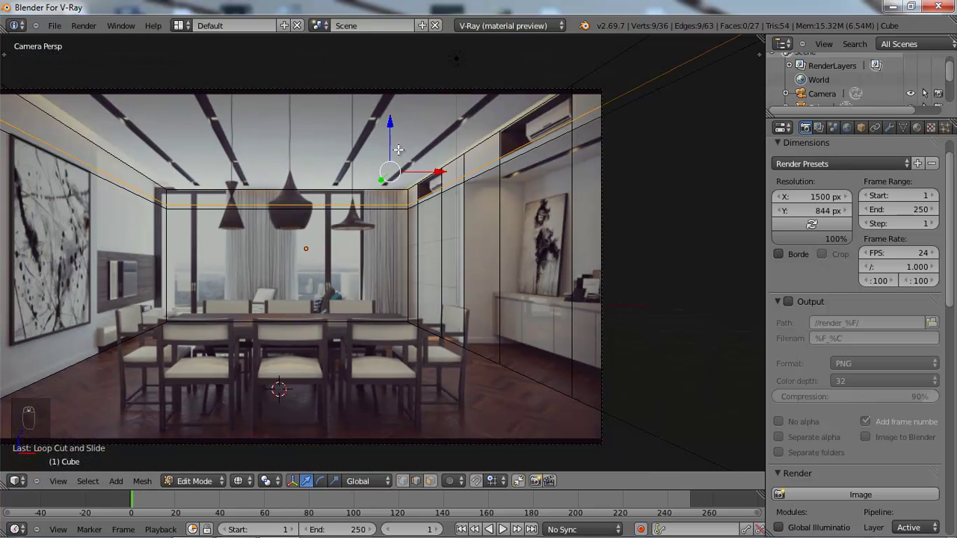
# - In the separated ceiling object, add two lengthwise loop cuts along both edges of the leftmost dark ceiling strip
pyautogui.press('Tab')
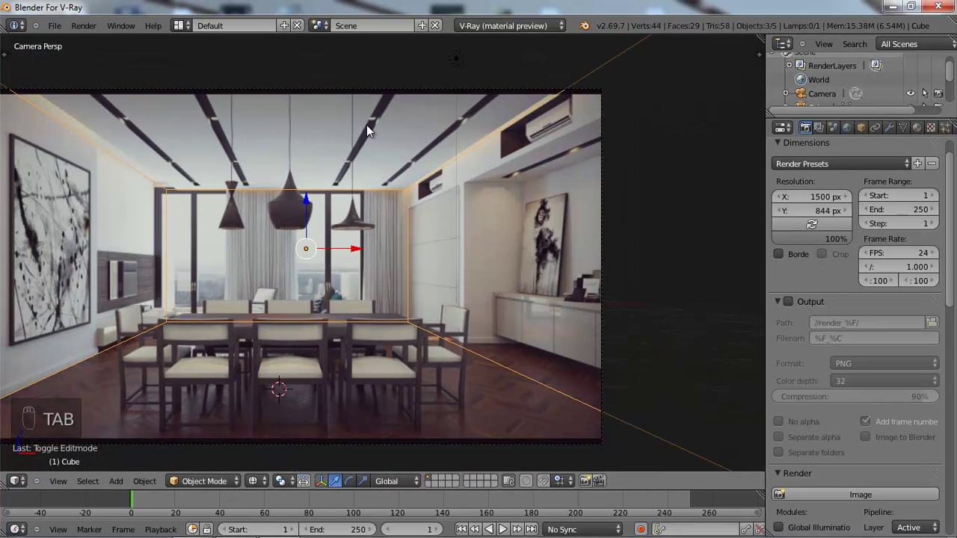
pyautogui.rightClick(383, 89)
pyautogui.press('Tab')
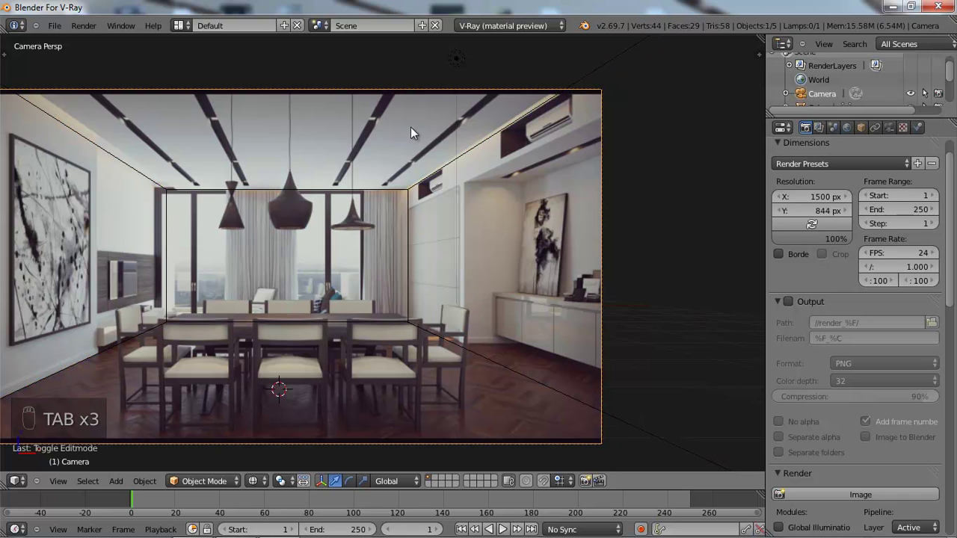
pyautogui.rightClick(381, 187)
pyautogui.press('Tab')
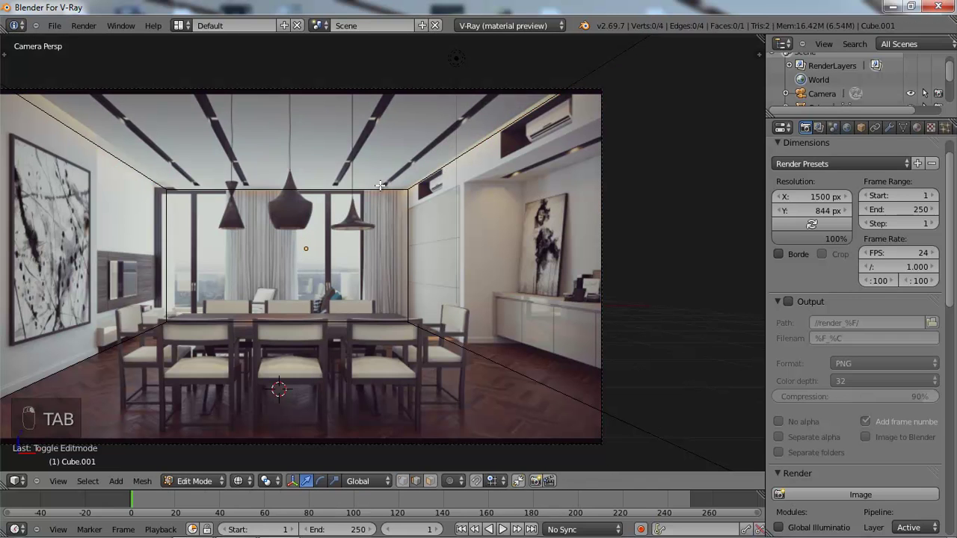
pyautogui.hotkey('ctrl', 'r')
pyautogui.click(385, 172)
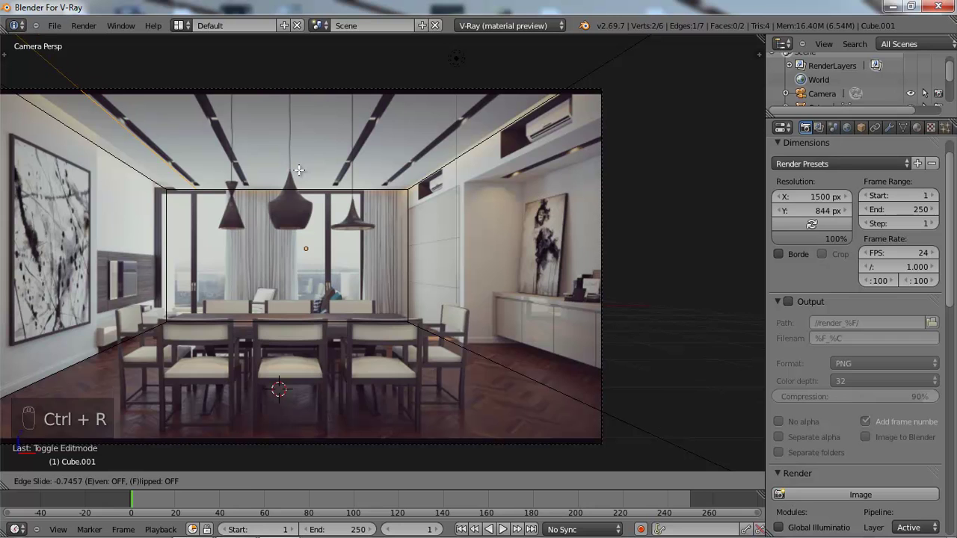
pyautogui.click(298, 170)
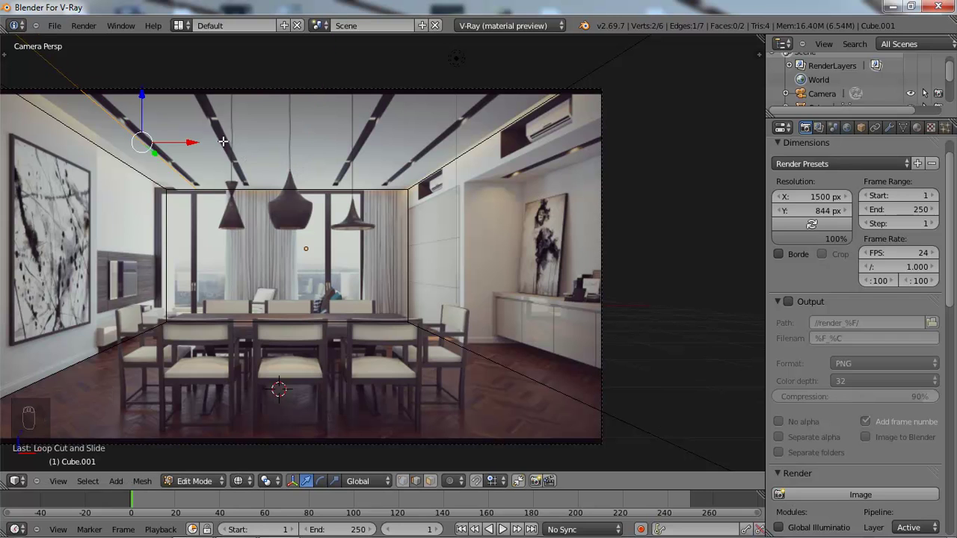
pyautogui.hotkey('ctrl', 'r')
pyautogui.click(221, 141)
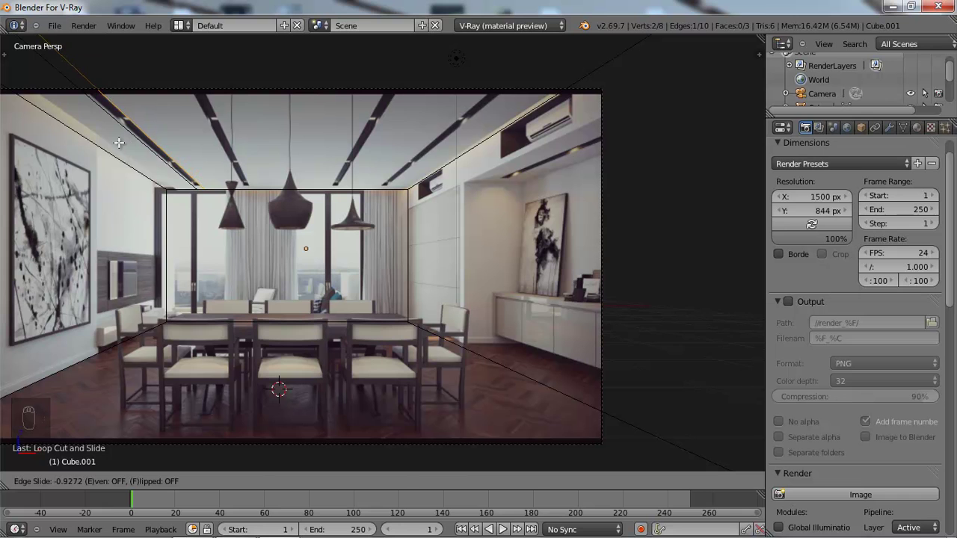
pyautogui.click(119, 142)
# - Add two lengthwise loop cuts to the ceiling along both edges of the second dark strip from the left
pyautogui.hotkey('ctrl', 'r')
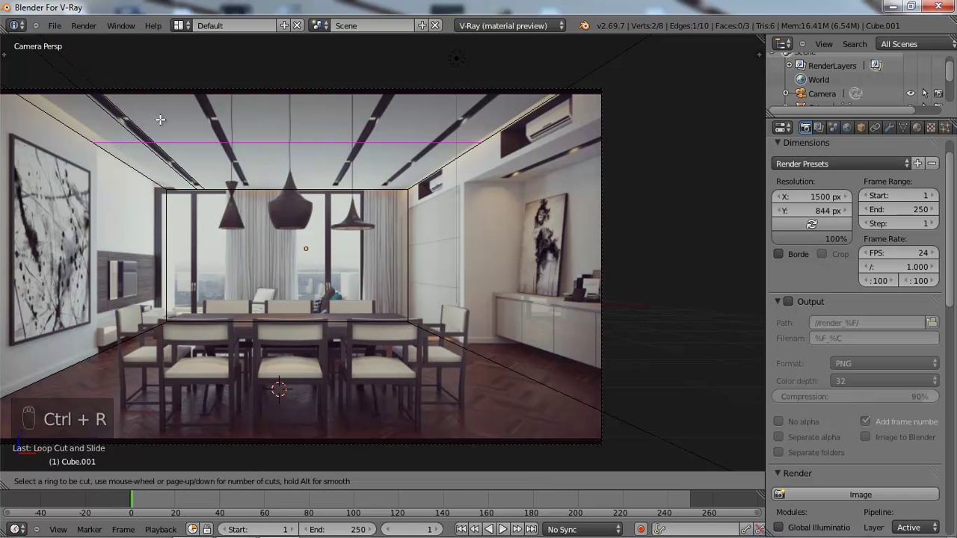
pyautogui.click(186, 94)
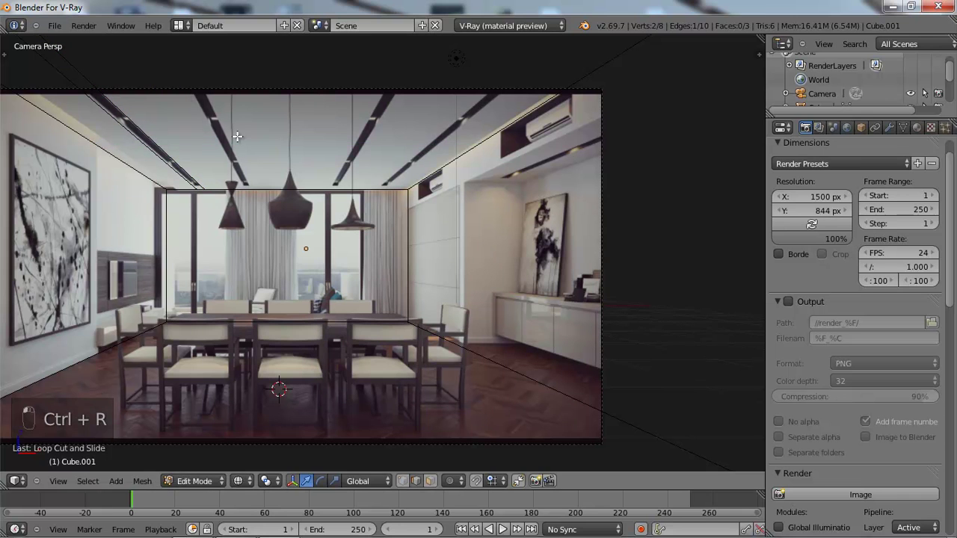
pyautogui.hotkey('ctrl', 'r')
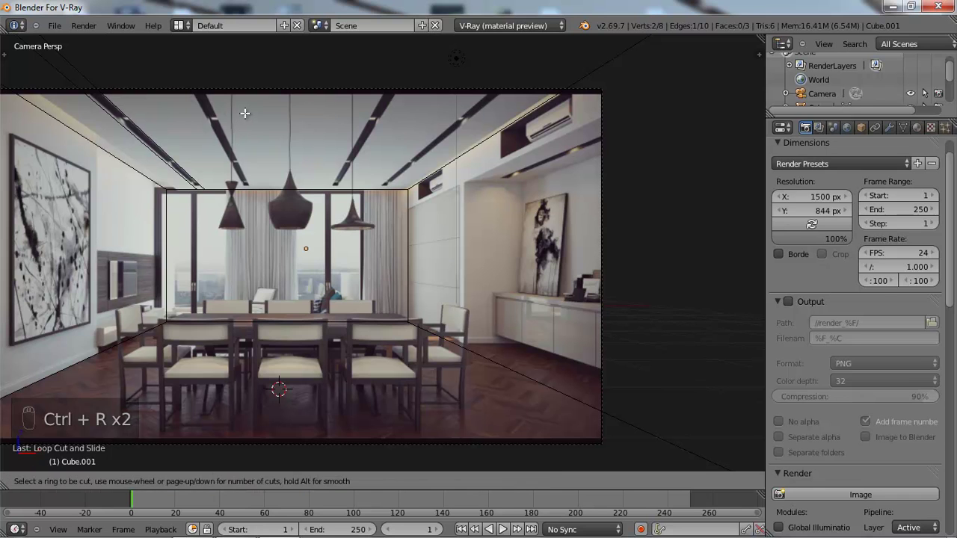
pyautogui.click(264, 172)
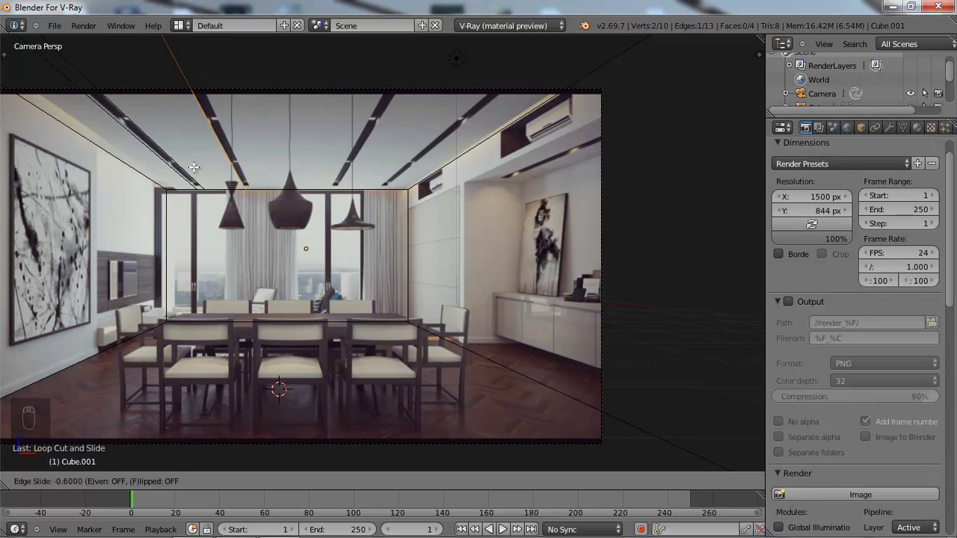
pyautogui.click(193, 168)
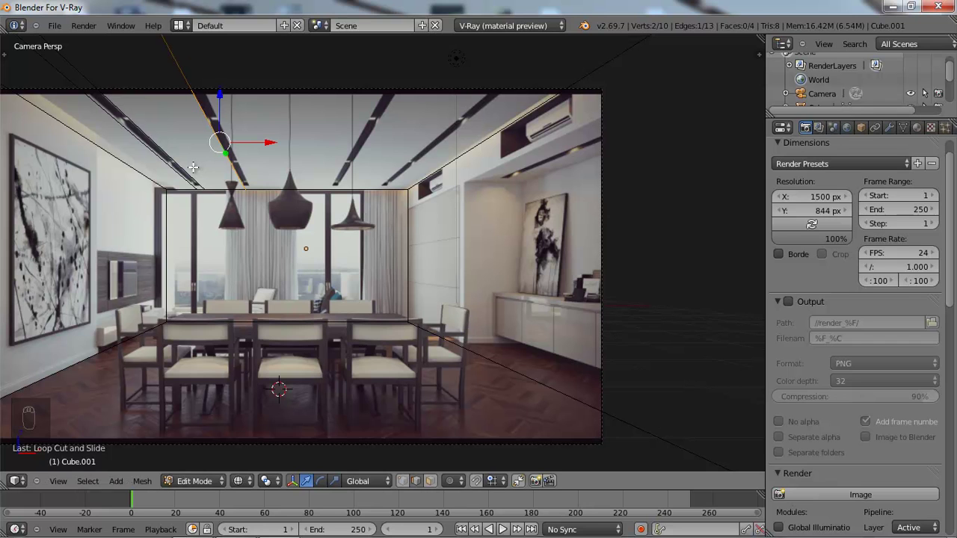
pyautogui.hotkey('ctrl', 'r')
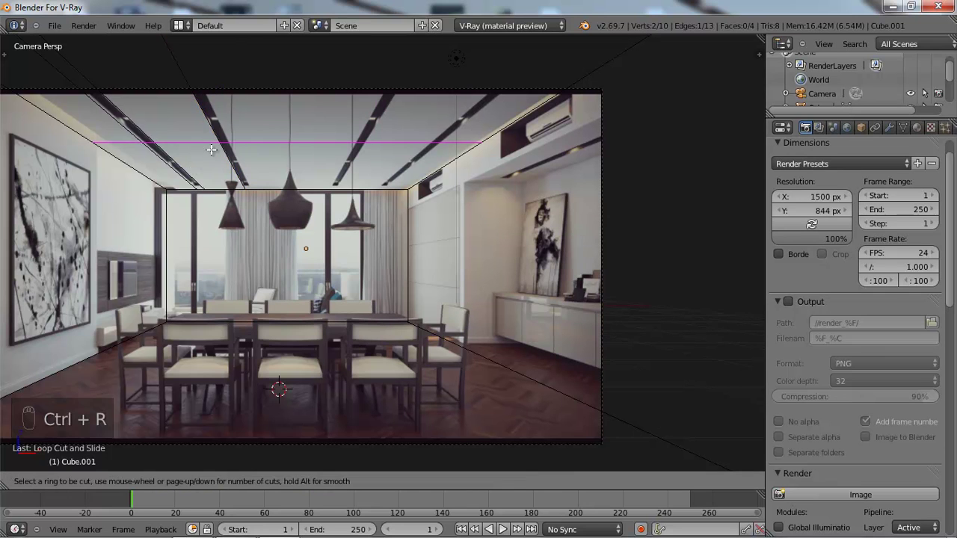
pyautogui.click(273, 174)
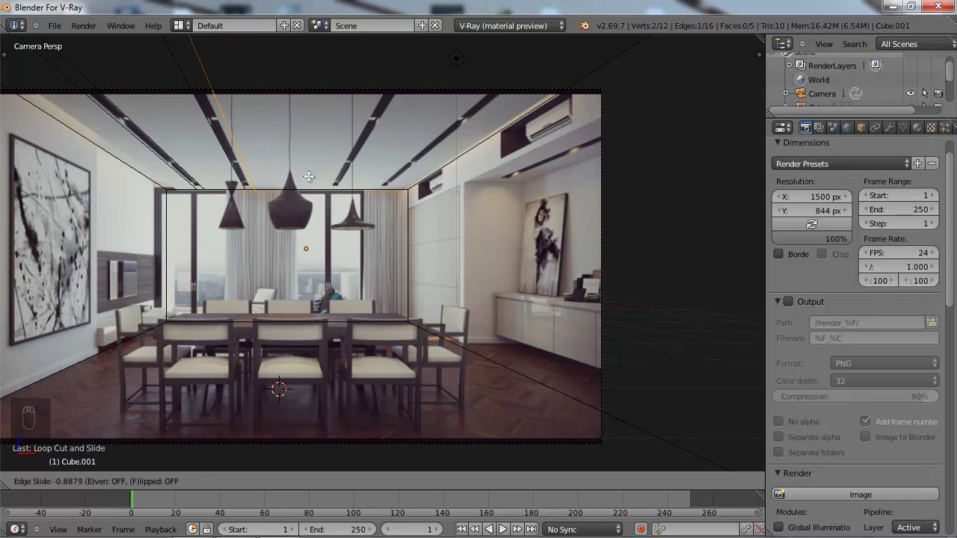
pyautogui.click(273, 175)
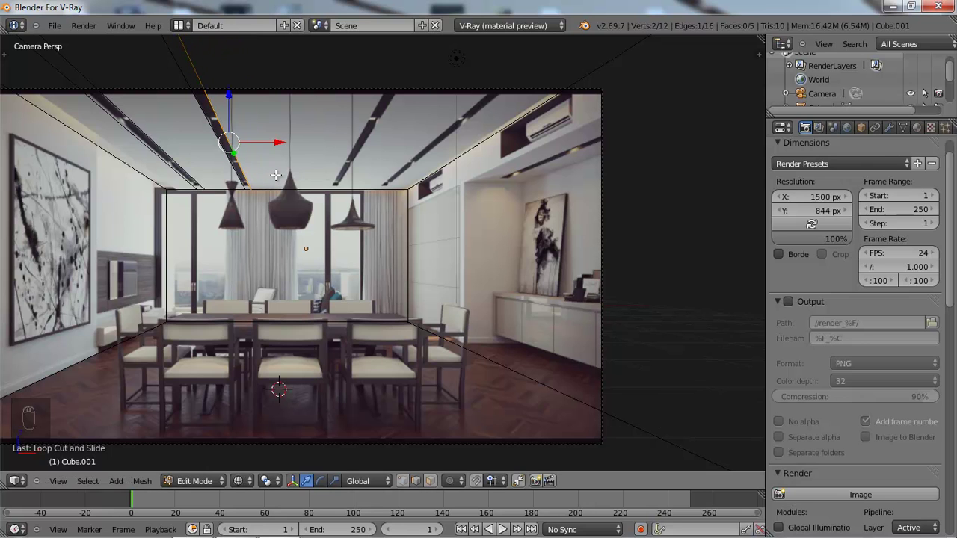
# - Add two lengthwise loop cuts to the ceiling along both edges of the third dark strip from the left
pyautogui.hotkey('ctrl', 'r')
pyautogui.click(291, 150)
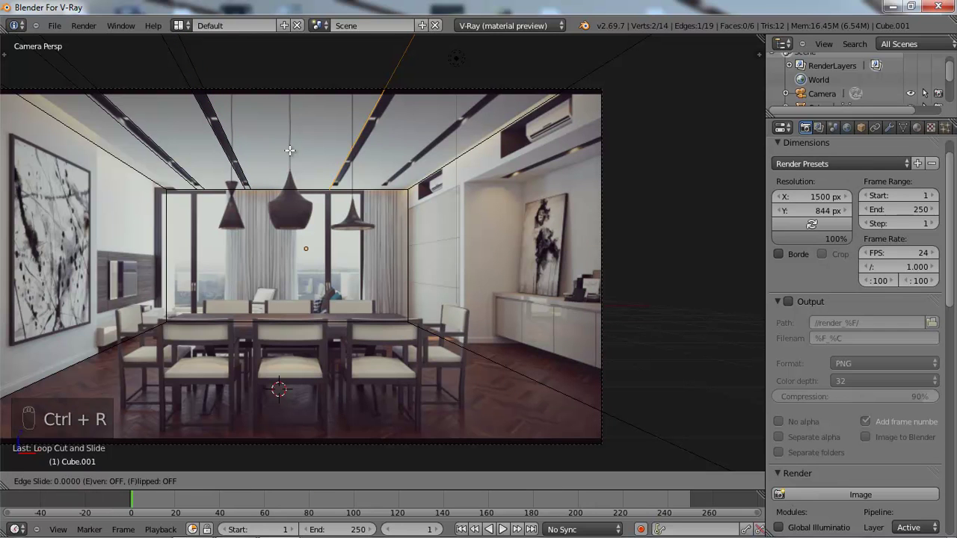
pyautogui.click(290, 150)
pyautogui.hotkey('ctrl', 'r')
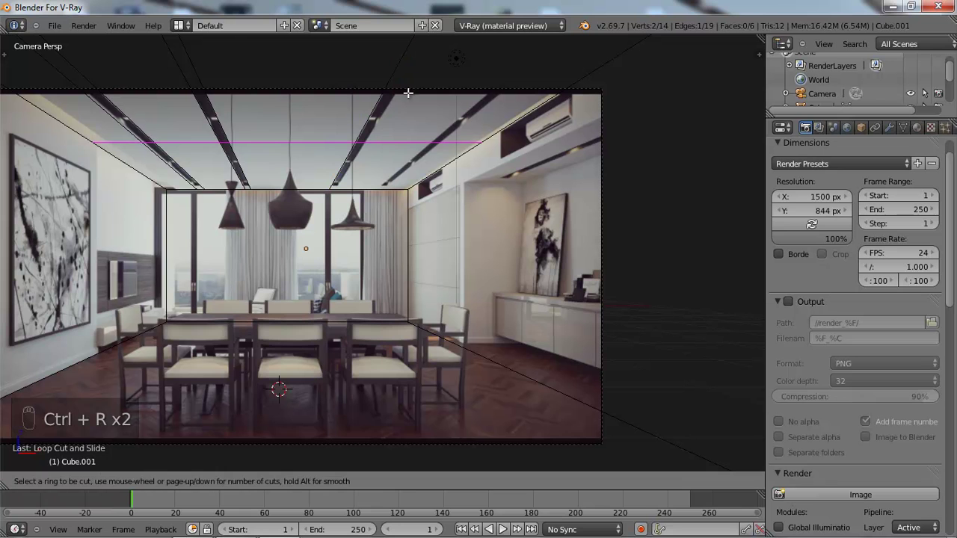
pyautogui.click(376, 187)
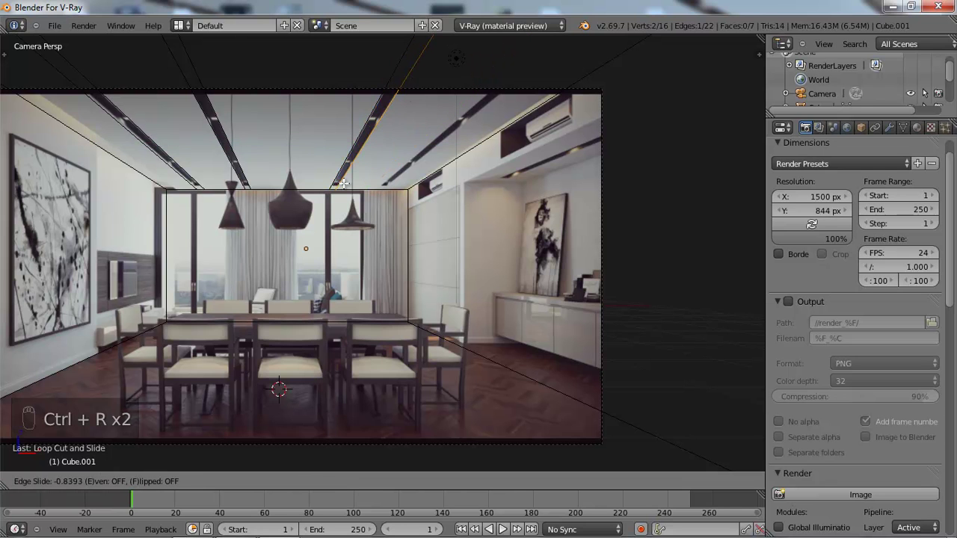
pyautogui.click(344, 183)
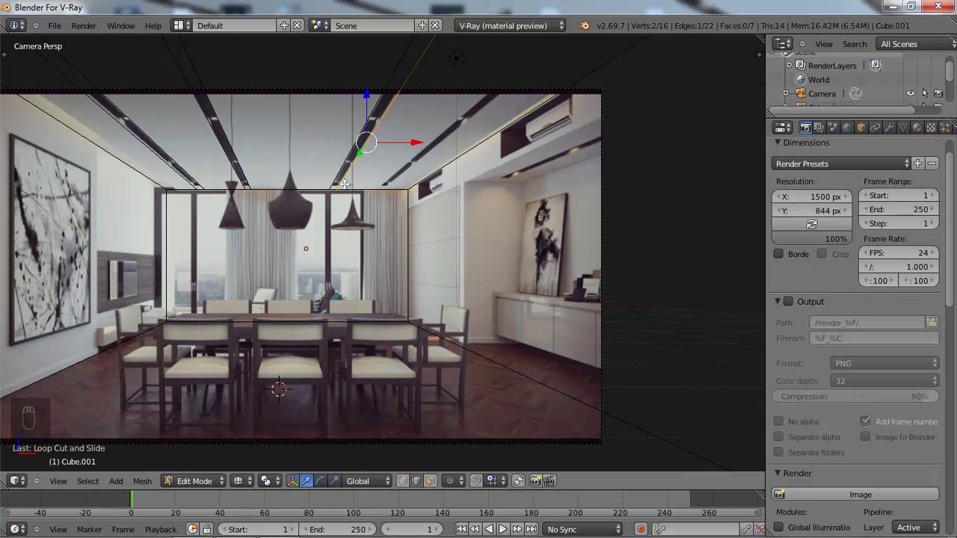
# - Add two lengthwise loop cuts to the ceiling along both edges of the rightmost dark strip
pyautogui.hotkey('ctrl', 'r')
pyautogui.click(393, 168)
pyautogui.click(397, 164)
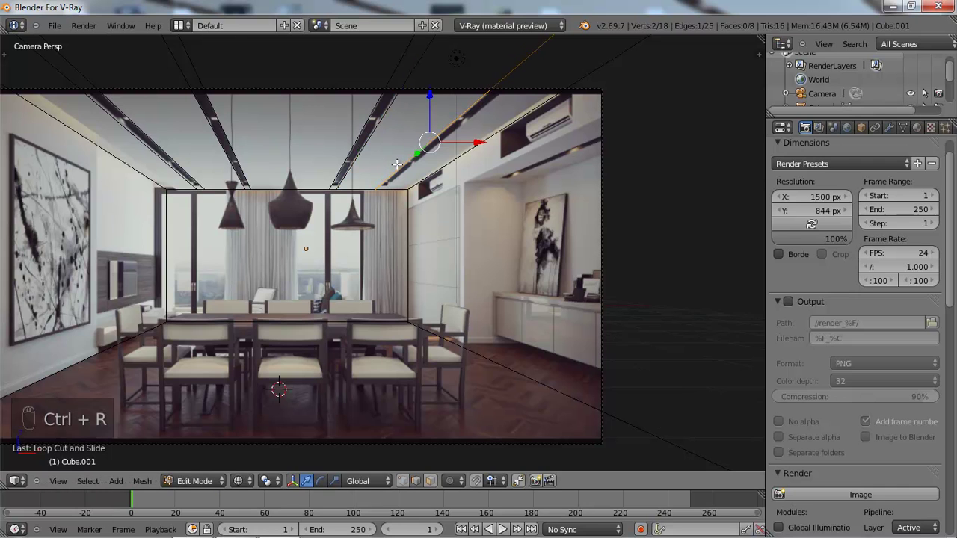
pyautogui.hotkey('ctrl', 'r')
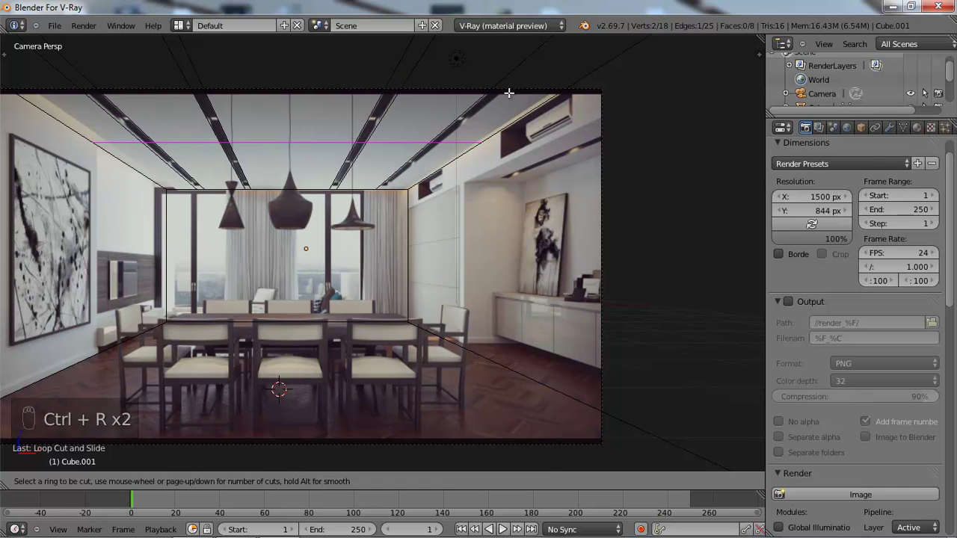
pyautogui.click(391, 190)
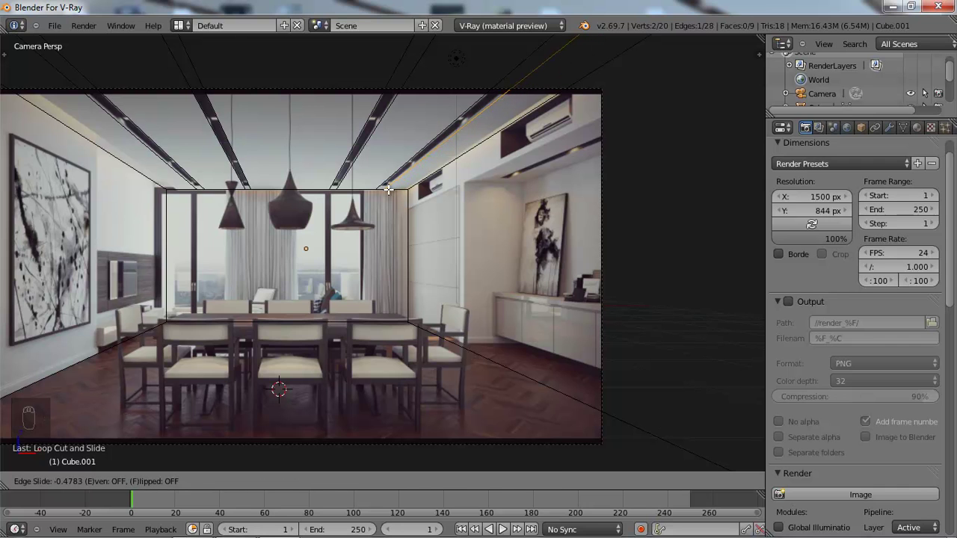
pyautogui.click(388, 190)
# - Select the four ceiling strip faces, extrude them upward about 0.17, and finish editing the ceiling object
pyautogui.click(430, 481)
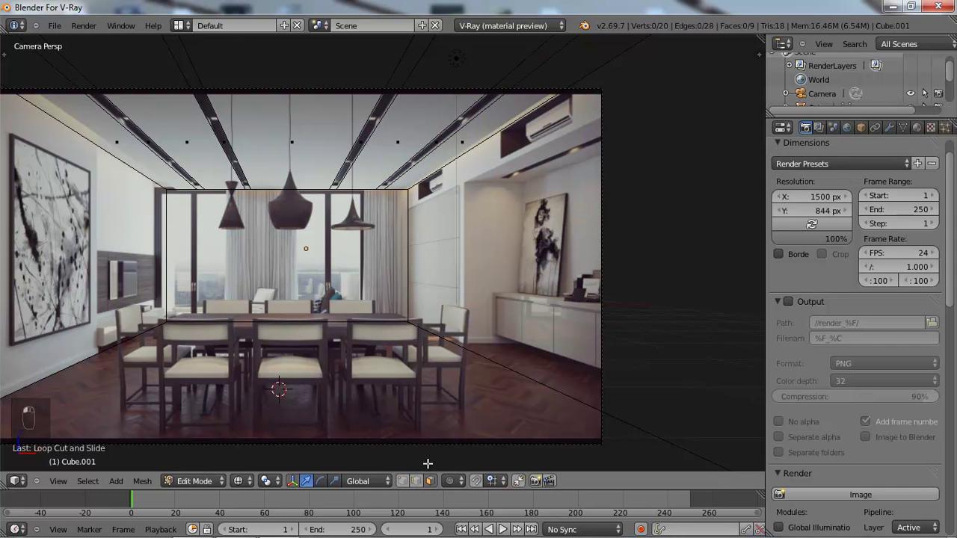
pyautogui.rightClick(461, 124)
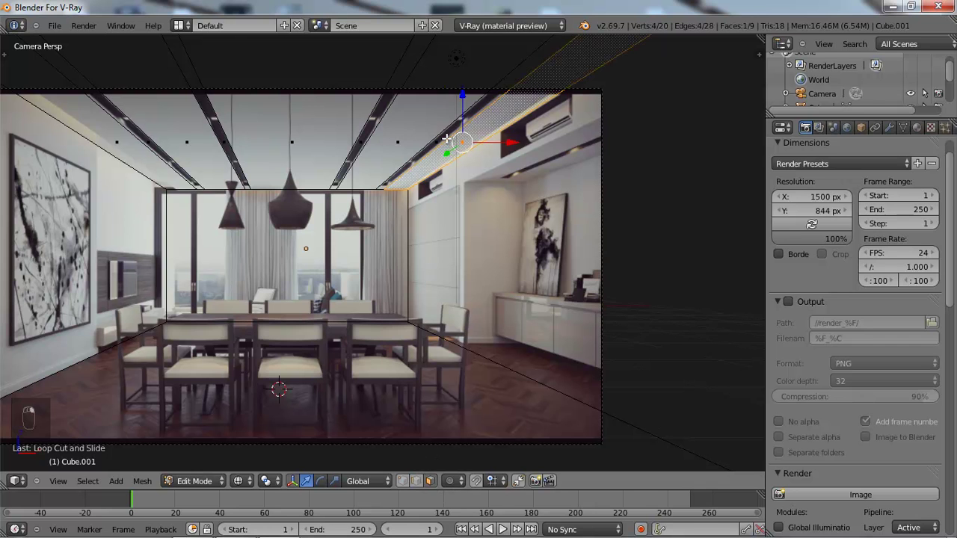
pyautogui.keyDown('shift'); pyautogui.rightClick(366, 139); pyautogui.keyUp('shift')
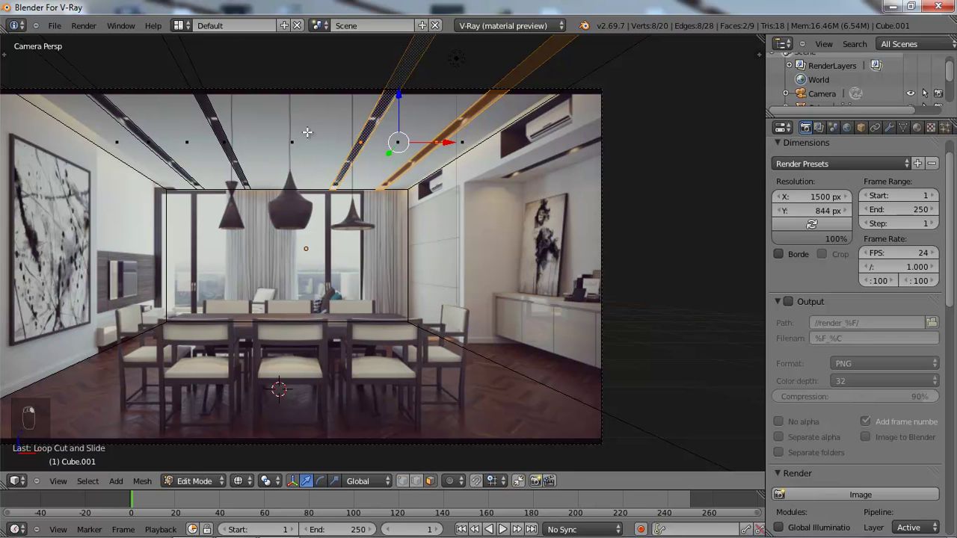
pyautogui.keyDown('shift'); pyautogui.rightClick(233, 140); pyautogui.keyUp('shift')
pyautogui.keyDown('shift'); pyautogui.rightClick(162, 153); pyautogui.keyUp('shift')
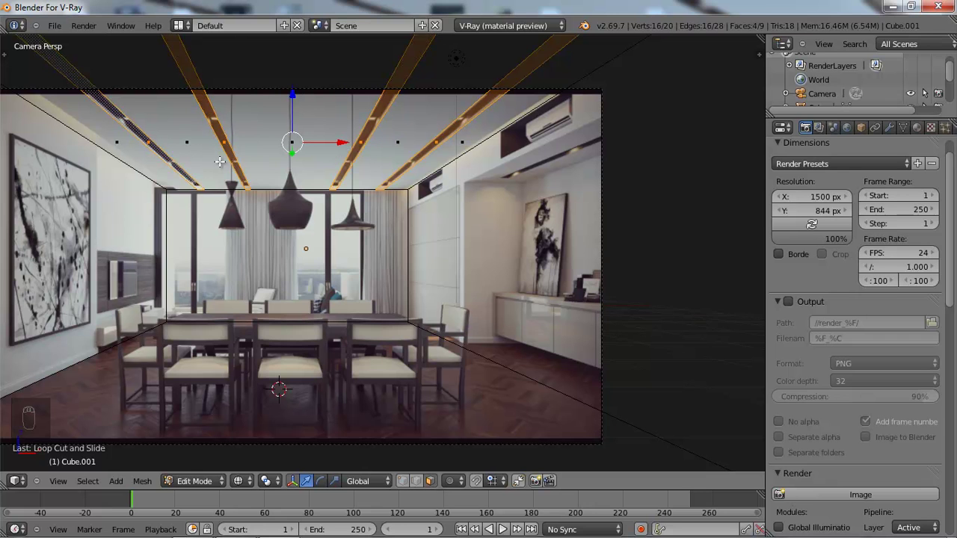
pyautogui.press('e')
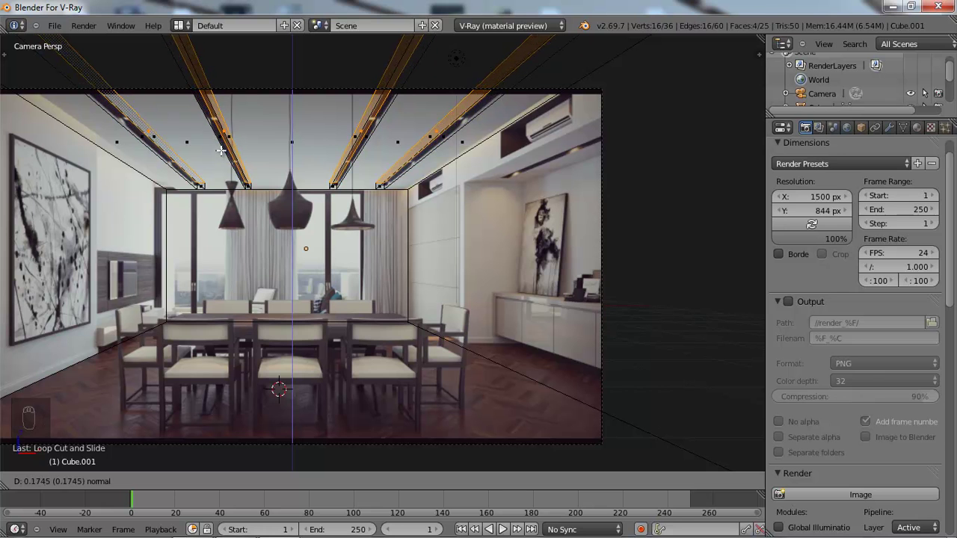
pyautogui.click(221, 150)
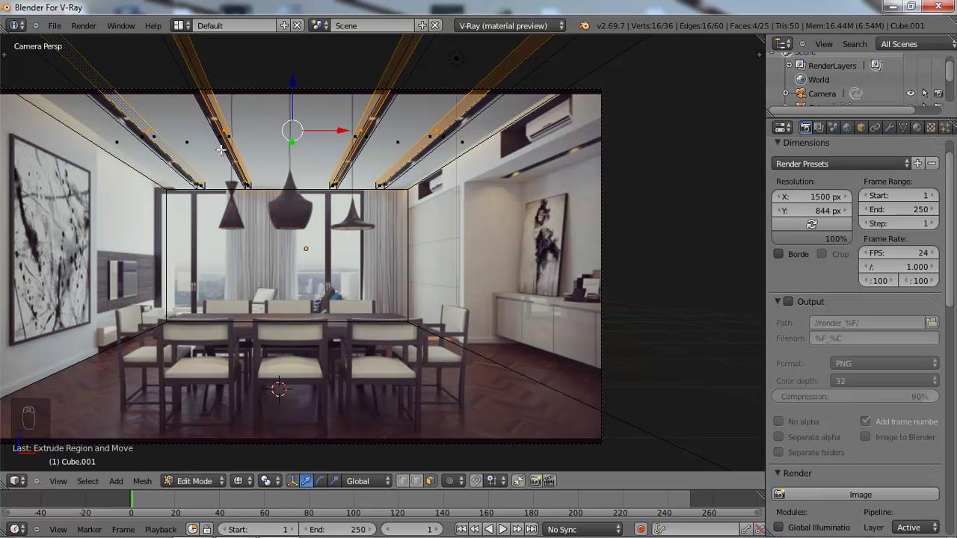
pyautogui.press('Tab')
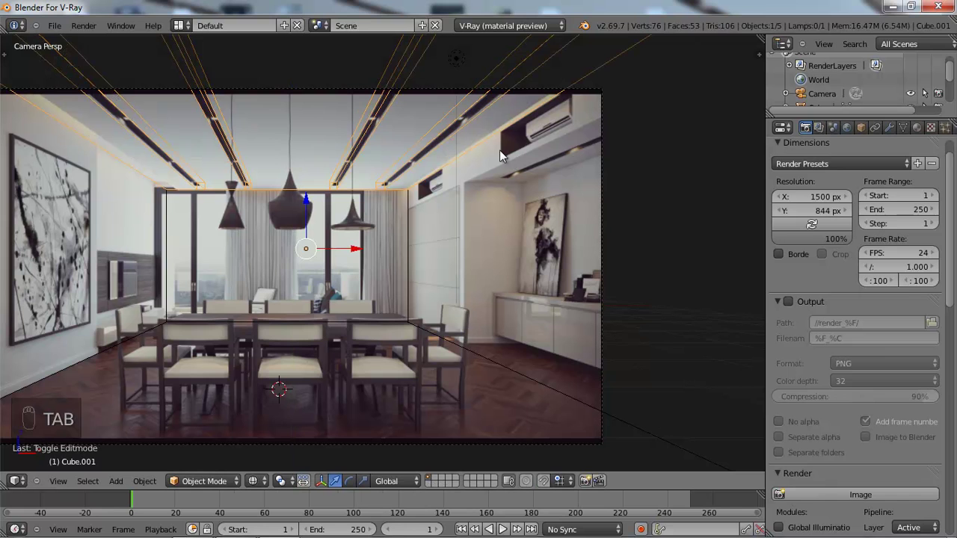
# - In the walls object, extrude the two air conditioner recess faces on the right wall outward about 0.28
pyautogui.rightClick(492, 141)
pyautogui.press('Tab')
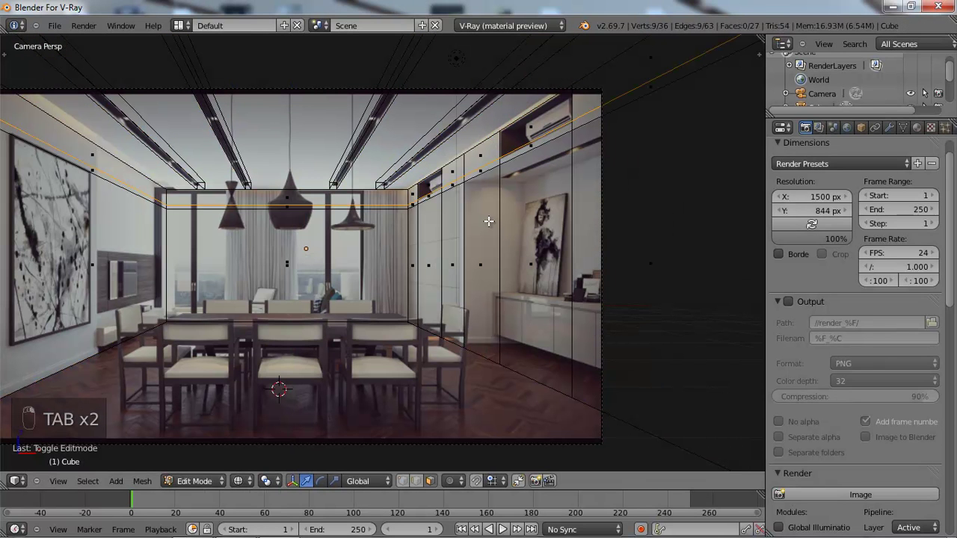
pyautogui.keyDown('shift'); pyautogui.rightClick(529, 123); pyautogui.keyUp('shift')
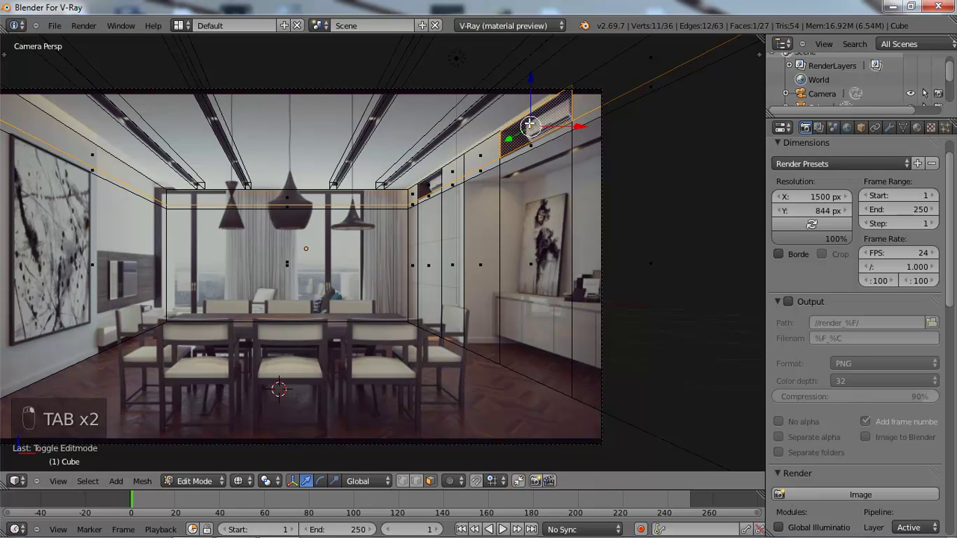
pyautogui.rightClick(435, 178)
pyautogui.keyDown('shift'); pyautogui.rightClick(530, 133); pyautogui.keyUp('shift')
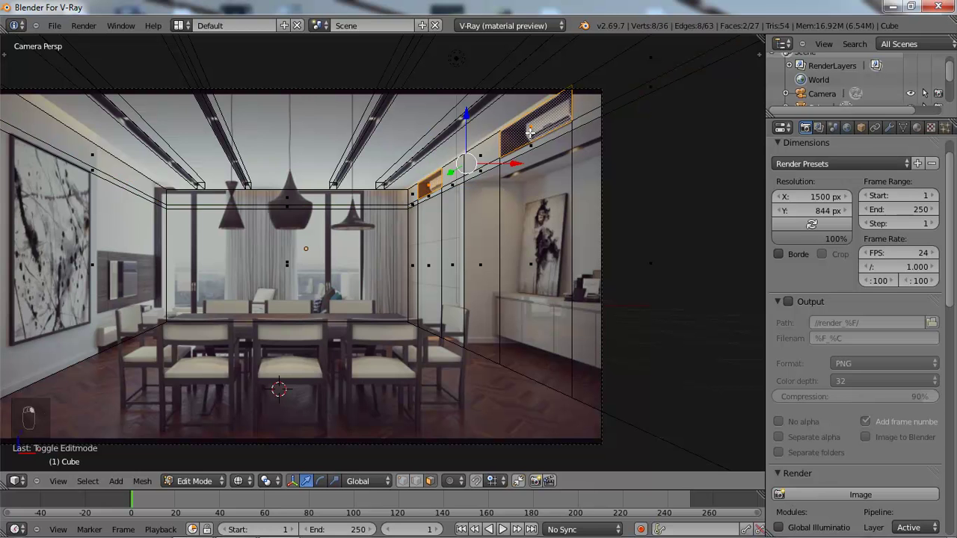
pyautogui.keyDown('shift'); pyautogui.moveTo(479, 170); pyautogui.dragTo(466, 174, button='middle'); pyautogui.keyUp('shift')
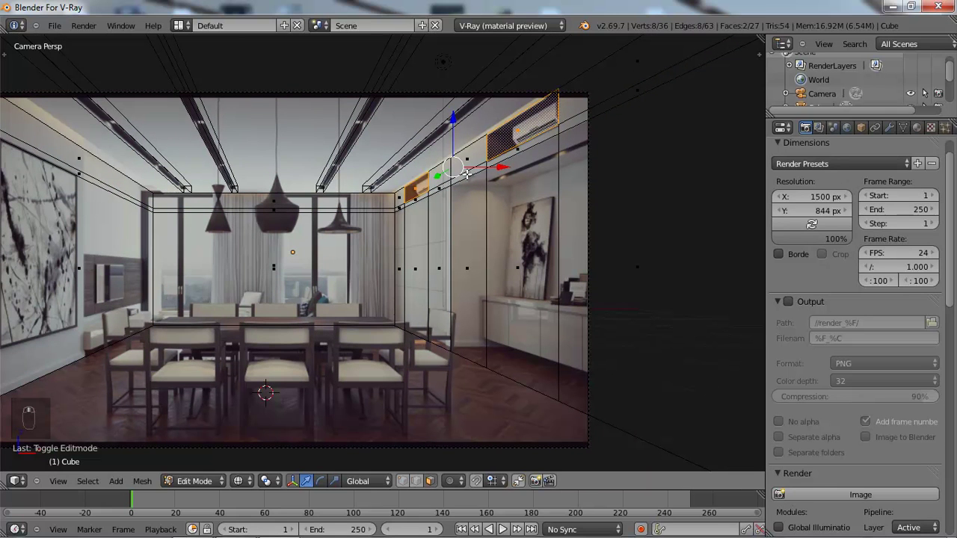
pyautogui.press('e')
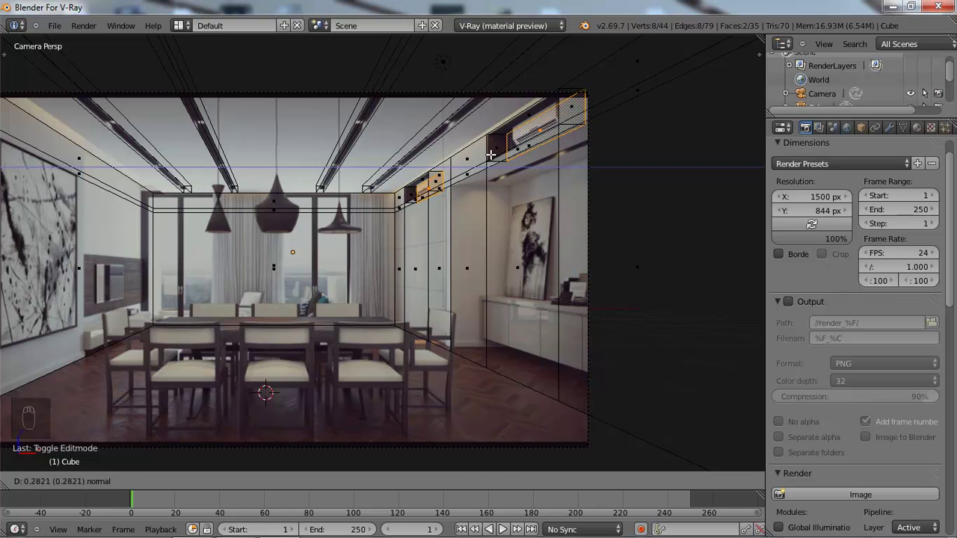
pyautogui.click(492, 155)
# - Extrude the three right wall faces around the cabinet niche, below the horizontal cut, outward about 1.05
pyautogui.rightClick(477, 269)
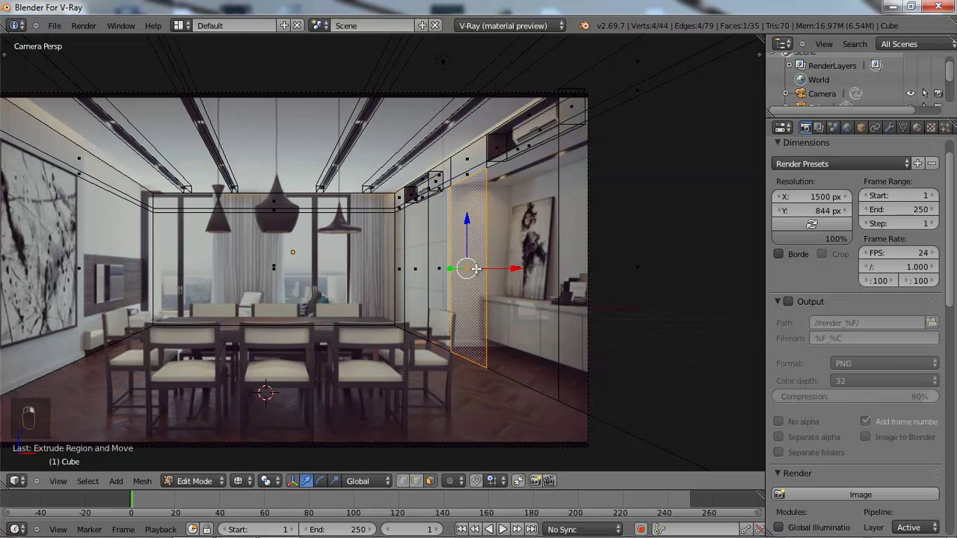
pyautogui.keyDown('shift'); pyautogui.rightClick(518, 272); pyautogui.keyUp('shift')
pyautogui.keyDown('shift'); pyautogui.rightClick(632, 263); pyautogui.keyUp('shift')
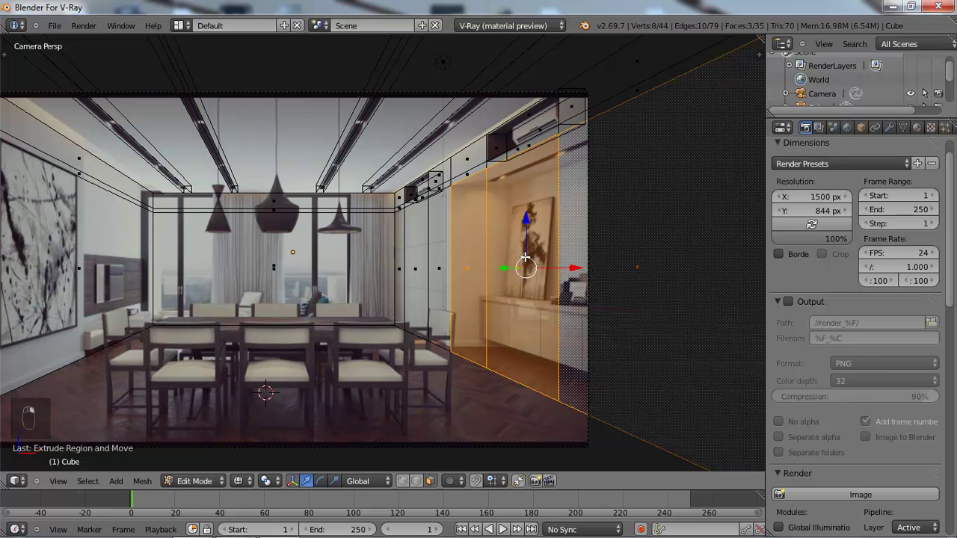
pyautogui.press('e')
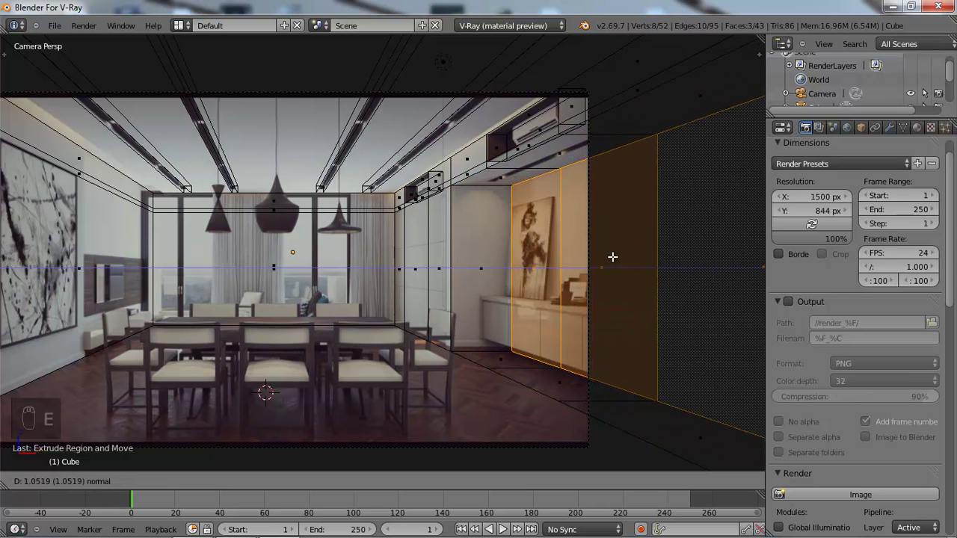
pyautogui.click(614, 257)
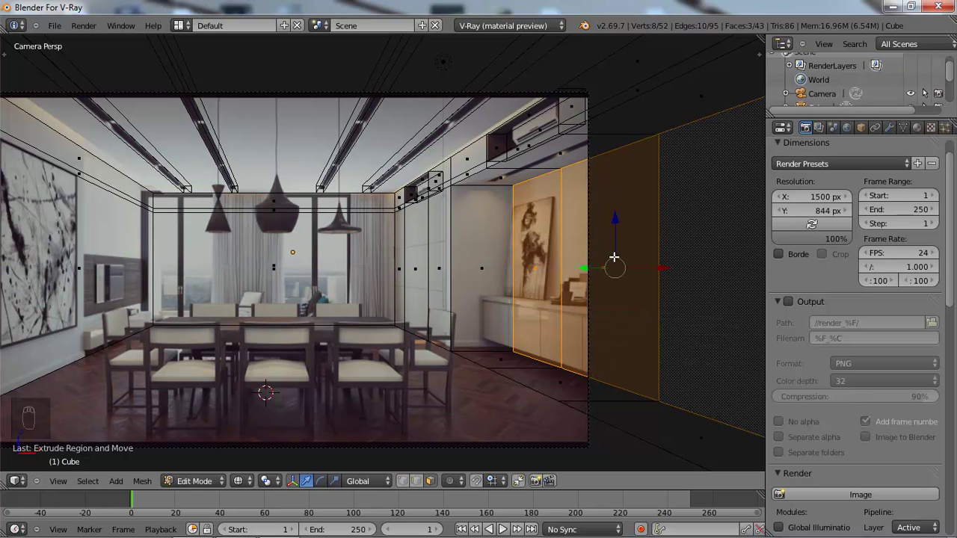
# - Add a vertical loop cut to the left wall, aligned with the wall corner in front of the large painting
pyautogui.scroll(-3, 111, 308)
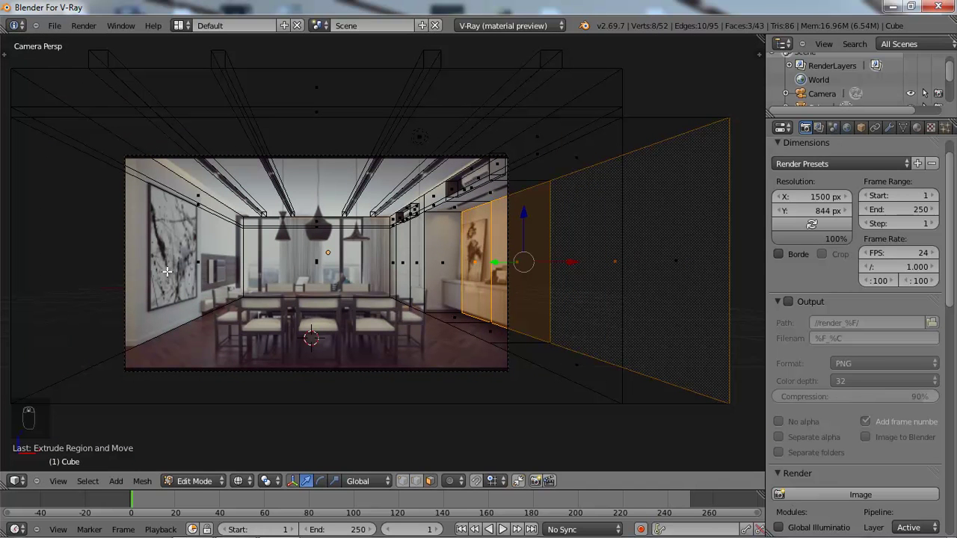
pyautogui.press('a')
pyautogui.hotkey('ctrl', 'r')
pyautogui.click(133, 192)
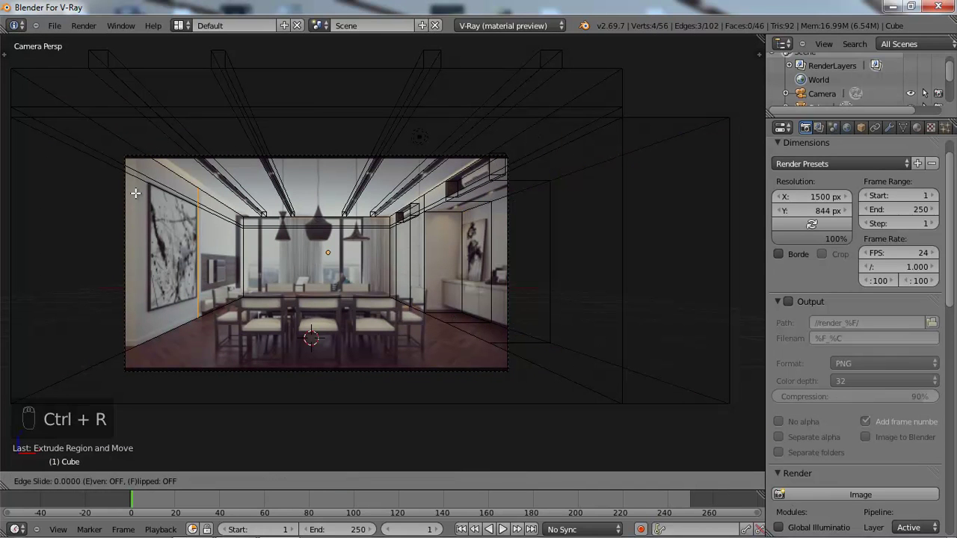
pyautogui.click(47, 211)
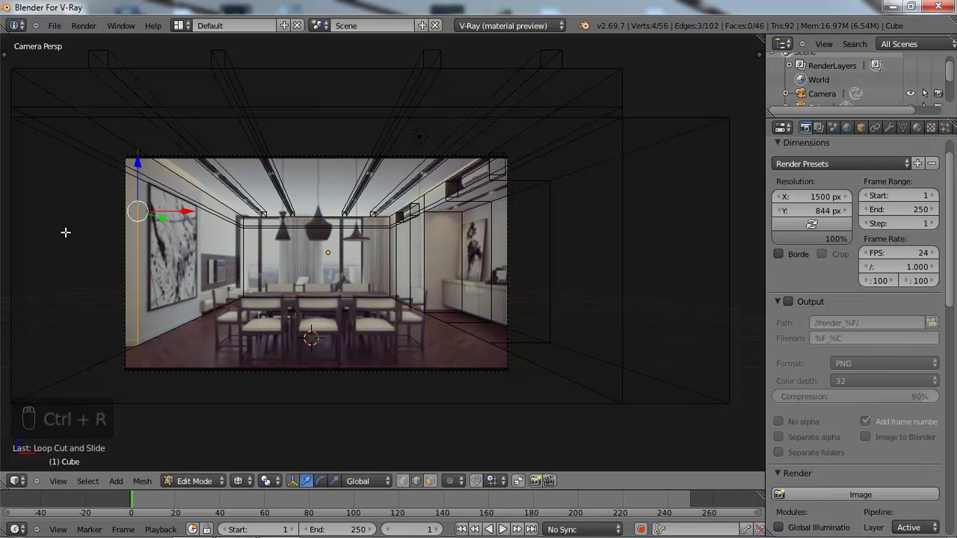
# - Extrude the left wall's nearest face, below the horizontal cut, outward about 1.1
pyautogui.click(430, 481)
pyautogui.rightClick(66, 255)
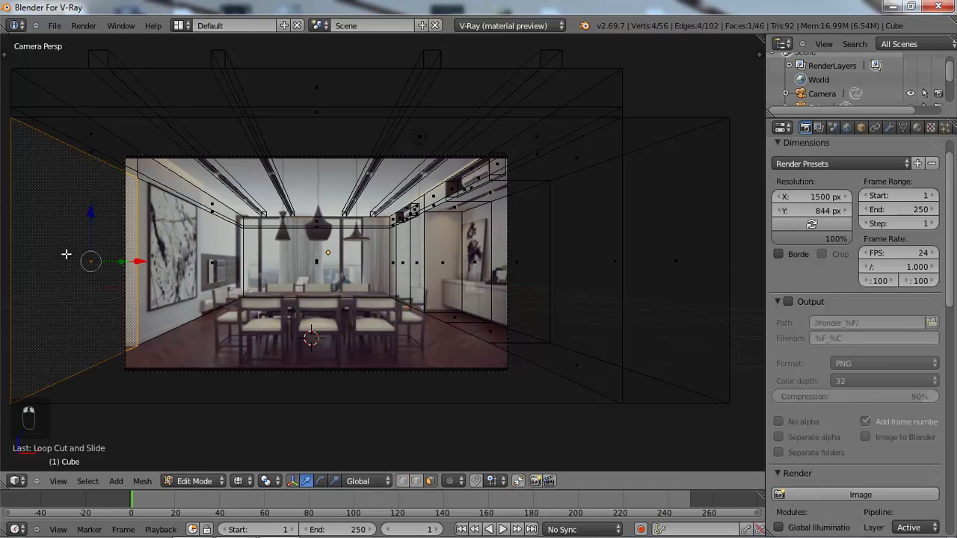
pyautogui.press('e')
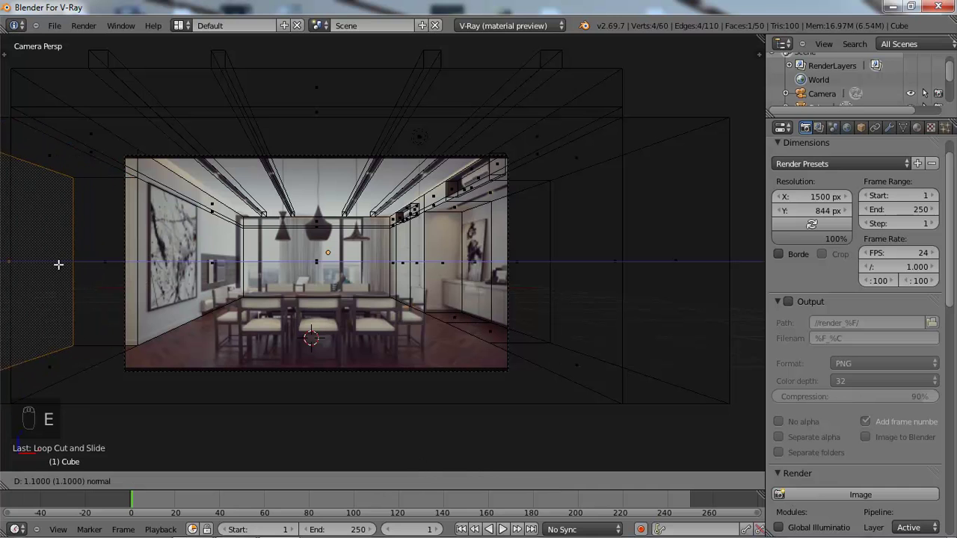
pyautogui.click(53, 264)
# - Add a vertical loop cut to the left wall at the corner just beyond the large painting
pyautogui.scroll(1, 239, 231)
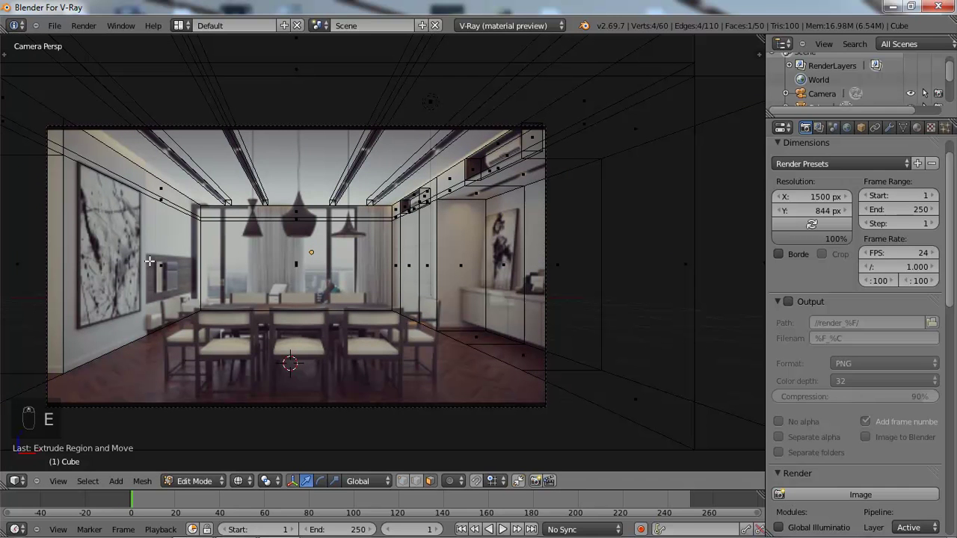
pyautogui.hotkey('ctrl', 'r')
pyautogui.click(140, 203)
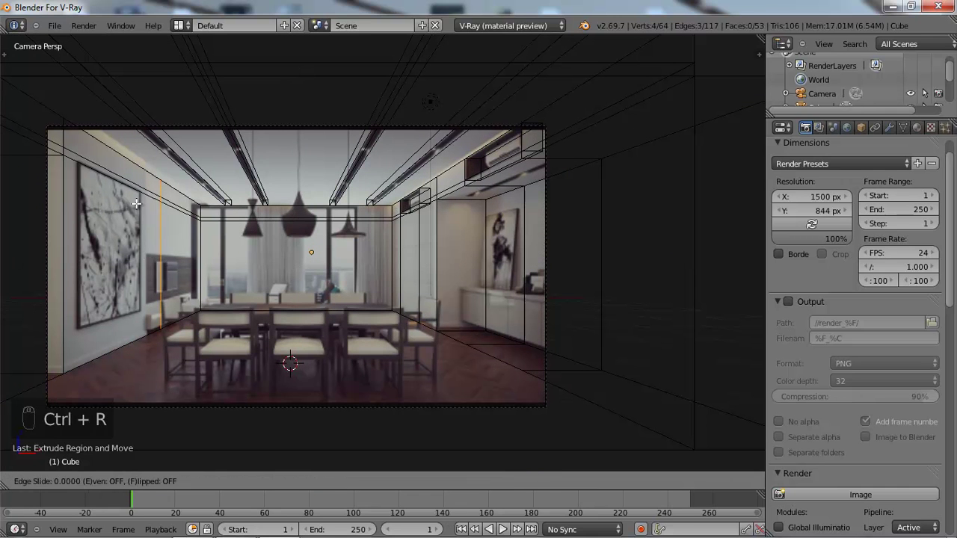
pyautogui.click(116, 202)
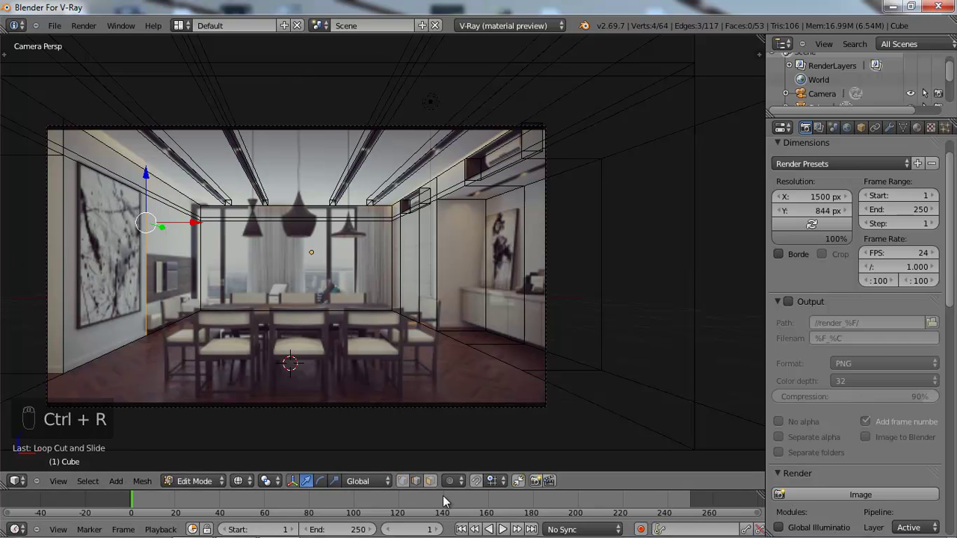
# - Extrude the three faces at the far end of the left wall outward about 0.36 and check from the top
pyautogui.press('a')
pyautogui.rightClick(178, 190)
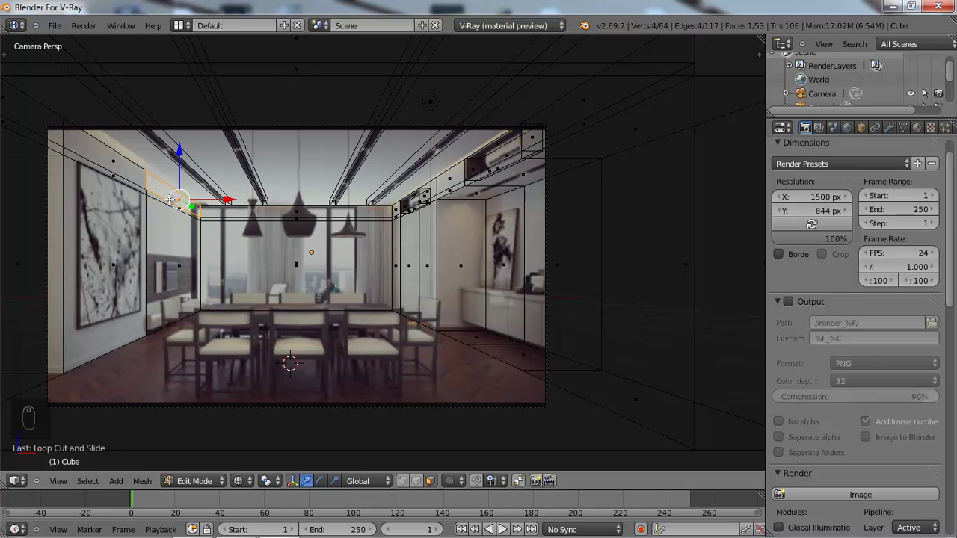
pyautogui.keyDown('shift'); pyautogui.rightClick(182, 260); pyautogui.keyUp('shift')
pyautogui.press('e')
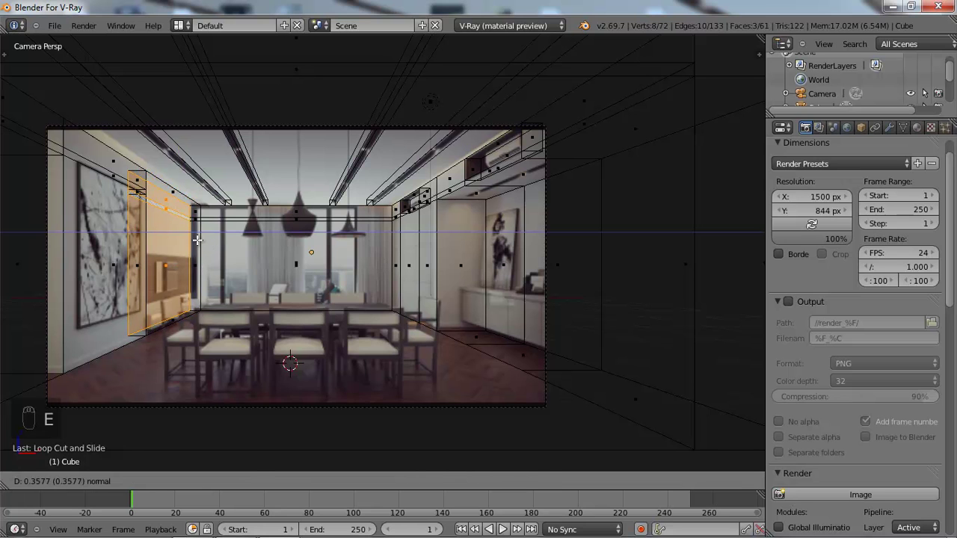
pyautogui.click(198, 240)
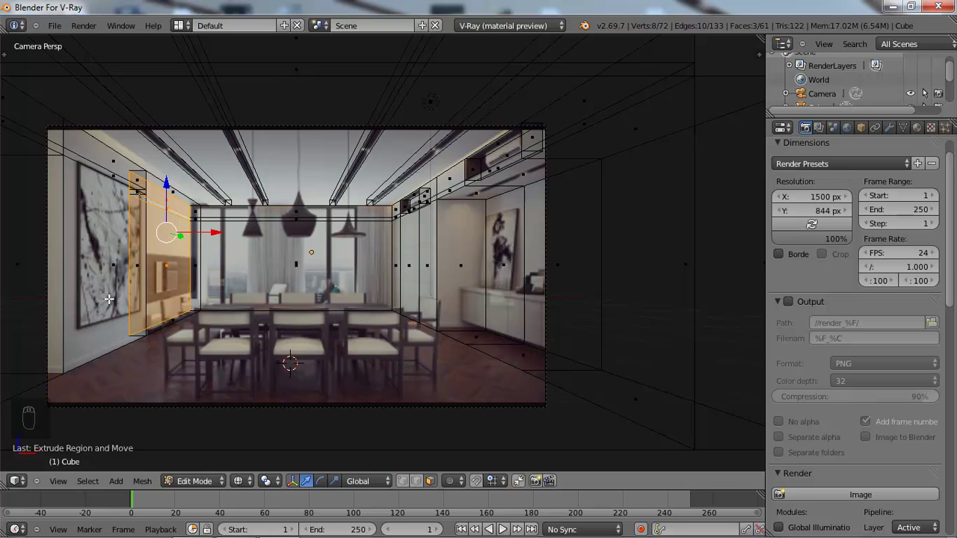
pyautogui.press('KP_7')
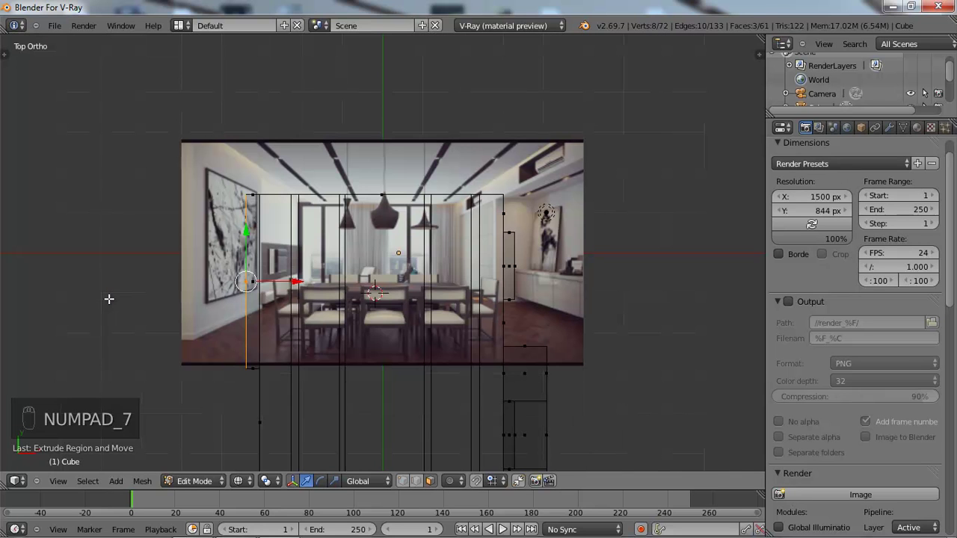
# - Add a lengthwise loop cut to the ceiling object, between its left edge and the nearest raised strip
pyautogui.press('z')
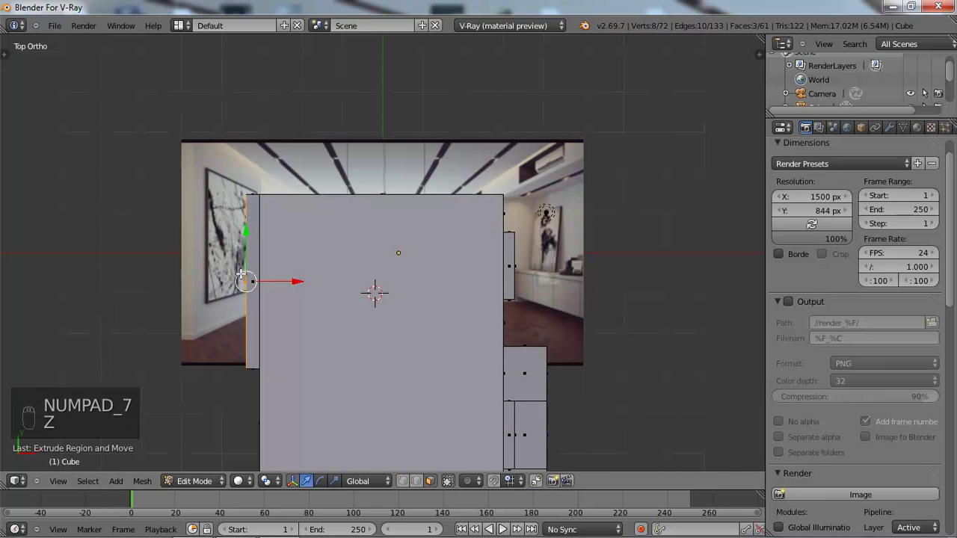
pyautogui.scroll(-1, 277, 279)
pyautogui.keyDown('shift'); pyautogui.moveTo(278, 280); pyautogui.dragTo(273, 172, button='middle'); pyautogui.keyUp('shift')
pyautogui.scroll(1, 276, 183)
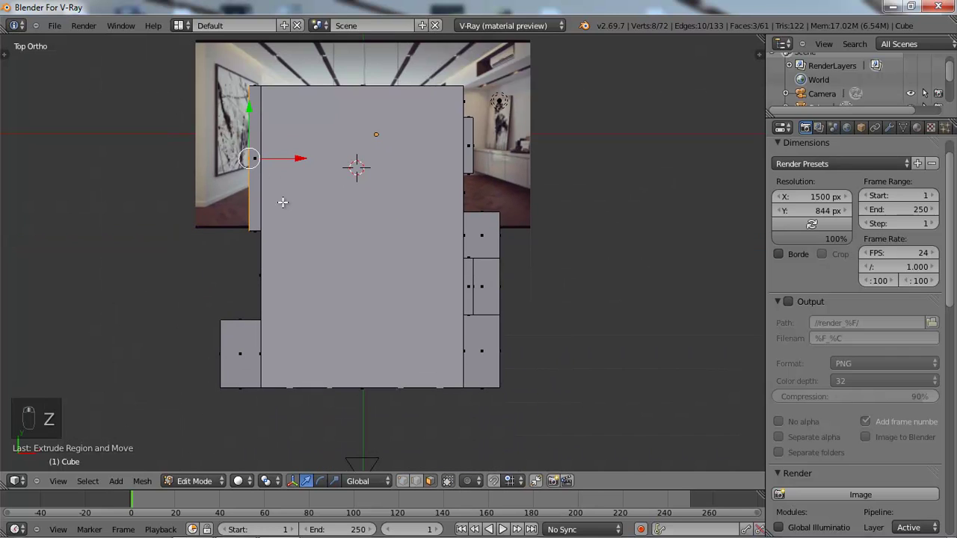
pyautogui.press('Tab')
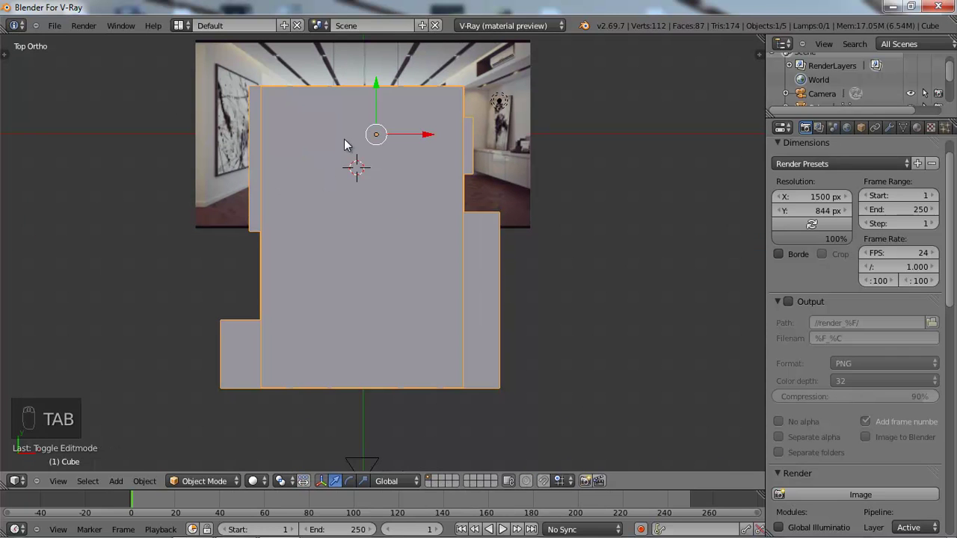
pyautogui.rightClick(349, 98)
pyautogui.press('Tab')
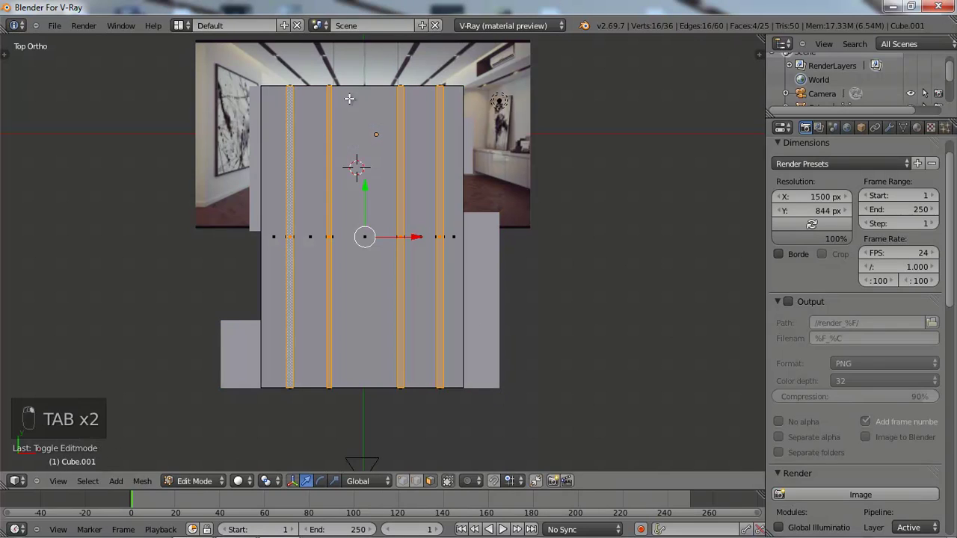
pyautogui.hotkey('ctrl', 'r')
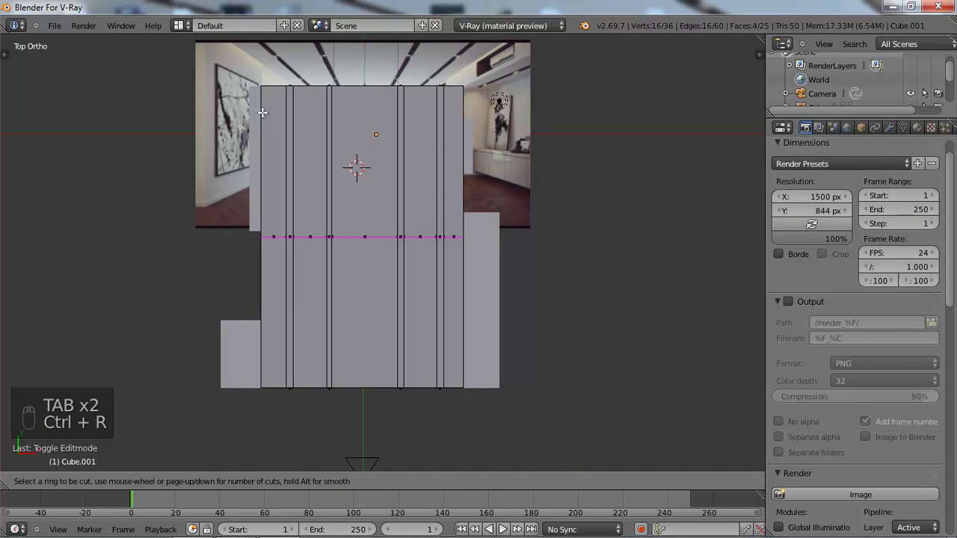
pyautogui.click(268, 112)
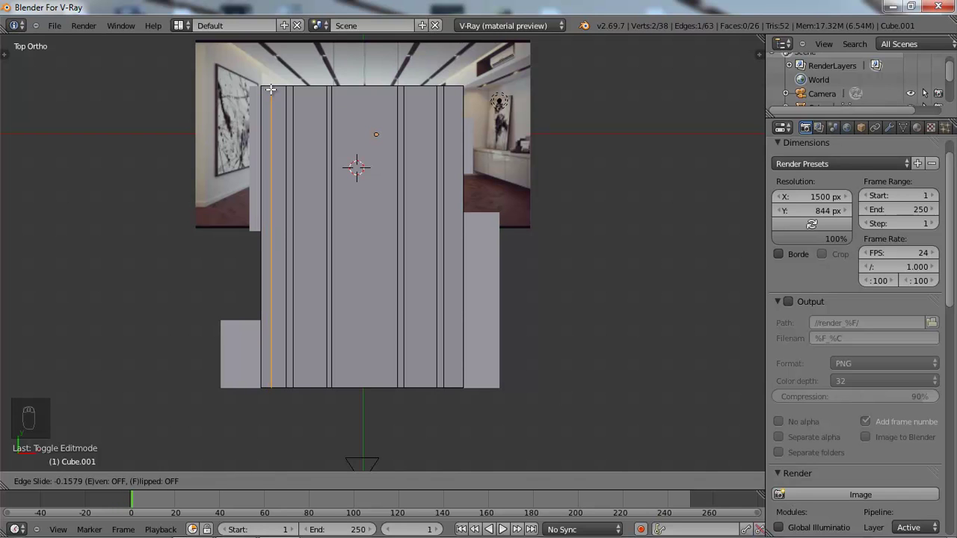
pyautogui.click(270, 90)
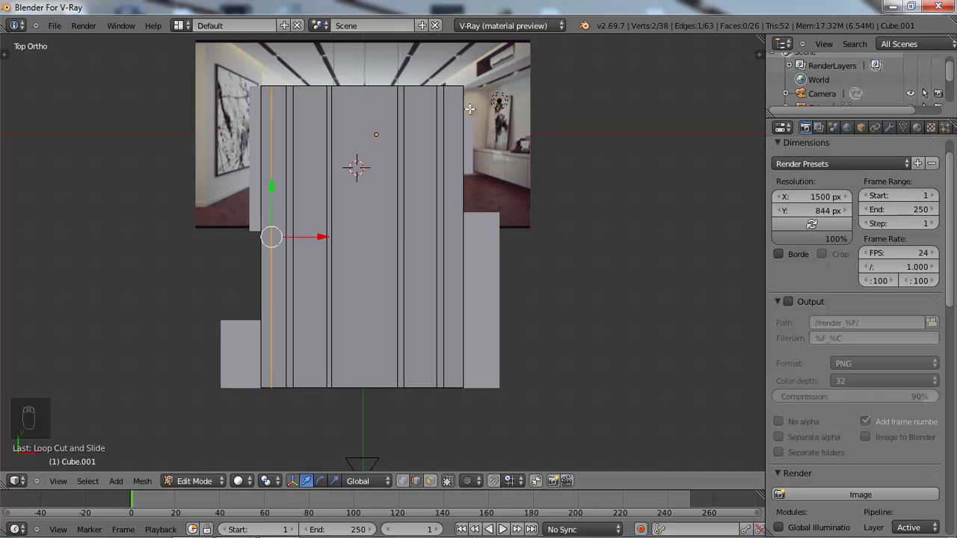
# - Add a lengthwise loop cut midway between the ceiling's rightmost raised strip and its right edge
pyautogui.hotkey('ctrl', 'r')
pyautogui.click(453, 93)
pyautogui.rightClick(453, 94)
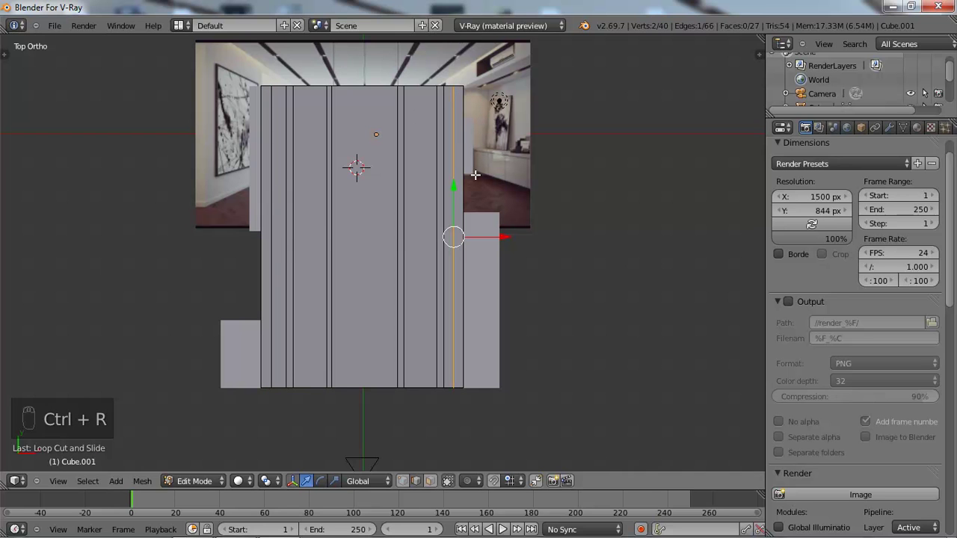
# - Extrude the two outermost ceiling faces upward about 0.19 and check them from below and through the camera
pyautogui.click(430, 481)
pyautogui.rightClick(459, 238)
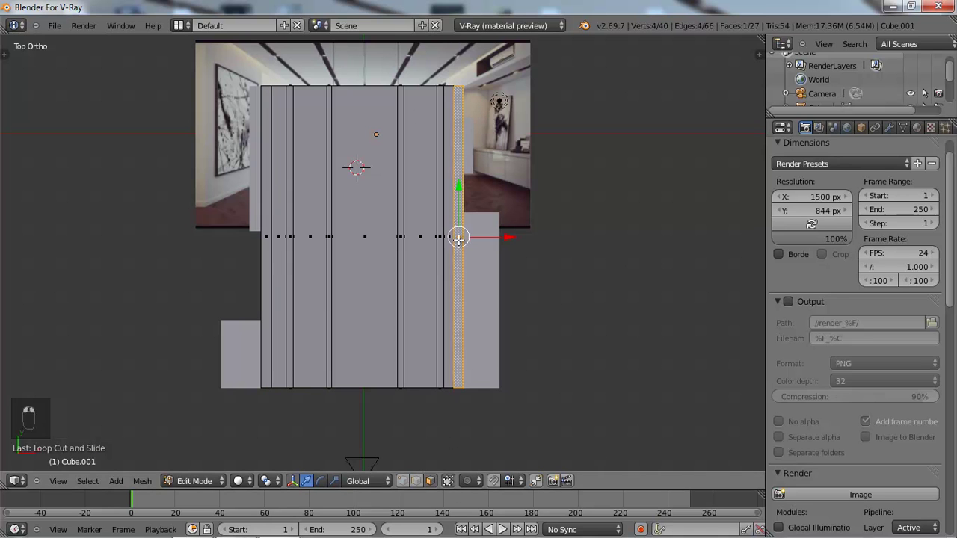
pyautogui.keyDown('shift'); pyautogui.rightClick(266, 239); pyautogui.keyUp('shift')
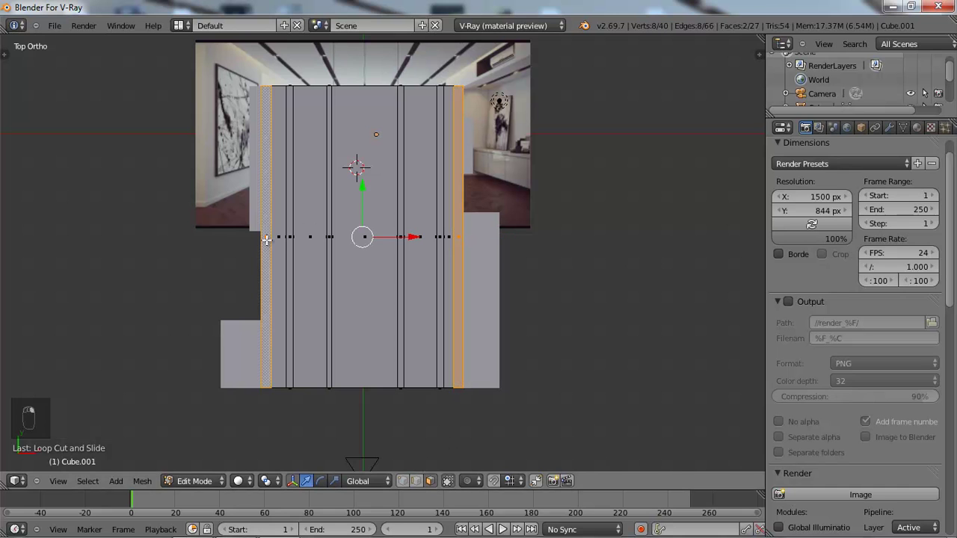
pyautogui.press('KP_1')
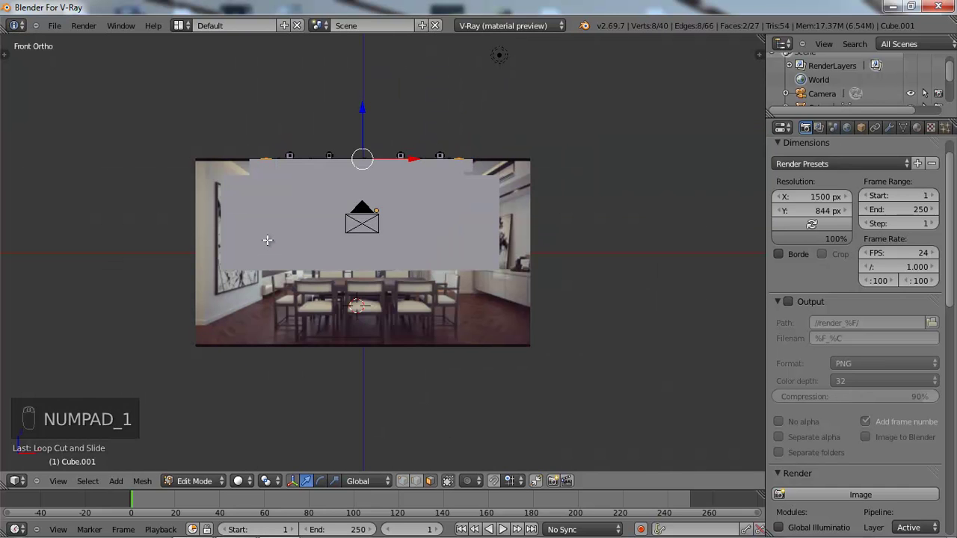
pyautogui.moveTo(270, 227); pyautogui.dragTo(290, 273, button='middle')
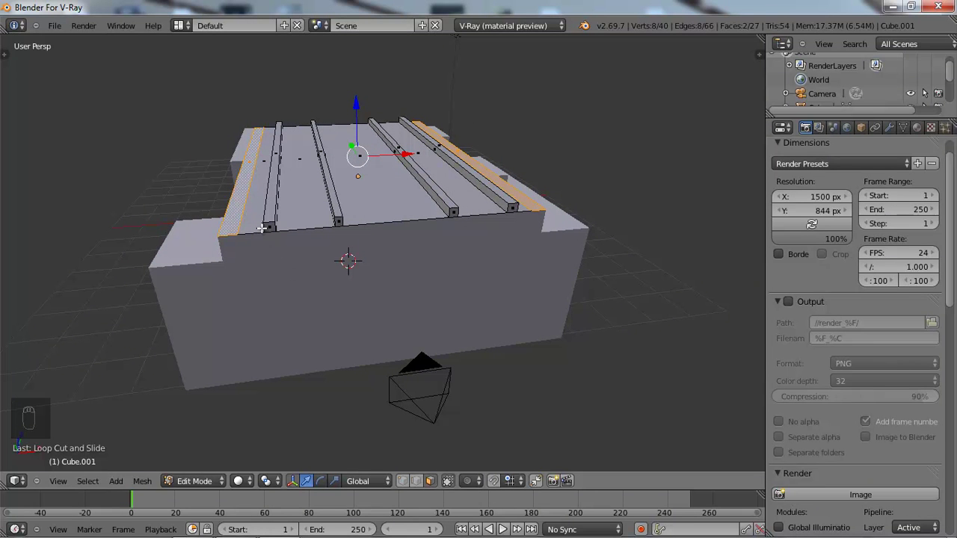
pyautogui.press('e')
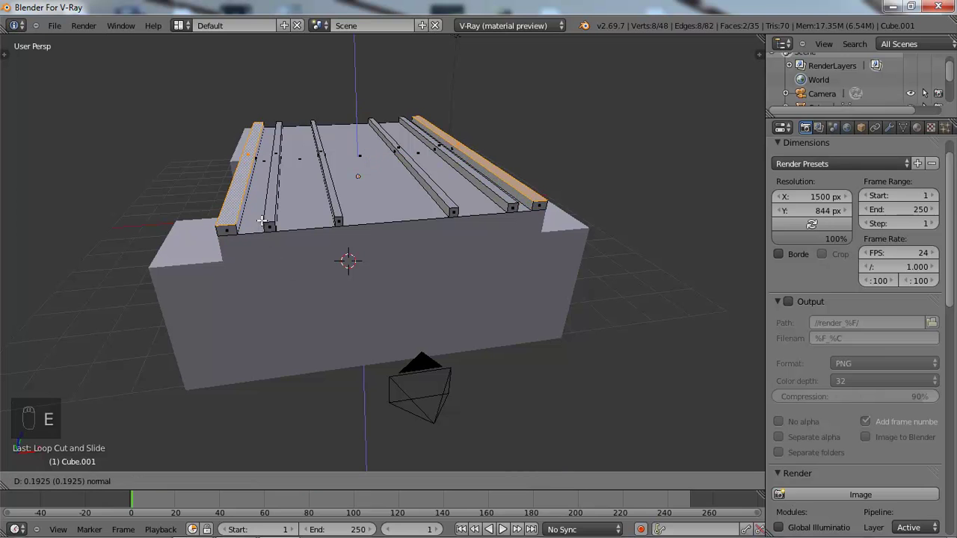
pyautogui.click(262, 222)
pyautogui.moveTo(262, 221); pyautogui.dragTo(248, 141, button='middle')
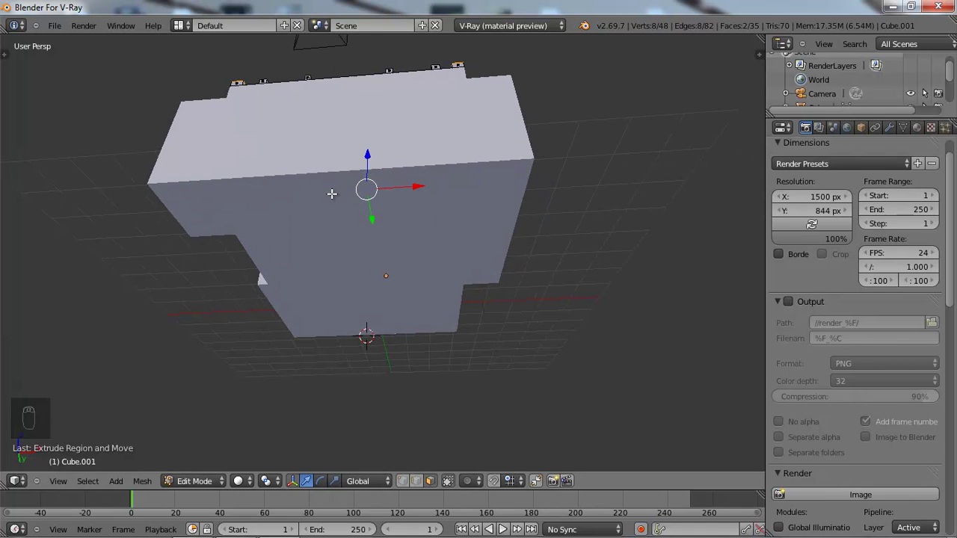
pyautogui.press('z')
pyautogui.moveTo(334, 203); pyautogui.dragTo(308, 220, button='middle')
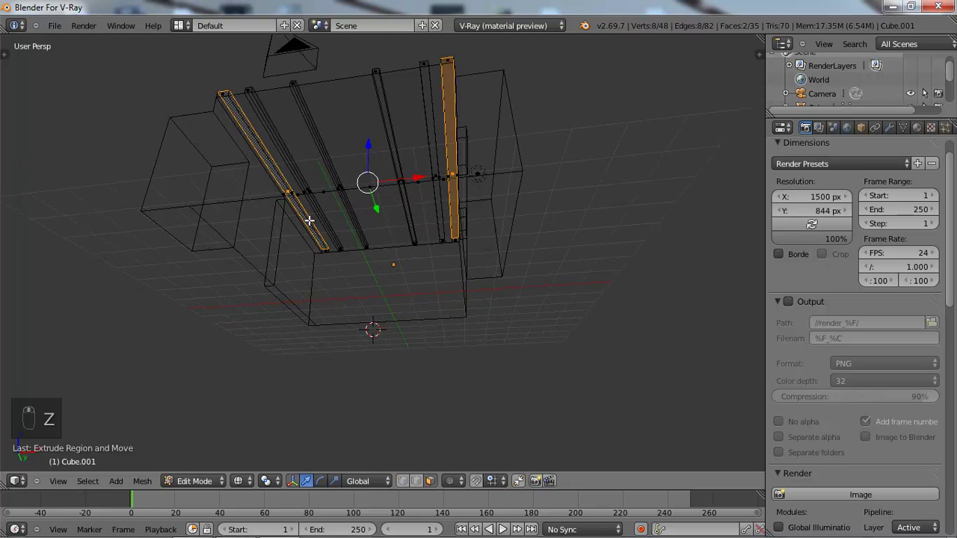
pyautogui.press('KP_0')
pyautogui.press('z')
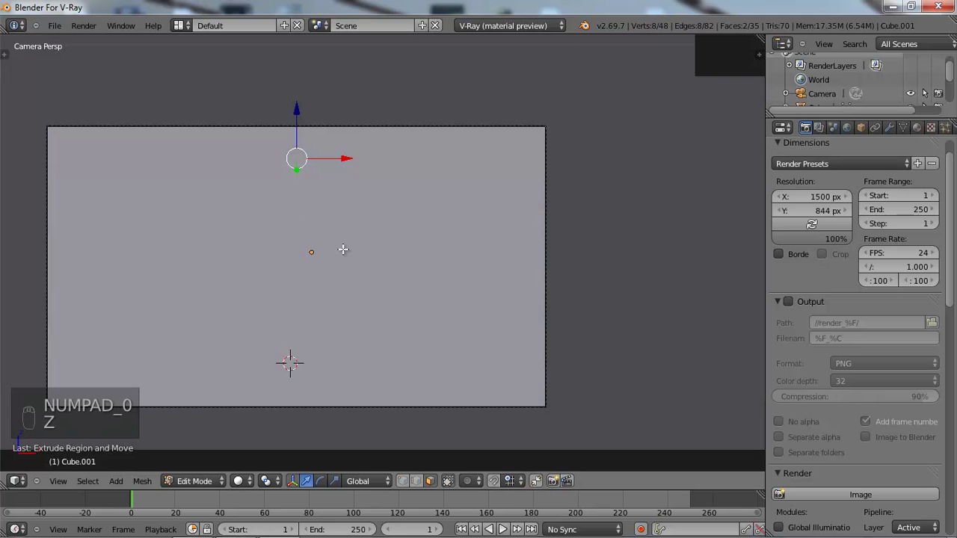
# - Delete the three large front faces of the room that block the camera's view, then look through the camera
pyautogui.moveTo(297, 265); pyautogui.dragTo(281, 279, button='middle')
pyautogui.scroll(-3, 329, 255)
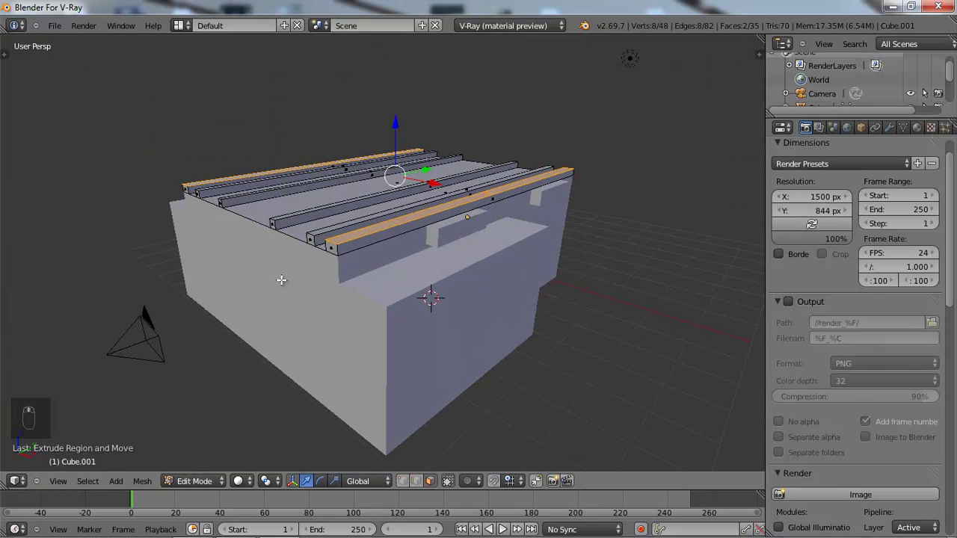
pyautogui.press('Tab')
pyautogui.rightClick(292, 279)
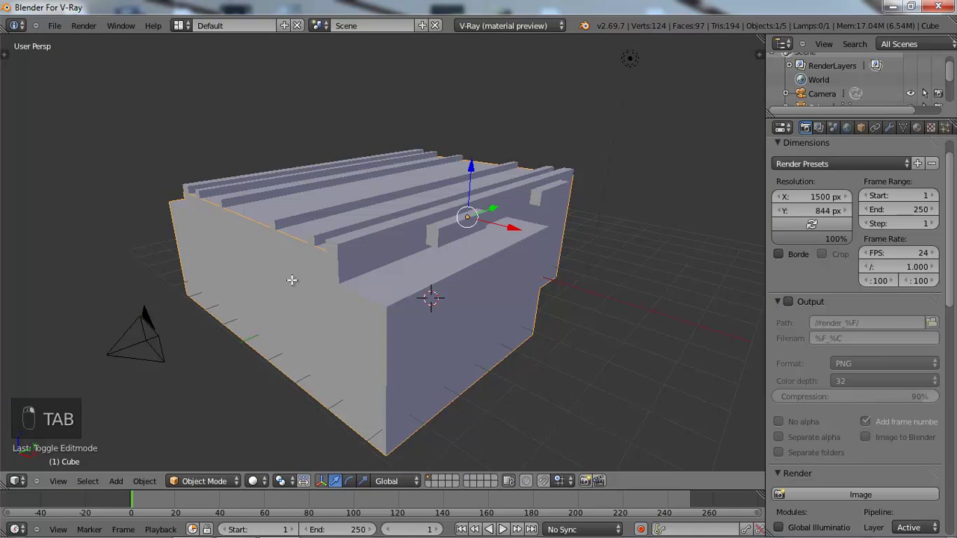
pyautogui.press('Tab')
pyautogui.rightClick(279, 307)
pyautogui.keyDown('shift'); pyautogui.rightClick(353, 345); pyautogui.keyUp('shift')
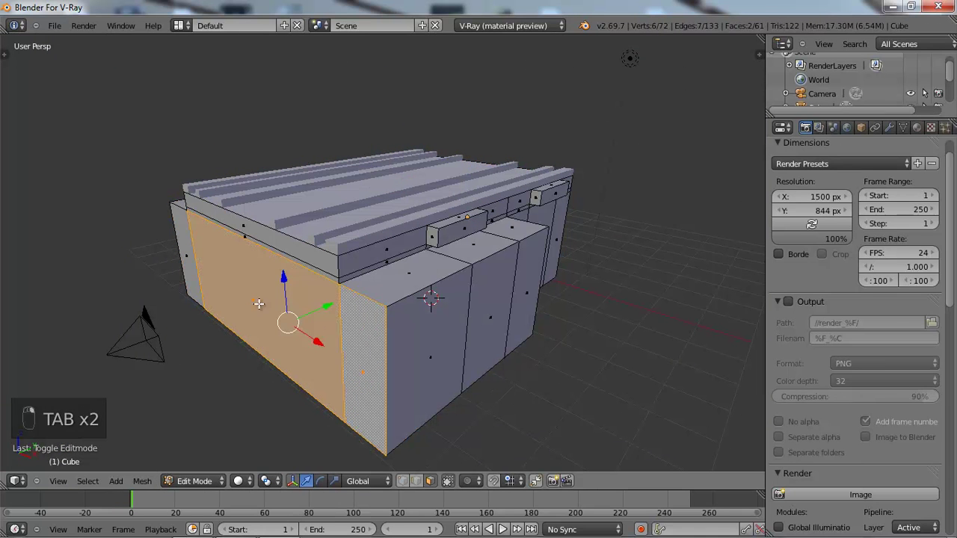
pyautogui.keyDown('shift'); pyautogui.rightClick(193, 259); pyautogui.keyUp('shift')
pyautogui.press('x')
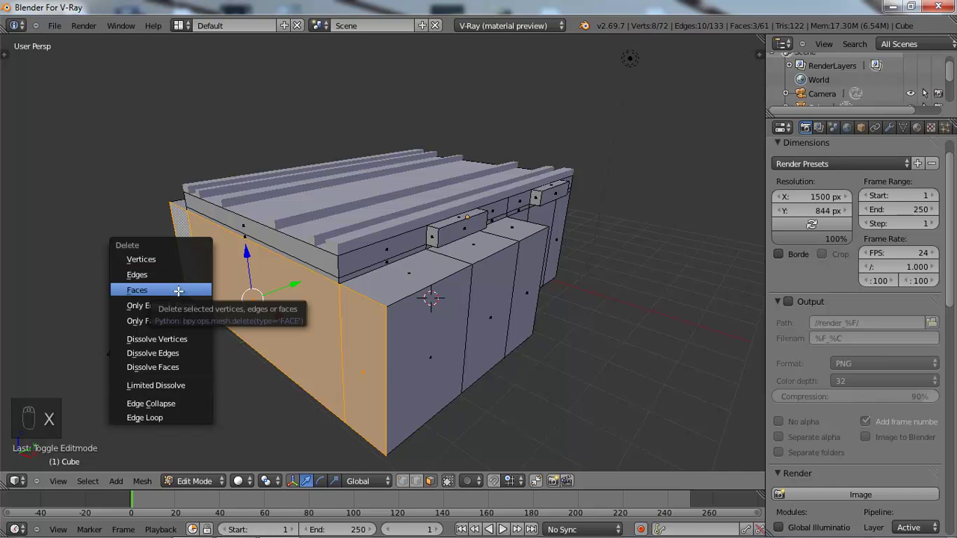
pyautogui.click(179, 290)
pyautogui.press('KP_0')
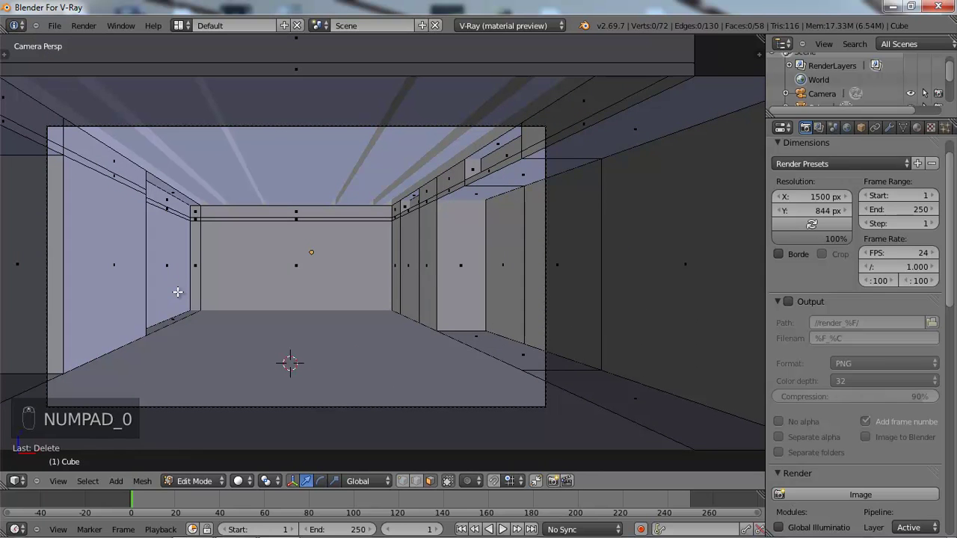
# - Delete the six faces of the room's far end wall, including the narrow side column, to open the window area
pyautogui.press('Tab')
pyautogui.press('Tab')
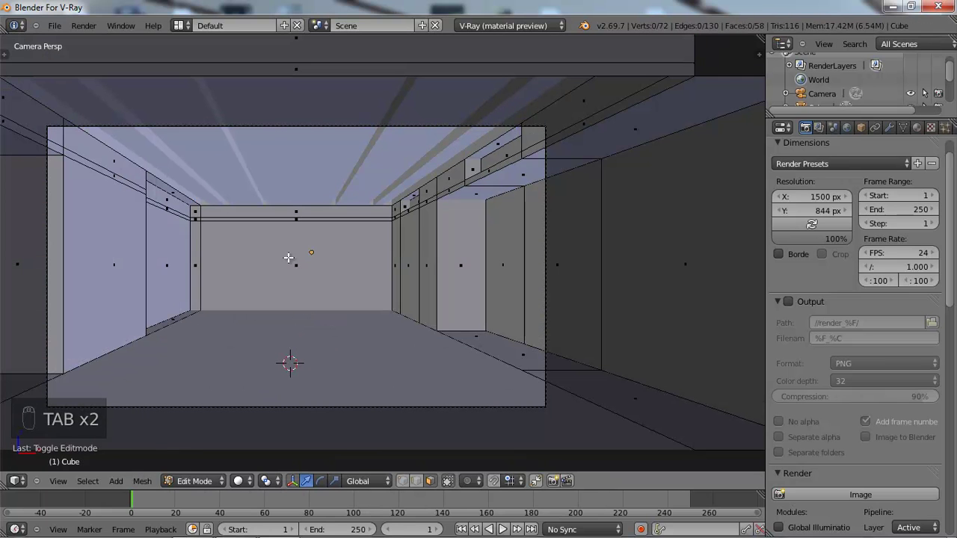
pyautogui.rightClick(290, 258)
pyautogui.scroll(2, 290, 260)
pyautogui.keyDown('shift'); pyautogui.rightClick(275, 203); pyautogui.keyUp('shift')
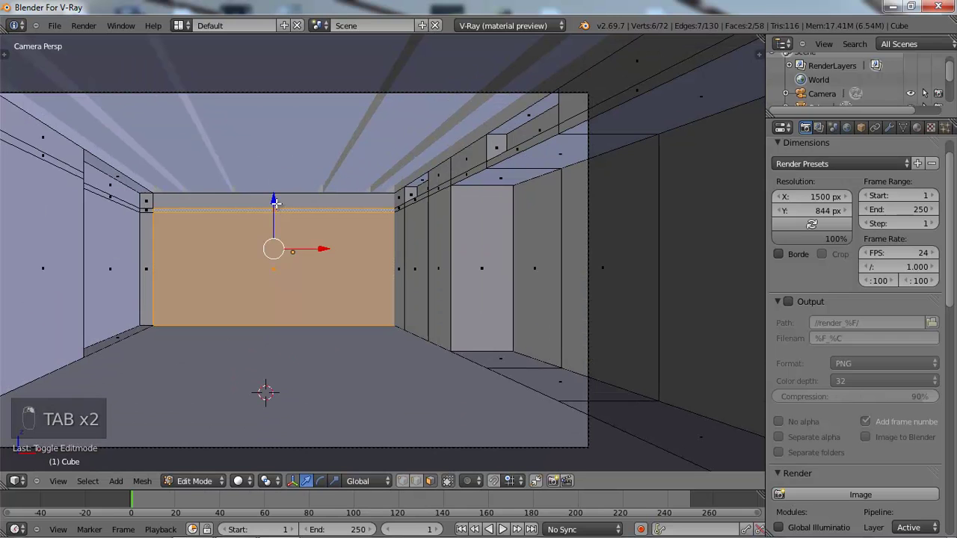
pyautogui.keyDown('shift'); pyautogui.rightClick(247, 200); pyautogui.keyUp('shift')
pyautogui.keyDown('shift'); pyautogui.rightClick(146, 200); pyautogui.keyUp('shift')
pyautogui.keyDown('shift'); pyautogui.rightClick(141, 238); pyautogui.keyUp('shift')
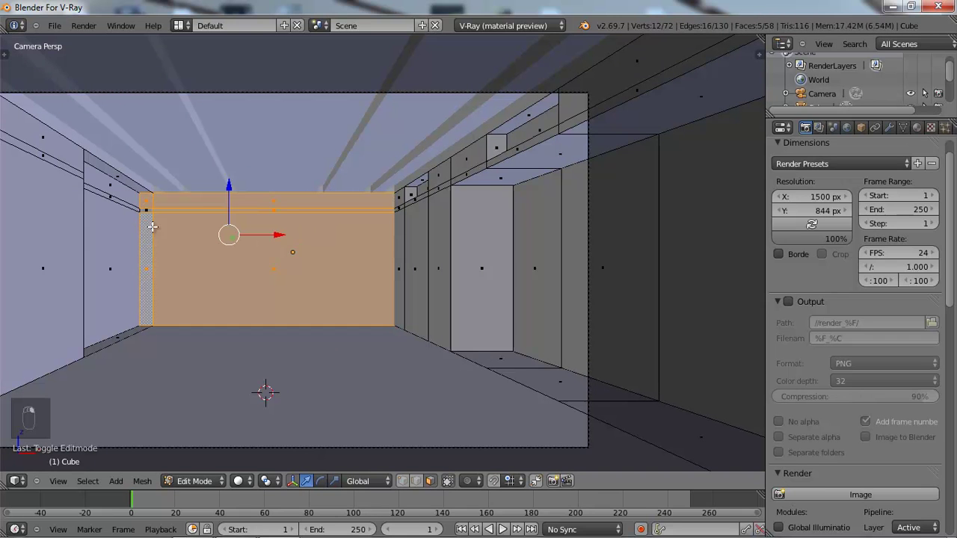
pyautogui.keyDown('shift'); pyautogui.rightClick(148, 212); pyautogui.keyUp('shift')
pyautogui.press('x')
pyautogui.click(355, 234)
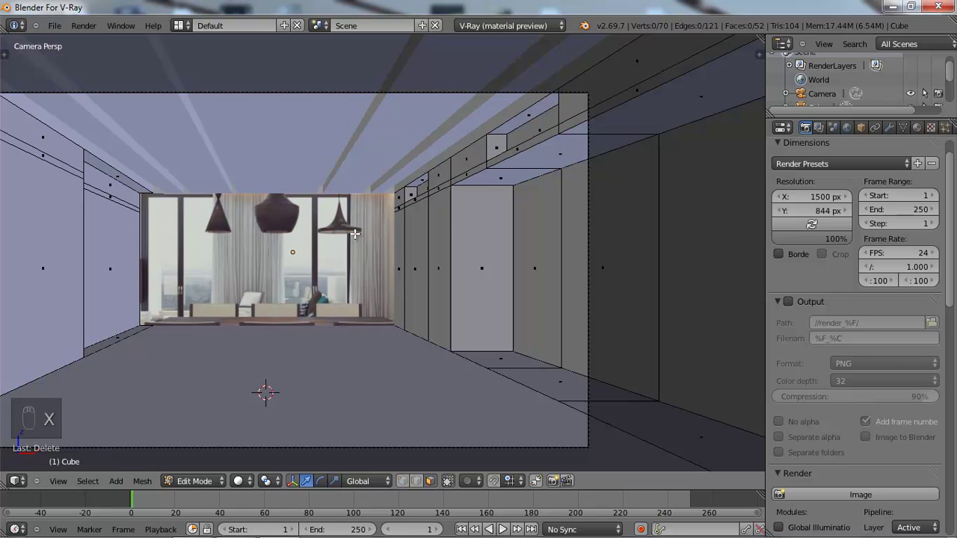
pyautogui.press('Tab')
pyautogui.scroll(3, 354, 234)
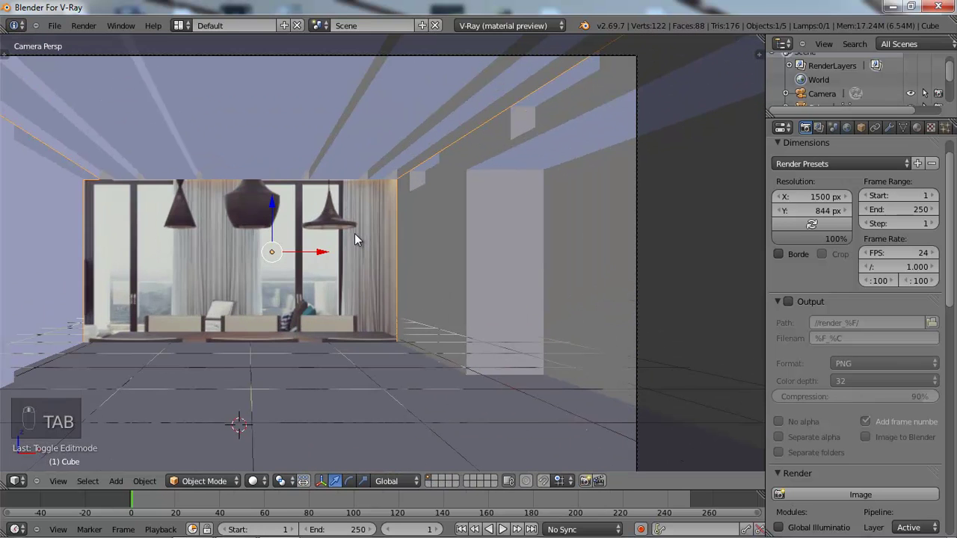
pyautogui.keyDown('shift'); pyautogui.moveTo(354, 233); pyautogui.dragTo(453, 223, button='middle'); pyautogui.keyUp('shift')
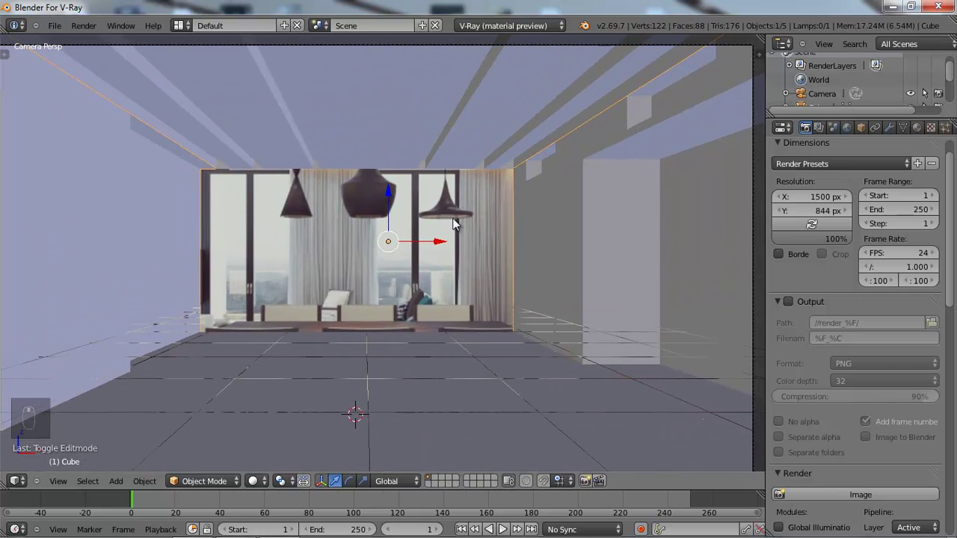
# - Select the scene lamp above the room and change its type to Sun
pyautogui.press('Home')
pyautogui.press('KP_1')
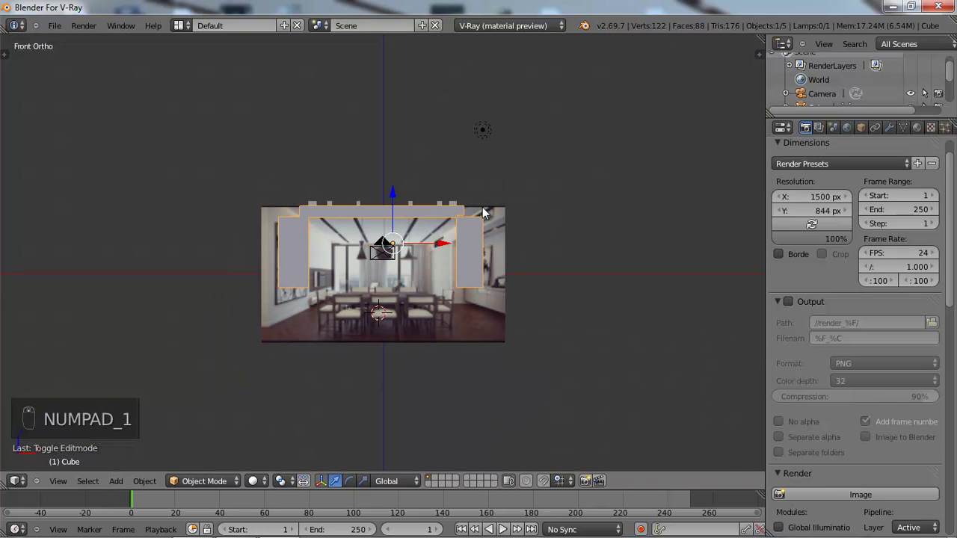
pyautogui.rightClick(484, 131)
pyautogui.press('KP_1')
pyautogui.moveTo(529, 233)
pyautogui.mouseDown(button='middle')
pyautogui.moveTo(535, 241)
pyautogui.moveTo(516, 244)
pyautogui.mouseUp(button='middle')
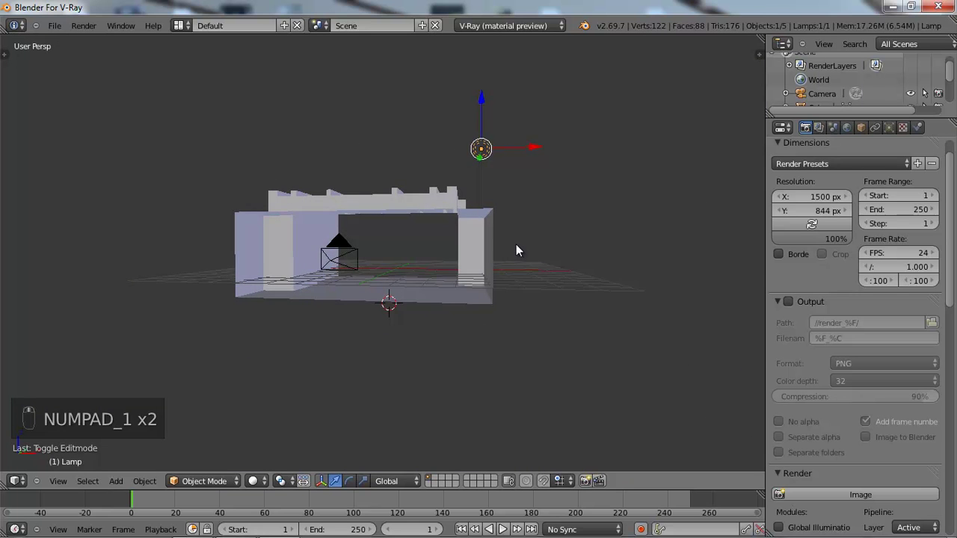
pyautogui.press('KP_3')
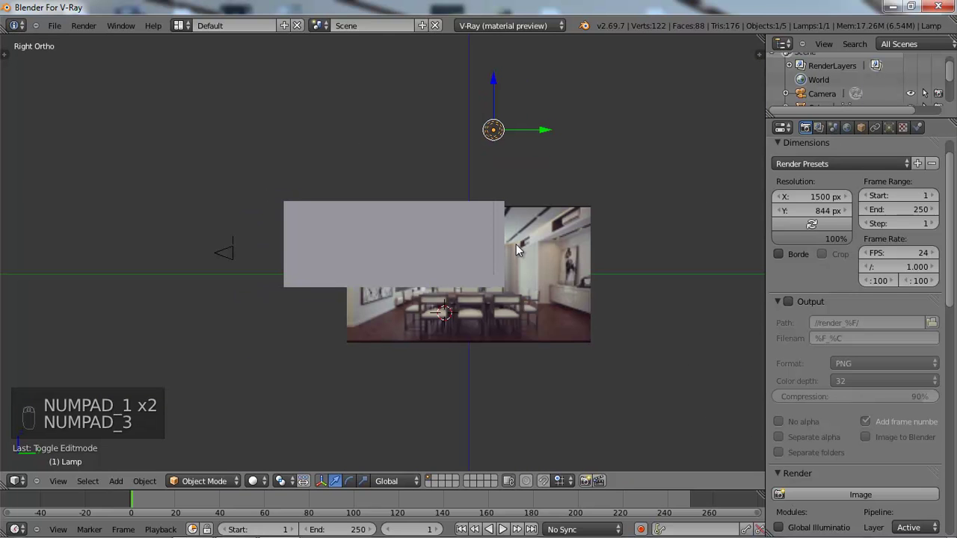
pyautogui.click(889, 128)
pyautogui.click(824, 193)
# - Move the sun lamp beyond the room's open window end and rotate it to shine diagonally down into the room
pyautogui.keyDown('shift'); pyautogui.moveTo(486, 215); pyautogui.dragTo(334, 170, button='middle'); pyautogui.keyUp('shift')
pyautogui.moveTo(377, 159); pyautogui.dragTo(552, 198)
pyautogui.press('r')
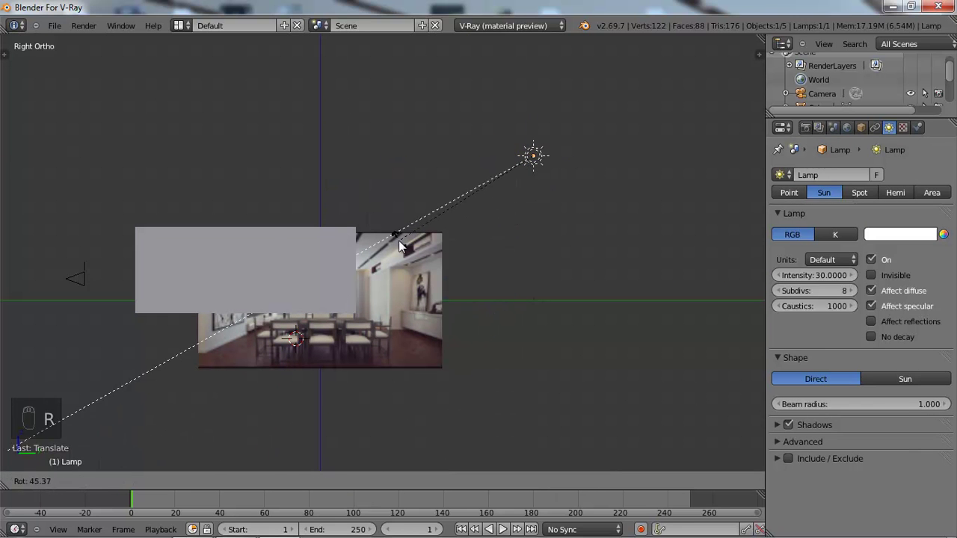
pyautogui.click(399, 234)
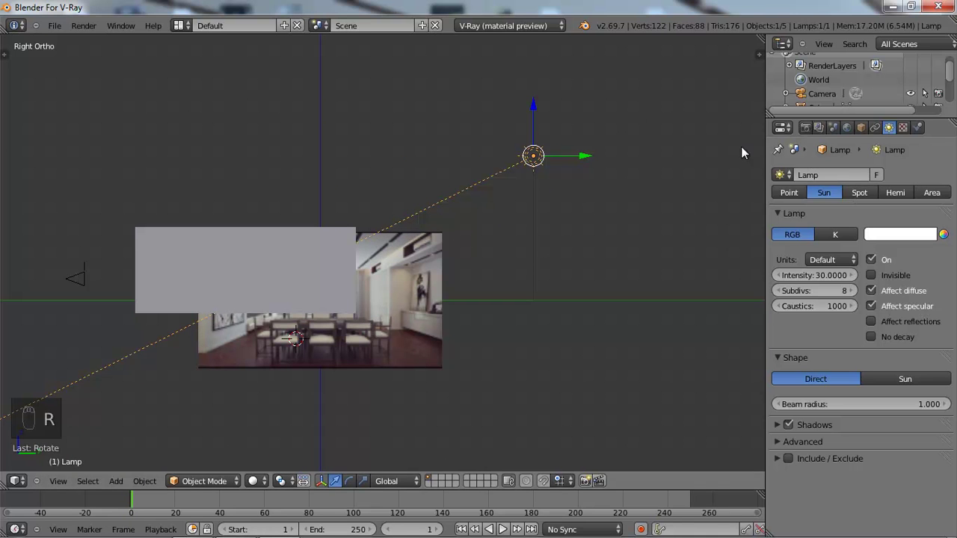
# - Switch the sun lamp's shape from Direct to Sun and add a sky texture to the world
pyautogui.click(847, 128)
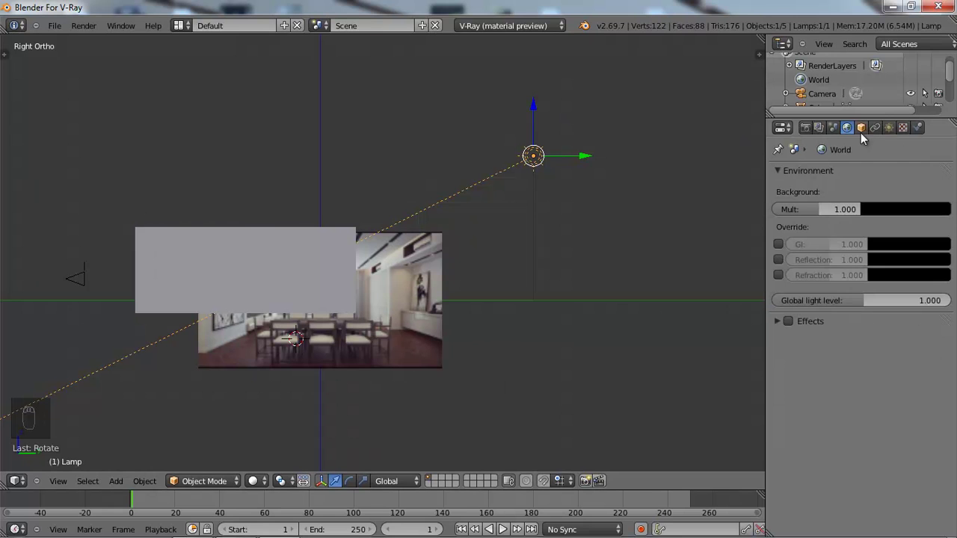
pyautogui.click(889, 127)
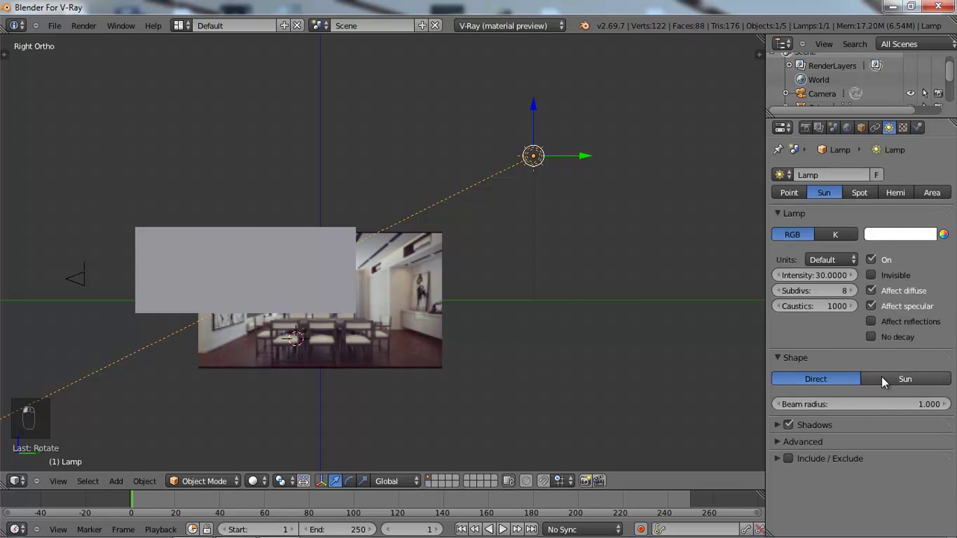
pyautogui.click(893, 358)
pyautogui.click(833, 467)
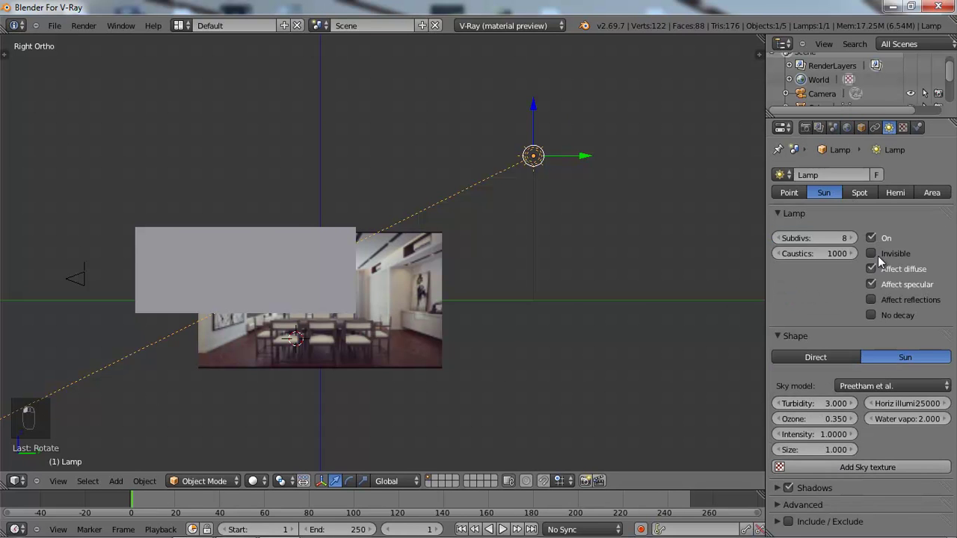
# - Assign the existing VRaySky texture to the sun lamp's first texture slot
pyautogui.click(903, 128)
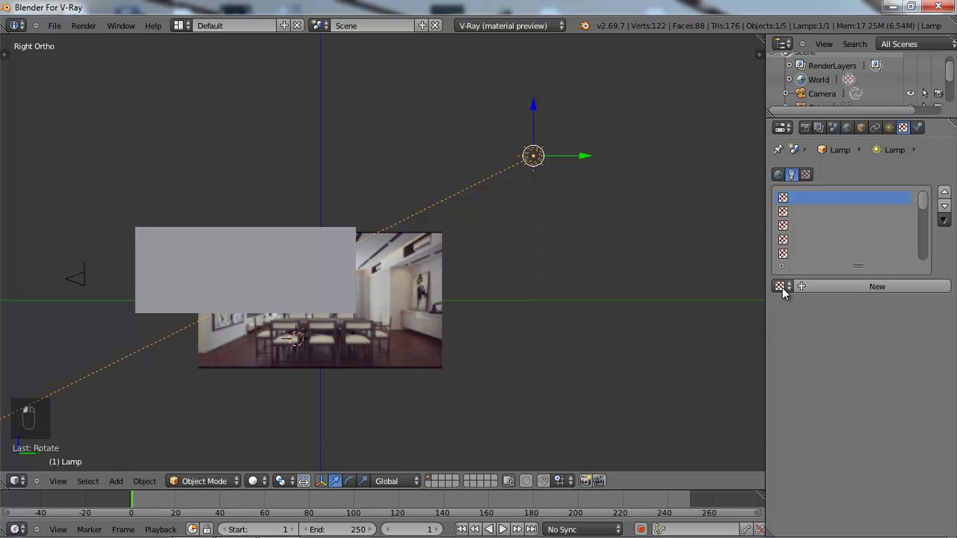
pyautogui.click(847, 128)
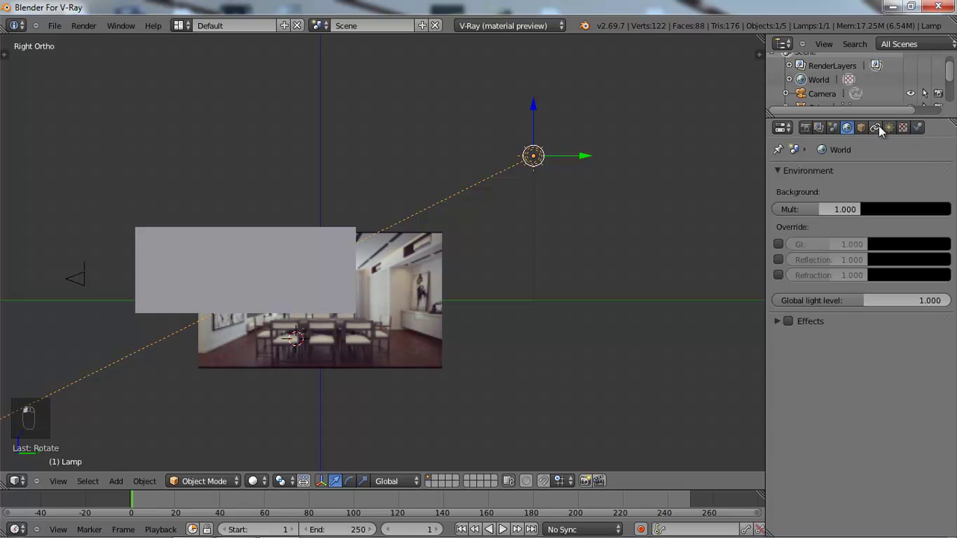
pyautogui.click(889, 128)
pyautogui.click(903, 128)
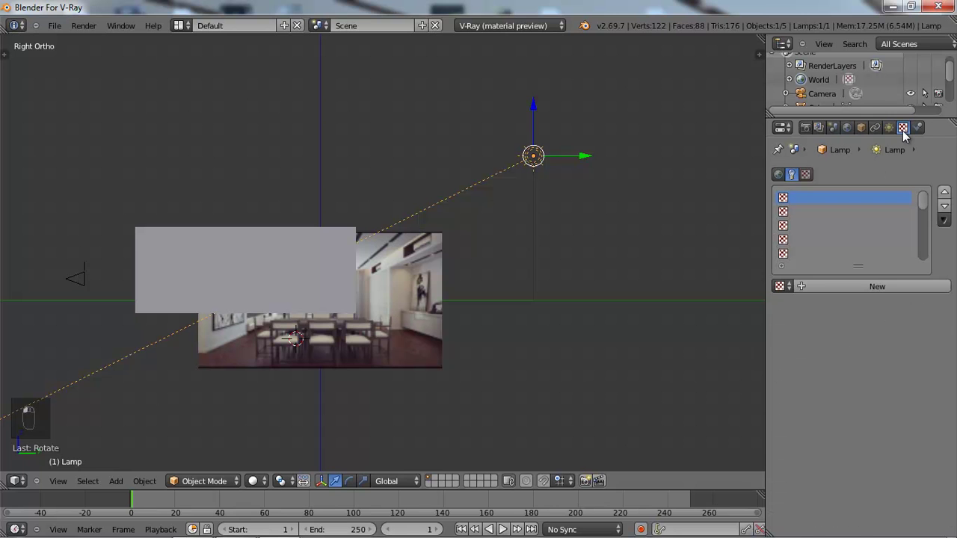
pyautogui.click(783, 287)
pyautogui.click(817, 324)
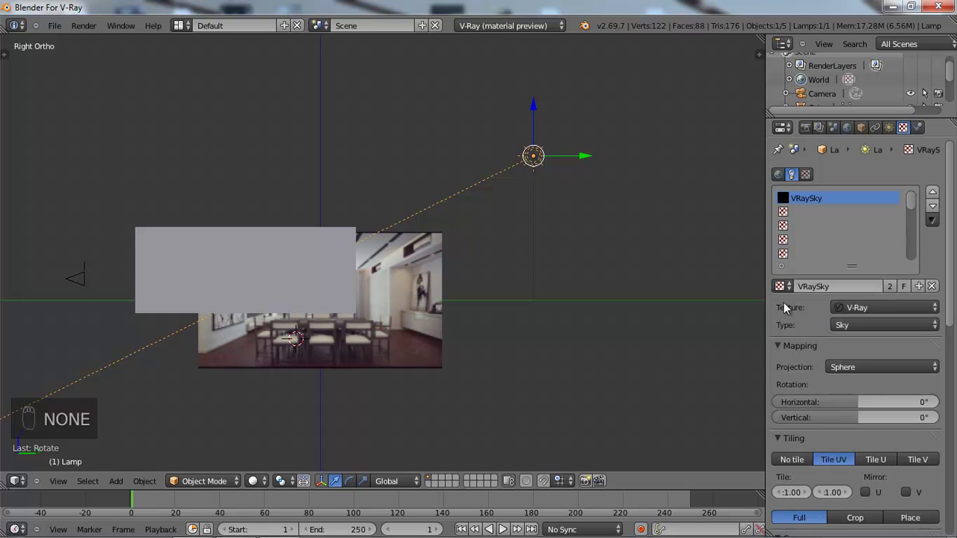
# - Reselect the sun lamp and set its intensity to 0.3
pyautogui.rightClick(76, 279)
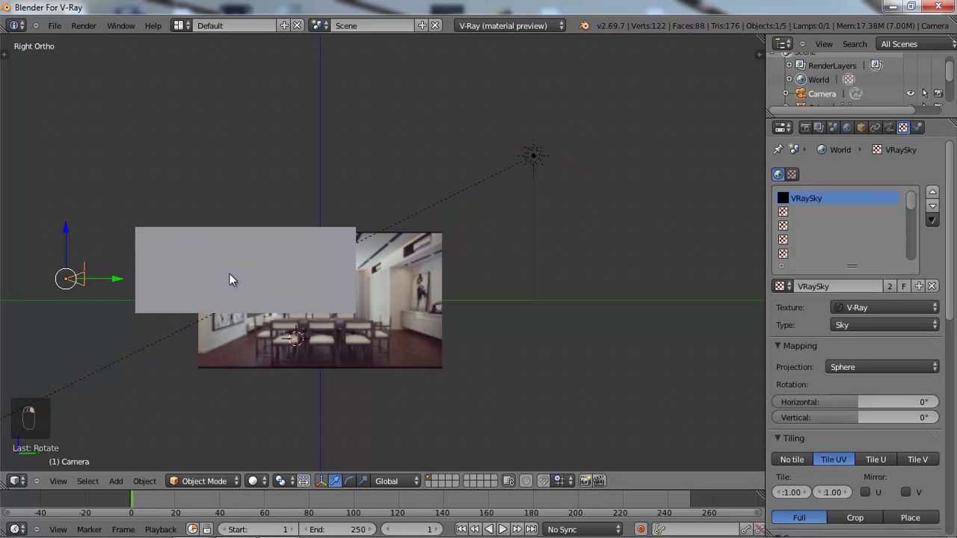
pyautogui.rightClick(533, 153)
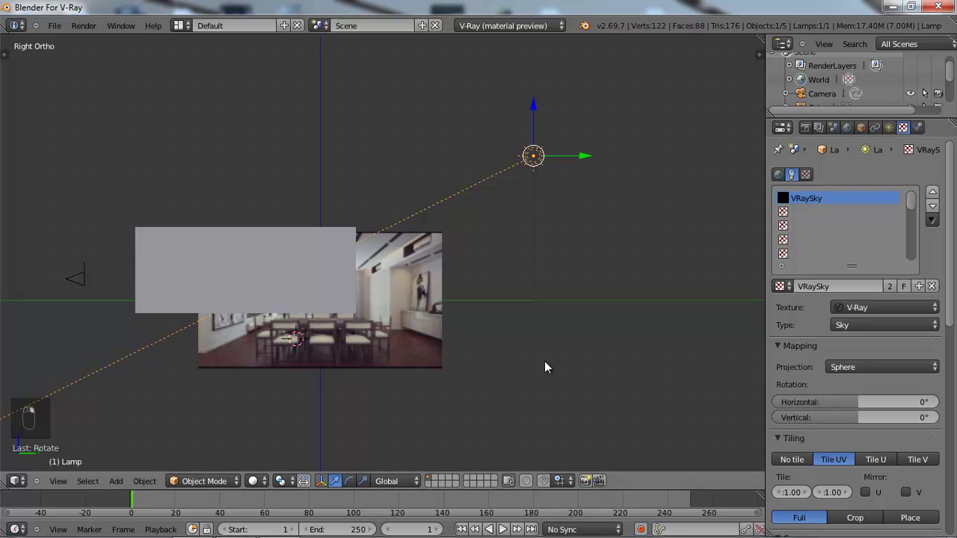
pyautogui.click(889, 128)
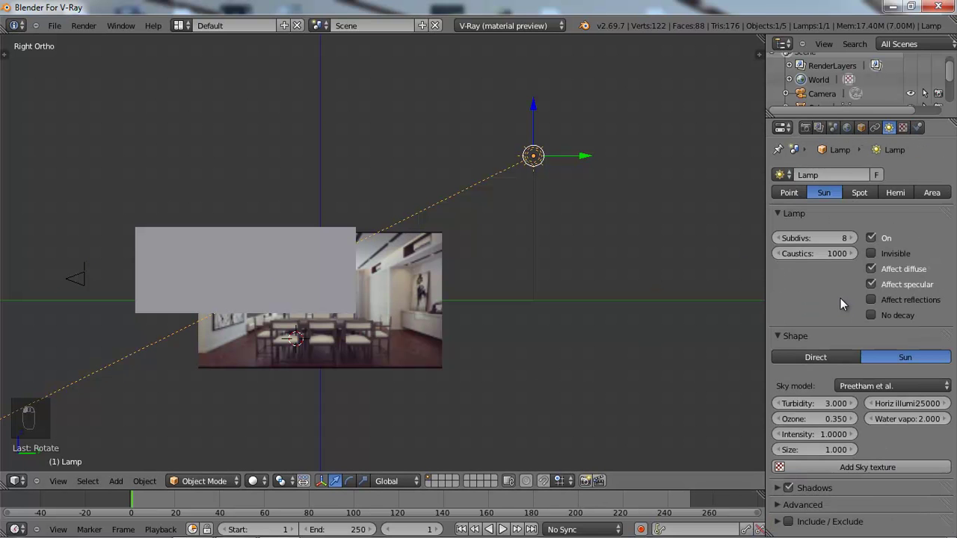
pyautogui.click(811, 434)
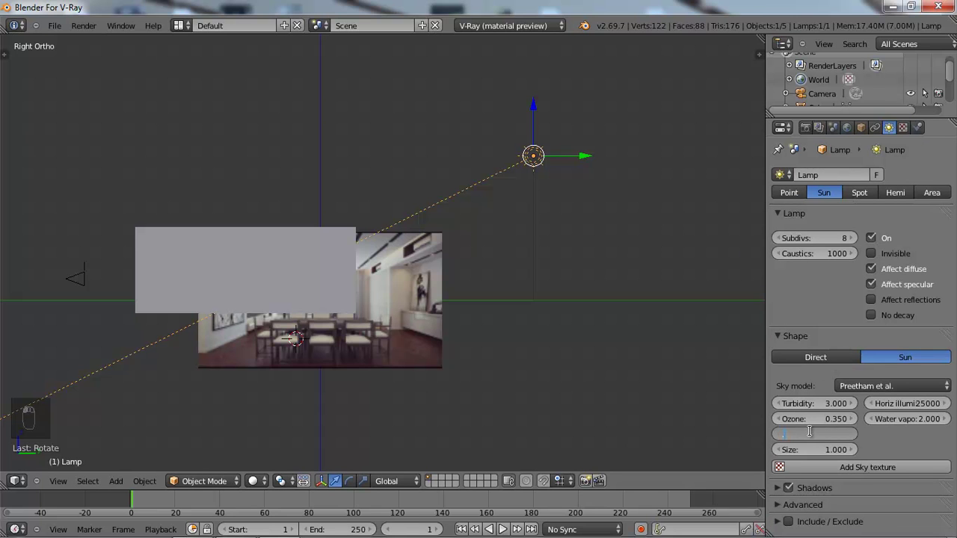
pyautogui.press('Return')
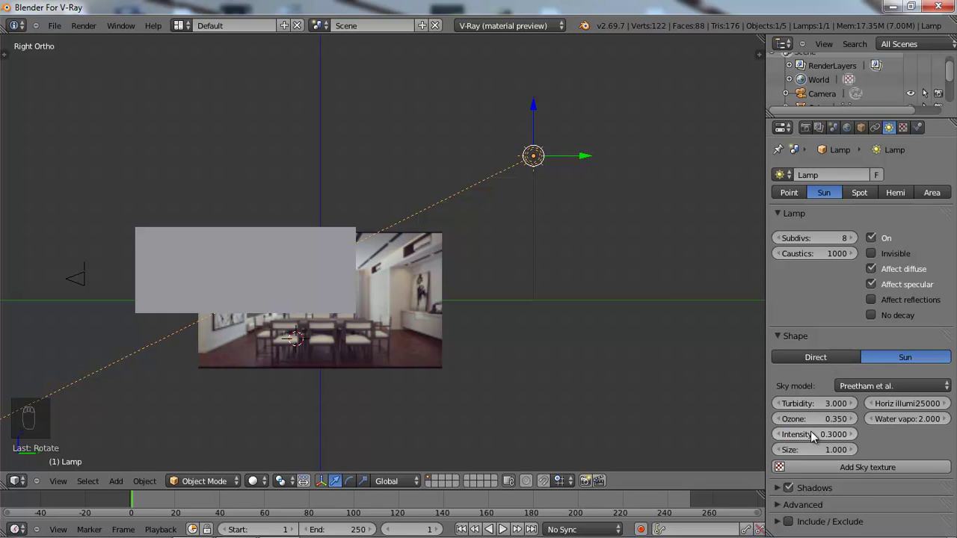
# - Select the scene camera and enable its Physical camera settings
pyautogui.rightClick(68, 275)
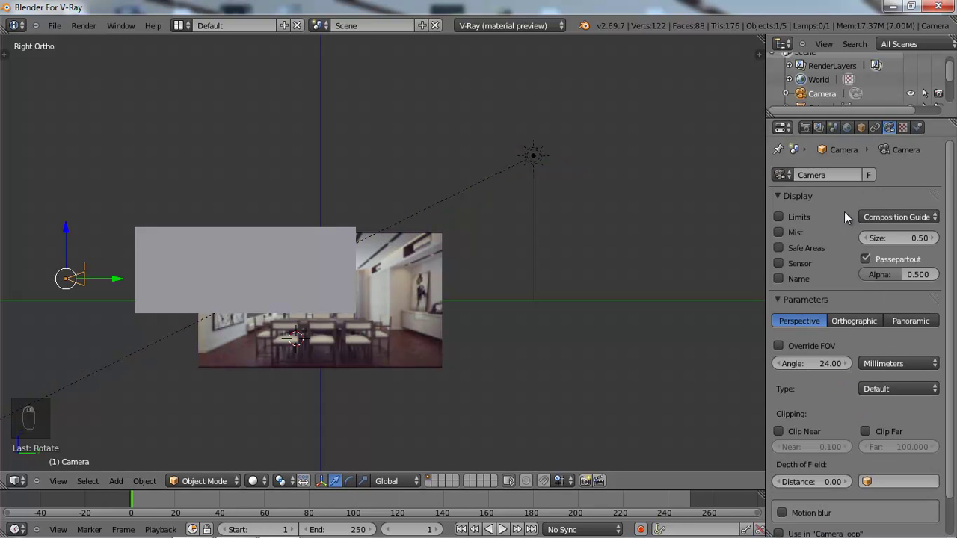
pyautogui.scroll(-2, 852, 270)
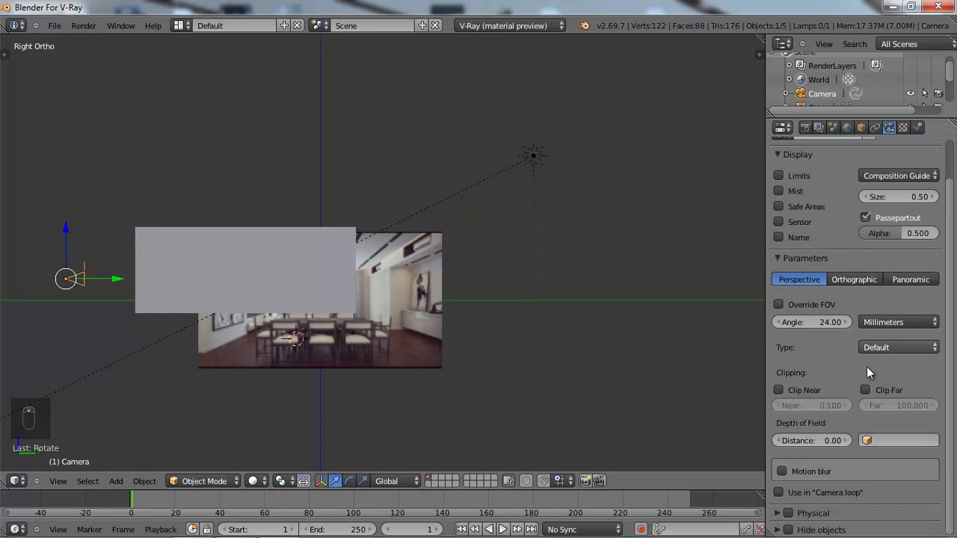
pyautogui.click(778, 515)
pyautogui.click(788, 514)
pyautogui.scroll(-6, 837, 463)
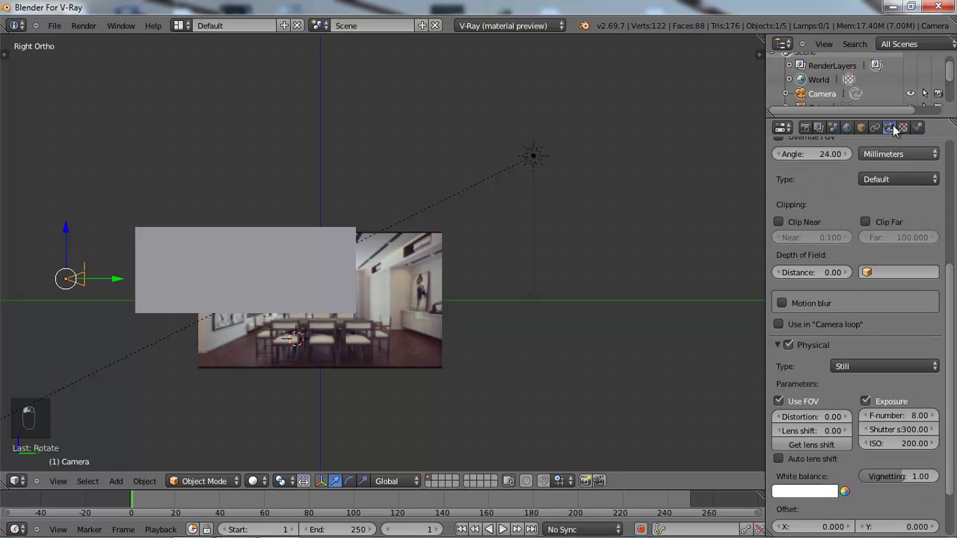
# - Enable the Global Illumination module in the V-Ray render settings
pyautogui.click(805, 127)
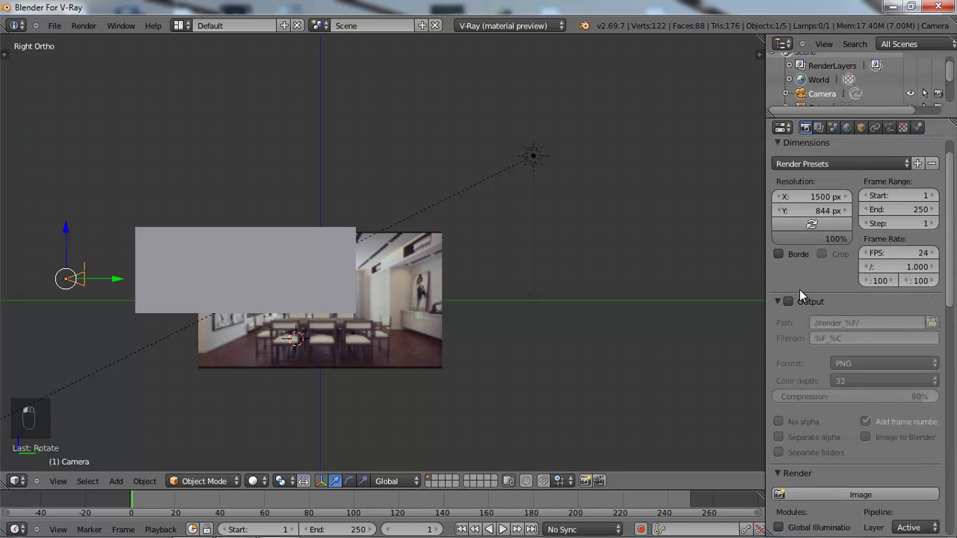
pyautogui.scroll(-7, 805, 297)
pyautogui.scroll(-2, 807, 295)
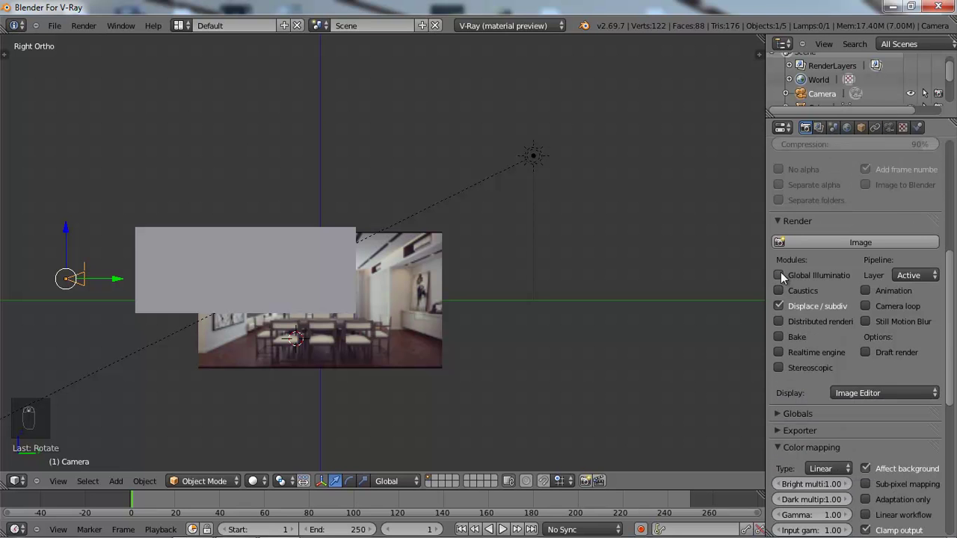
pyautogui.click(780, 276)
# - Expand the Globals and Exporter settings and limit mesh export to active layers
pyautogui.scroll(-4, 795, 293)
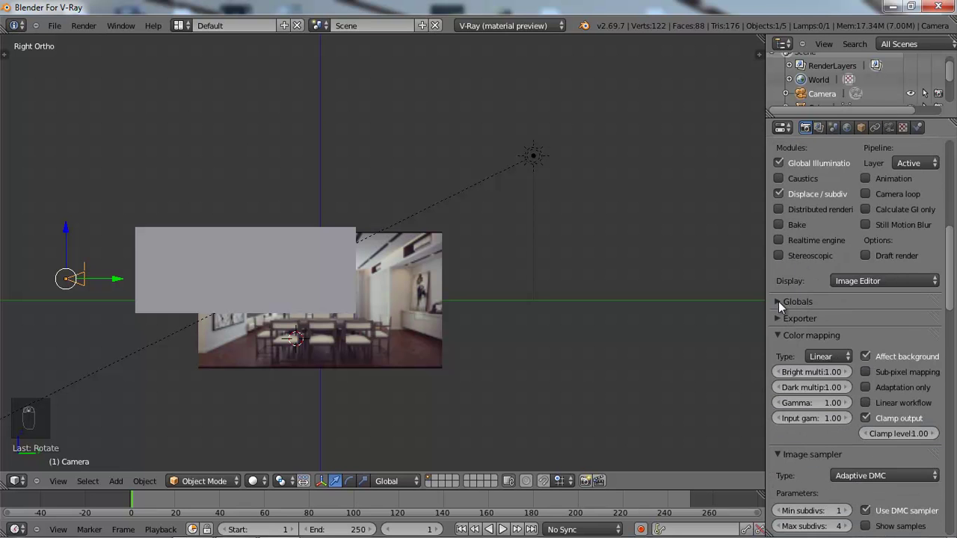
pyautogui.click(779, 303)
pyautogui.scroll(-7, 779, 310)
pyautogui.click(781, 307)
pyautogui.scroll(-4, 781, 305)
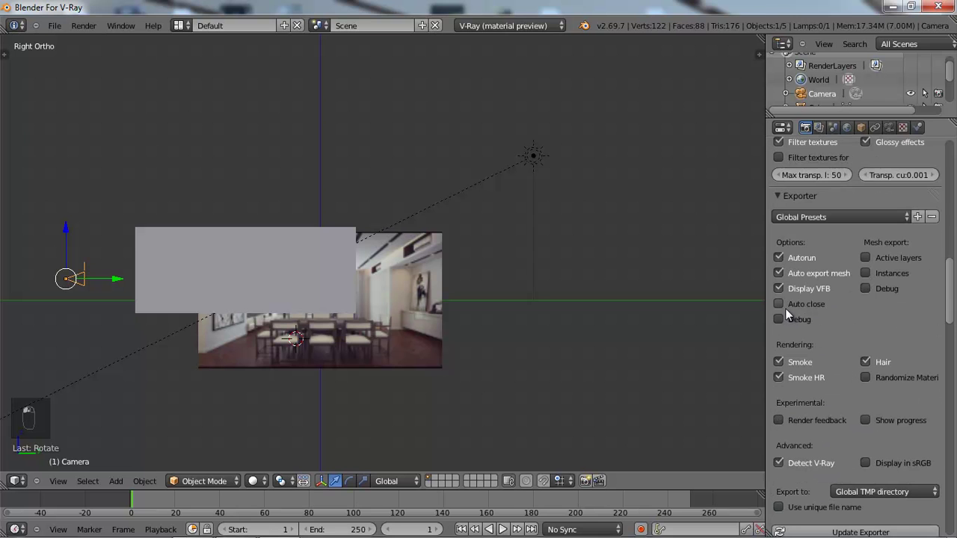
pyautogui.click(866, 258)
pyautogui.scroll(-6, 812, 279)
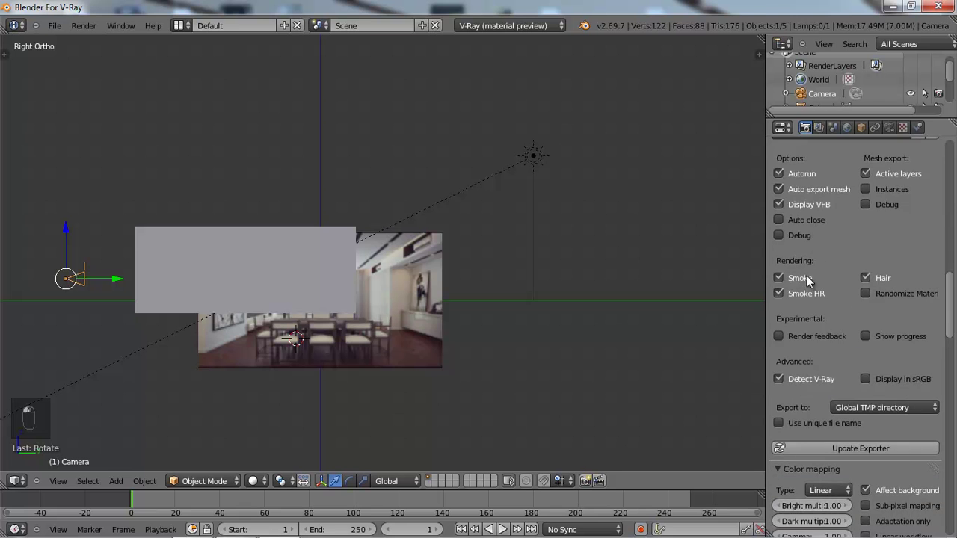
# - Set the color mapping gamma to 2.2 and its type to Reinhard
pyautogui.scroll(-3, 799, 278)
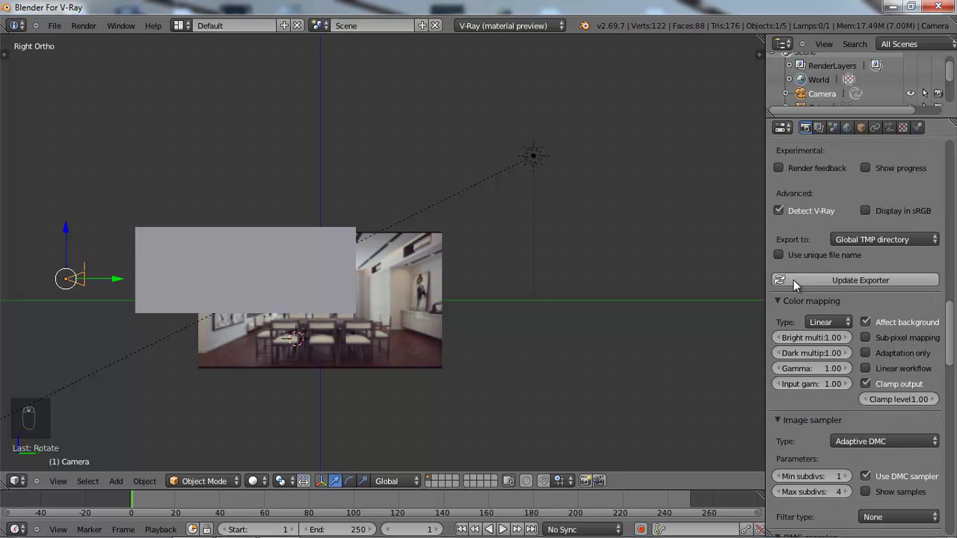
pyautogui.click(802, 369)
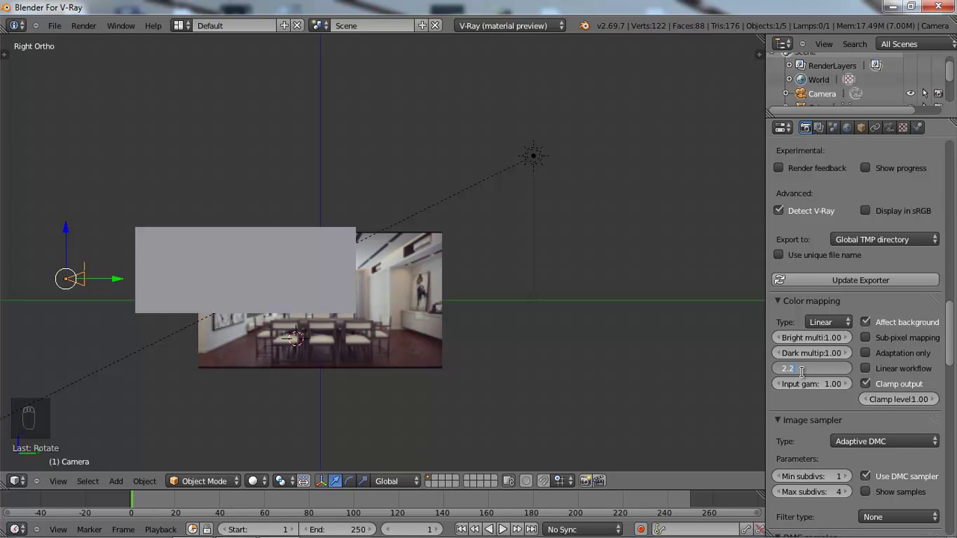
pyautogui.press('Return')
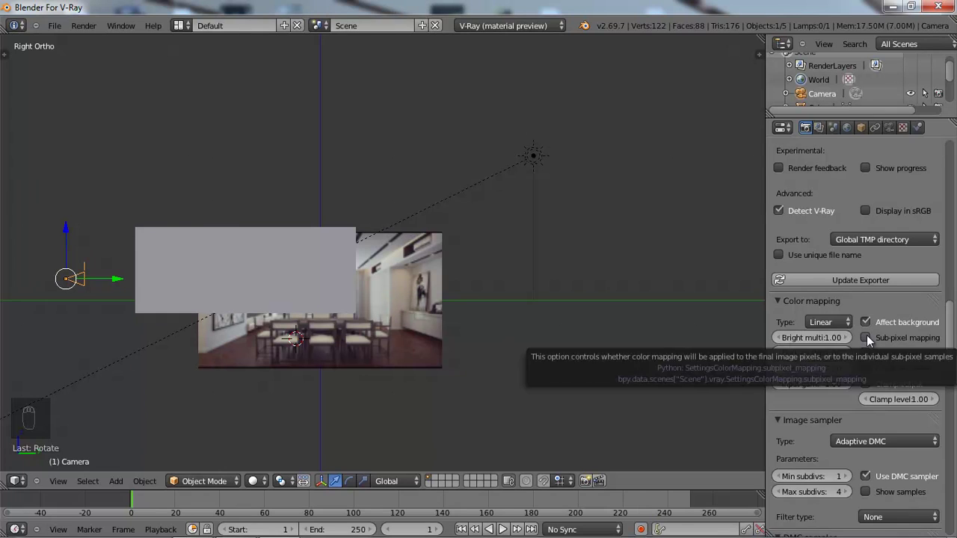
pyautogui.click(827, 321)
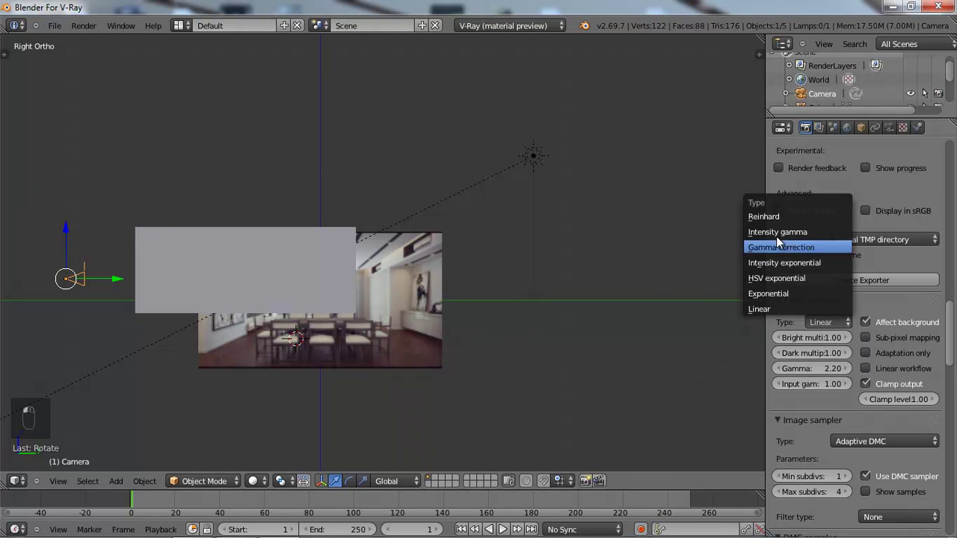
pyautogui.click(780, 216)
# - Set the DMC sampler's noise threshold to 0.005
pyautogui.scroll(-3, 800, 327)
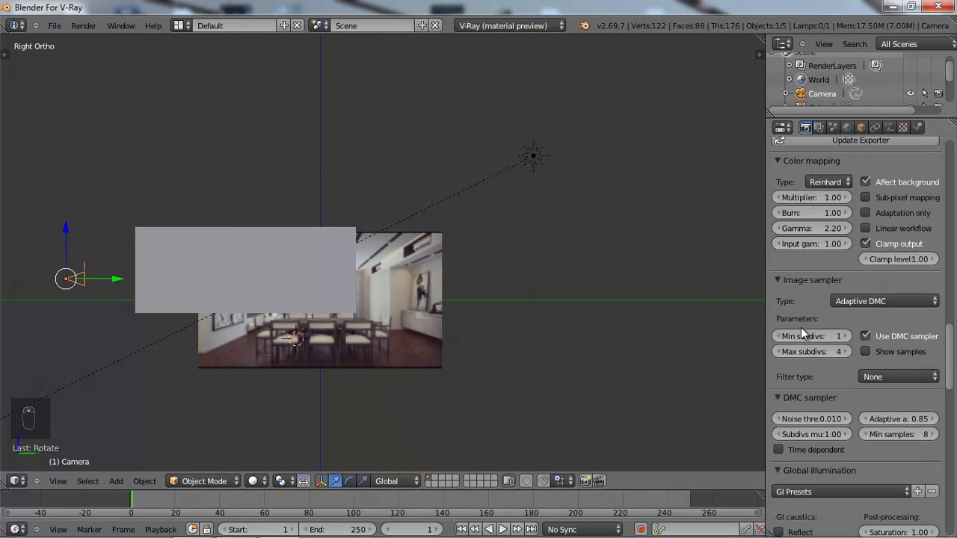
pyautogui.scroll(-4, 833, 329)
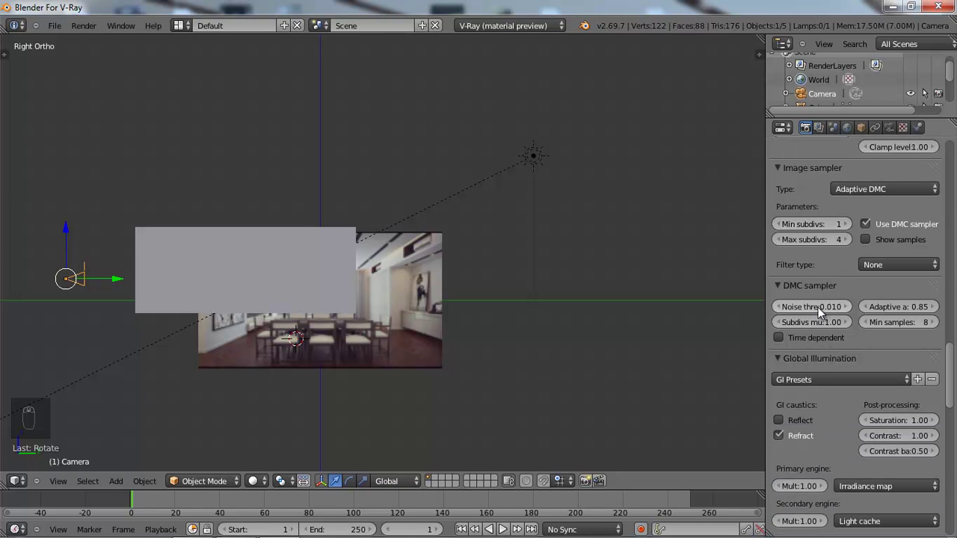
pyautogui.click(817, 307)
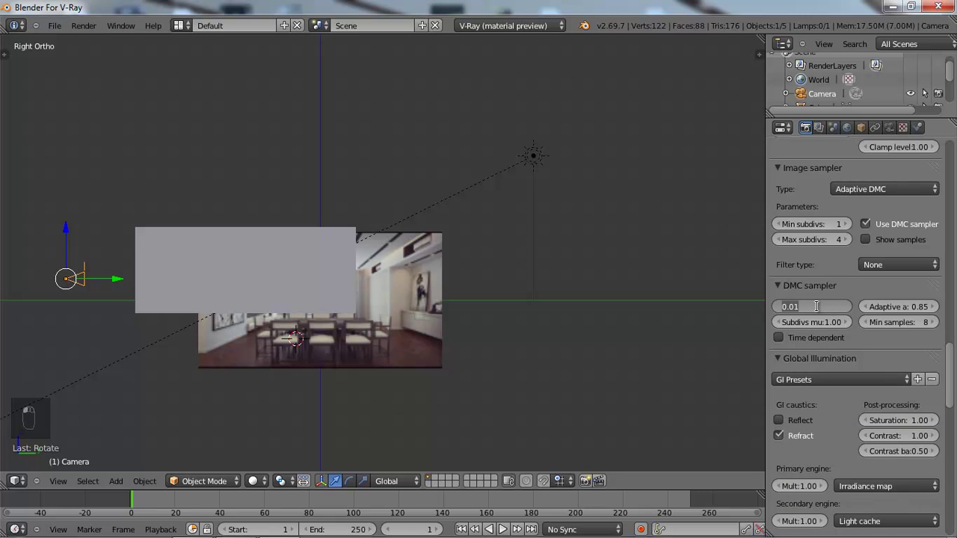
pyautogui.write('.005')
pyautogui.press('Return')
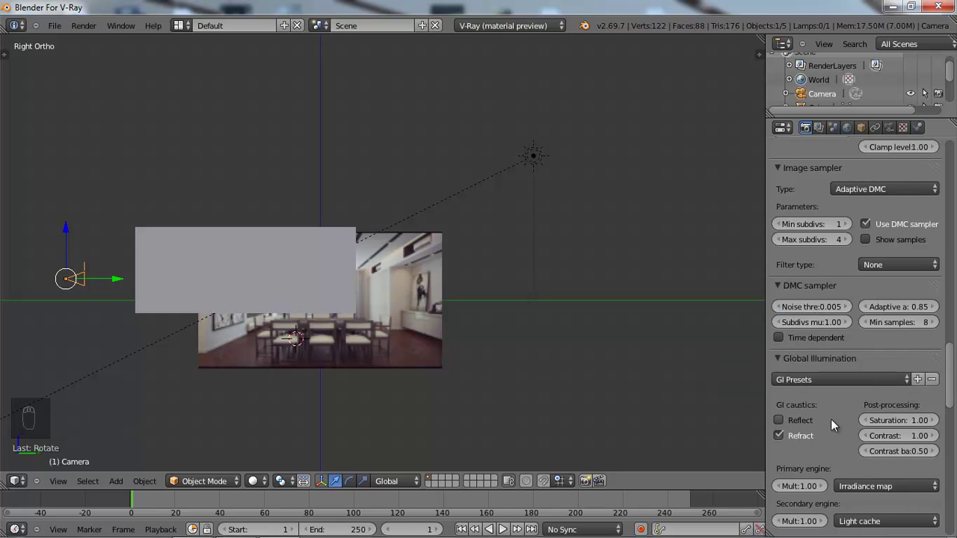
# - Enable ambient occlusion for global illumination and set its amount to about 0.434
pyautogui.scroll(-4, 830, 404)
pyautogui.scroll(-4, 815, 383)
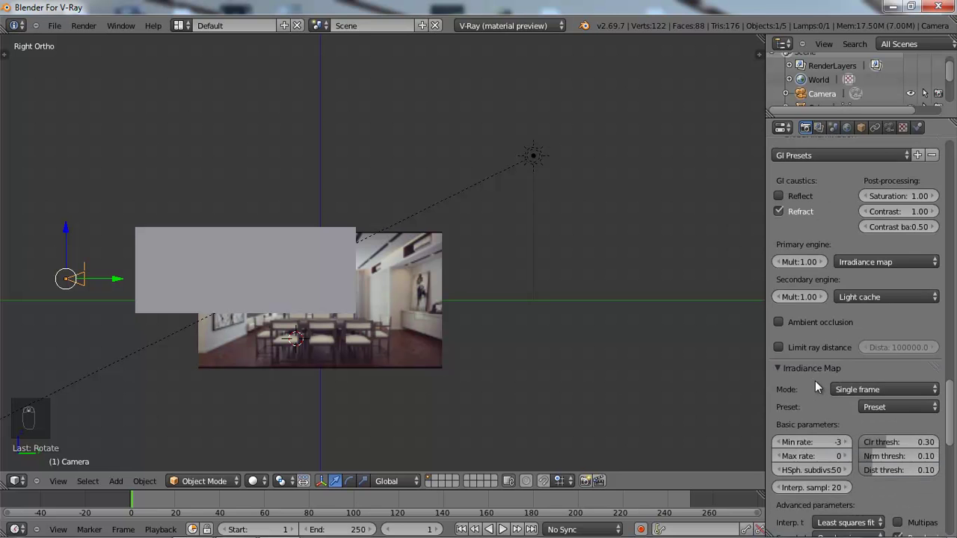
pyautogui.click(779, 322)
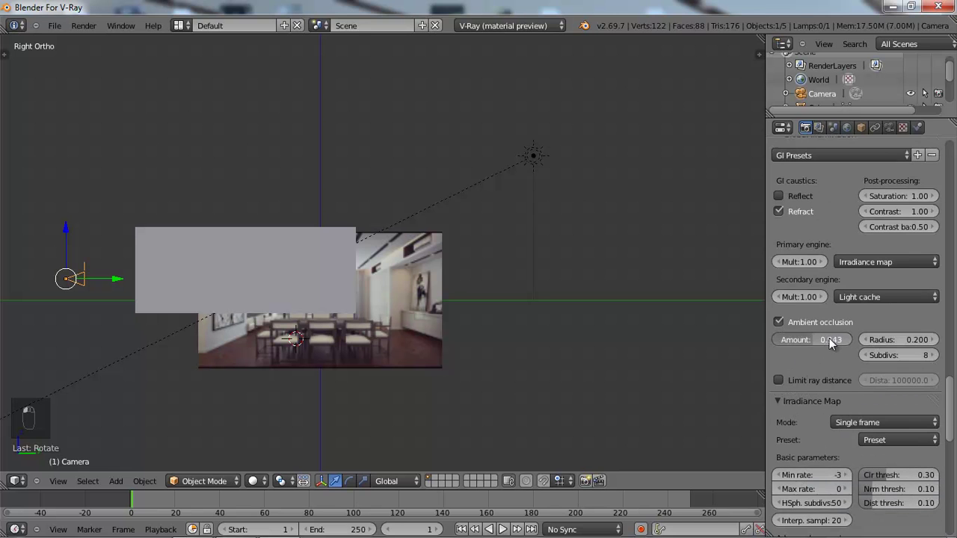
pyautogui.moveTo(811, 341); pyautogui.dragTo(811, 346)
# - Widen the render settings area and set the irradiance map's sample lookup to Density-based
pyautogui.scroll(-6, 815, 346)
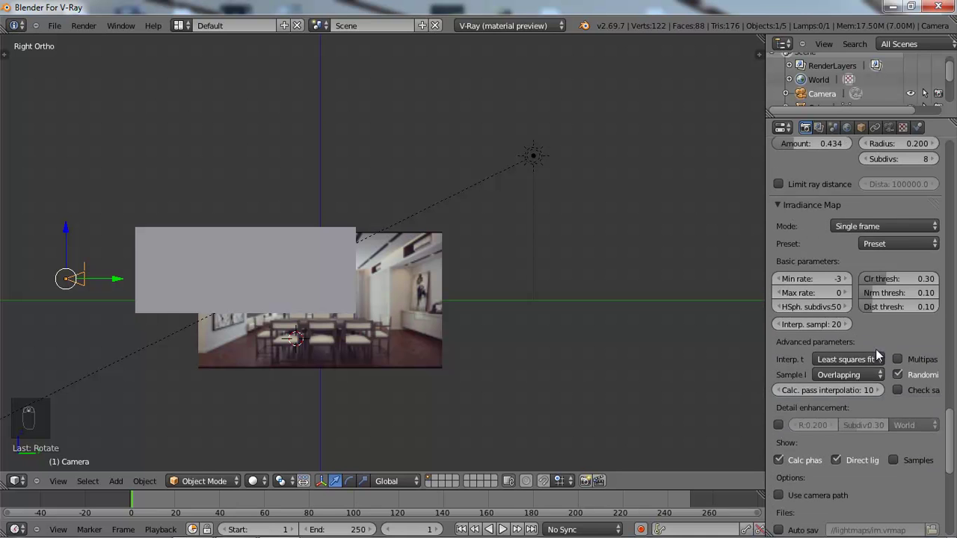
pyautogui.scroll(-2, 848, 353)
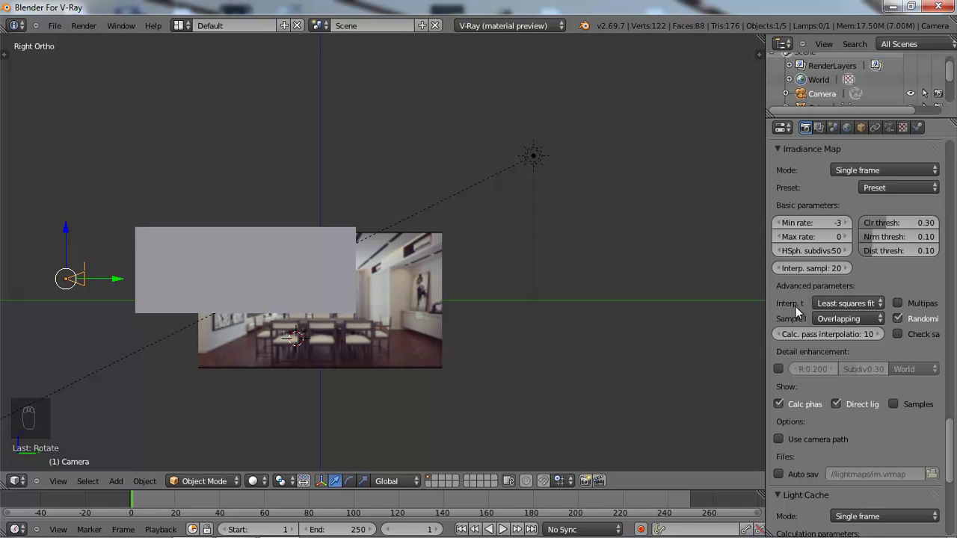
pyautogui.moveTo(766, 307); pyautogui.dragTo(720, 312)
pyautogui.click(825, 303)
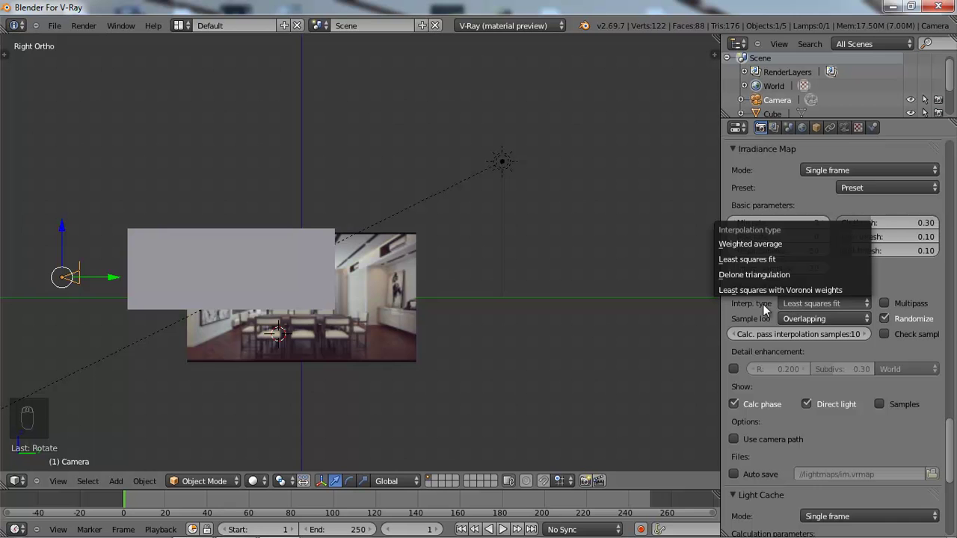
pyautogui.click(807, 318)
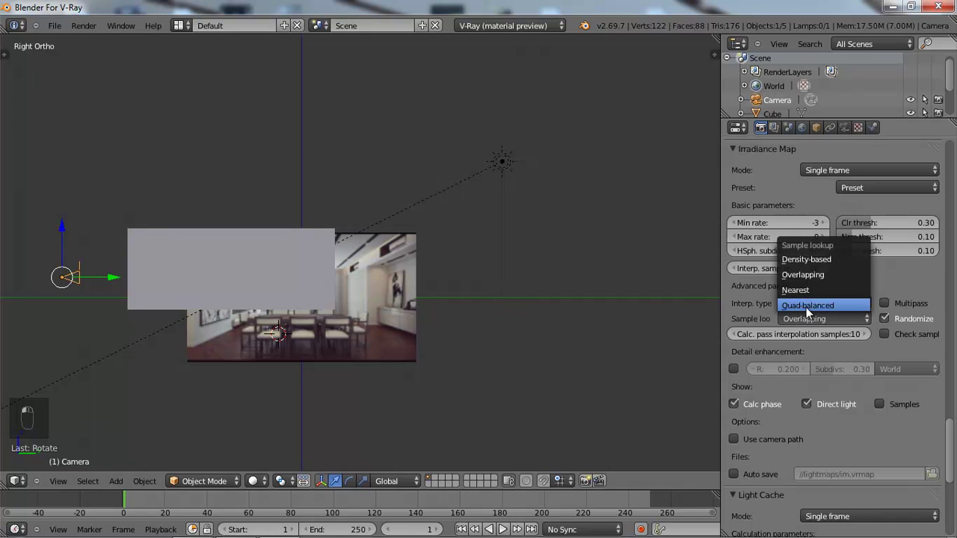
pyautogui.click(809, 260)
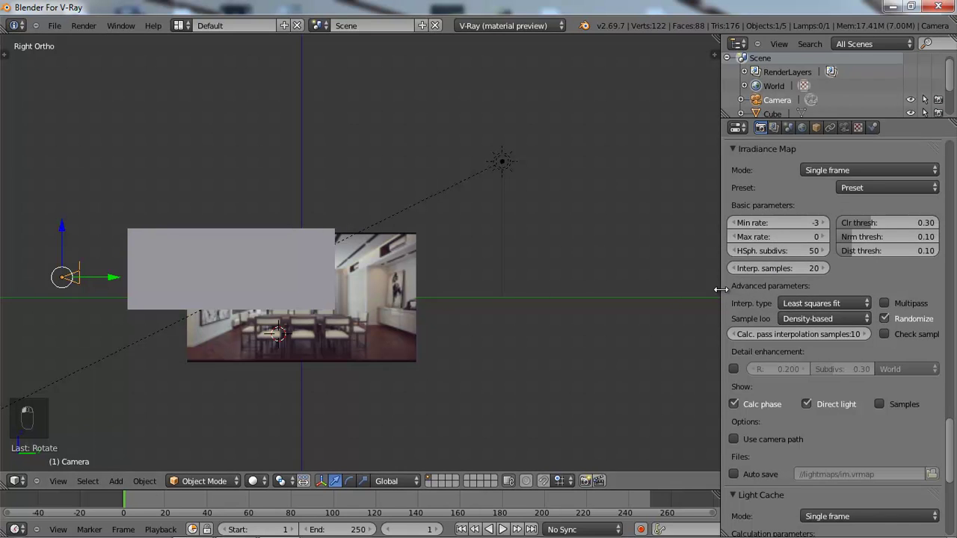
# - Narrow the render settings area slightly and enable detail enhancement for the irradiance map
pyautogui.moveTo(719, 289); pyautogui.dragTo(746, 291)
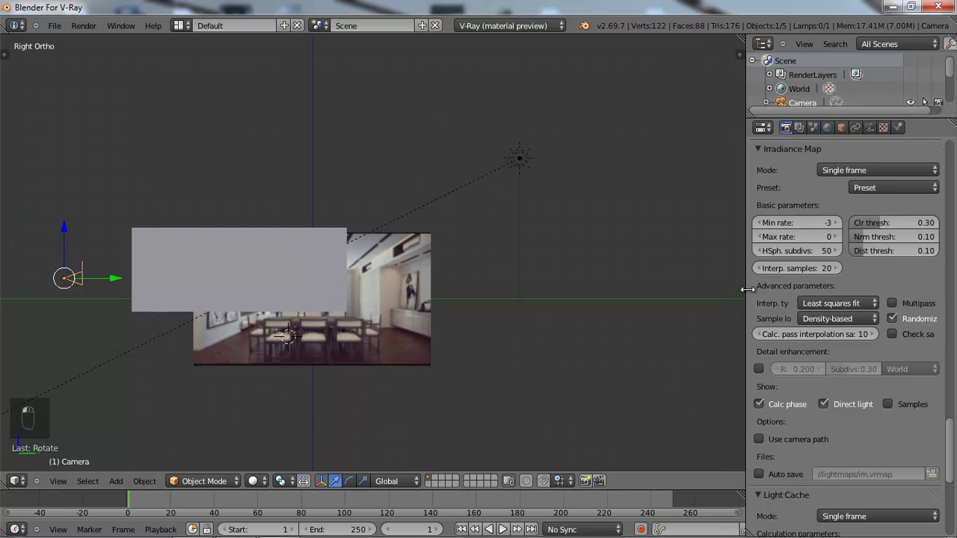
pyautogui.click(759, 369)
pyautogui.scroll(-2, 825, 370)
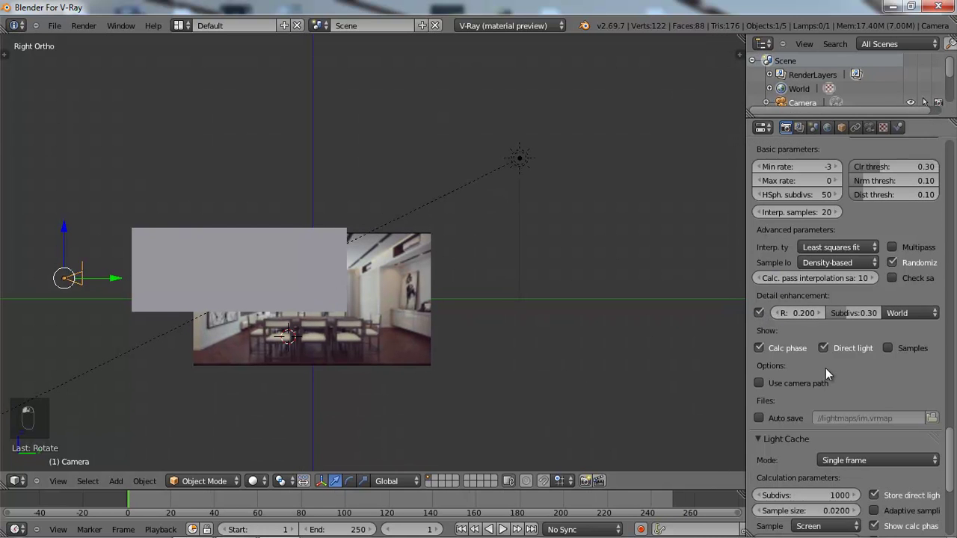
pyautogui.scroll(-5, 788, 388)
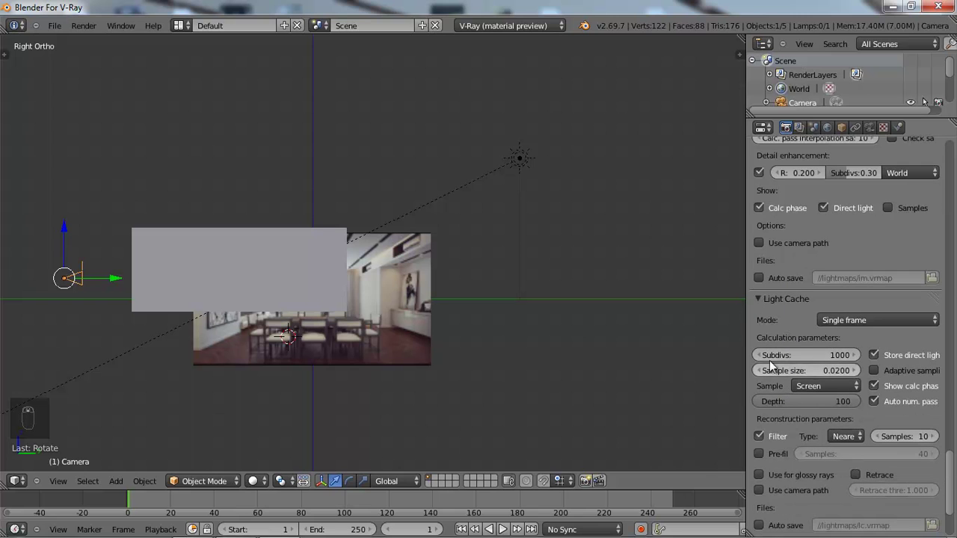
# - Set the light cache subdivisions to 500 and enable its use for glossy rays and Retrace
pyautogui.click(818, 354)
pyautogui.write('500')
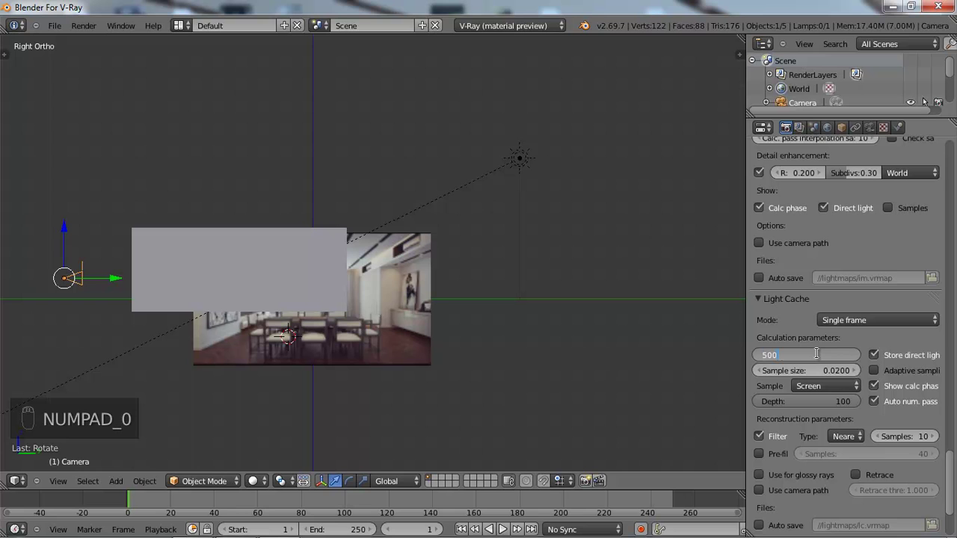
pyautogui.press('Return')
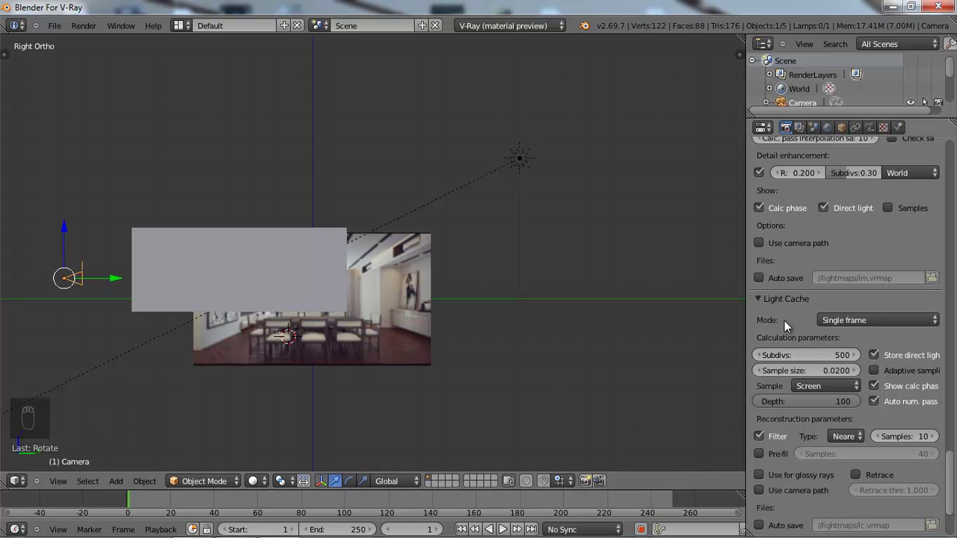
pyautogui.scroll(-3, 786, 344)
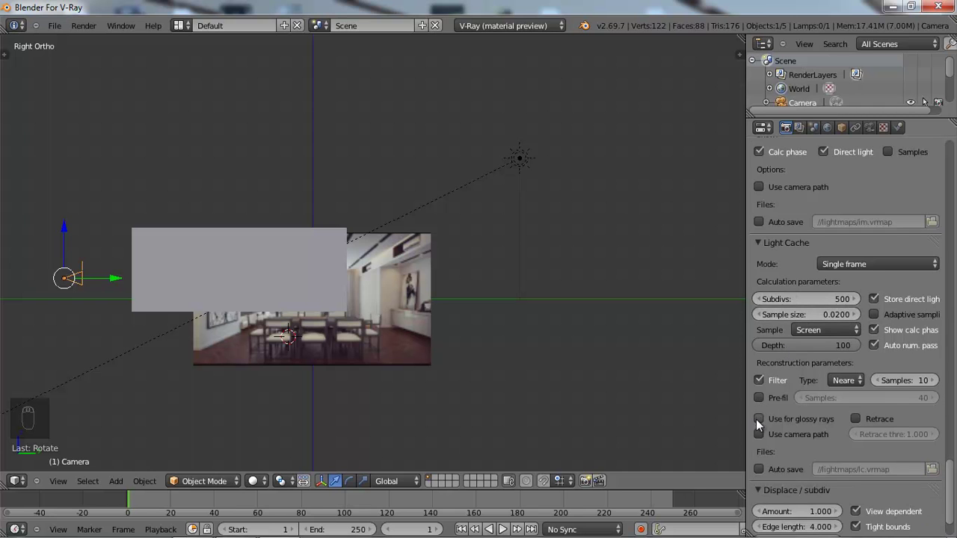
pyautogui.click(855, 419)
pyautogui.scroll(-4, 831, 405)
pyautogui.scroll(5, 809, 266)
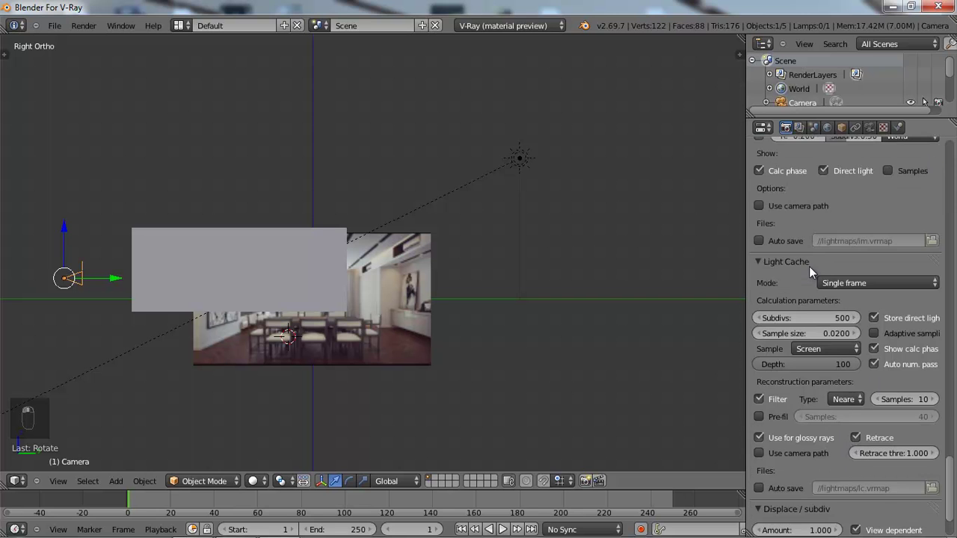
pyautogui.scroll(5, 809, 267)
# - Look through the camera and rename the room walls' material as wall
pyautogui.press('KP_0')
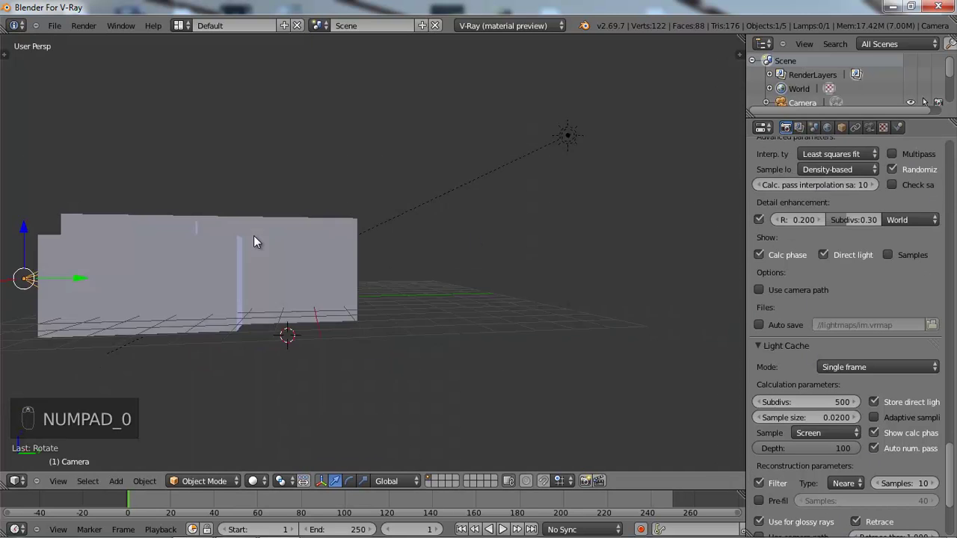
pyautogui.scroll(2, 253, 236)
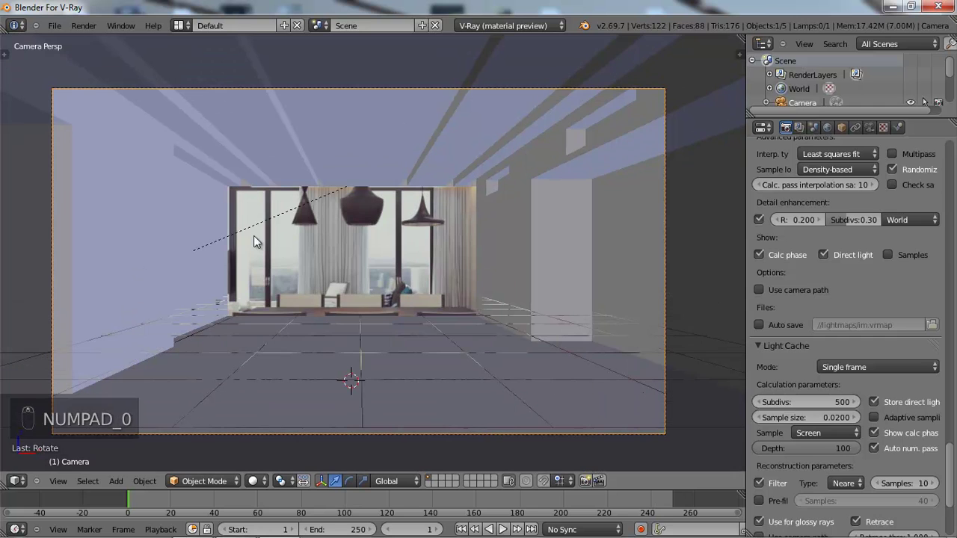
pyautogui.rightClick(114, 211)
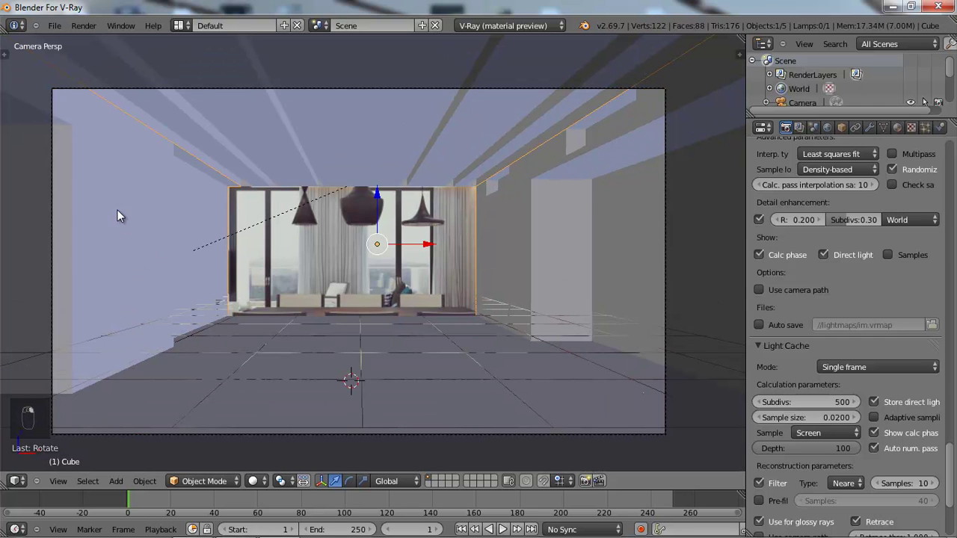
pyautogui.click(898, 128)
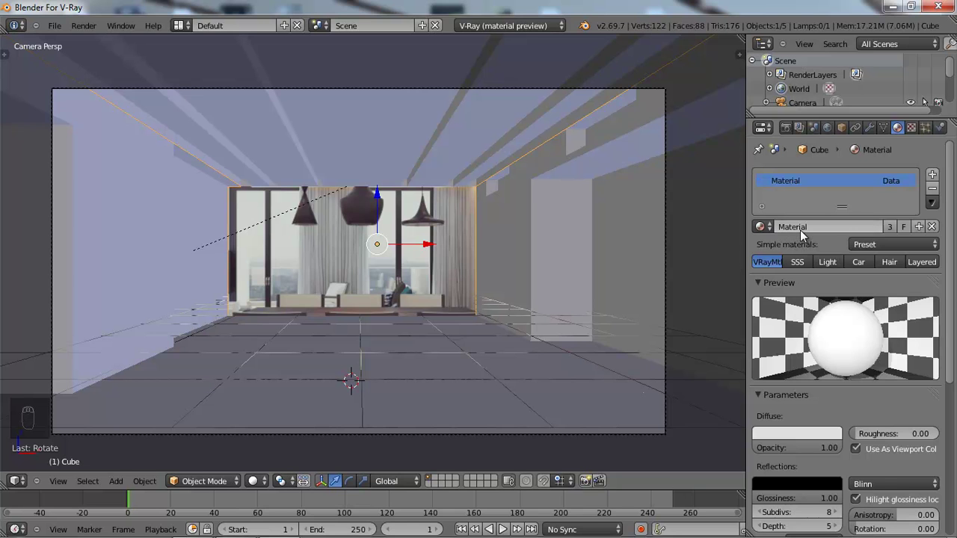
pyautogui.click(801, 228)
pyautogui.write('gal')
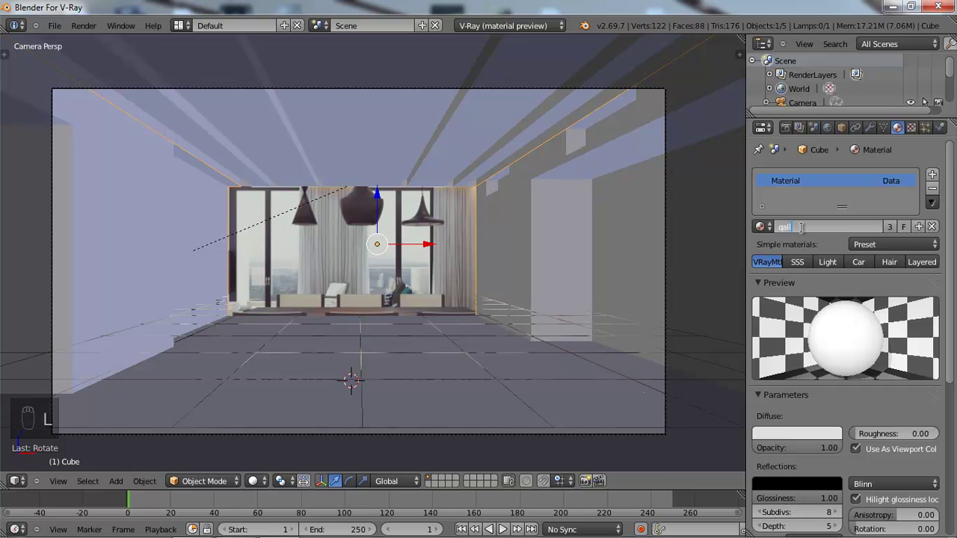
pyautogui.press('BackSpace')
pyautogui.press('BackSpace')
pyautogui.write('q')
pyautogui.press('BackSpace')
pyautogui.write('wall')
pyautogui.press('Return')
pyautogui.click(811, 432)
# - Replace the floor's shared material with a new one named flor
pyautogui.rightClick(377, 148)
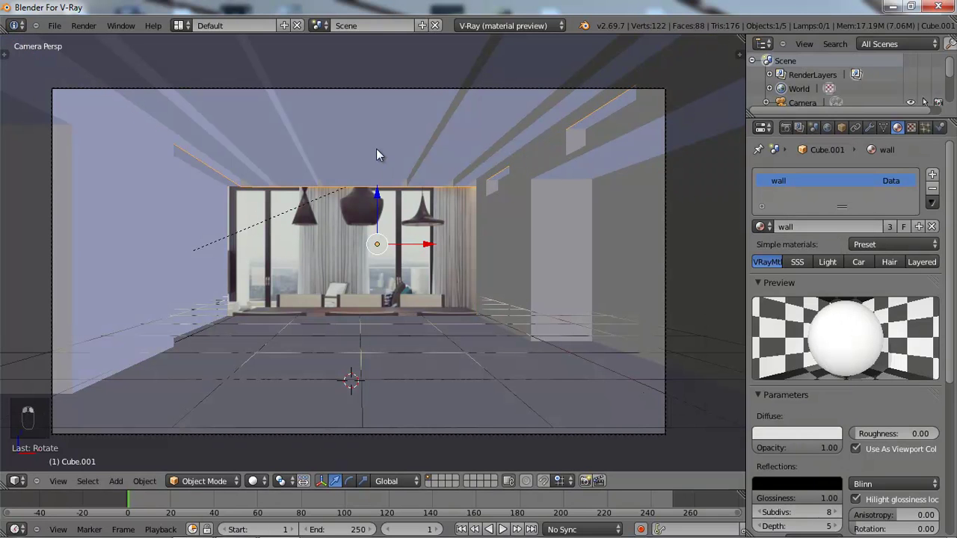
pyautogui.rightClick(401, 335)
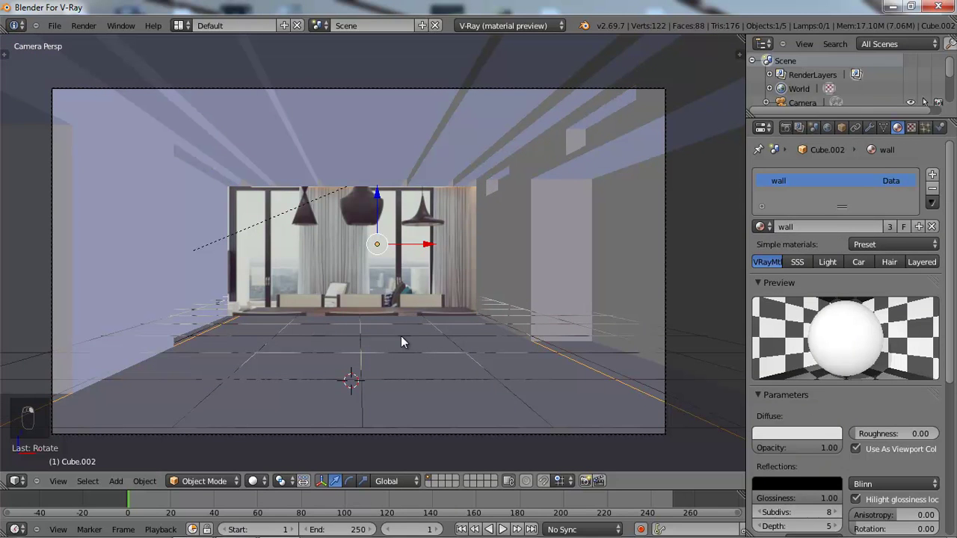
pyautogui.click(932, 226)
pyautogui.click(884, 226)
pyautogui.doubleClick(802, 227)
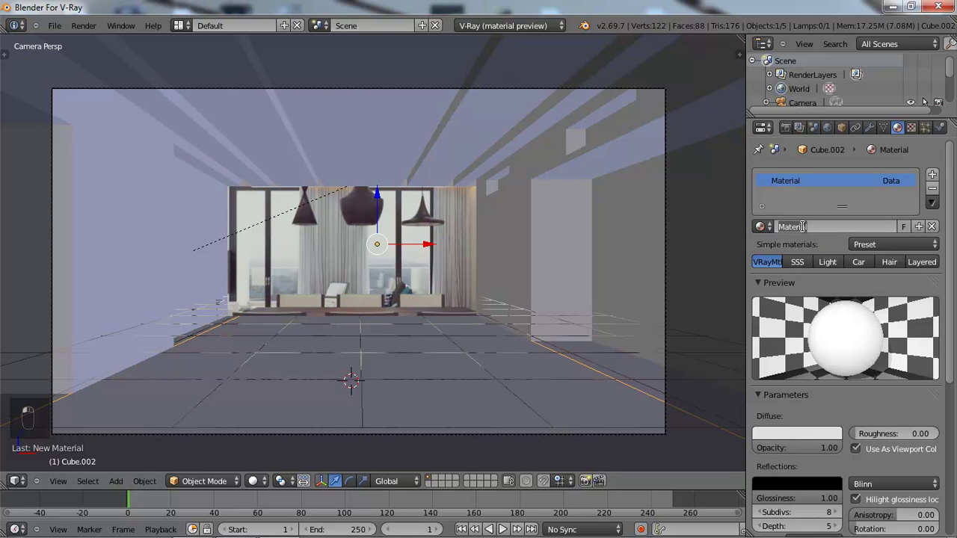
pyautogui.write('flor')
pyautogui.press('Return')
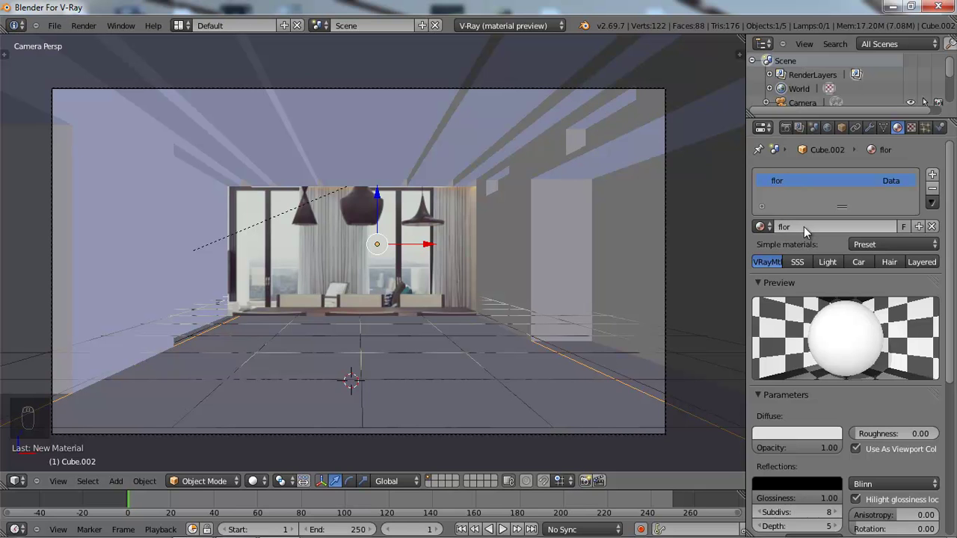
# - Replace the ceiling's shared material with a new one named selling
pyautogui.rightClick(357, 121)
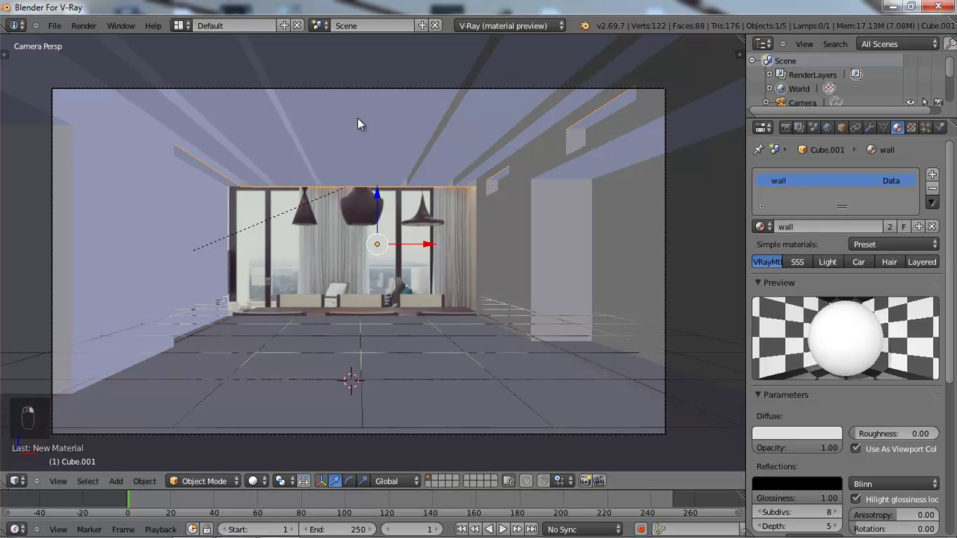
pyautogui.click(932, 227)
pyautogui.click(867, 223)
pyautogui.doubleClick(808, 226)
pyautogui.write('selling')
pyautogui.press('Return')
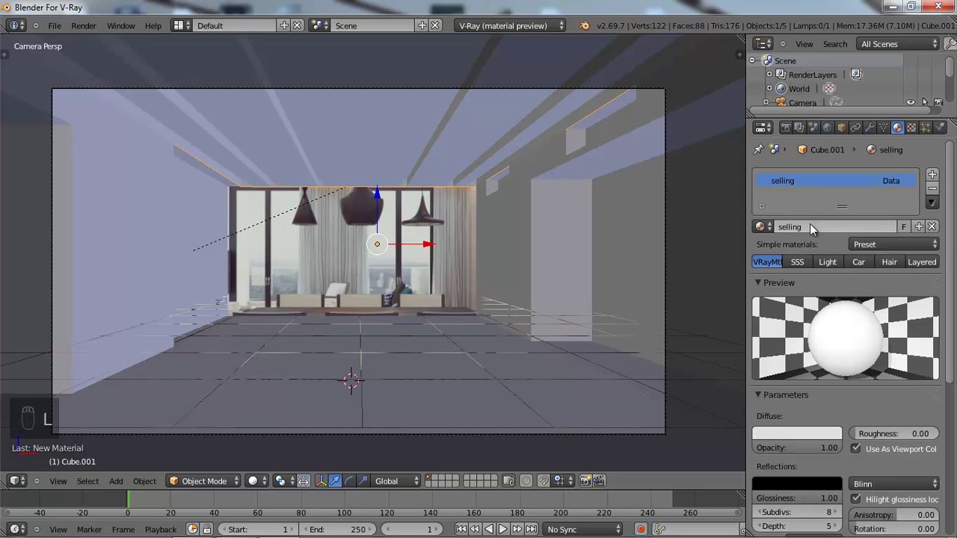
# - Render the camera view as a still image and reposition the V-Ray frame buffer
pyautogui.scroll(2, 421, 295)
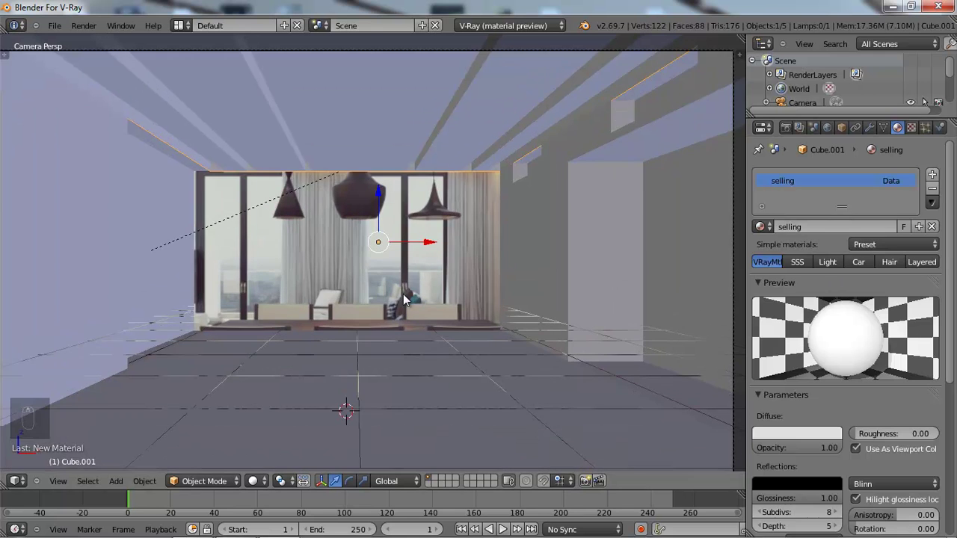
pyautogui.click(84, 25)
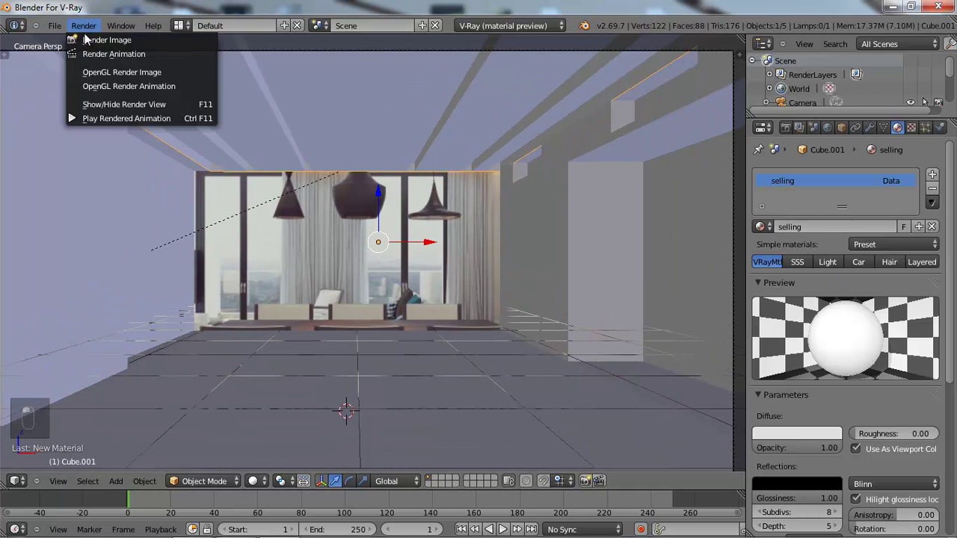
pyautogui.click(89, 38)
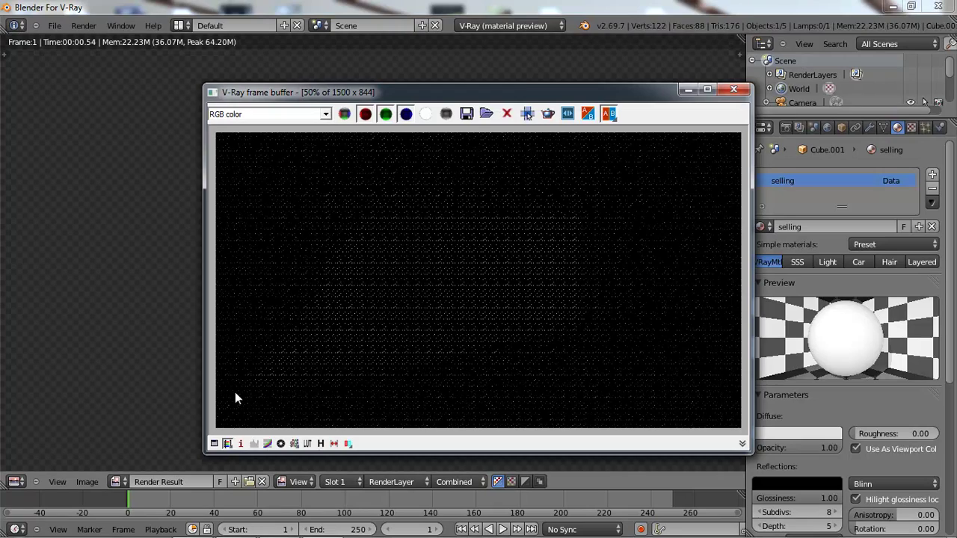
pyautogui.moveTo(516, 83); pyautogui.dragTo(464, 39)
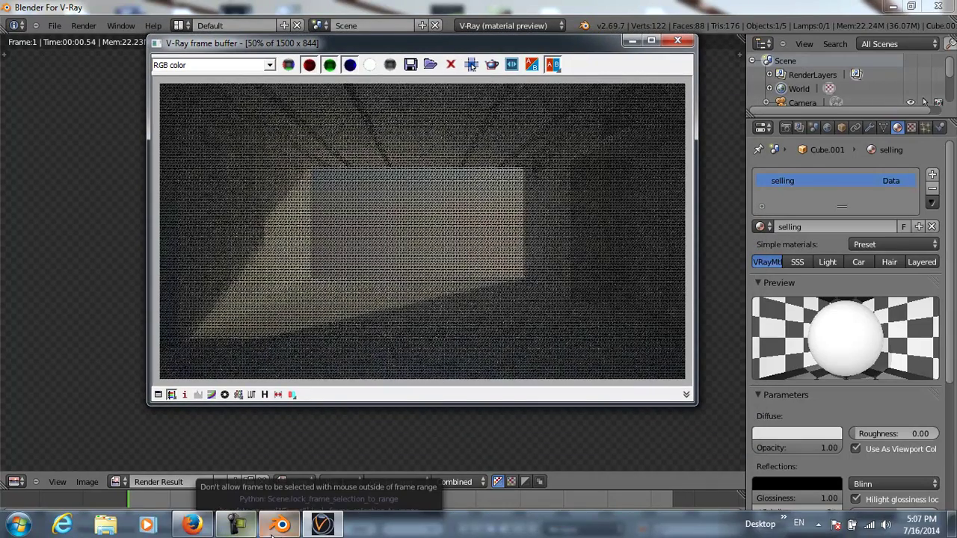
pyautogui.moveTo(260, 527)
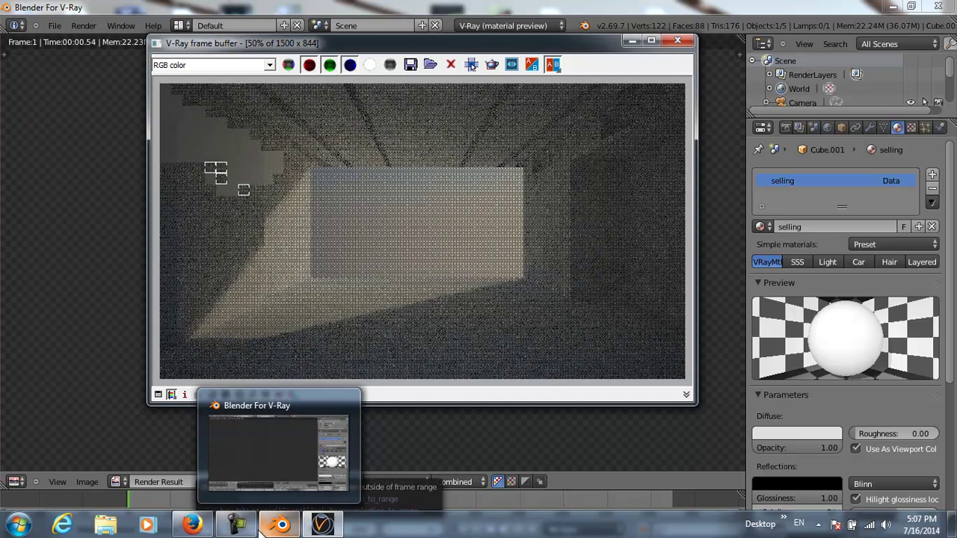
# - Examine the room render in the V-Ray frame buffer at full size and at 50% while it calculates
pyautogui.doubleClick(412, 42)
pyautogui.scroll(1, 346, 199)
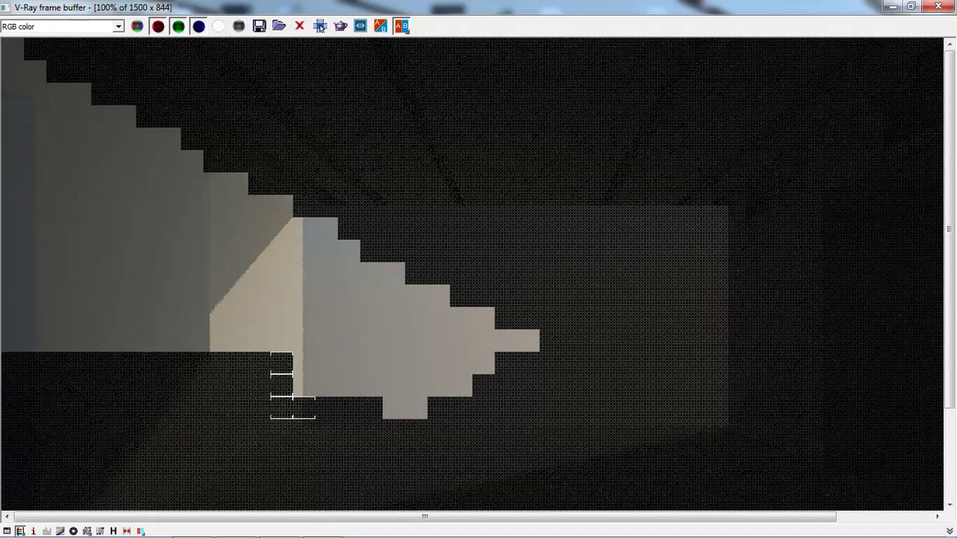
pyautogui.moveTo(952, 149); pyautogui.dragTo(956, 232)
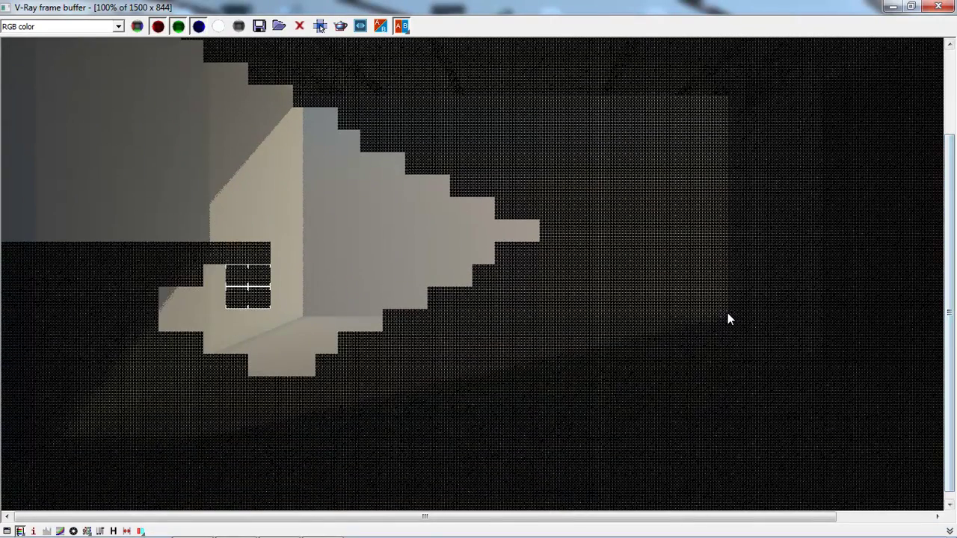
pyautogui.scroll(-1, 655, 325)
pyautogui.scroll(1, 682, 319)
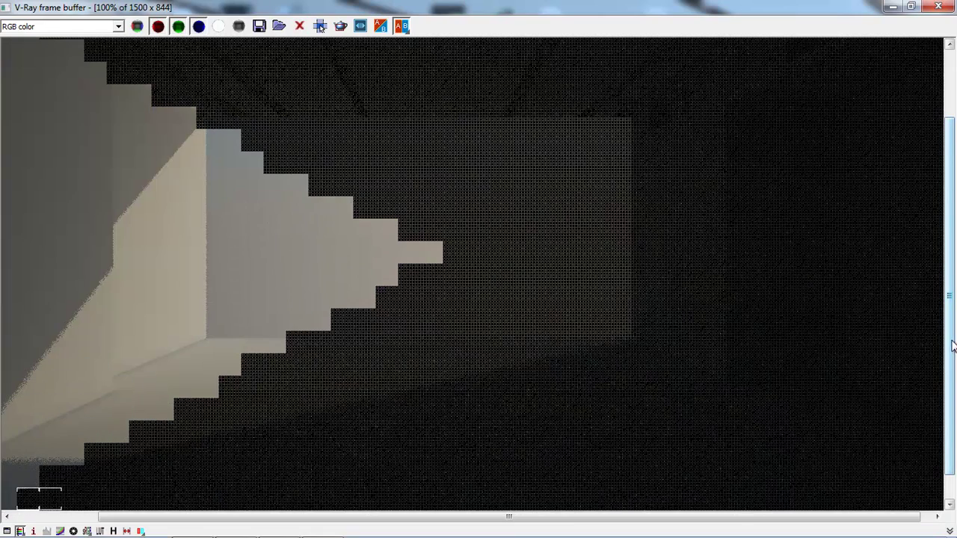
pyautogui.click(910, 8)
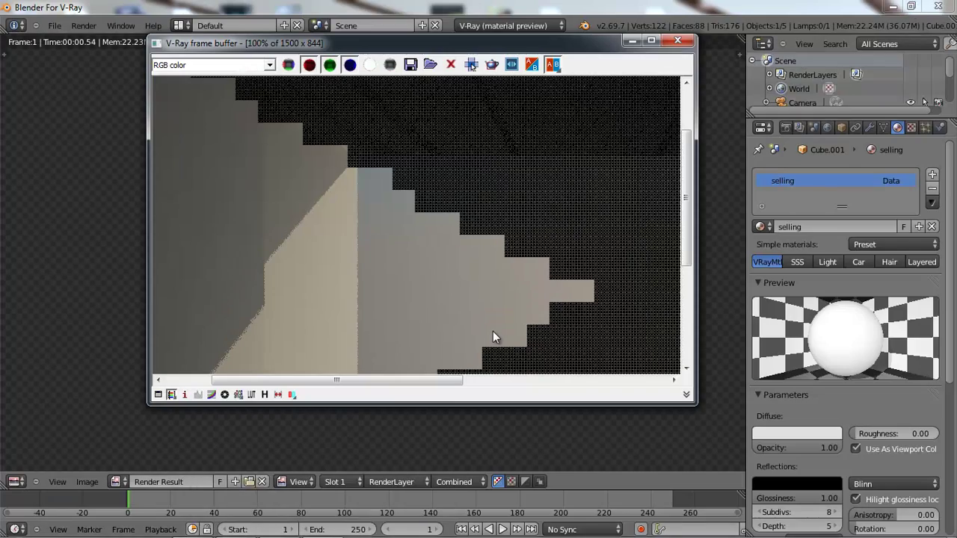
pyautogui.scroll(-1, 493, 331)
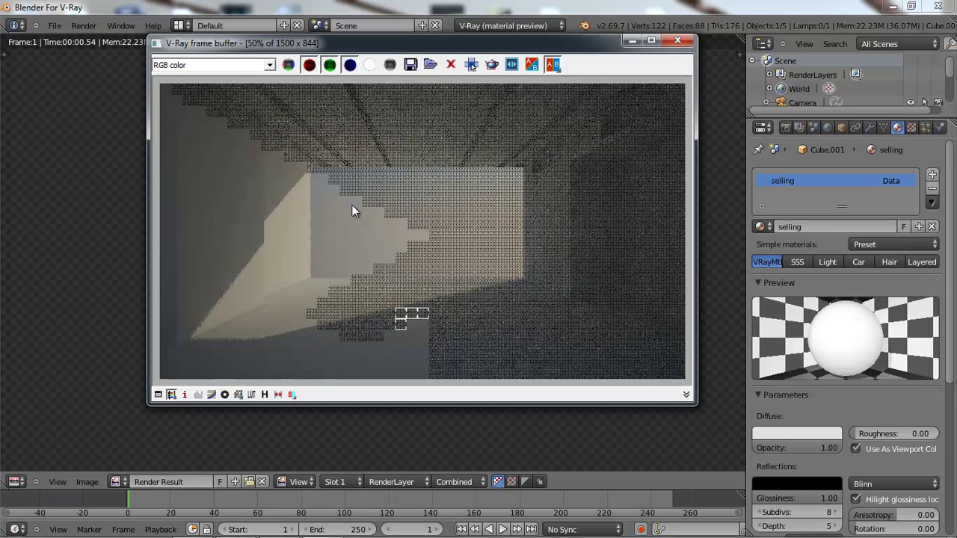
pyautogui.moveTo(450, 42); pyautogui.dragTo(404, 77)
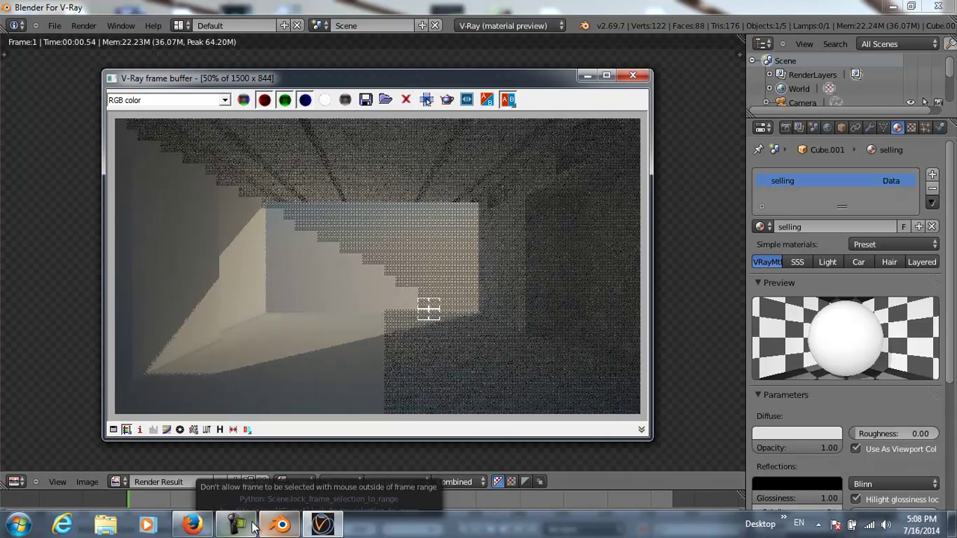
pyautogui.click(250, 526)
pyautogui.click(891, 488)
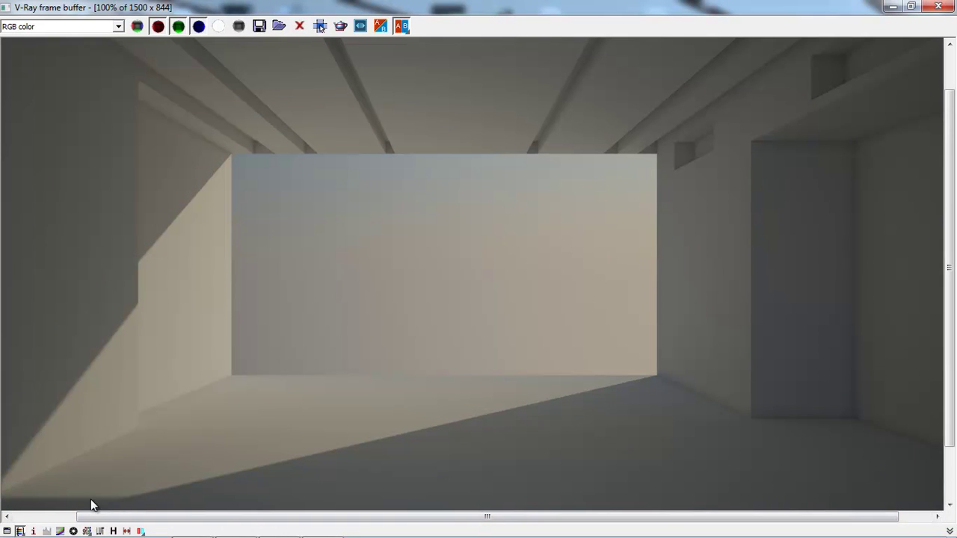
# - Brighten the render with curve color correction, pulling the upper handle to about 0.59, 0.88 and the lower handle to about 0.2, 0.48
pyautogui.click(20, 531)
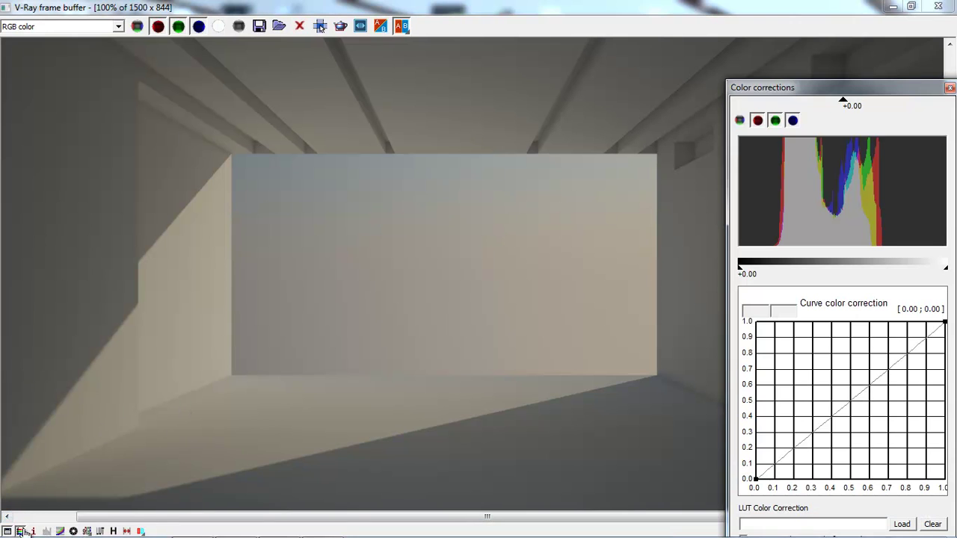
pyautogui.click(87, 532)
pyautogui.click(87, 532)
pyautogui.click(941, 323)
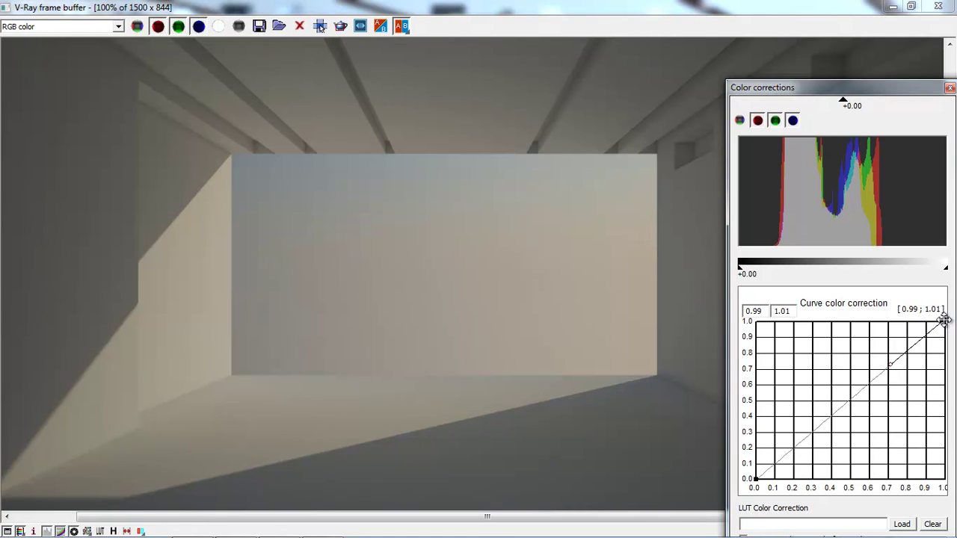
pyautogui.moveTo(887, 359); pyautogui.dragTo(868, 341)
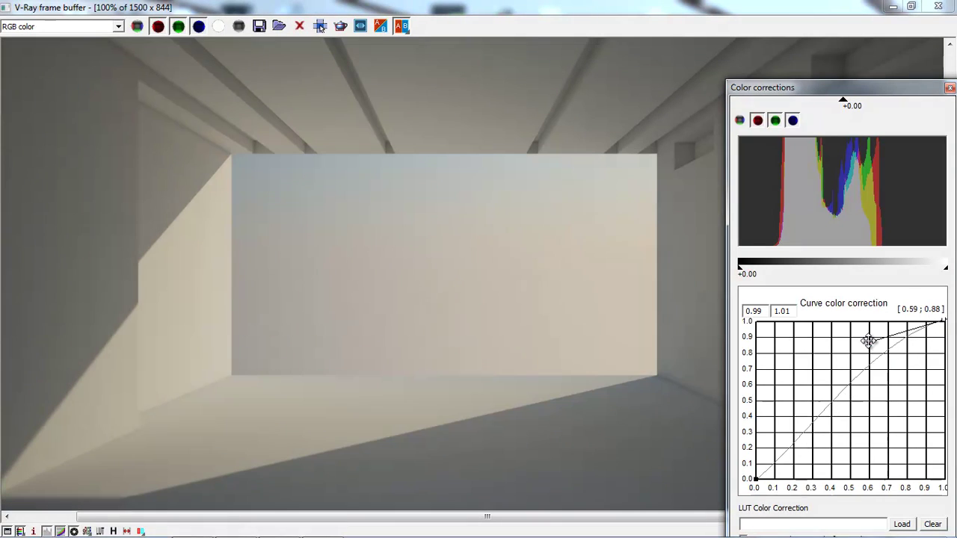
pyautogui.click(757, 480)
pyautogui.moveTo(810, 436); pyautogui.dragTo(793, 404)
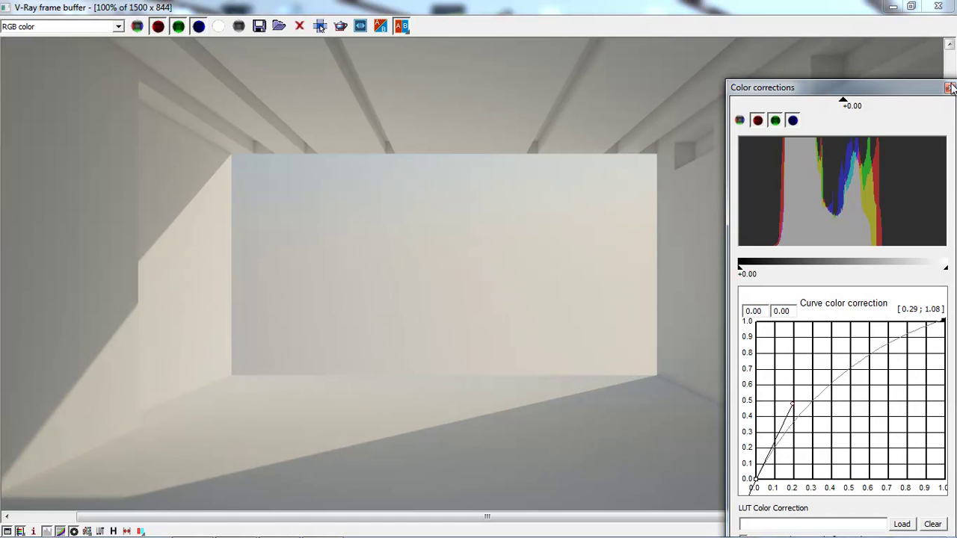
# - Set the exposure correction to +0.23 and close the color corrections and the V-Ray frame buffer
pyautogui.moveTo(846, 101); pyautogui.dragTo(849, 101)
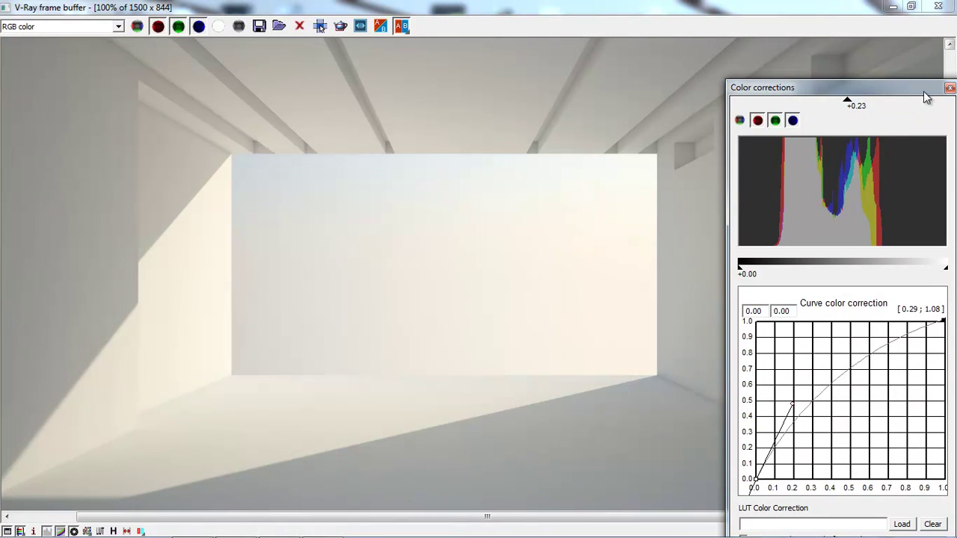
pyautogui.click(949, 87)
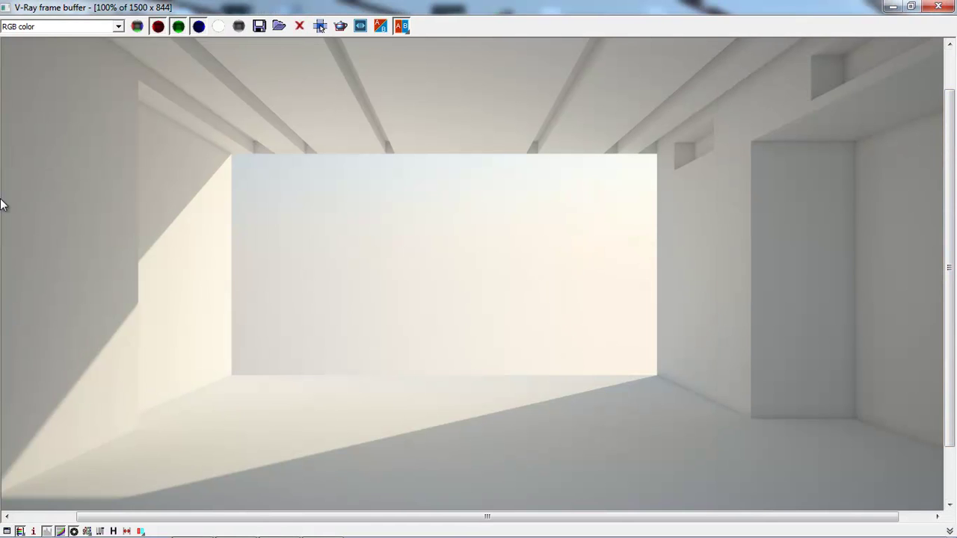
pyautogui.click(938, 7)
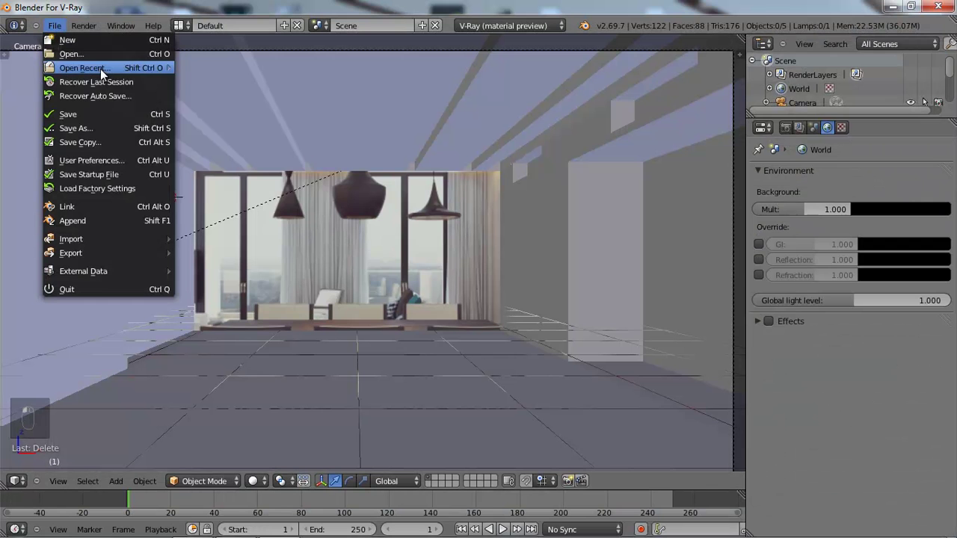
# - Open the add-on preferences, include the Testing support level, and search the add-ons for "add"
pyautogui.moveTo(88, 63)
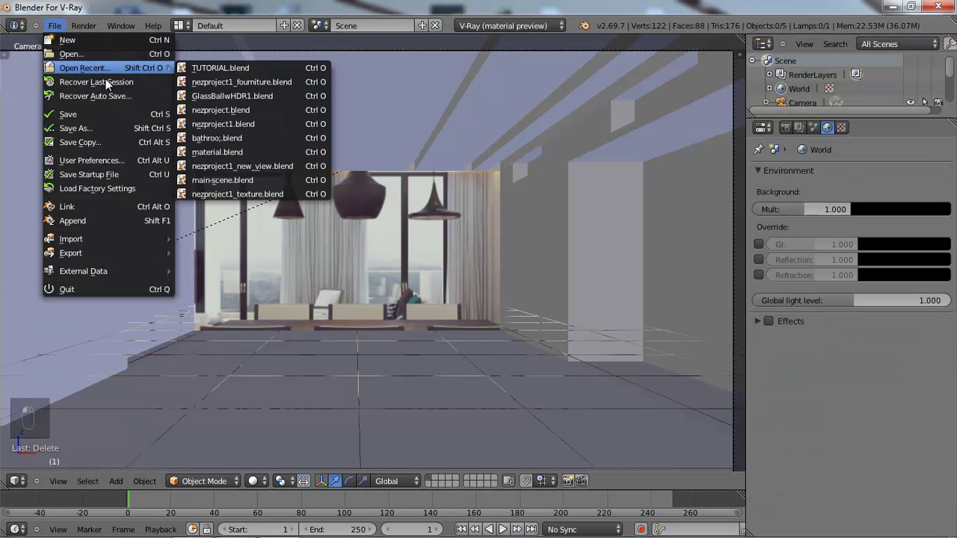
pyautogui.click(94, 157)
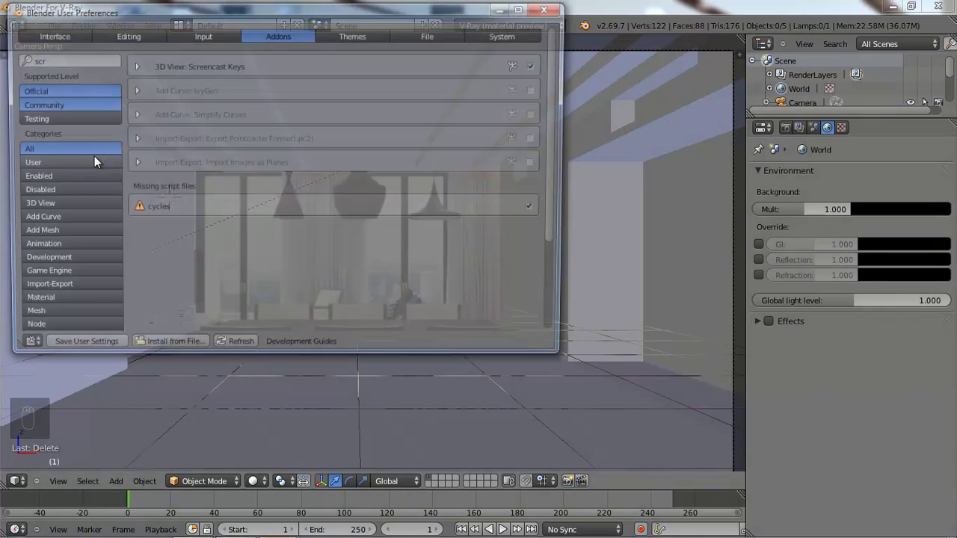
pyautogui.keyDown('shift'); pyautogui.click(45, 117); pyautogui.keyUp('shift')
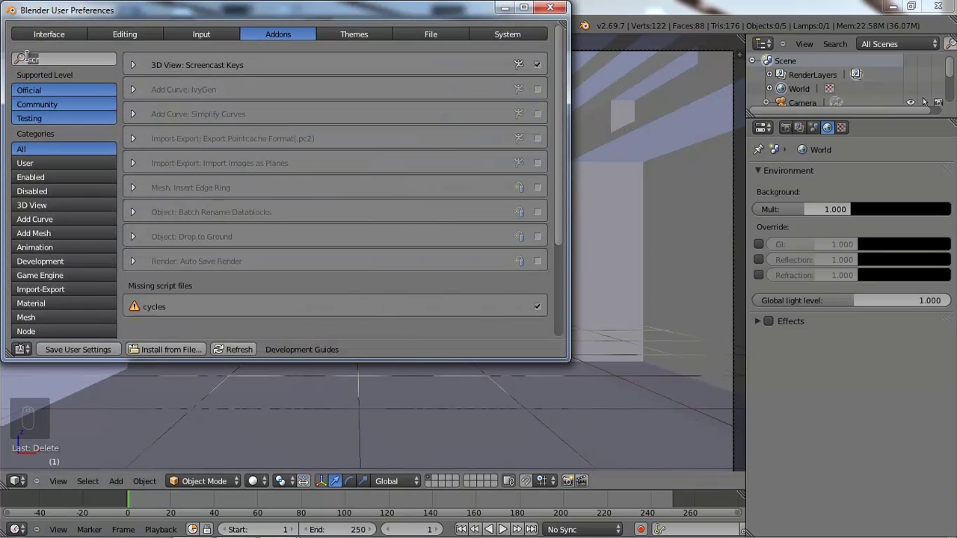
pyautogui.click(26, 58)
pyautogui.write('add')
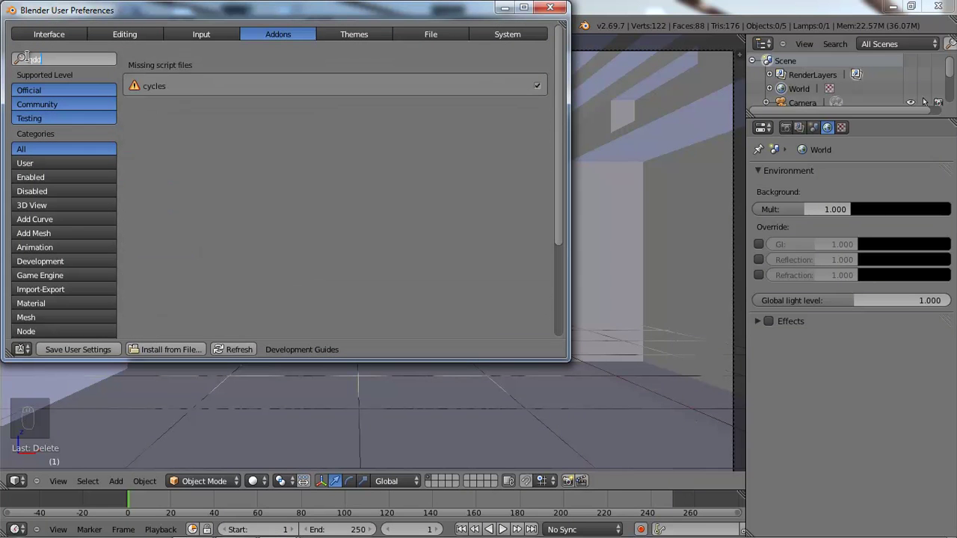
pyautogui.press('BackSpace')
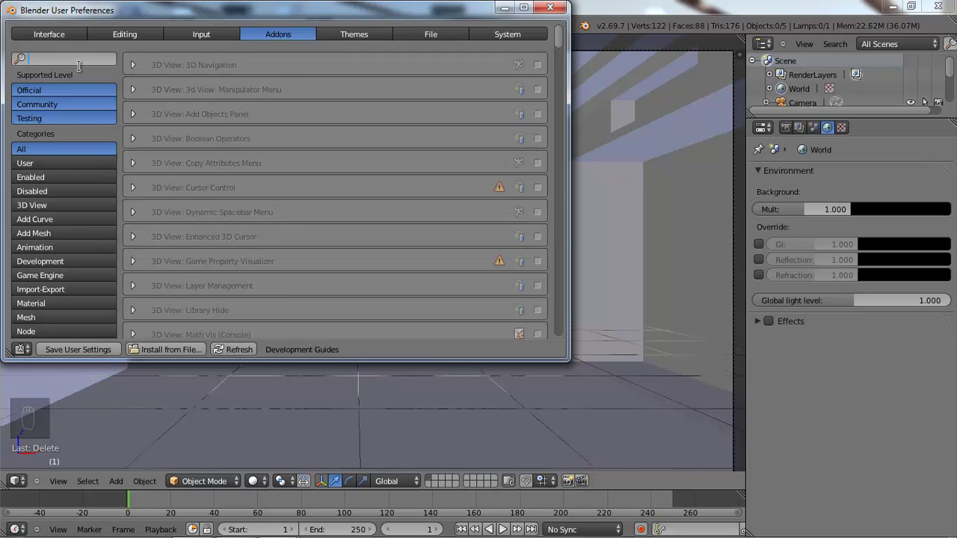
pyautogui.write('aa')
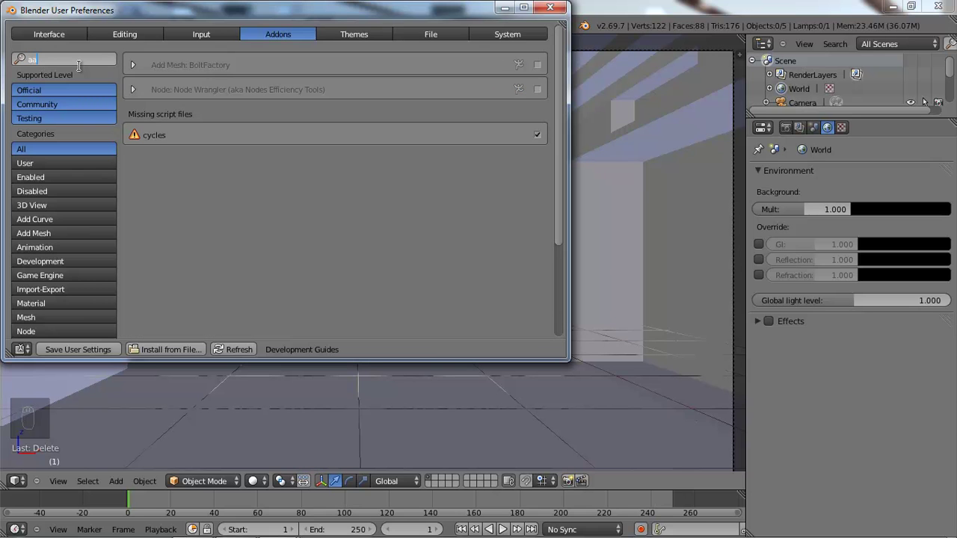
pyautogui.press('BackSpace')
pyautogui.write('add')
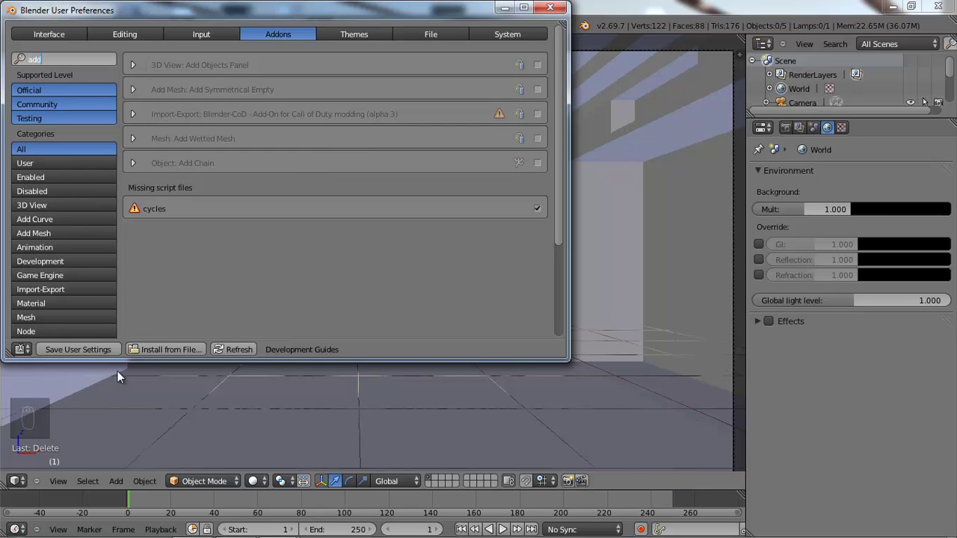
# - Start installing an add-on from file and look up the add_Window script's location through a Windows search and its properties
pyautogui.click(155, 346)
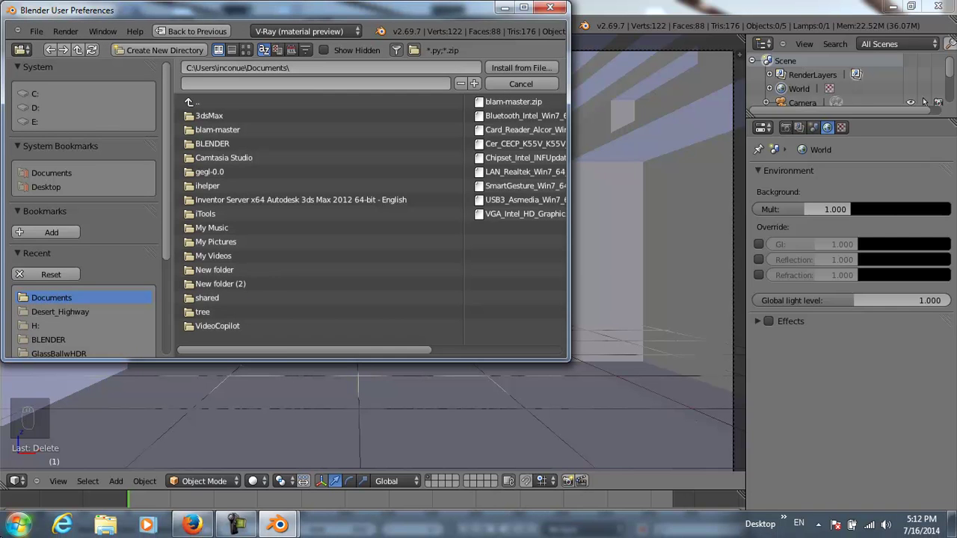
pyautogui.click(15, 531)
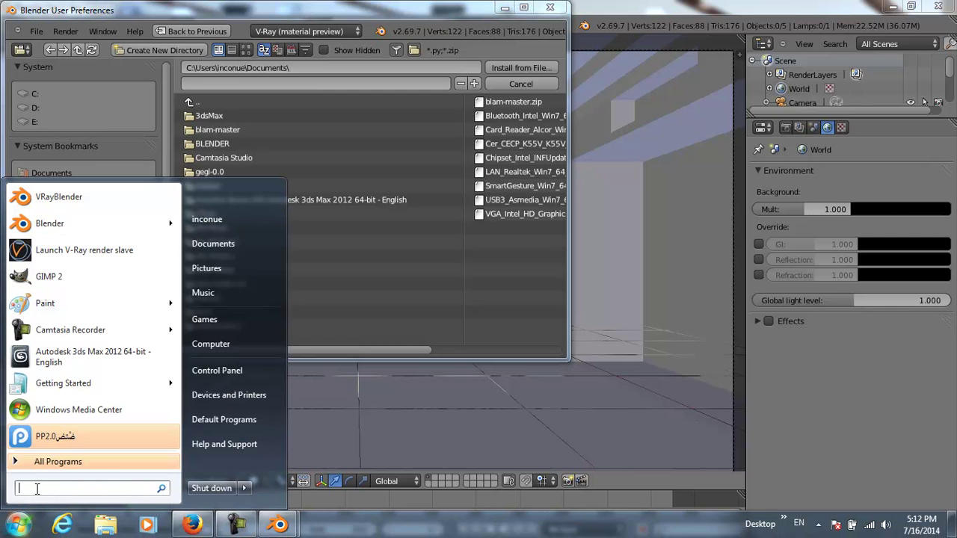
pyautogui.write('add')
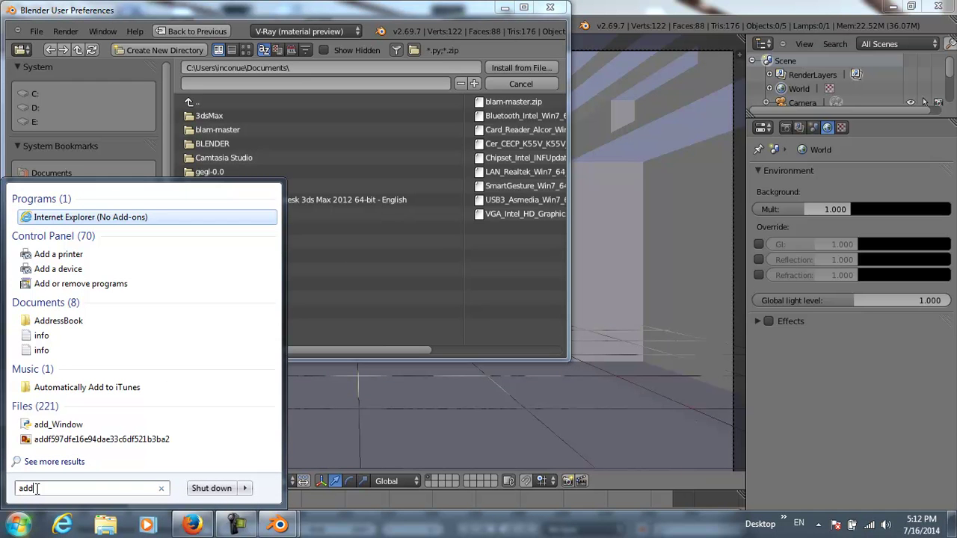
pyautogui.rightClick(70, 426)
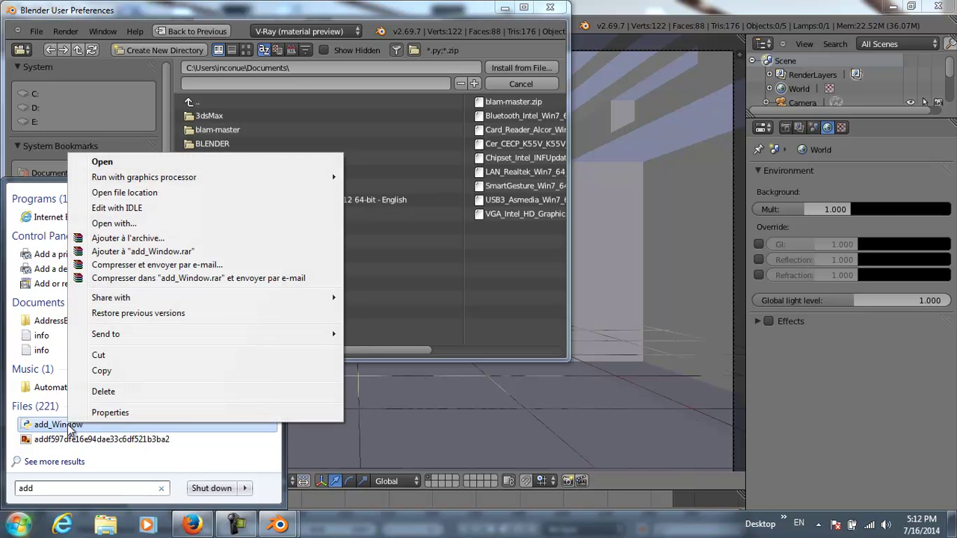
pyautogui.click(107, 412)
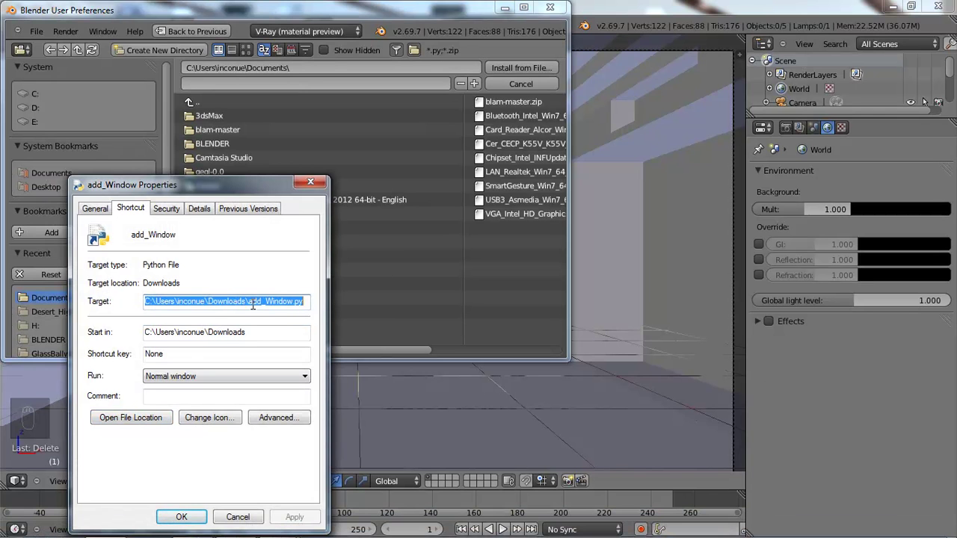
pyautogui.click(309, 181)
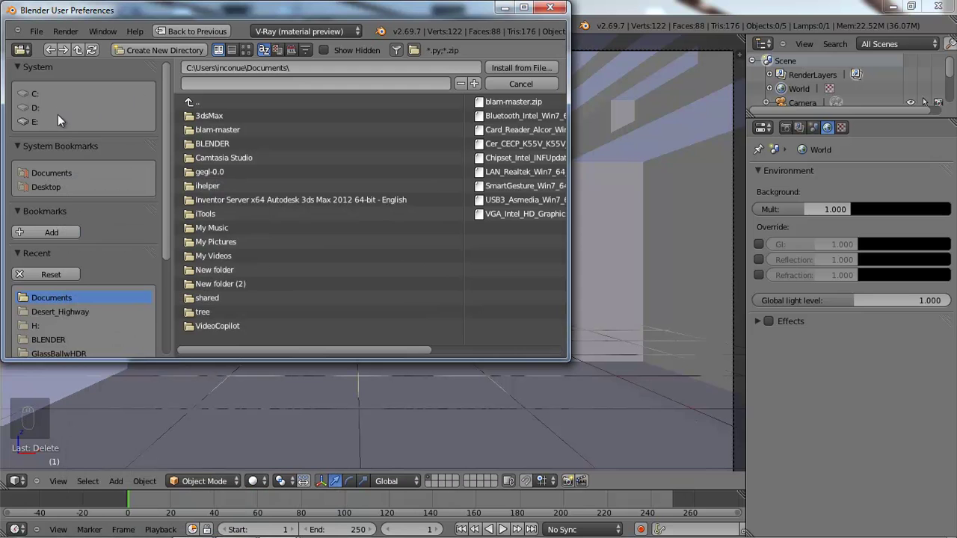
# - Install the add-on file add_Window.py from the user's Downloads folder on drive C
pyautogui.click(39, 94)
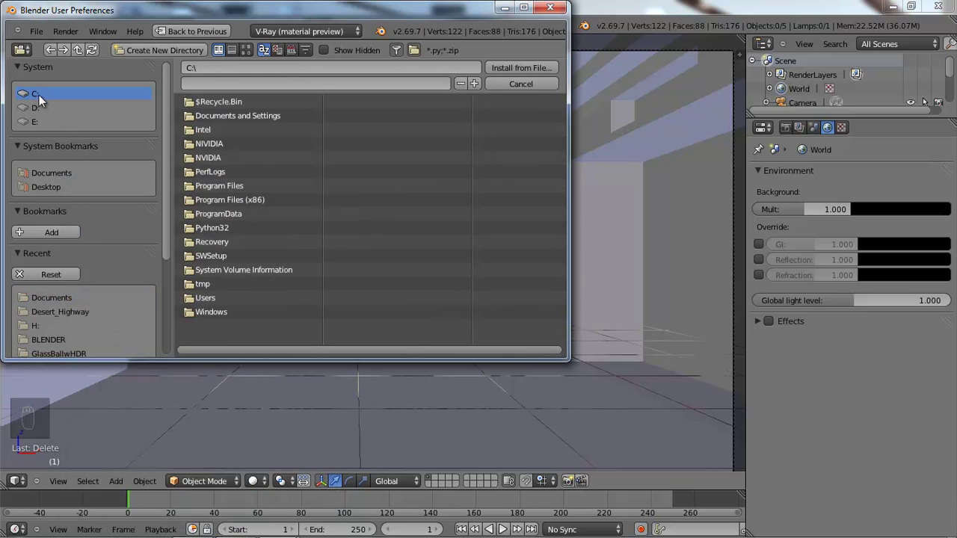
pyautogui.click(208, 297)
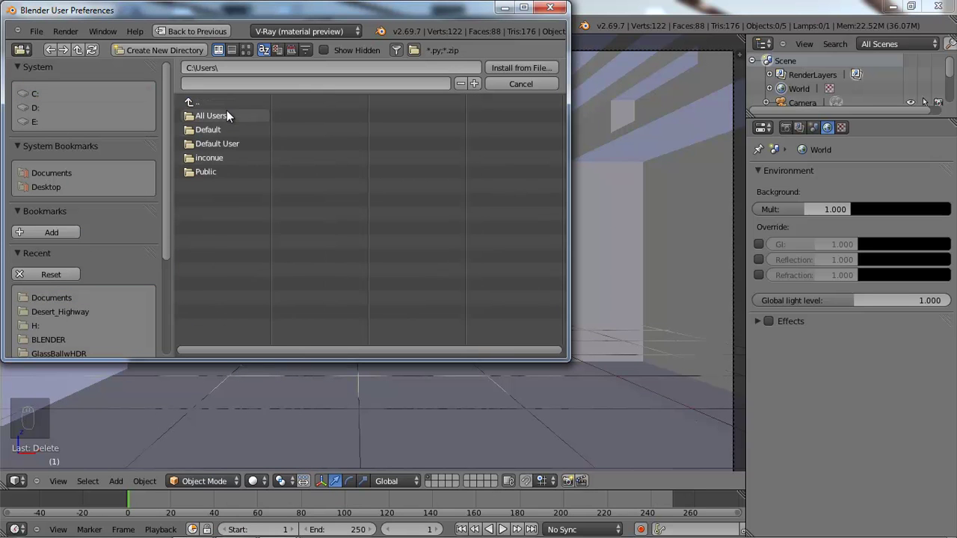
pyautogui.click(213, 157)
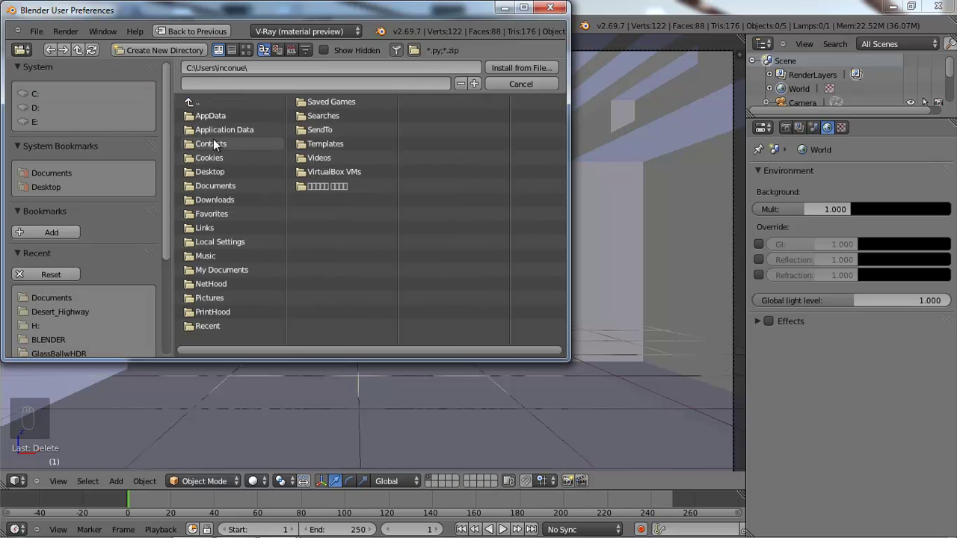
pyautogui.click(220, 198)
pyautogui.click(222, 258)
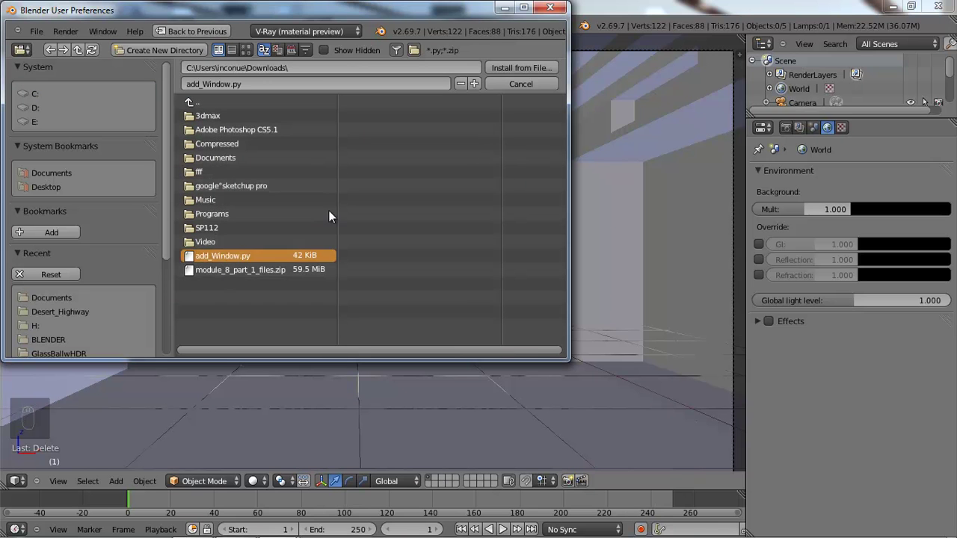
pyautogui.click(513, 67)
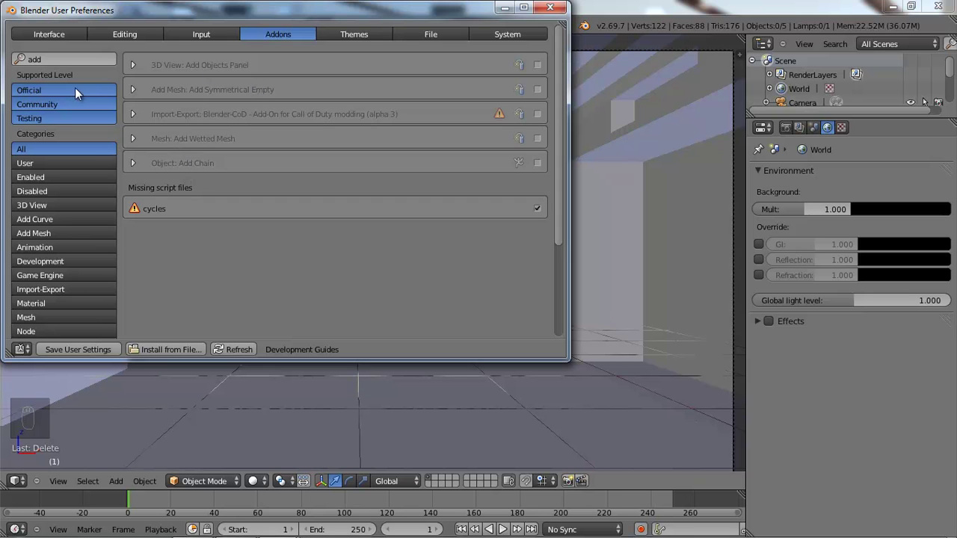
# - Search the add-ons for "win", enable Add Mesh: Window Generator 2, and close the preferences
pyautogui.click(52, 58)
pyautogui.write('q')
pyautogui.press('BackSpace')
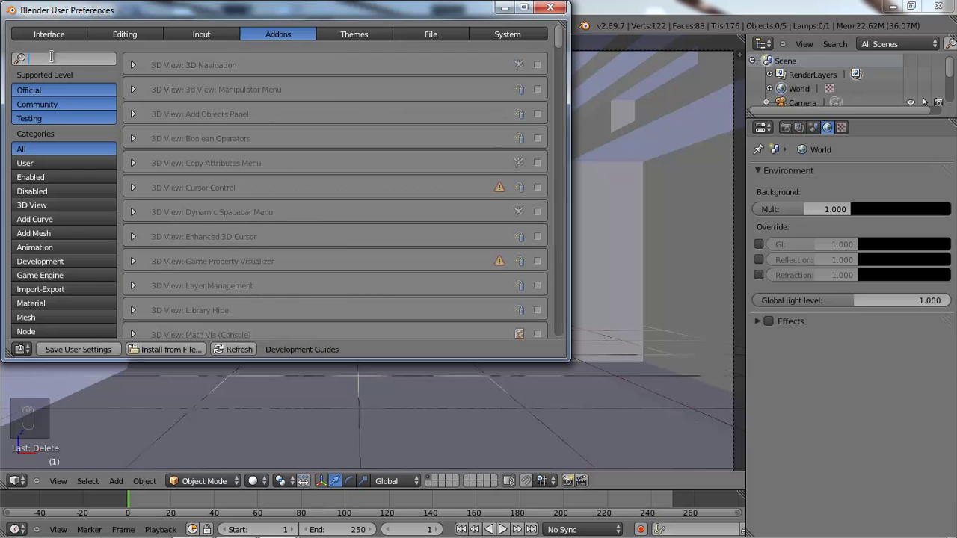
pyautogui.write('w')
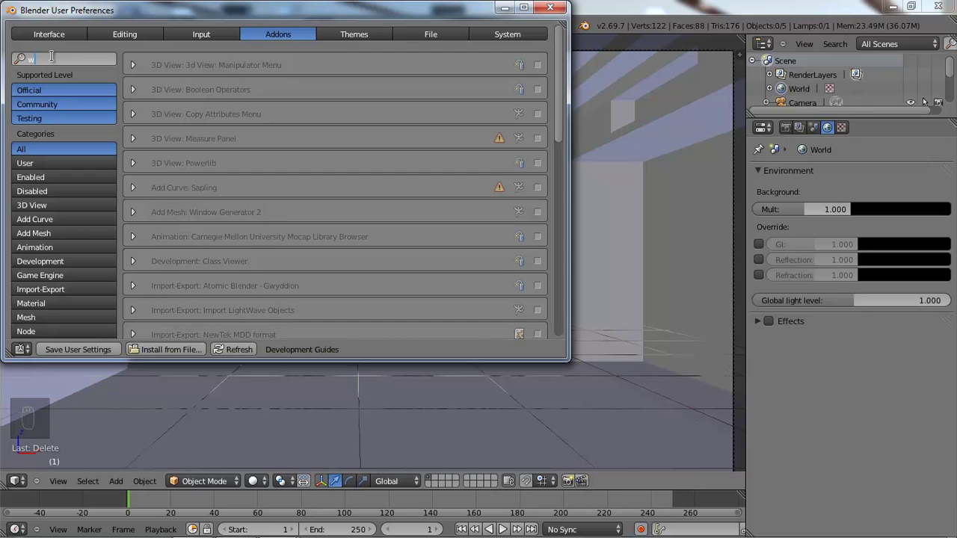
pyautogui.write('in')
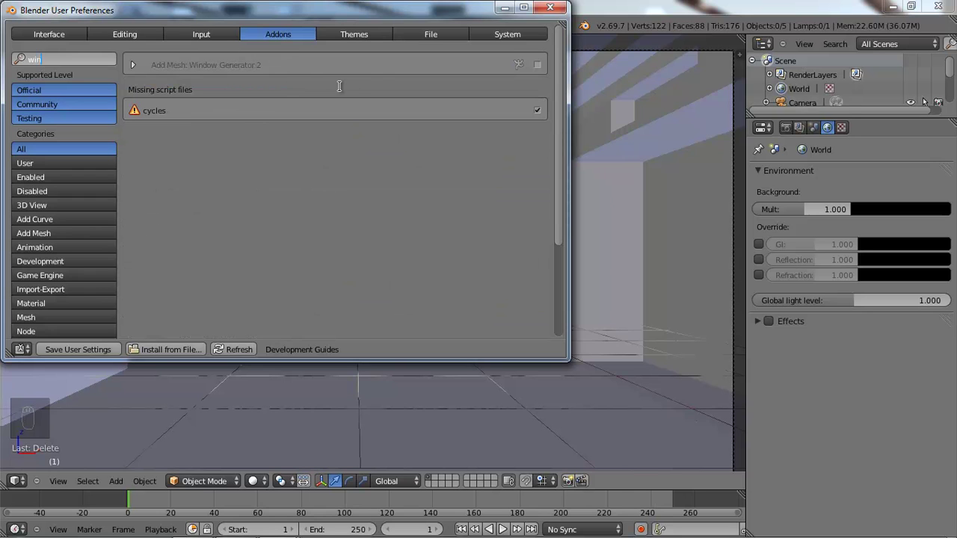
pyautogui.click(537, 64)
pyautogui.click(537, 64)
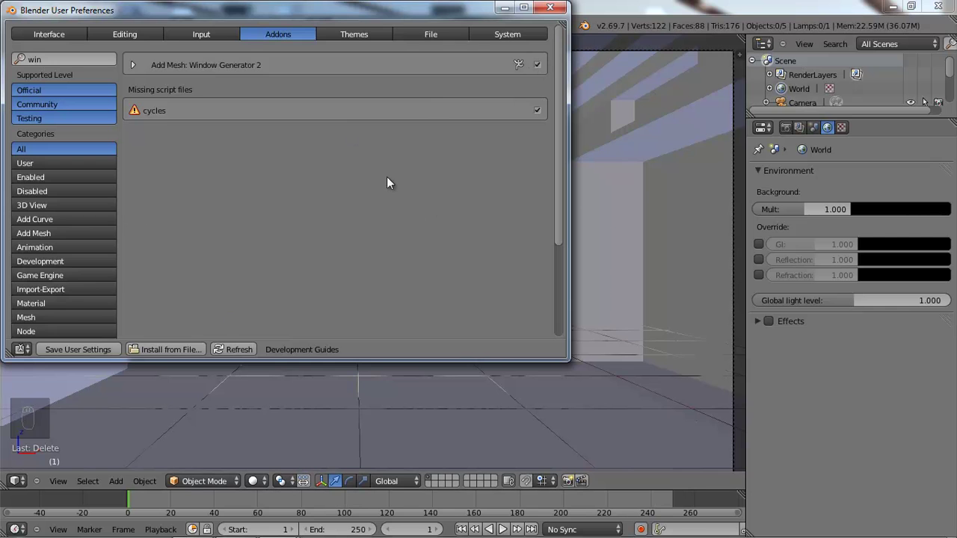
pyautogui.click(551, 7)
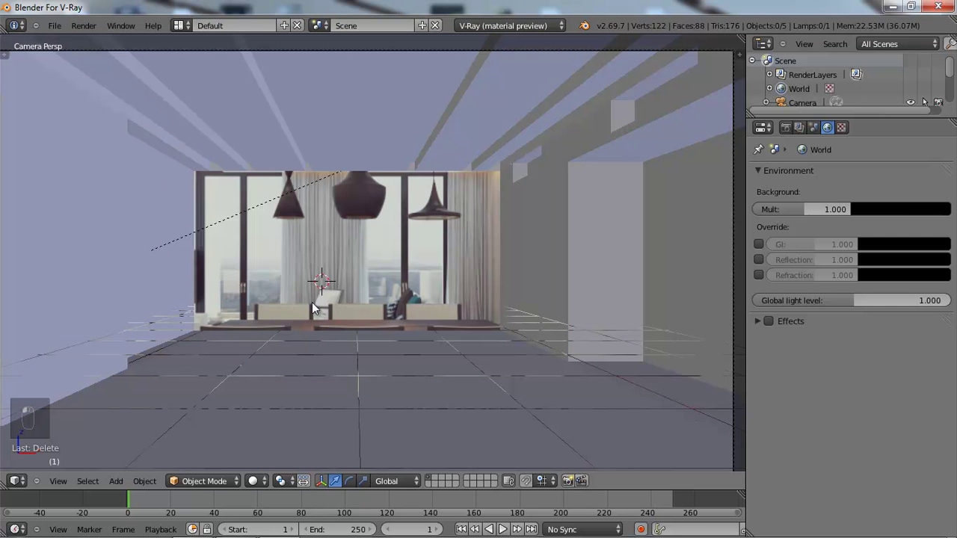
# - Add a Window mesh to the room while looking through the camera
pyautogui.hotkey('ctrl', 'a')
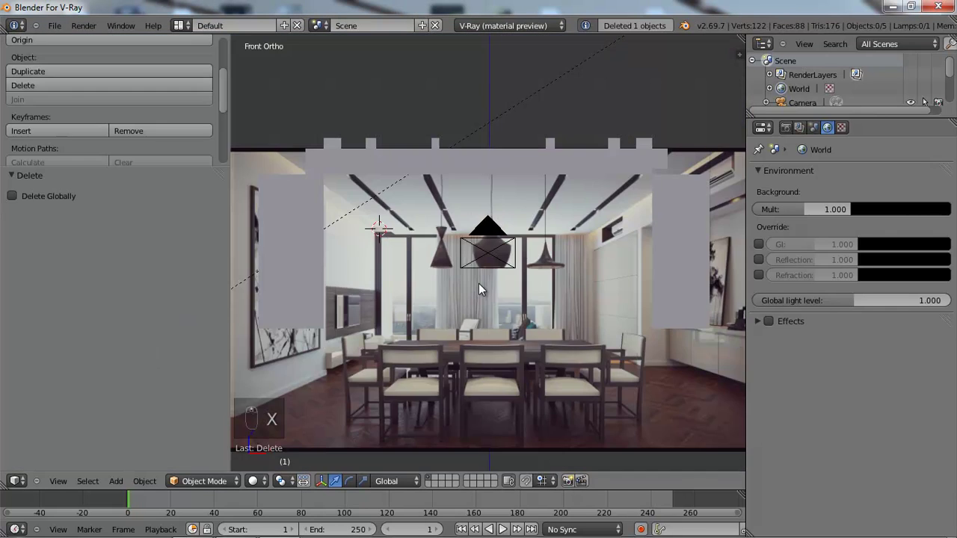
pyautogui.press('KP_0')
pyautogui.scroll(2, 478, 295)
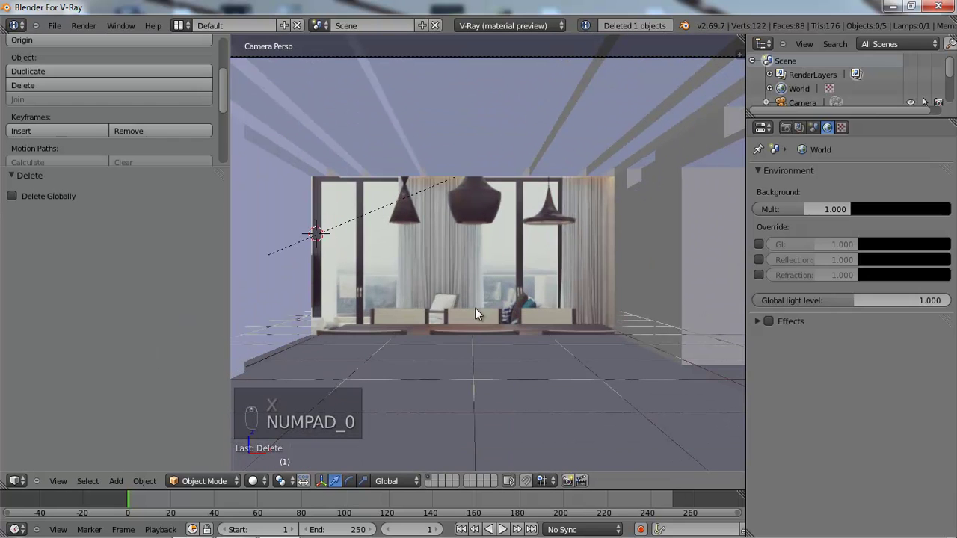
pyautogui.hotkey('shift', 'a')
pyautogui.moveTo(479, 322)
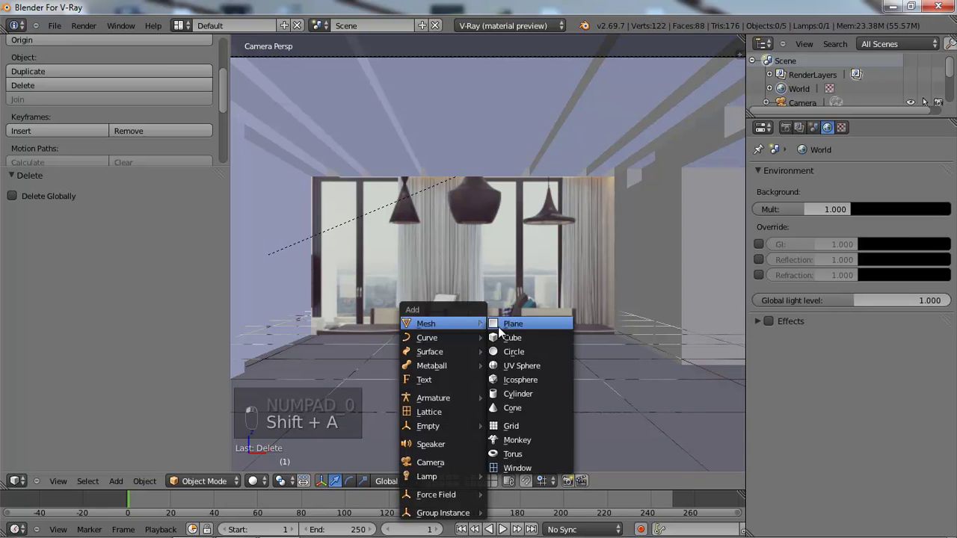
pyautogui.click(513, 465)
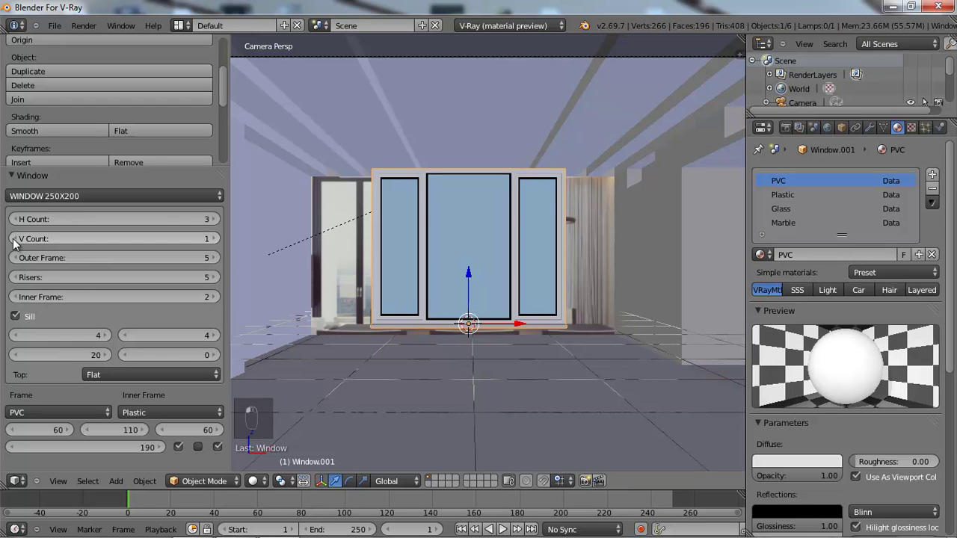
# - Keep the window's V Count at 1, and set its Inner Frame to 3 and Risers to 2
pyautogui.click(207, 240)
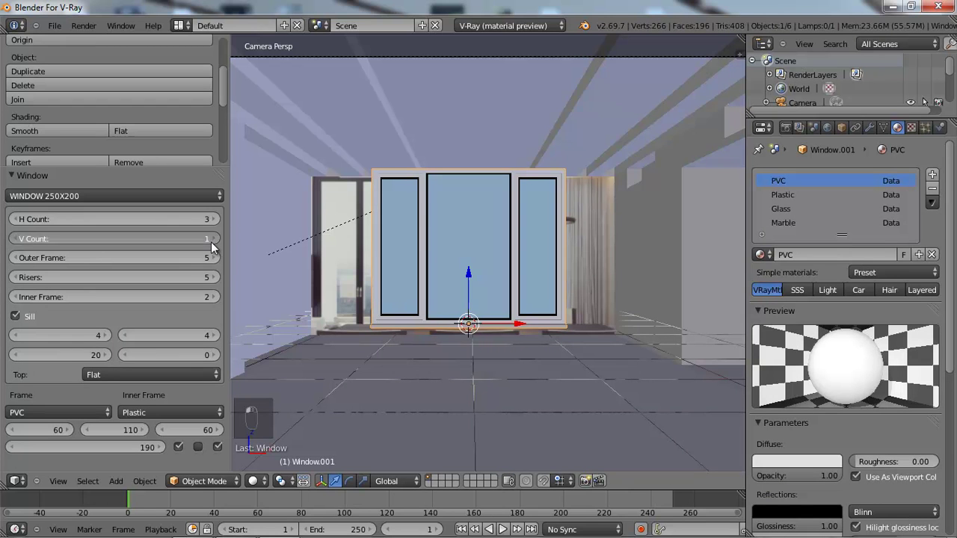
pyautogui.click(13, 240)
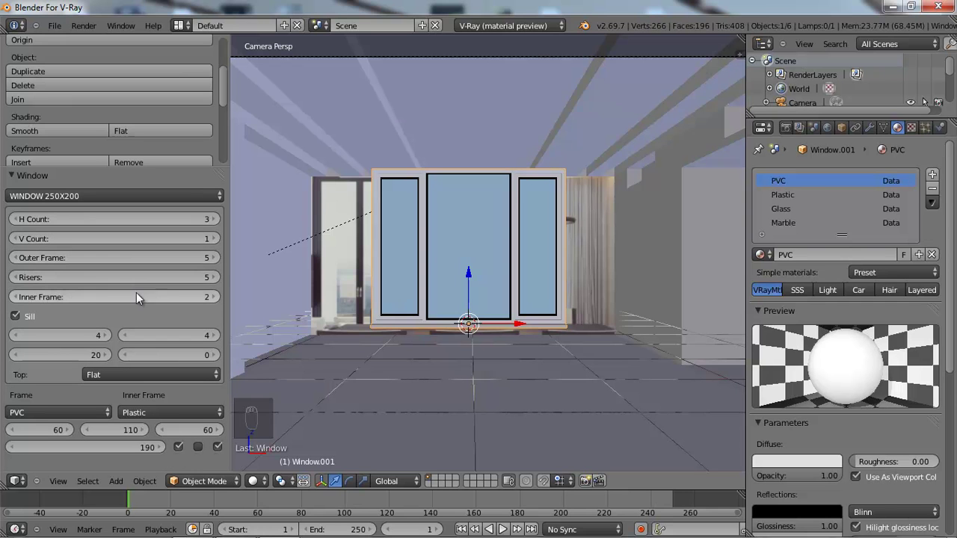
pyautogui.click(213, 299)
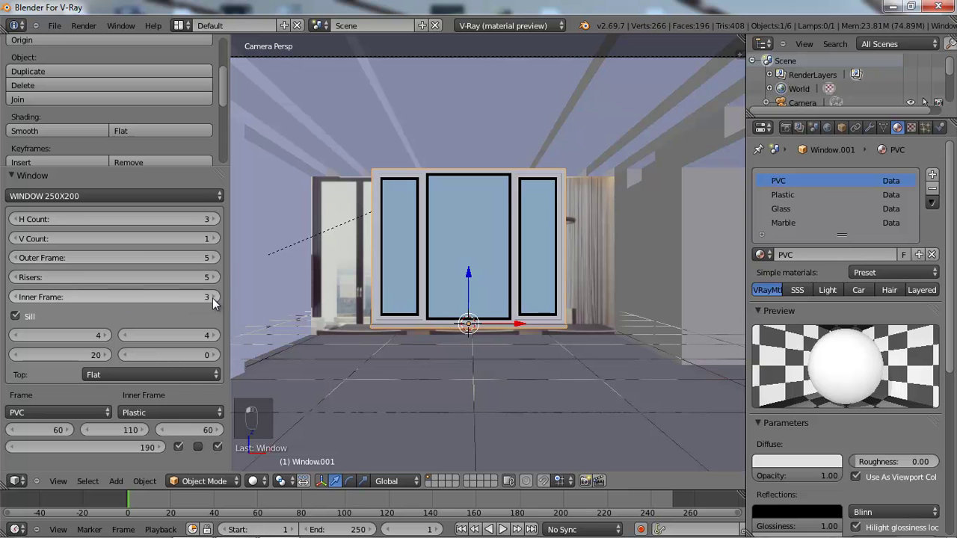
pyautogui.click(15, 277)
pyautogui.click(15, 278)
pyautogui.click(15, 278)
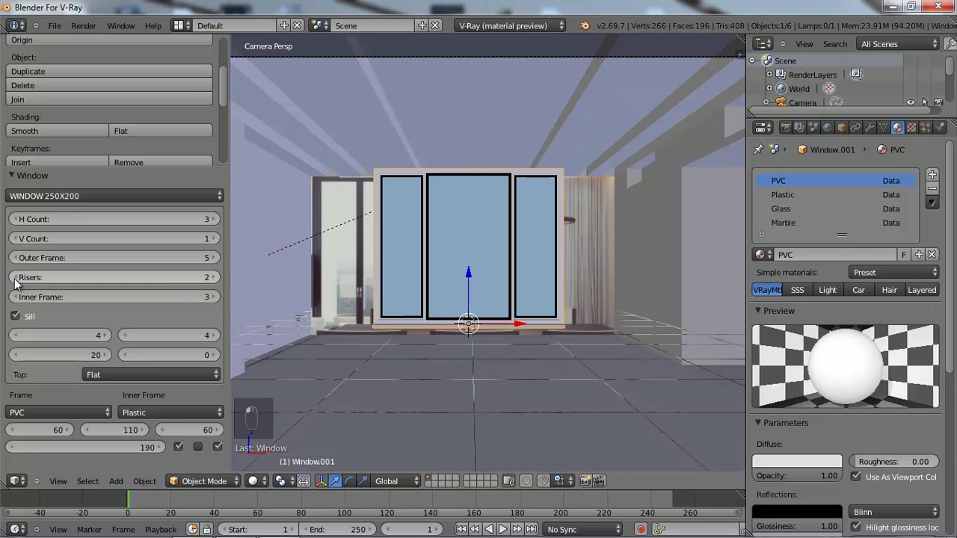
# - Try an Inner Frame of 5 before settling on 2, and try 5 for the second sill value before restoring 4
pyautogui.click(215, 297)
pyautogui.click(214, 296)
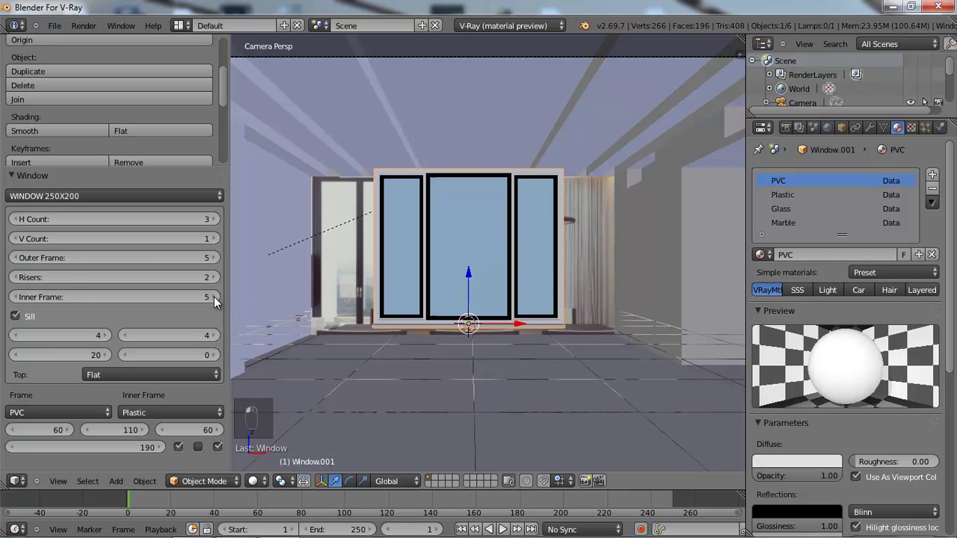
pyautogui.click(19, 297)
pyautogui.click(19, 297)
pyautogui.click(18, 297)
pyautogui.click(215, 335)
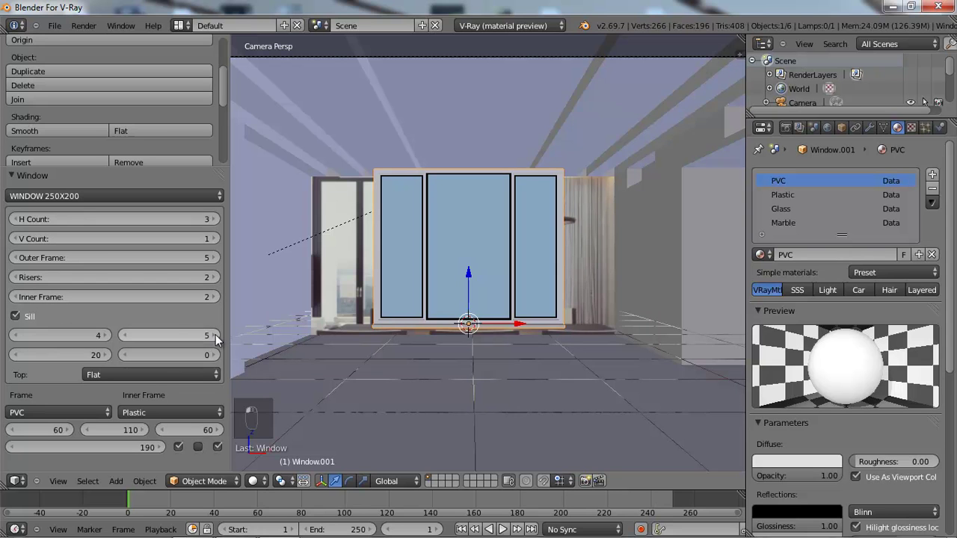
pyautogui.click(124, 336)
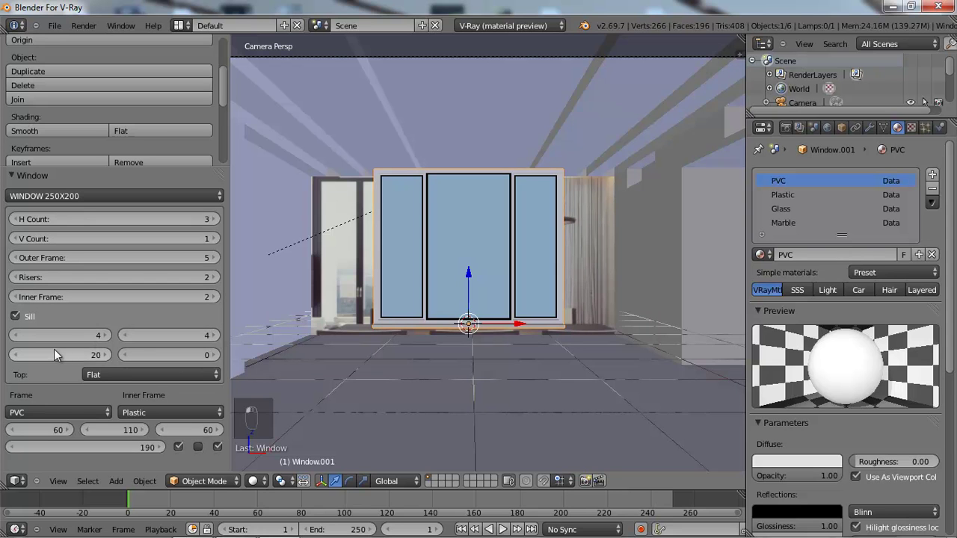
# - Widen the window's first pane column to 90
pyautogui.click(65, 432)
pyautogui.click(65, 431)
pyautogui.click(65, 432)
pyautogui.click(65, 431)
pyautogui.click(65, 432)
pyautogui.click(65, 432)
pyautogui.click(65, 431)
pyautogui.click(65, 431)
pyautogui.click(65, 432)
pyautogui.click(65, 432)
pyautogui.click(65, 432)
pyautogui.click(65, 431)
pyautogui.moveTo(43, 434); pyautogui.dragTo(47, 431)
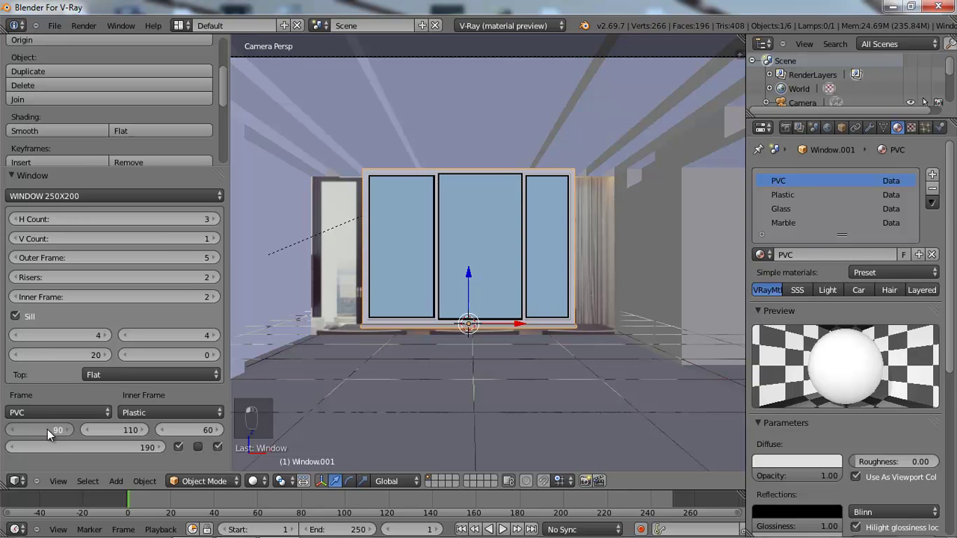
# - Set the window's second and third pane widths to 128 and 93, and its row height to 204
pyautogui.moveTo(122, 429); pyautogui.dragTo(229, 436)
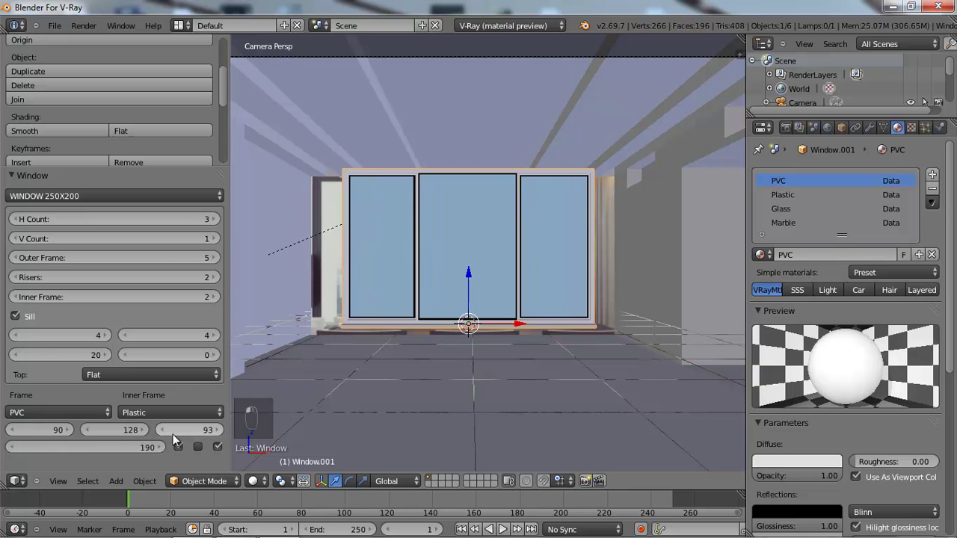
pyautogui.moveTo(99, 447)
pyautogui.mouseDown()
pyautogui.moveTo(118, 448)
pyautogui.moveTo(98, 446)
pyautogui.mouseUp()
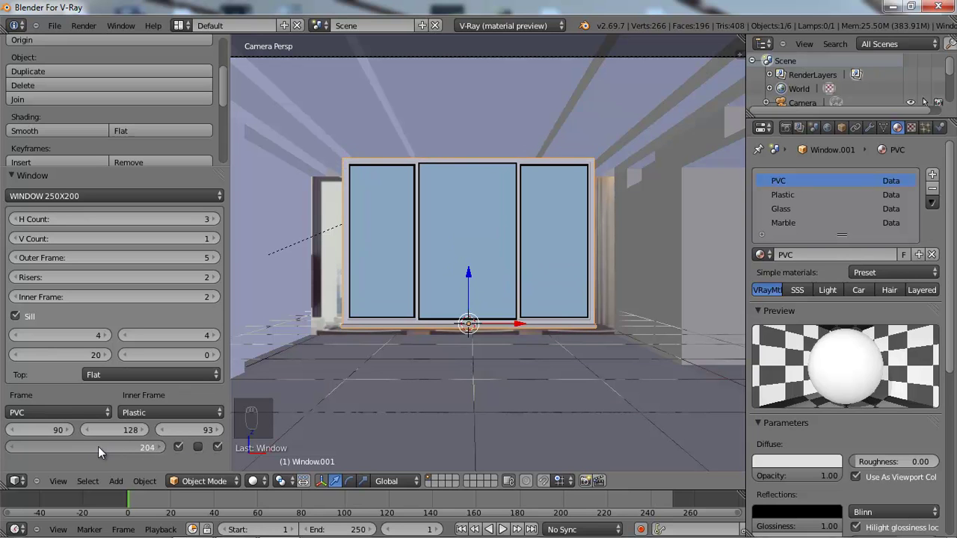
pyautogui.click(98, 195)
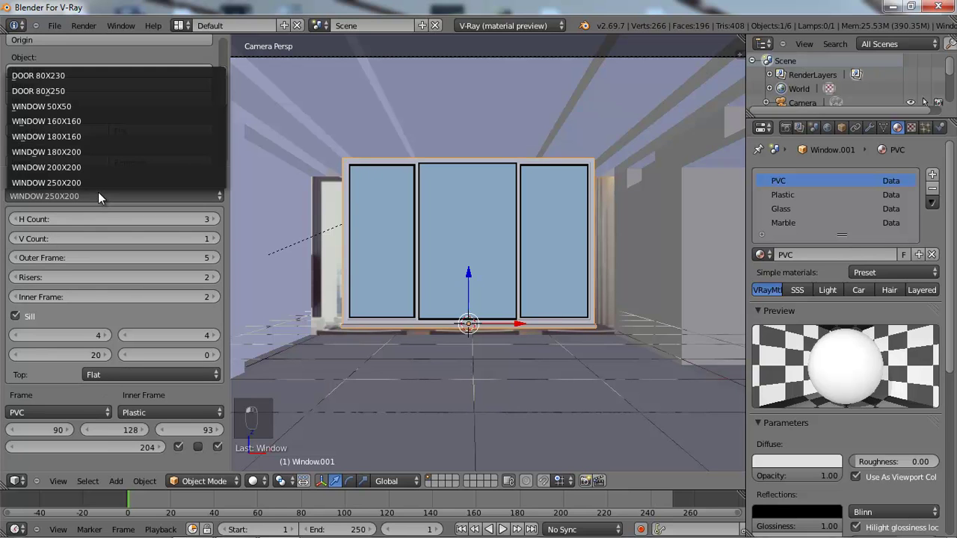
# - Set the window's H Count to 5 and its Outer Frame to 3
pyautogui.click(216, 221)
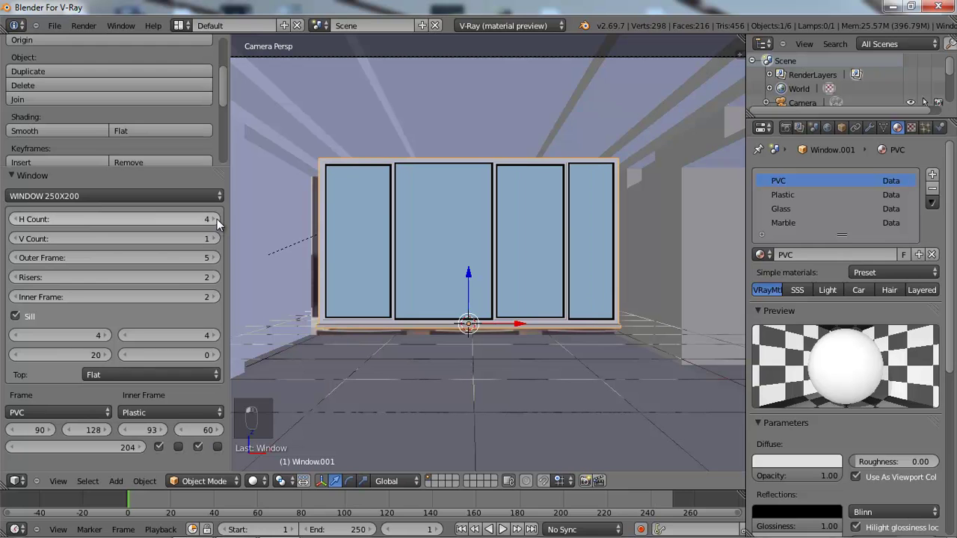
pyautogui.click(216, 220)
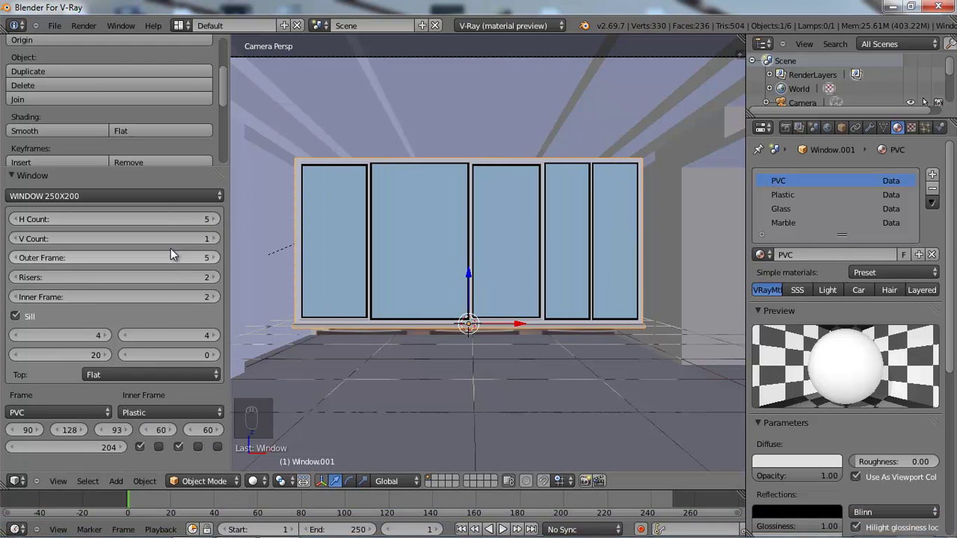
pyautogui.click(13, 258)
pyautogui.click(13, 258)
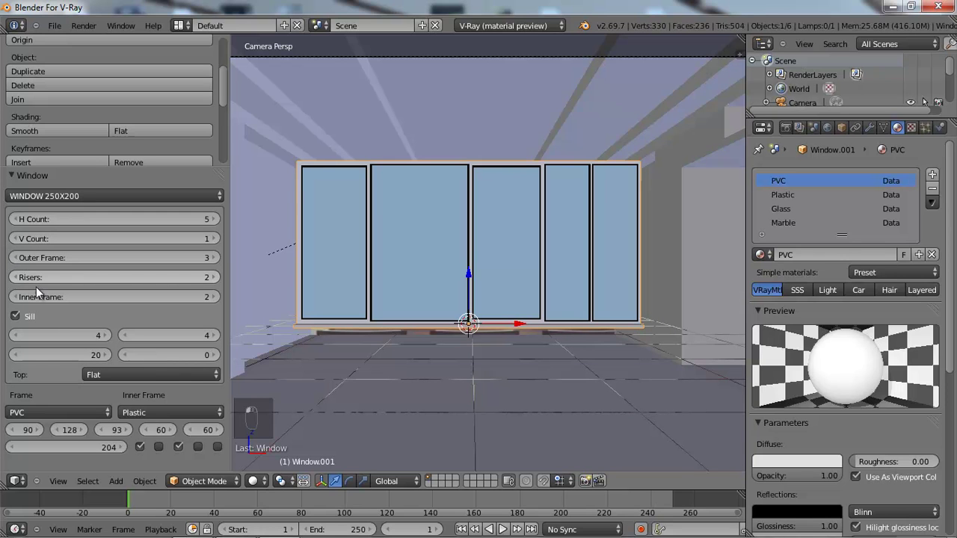
# - Try sill values of 12 and 9, and switch the window's Sill off
pyautogui.moveTo(158, 336); pyautogui.dragTo(214, 342)
pyautogui.click(214, 337)
pyautogui.click(215, 336)
pyautogui.click(214, 336)
pyautogui.click(215, 337)
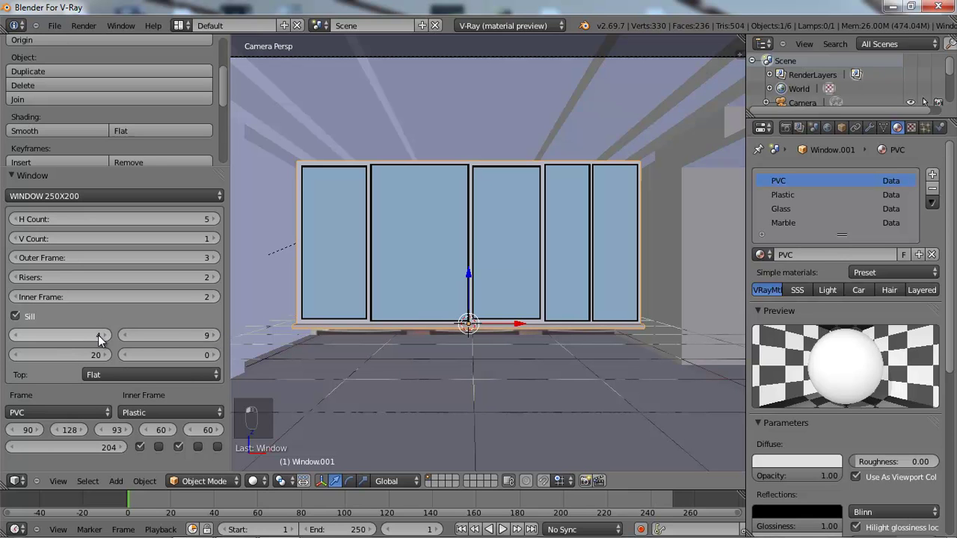
pyautogui.click(103, 335)
pyautogui.click(102, 335)
pyautogui.click(102, 335)
pyautogui.click(102, 335)
pyautogui.click(103, 335)
pyautogui.click(102, 335)
pyautogui.click(103, 335)
pyautogui.click(102, 335)
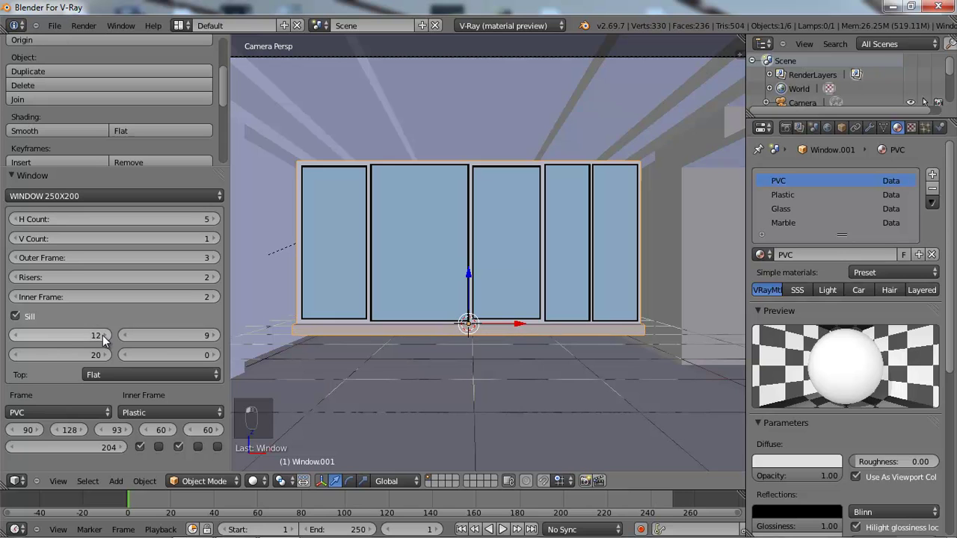
pyautogui.click(15, 316)
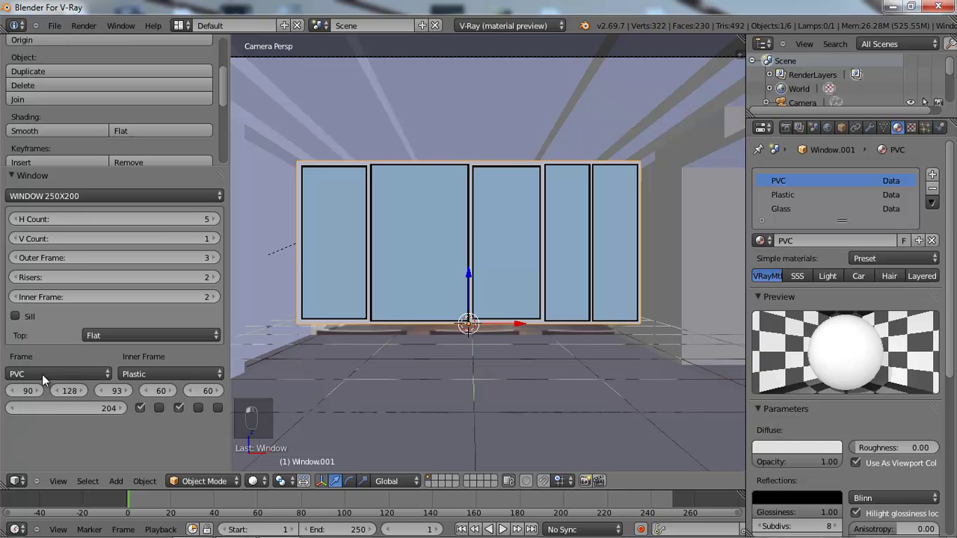
# - Set the window's row height to 195 and its H Count to 4
pyautogui.click(10, 409)
pyautogui.click(11, 409)
pyautogui.click(10, 409)
pyautogui.click(10, 409)
pyautogui.click(10, 409)
pyautogui.click(11, 409)
pyautogui.click(11, 409)
pyautogui.click(10, 409)
pyautogui.click(11, 409)
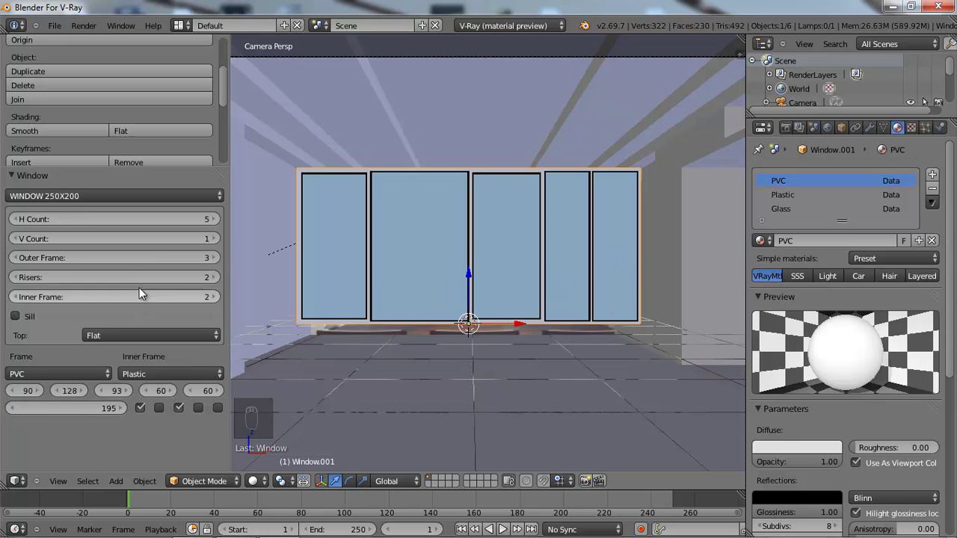
pyautogui.click(17, 220)
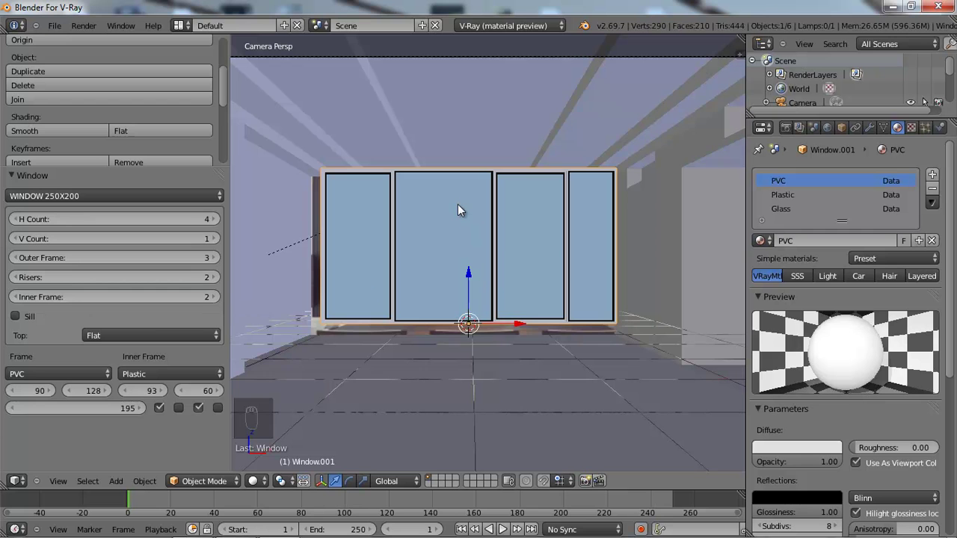
# - In wireframe front view, scale the window by about 1.356 and lower it onto the back wall's base line
pyautogui.press('a')
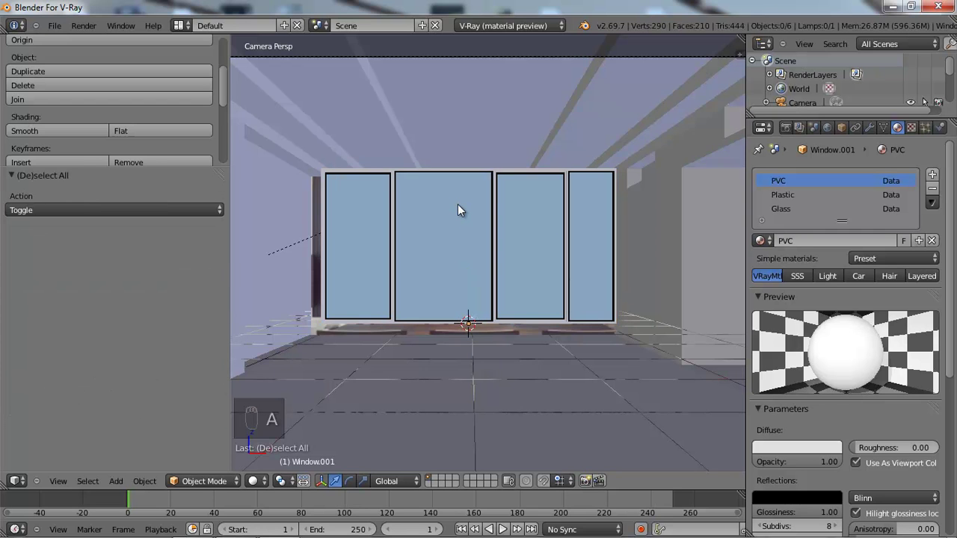
pyautogui.press('z')
pyautogui.rightClick(482, 177)
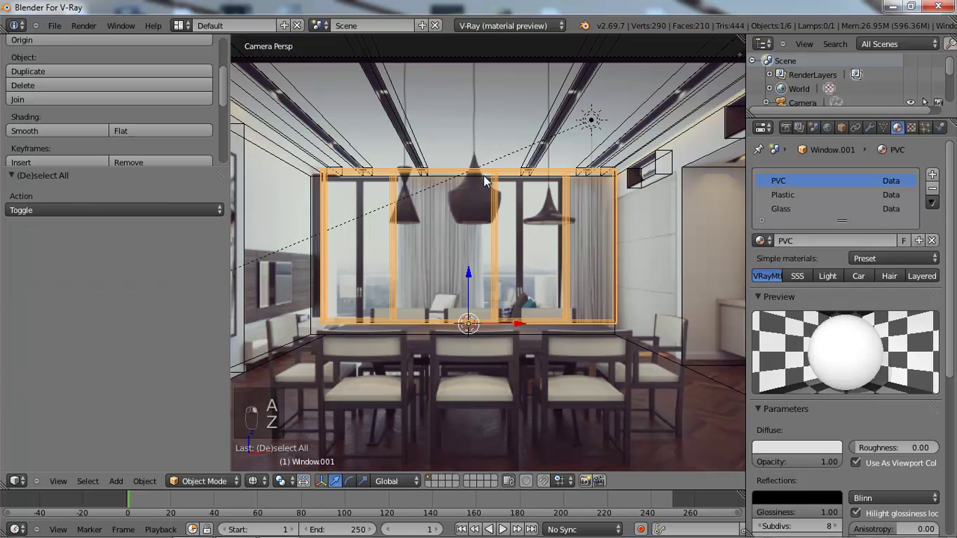
pyautogui.press('KP_1')
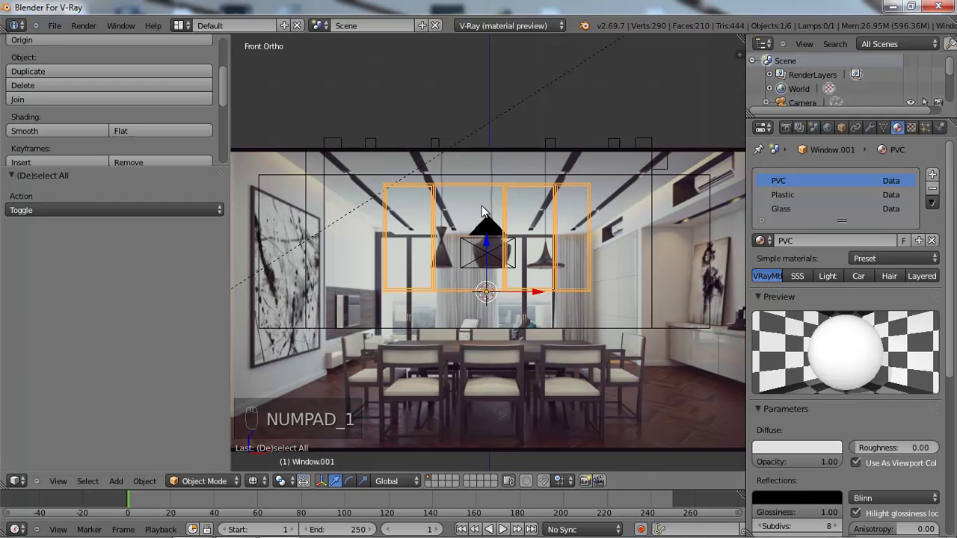
pyautogui.moveTo(487, 243); pyautogui.dragTo(490, 258)
pyautogui.press('s')
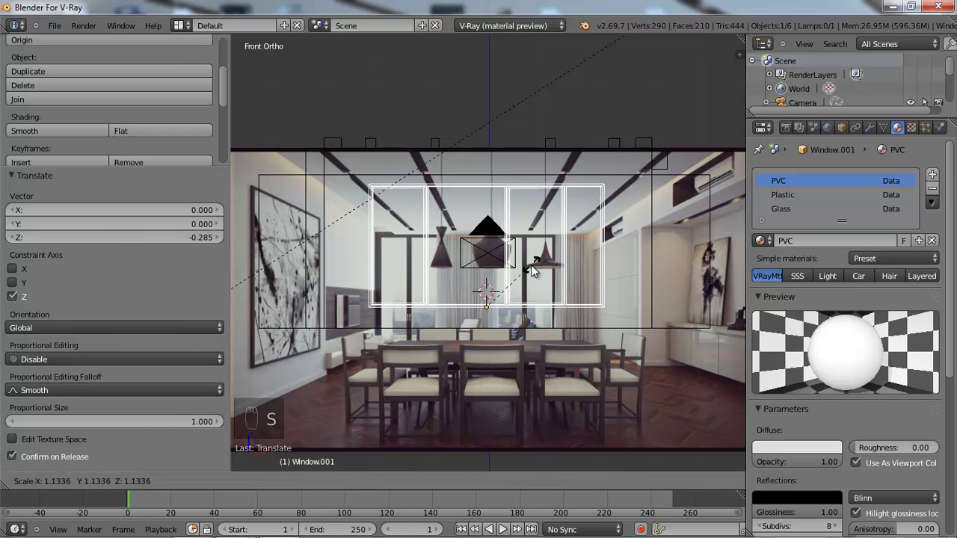
pyautogui.click(553, 276)
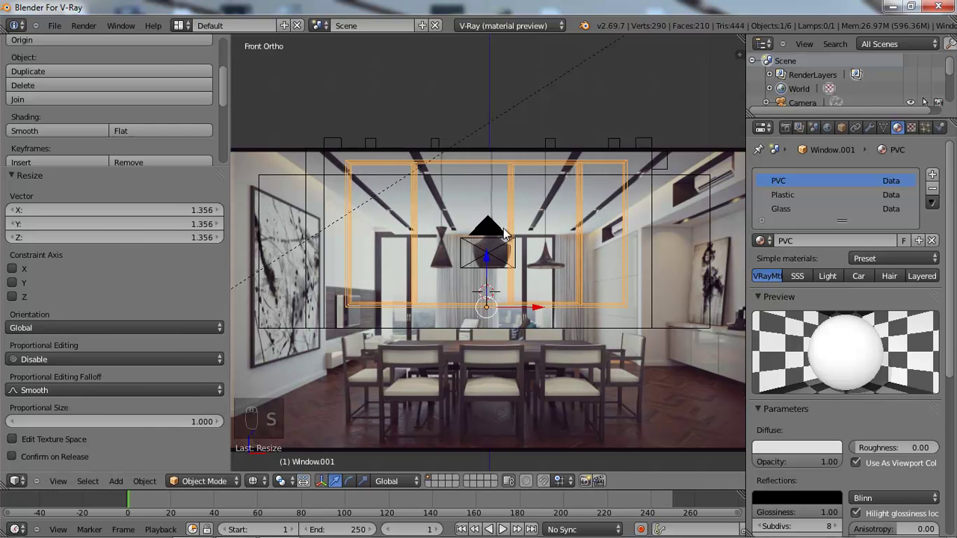
pyautogui.press('g')
pyautogui.press('z')
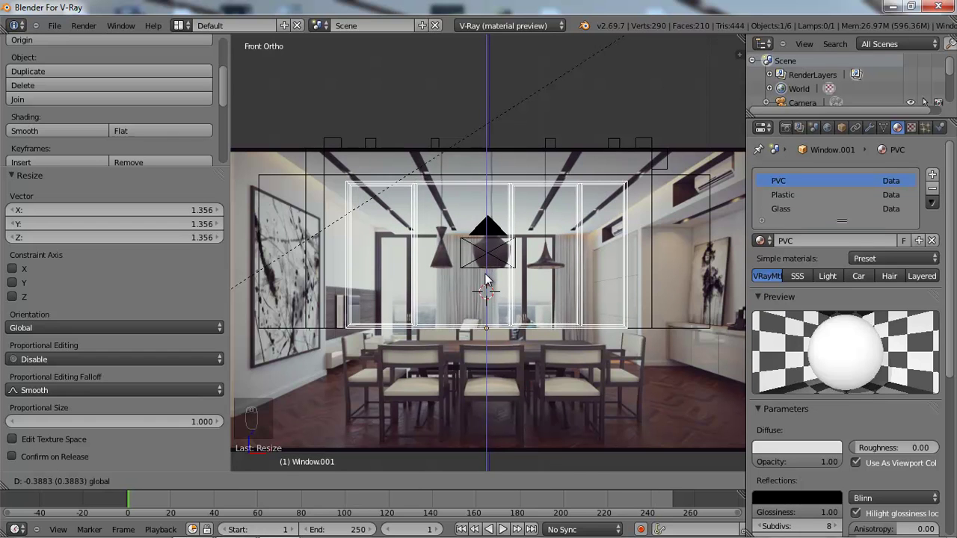
pyautogui.click(486, 281)
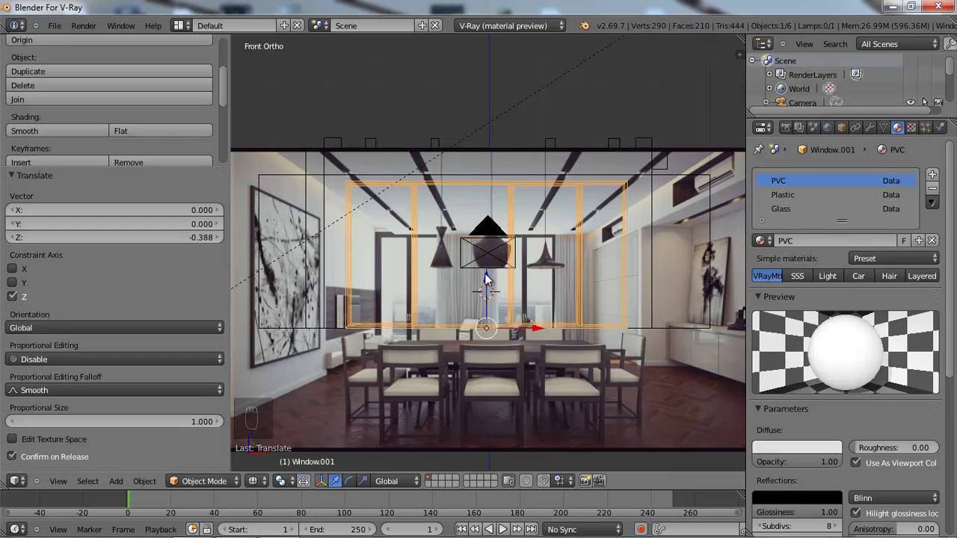
# - In Edit Mode, move the whole window mesh about 4.5 along Y to the room's back wall
pyautogui.press('Tab')
pyautogui.moveTo(486, 281); pyautogui.dragTo(434, 293, button='middle')
pyautogui.scroll(-6, 453, 269)
pyautogui.moveTo(430, 274); pyautogui.dragTo(517, 251)
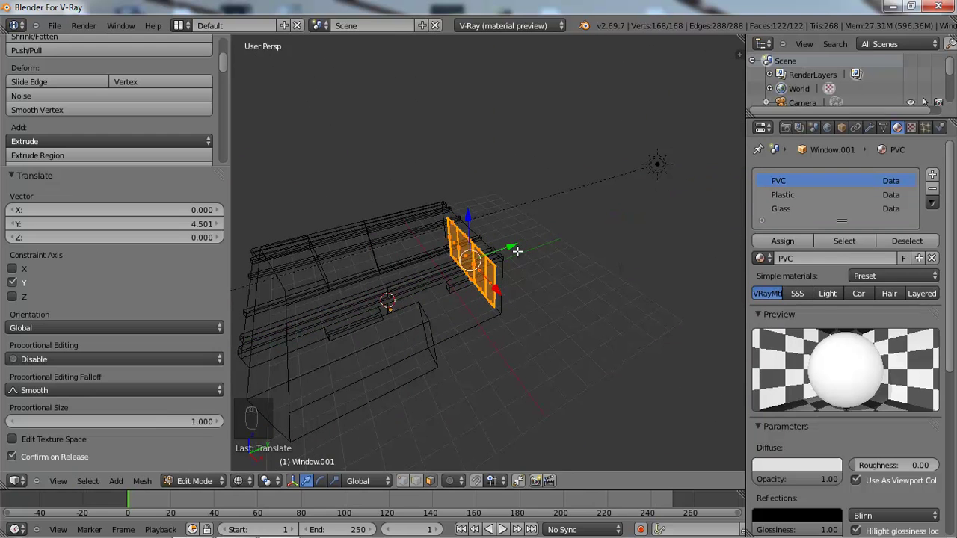
pyautogui.press('KP_1')
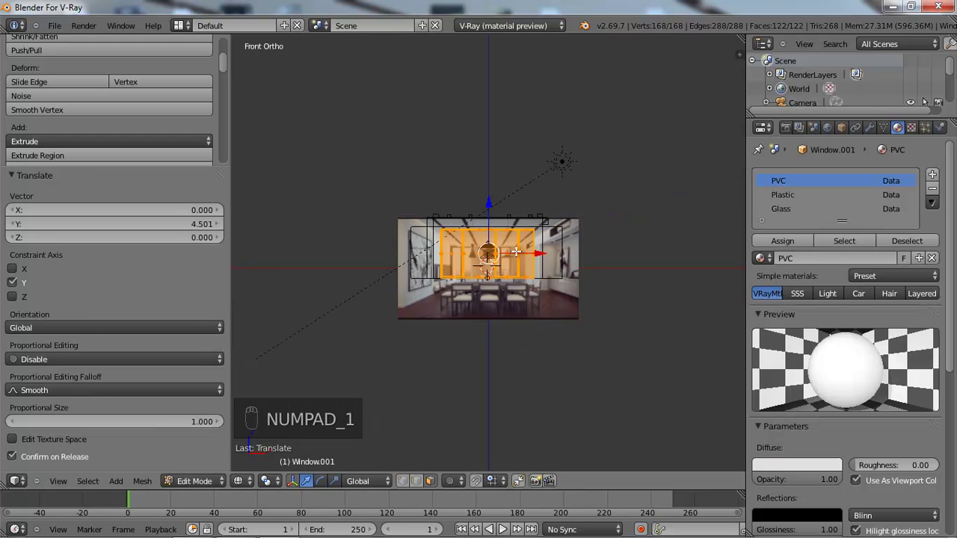
pyautogui.scroll(5, 516, 252)
pyautogui.moveTo(467, 234)
pyautogui.mouseDown(button='middle')
pyautogui.moveTo(459, 254)
pyautogui.moveTo(447, 250)
pyautogui.moveTo(455, 233)
pyautogui.moveTo(474, 243)
pyautogui.mouseUp(button='middle')
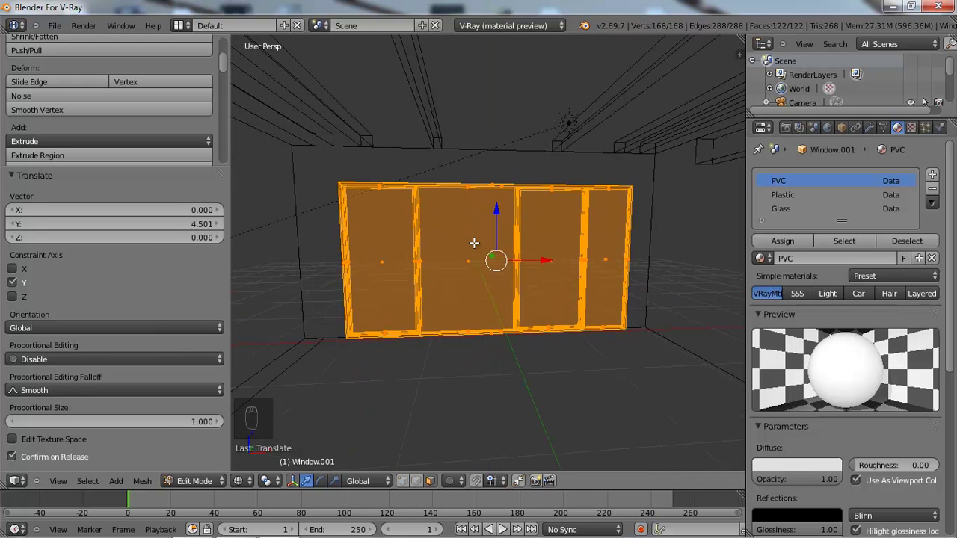
# - Select only the window's top frame vertices in front view and raise them by about 0.124
pyautogui.press('KP_1')
pyautogui.press('Tab')
pyautogui.press('Tab')
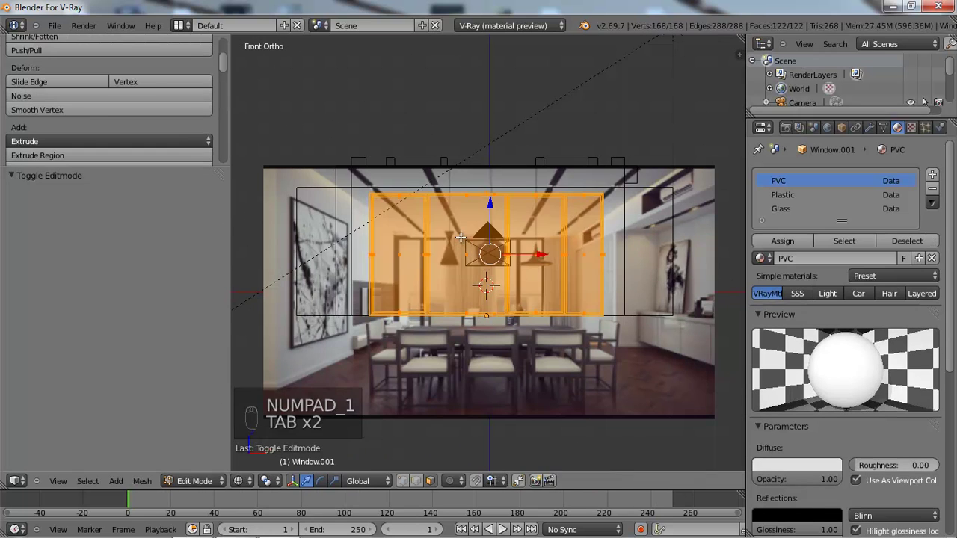
pyautogui.press('z')
pyautogui.press('z')
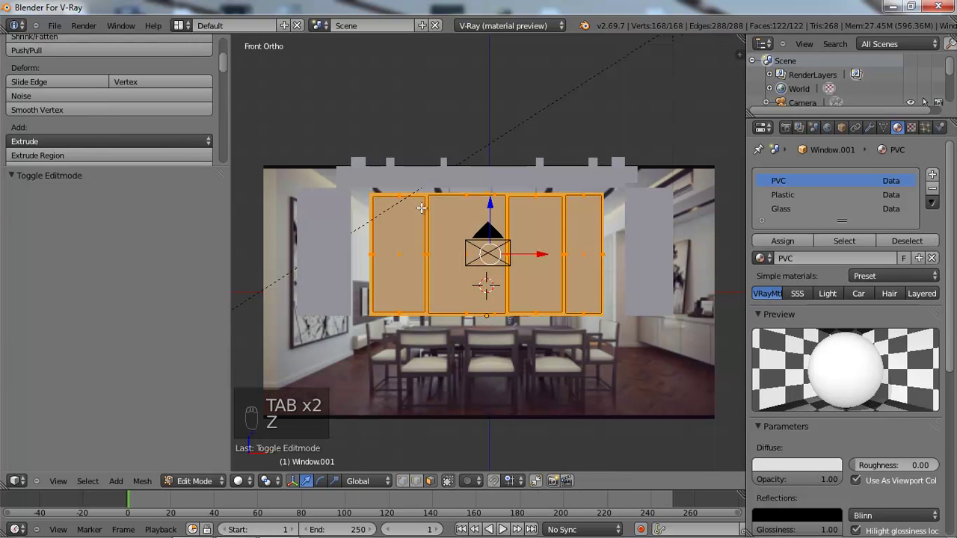
pyautogui.press('a')
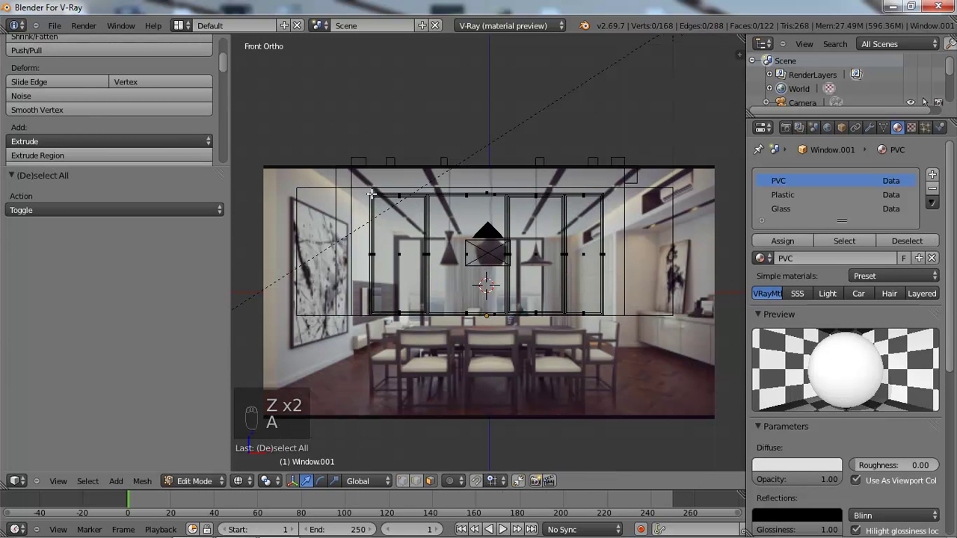
pyautogui.press('b')
pyautogui.moveTo(351, 170); pyautogui.dragTo(635, 215)
pyautogui.press('b')
pyautogui.moveTo(345, 160); pyautogui.dragTo(650, 201)
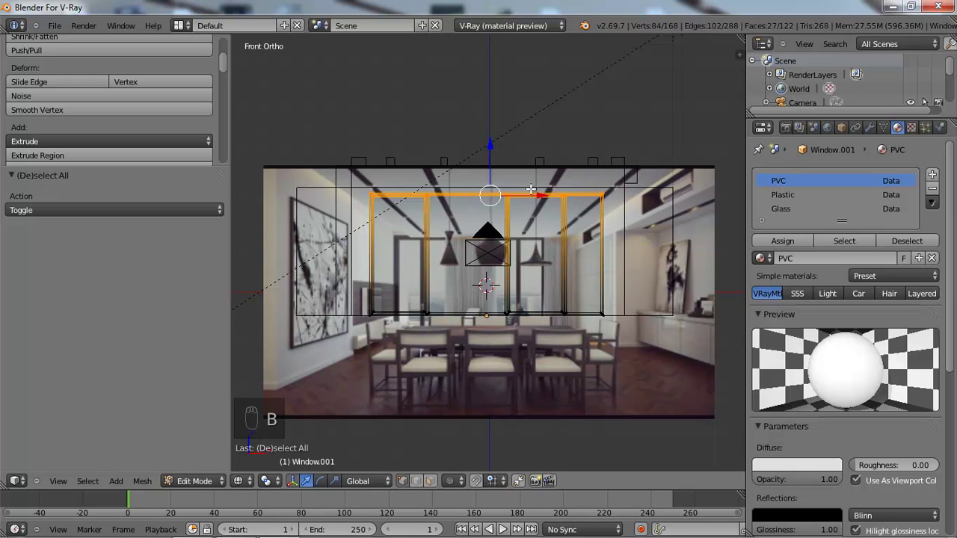
pyautogui.moveTo(492, 179); pyautogui.dragTo(490, 170)
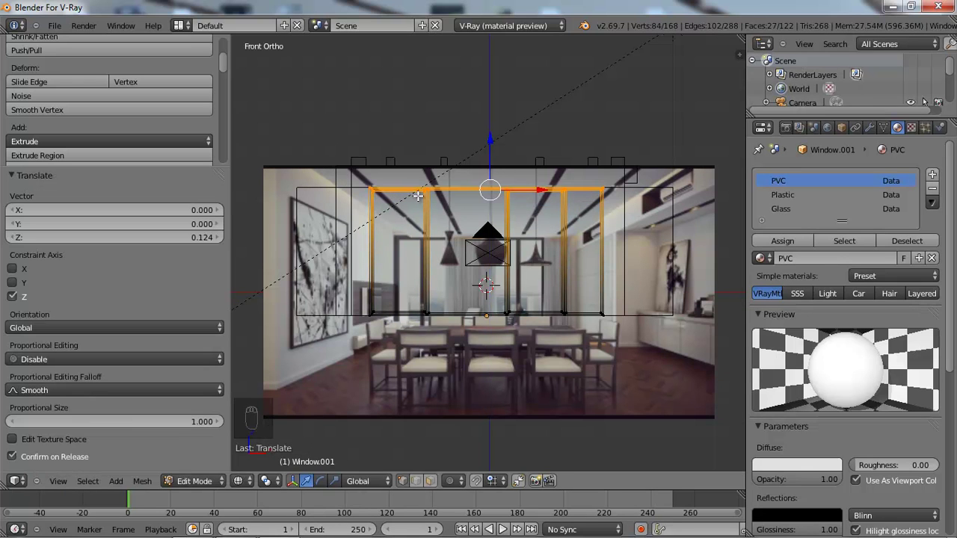
# - Select the window's leftmost pane with its frame and divider, and move it about -0.76 along X
pyautogui.press('a')
pyautogui.press('b')
pyautogui.moveTo(352, 159); pyautogui.dragTo(501, 356)
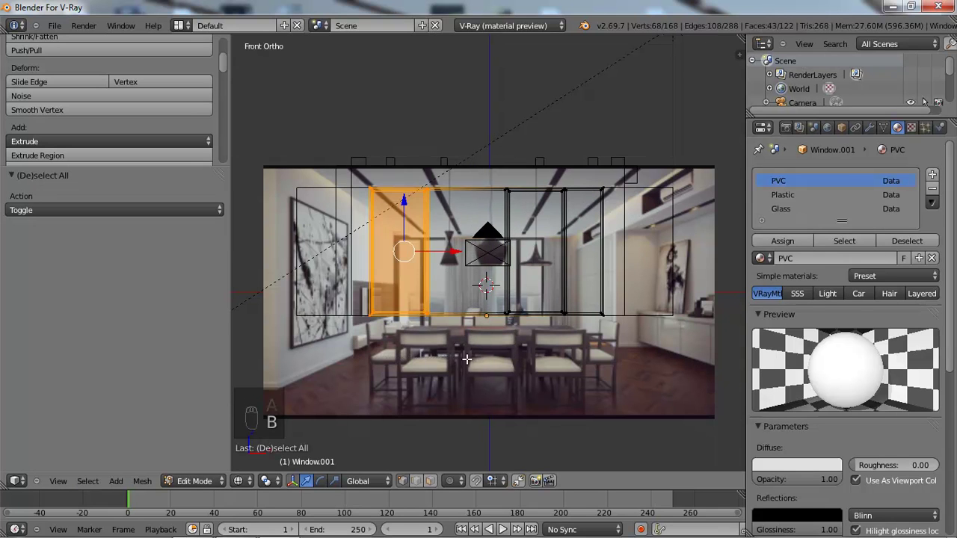
pyautogui.press('g')
pyautogui.press('x')
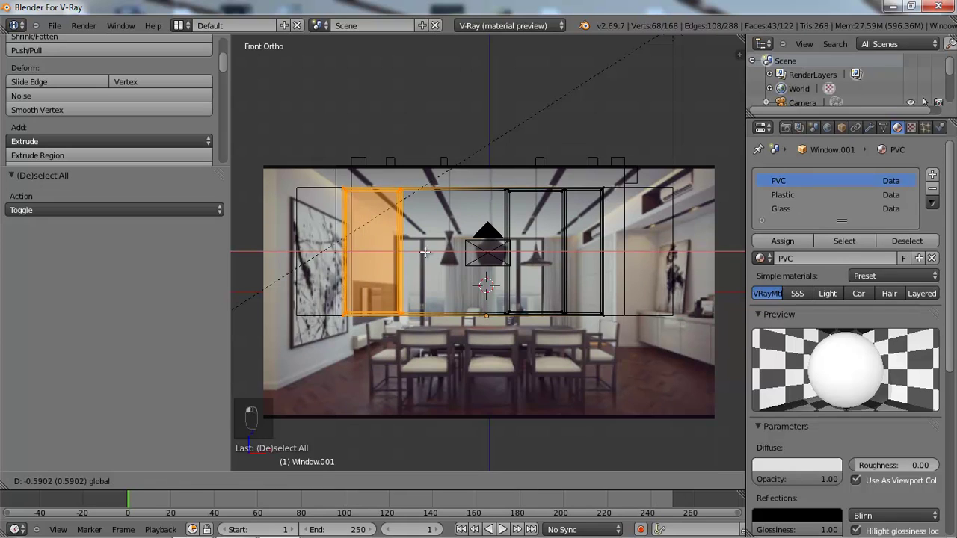
pyautogui.click(418, 251)
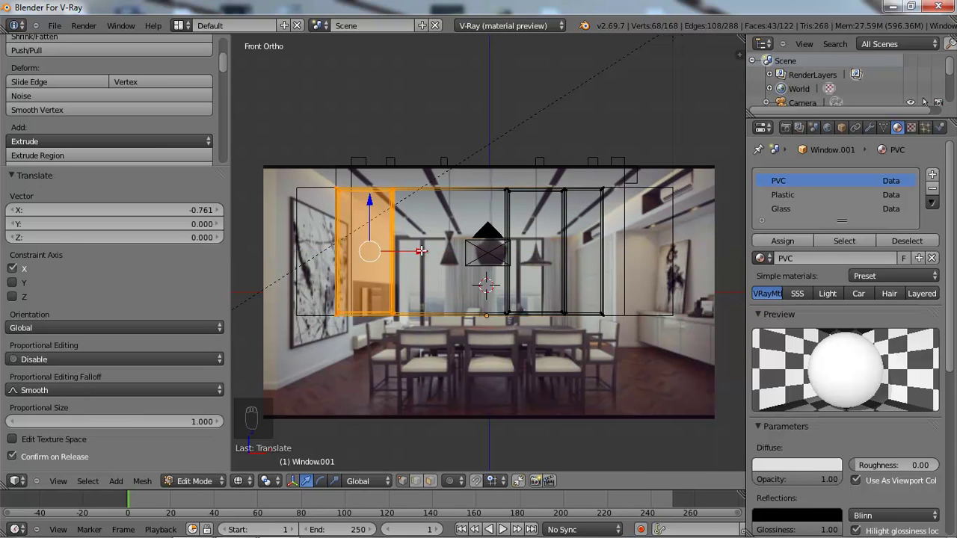
# - Move the window's rightmost pane with its frame and divider outward along X to the back wall's right edge
pyautogui.press('a')
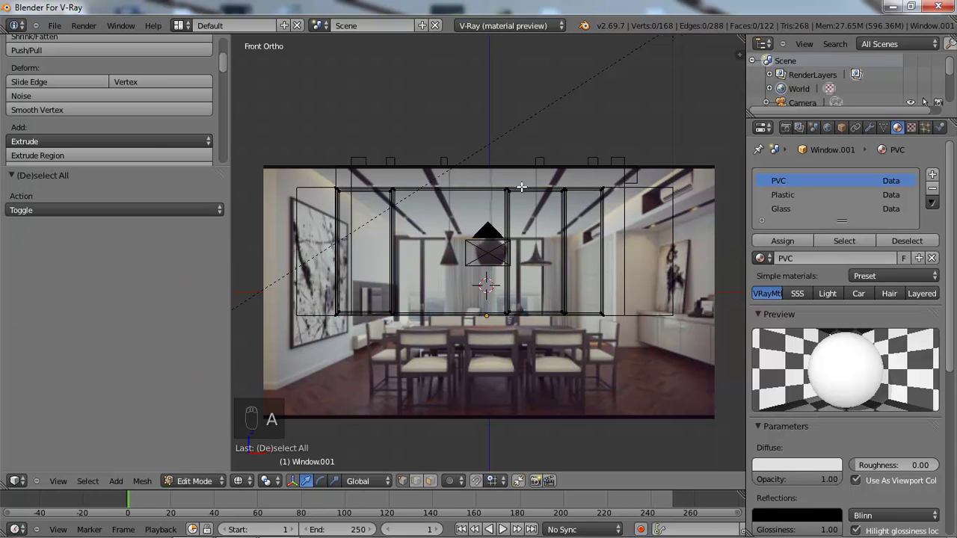
pyautogui.press('b')
pyautogui.moveTo(554, 174); pyautogui.dragTo(629, 357)
pyautogui.moveTo(611, 252); pyautogui.dragTo(636, 256)
pyautogui.press('a')
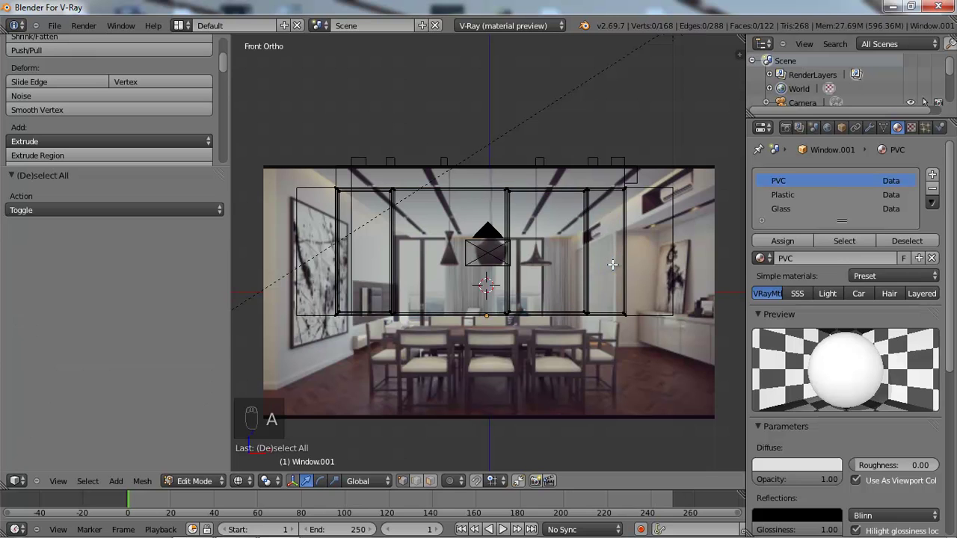
# - Move the divider beside the rightmost pane about -0.28 along X
pyautogui.press('b')
pyautogui.moveTo(582, 161); pyautogui.dragTo(602, 329)
pyautogui.moveTo(634, 253); pyautogui.dragTo(625, 253)
pyautogui.moveTo(623, 253); pyautogui.dragTo(623, 252)
# - Select only the window's middle divider and move it about -0.64 along X
pyautogui.press('b')
pyautogui.moveTo(501, 160); pyautogui.dragTo(536, 323)
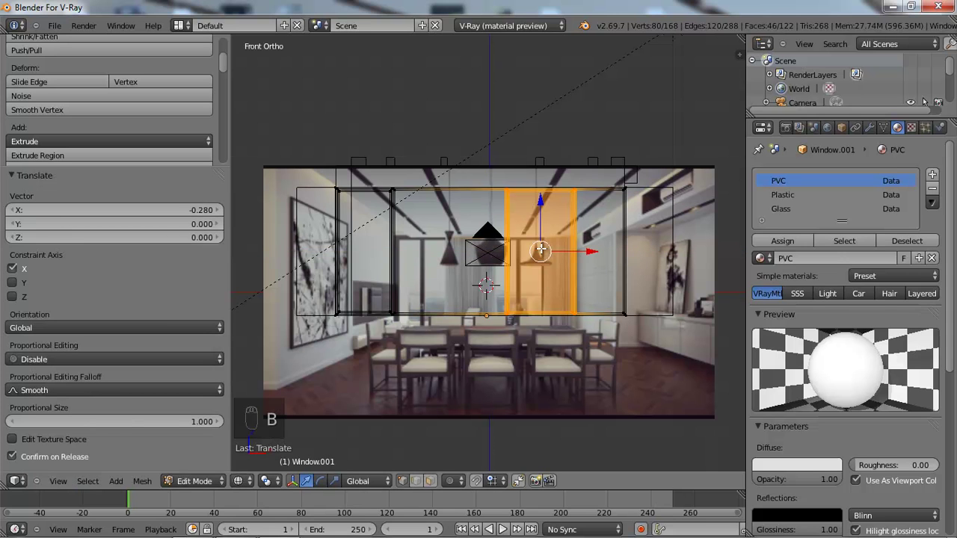
pyautogui.press('a')
pyautogui.press('b')
pyautogui.moveTo(495, 160); pyautogui.dragTo(525, 331)
pyautogui.moveTo(555, 255); pyautogui.dragTo(526, 247)
# - Select only the divider beside the window's leftmost pane and move it slightly along negative X
pyautogui.press('b')
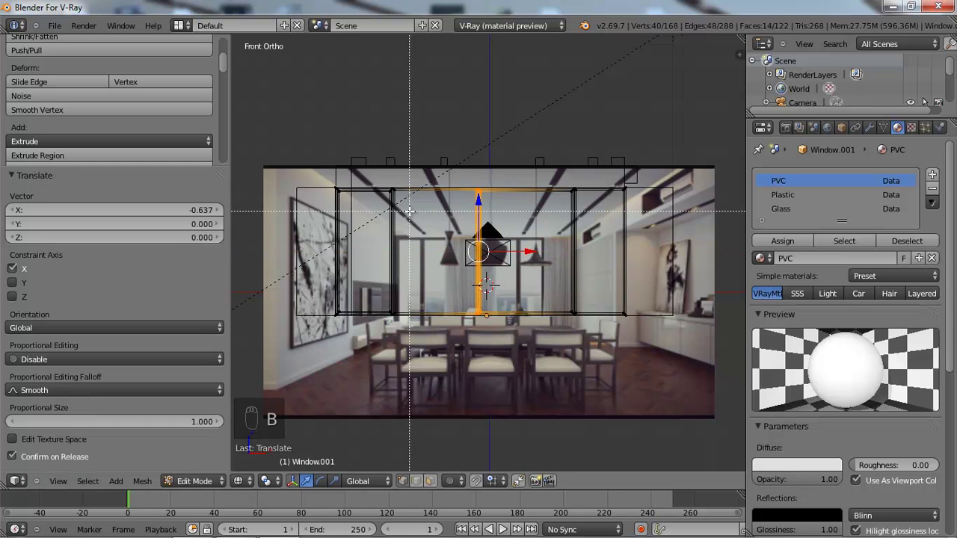
pyautogui.press('a')
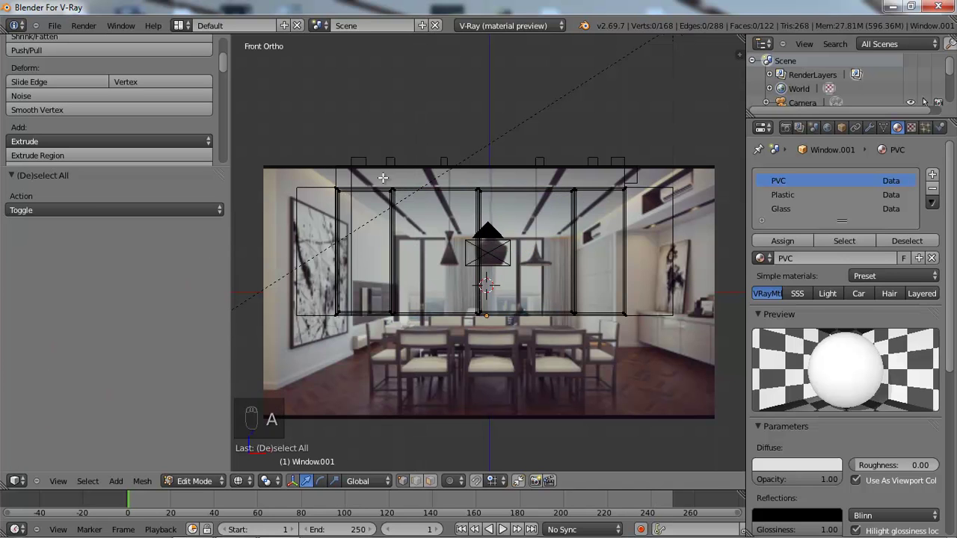
pyautogui.press('b')
pyautogui.moveTo(379, 163); pyautogui.dragTo(419, 332)
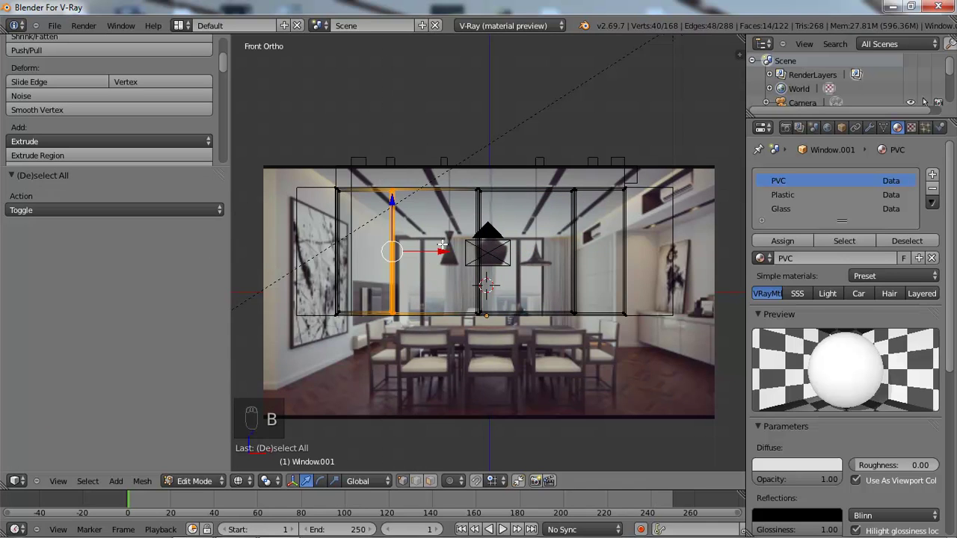
pyautogui.moveTo(442, 252); pyautogui.dragTo(436, 252)
pyautogui.press('Tab')
pyautogui.moveTo(436, 252)
pyautogui.mouseDown(button='middle')
pyautogui.moveTo(403, 276)
pyautogui.moveTo(401, 291)
pyautogui.moveTo(413, 291)
pyautogui.mouseUp(button='middle')
pyautogui.press('z')
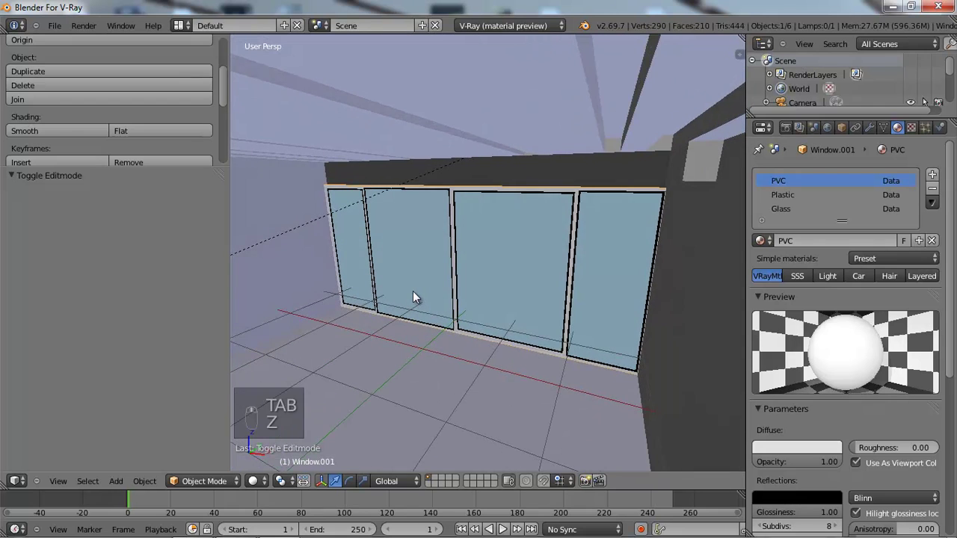
# - Select the window's whole top frame edge and raise it along Z up to the ceiling
pyautogui.press('Tab')
pyautogui.press('Tab')
pyautogui.press('Tab')
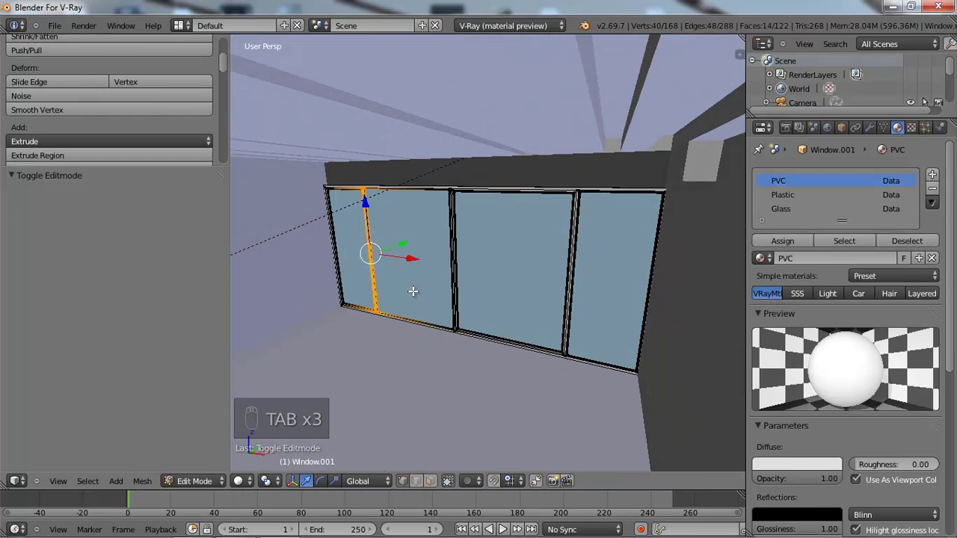
pyautogui.press('a')
pyautogui.press('a')
pyautogui.press('a')
pyautogui.press('a')
pyautogui.press('KP_1')
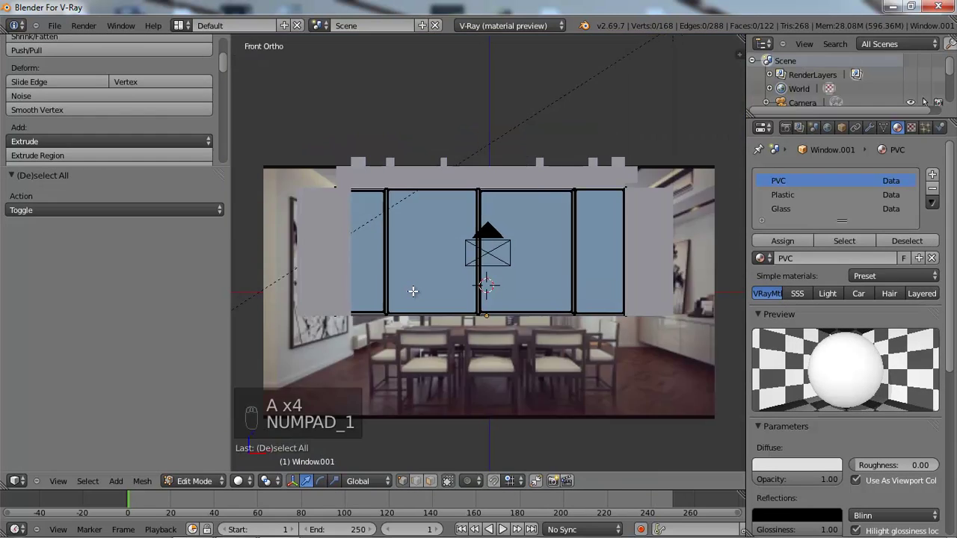
pyautogui.press('z')
pyautogui.press('b')
pyautogui.moveTo(322, 169); pyautogui.dragTo(453, 203)
pyautogui.click(453, 202)
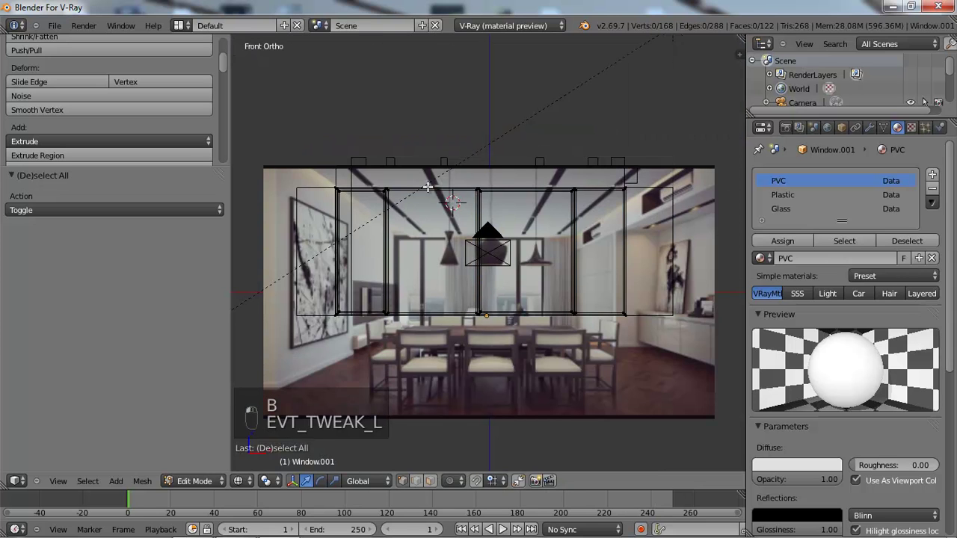
pyautogui.press('b')
pyautogui.moveTo(311, 170); pyautogui.dragTo(649, 201)
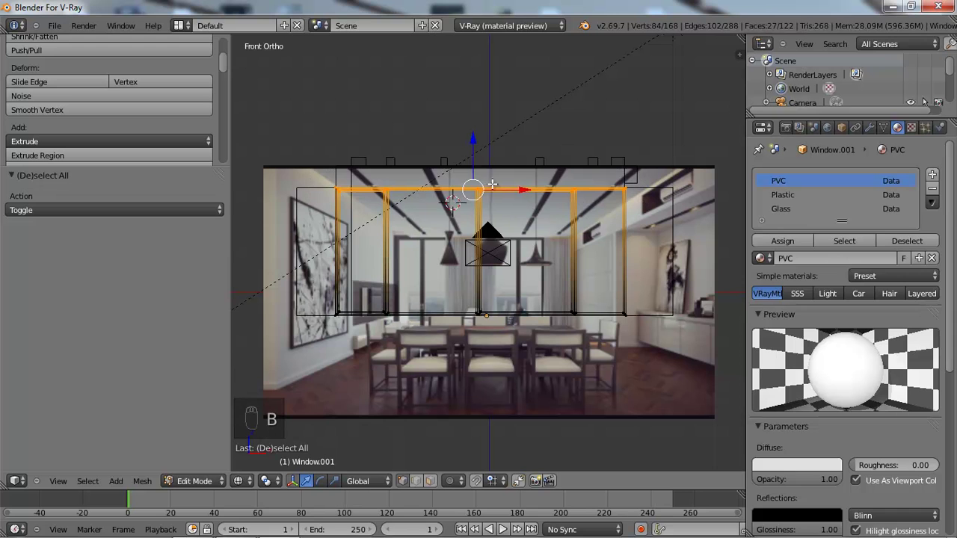
pyautogui.press('g')
pyautogui.press('z')
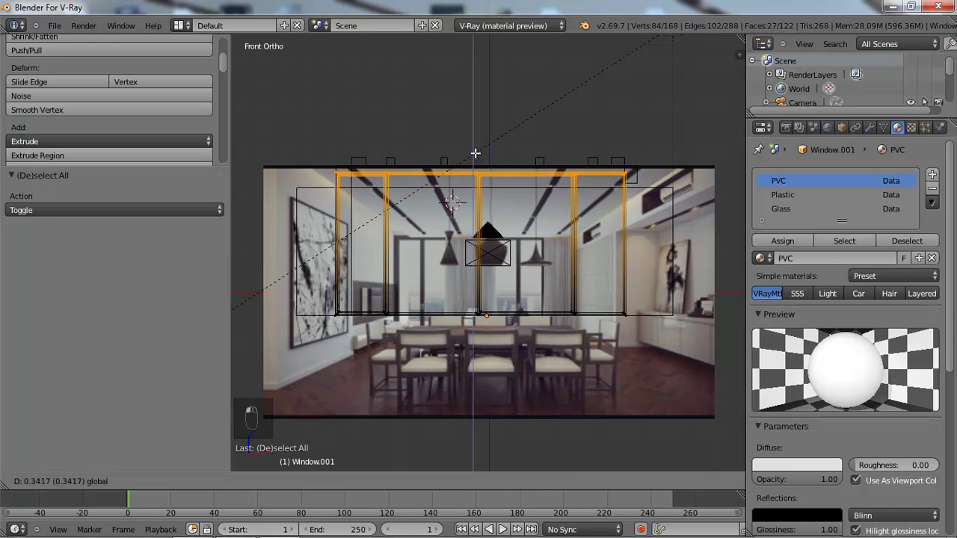
pyautogui.click(477, 147)
pyautogui.moveTo(478, 147)
pyautogui.mouseDown(button='middle')
pyautogui.moveTo(500, 214)
pyautogui.moveTo(453, 249)
pyautogui.moveTo(486, 250)
pyautogui.moveTo(476, 244)
pyautogui.mouseUp(button='middle')
pyautogui.press('z')
pyautogui.press('Tab')
# - In the camera view, select only the window's middle divider and move it along negative X toward the divider beside the leftmost pane
pyautogui.press('KP_0')
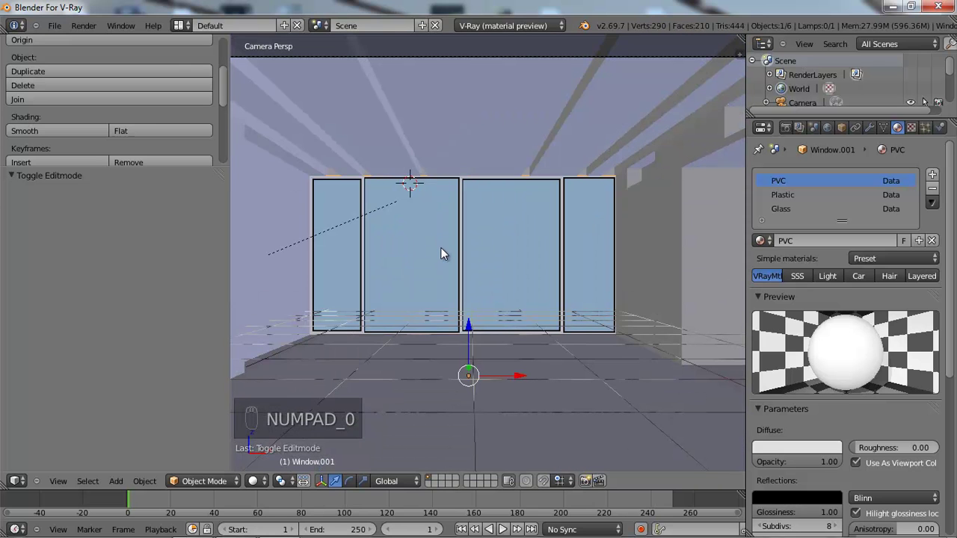
pyautogui.press('t')
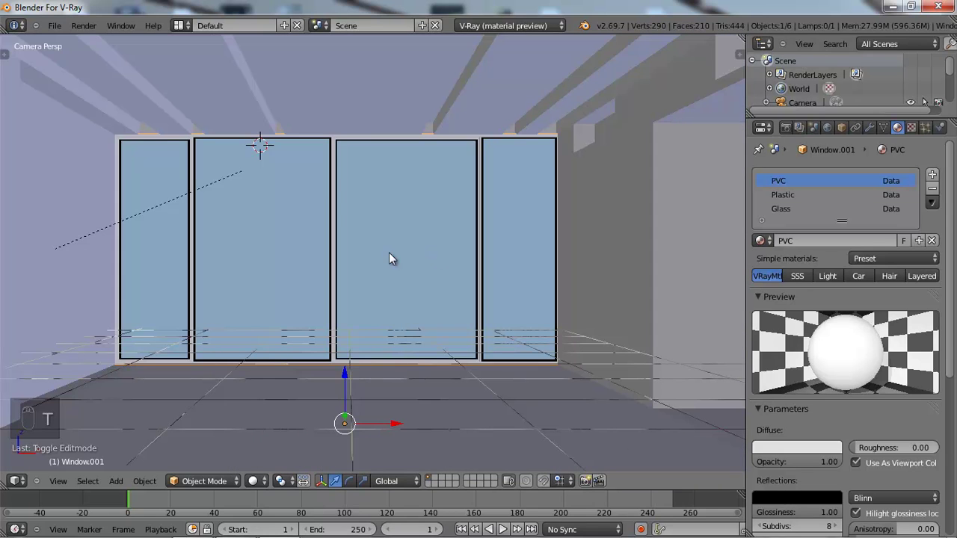
pyautogui.scroll(-2, 372, 266)
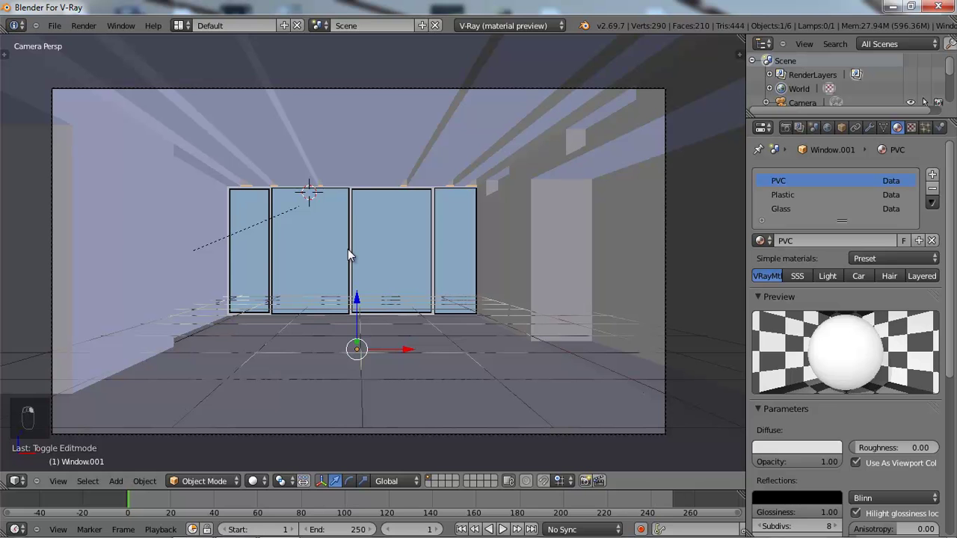
pyautogui.press('Tab')
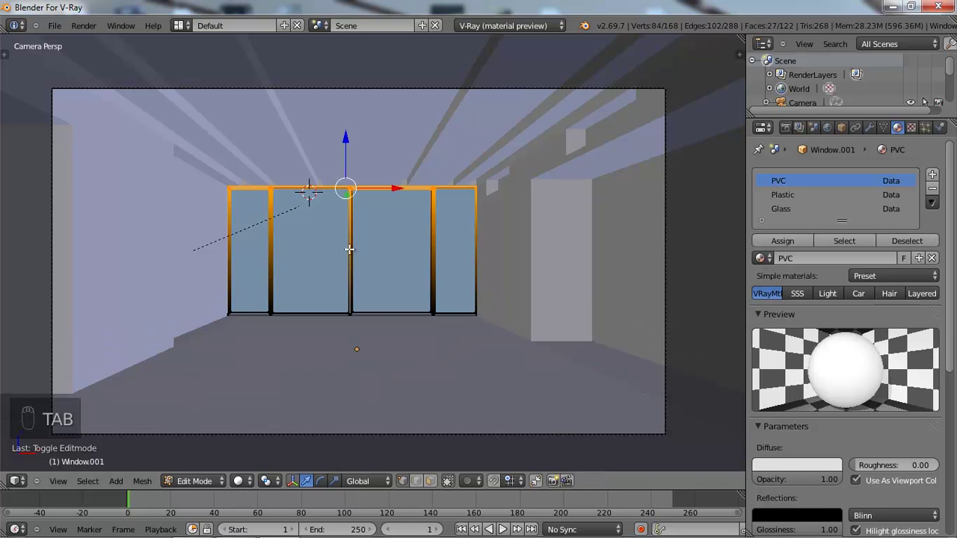
pyautogui.press('z')
pyautogui.press('a')
pyautogui.press('b')
pyautogui.moveTo(335, 170); pyautogui.dragTo(381, 340)
pyautogui.moveTo(402, 254); pyautogui.dragTo(363, 253)
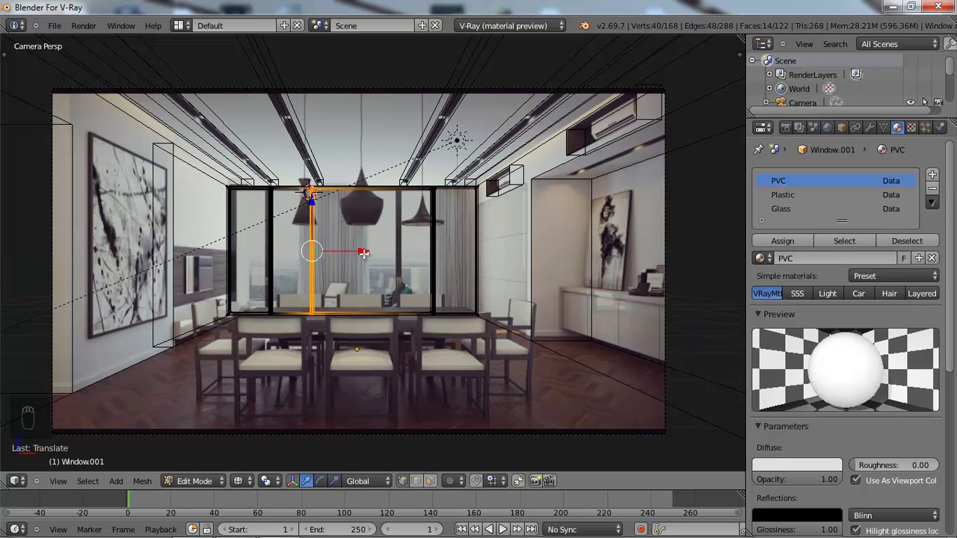
# - Duplicate the moved divider along X, placing the copy a short distance before the divider beside the rightmost pane
pyautogui.hotkey('shift', 'd')
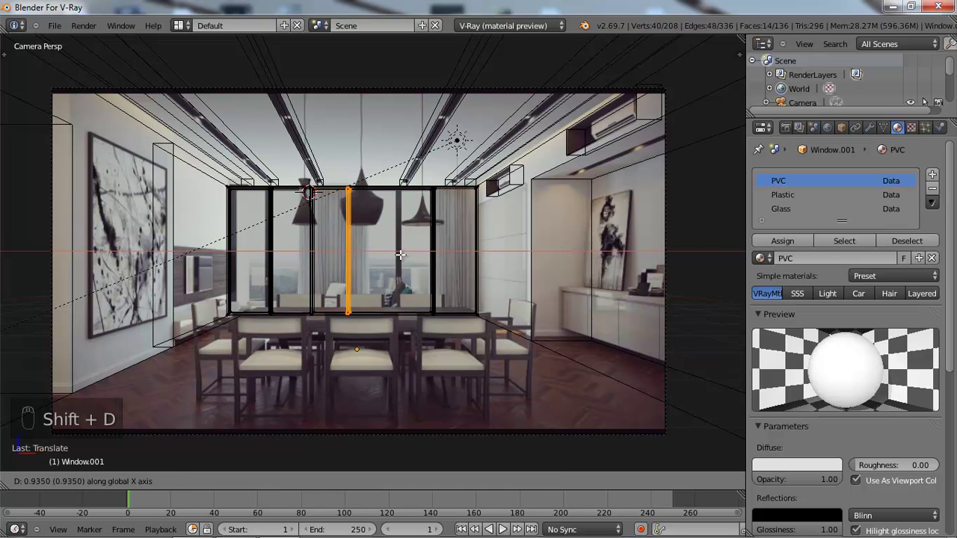
pyautogui.click(443, 262)
pyautogui.press('z')
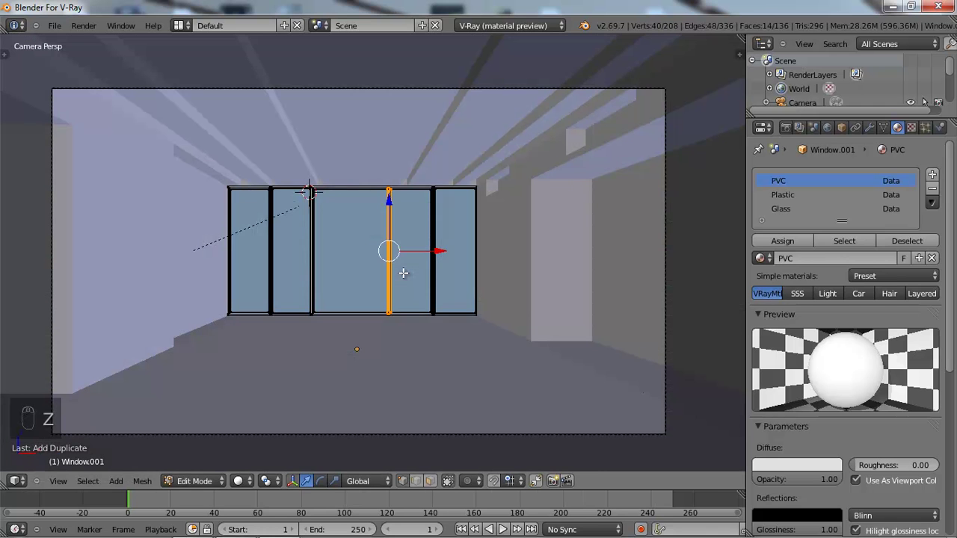
pyautogui.press('Tab')
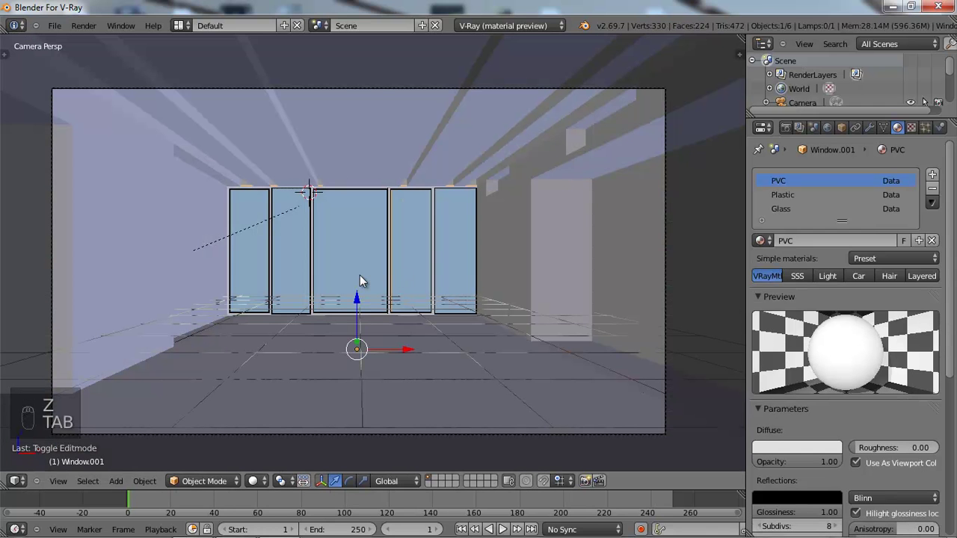
# - Save the scene as a new file named TUTORIA1L.blend in the Documents folder
pyautogui.click(50, 30)
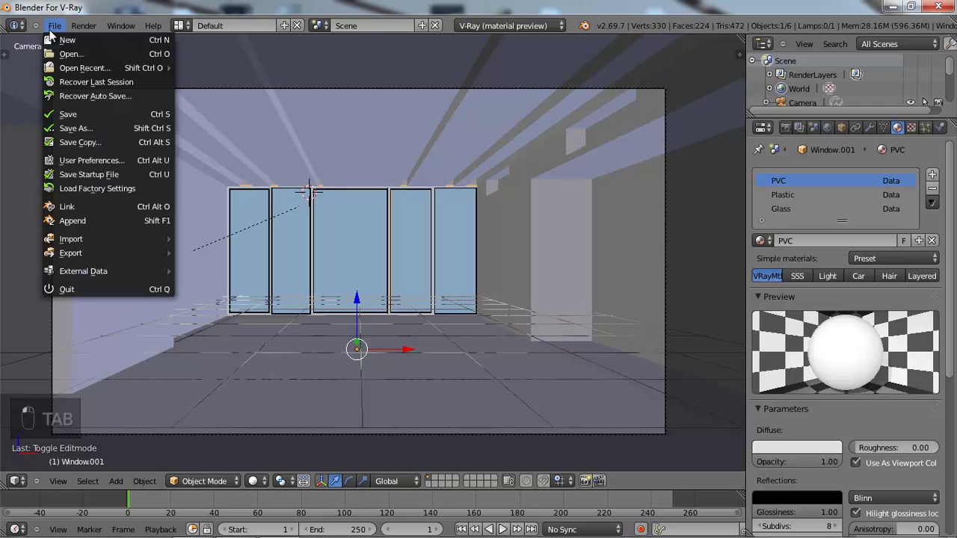
pyautogui.click(79, 128)
pyautogui.click(220, 334)
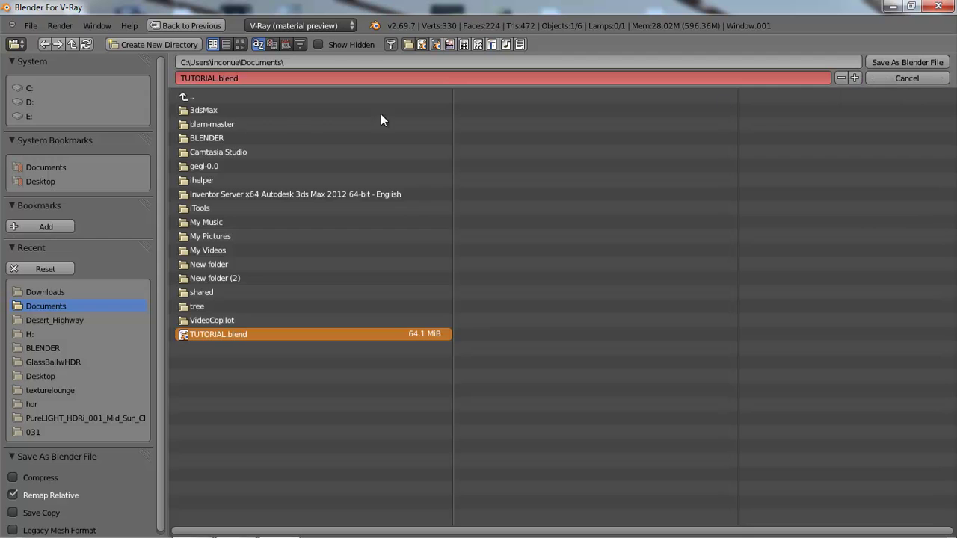
pyautogui.click(215, 80)
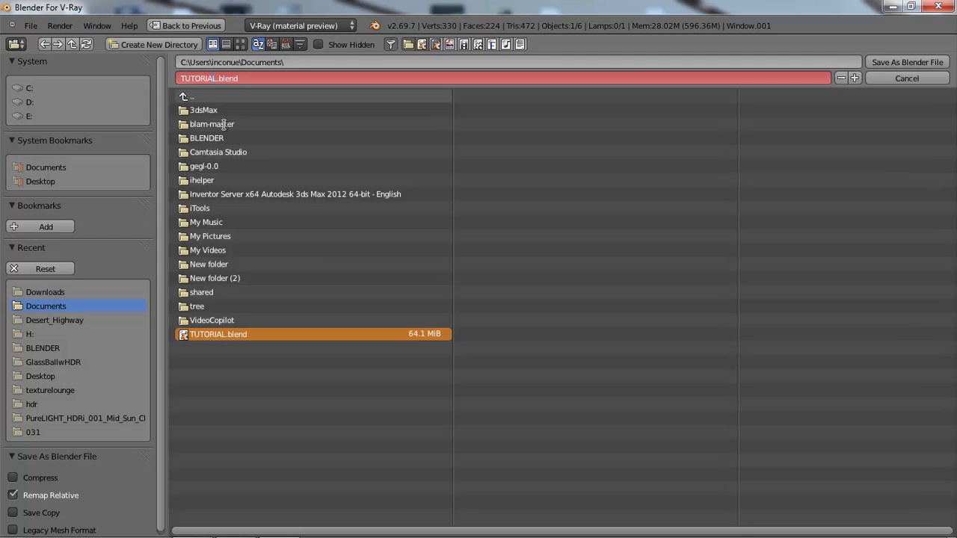
pyautogui.click(901, 62)
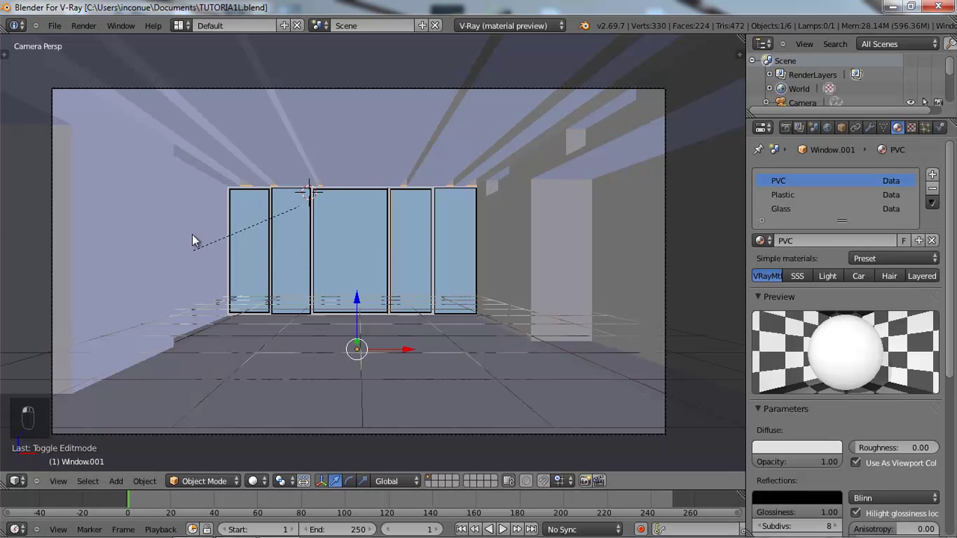
# - Apply the Glass preset to the window's Glass material
pyautogui.rightClick(319, 234)
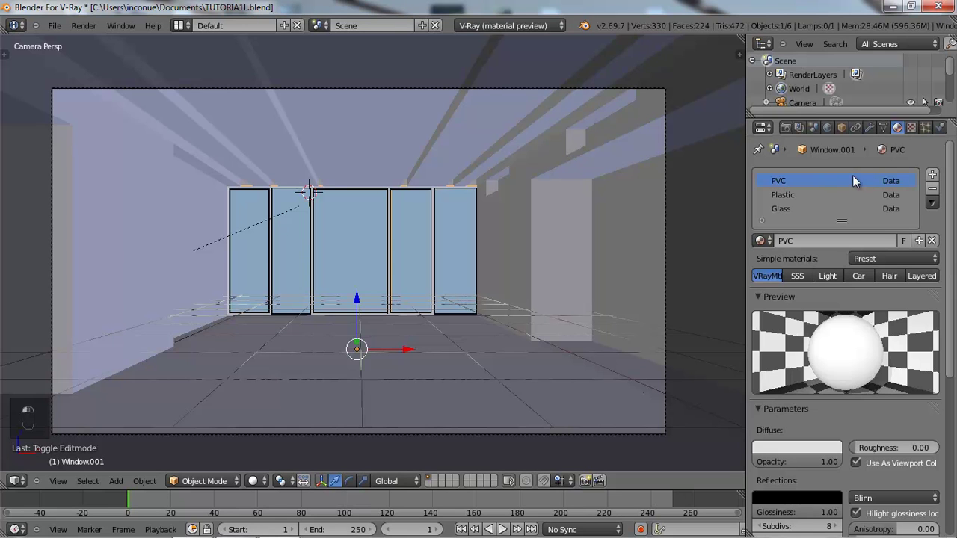
pyautogui.click(798, 212)
pyautogui.click(855, 259)
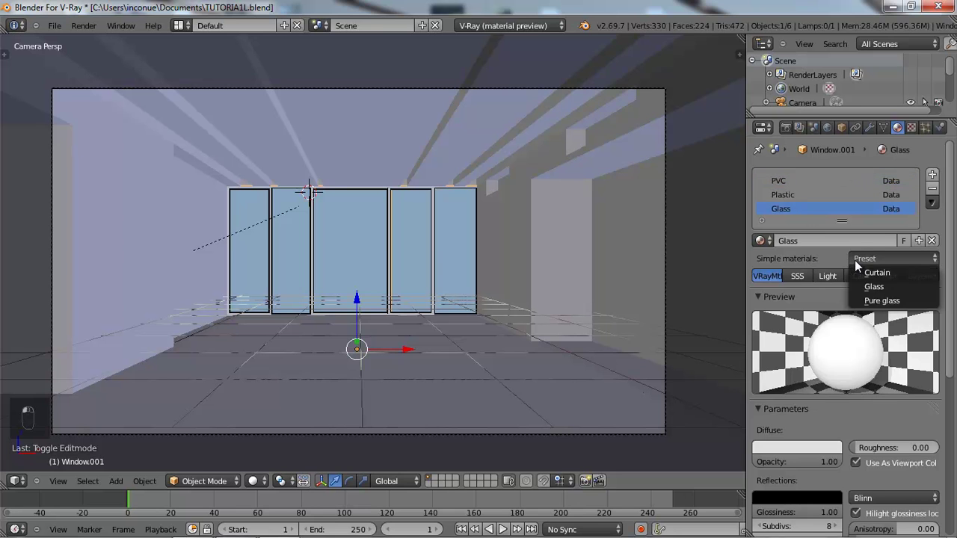
pyautogui.click(859, 288)
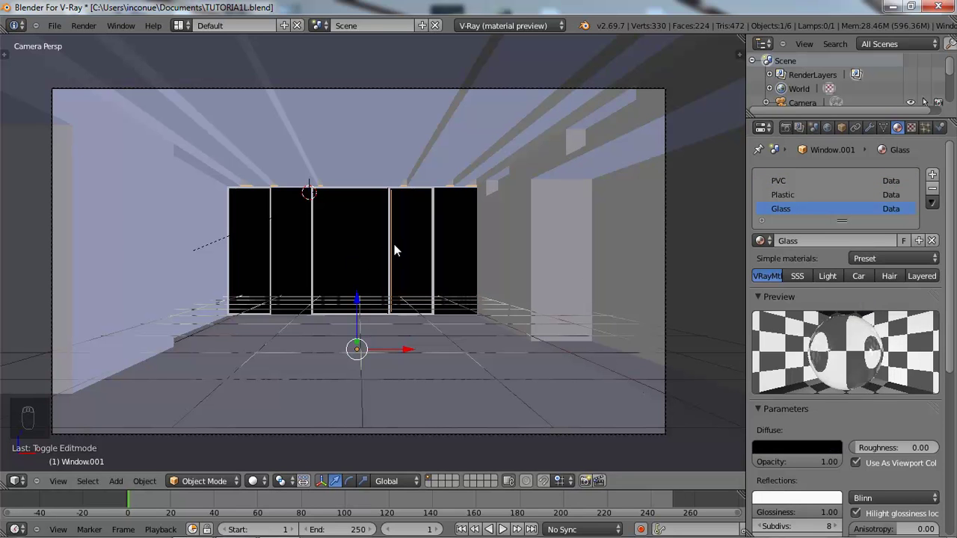
# - Display the window's PVC material and examine its V-Ray parameters
pyautogui.click(771, 180)
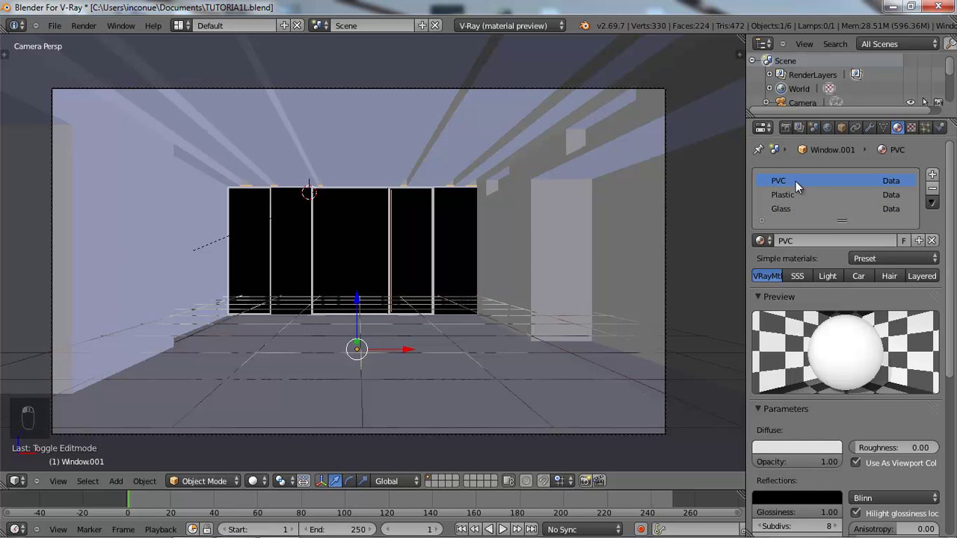
pyautogui.rightClick(796, 184)
pyautogui.press('Home')
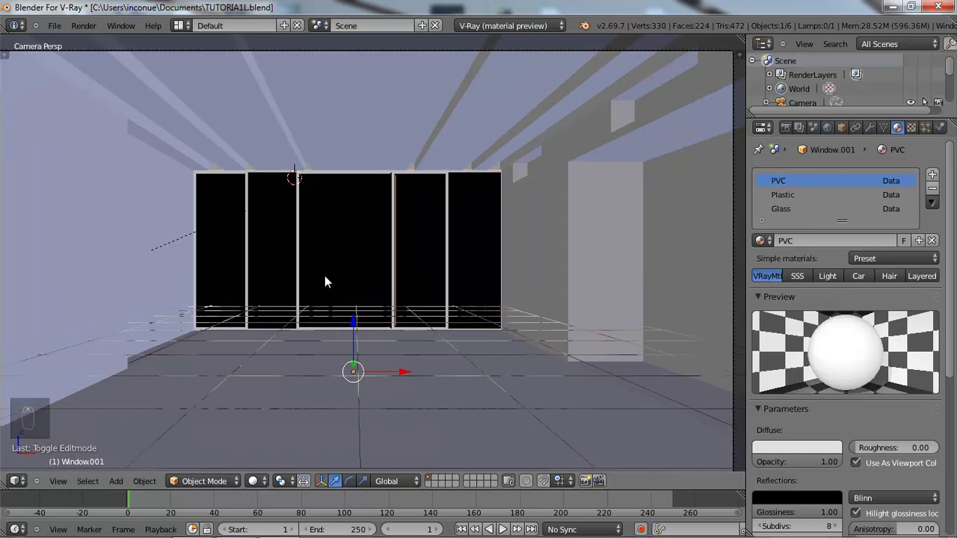
pyautogui.scroll(-5, 782, 431)
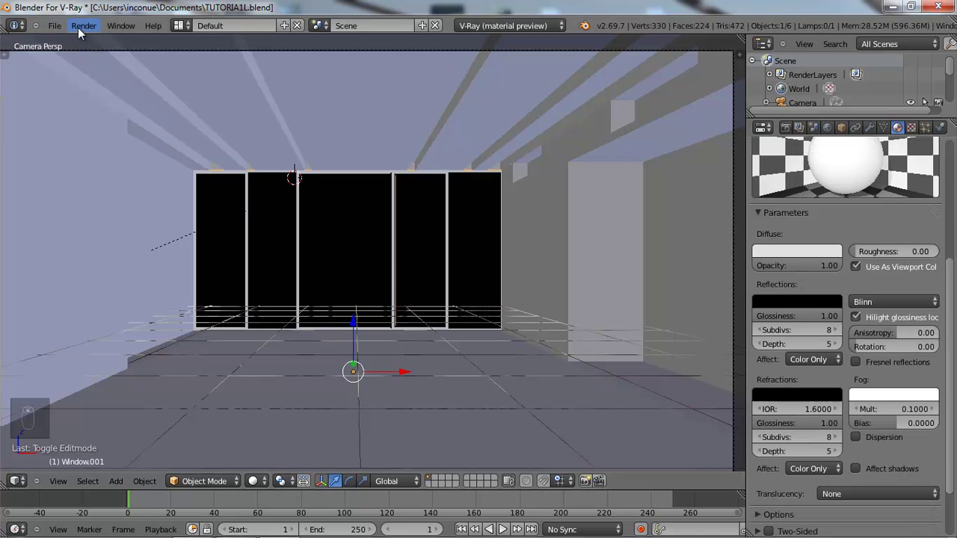
# - Select the sun lamp outside the room and set its intensity to 0.6
pyautogui.scroll(-2, 524, 232)
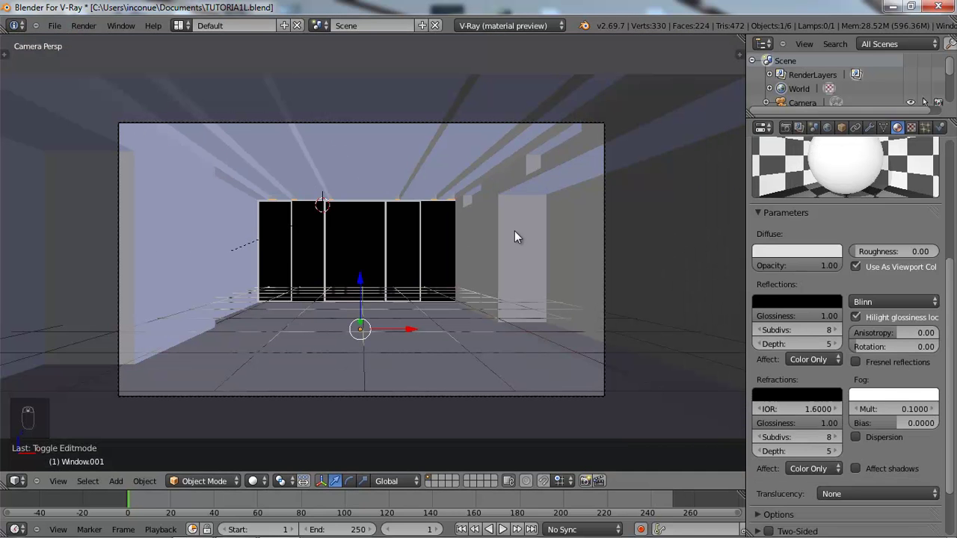
pyautogui.press('z')
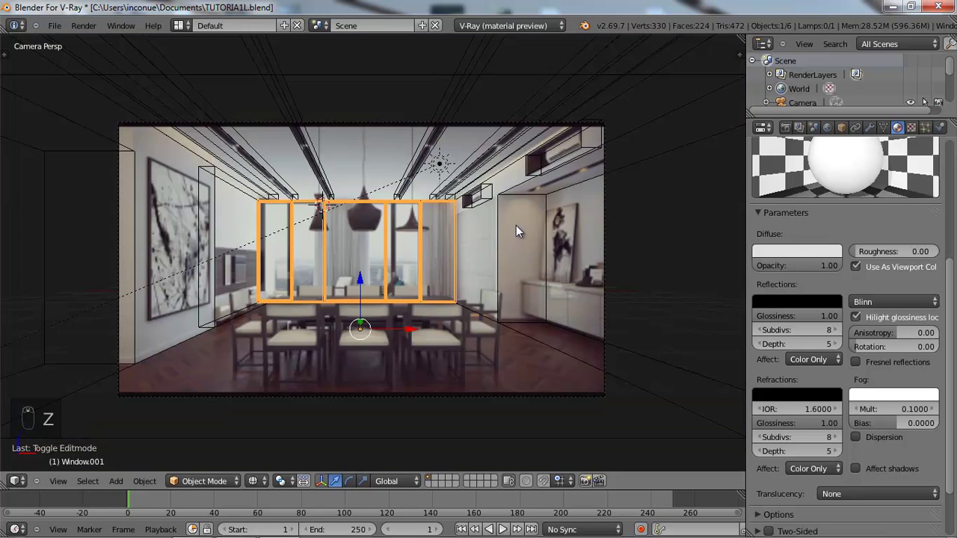
pyautogui.moveTo(516, 225); pyautogui.dragTo(479, 230, button='middle')
pyautogui.rightClick(514, 123)
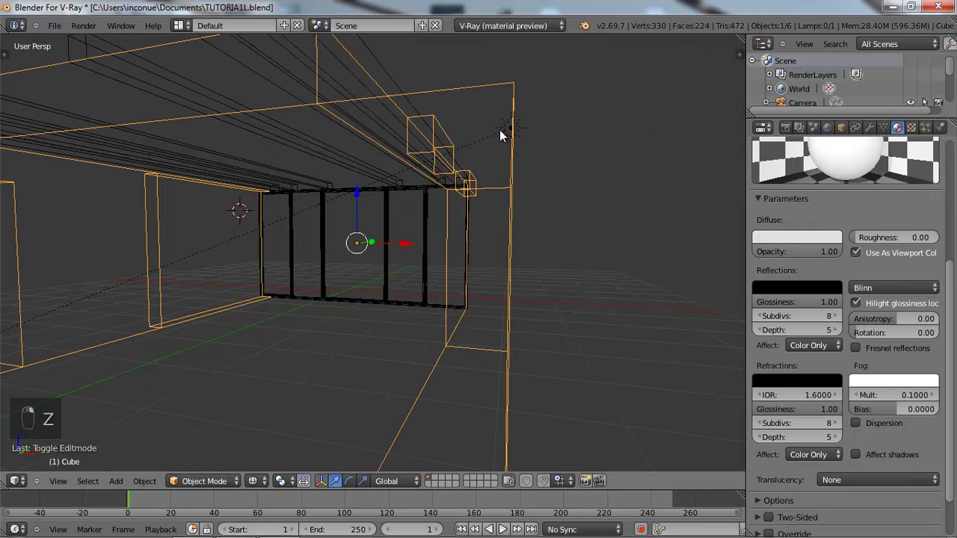
pyautogui.rightClick(501, 131)
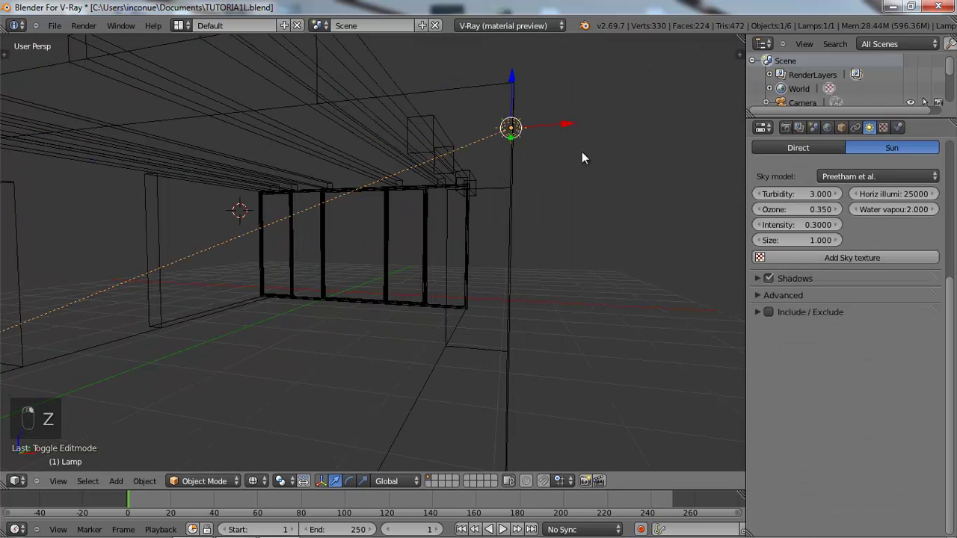
pyautogui.click(831, 224)
pyautogui.write('0.6')
pyautogui.press('Return')
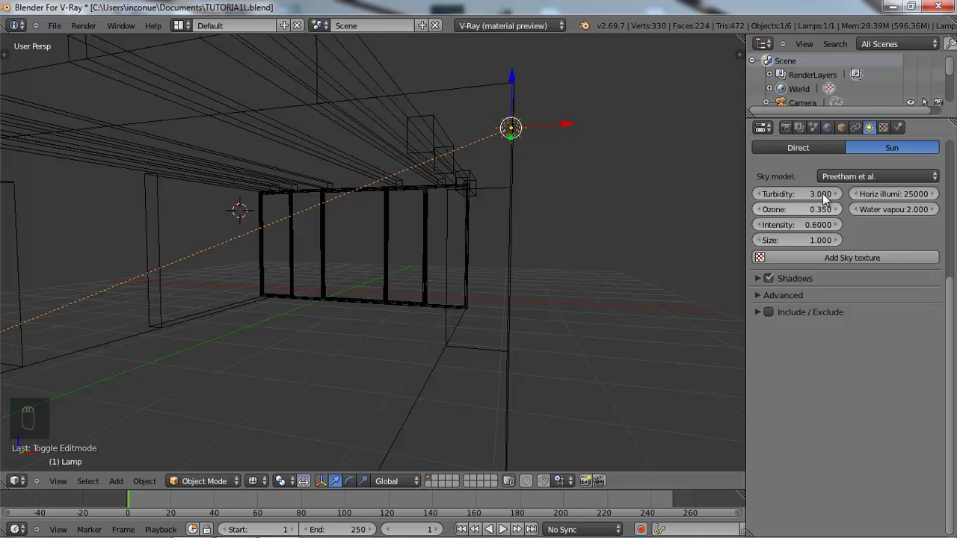
# - Remove the existing texture from the first texture slot of the World
pyautogui.click(827, 127)
pyautogui.click(883, 127)
pyautogui.click(932, 280)
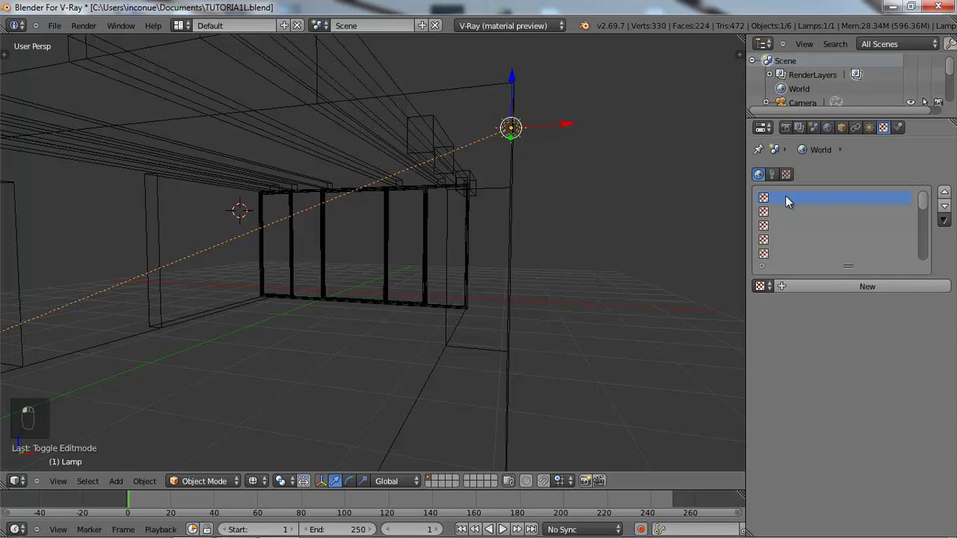
# - Create a new World texture in the emptied slot and set its type to Image or Movie
pyautogui.click(840, 287)
pyautogui.click(846, 308)
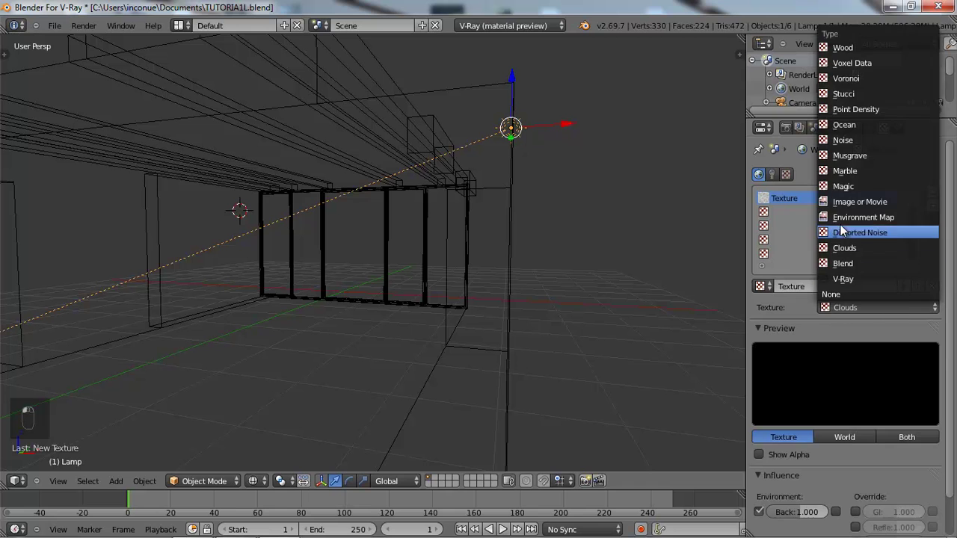
pyautogui.click(840, 202)
# - Load PureLIGHT_HDRi_001_Mid_Sun_Clouds.hdr from the recent PureLIGHT_HDRi_001_Mid_Sun_Clouds folder as the World texture's image
pyautogui.click(883, 349)
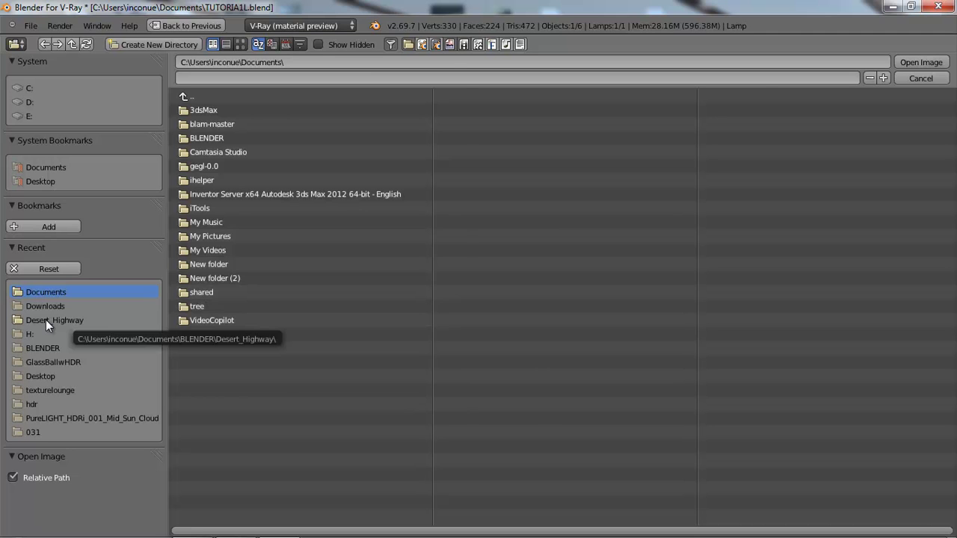
pyautogui.click(74, 418)
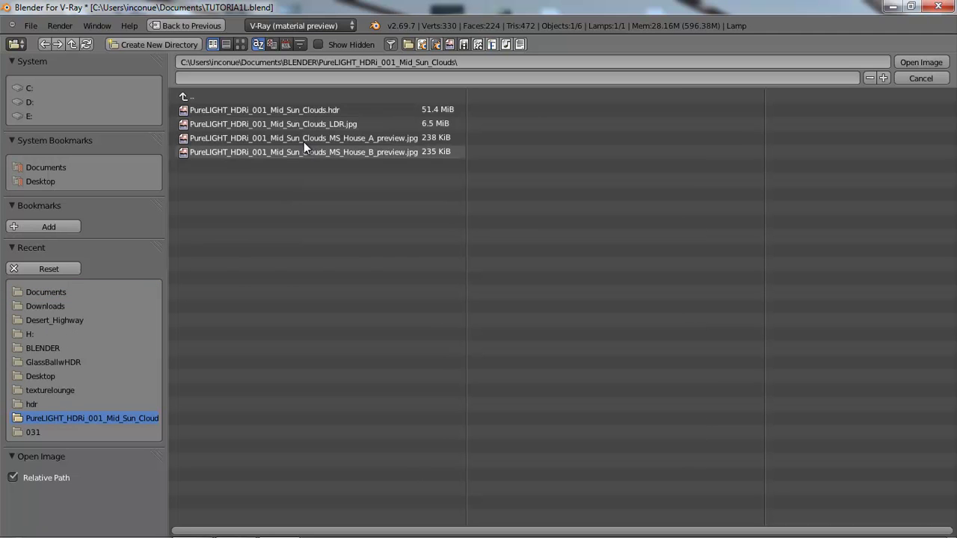
pyautogui.click(313, 110)
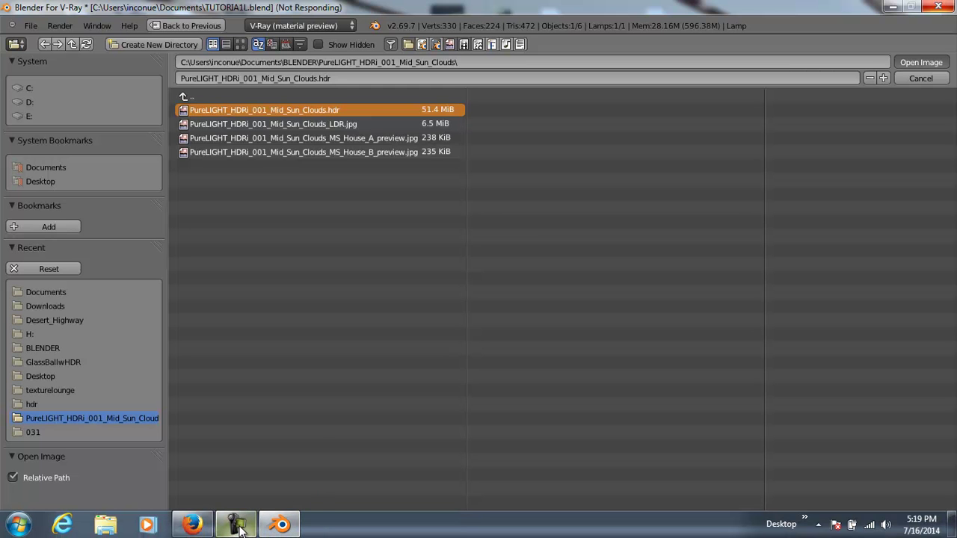
pyautogui.moveTo(240, 529)
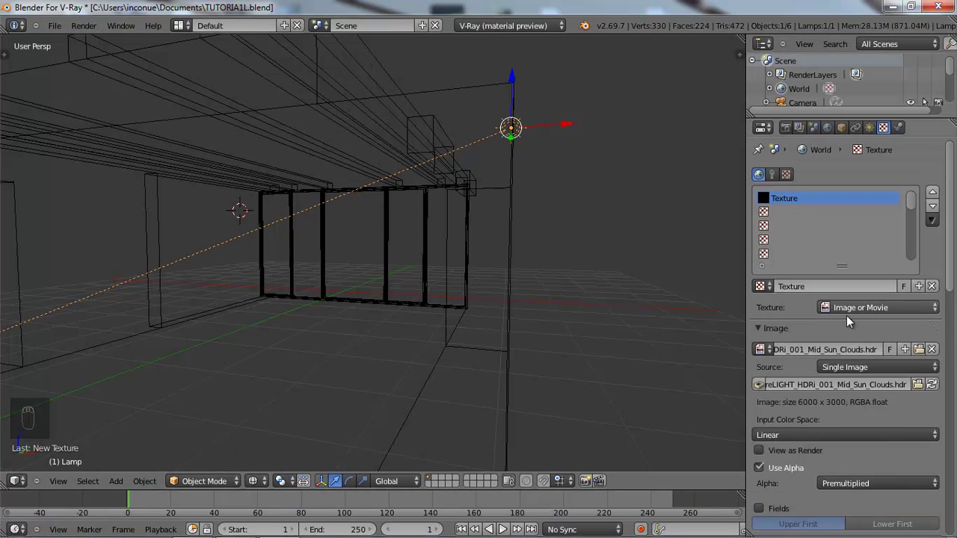
# - Examine the HDR texture's alpha, mapping, tiling, preview and environment influence settings
pyautogui.scroll(-7, 845, 321)
pyautogui.scroll(-1, 843, 315)
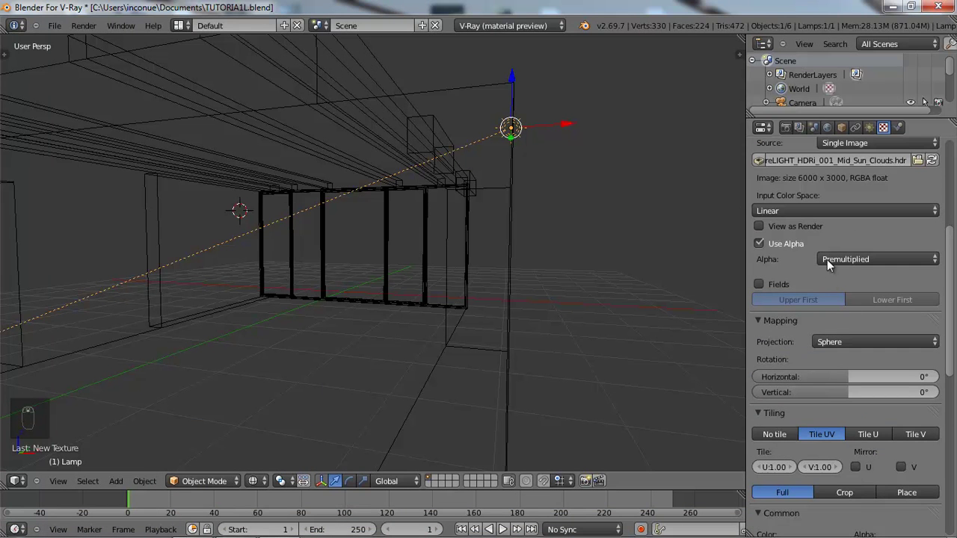
pyautogui.click(826, 259)
pyautogui.click(826, 259)
pyautogui.scroll(-7, 823, 286)
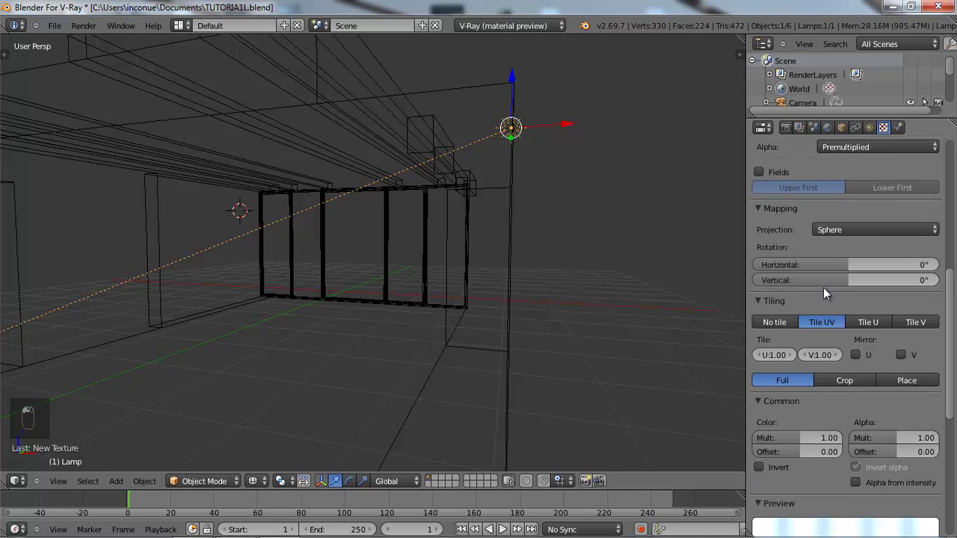
pyautogui.scroll(-4, 824, 288)
pyautogui.scroll(-2, 824, 288)
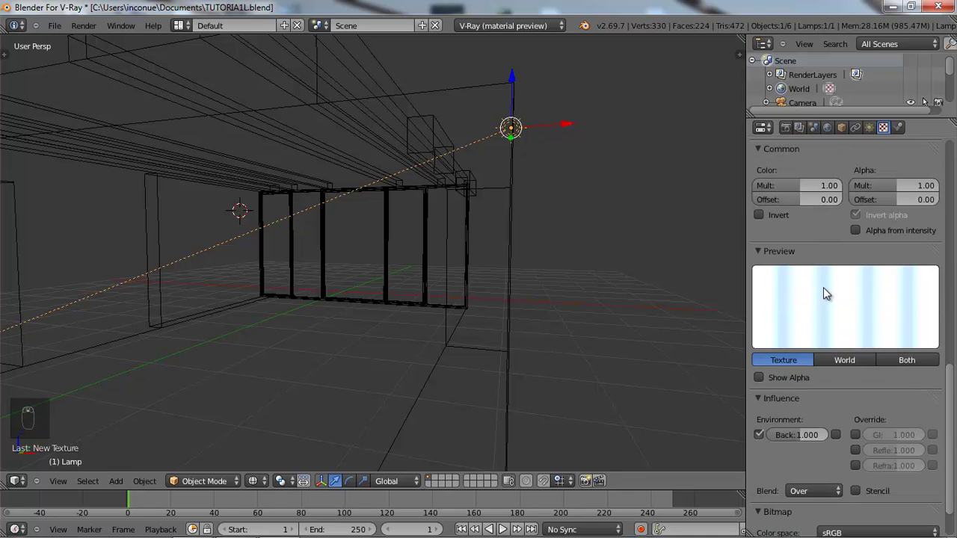
# - Set the environment background influence of the world texture to 100
pyautogui.click(790, 434)
pyautogui.write('100')
pyautogui.press('Return')
pyautogui.moveTo(955, 364); pyautogui.dragTo(900, 268)
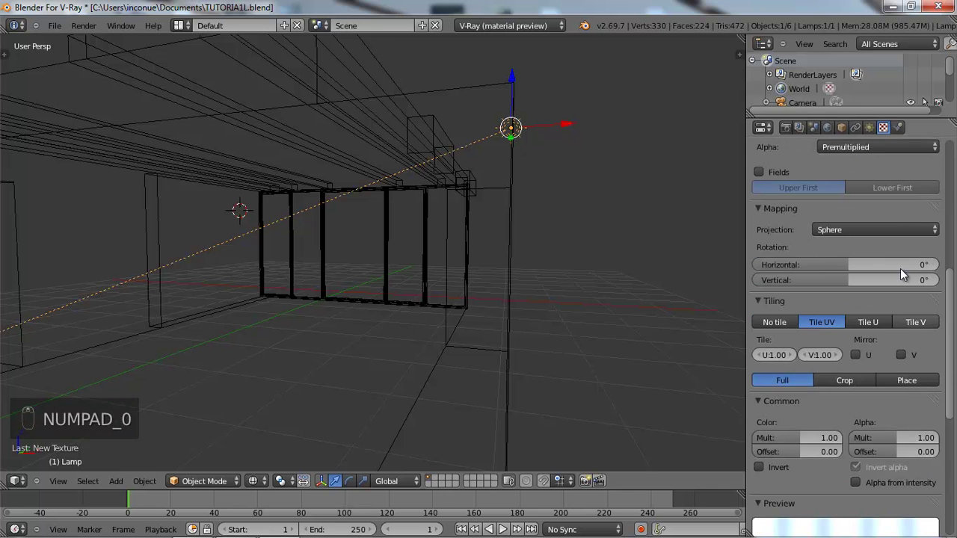
# - Check the sun lamp's settings, its VRaySky texture and the world's environment settings, ending at the world texture
pyautogui.click(869, 129)
pyautogui.scroll(6, 872, 182)
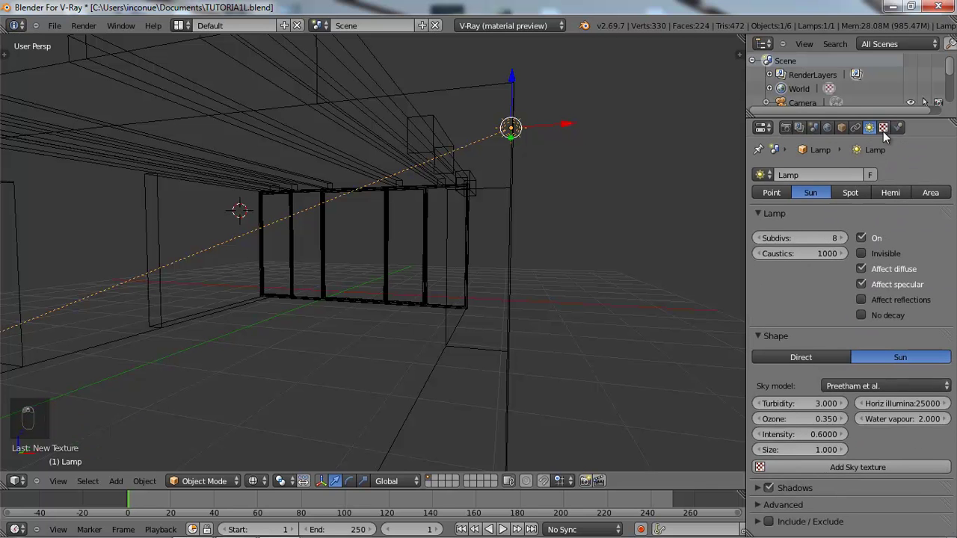
pyautogui.click(883, 128)
pyautogui.scroll(10, 840, 252)
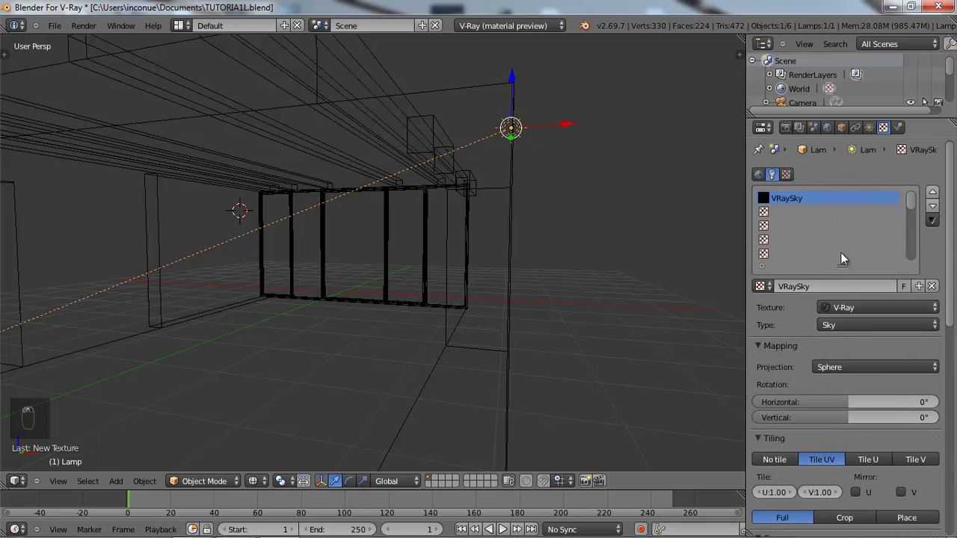
pyautogui.click(828, 128)
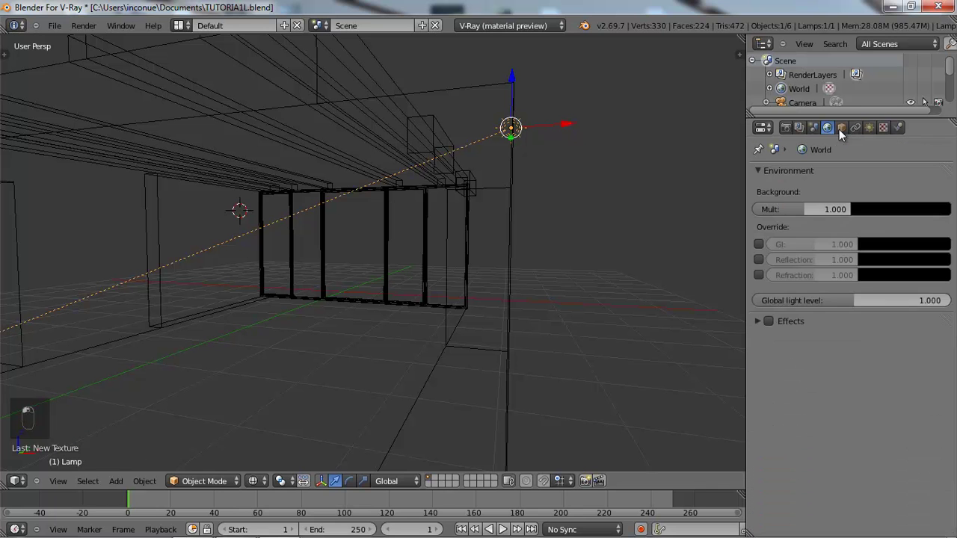
pyautogui.click(883, 128)
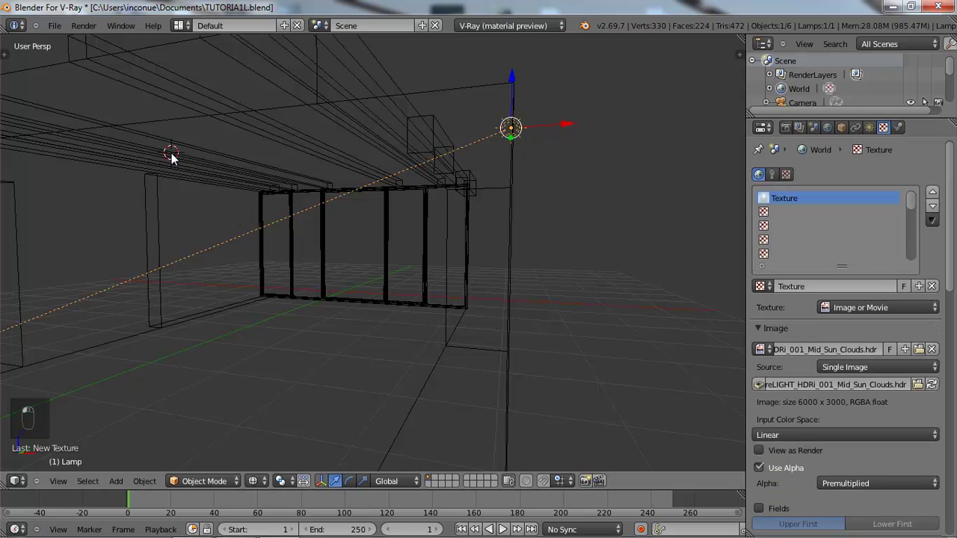
# - Render a test image from the camera view, then close the V-Ray frame buffer
pyautogui.press('KP_0')
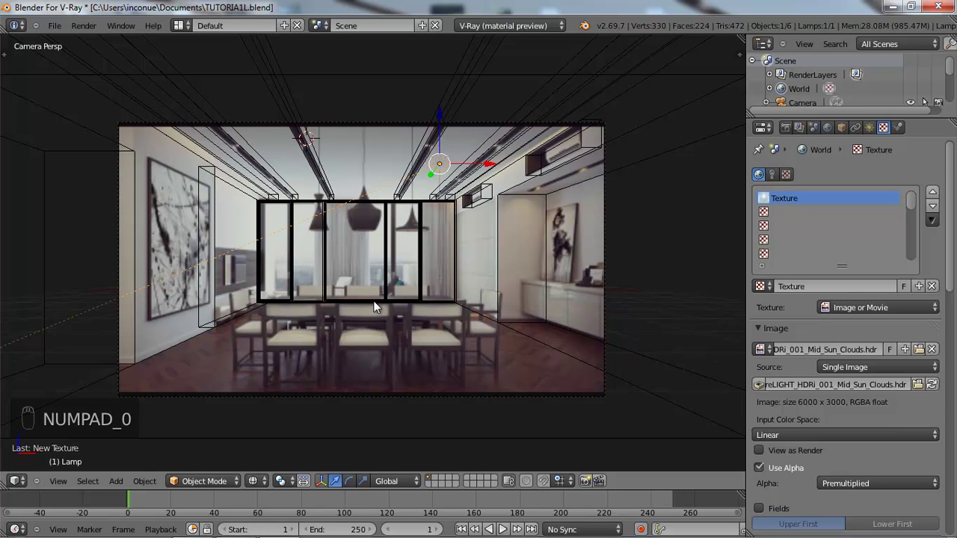
pyautogui.scroll(2, 265, 245)
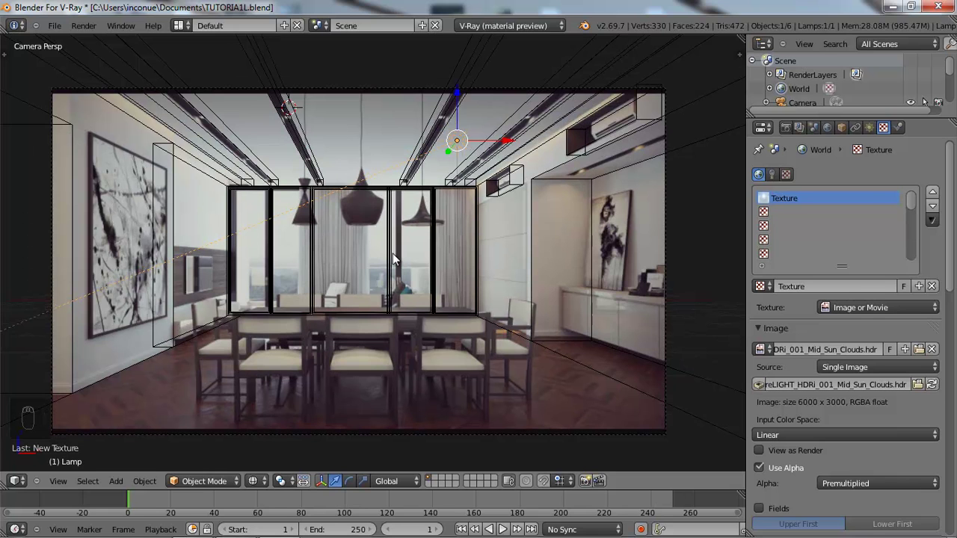
pyautogui.click(83, 27)
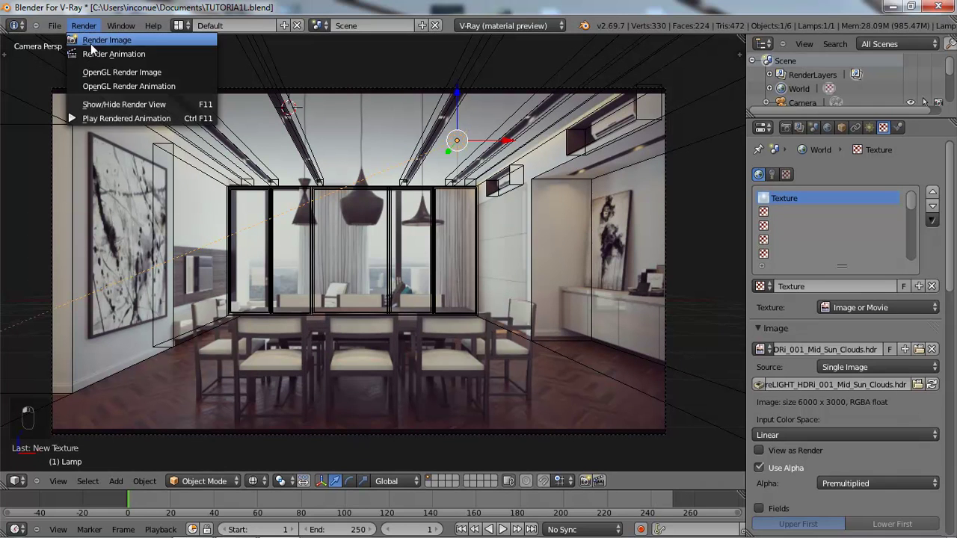
pyautogui.click(91, 42)
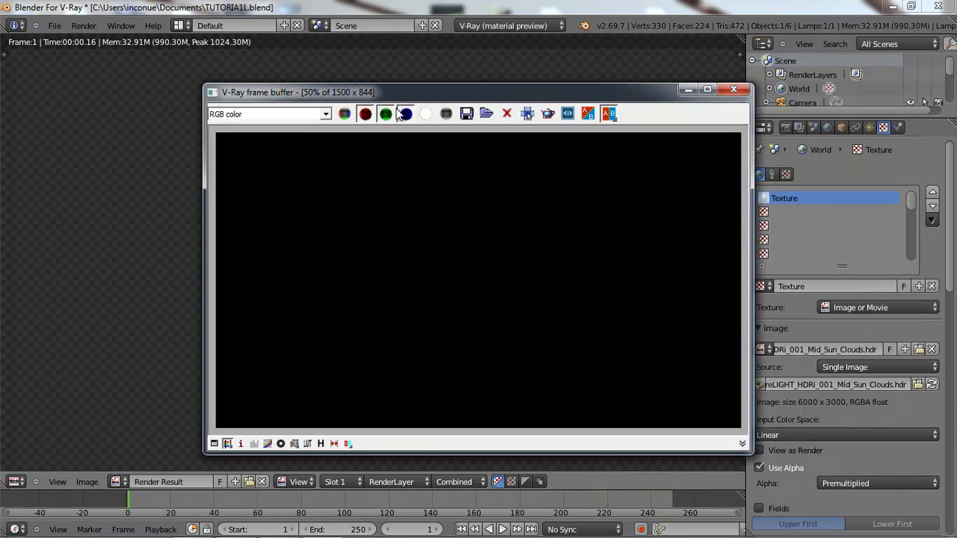
pyautogui.moveTo(523, 90); pyautogui.dragTo(430, 58)
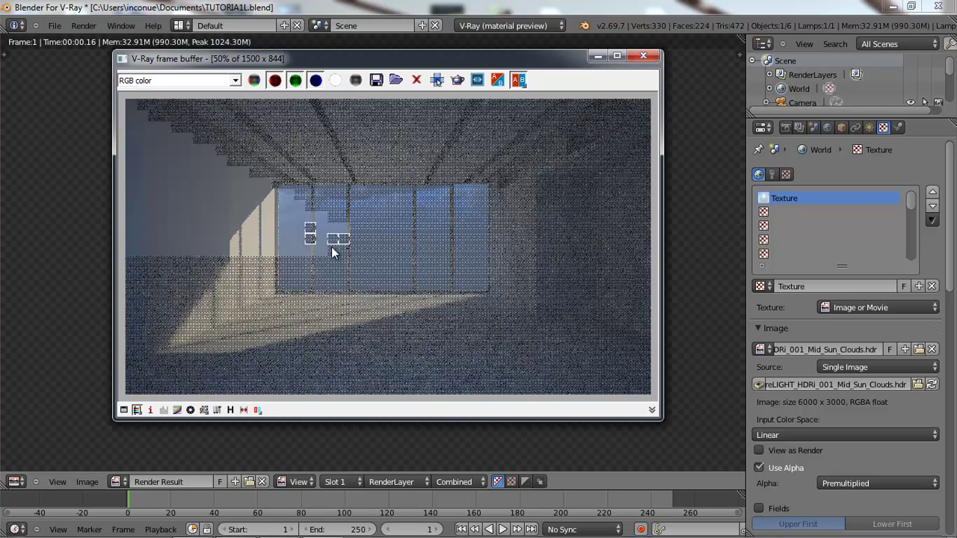
pyautogui.click(643, 56)
# - Change the bitmap color space of the world's image texture to Linear
pyautogui.scroll(-10, 864, 464)
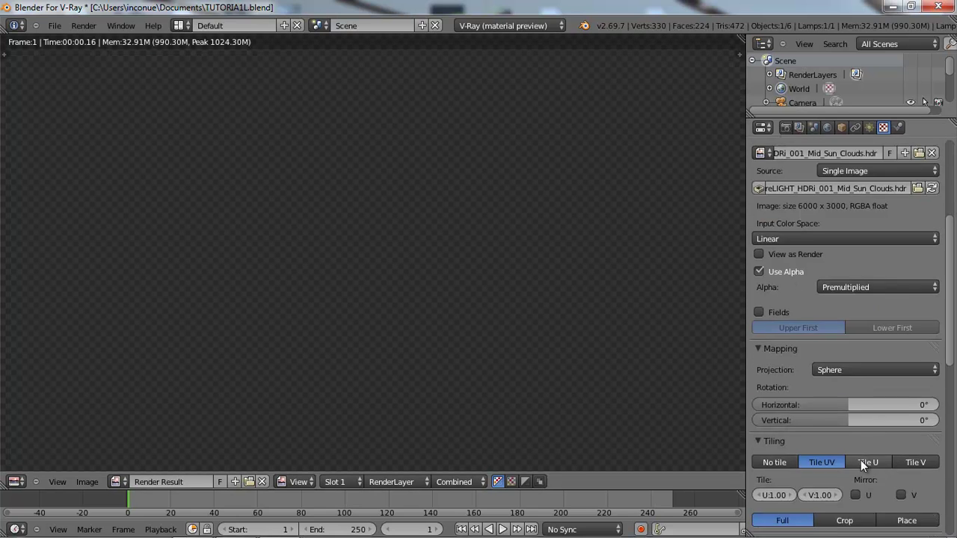
pyautogui.scroll(-10, 838, 381)
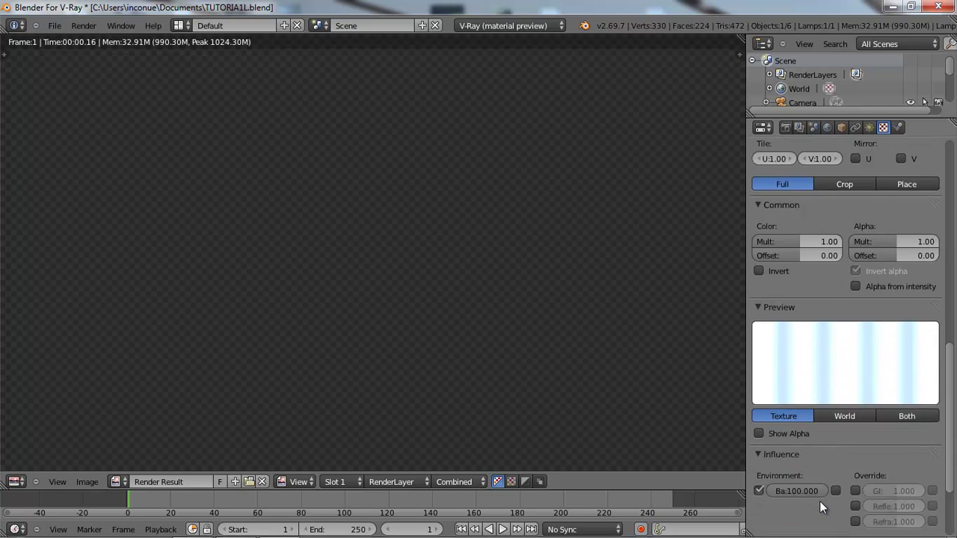
pyautogui.click(824, 478)
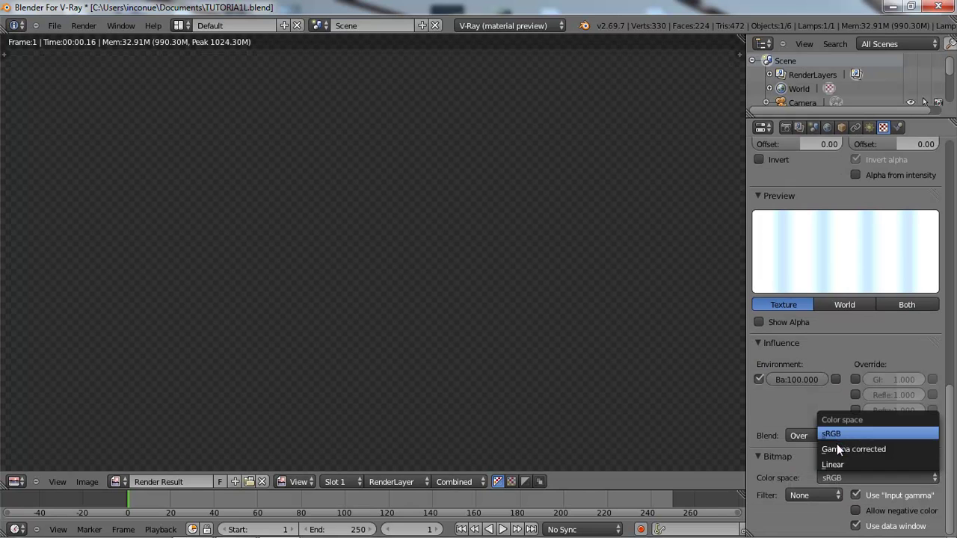
pyautogui.click(836, 459)
pyautogui.scroll(3, 828, 454)
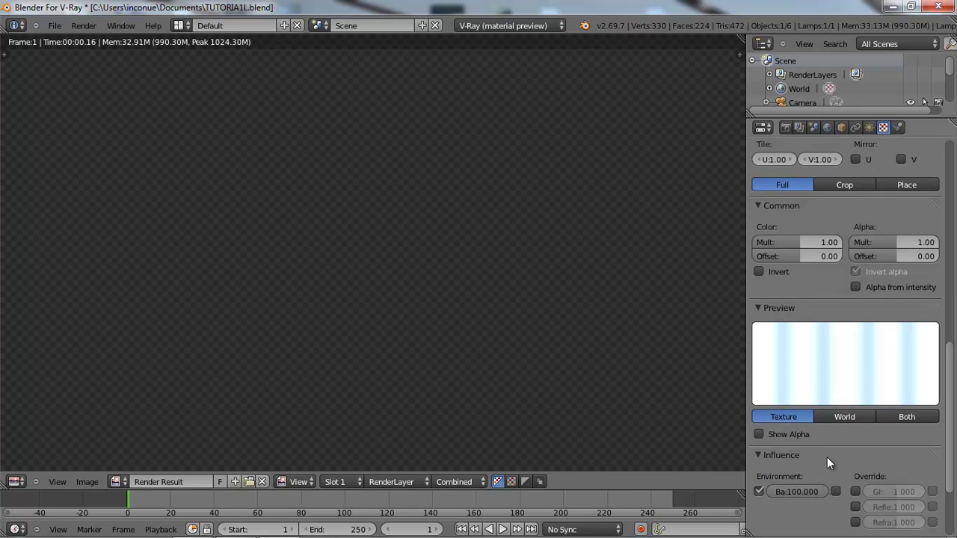
pyautogui.scroll(-2, 815, 437)
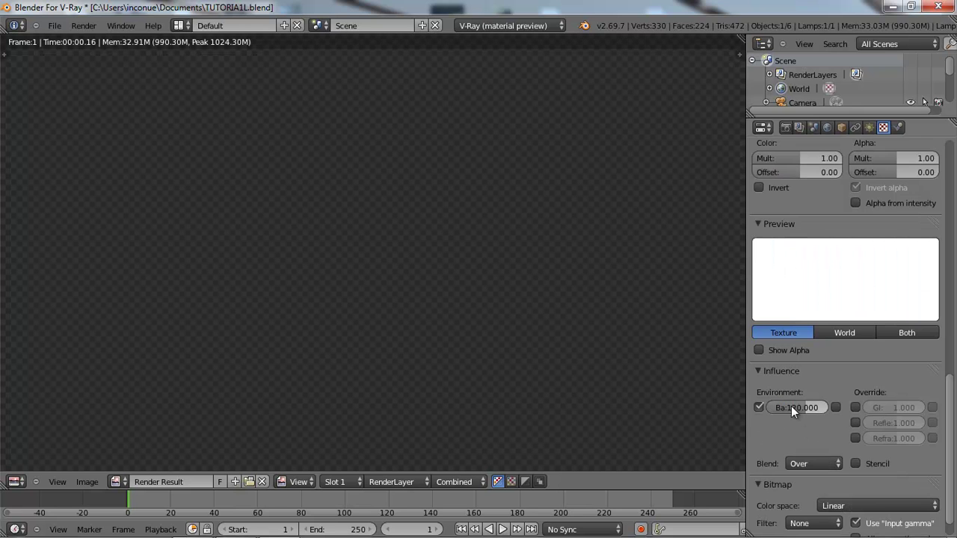
# - Replace the world texture's image with Road_to_MonumentValley_8k.jpg from the Desert_Highway folder
pyautogui.scroll(10, 777, 398)
pyautogui.scroll(5, 777, 398)
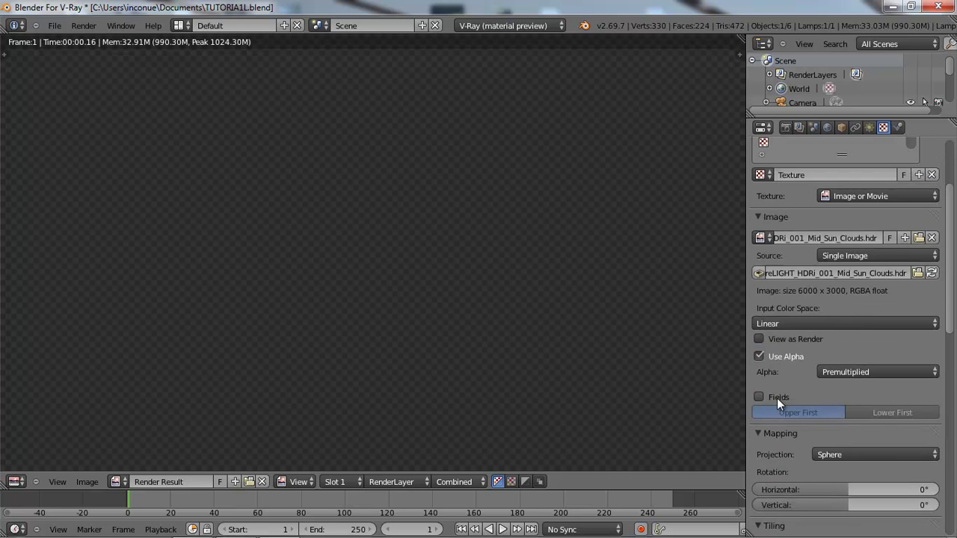
pyautogui.click(921, 243)
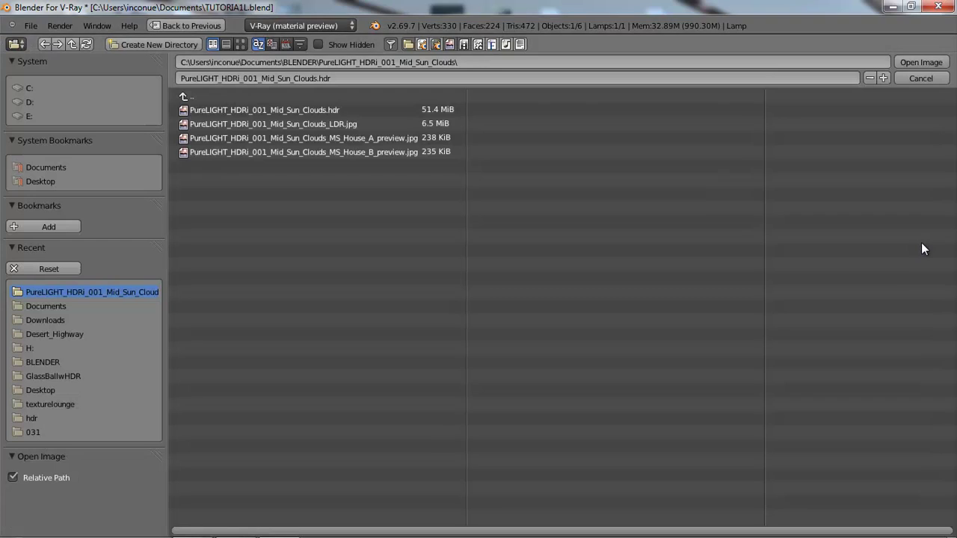
pyautogui.click(60, 335)
pyautogui.click(247, 110)
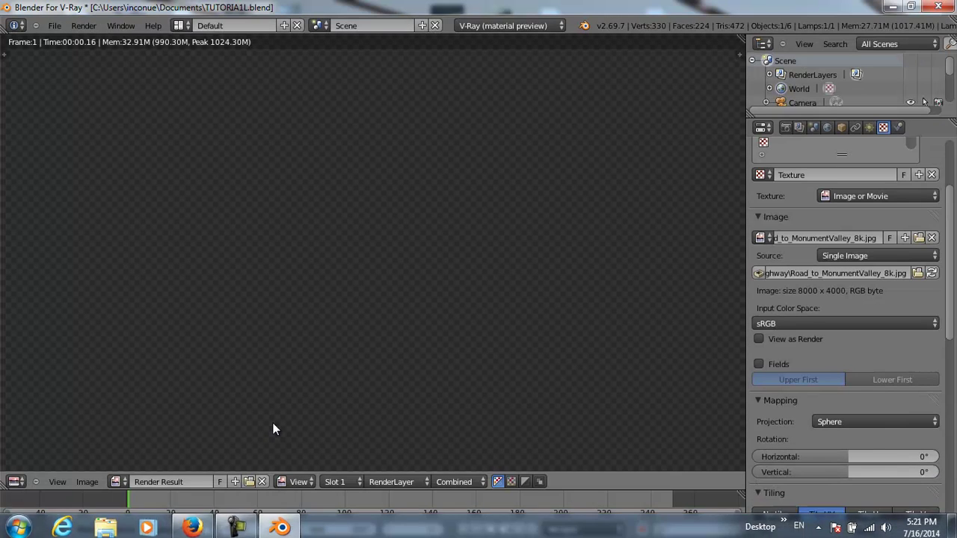
# - Rotate the environment texture's spherical mapping horizontally to about 147.91°
pyautogui.scroll(1, 853, 351)
pyautogui.scroll(4, 853, 351)
pyautogui.scroll(-6, 853, 351)
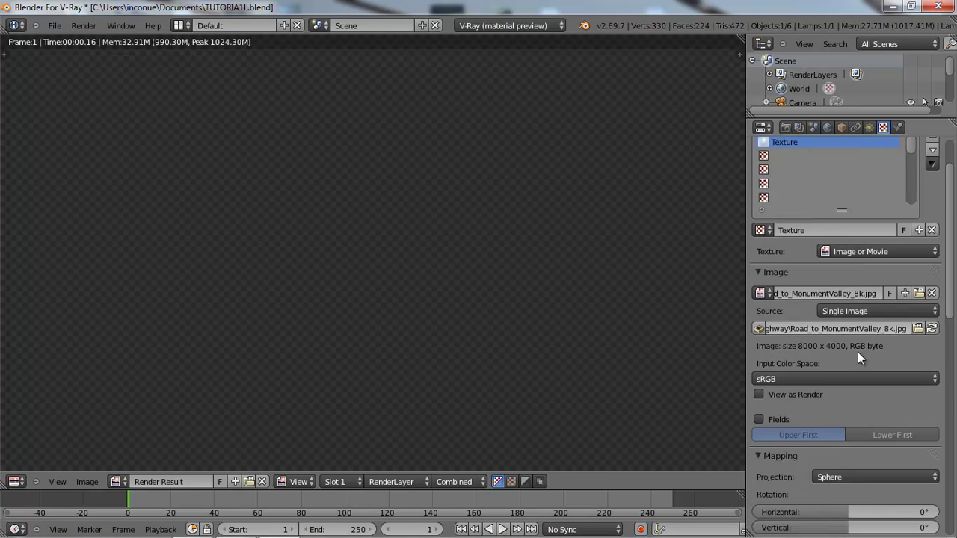
pyautogui.moveTo(832, 424); pyautogui.dragTo(906, 425)
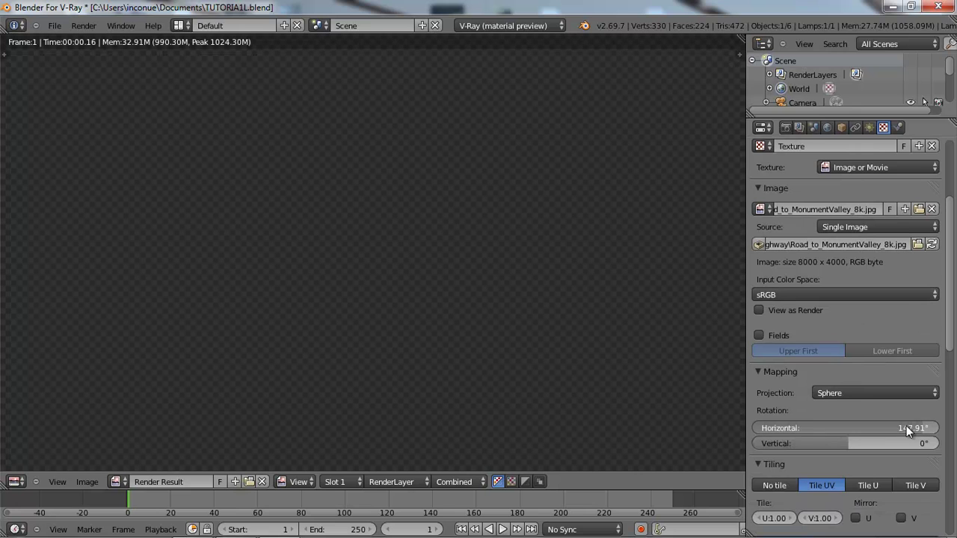
# - Render the camera view with the desert background and let the image finish
pyautogui.click(83, 25)
pyautogui.click(105, 40)
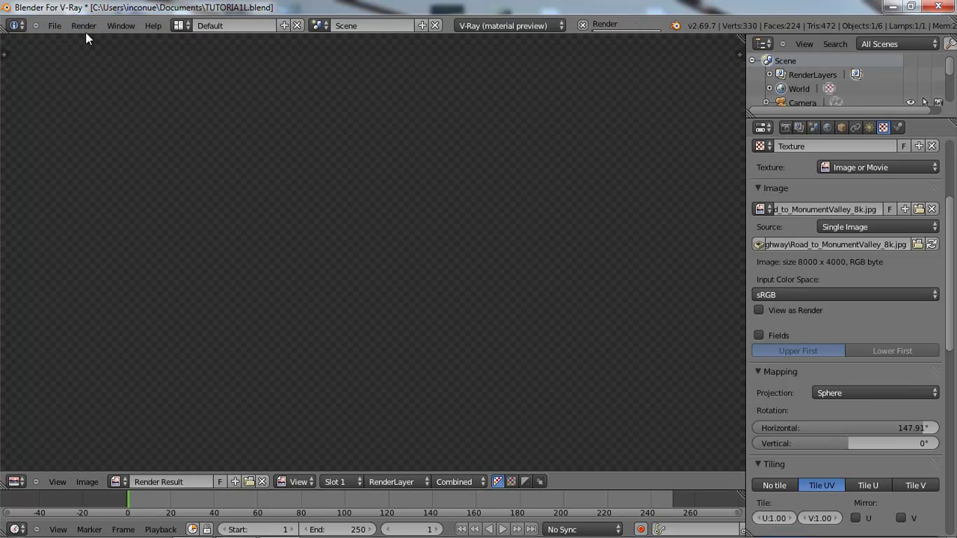
pyautogui.moveTo(476, 91); pyautogui.dragTo(406, 63)
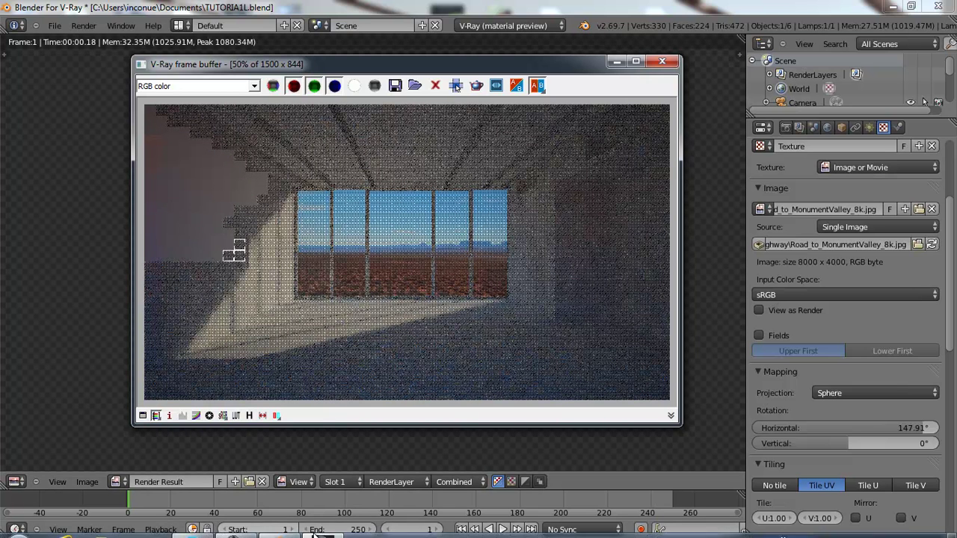
pyautogui.moveTo(230, 528)
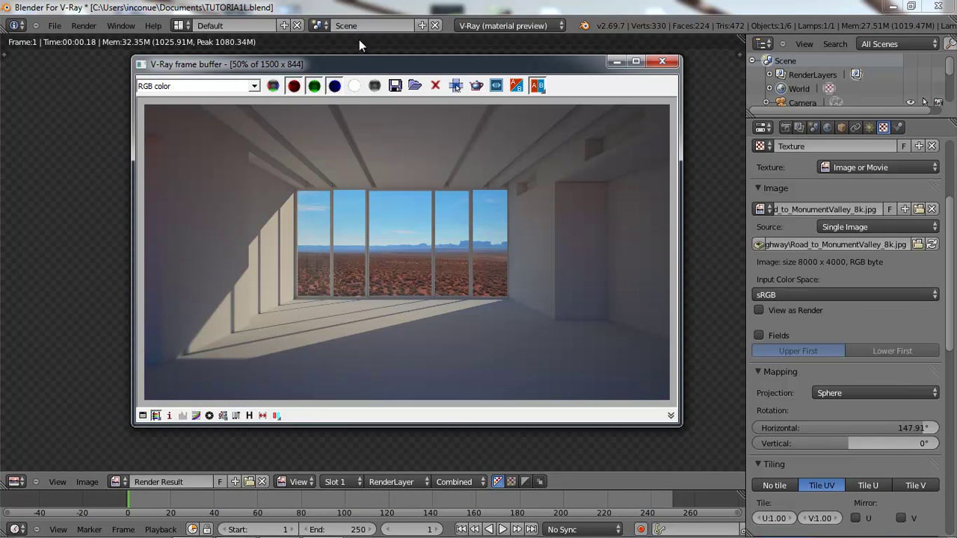
# - Maximize the frame buffer and examine the finished render at 100% zoom, including its lower and right-hand areas
pyautogui.doubleClick(371, 62)
pyautogui.doubleClick(317, 232)
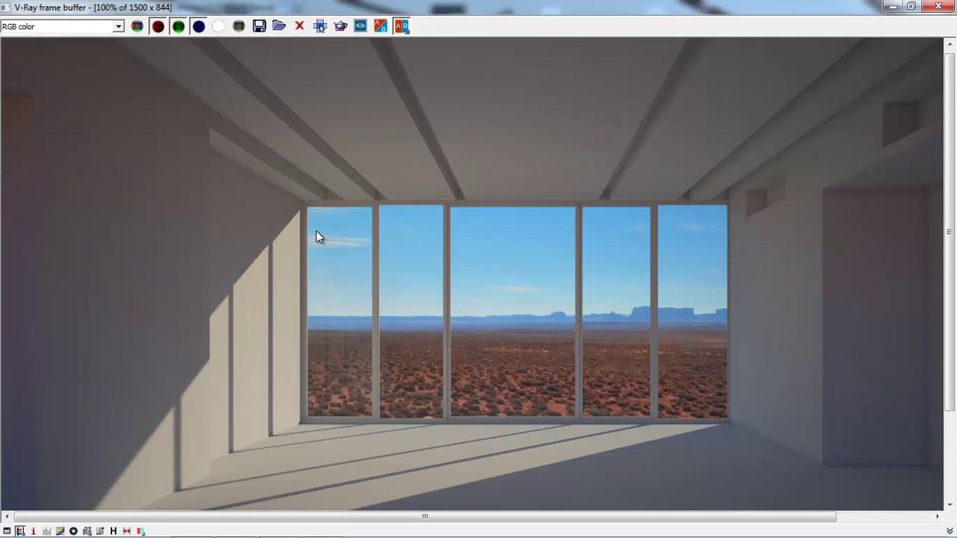
pyautogui.moveTo(955, 316); pyautogui.dragTo(951, 405)
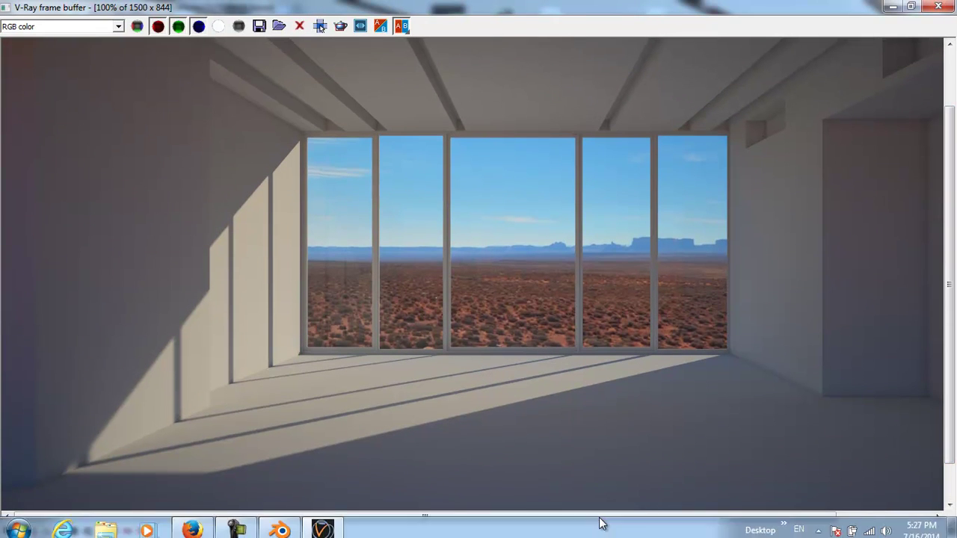
pyautogui.moveTo(616, 520); pyautogui.dragTo(688, 519)
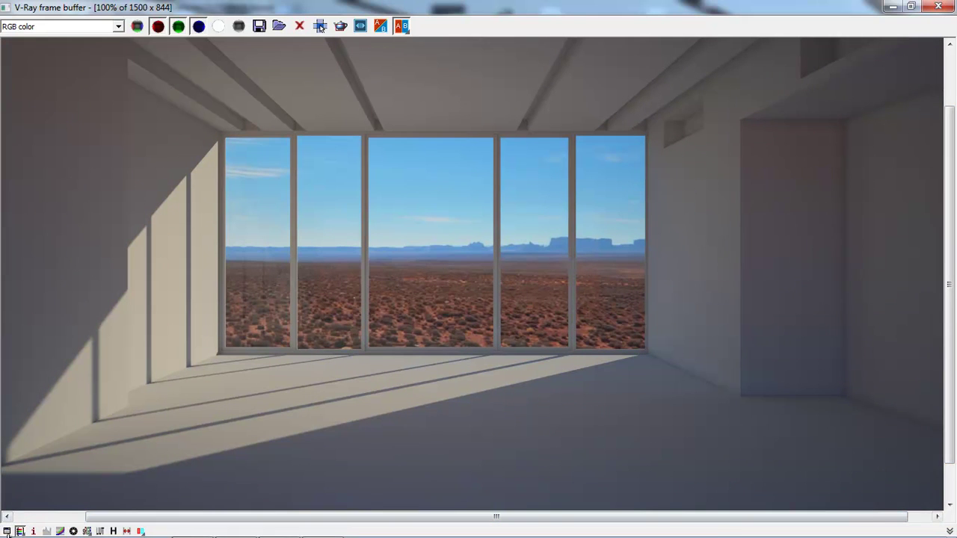
# - Show the frame buffer's color corrections and enable the levels, curve and exposure corrections
pyautogui.click(47, 531)
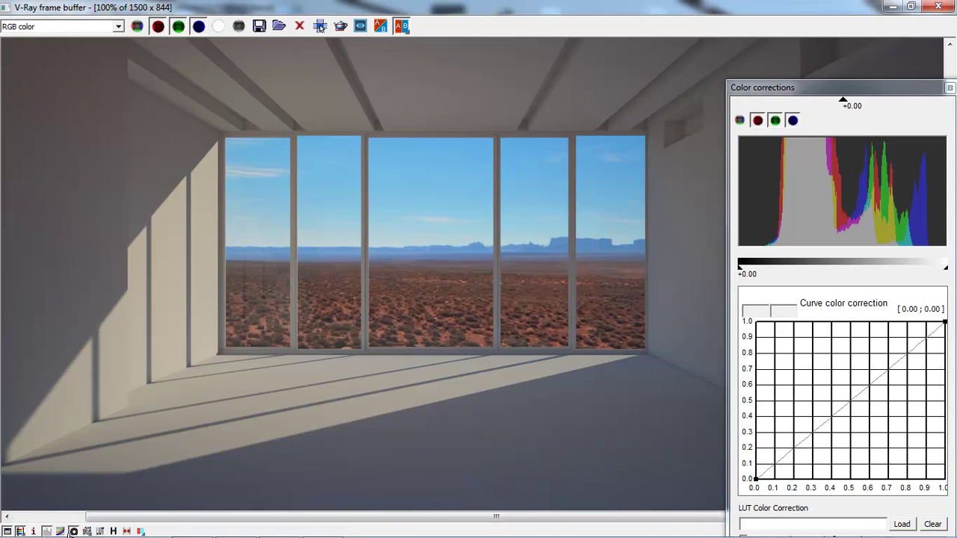
pyautogui.click(87, 531)
pyautogui.click(87, 531)
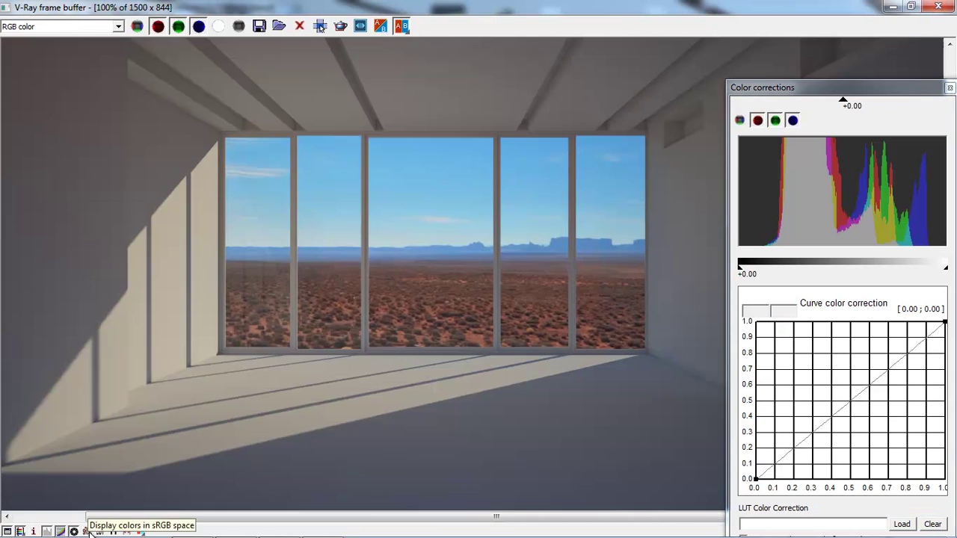
# - Brighten the render by raising the curve's handles to about (0.20, 0.47) and (0.61, 0.84) and the exposure to about 0.17, then close the corrections
pyautogui.click(755, 480)
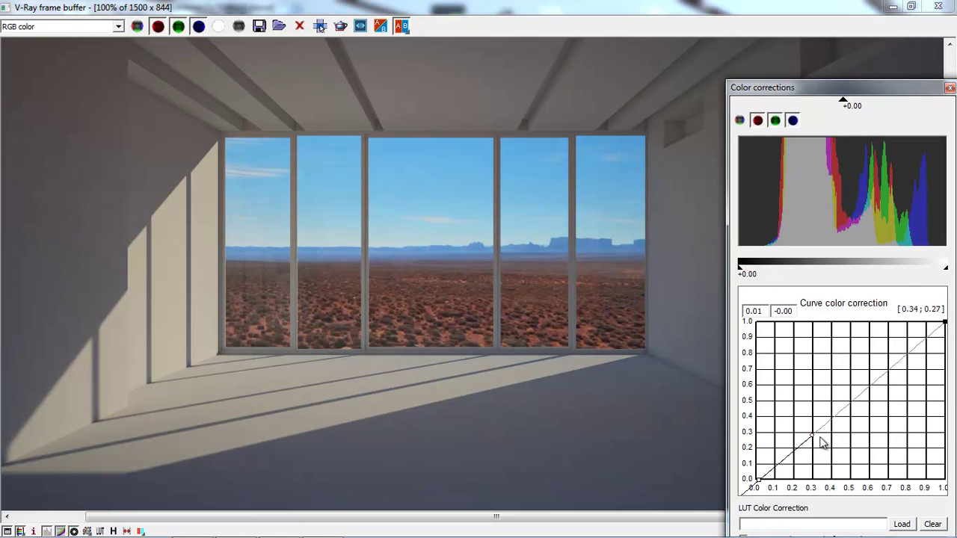
pyautogui.moveTo(812, 439); pyautogui.dragTo(794, 404)
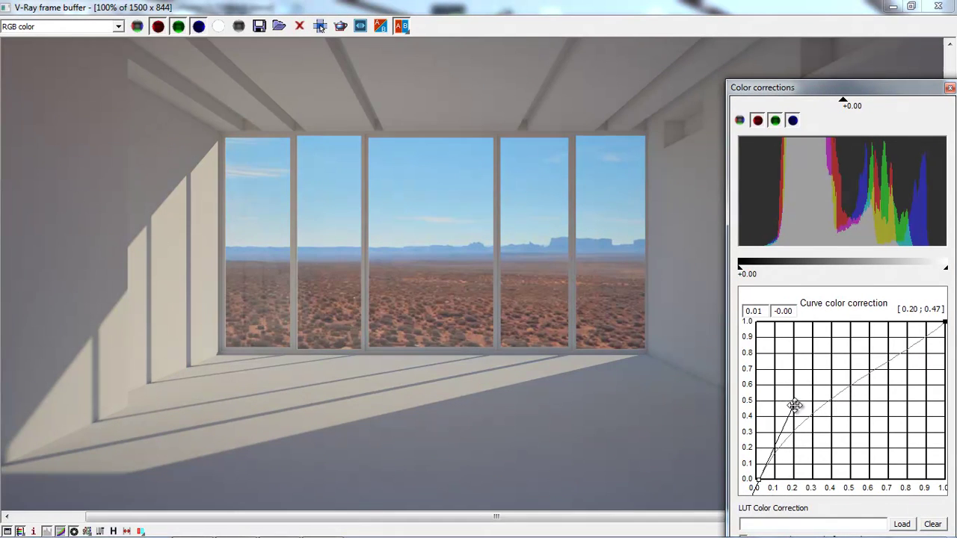
pyautogui.click(944, 322)
pyautogui.moveTo(887, 369); pyautogui.dragTo(872, 346)
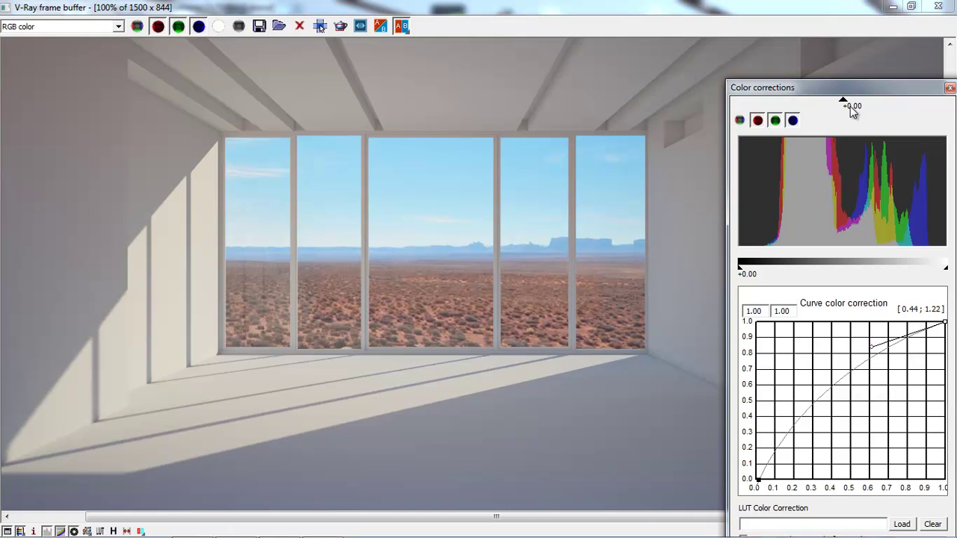
pyautogui.moveTo(844, 102); pyautogui.dragTo(848, 103)
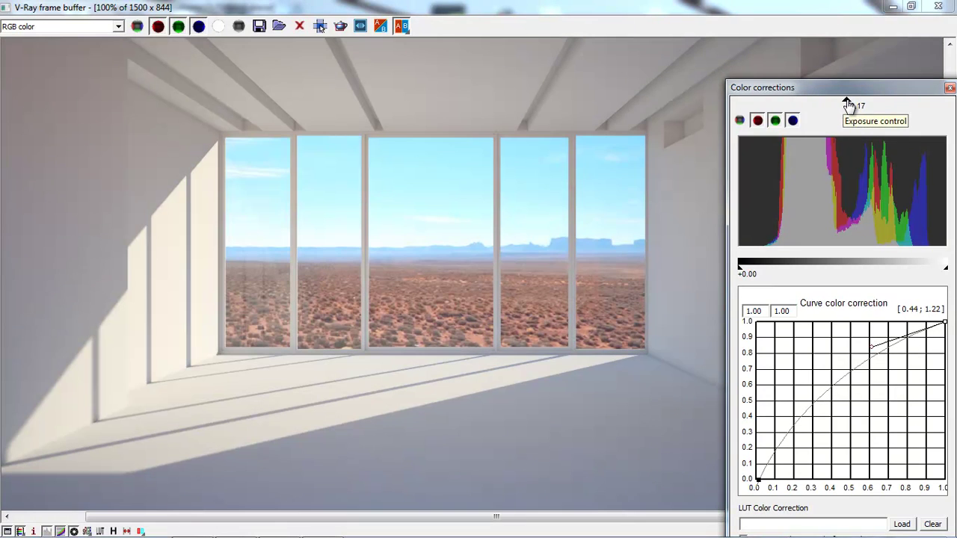
pyautogui.click(949, 87)
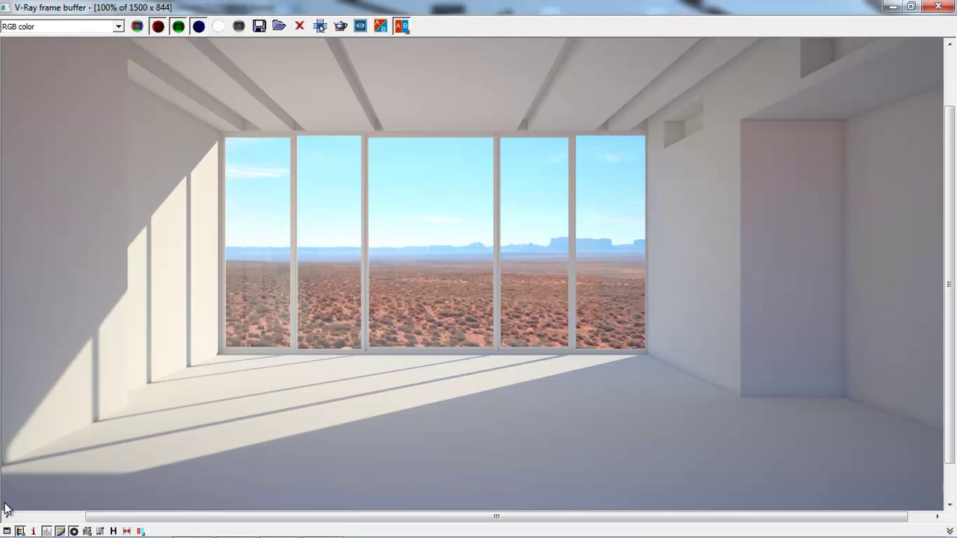
# - Open the render history and save the current render to it
pyautogui.click(113, 531)
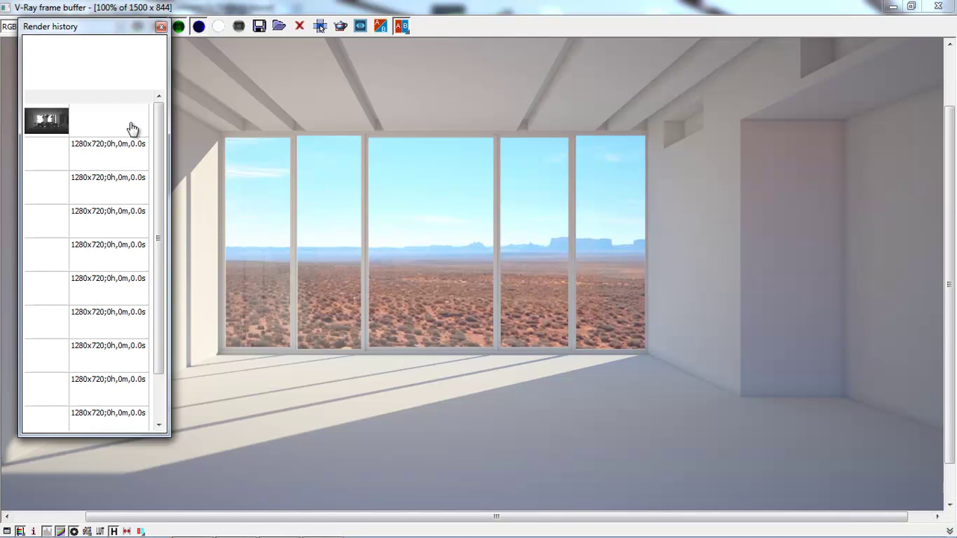
pyautogui.click(39, 63)
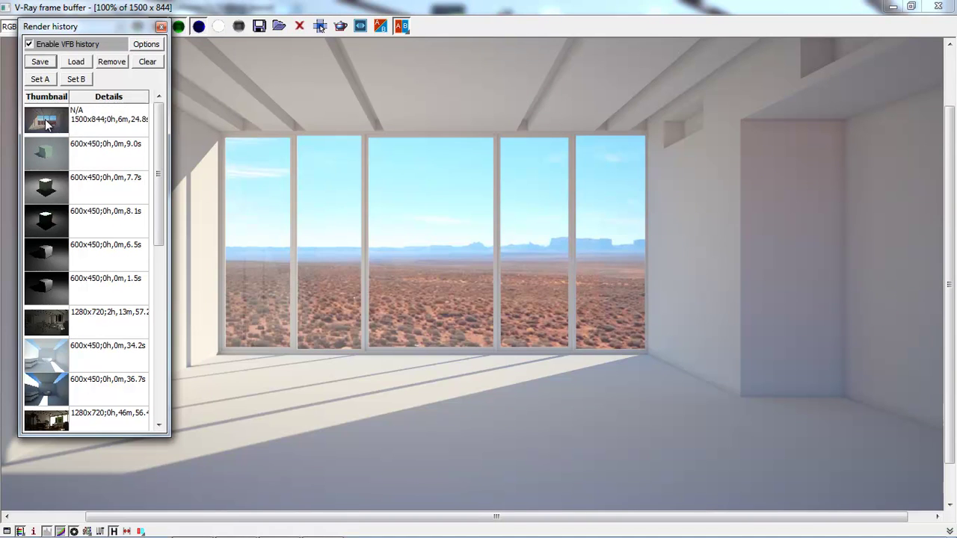
# - Close the render history and minimize the frame buffer
pyautogui.click(51, 128)
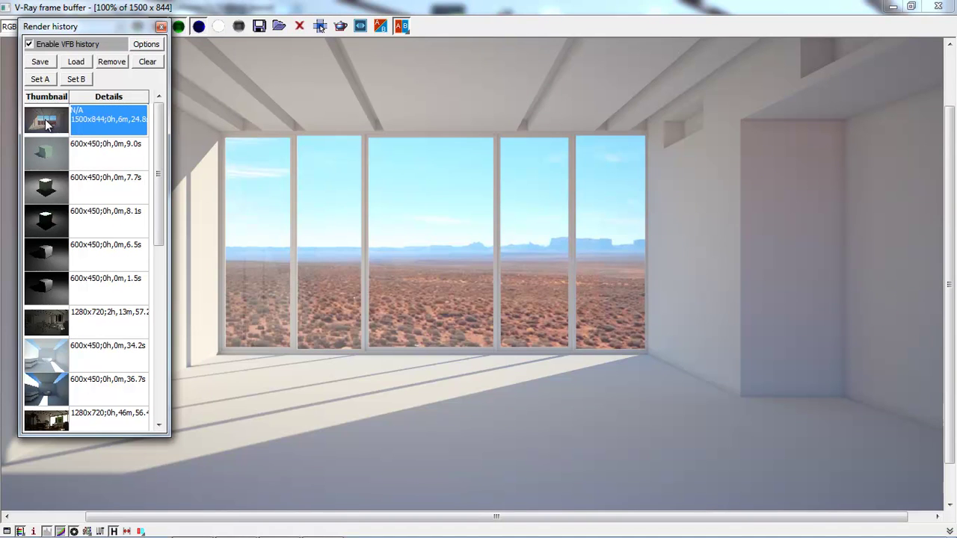
pyautogui.click(161, 27)
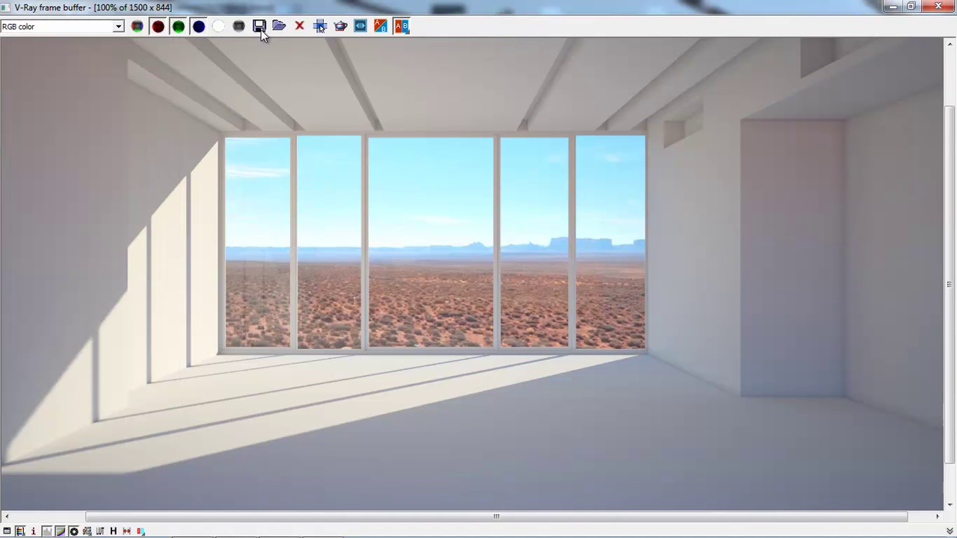
pyautogui.click(892, 6)
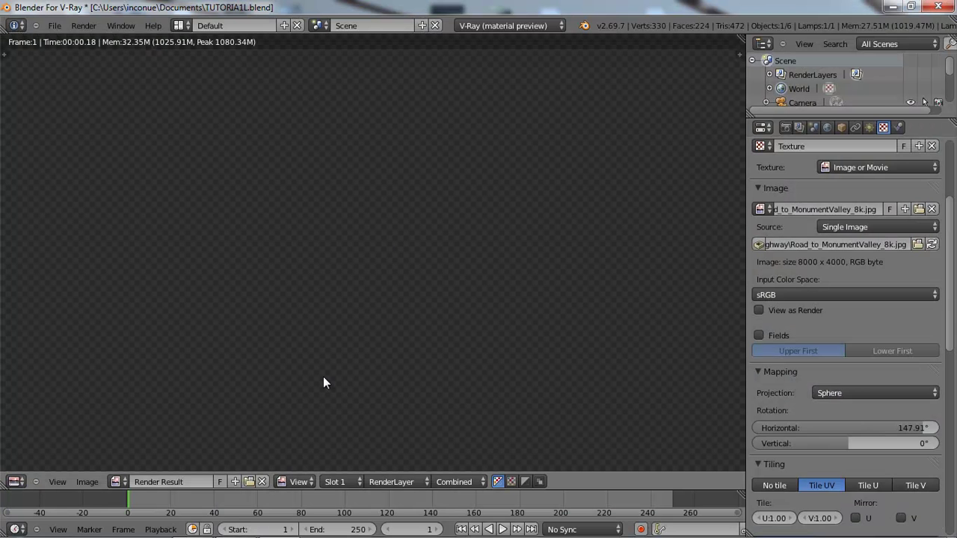
# - Switch the image editor area back to the 3D View and deselect the lamp in the camera view
pyautogui.click(15, 482)
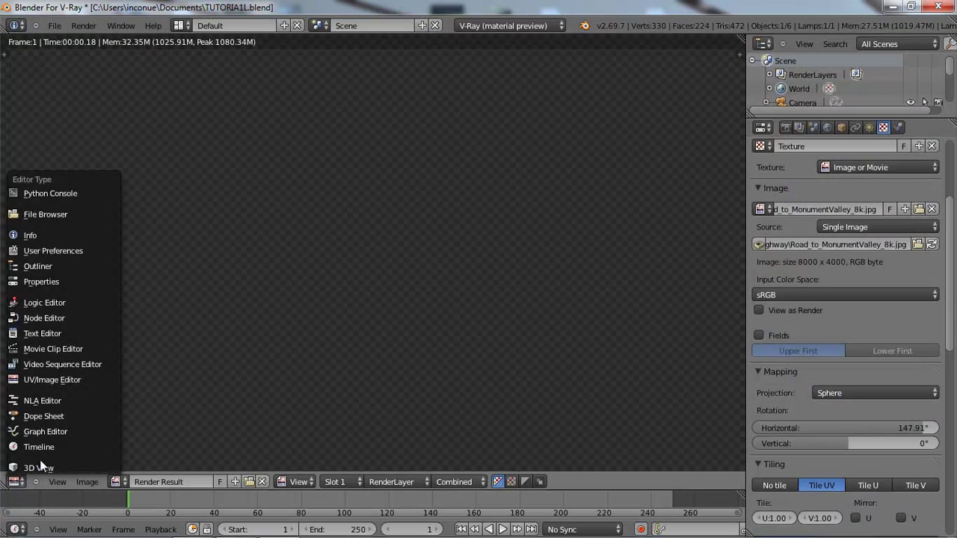
pyautogui.click(40, 465)
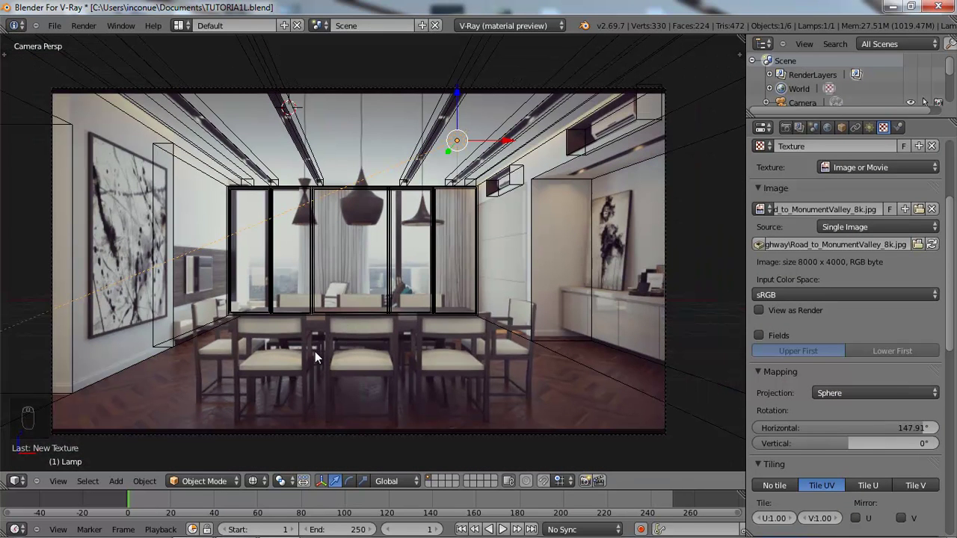
pyautogui.click(349, 370)
pyautogui.click(49, 28)
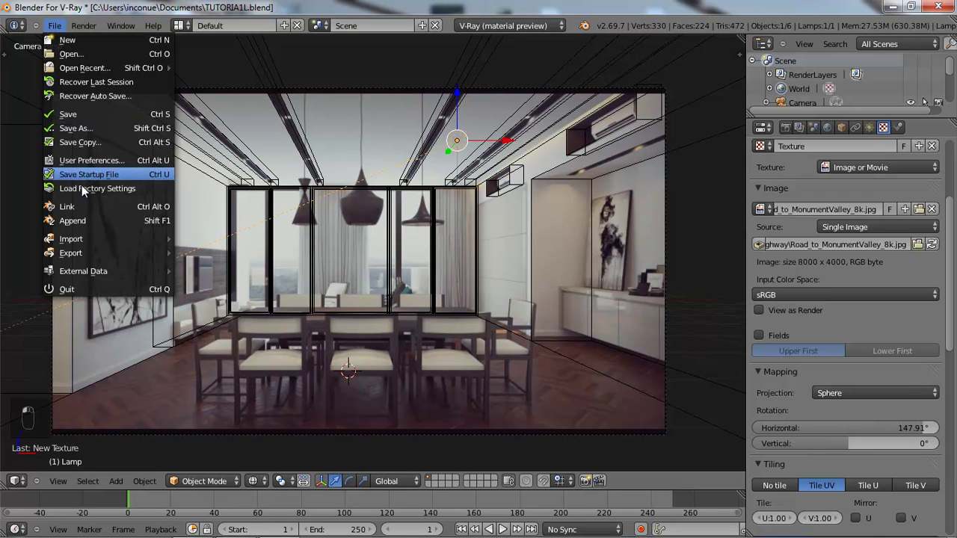
pyautogui.press('KP_0')
pyautogui.scroll(3, 293, 228)
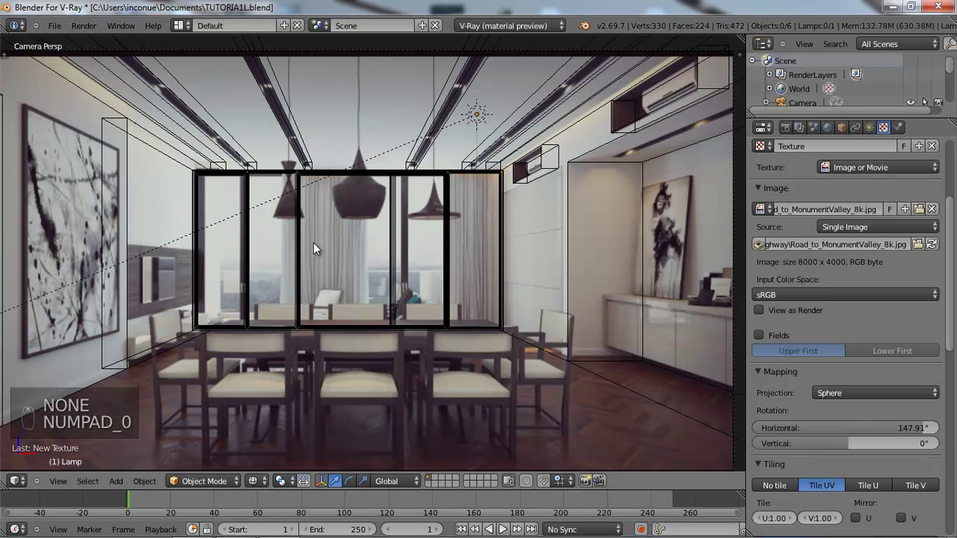
# - Append everything in the Object category of TUTORIAL.blend to the scene
pyautogui.click(55, 26)
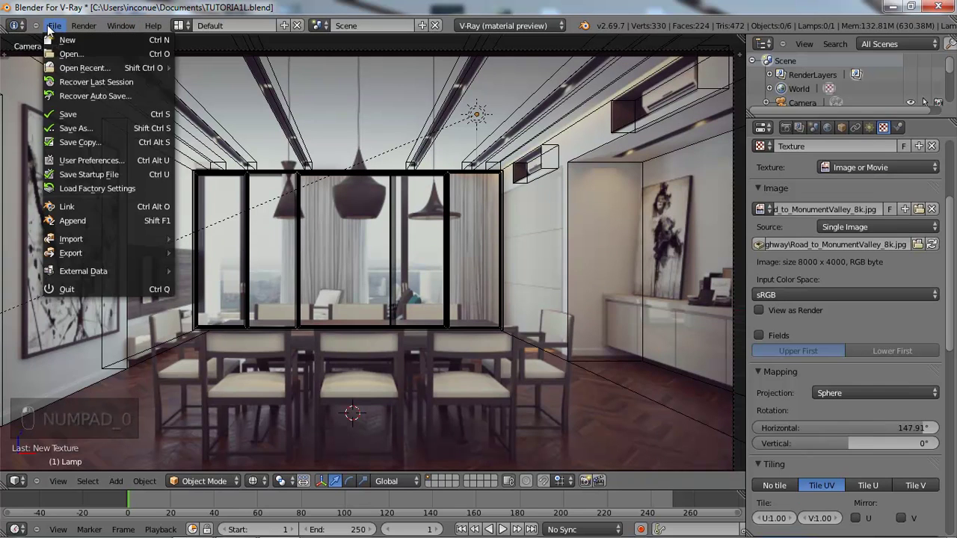
pyautogui.click(72, 221)
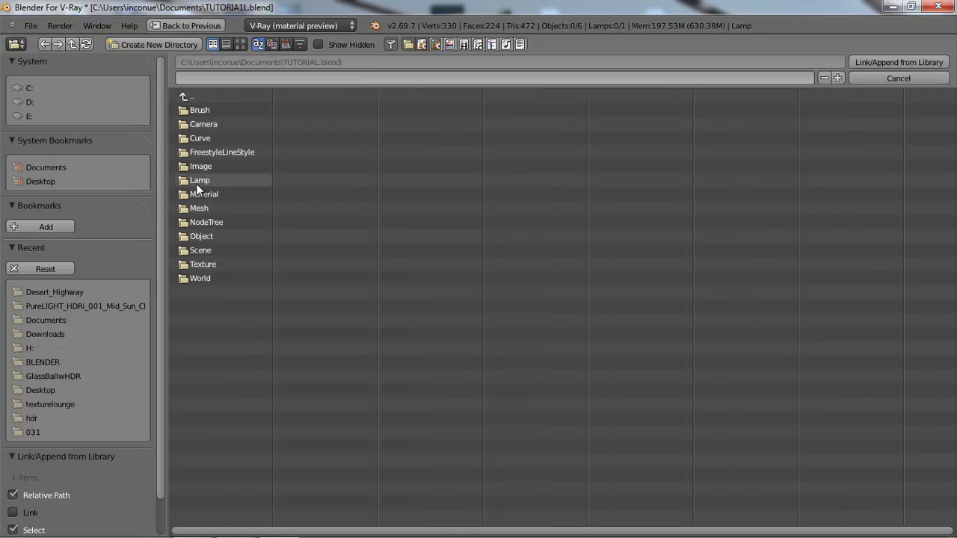
pyautogui.click(208, 237)
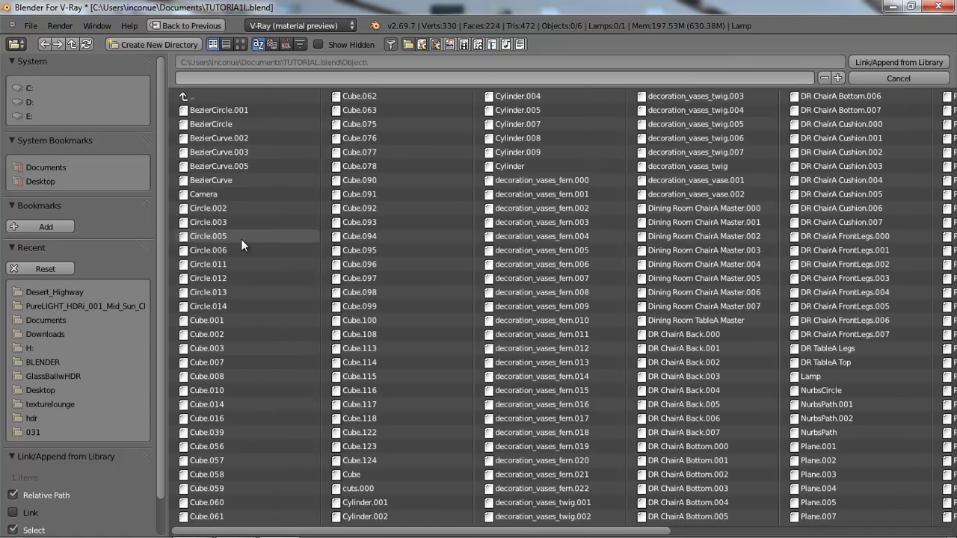
pyautogui.press('a')
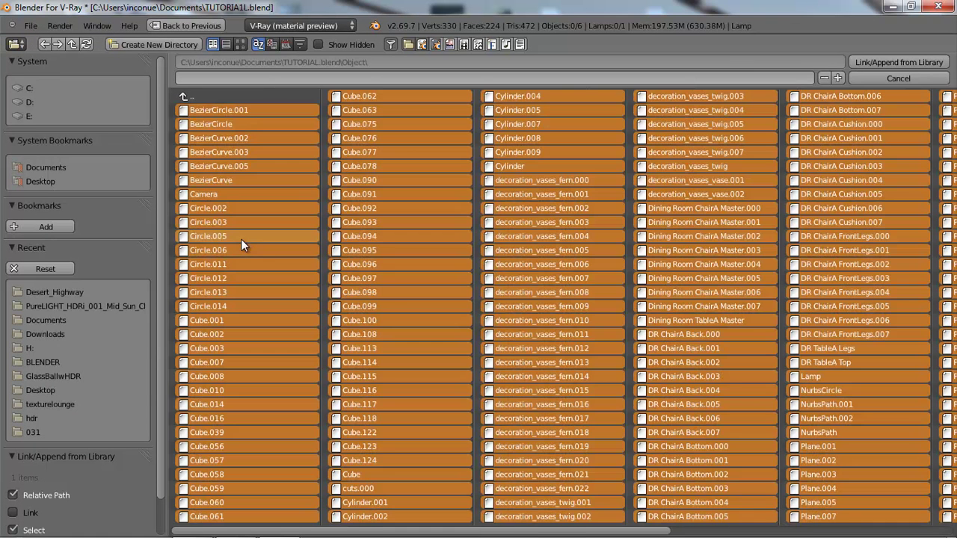
pyautogui.click(914, 61)
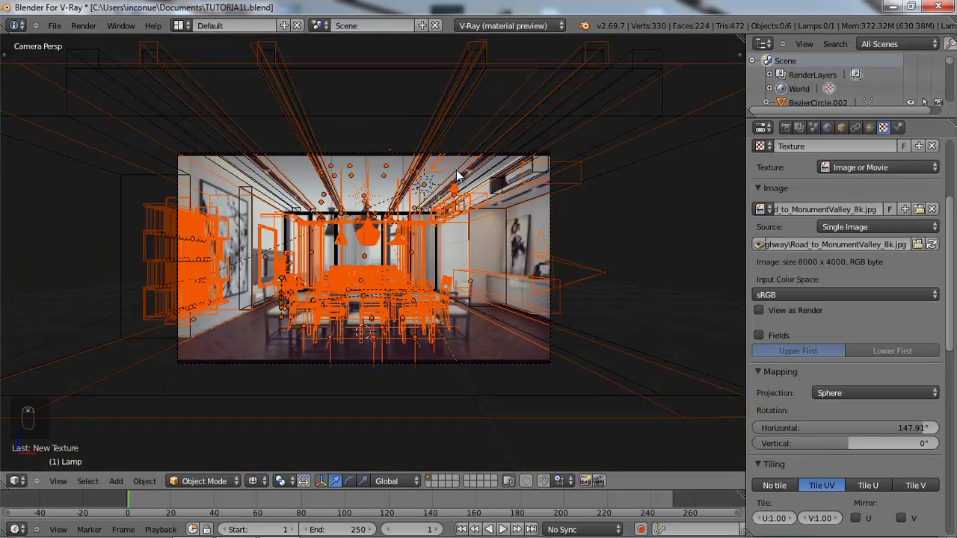
# - Move all the appended objects to layer 11 and display only that layer
pyautogui.moveTo(456, 169); pyautogui.dragTo(412, 203, button='middle')
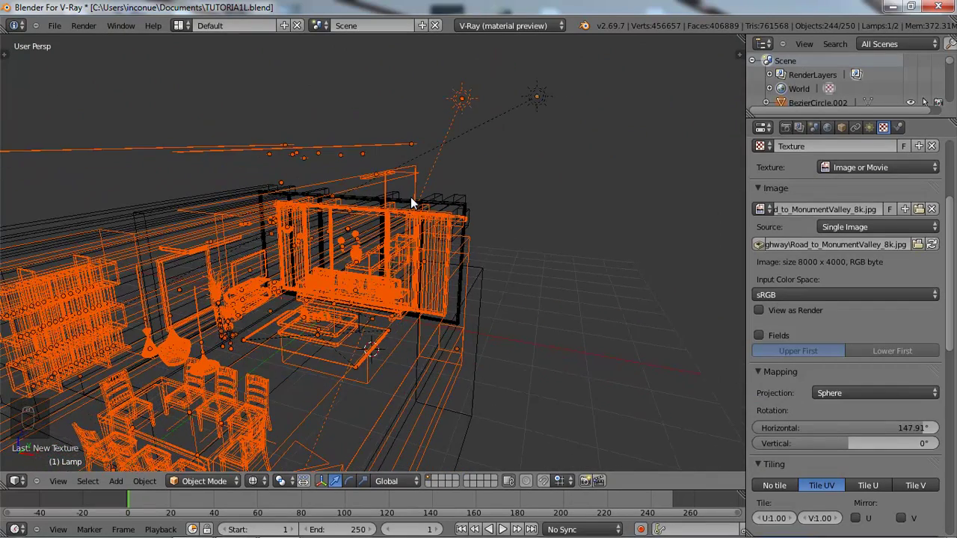
pyautogui.press(';')
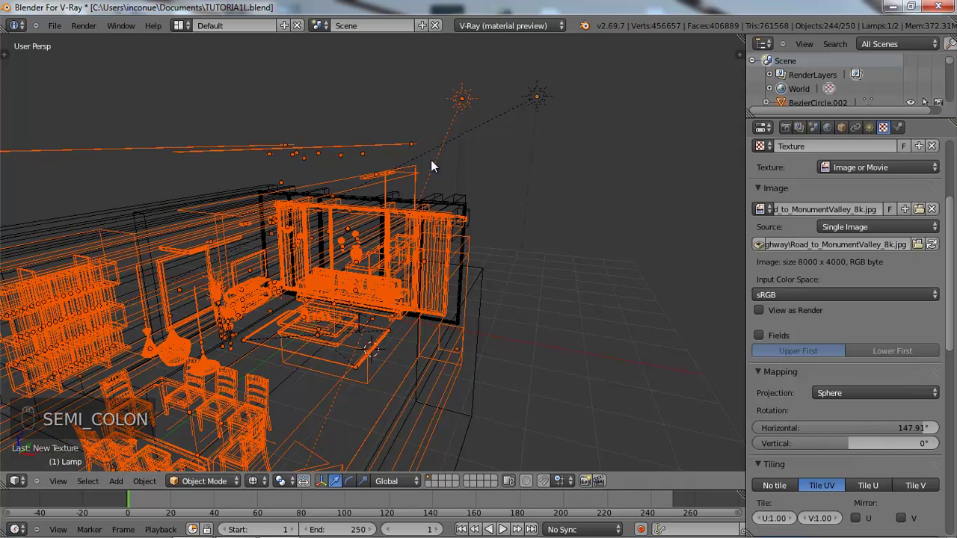
pyautogui.press(';')
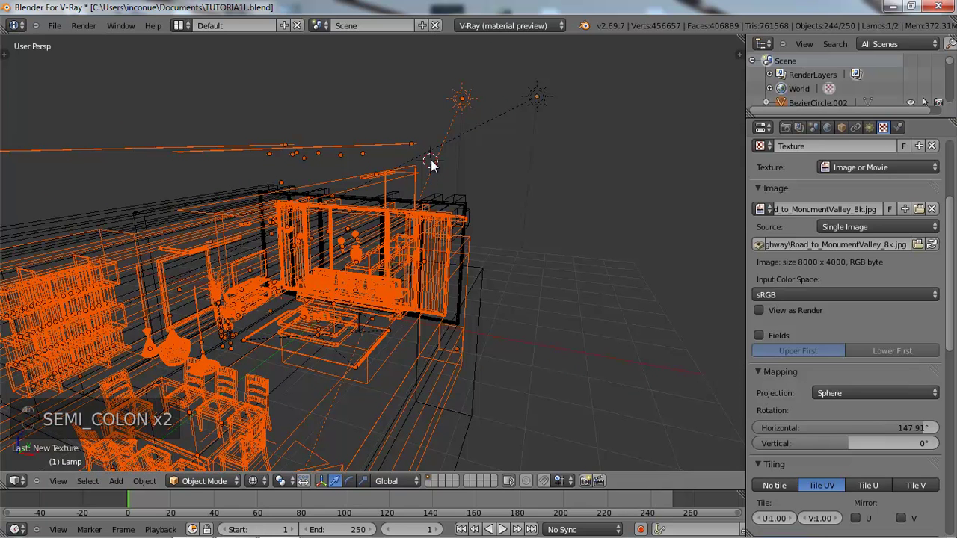
pyautogui.press('m')
pyautogui.press('m')
pyautogui.press('m')
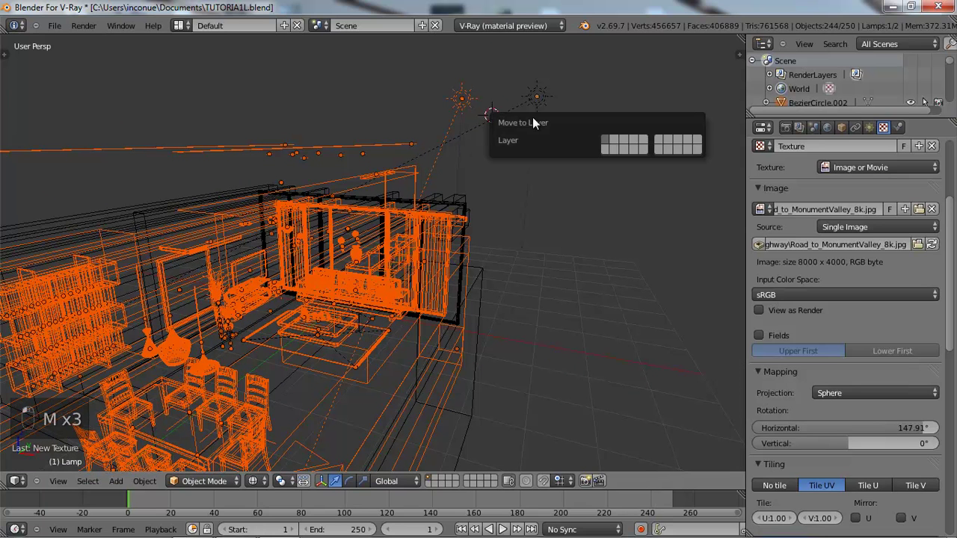
pyautogui.click(605, 147)
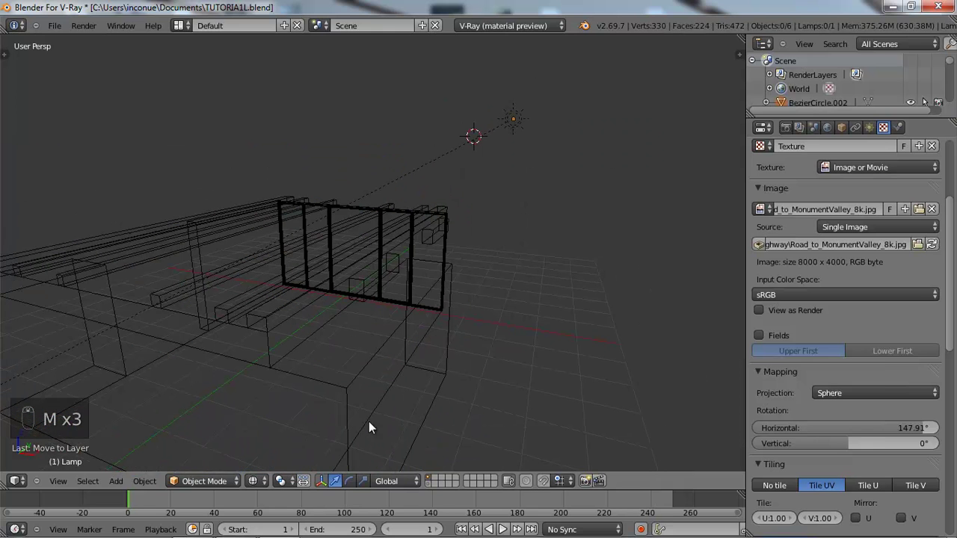
pyautogui.click(427, 479)
# - In the top view, delete the three duplicate room-shell objects from the appended set, keeping the furniture
pyautogui.scroll(-3, 337, 316)
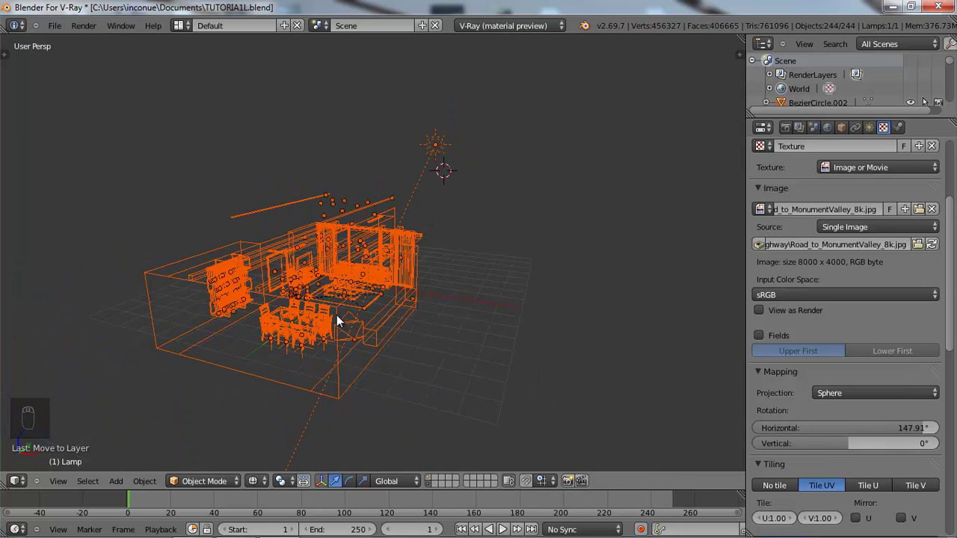
pyautogui.press('KP_7')
pyautogui.scroll(2, 336, 314)
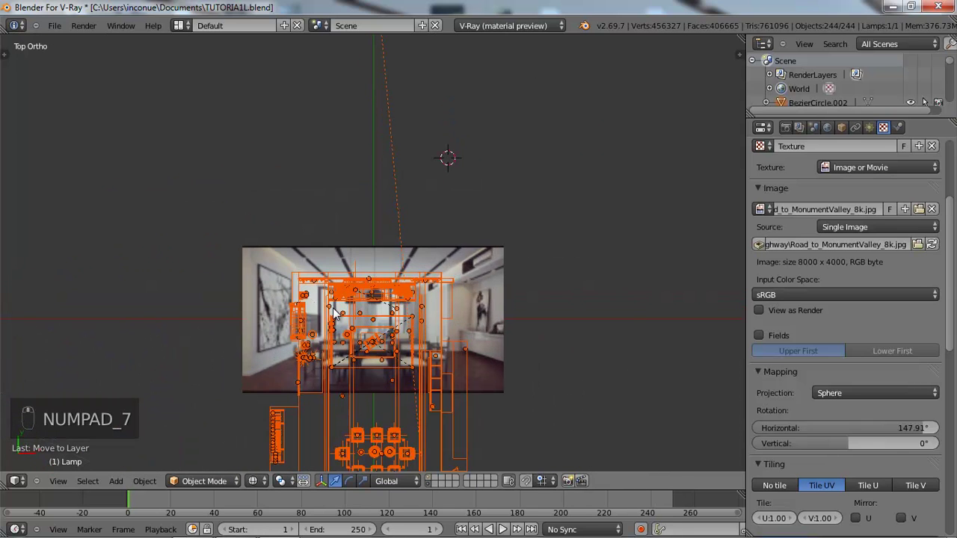
pyautogui.keyDown('shift'); pyautogui.moveTo(421, 401); pyautogui.dragTo(337, 230, button='middle'); pyautogui.keyUp('shift')
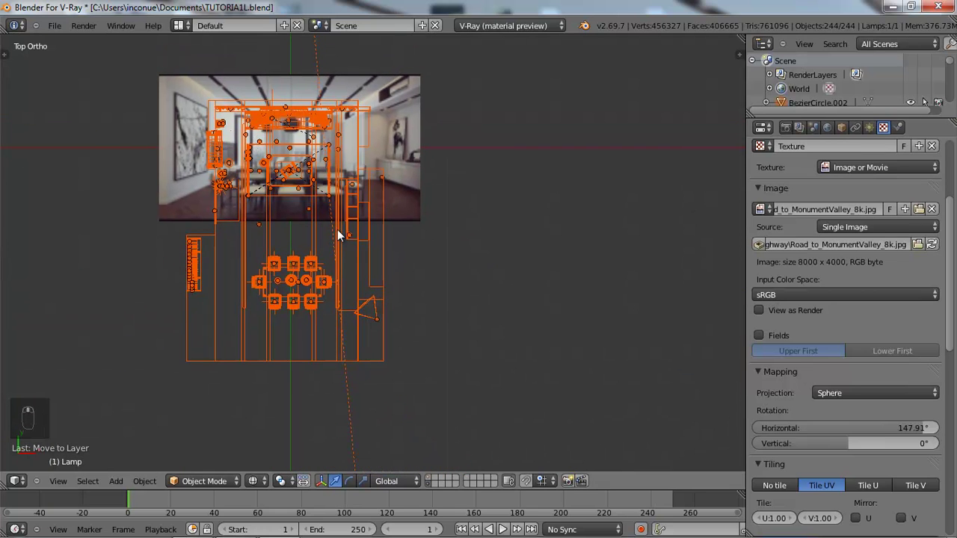
pyautogui.press('b')
pyautogui.press('a')
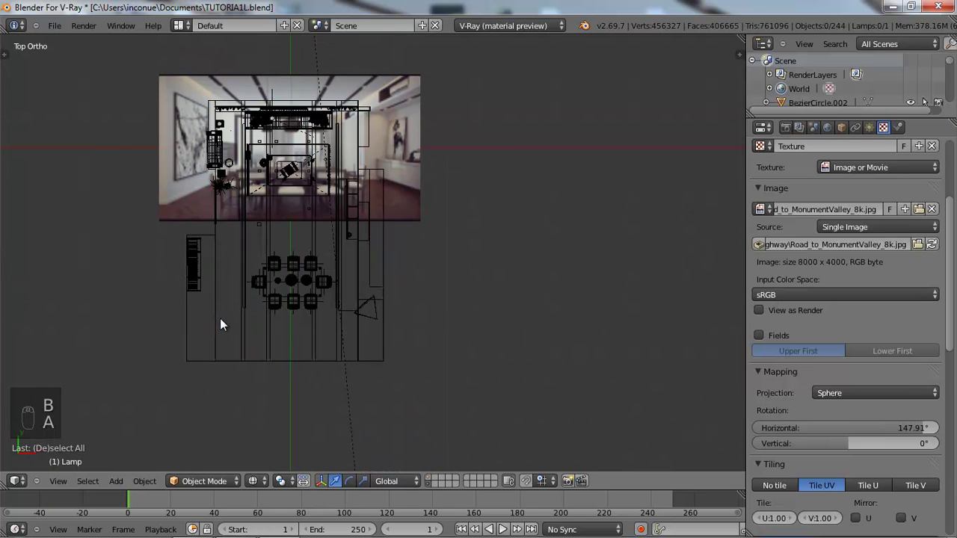
pyautogui.press('b')
pyautogui.moveTo(214, 289); pyautogui.dragTo(260, 395)
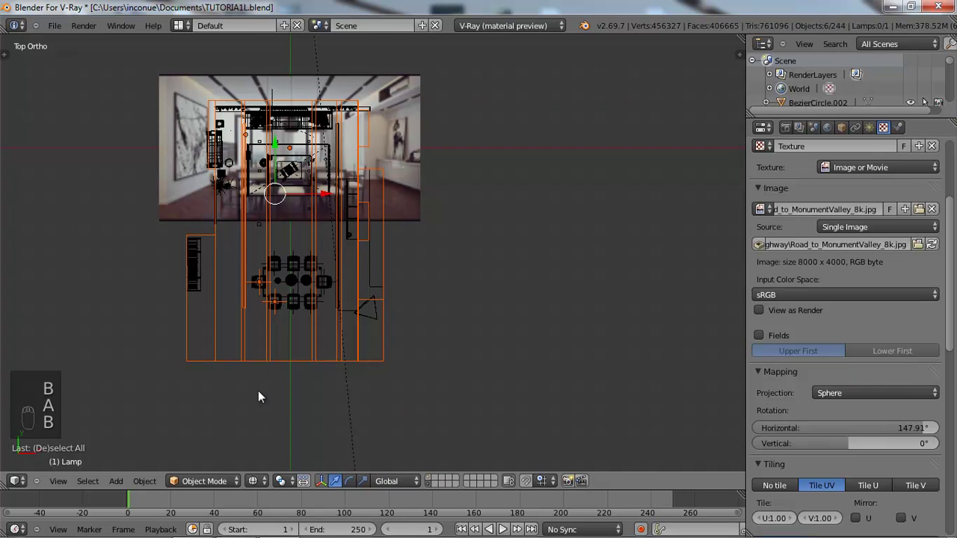
pyautogui.press('a')
pyautogui.press('b')
pyautogui.moveTo(214, 347); pyautogui.dragTo(247, 379)
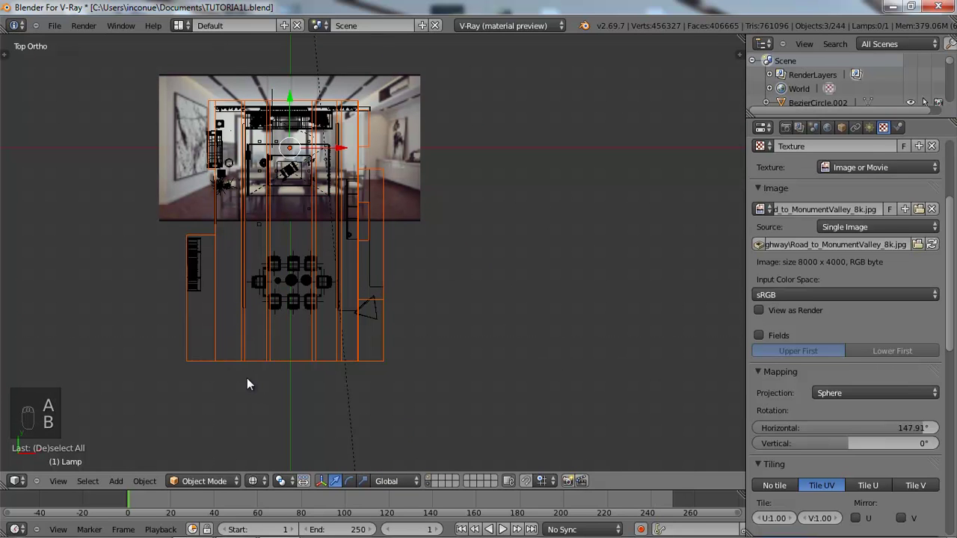
pyautogui.press('x')
pyautogui.click(247, 378)
# - Move the complete dining set, including the table, all eight chairs and the pendant lamps above it, to layer 2
pyautogui.scroll(2, 237, 305)
pyautogui.press('b')
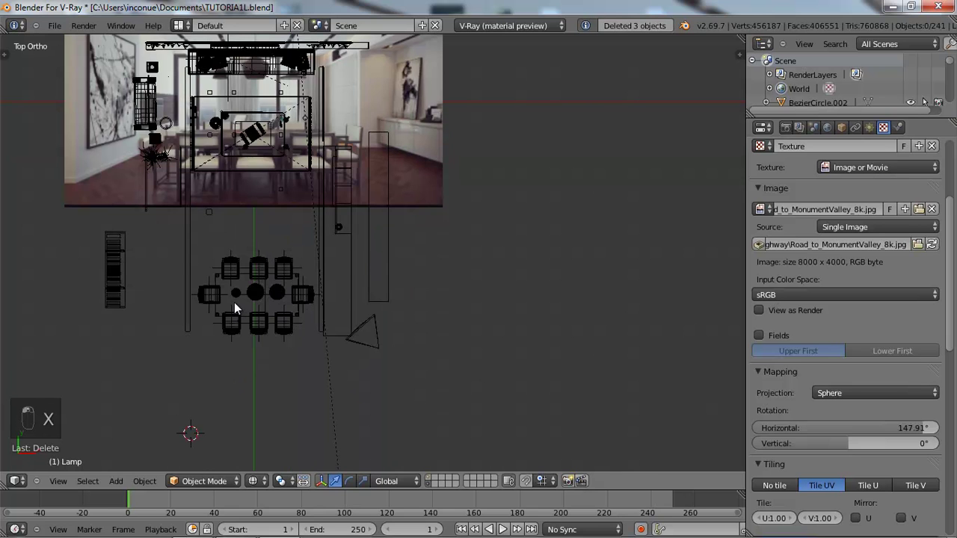
pyautogui.moveTo(203, 242); pyautogui.dragTo(305, 362)
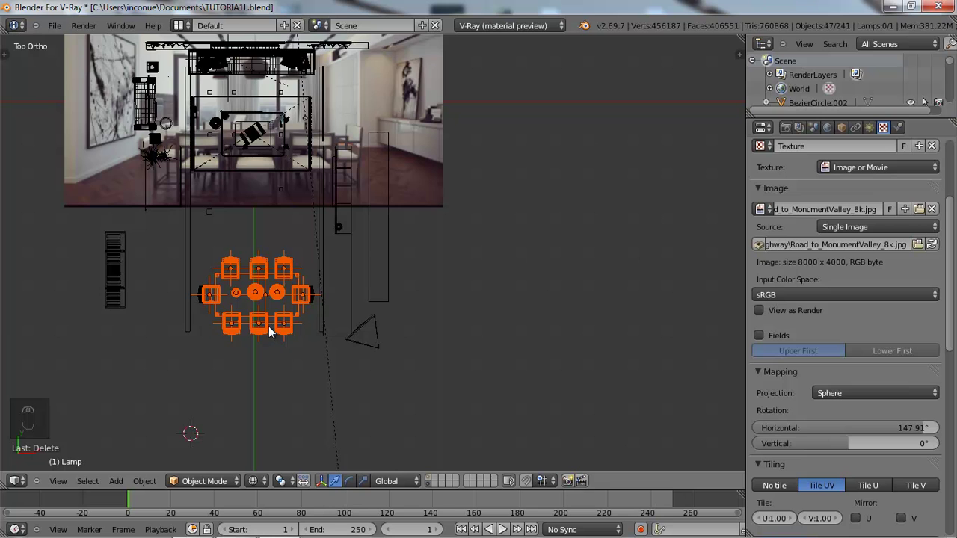
pyautogui.scroll(2, 275, 305)
pyautogui.moveTo(289, 284); pyautogui.dragTo(274, 326)
pyautogui.press('b')
pyautogui.moveTo(117, 290); pyautogui.dragTo(142, 341)
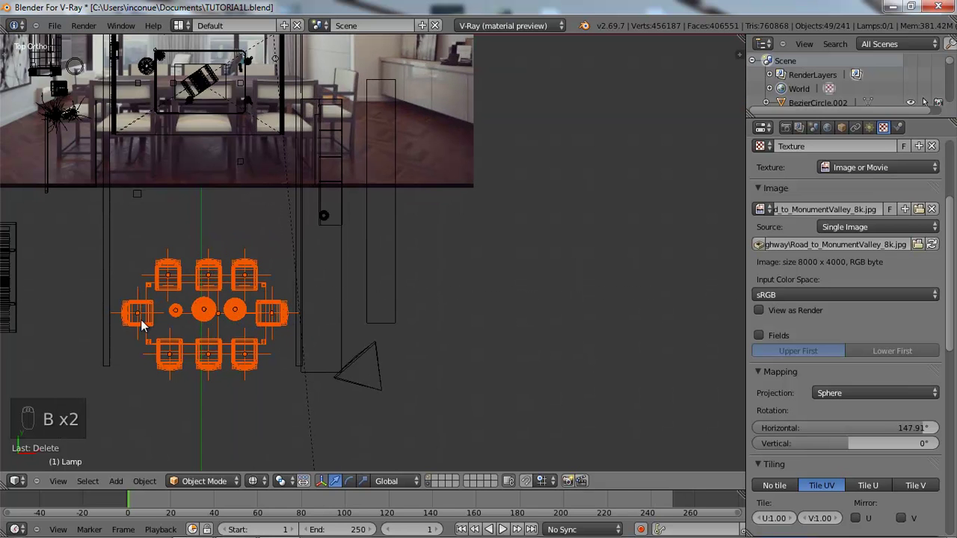
pyautogui.scroll(1, 141, 322)
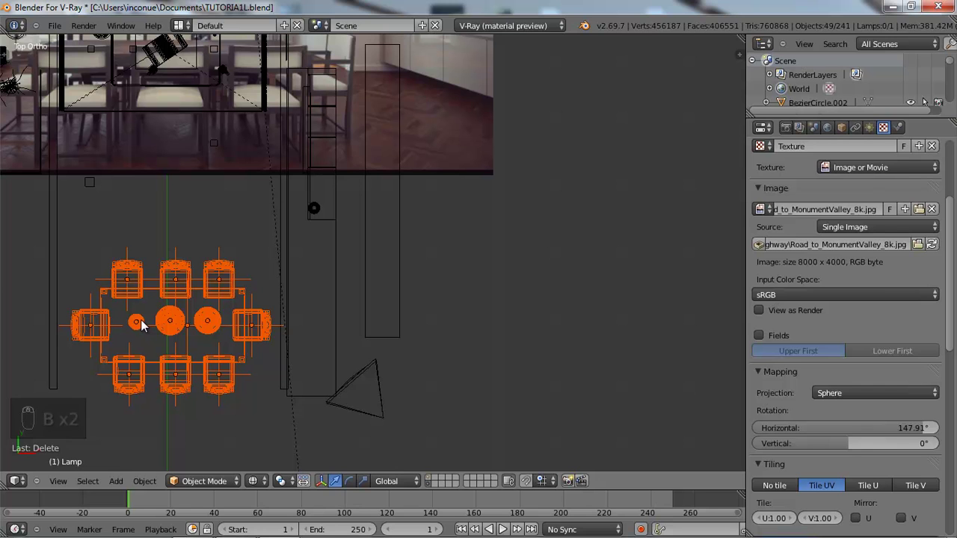
pyautogui.press('m')
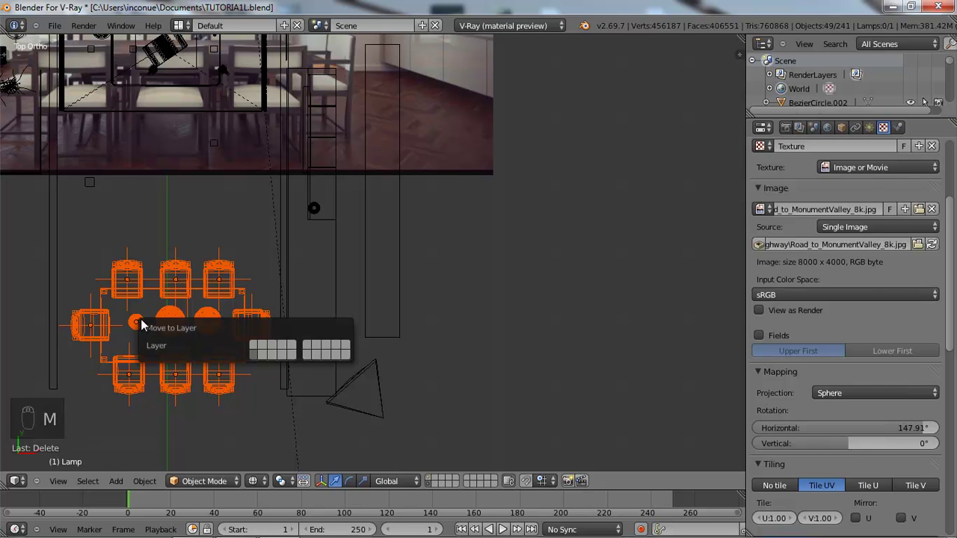
pyautogui.click(263, 349)
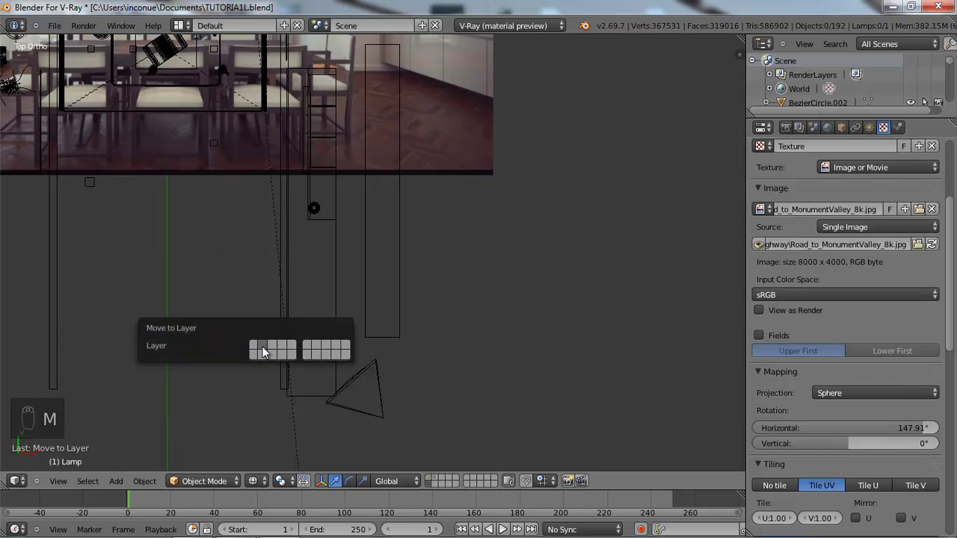
# - Display layers 1 and 2 together to bring the dining set into the original room
pyautogui.click(439, 481)
pyautogui.keyDown('shift'); pyautogui.click(427, 477); pyautogui.keyUp('shift')
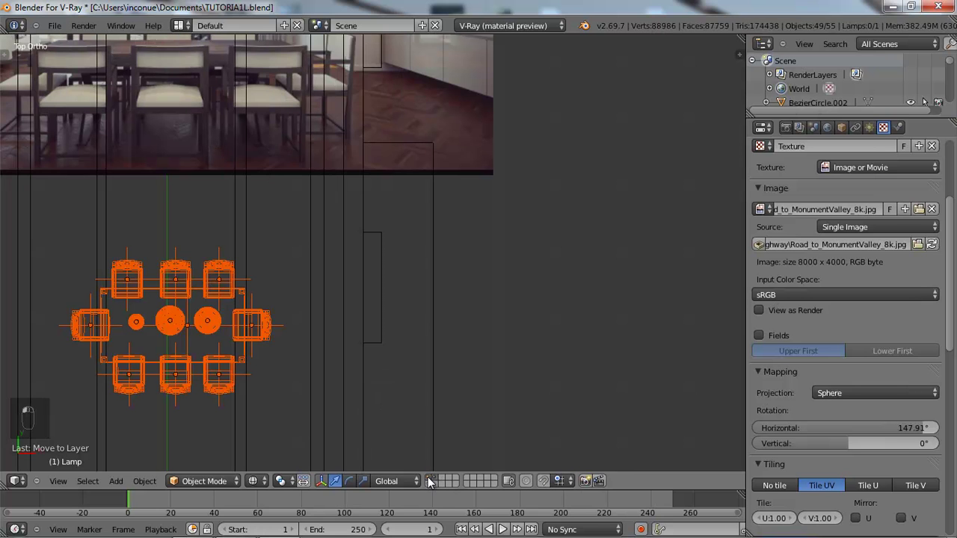
pyautogui.scroll(-2, 227, 368)
pyautogui.keyDown('shift'); pyautogui.moveTo(231, 361); pyautogui.dragTo(239, 300, button='middle'); pyautogui.keyUp('shift')
pyautogui.scroll(2, 256, 262)
pyautogui.keyDown('shift'); pyautogui.scroll(-3, 262, 273); pyautogui.keyUp('shift')
pyautogui.scroll(-3, 263, 275)
pyautogui.keyDown('shift'); pyautogui.moveTo(257, 229); pyautogui.dragTo(256, 277, button='middle'); pyautogui.keyUp('shift')
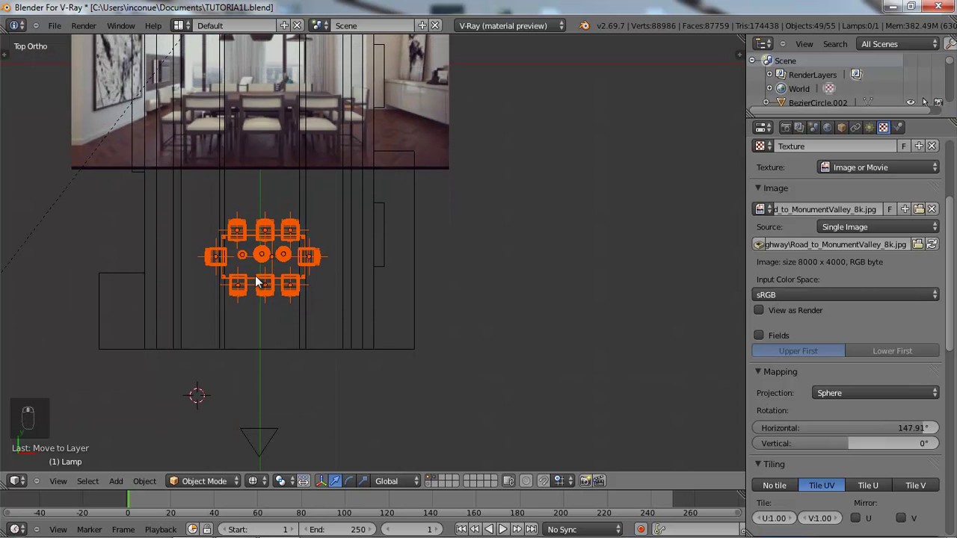
# - From the camera view, scale the whole dining set with its pendant lamps up by about 1.26 to match the reference photo
pyautogui.press('KP_0')
pyautogui.scroll(4, 320, 297)
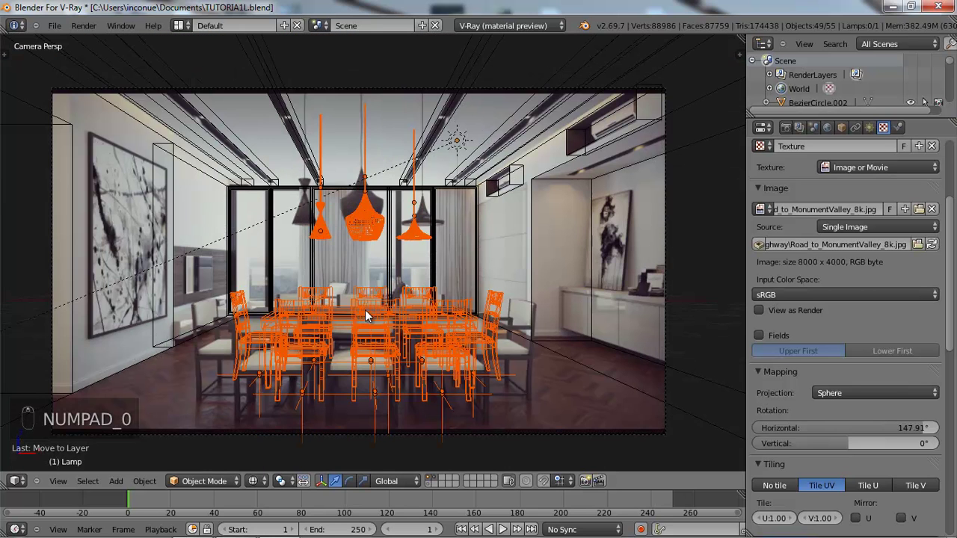
pyautogui.keyDown('shift'); pyautogui.moveTo(365, 309); pyautogui.dragTo(301, 280, button='middle'); pyautogui.keyUp('shift')
pyautogui.press('z')
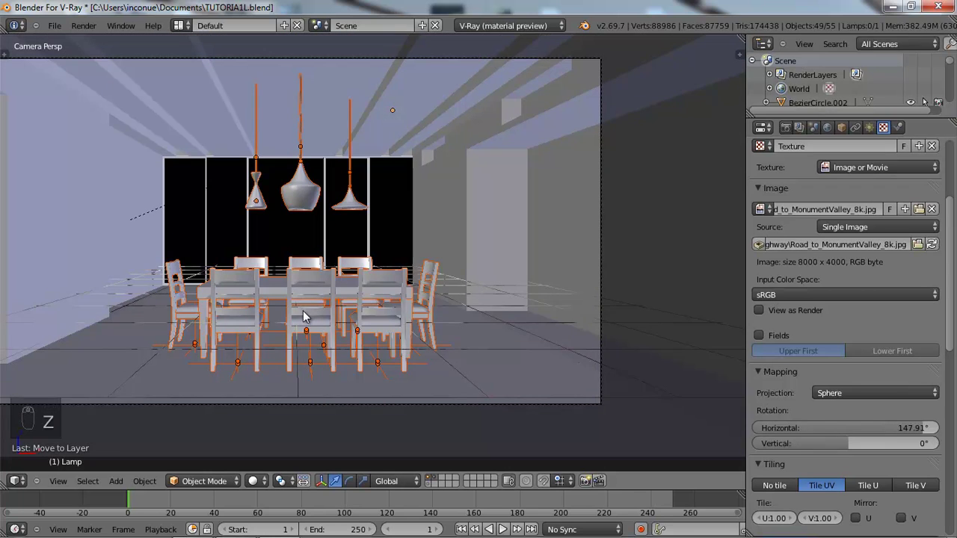
pyautogui.press('z')
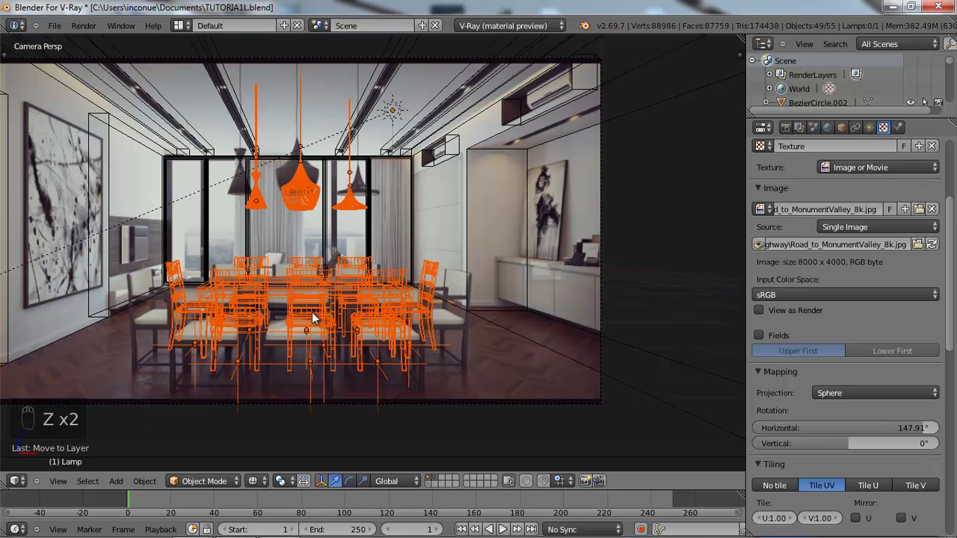
pyautogui.press('s')
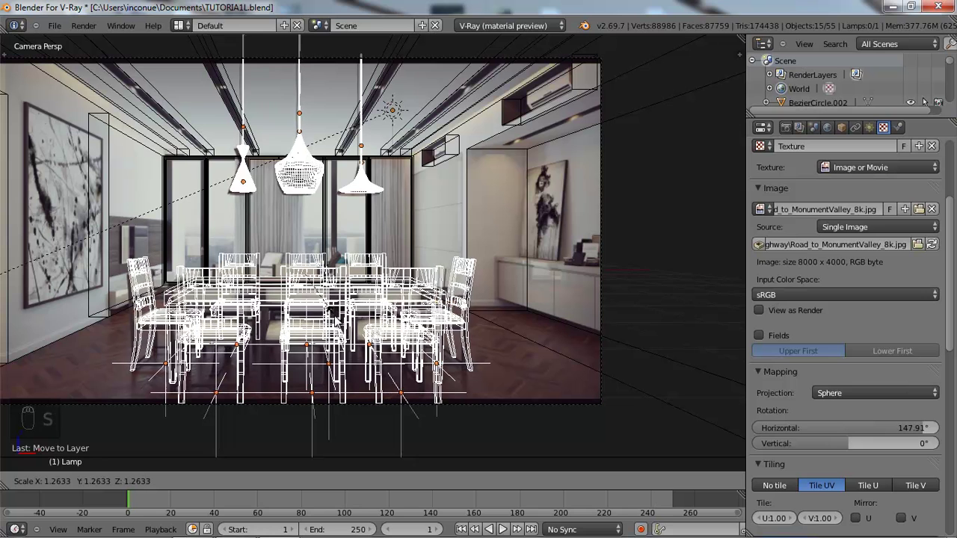
pyautogui.click(335, 321)
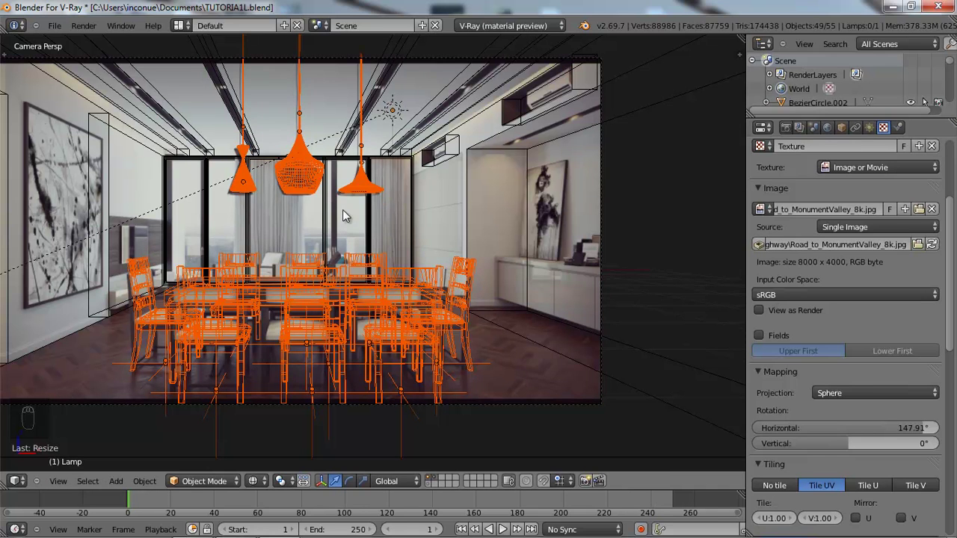
# - Nudge the dining set and pendant lamps slightly to line up with the reference photo, and save the file
pyautogui.press('g')
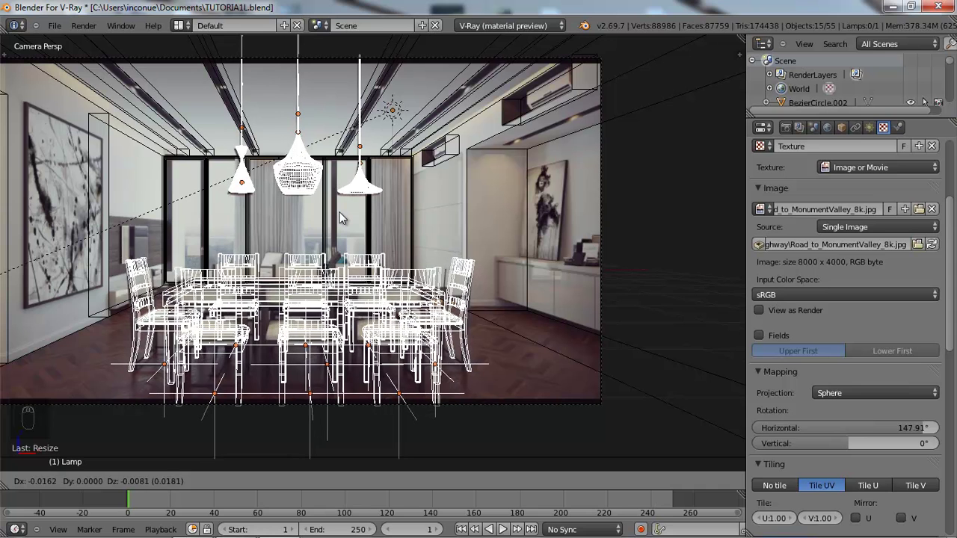
pyautogui.click(340, 211)
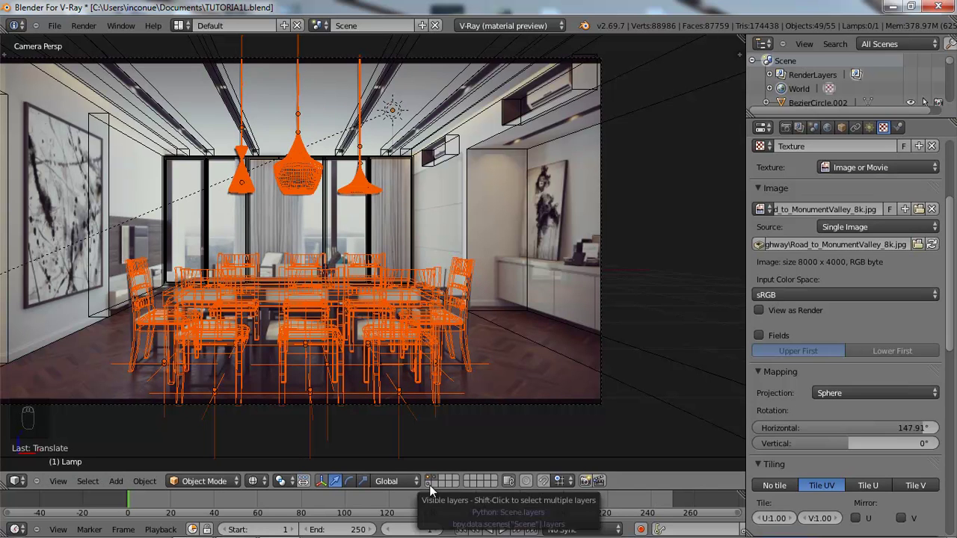
pyautogui.click(56, 30)
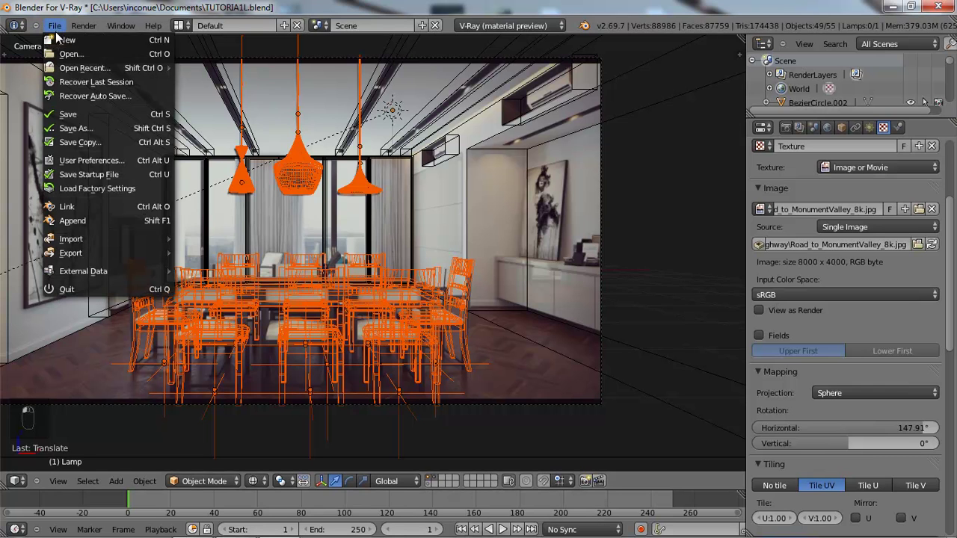
pyautogui.click(75, 117)
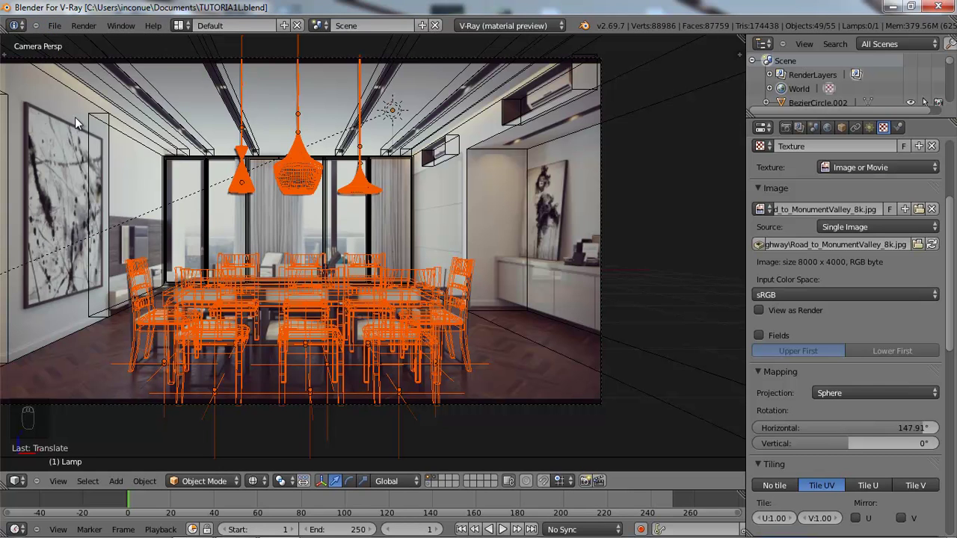
# - Display only layer 11 and delete the appended window frame around the curtains
pyautogui.click(429, 484)
pyautogui.scroll(1, 299, 285)
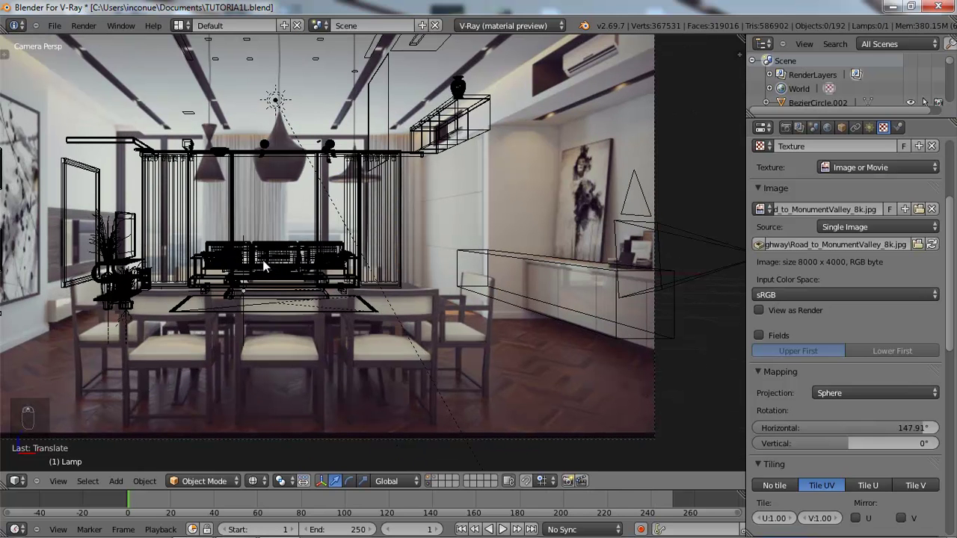
pyautogui.rightClick(173, 209)
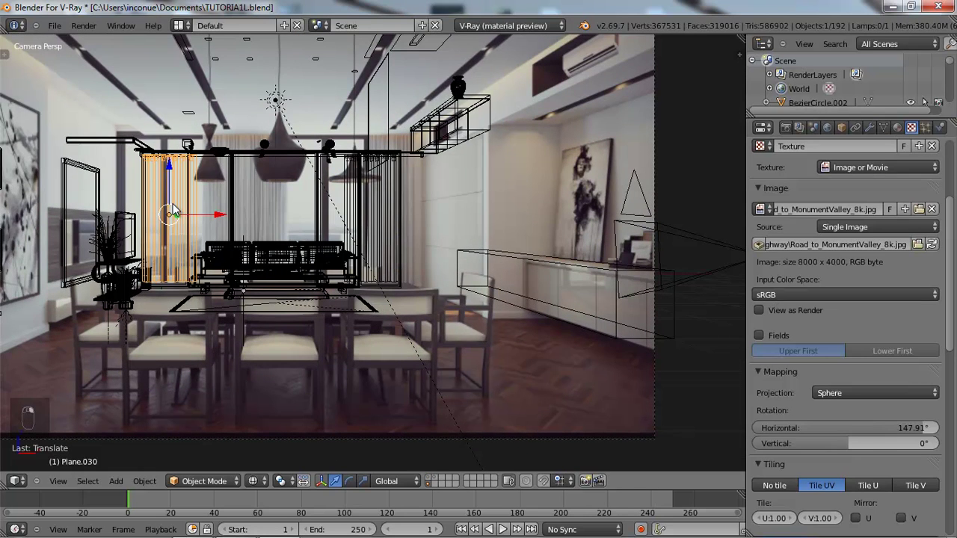
pyautogui.keyDown('shift'); pyautogui.rightClick(174, 152); pyautogui.keyUp('shift')
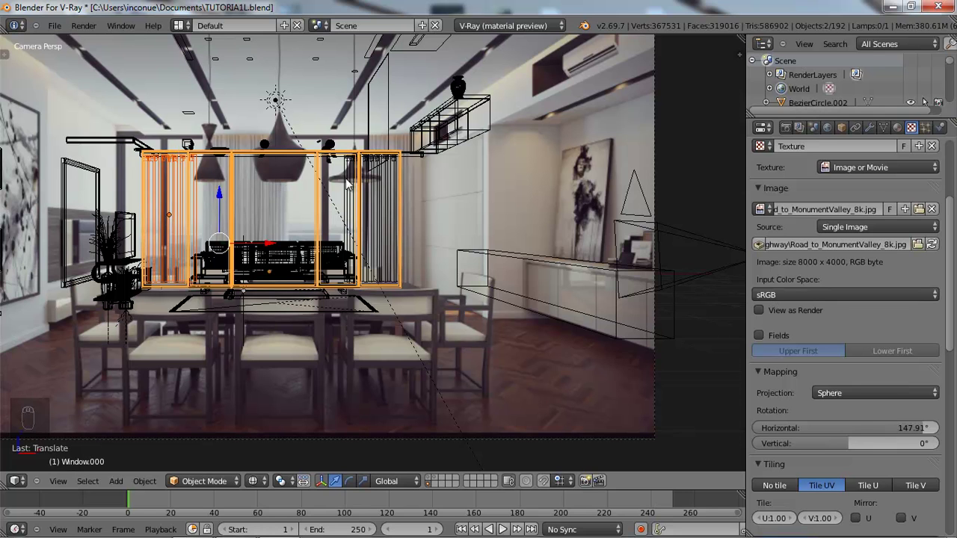
pyautogui.rightClick(320, 172)
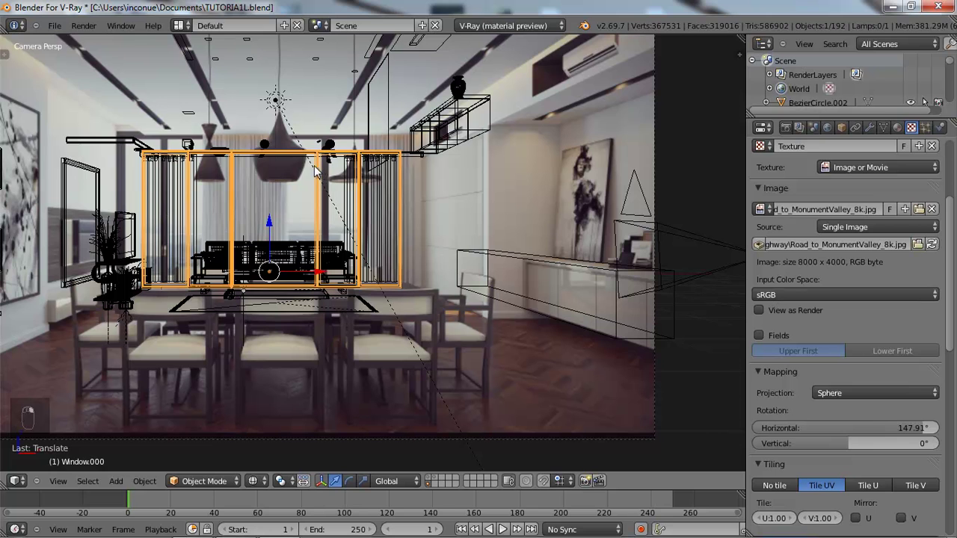
pyautogui.press('x')
pyautogui.click(303, 199)
# - Move the curtain rod and both curtain panels to layer 3
pyautogui.scroll(2, 170, 153)
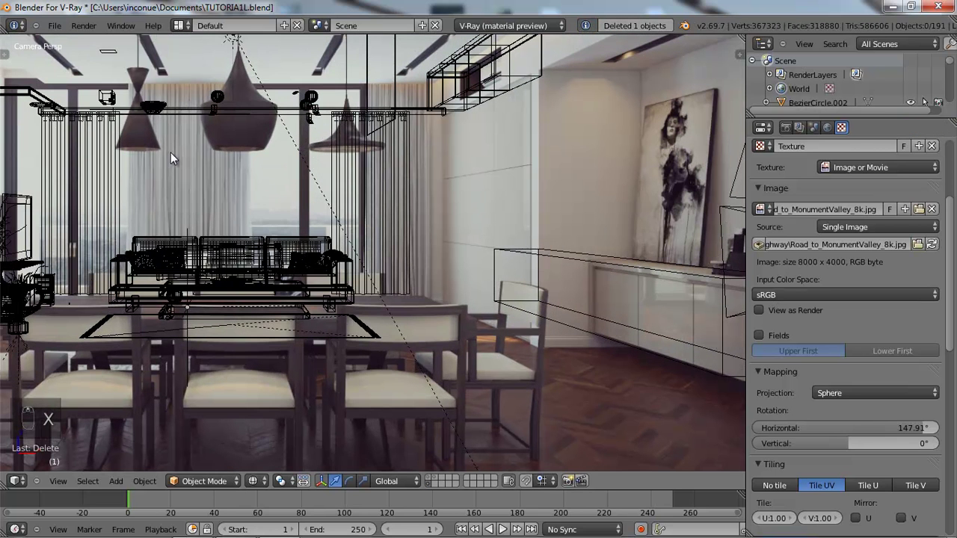
pyautogui.rightClick(123, 112)
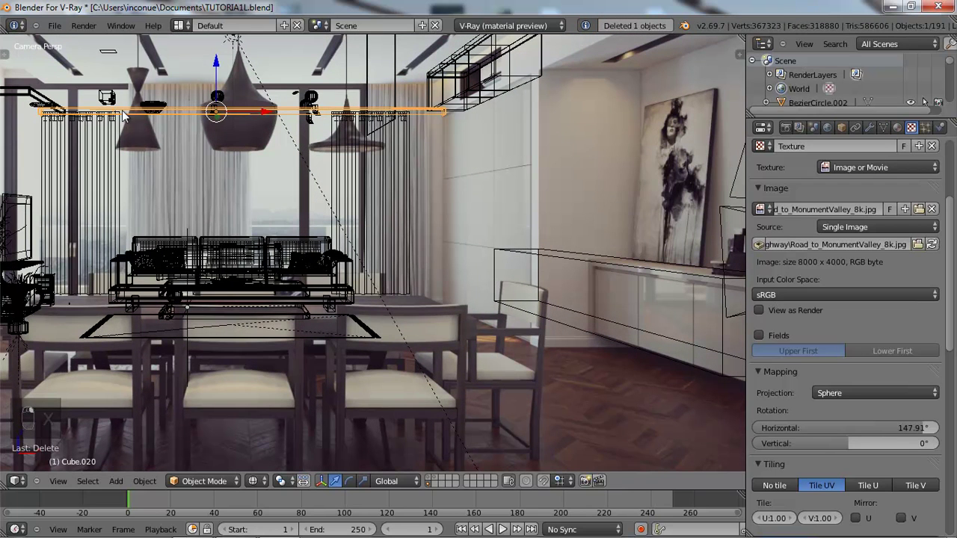
pyautogui.keyDown('shift'); pyautogui.rightClick(105, 166); pyautogui.keyUp('shift')
pyautogui.keyDown('shift'); pyautogui.rightClick(360, 182); pyautogui.keyUp('shift')
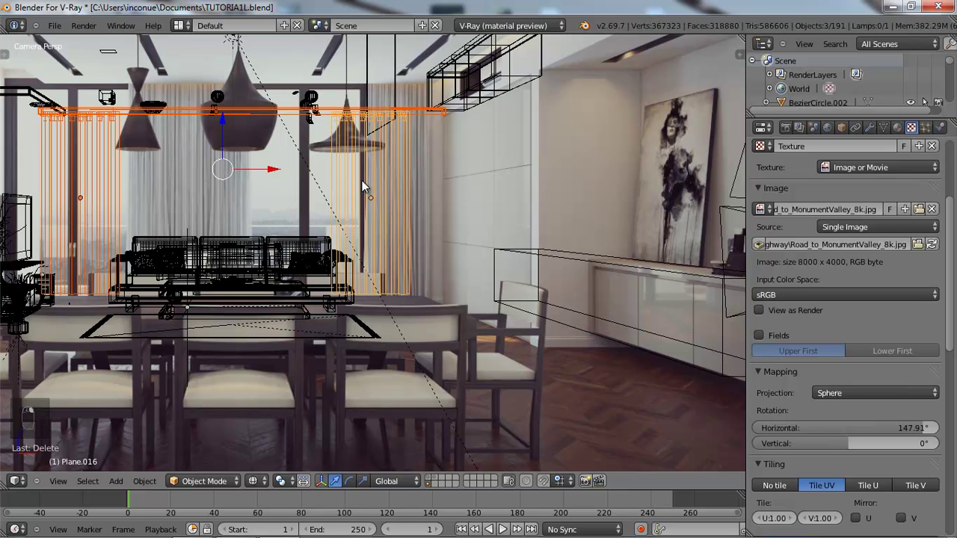
pyautogui.scroll(-2, 286, 173)
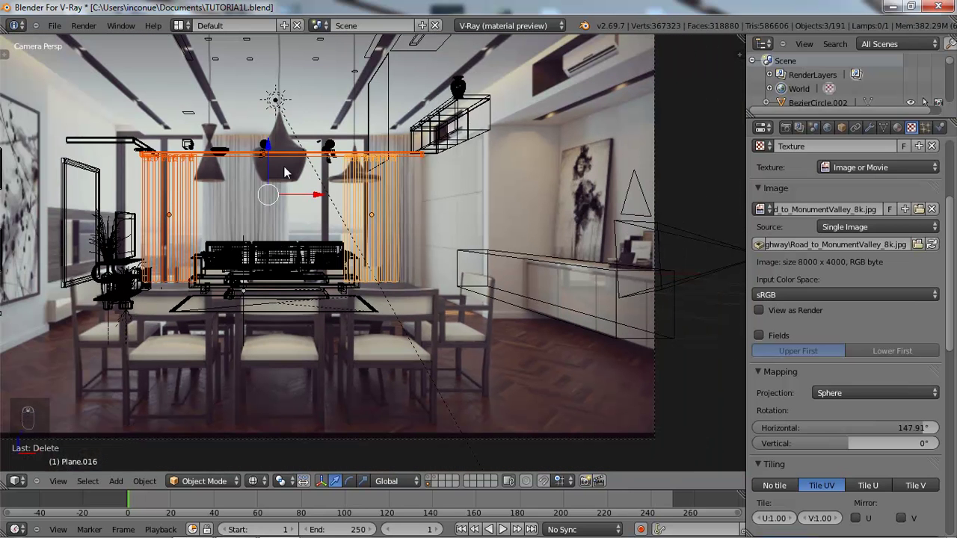
pyautogui.press('m')
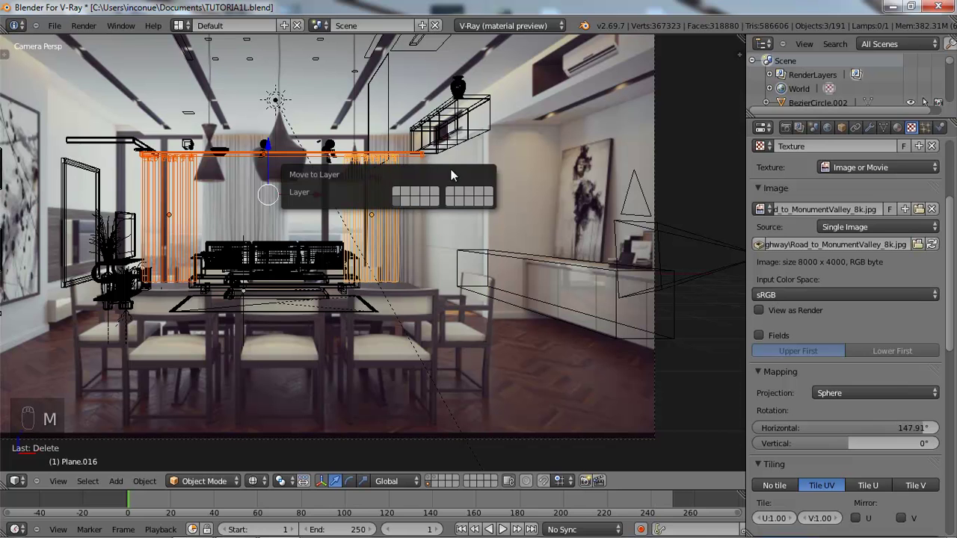
pyautogui.click(419, 193)
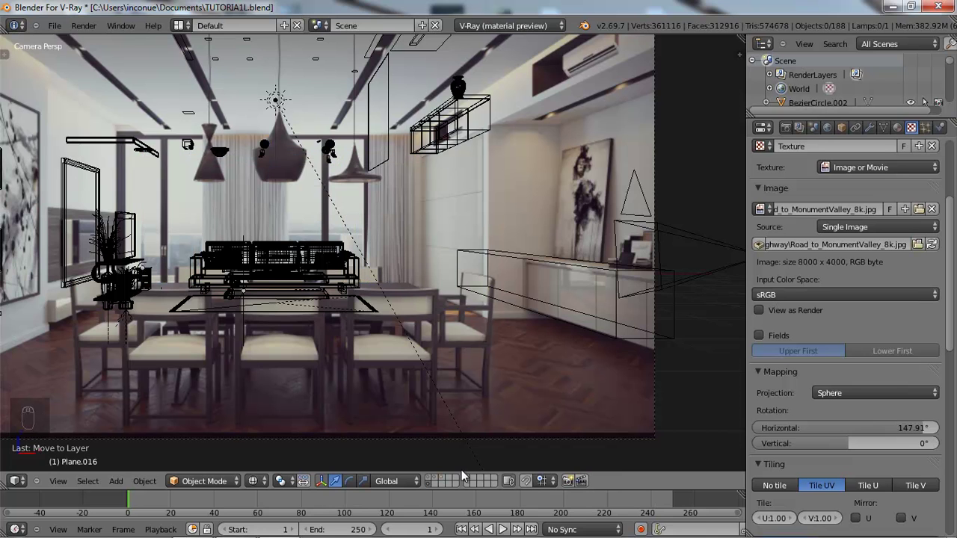
# - Display layers 1, 2 and 3 together to bring the curtains into the furnished room
pyautogui.click(439, 477)
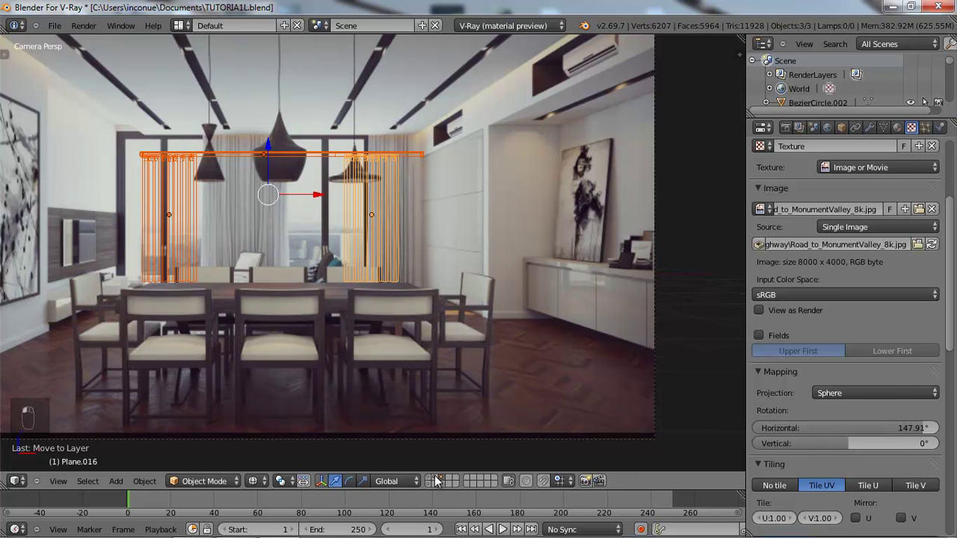
pyautogui.keyDown('shift'); pyautogui.click(431, 478); pyautogui.keyUp('shift')
pyautogui.keyDown('shift'); pyautogui.click(428, 481); pyautogui.keyUp('shift')
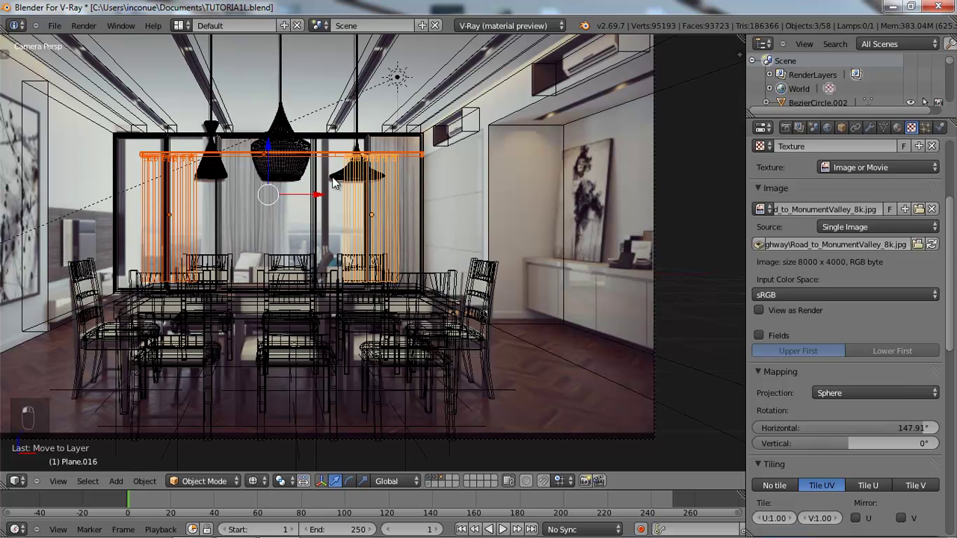
# - Raise the curtain set to the window's upper edge, scale it by about 1.11 and shift it sideways to span the window frame
pyautogui.moveTo(267, 147); pyautogui.dragTo(270, 135)
pyautogui.press('s')
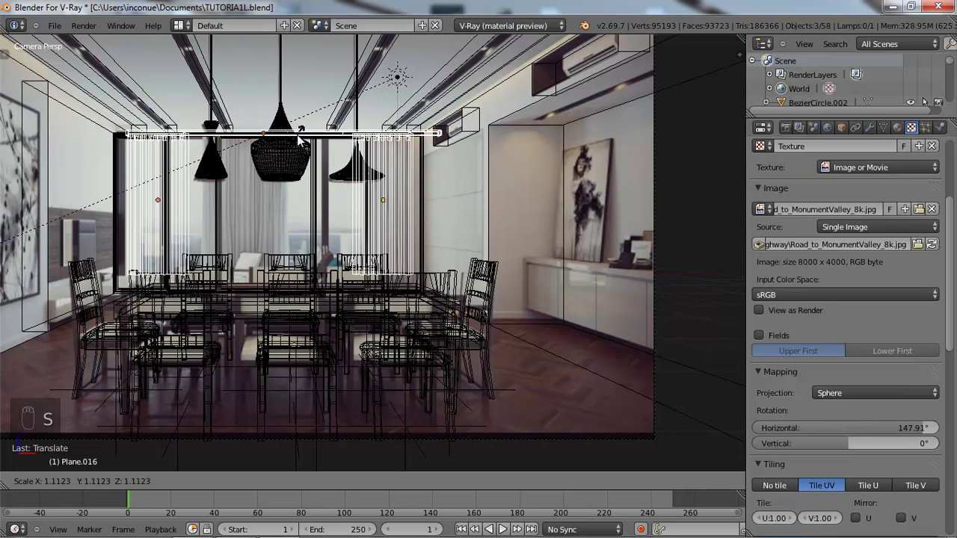
pyautogui.click(280, 142)
pyautogui.press('g')
pyautogui.press('x')
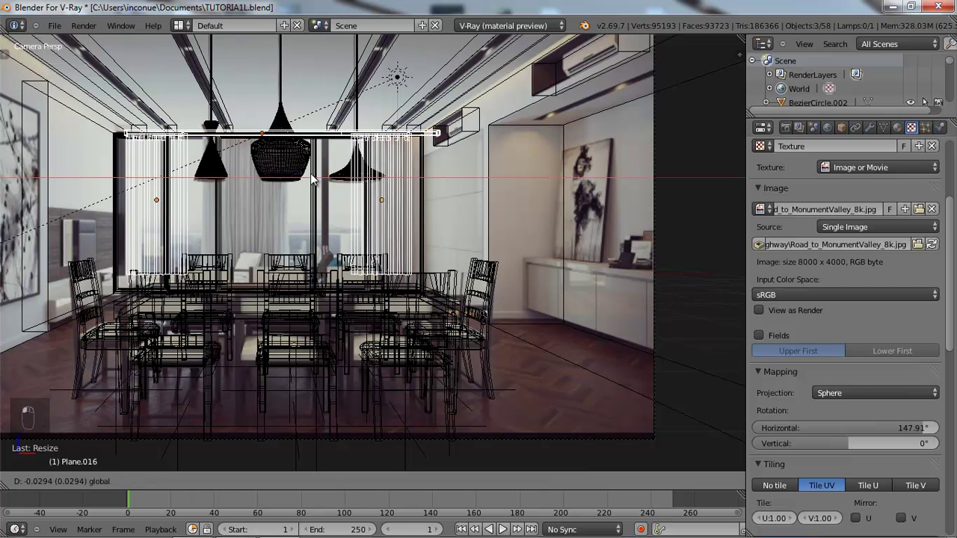
pyautogui.click(273, 142)
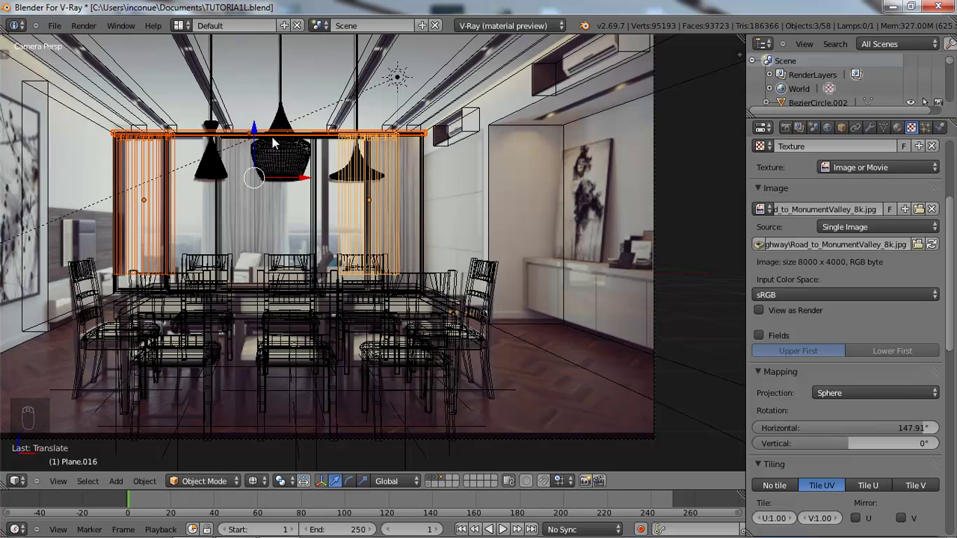
pyautogui.press('g')
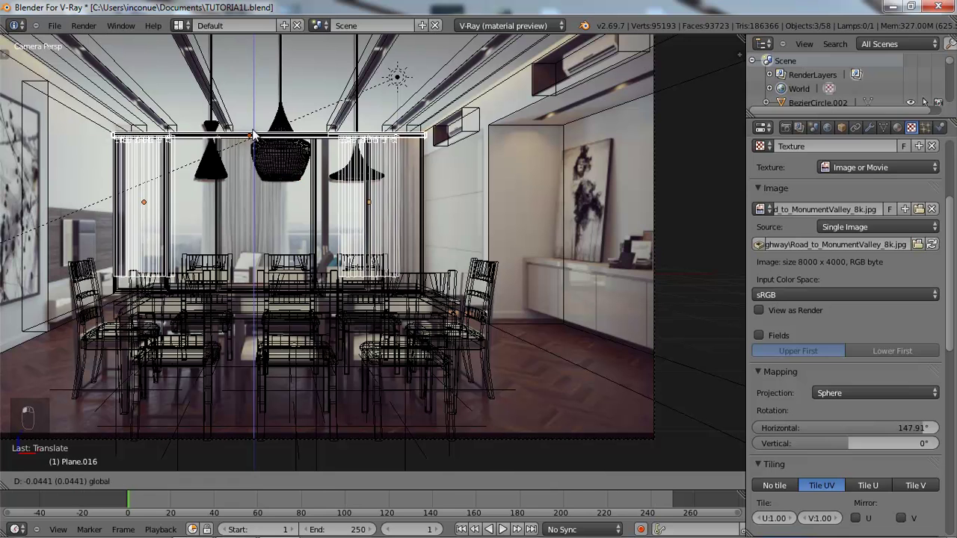
pyautogui.click(255, 135)
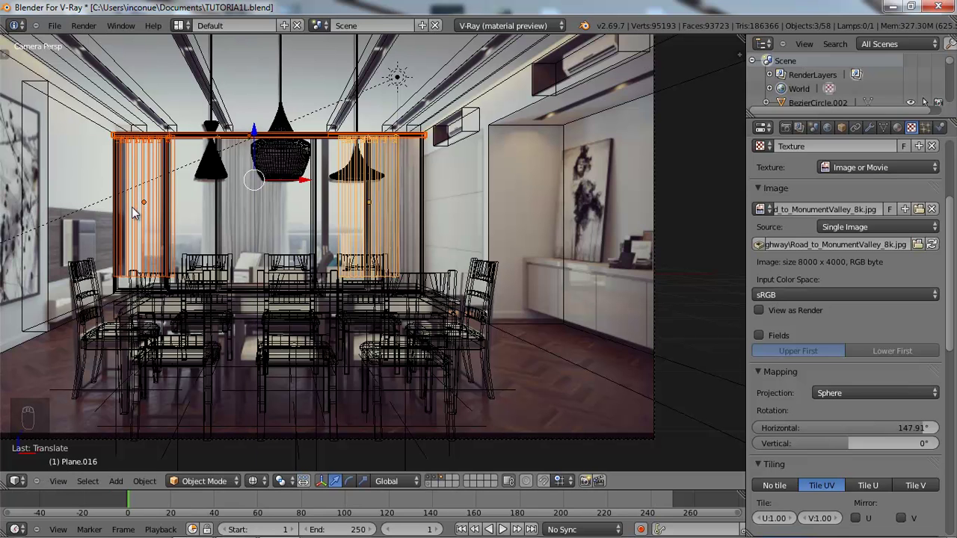
# - Lengthen the left curtain by moving its lowest vertices down to the bottom of the window
pyautogui.rightClick(135, 213)
pyautogui.press('Tab')
pyautogui.scroll(2, 137, 244)
pyautogui.scroll(-2, 137, 244)
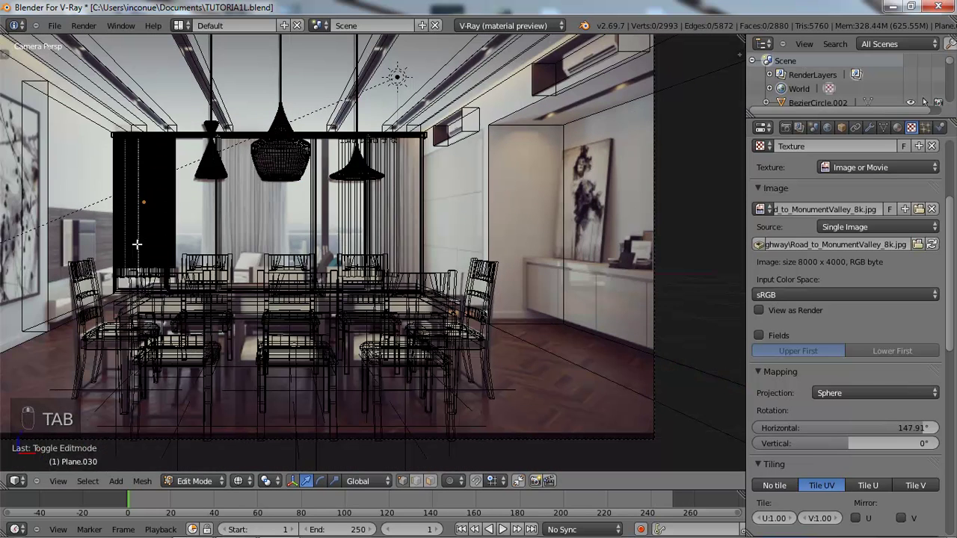
pyautogui.press('b')
pyautogui.press('b')
pyautogui.moveTo(109, 267); pyautogui.dragTo(193, 288)
pyautogui.moveTo(139, 228); pyautogui.dragTo(146, 240)
pyautogui.press('Tab')
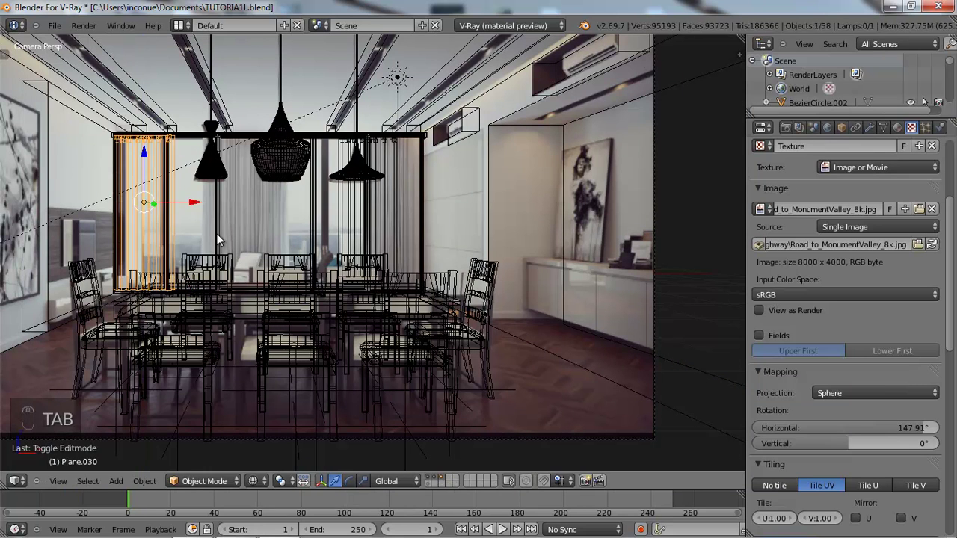
# - Lengthen the right curtain by moving its lowest vertices down to the bottom of the window
pyautogui.rightClick(373, 207)
pyautogui.rightClick(350, 211)
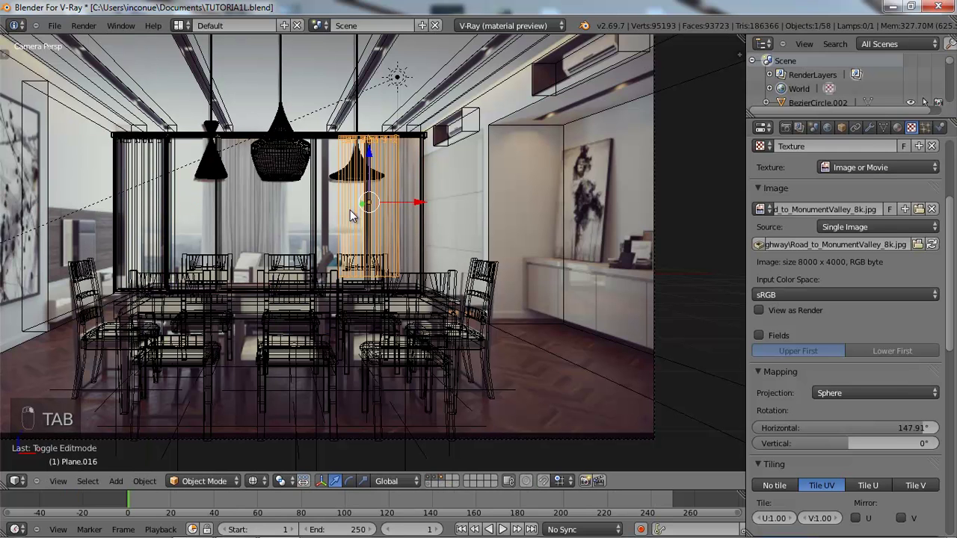
pyautogui.press('Tab')
pyautogui.press('b')
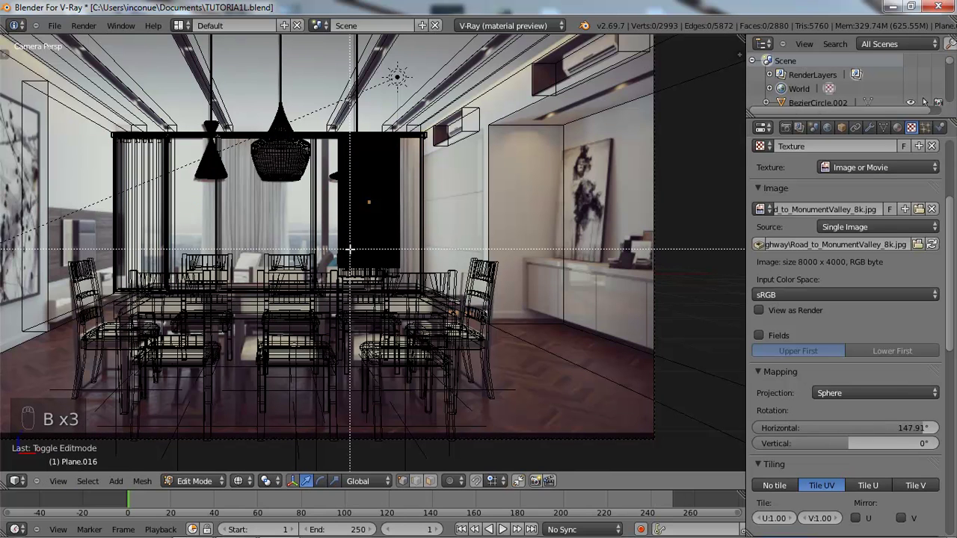
pyautogui.moveTo(327, 269); pyautogui.dragTo(416, 300)
pyautogui.moveTo(370, 241); pyautogui.dragTo(371, 254)
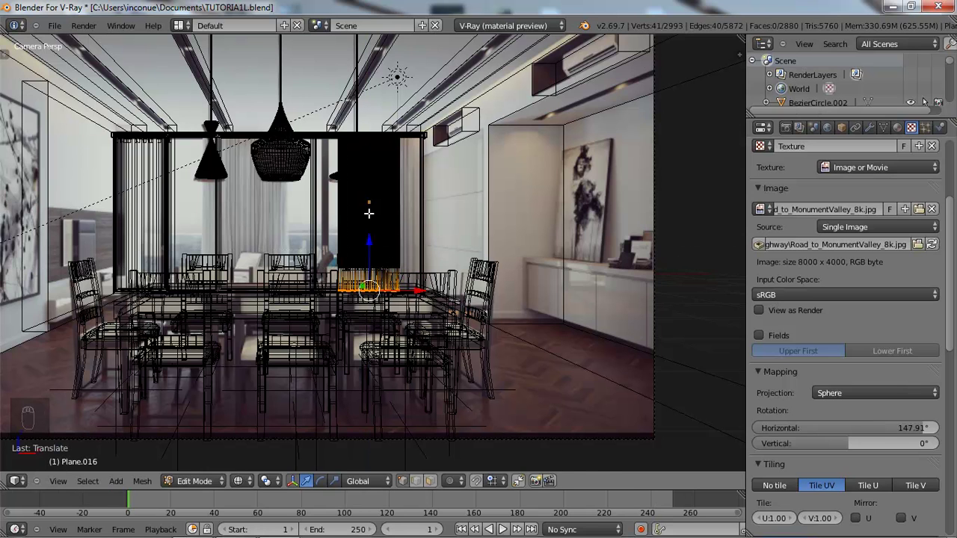
pyautogui.press('Tab')
# - Move the right curtain along X to the right edge of the window, and save the file
pyautogui.moveTo(415, 202); pyautogui.dragTo(438, 202)
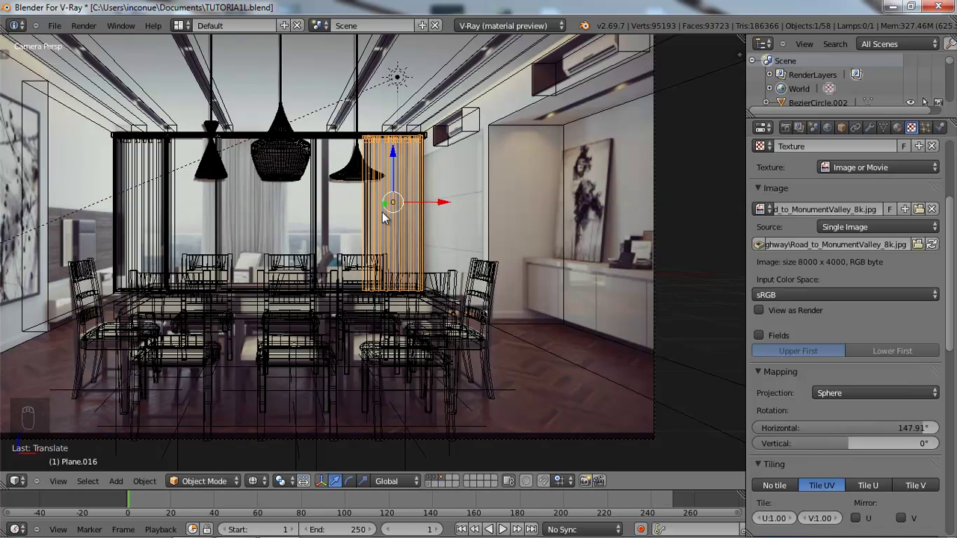
pyautogui.hotkey('ctrl', 's')
pyautogui.click(382, 215)
pyautogui.press('z')
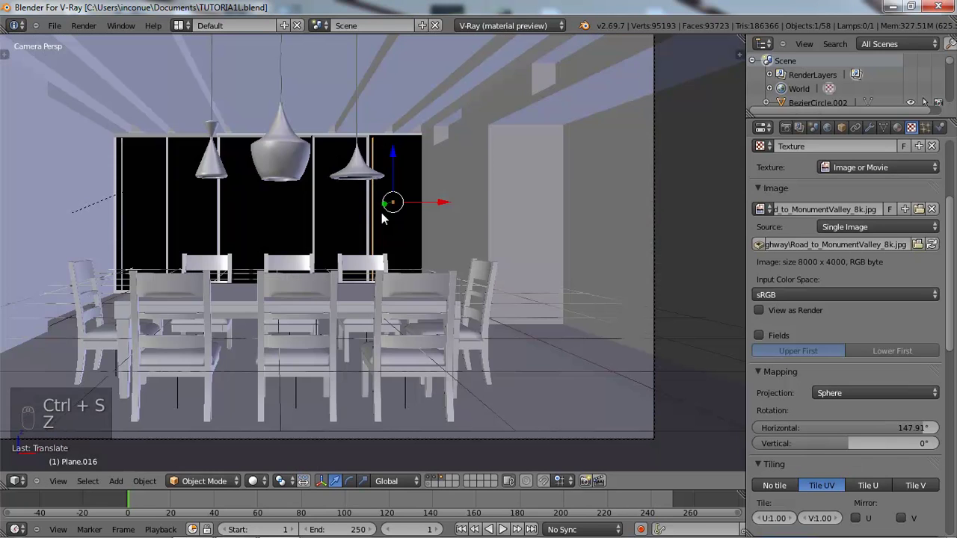
pyautogui.press('z')
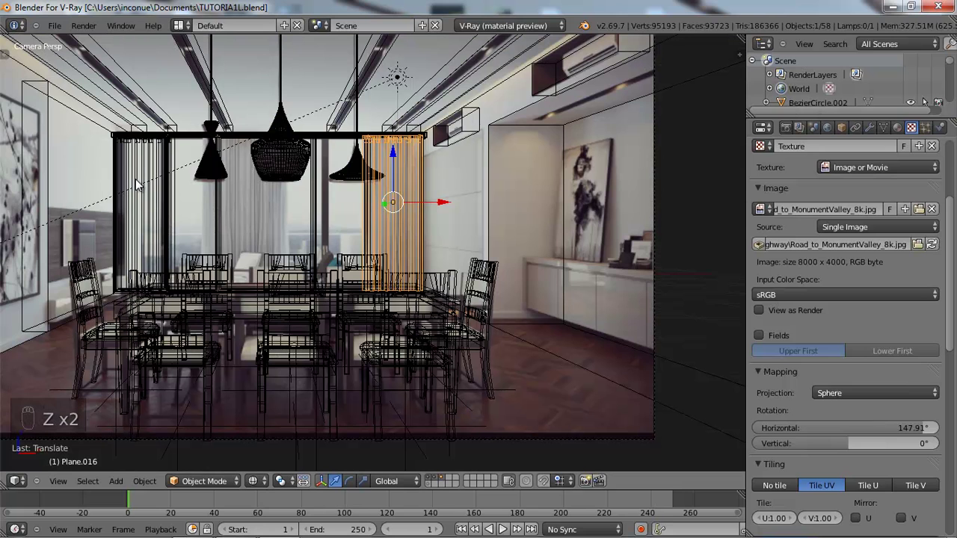
pyautogui.keyDown('shift'); pyautogui.rightClick(154, 160); pyautogui.keyUp('shift')
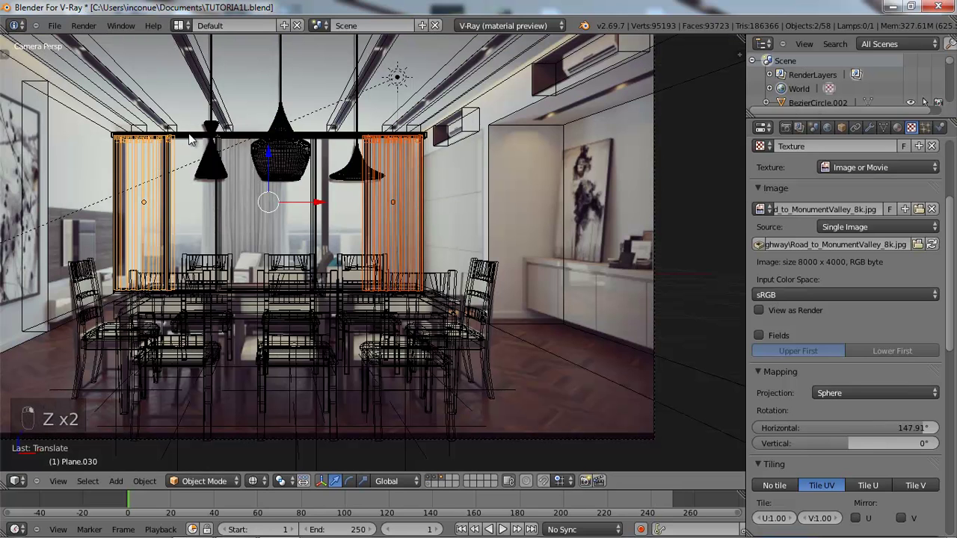
pyautogui.keyDown('shift'); pyautogui.rightClick(188, 133); pyautogui.keyUp('shift')
pyautogui.keyDown('shift'); pyautogui.rightClick(190, 134); pyautogui.keyUp('shift')
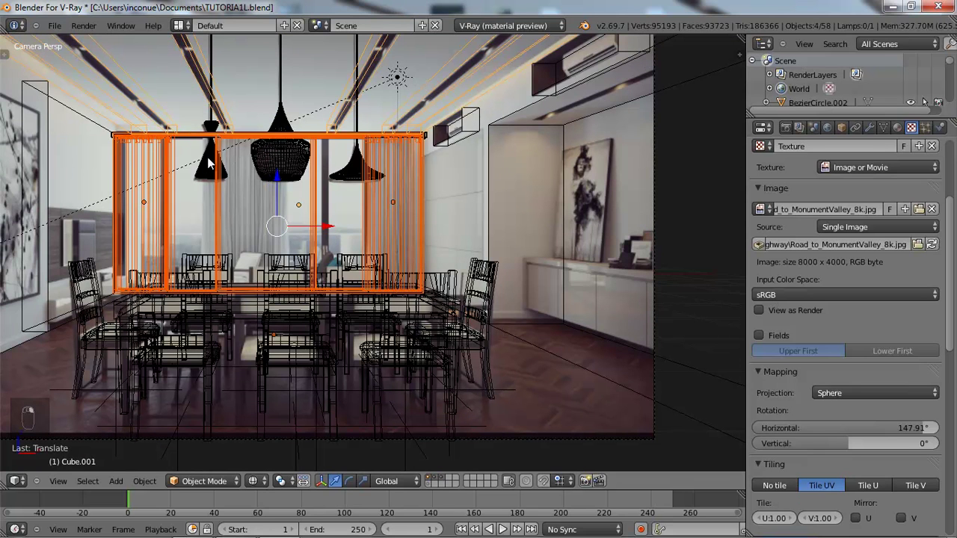
pyautogui.press('a')
# - Select both curtains with their rod, move them off the window frame toward the room, and save the file
pyautogui.rightClick(148, 162)
pyautogui.moveTo(149, 162); pyautogui.dragTo(226, 226, button='middle')
pyautogui.scroll(-7, 227, 228)
pyautogui.moveTo(546, 186); pyautogui.dragTo(492, 198, button='middle')
pyautogui.scroll(6, 523, 214)
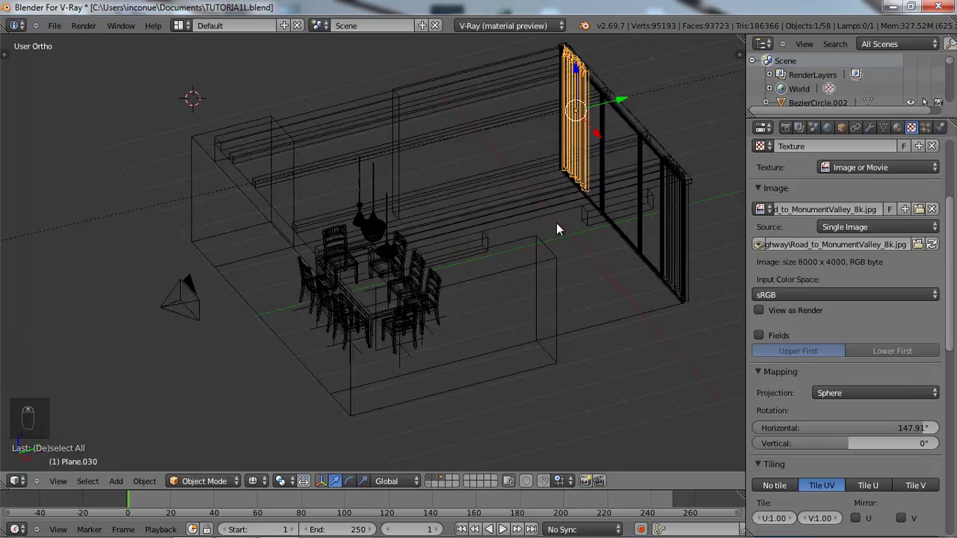
pyautogui.keyDown('shift'); pyautogui.moveTo(627, 168); pyautogui.dragTo(363, 220, button='middle'); pyautogui.keyUp('shift')
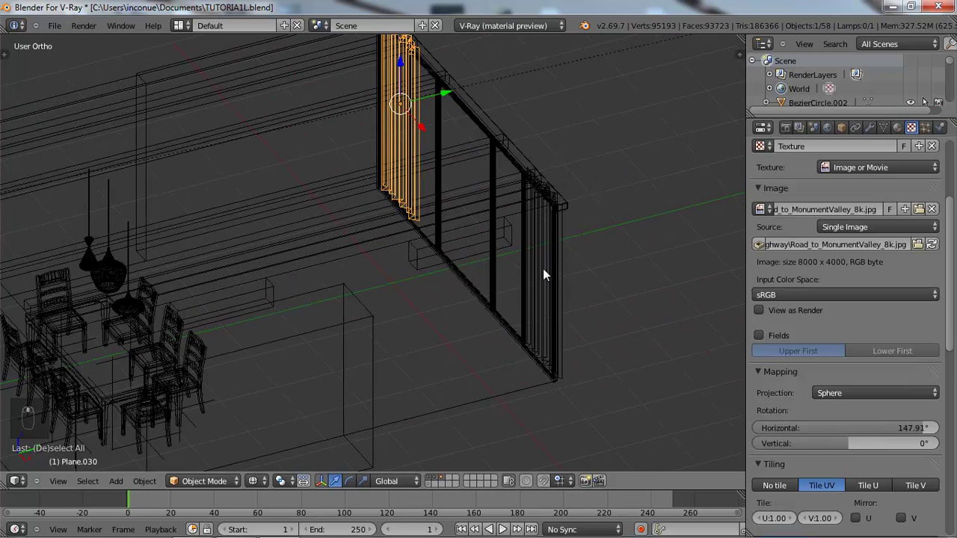
pyautogui.keyDown('shift'); pyautogui.rightClick(553, 215); pyautogui.keyUp('shift')
pyautogui.keyDown('shift'); pyautogui.rightClick(564, 202); pyautogui.keyUp('shift')
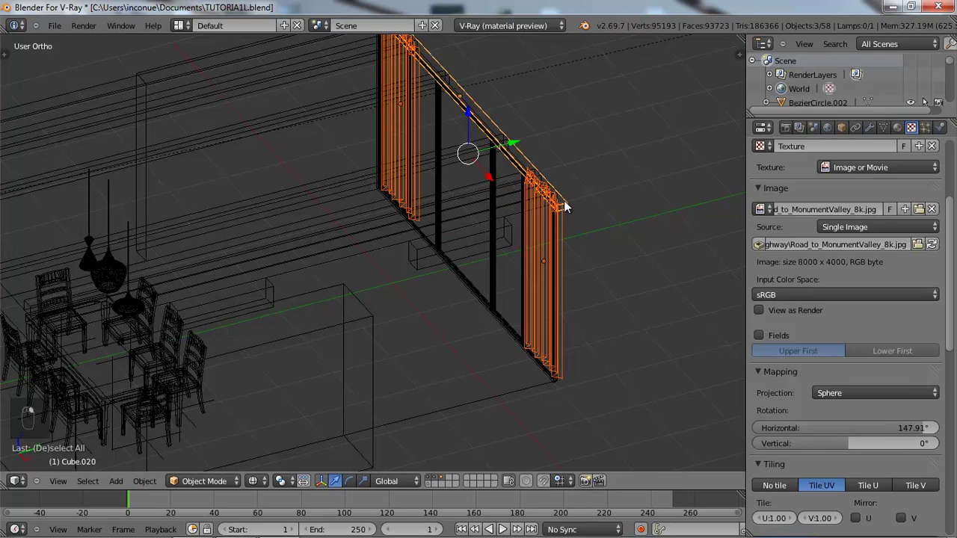
pyautogui.press('z')
pyautogui.moveTo(514, 213)
pyautogui.mouseDown(button='middle')
pyautogui.moveTo(536, 180)
pyautogui.moveTo(570, 166)
pyautogui.moveTo(555, 171)
pyautogui.mouseUp(button='middle')
pyautogui.moveTo(384, 228); pyautogui.dragTo(374, 223)
pyautogui.moveTo(374, 223); pyautogui.dragTo(436, 226, button='middle')
pyautogui.press('KP_0')
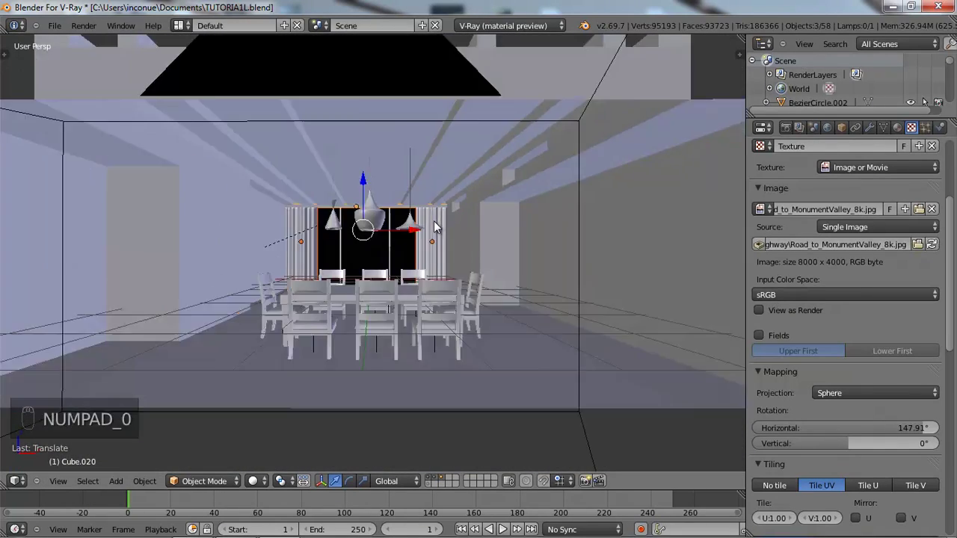
pyautogui.hotkey('ctrl', 's')
pyautogui.click(436, 220)
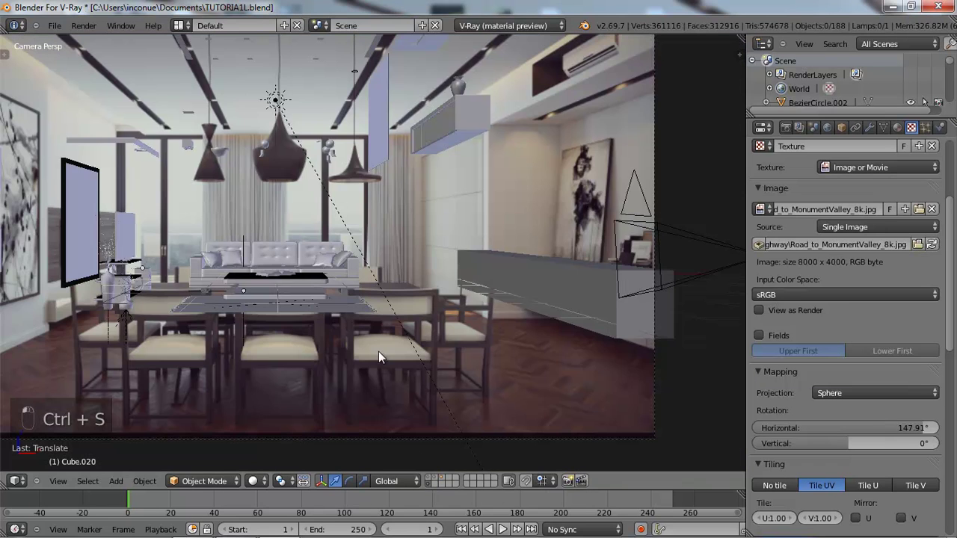
# - Move both parts of the picture frame to the first layer
pyautogui.scroll(-2, 320, 295)
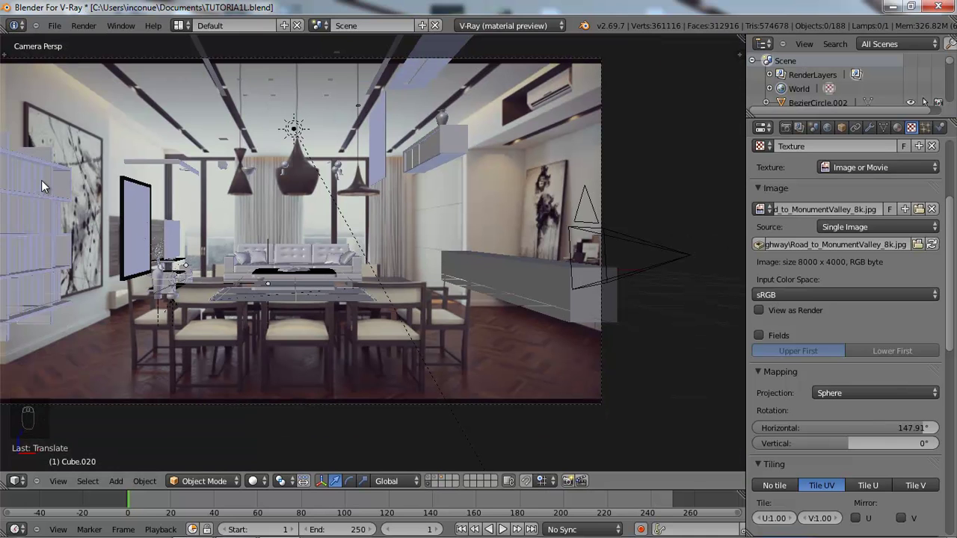
pyautogui.press('z')
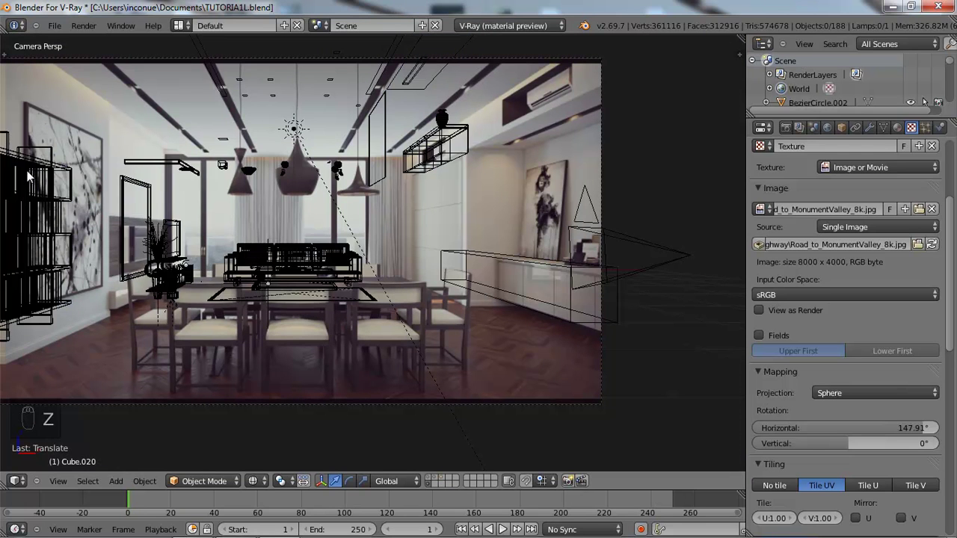
pyautogui.press('BackSpace')
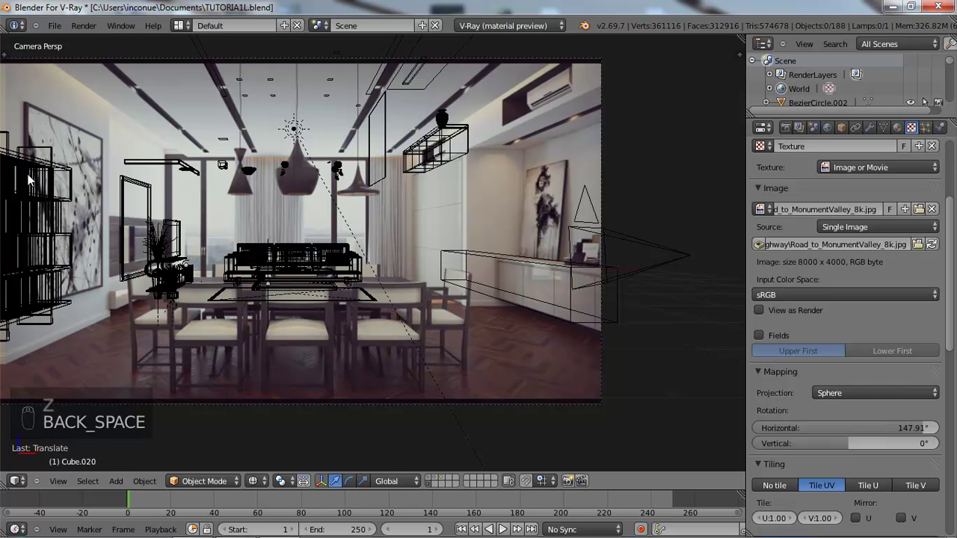
pyautogui.rightClick(125, 198)
pyautogui.rightClick(125, 197)
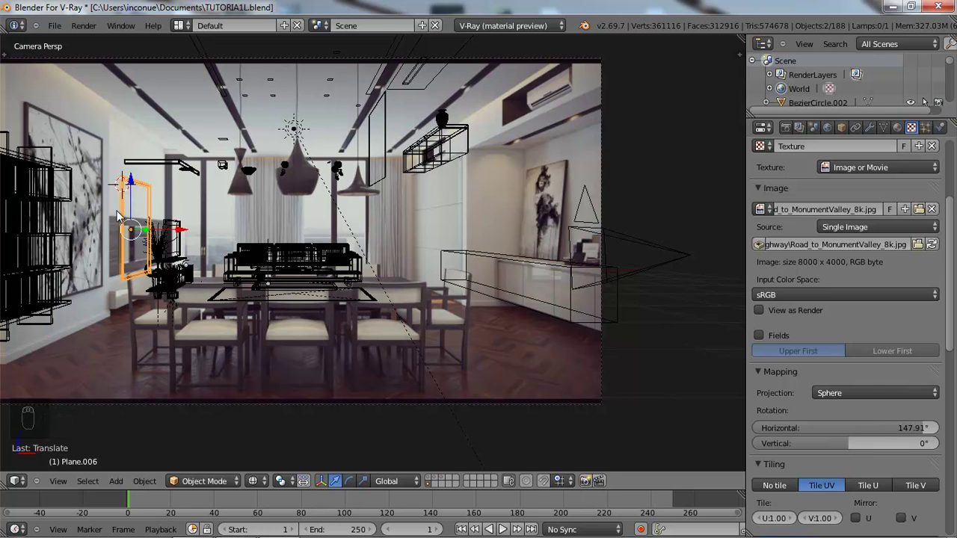
pyautogui.press('m')
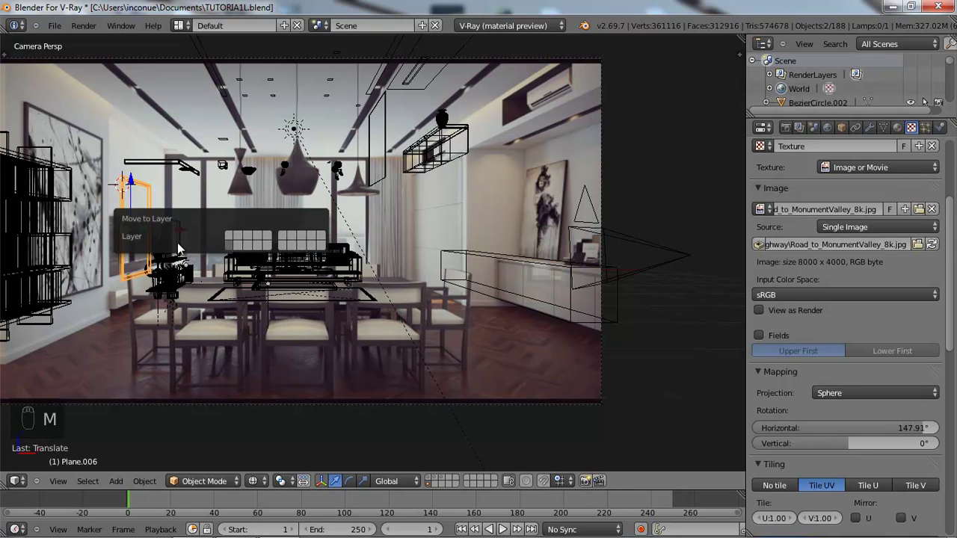
pyautogui.click(232, 235)
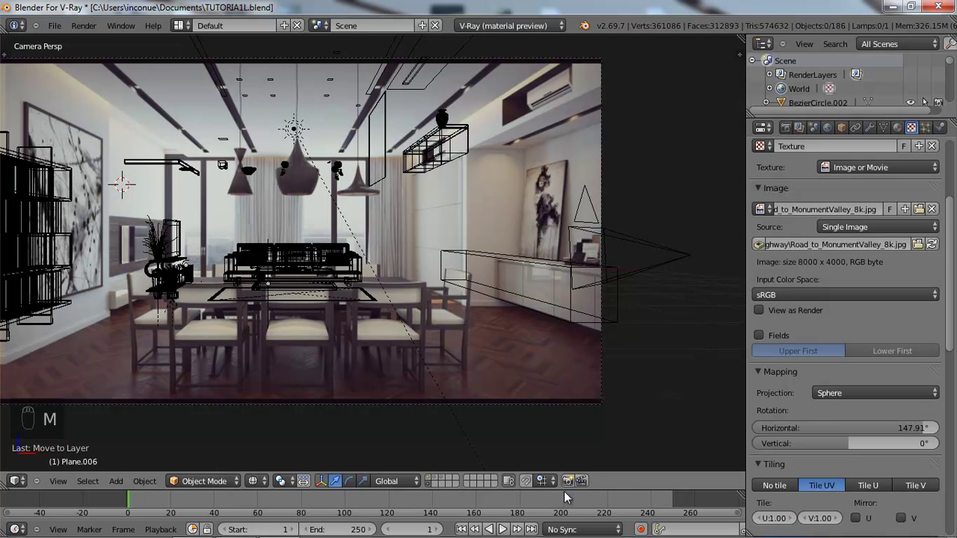
# - On the first layer, move the picture frame along Y toward the camera and along X against the left wall
pyautogui.click(431, 479)
pyautogui.moveTo(200, 231); pyautogui.dragTo(292, 223, button='middle')
pyautogui.moveTo(331, 194); pyautogui.dragTo(250, 190)
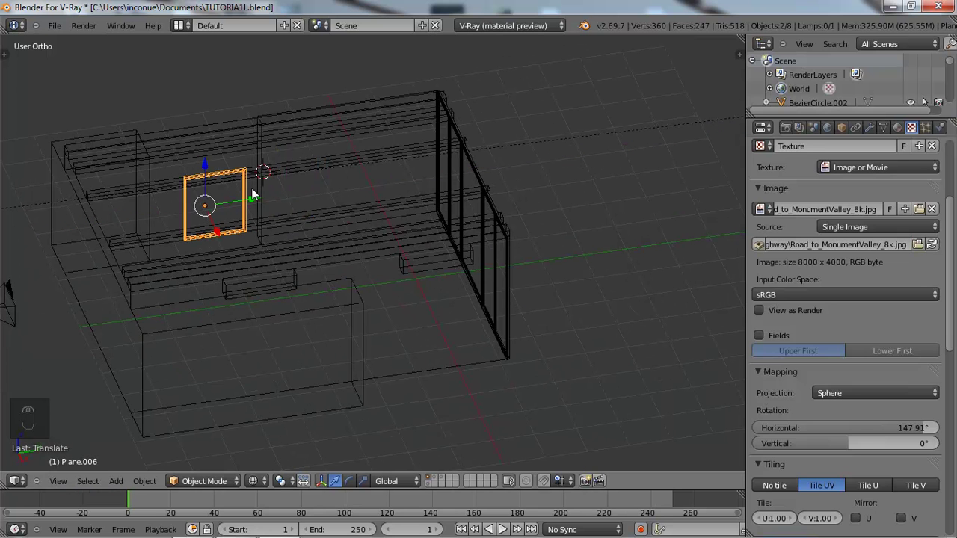
pyautogui.press('KP_0')
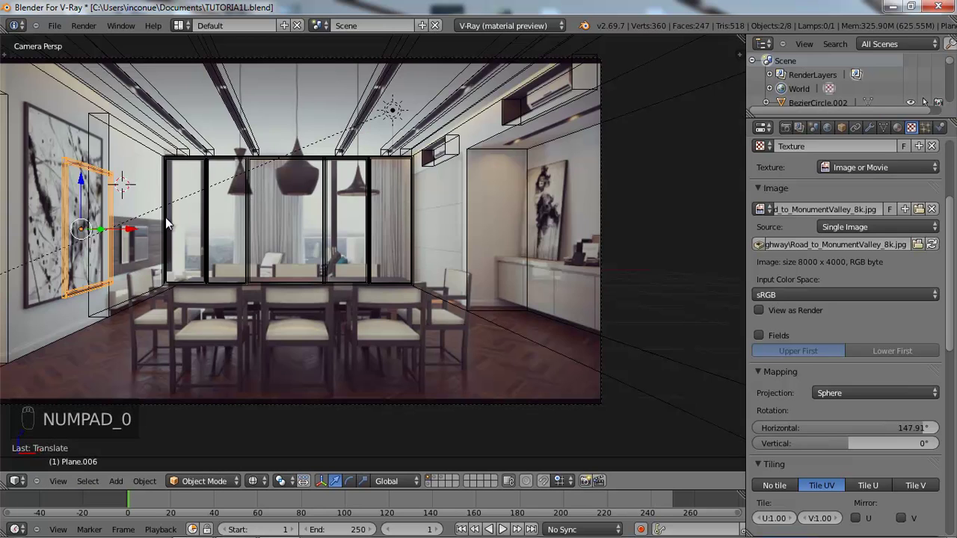
pyautogui.press('z')
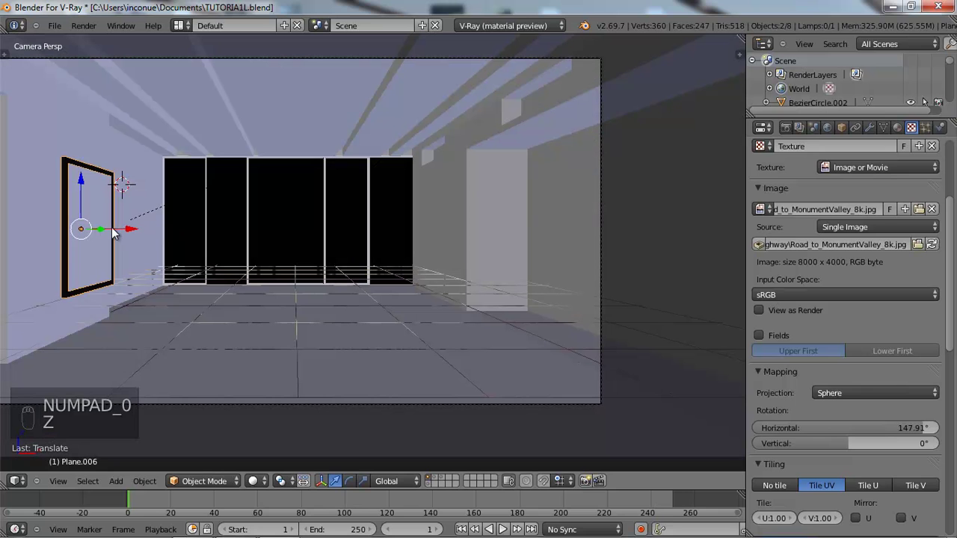
pyautogui.moveTo(126, 228); pyautogui.dragTo(118, 224)
pyautogui.moveTo(166, 235); pyautogui.dragTo(113, 224, button='middle')
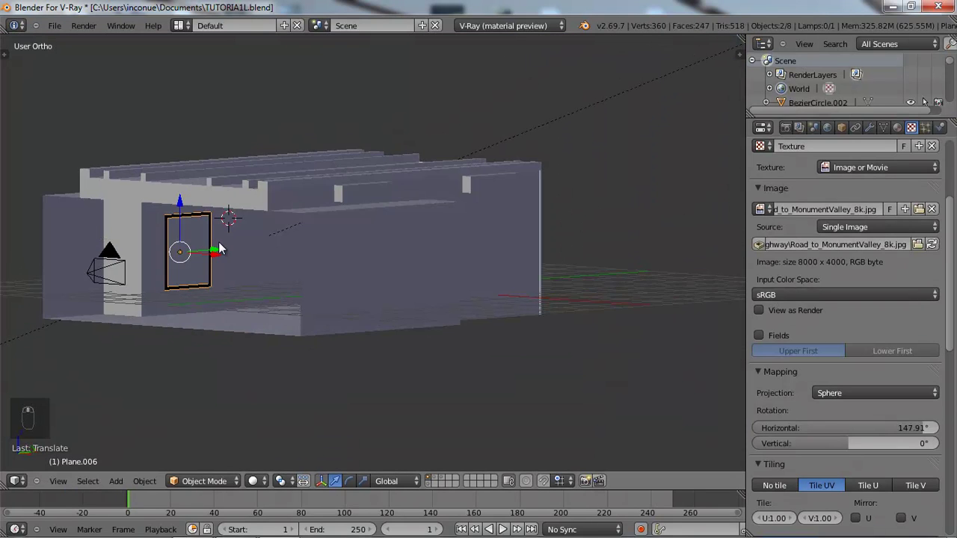
pyautogui.moveTo(217, 254); pyautogui.dragTo(177, 257, button='middle')
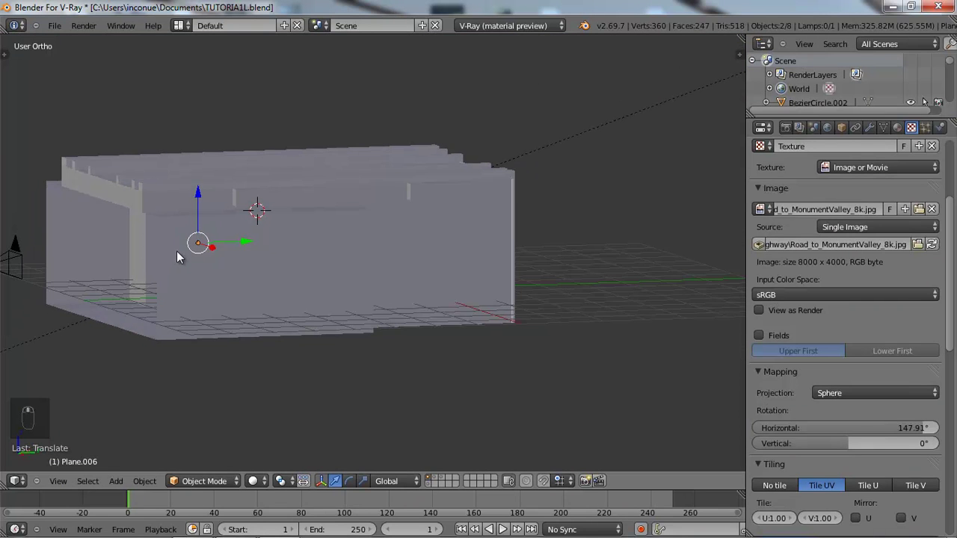
# - Scale the picture frame up slightly in the right orthographic view and save the file
pyautogui.press('KP_3')
pyautogui.press('z')
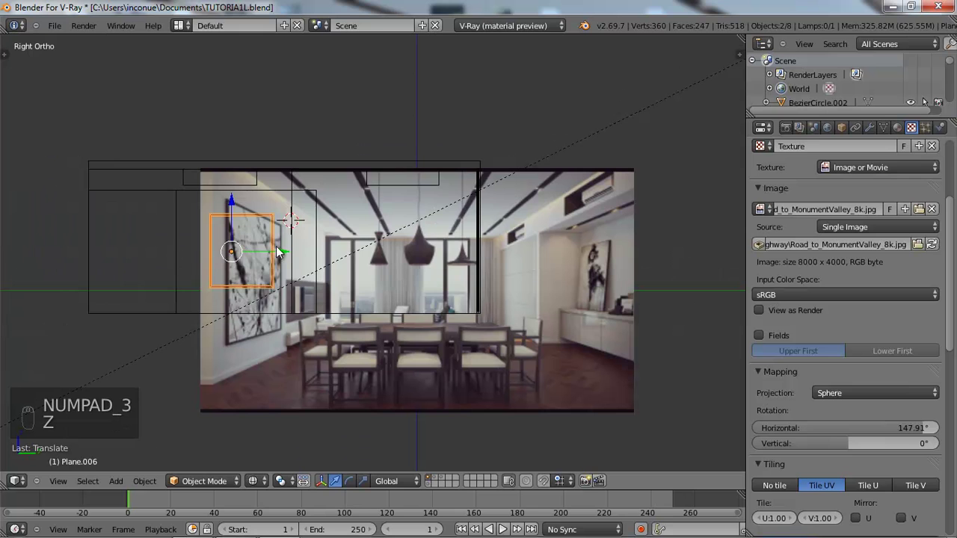
pyautogui.press('z')
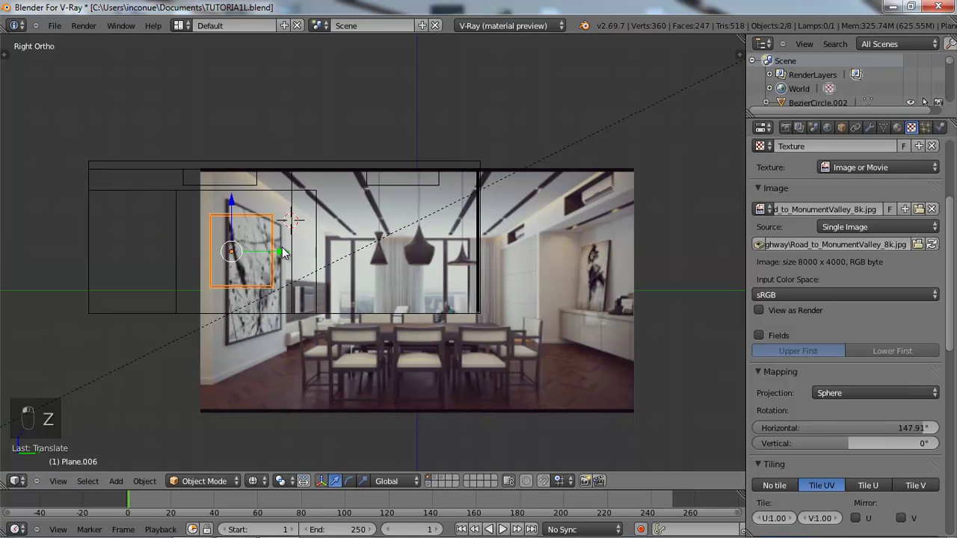
pyautogui.press('s')
pyautogui.click(310, 273)
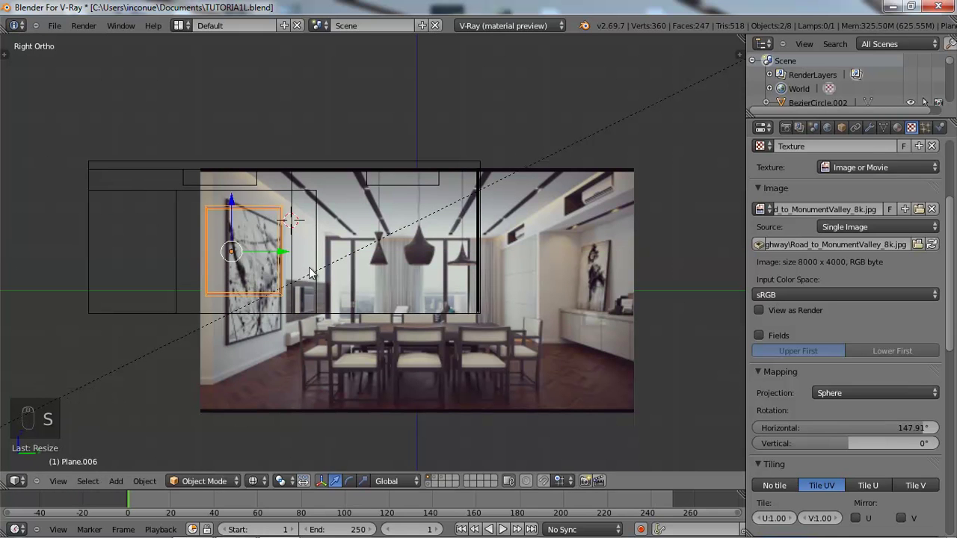
pyautogui.hotkey('ctrl', 's')
pyautogui.click(310, 271)
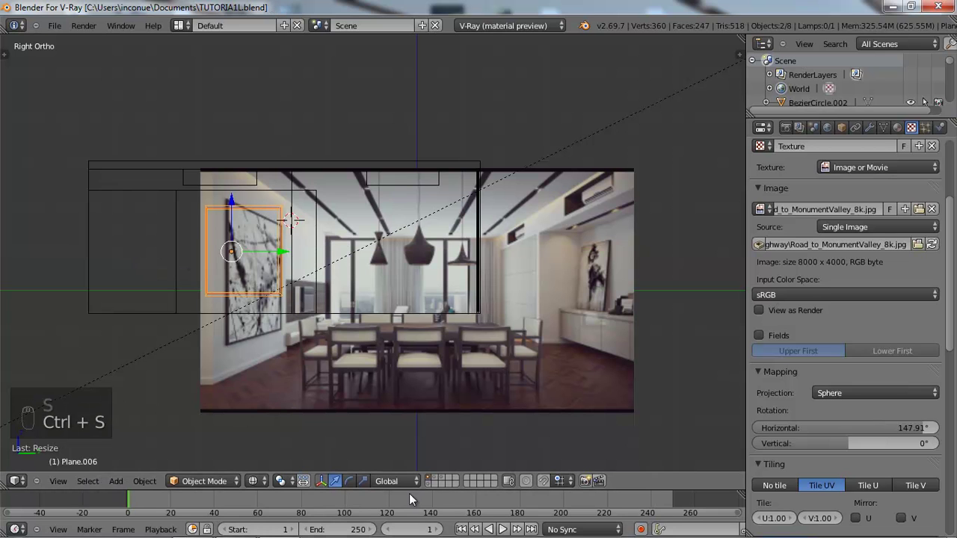
# - Move the bookshelf with its books from the furniture layer to the first layer and show only the first layer
pyautogui.click(427, 485)
pyautogui.moveTo(227, 261); pyautogui.dragTo(272, 293, button='middle')
pyautogui.moveTo(186, 233)
pyautogui.mouseDown(button='middle')
pyautogui.moveTo(200, 237)
pyautogui.moveTo(200, 221)
pyautogui.mouseUp(button='middle')
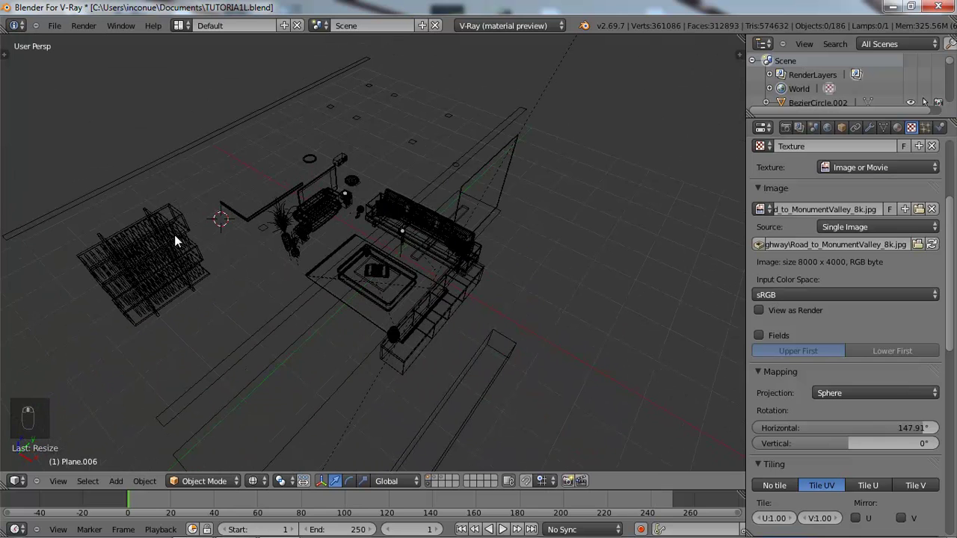
pyautogui.press('b')
pyautogui.moveTo(111, 212); pyautogui.dragTo(186, 314)
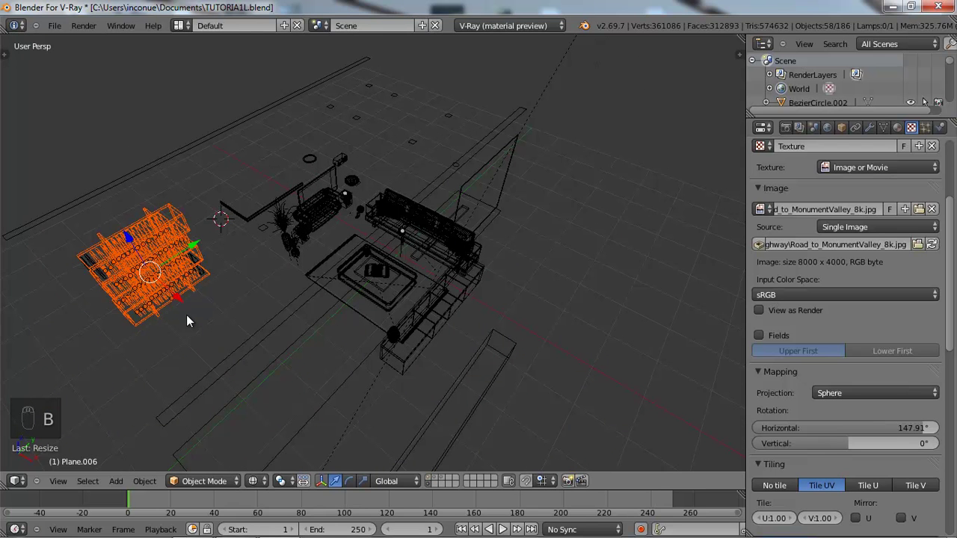
pyautogui.press('m')
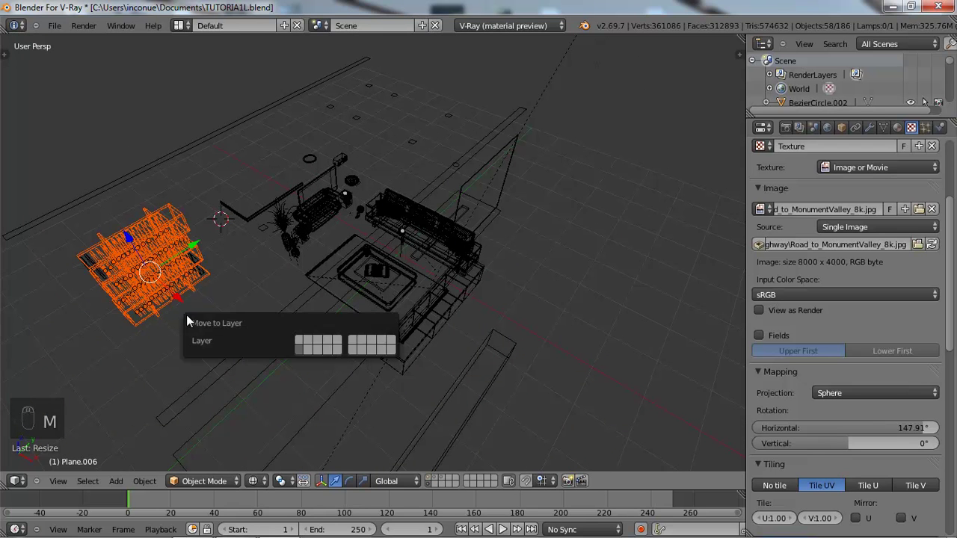
pyautogui.click(302, 344)
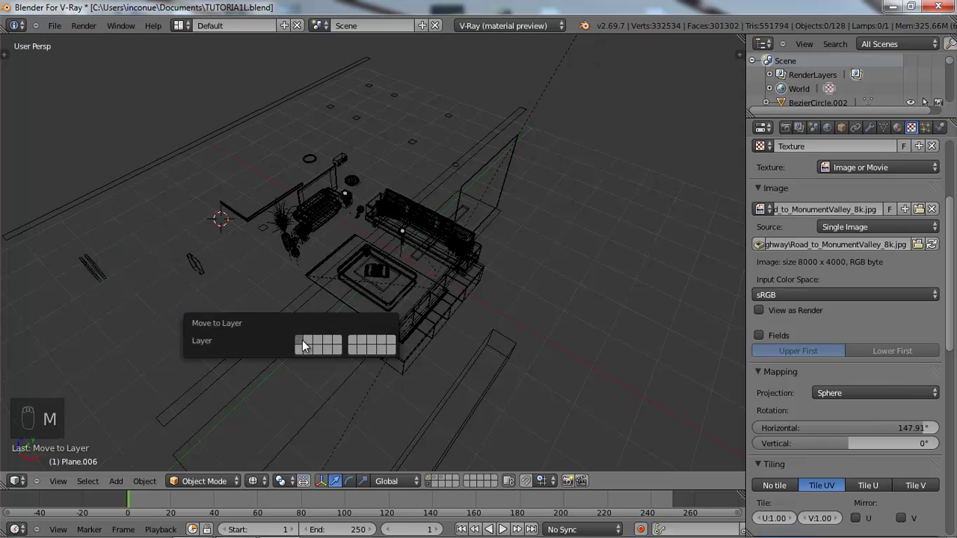
pyautogui.keyDown('shift'); pyautogui.click(436, 480); pyautogui.keyUp('shift')
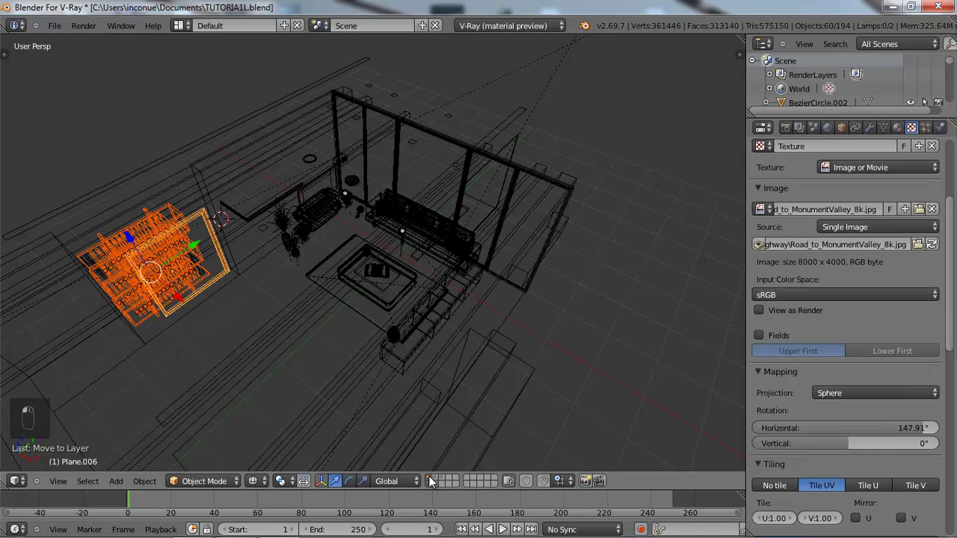
pyautogui.keyDown('shift'); pyautogui.click(431, 479); pyautogui.keyUp('shift')
# - Remove both parts of the picture frame from the selection, keeping only the bookshelf selected
pyautogui.moveTo(219, 323); pyautogui.dragTo(218, 305, button='middle')
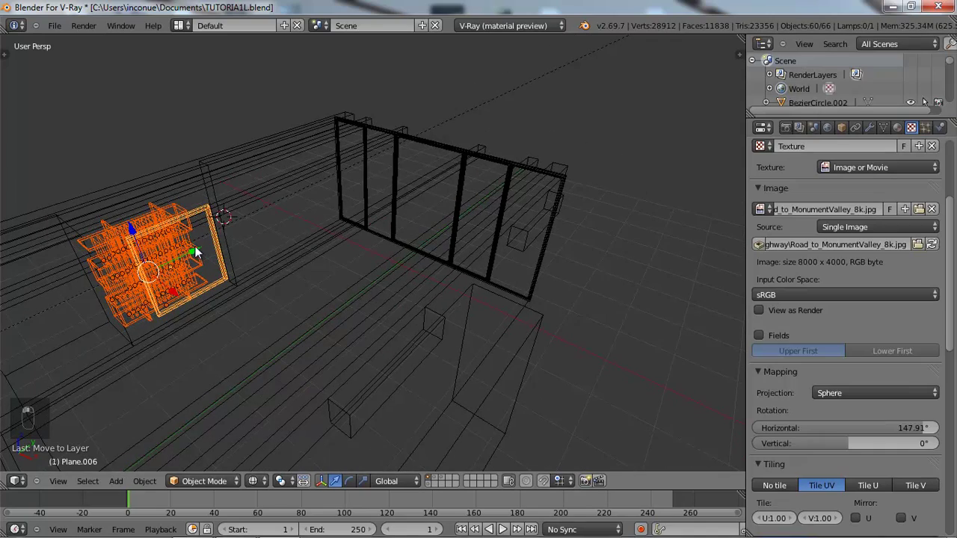
pyautogui.scroll(4, 204, 207)
pyautogui.keyDown('shift'); pyautogui.moveTo(43, 156); pyautogui.dragTo(312, 116, button='middle'); pyautogui.keyUp('shift')
pyautogui.scroll(3, 303, 163)
pyautogui.scroll(2, 304, 169)
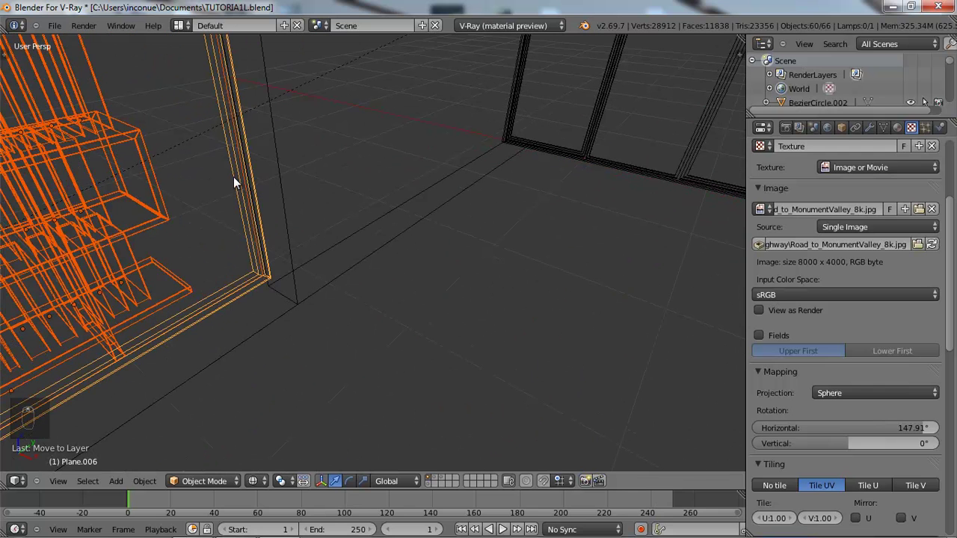
pyautogui.keyDown('shift'); pyautogui.rightClick(234, 177); pyautogui.keyUp('shift')
pyautogui.press('c')
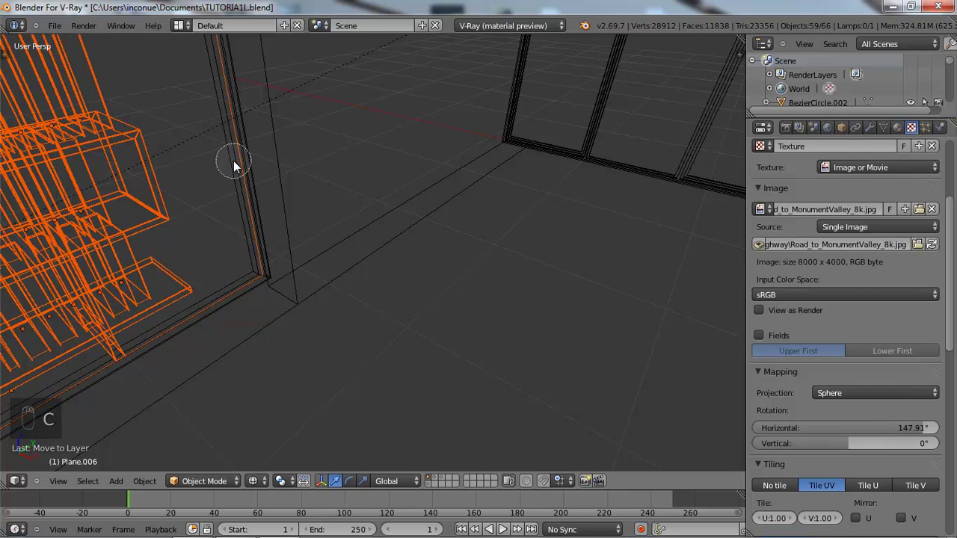
pyautogui.keyDown('shift'); pyautogui.rightClick(248, 282); pyautogui.keyUp('shift')
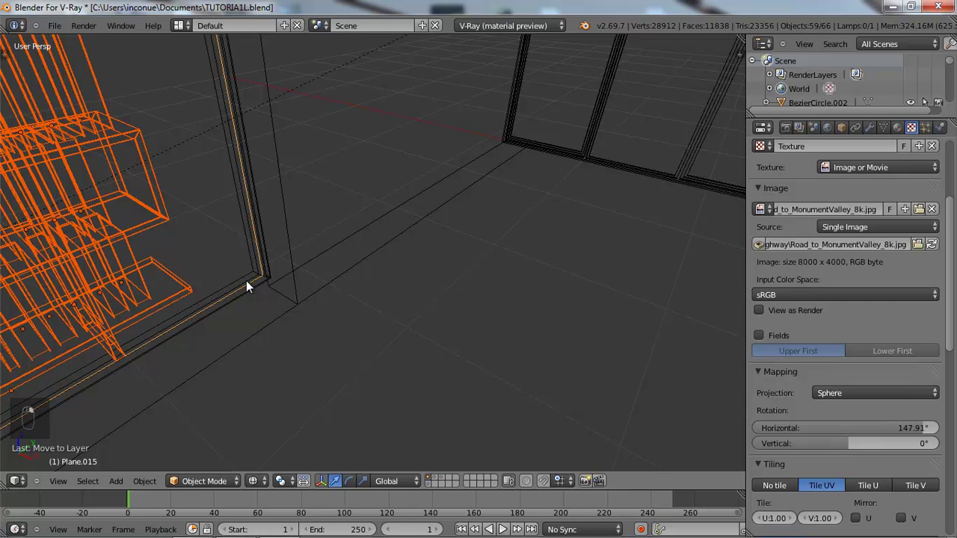
pyautogui.keyDown('shift'); pyautogui.rightClick(248, 284); pyautogui.keyUp('shift')
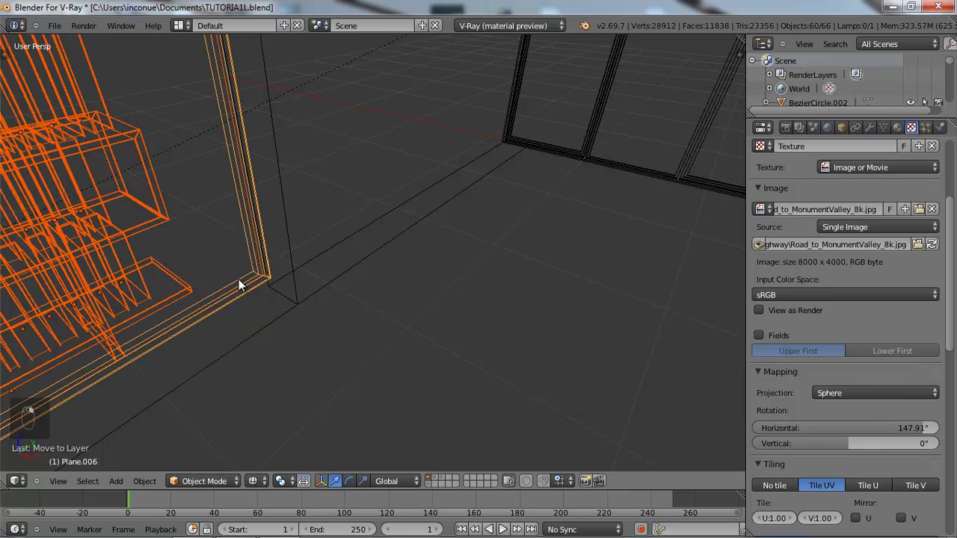
pyautogui.press('b')
pyautogui.moveTo(216, 264); pyautogui.dragTo(259, 340, button='middle')
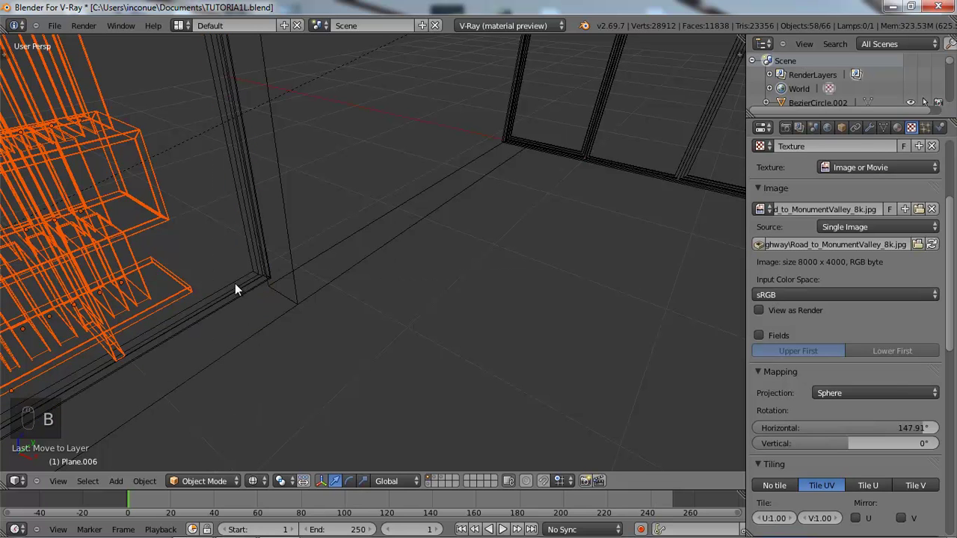
# - Select only the sofa with its cushions on the furniture layer and move it to an empty layer
pyautogui.scroll(-6, 216, 240)
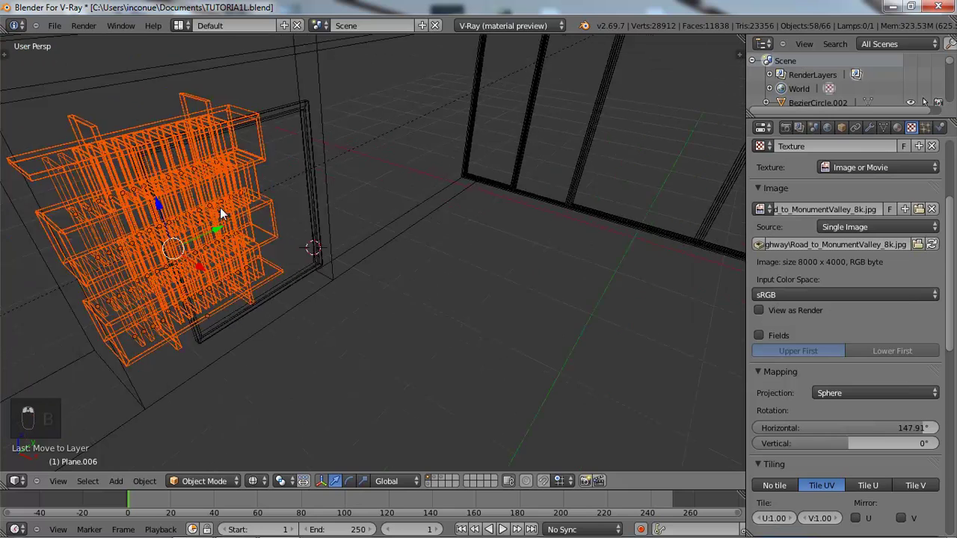
pyautogui.moveTo(277, 231); pyautogui.dragTo(196, 269)
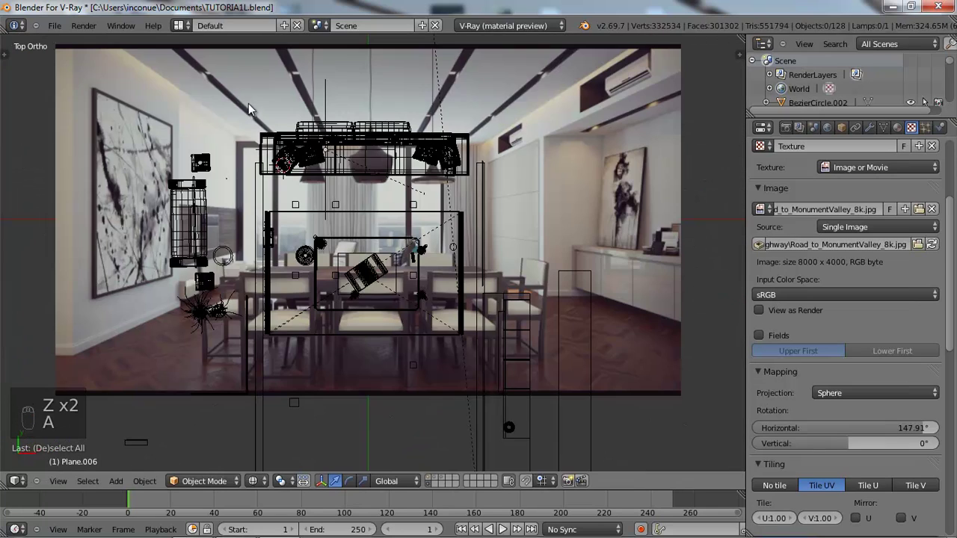
pyautogui.press('b')
pyautogui.moveTo(231, 95); pyautogui.dragTo(551, 176)
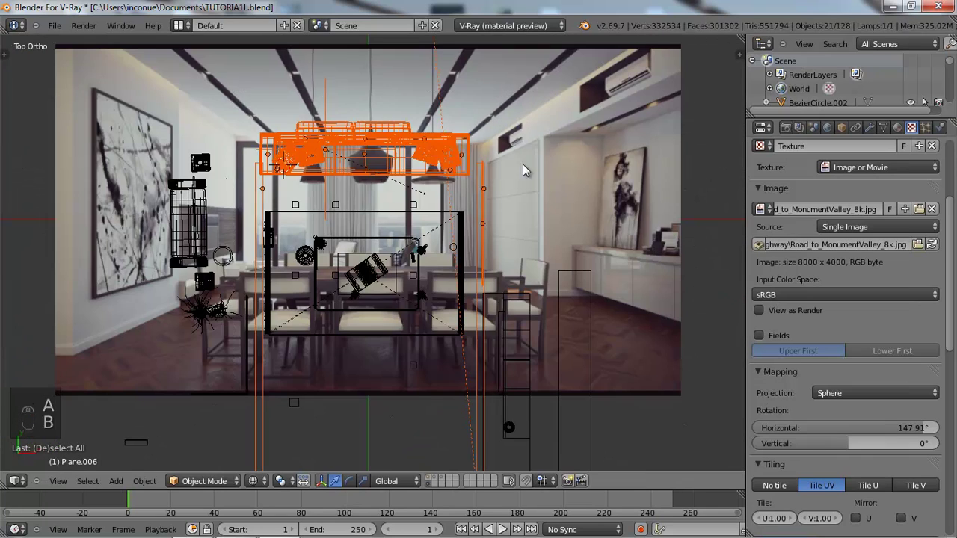
pyautogui.keyDown('shift'); pyautogui.click(441, 107); pyautogui.keyUp('shift')
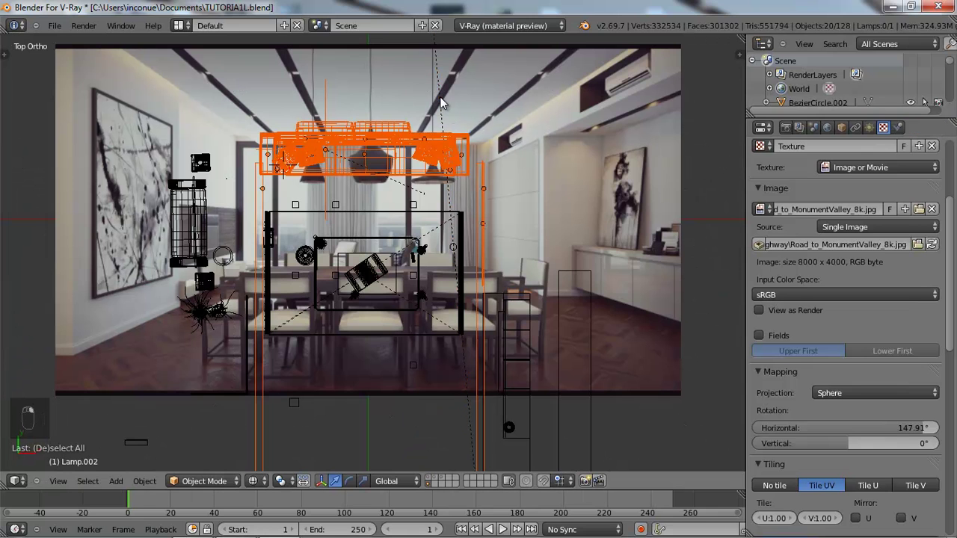
pyautogui.press('b')
pyautogui.moveTo(478, 166); pyautogui.dragTo(494, 203, button='middle')
pyautogui.press('b')
pyautogui.moveTo(245, 214); pyautogui.dragTo(271, 232, button='middle')
pyautogui.moveTo(585, 245); pyautogui.dragTo(353, 187, button='middle')
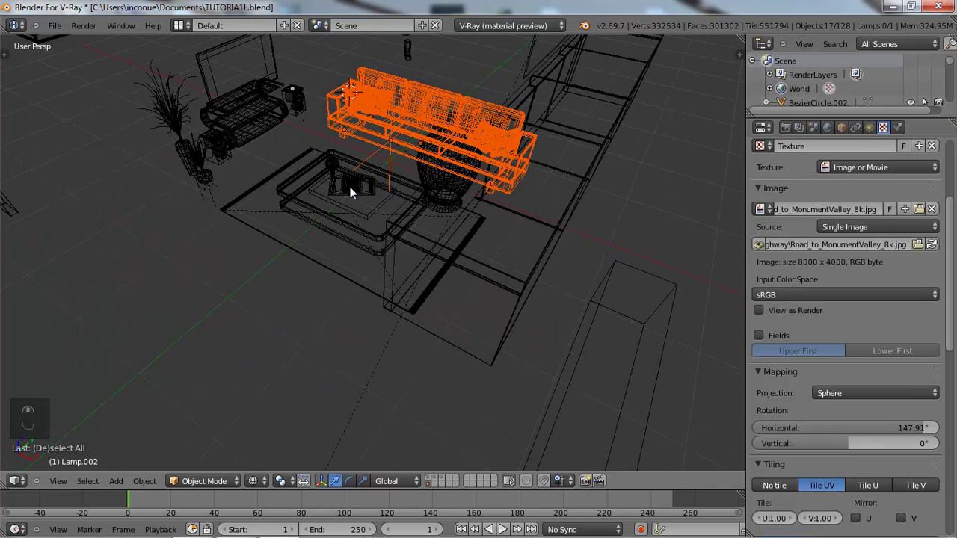
pyautogui.press('m')
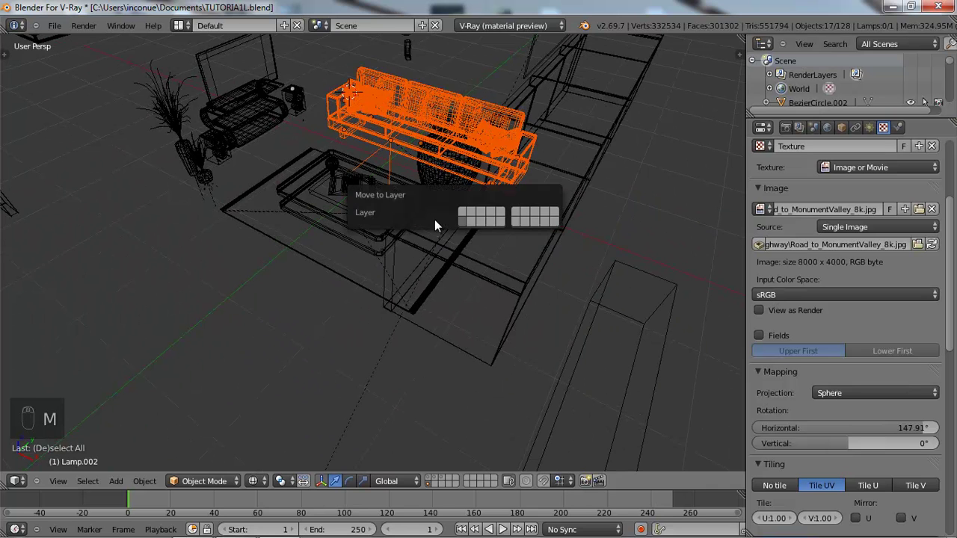
pyautogui.click(491, 212)
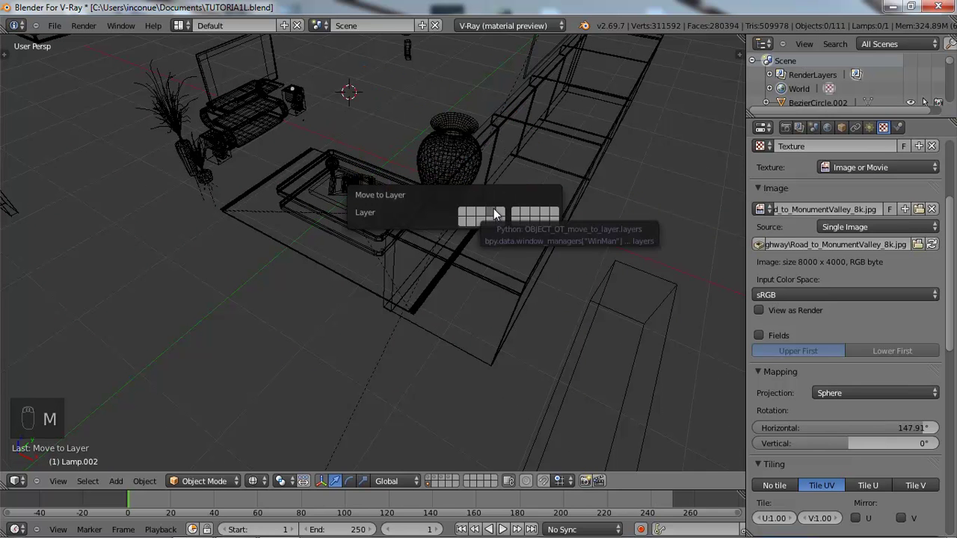
# - Show the sofa's layer together with the first layer and scale the sofa up in camera view
pyautogui.click(452, 479)
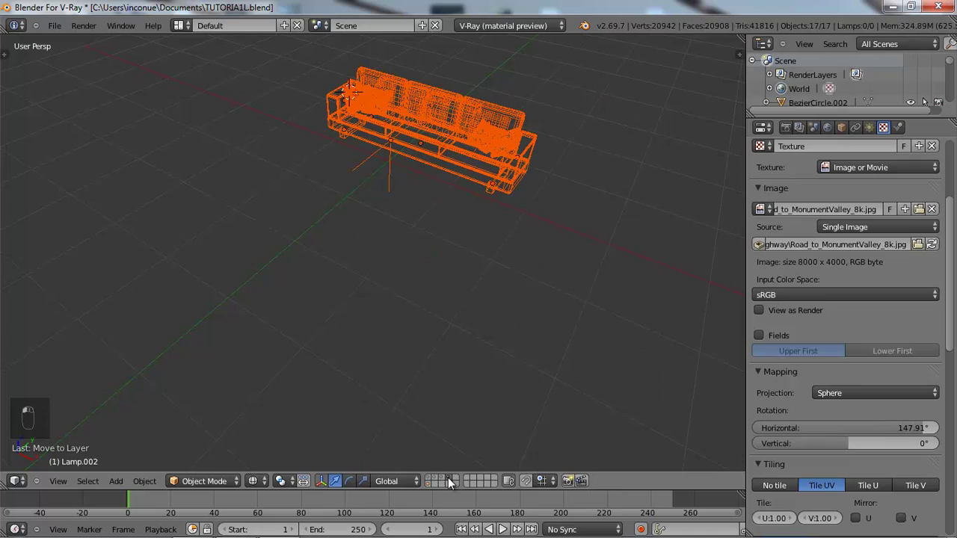
pyautogui.keyDown('shift'); pyautogui.click(430, 481); pyautogui.keyUp('shift')
pyautogui.moveTo(403, 344); pyautogui.dragTo(456, 342, button='middle')
pyautogui.press('KP_0')
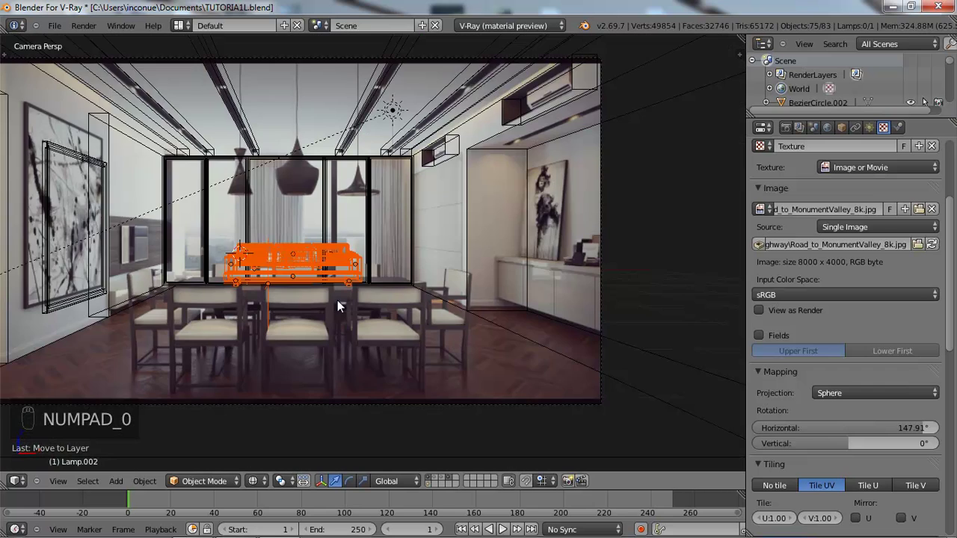
pyautogui.scroll(1, 329, 298)
pyautogui.press('s')
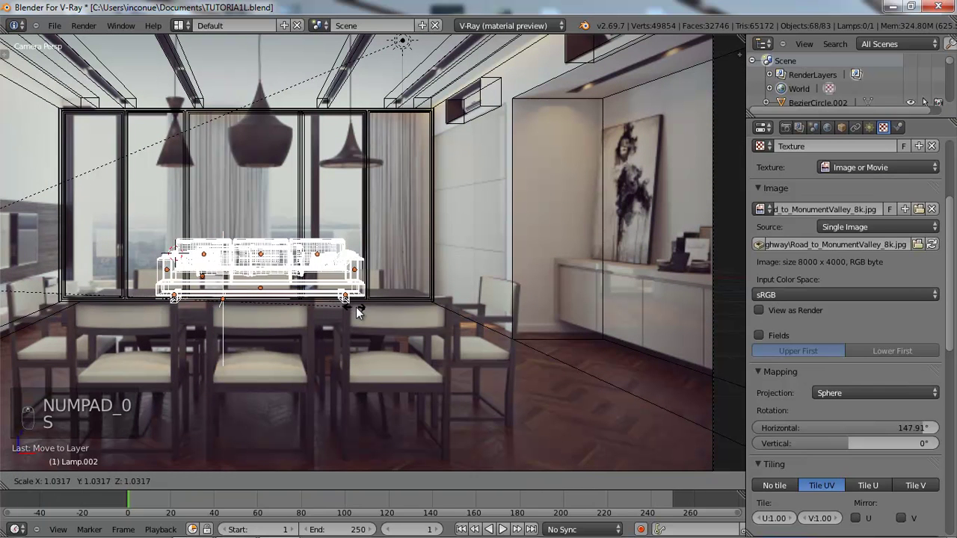
pyautogui.click(367, 314)
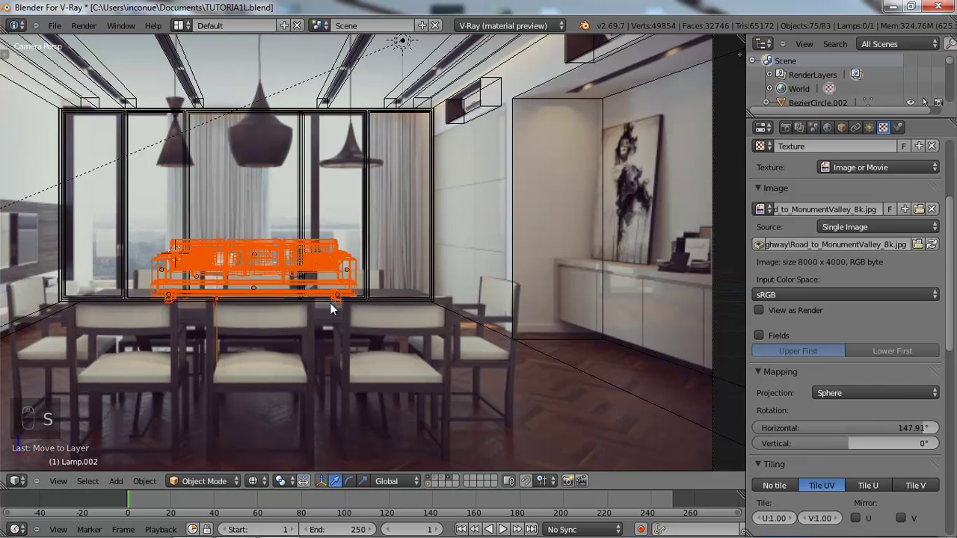
pyautogui.press('s')
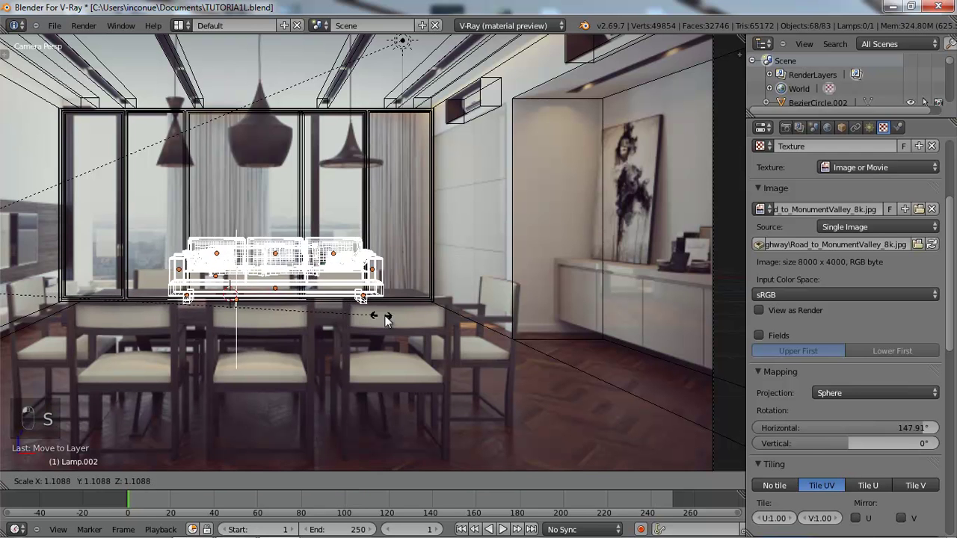
pyautogui.click(478, 314)
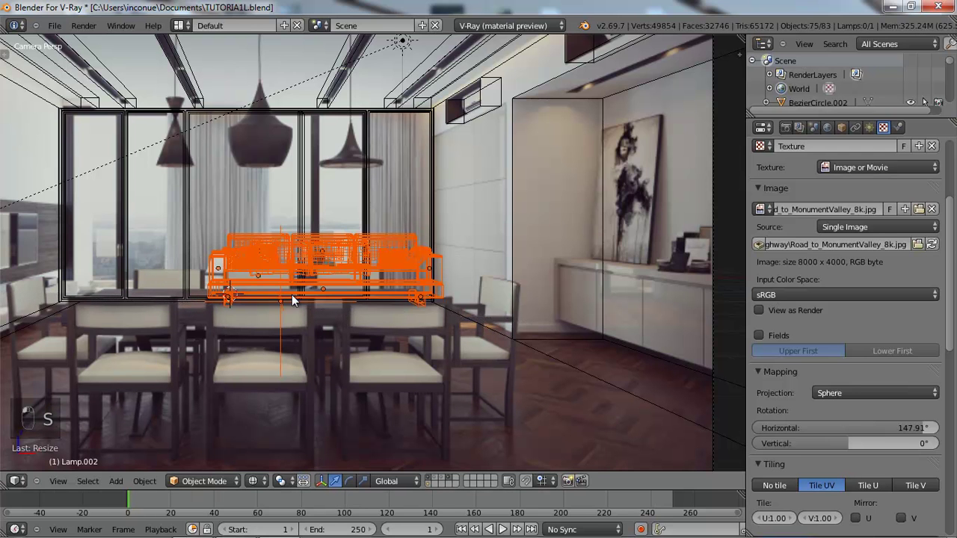
pyautogui.scroll(-3, 303, 341)
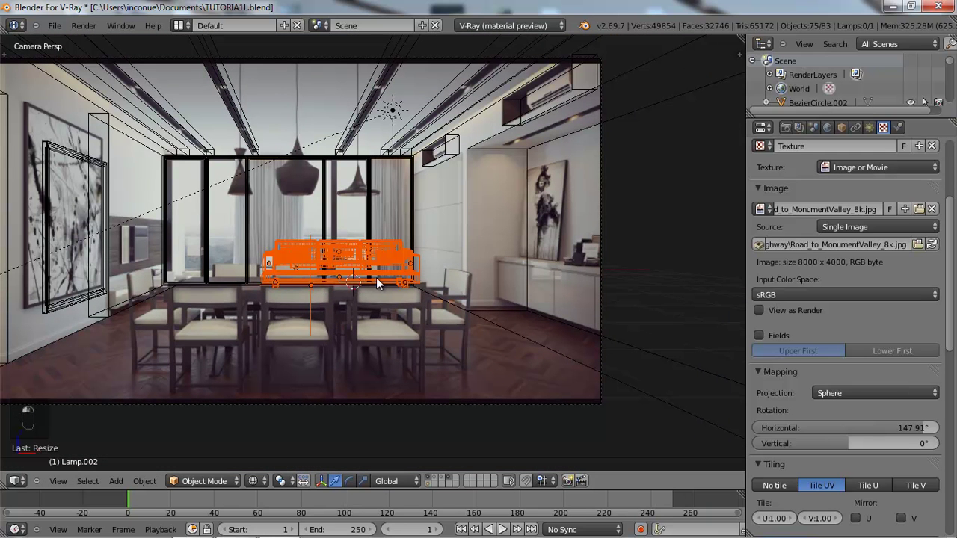
# - Move the sofa sideways to centre it before the windows, and along Y toward the camera into the room
pyautogui.press('g')
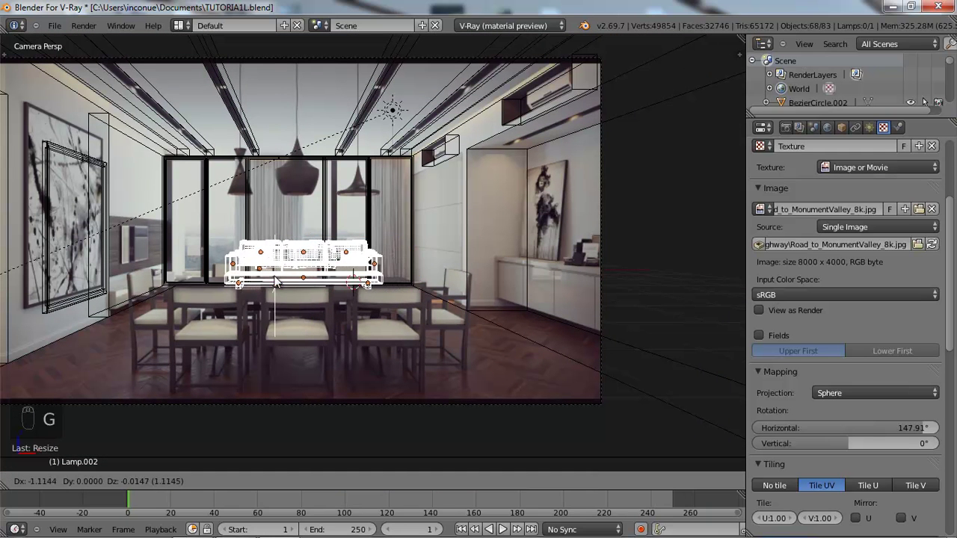
pyautogui.click(249, 288)
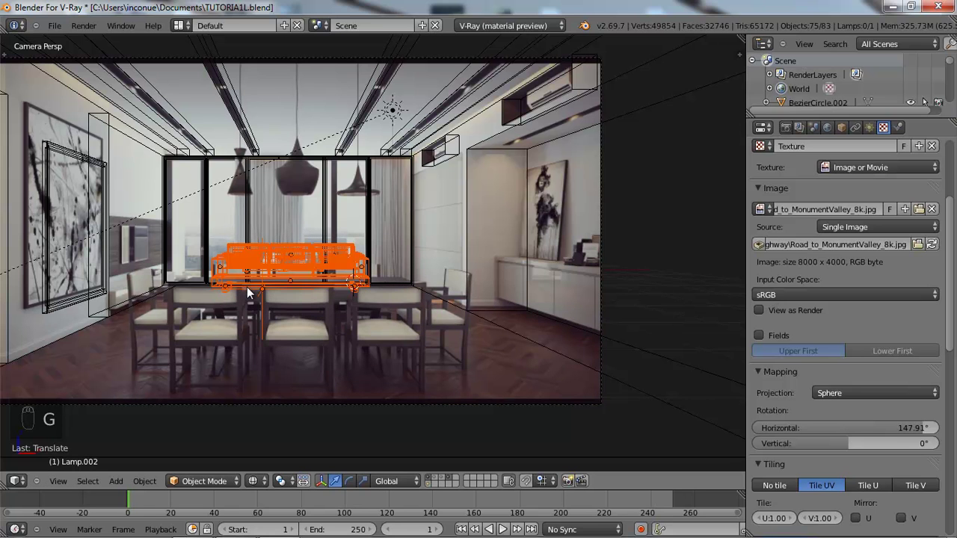
pyautogui.press('z')
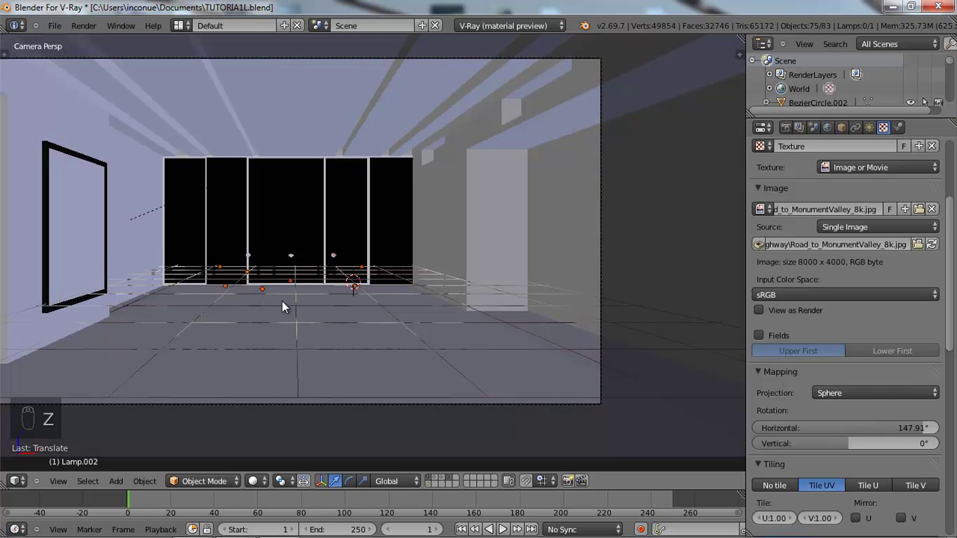
pyautogui.press('KP_1')
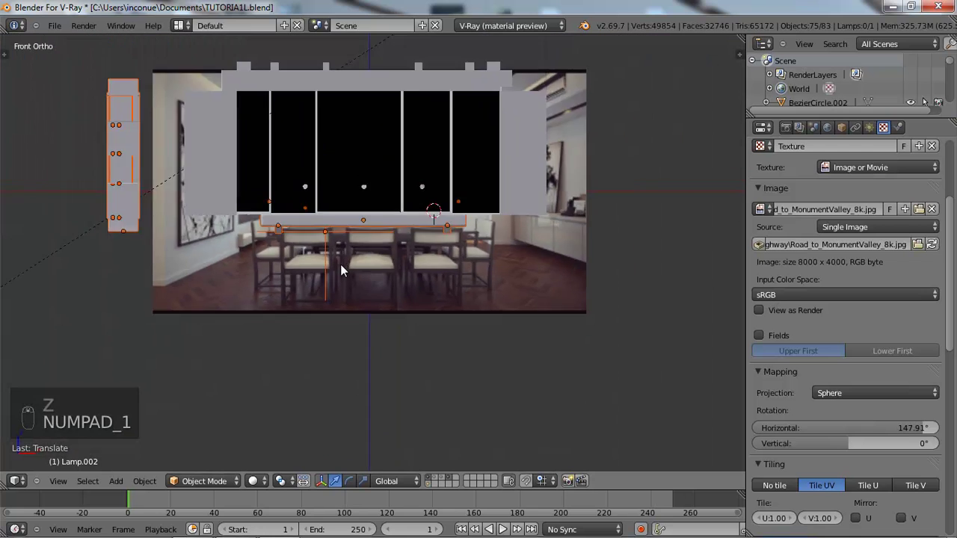
pyautogui.moveTo(349, 262); pyautogui.dragTo(216, 302, button='middle')
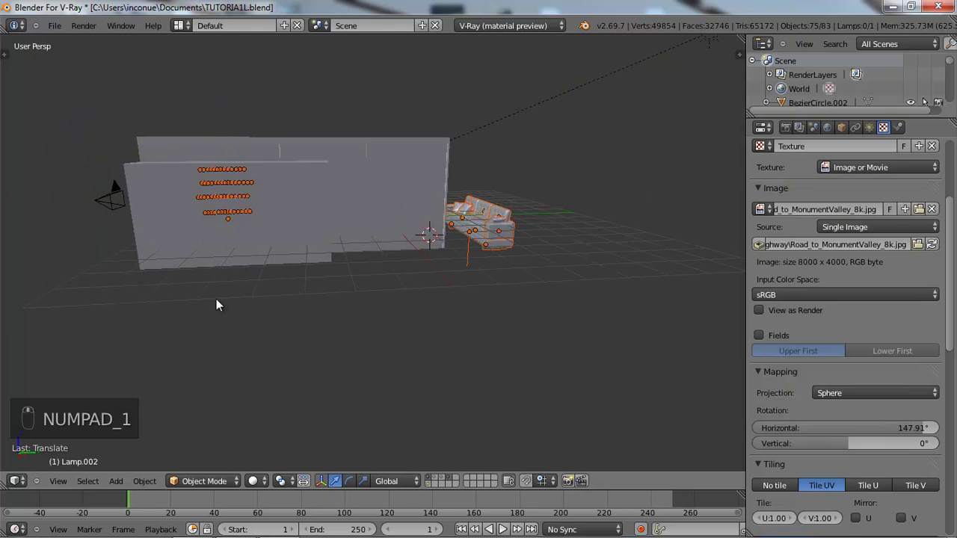
pyautogui.press('g')
pyautogui.press('y')
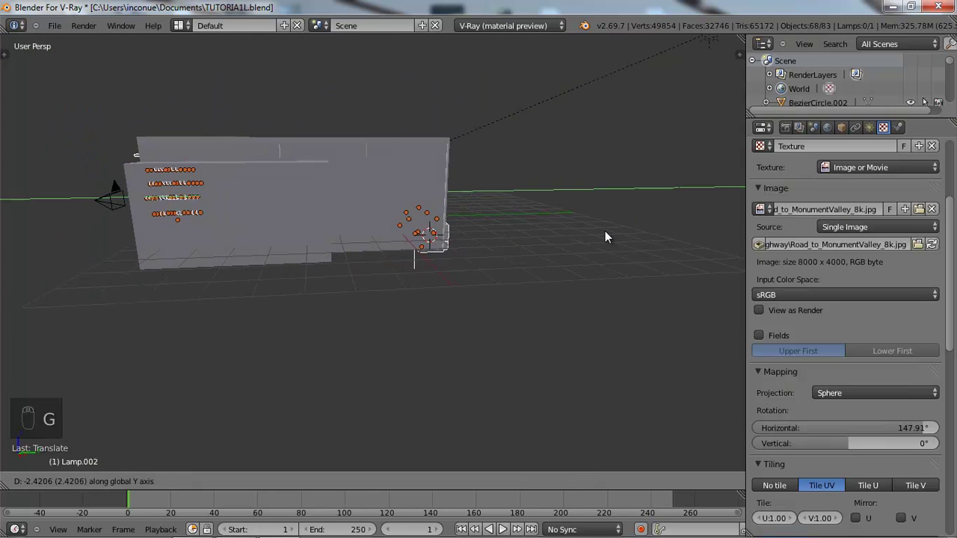
pyautogui.click(589, 230)
# - Remove the bookshelf and its books from the selection, keeping only the sofa selected
pyautogui.moveTo(196, 236); pyautogui.dragTo(257, 245, button='middle')
pyautogui.scroll(-3, 275, 237)
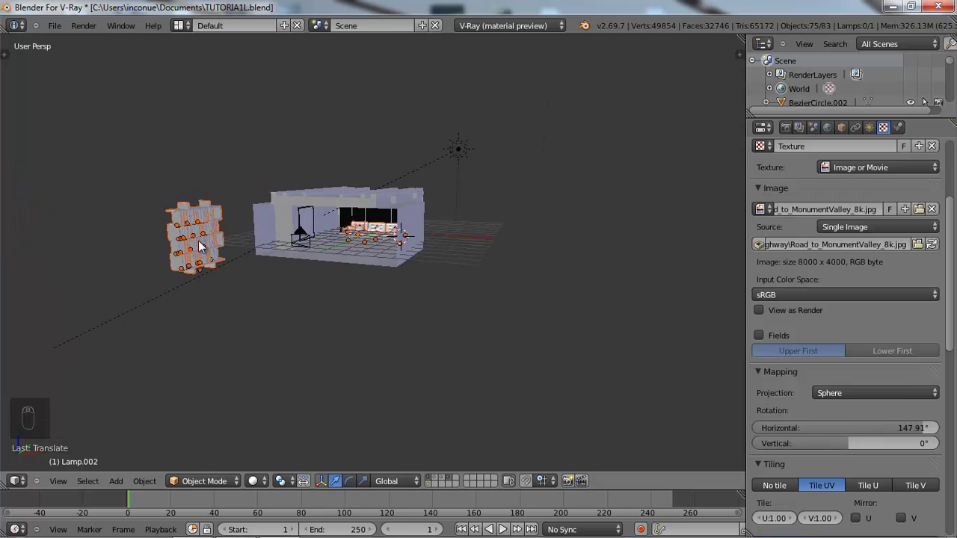
pyautogui.press('b')
pyautogui.moveTo(162, 166); pyautogui.dragTo(246, 405, button='middle')
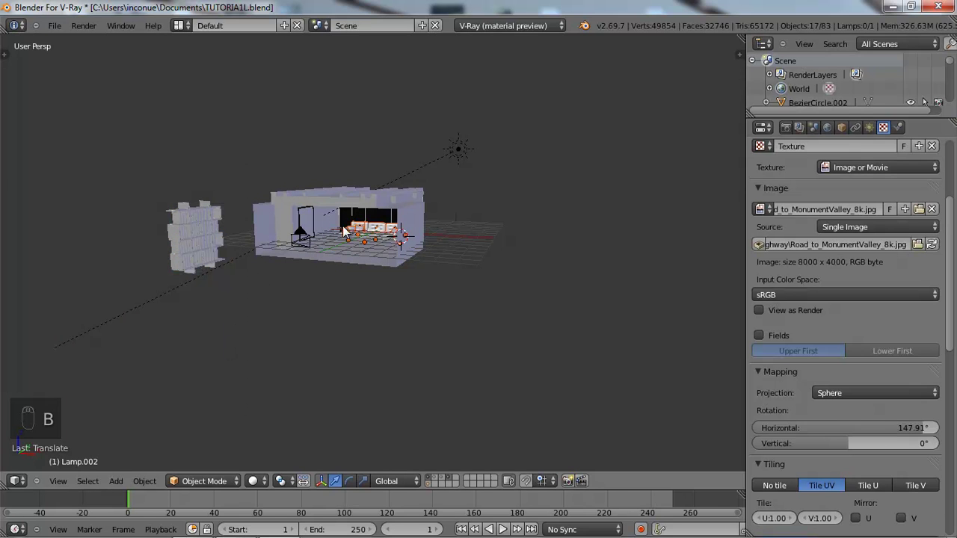
# - Raise the sofa so it stands on the room's floor
pyautogui.scroll(10, 344, 231)
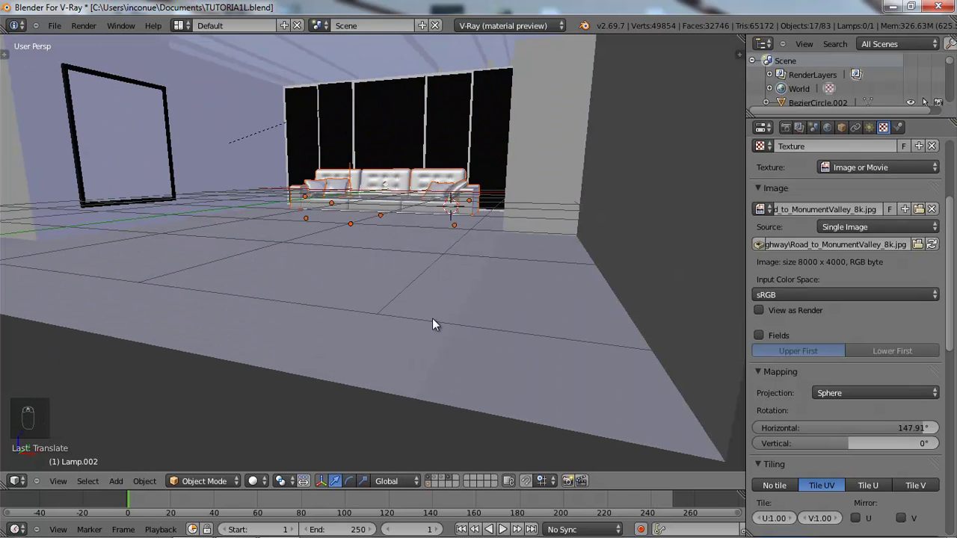
pyautogui.press('g')
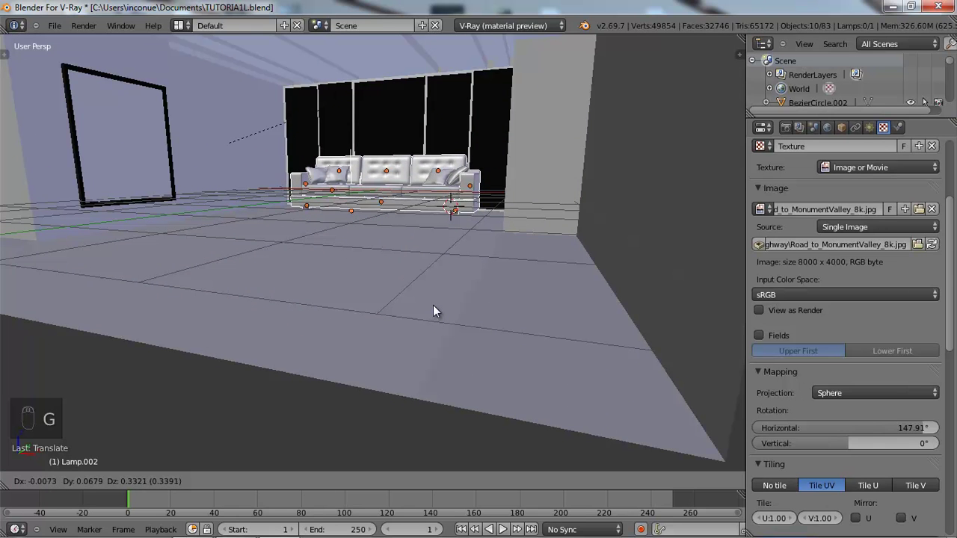
pyautogui.click(433, 304)
pyautogui.moveTo(432, 304); pyautogui.dragTo(418, 352, button='middle')
# - Adjust the sofa's position just inside the window wall in the wireframe top view
pyautogui.press('KP_7')
pyautogui.press('z')
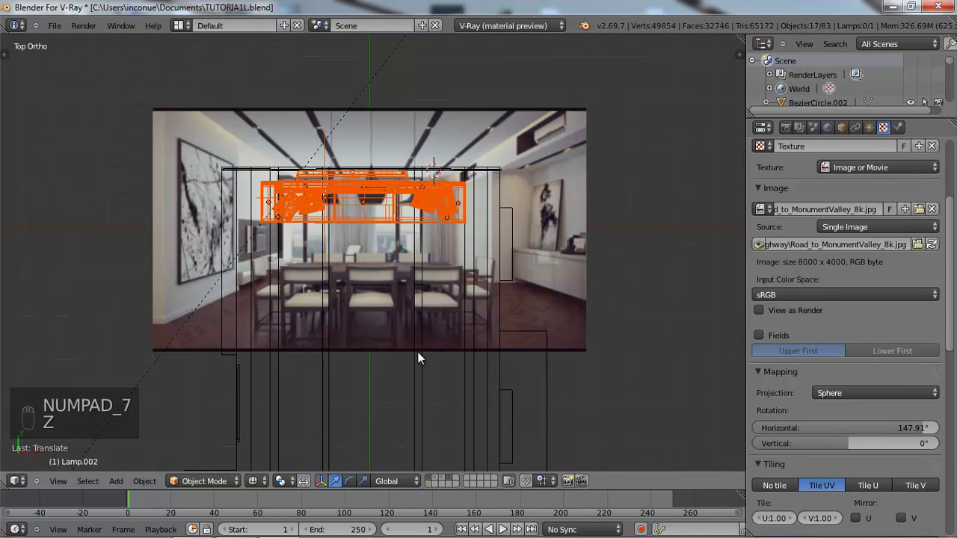
pyautogui.scroll(2, 363, 228)
pyautogui.press('g')
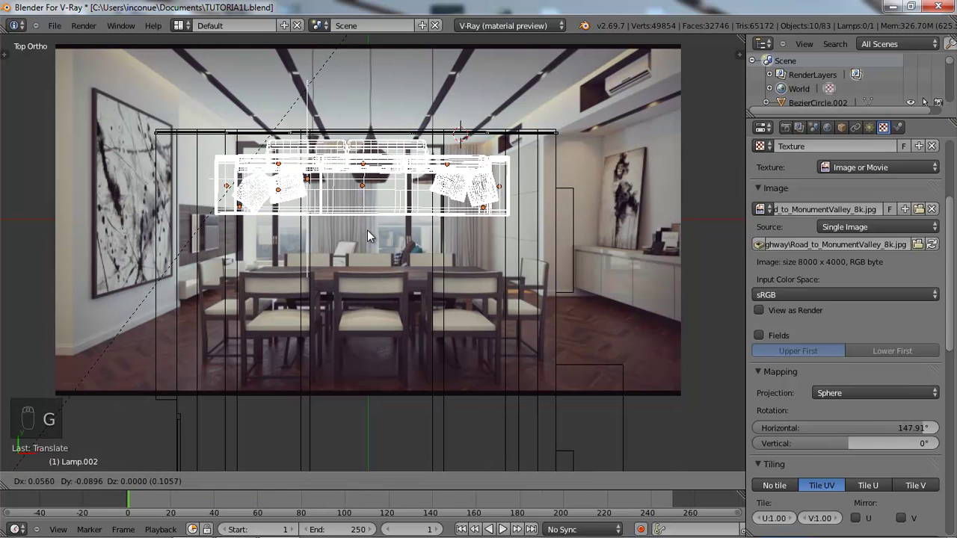
pyautogui.click(374, 227)
# - Check the sofa in the solid-shaded camera view together with the curtain, pendant lamp and dining set layers
pyautogui.moveTo(373, 228); pyautogui.dragTo(394, 237, button='middle')
pyautogui.scroll(-8, 398, 234)
pyautogui.press('KP_0')
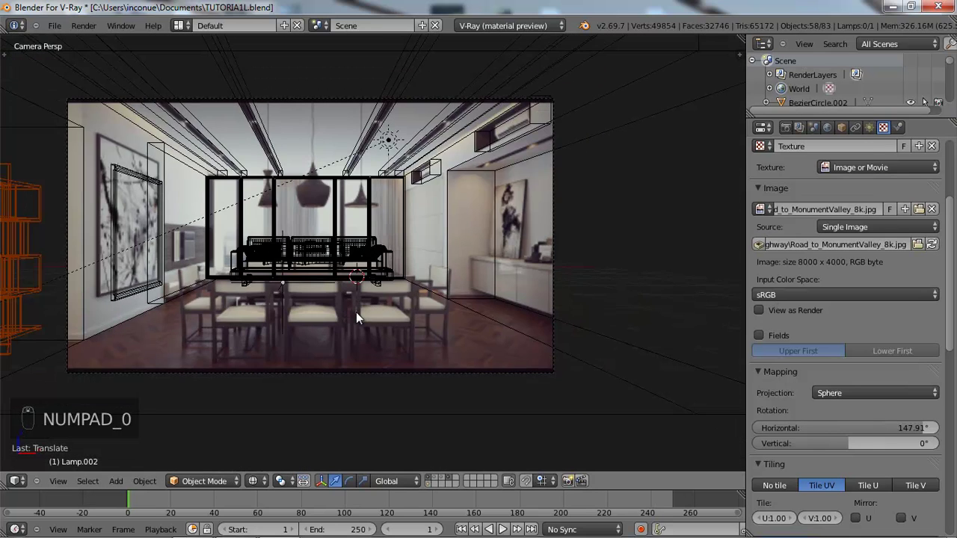
pyautogui.press('z')
pyautogui.scroll(2, 271, 290)
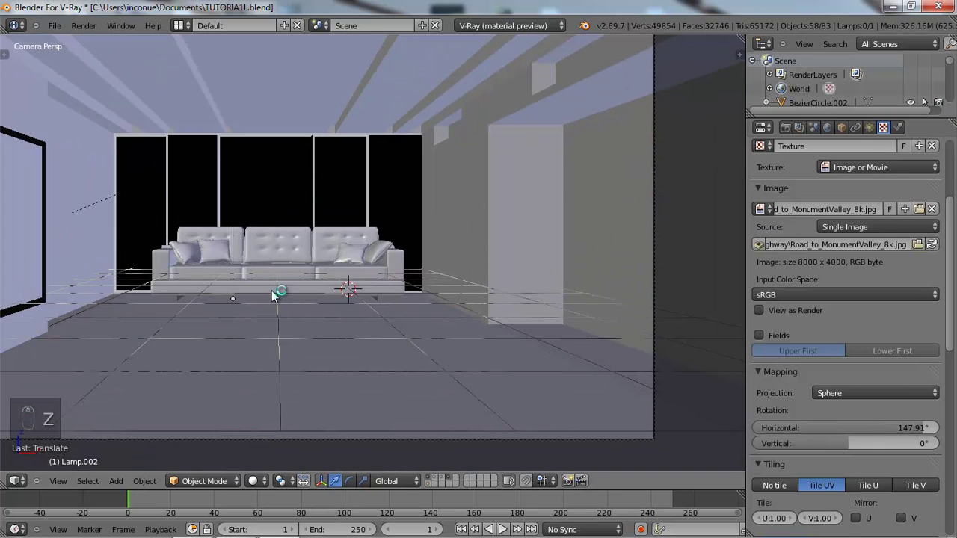
pyautogui.scroll(-2, 283, 296)
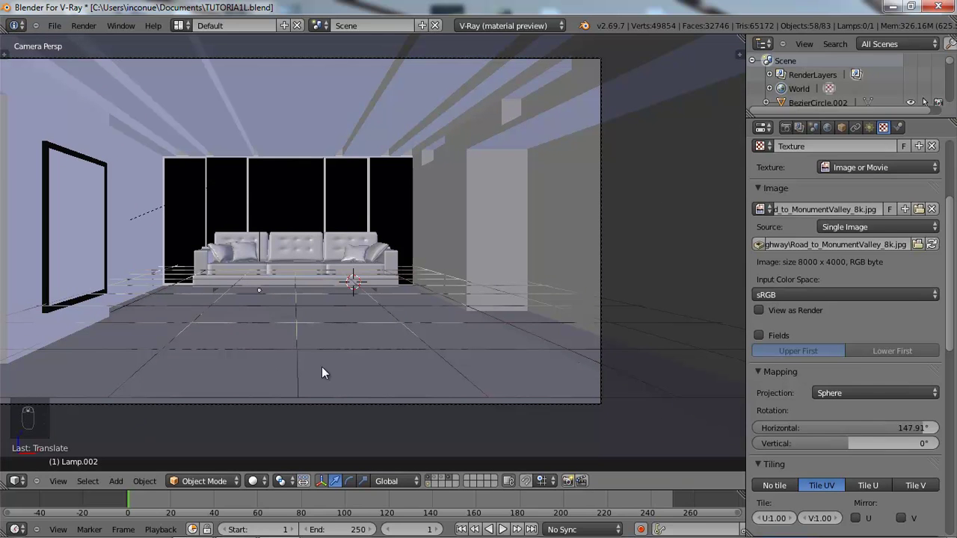
pyautogui.keyDown('shift'); pyautogui.click(438, 479); pyautogui.keyUp('shift')
pyautogui.keyDown('shift'); pyautogui.click(444, 476); pyautogui.keyUp('shift')
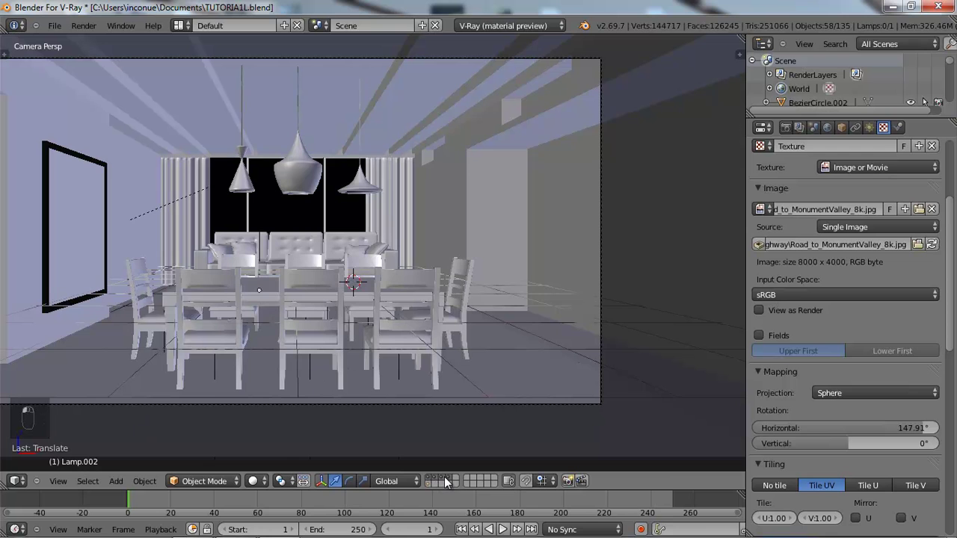
# - Box-select the rug with its fringed edges on the appended furniture layer and move it to the room's layer
pyautogui.moveTo(365, 343); pyautogui.dragTo(413, 478, button='middle')
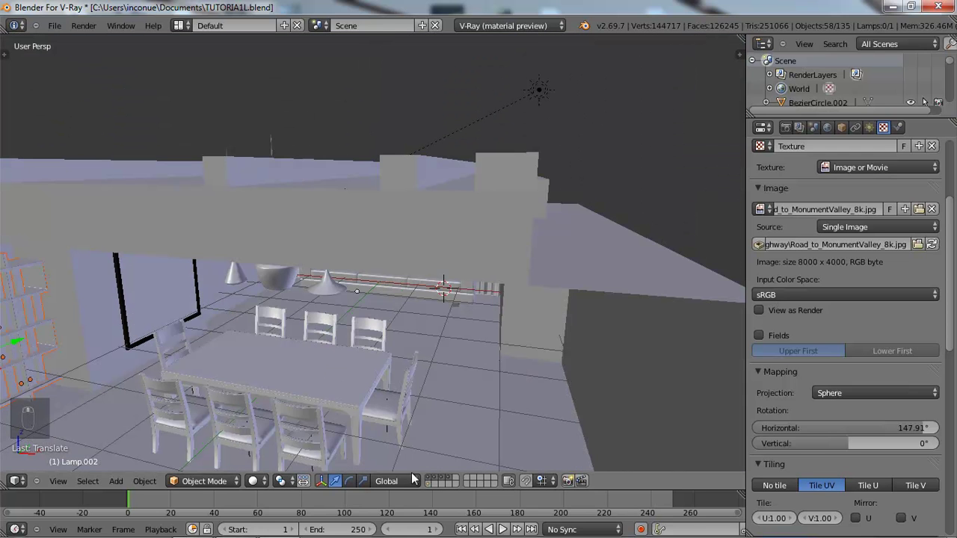
pyautogui.click(429, 484)
pyautogui.moveTo(326, 327); pyautogui.dragTo(331, 362, button='middle')
pyautogui.scroll(1, 332, 362)
pyautogui.scroll(4, 313, 314)
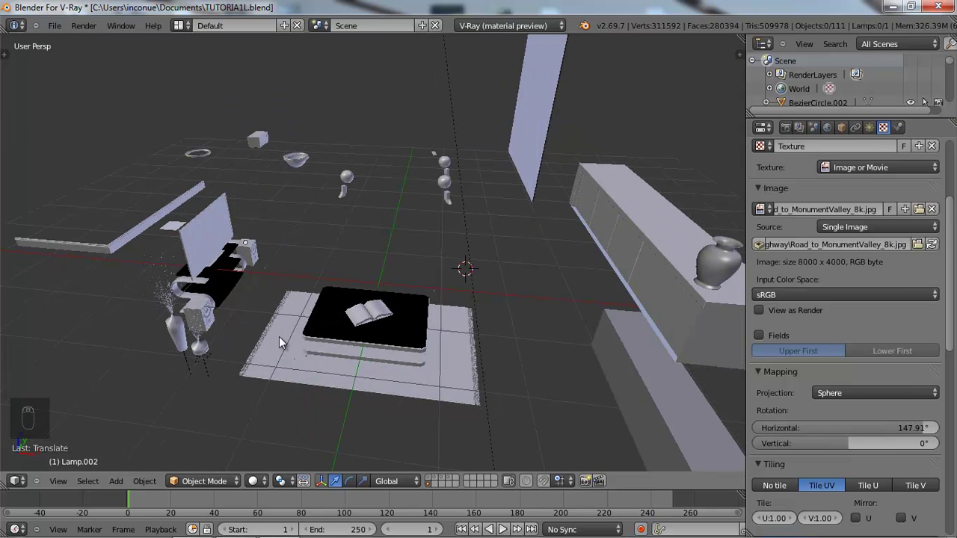
pyautogui.press('b')
pyautogui.moveTo(252, 325); pyautogui.dragTo(277, 370)
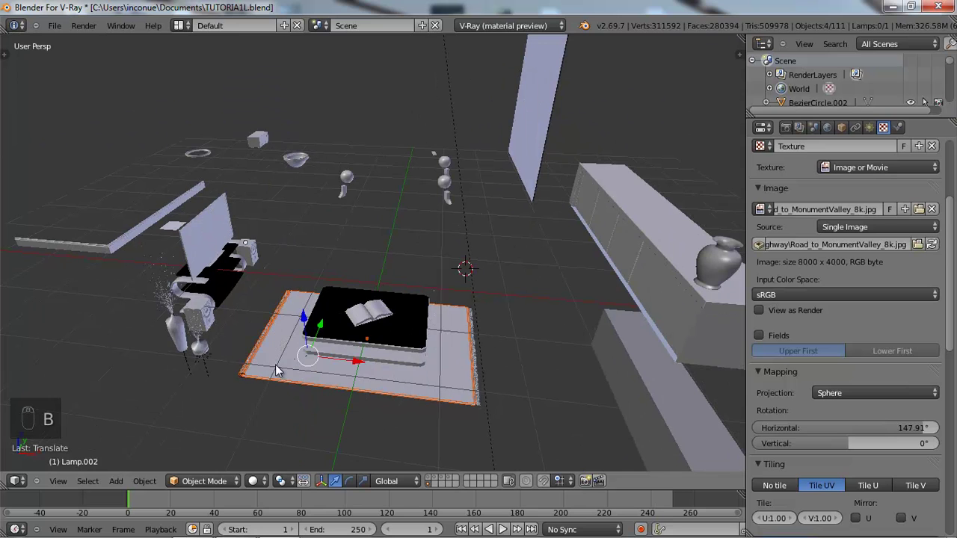
pyautogui.press('b')
pyautogui.moveTo(466, 323); pyautogui.dragTo(473, 359)
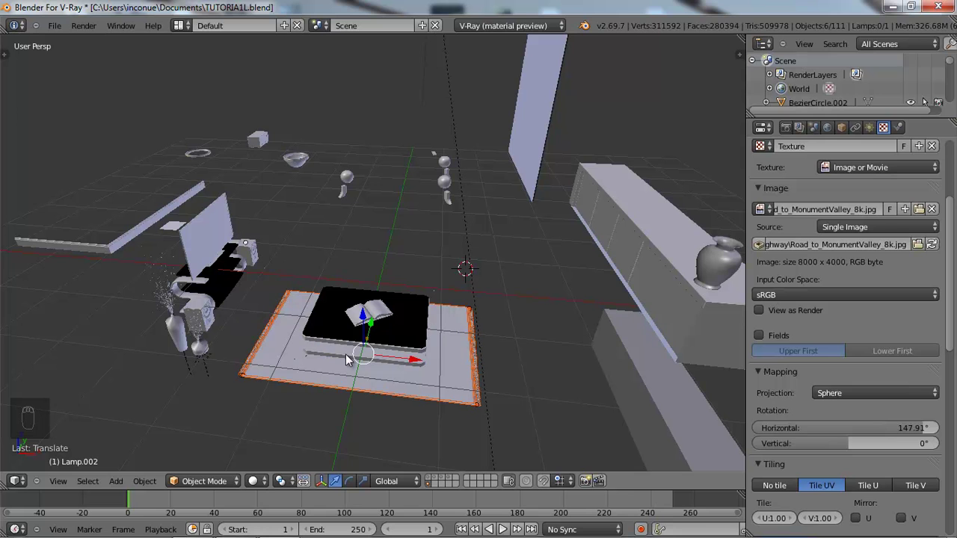
pyautogui.press('m')
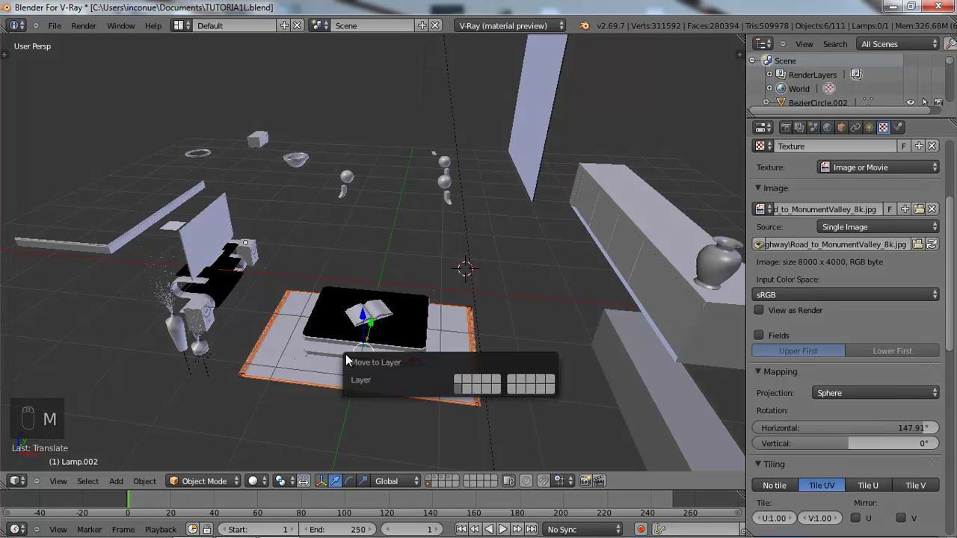
pyautogui.click(459, 383)
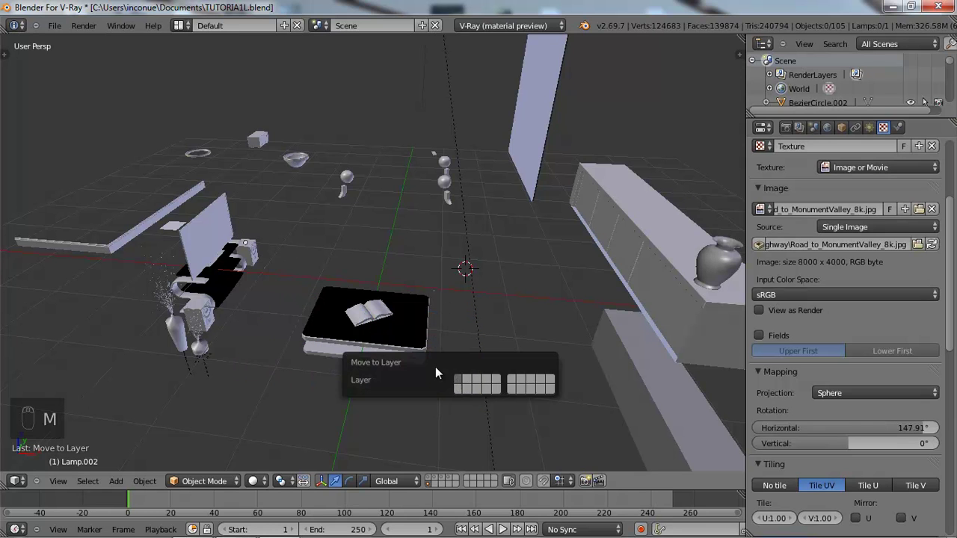
# - Check the rug's placement in the room with the curtain, dining set, pendant lamp and sofa layers shown
pyautogui.click(429, 478)
pyautogui.moveTo(377, 390); pyautogui.dragTo(377, 354, button='middle')
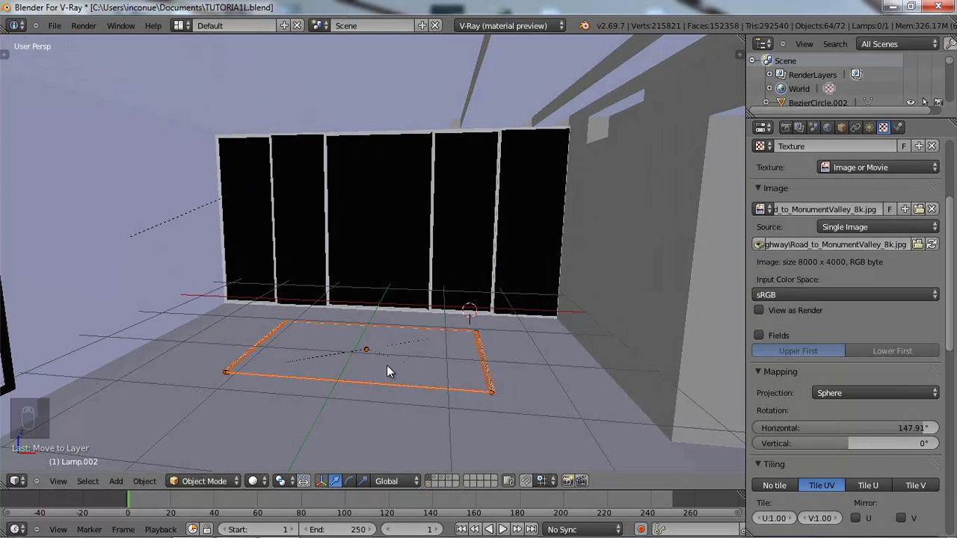
pyautogui.keyDown('shift'); pyautogui.click(436, 479); pyautogui.keyUp('shift')
pyautogui.keyDown('shift'); pyautogui.click(452, 477); pyautogui.keyUp('shift')
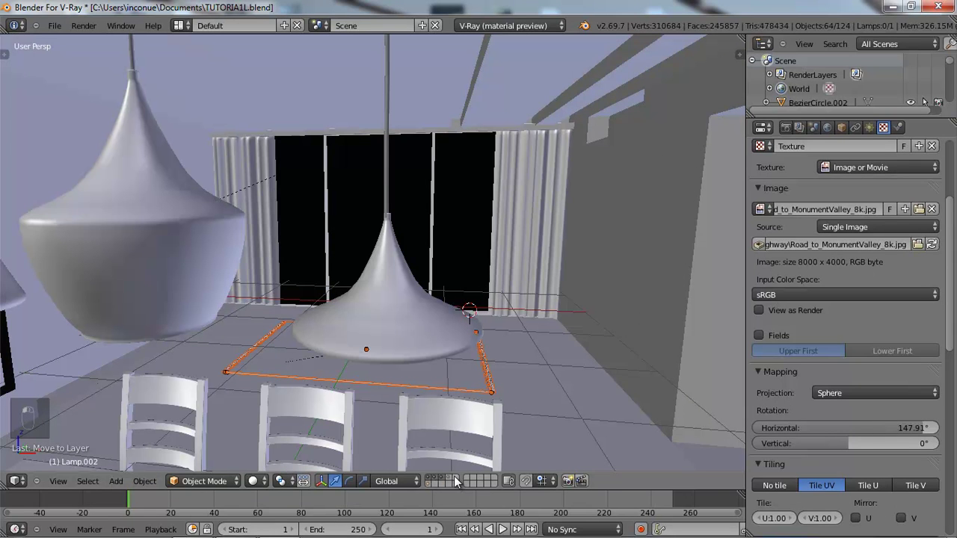
pyautogui.keyDown('shift'); pyautogui.click(455, 481); pyautogui.keyUp('shift')
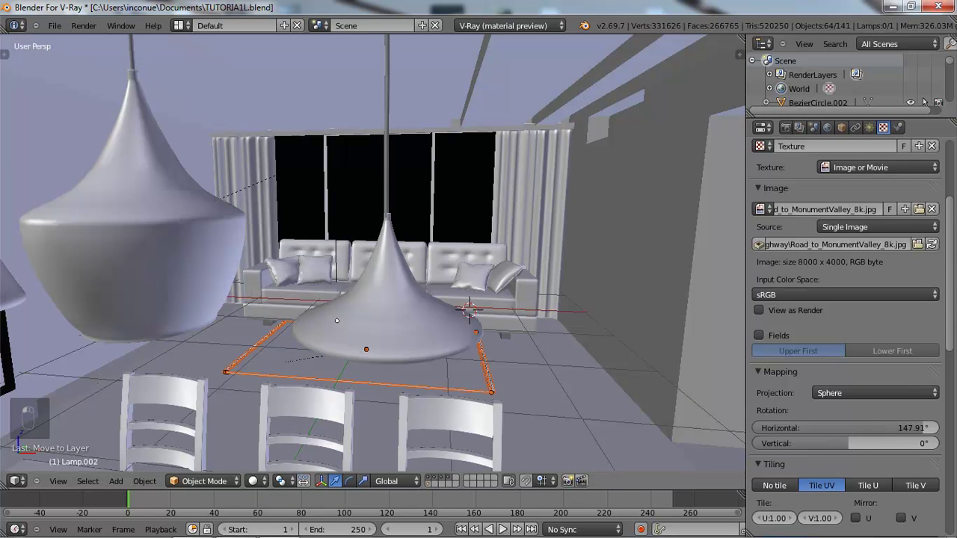
# - Select the TV unit, its speakers and the plant vases on the appended furniture layer in wireframe
pyautogui.click(427, 485)
pyautogui.moveTo(279, 323); pyautogui.dragTo(238, 268, button='middle')
pyautogui.press('z')
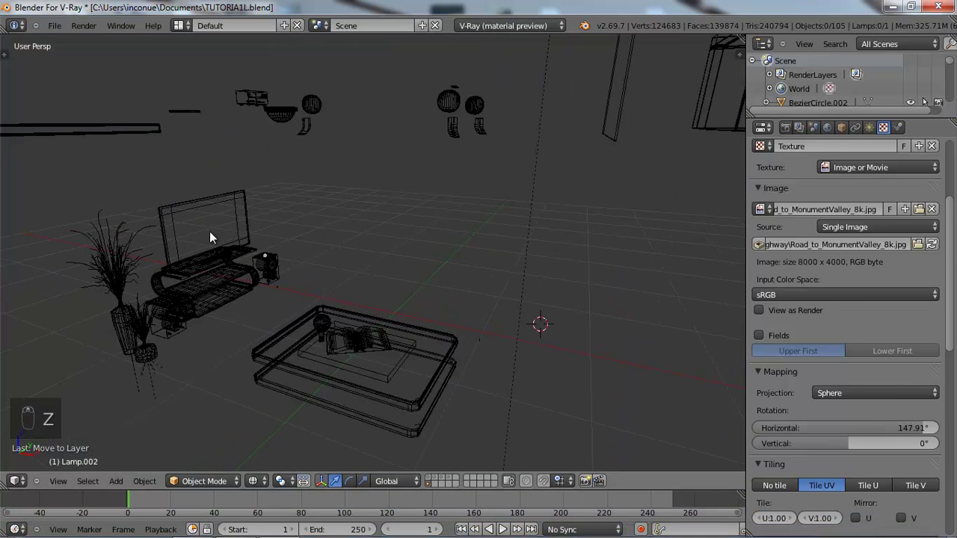
pyautogui.press('b')
pyautogui.moveTo(142, 177); pyautogui.dragTo(284, 318)
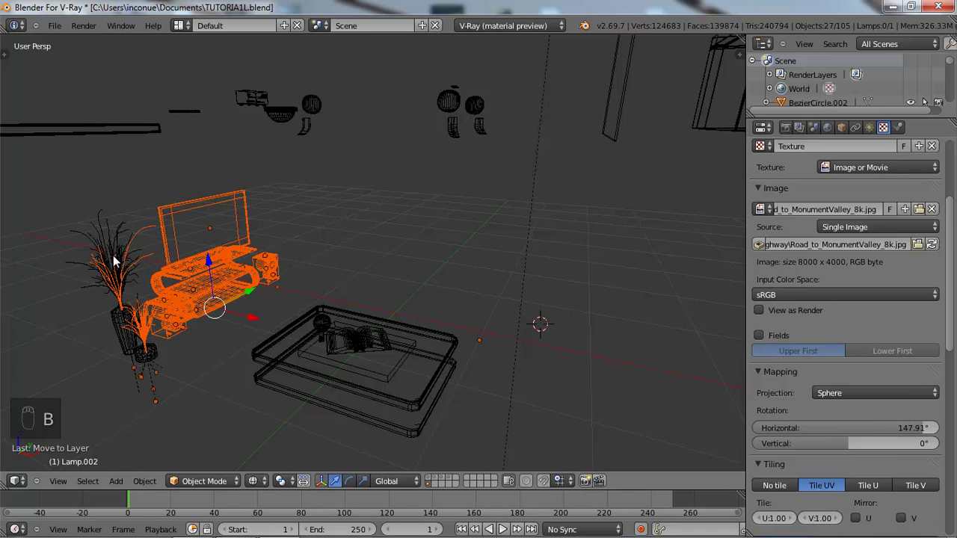
pyautogui.press('b')
pyautogui.moveTo(89, 213); pyautogui.dragTo(196, 417)
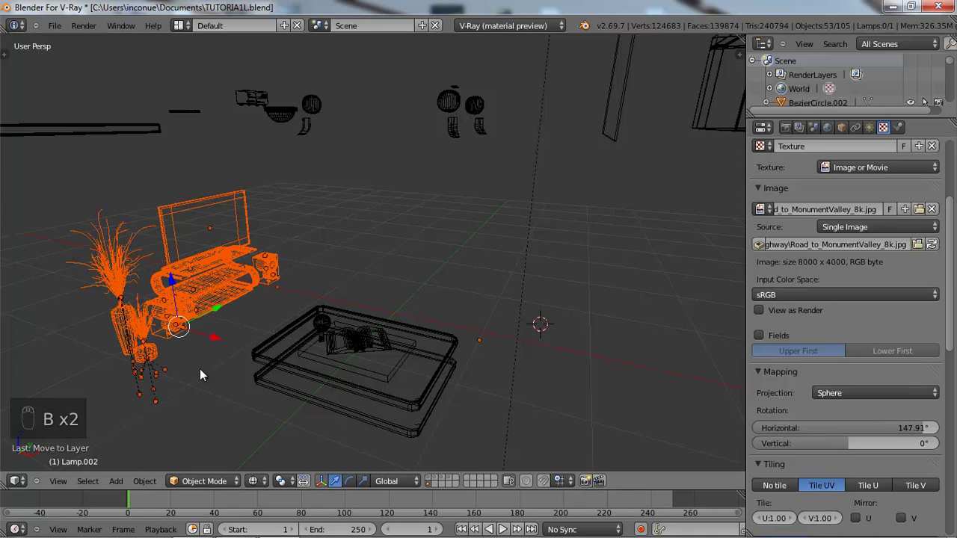
# - Move the selected TV unit, speakers and plant vases to the room's layer
pyautogui.click(431, 479)
pyautogui.press('b')
pyautogui.moveTo(235, 317); pyautogui.dragTo(273, 373, button='middle')
pyautogui.press('b')
pyautogui.moveTo(514, 404); pyautogui.dragTo(535, 434, button='middle')
pyautogui.click(427, 482)
pyautogui.press('m')
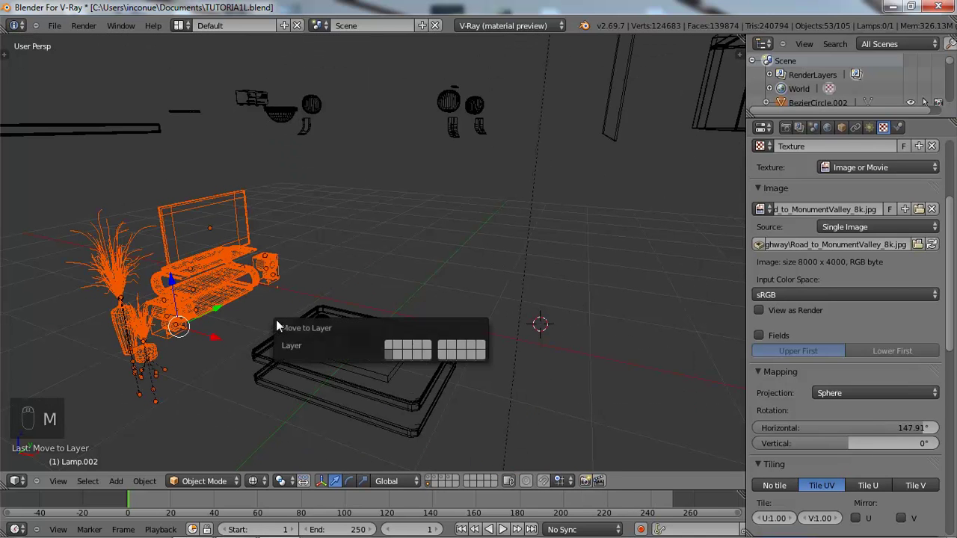
pyautogui.click(399, 353)
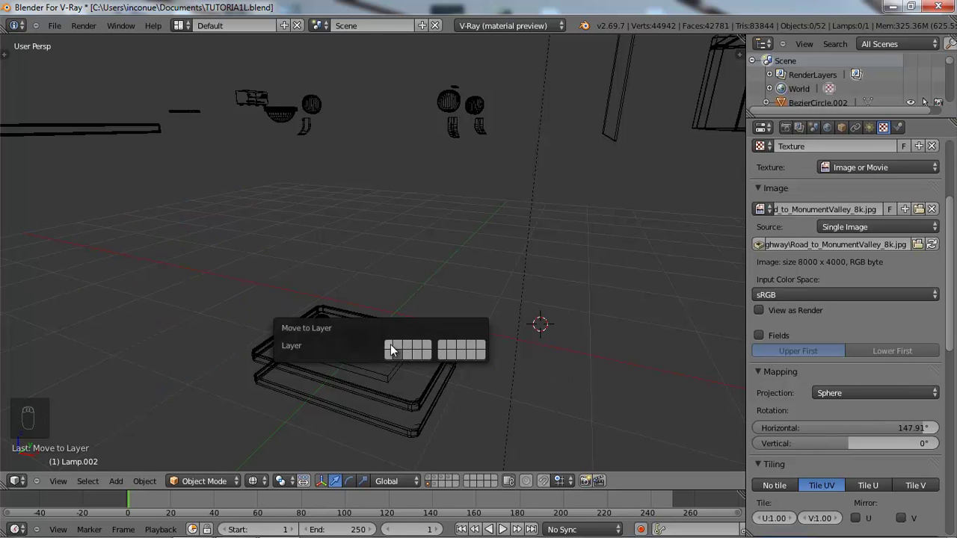
# - Check the TV unit and plants in solid shading with the room, dining set, curtain and sofa layers shown
pyautogui.click(430, 483)
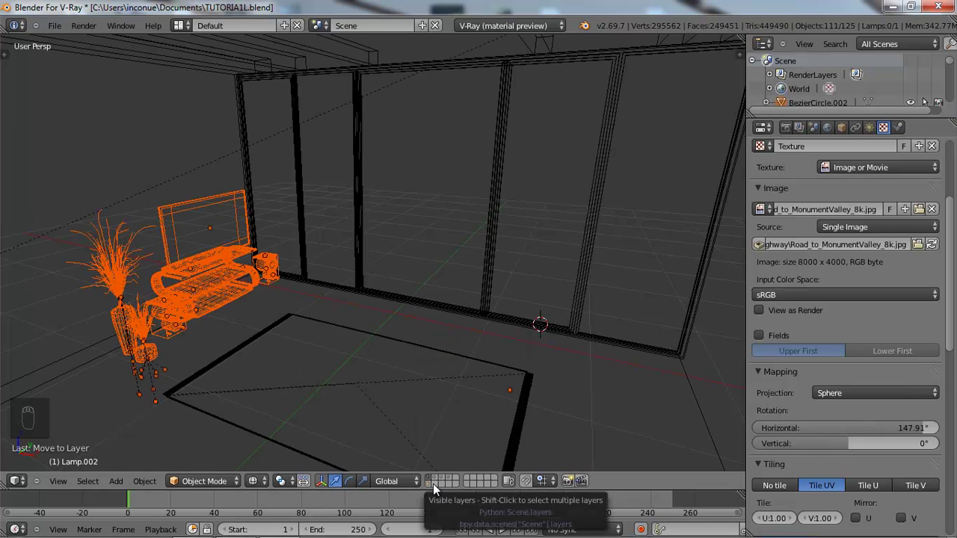
pyautogui.press('z')
pyautogui.moveTo(277, 356)
pyautogui.mouseDown(button='middle')
pyautogui.moveTo(297, 361)
pyautogui.moveTo(264, 356)
pyautogui.mouseUp(button='middle')
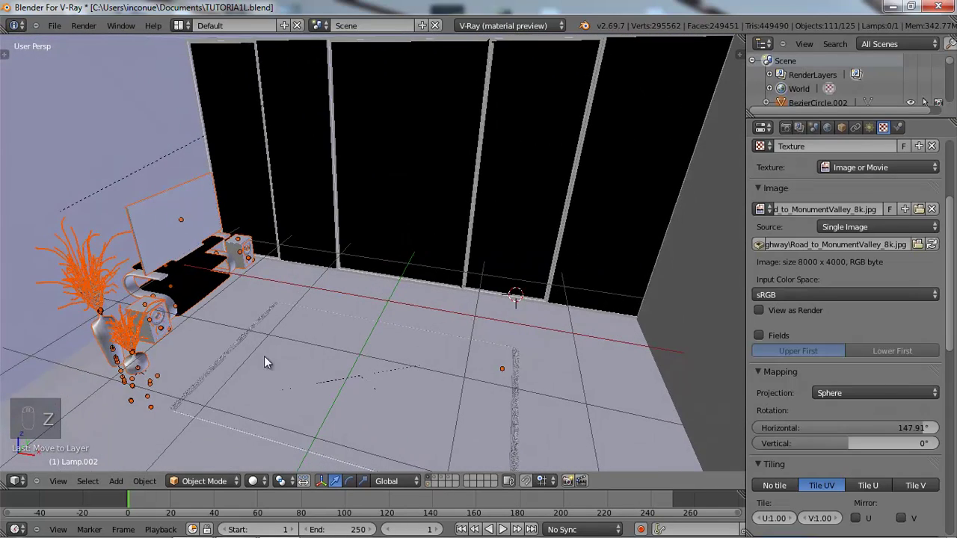
pyautogui.keyDown('shift'); pyautogui.click(437, 479); pyautogui.keyUp('shift')
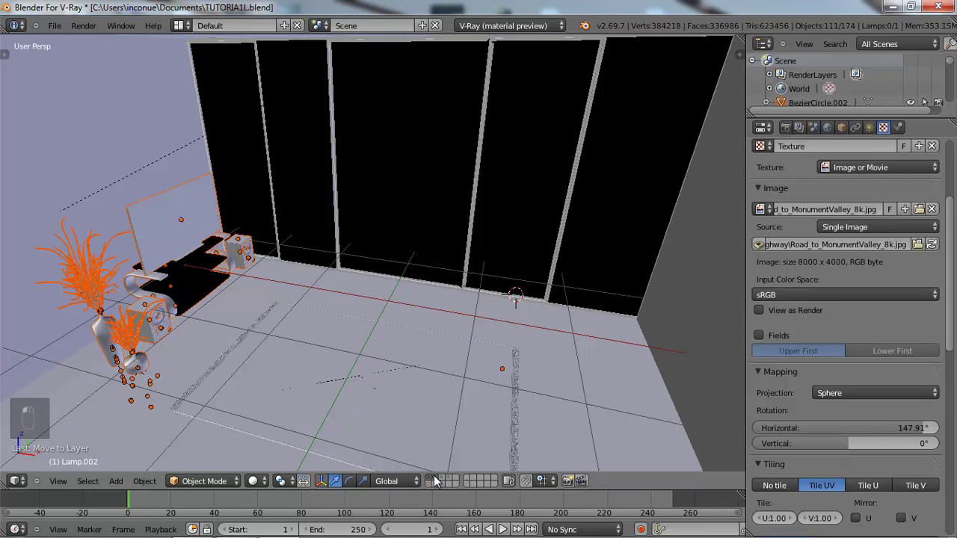
pyautogui.keyDown('shift'); pyautogui.click(443, 482); pyautogui.keyUp('shift')
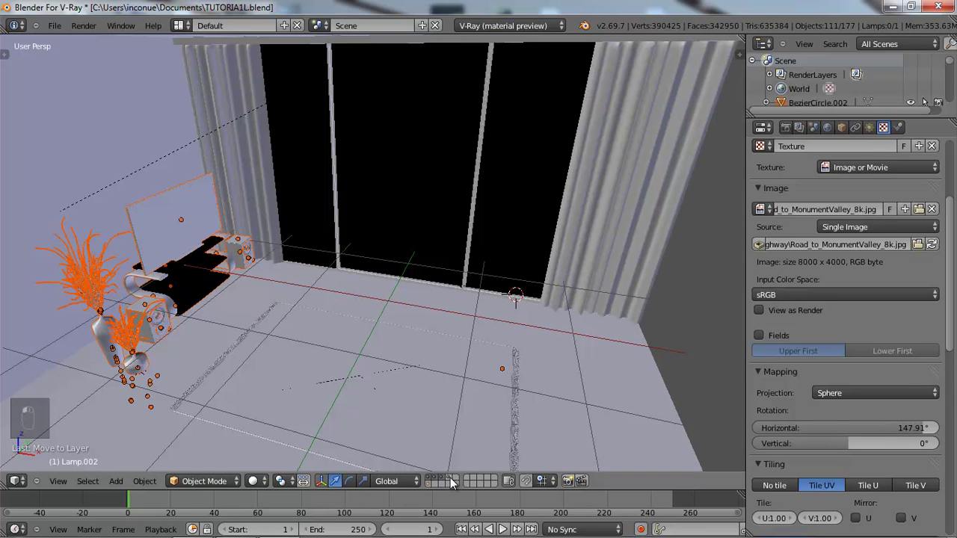
pyautogui.keyDown('shift'); pyautogui.click(453, 484); pyautogui.keyUp('shift')
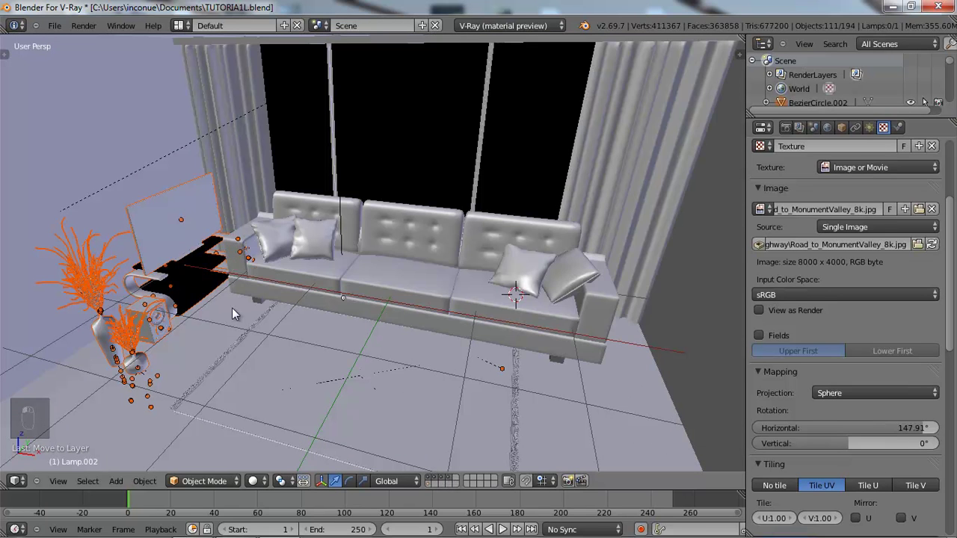
# - Slide the TV unit, speakers and plants along the side wall away from the window in the wireframe top view
pyautogui.scroll(-1, 216, 288)
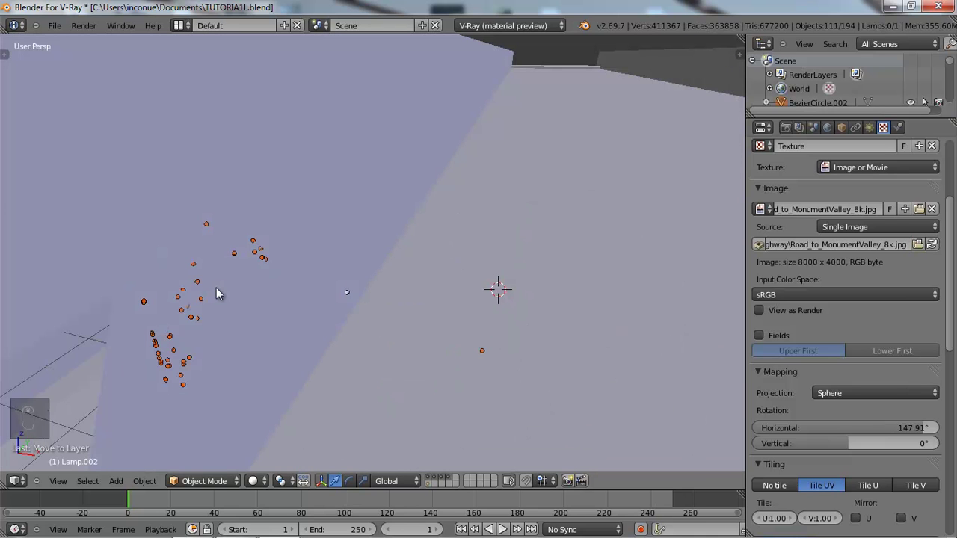
pyautogui.press('KP_7')
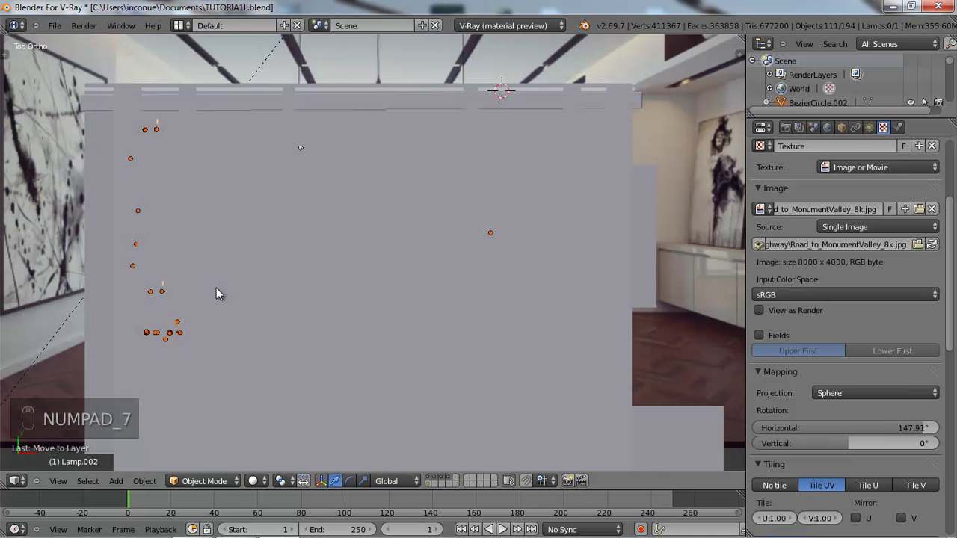
pyautogui.press('z')
pyautogui.scroll(-1, 217, 275)
pyautogui.keyDown('shift'); pyautogui.moveTo(214, 255); pyautogui.dragTo(221, 222, button='middle'); pyautogui.keyUp('shift')
pyautogui.moveTo(145, 404); pyautogui.dragTo(149, 53)
# - Try deleting the separate White Sofa Metal object near the rug's corner, and undo the deletion
pyautogui.rightClick(479, 285)
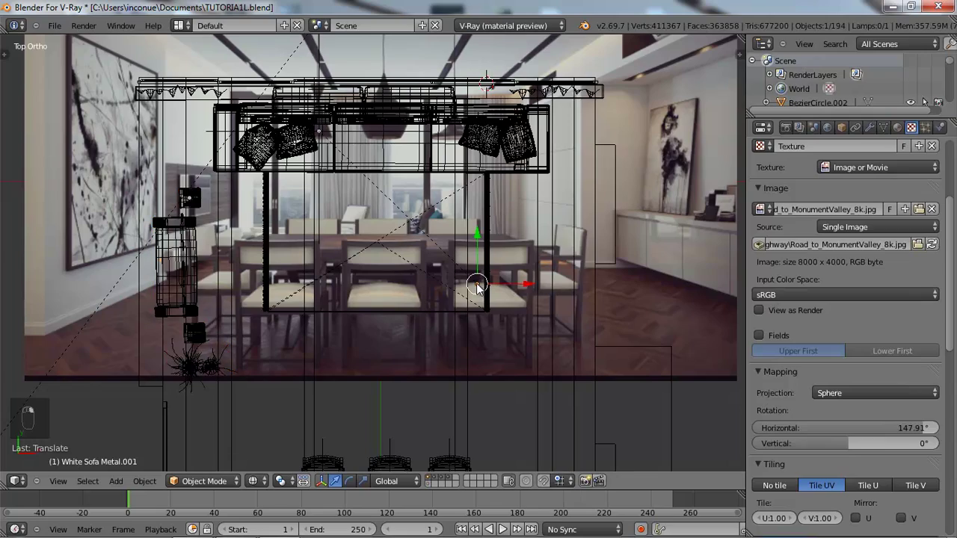
pyautogui.press('x')
pyautogui.click(478, 286)
pyautogui.moveTo(478, 286); pyautogui.dragTo(373, 149, button='middle')
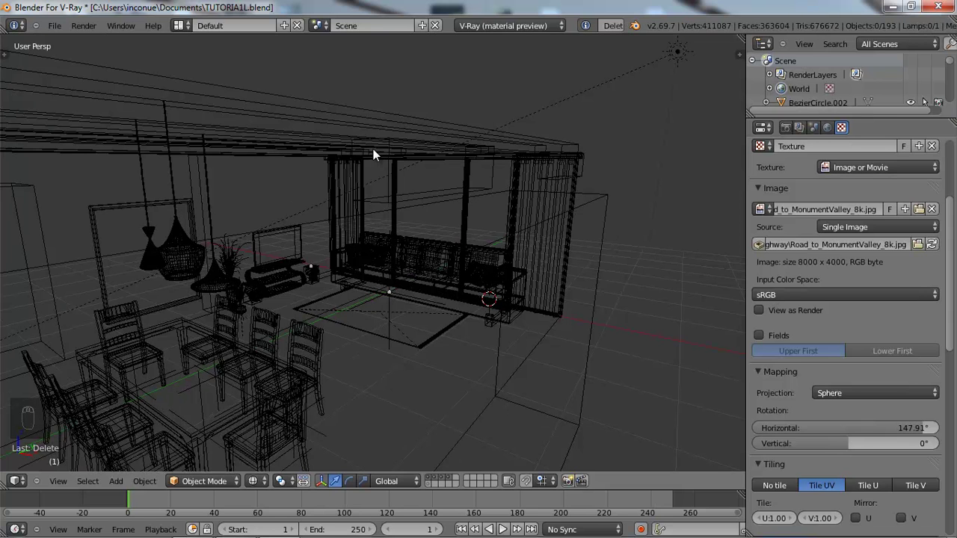
pyautogui.hotkey('ctrl', 'z')
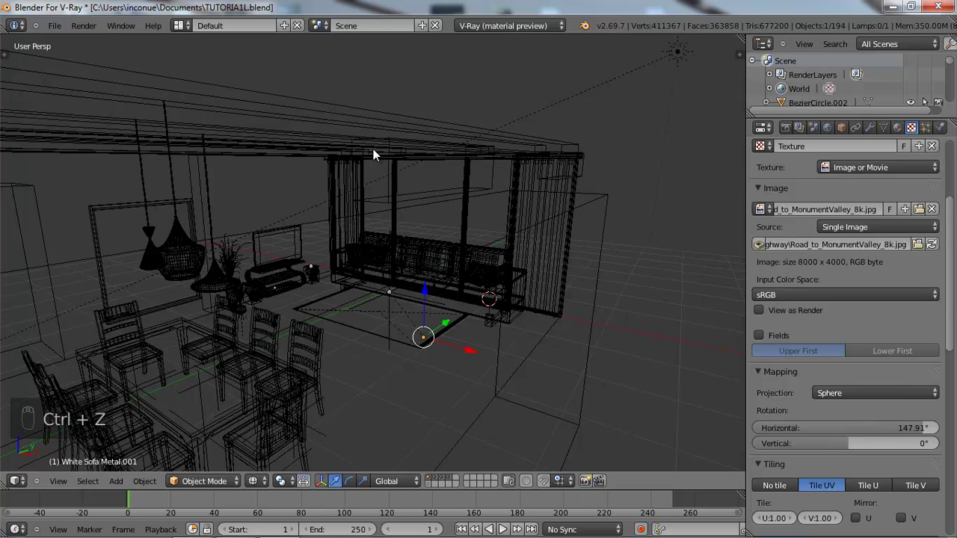
# - Review the furnished room in the solid-shaded camera view with the whole frame centred
pyautogui.press('KP_0')
pyautogui.press('z')
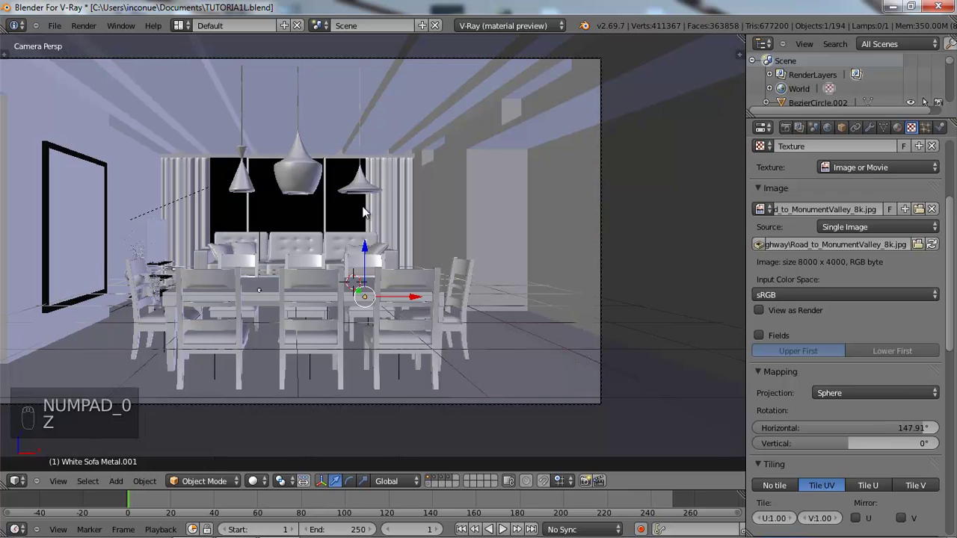
pyautogui.keyDown('shift'); pyautogui.moveTo(364, 219); pyautogui.dragTo(415, 243, button='middle'); pyautogui.keyUp('shift')
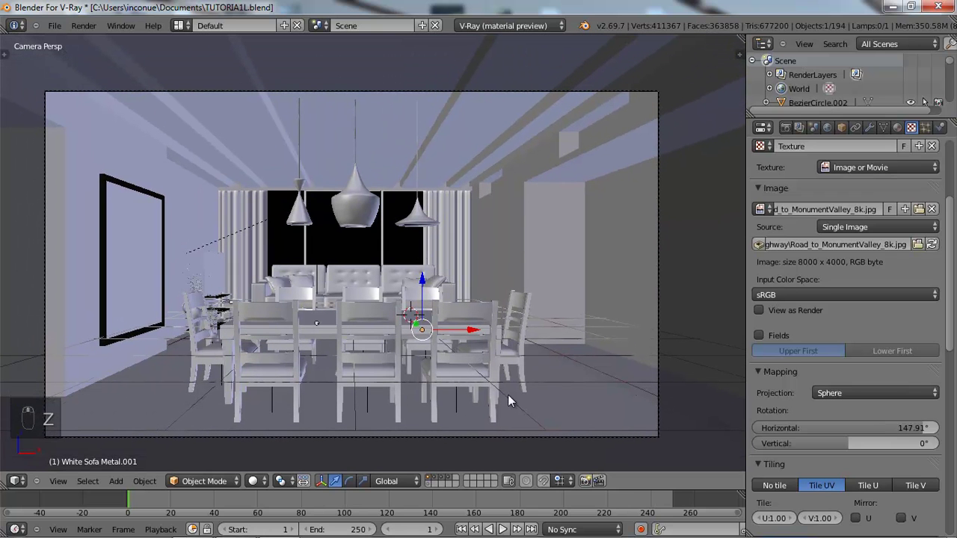
# - Select the cabinet with the vase on the appended furniture layer and move both to the room's layer
pyautogui.click(432, 479)
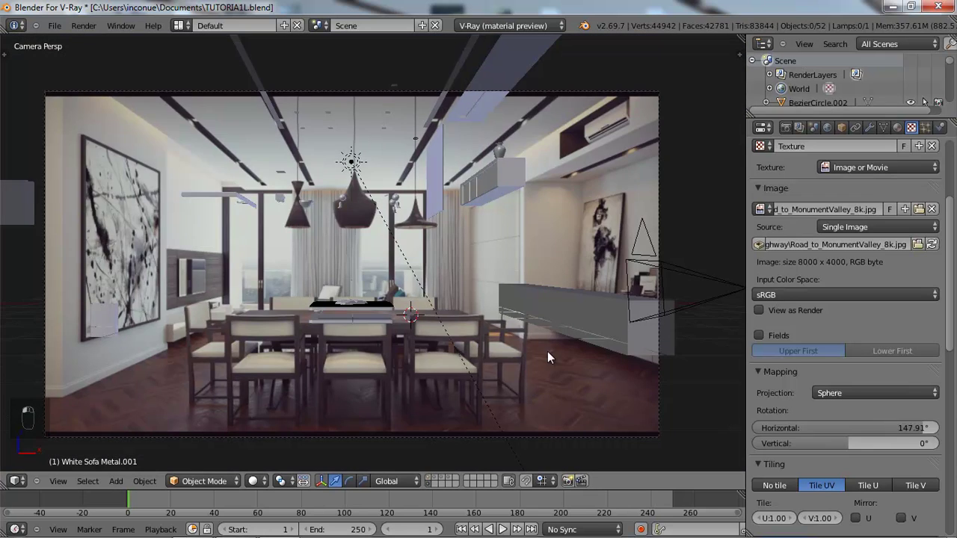
pyautogui.rightClick(505, 161)
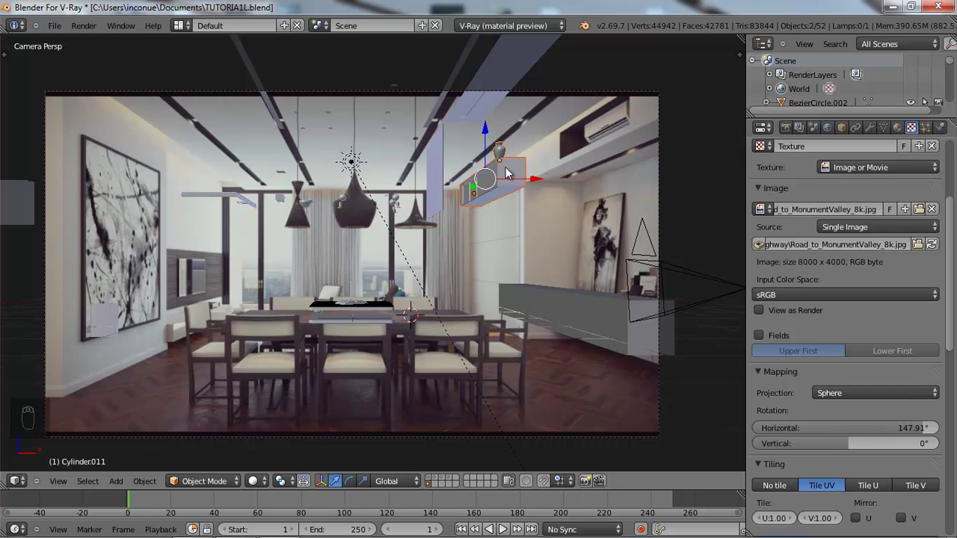
pyautogui.press('m')
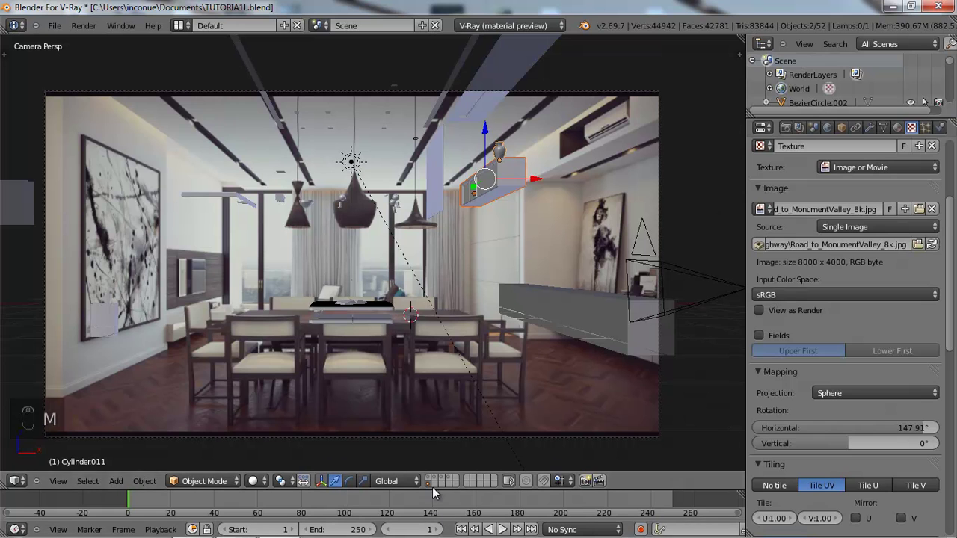
pyautogui.press('m')
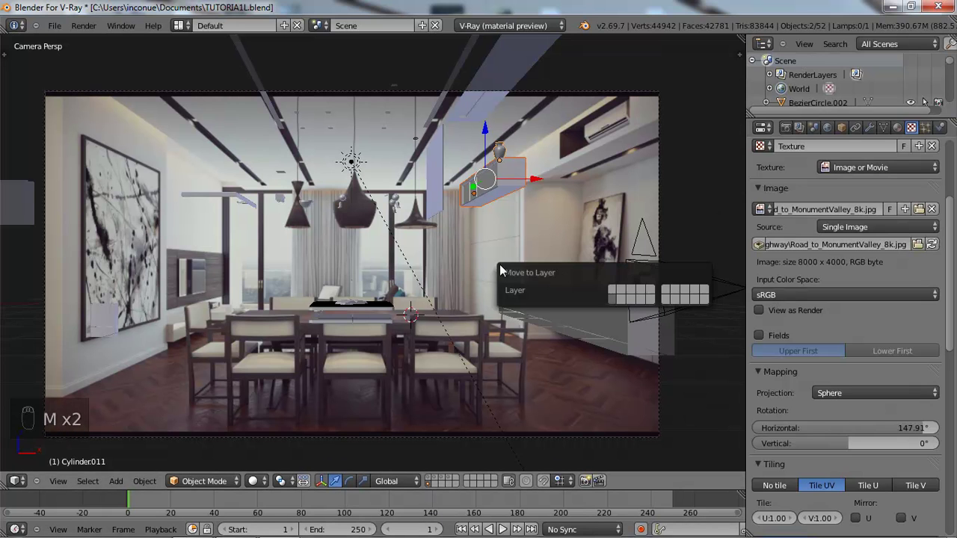
pyautogui.click(621, 300)
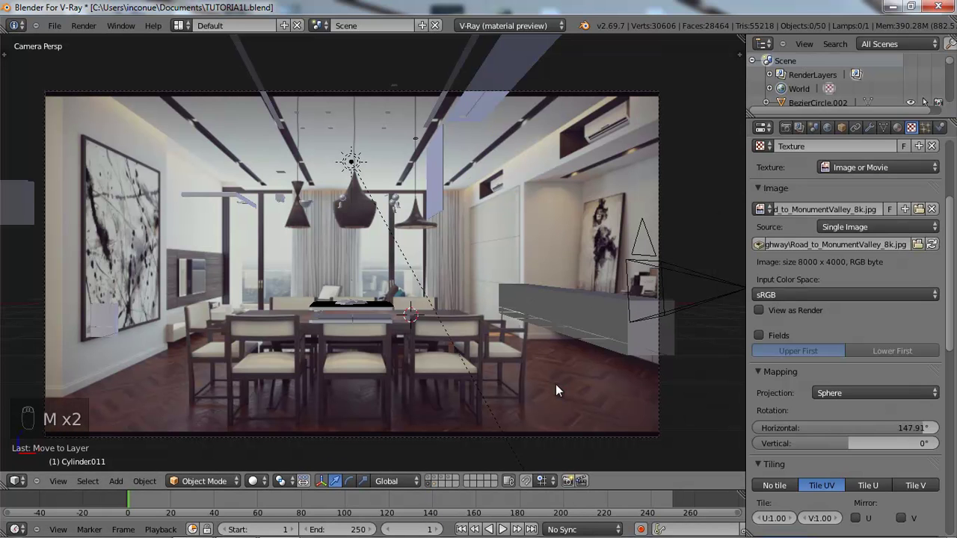
# - Lower the cabinet and vase to near floor height and slide them away from the window wall in the wireframe top view
pyautogui.click(432, 484)
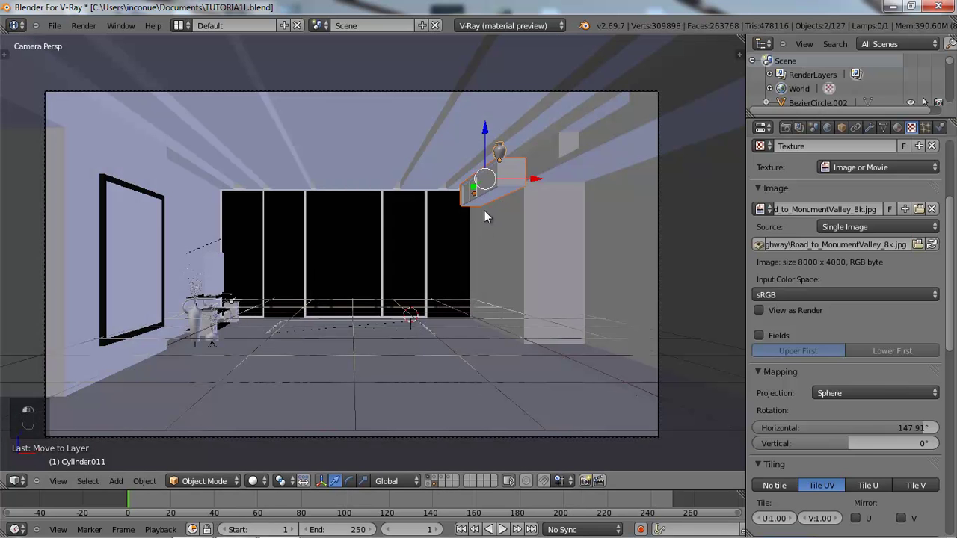
pyautogui.moveTo(485, 133); pyautogui.dragTo(498, 262)
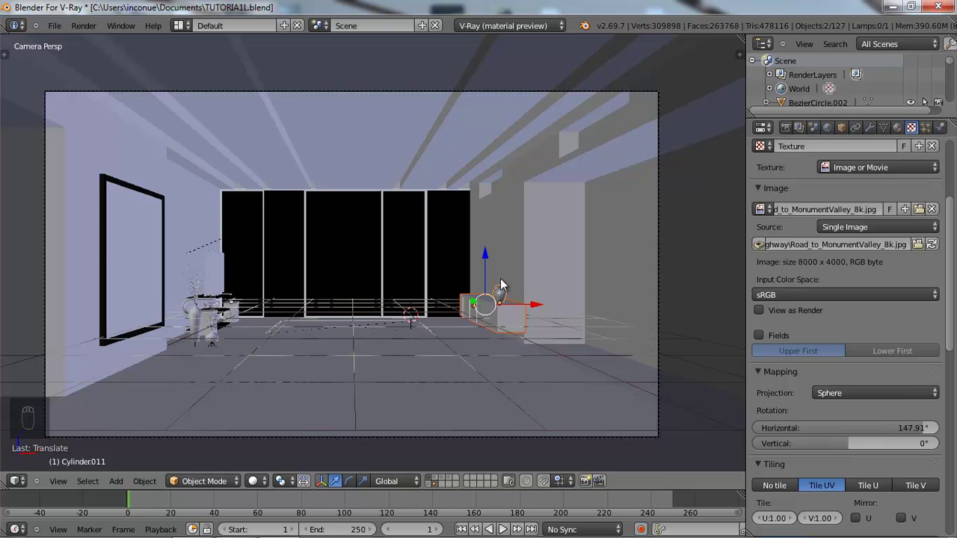
pyautogui.press('KP_7')
pyautogui.press('z')
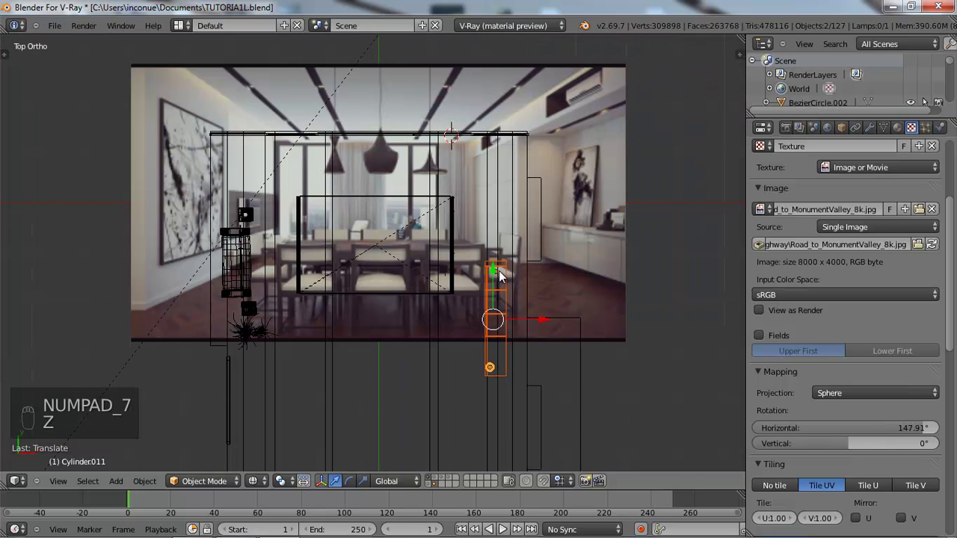
pyautogui.moveTo(491, 271); pyautogui.dragTo(492, 343)
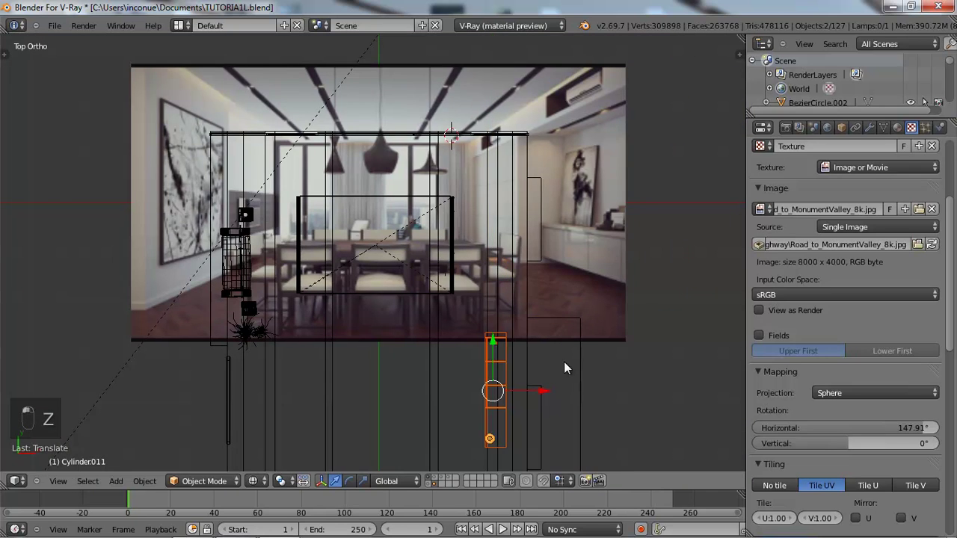
# - Move the cabinet and vase to the side-wall recess, enlarge both, and nudge them into alignment in the wireframe top view
pyautogui.keyDown('shift'); pyautogui.moveTo(564, 361); pyautogui.dragTo(542, 214, button='middle'); pyautogui.keyUp('shift')
pyautogui.moveTo(527, 247); pyautogui.dragTo(594, 248)
pyautogui.press('s')
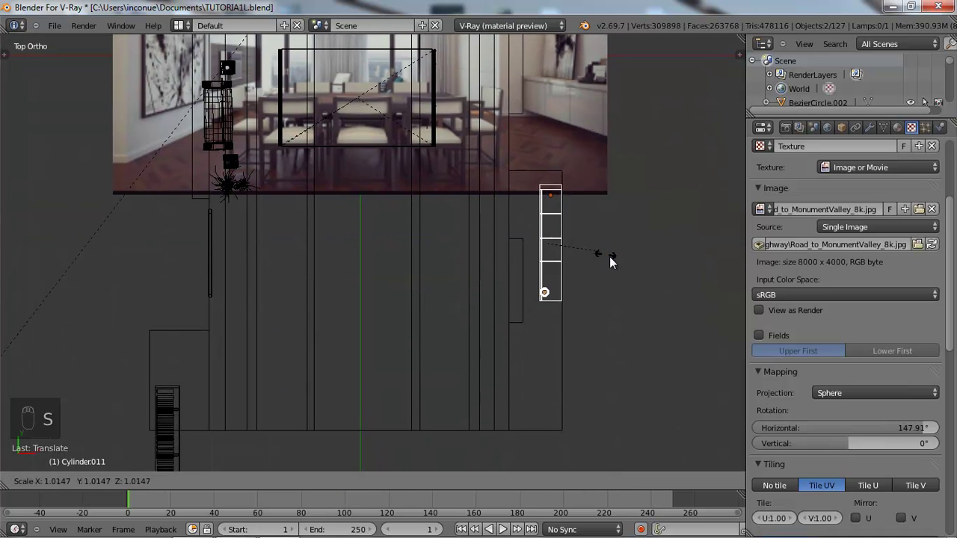
pyautogui.click(616, 240)
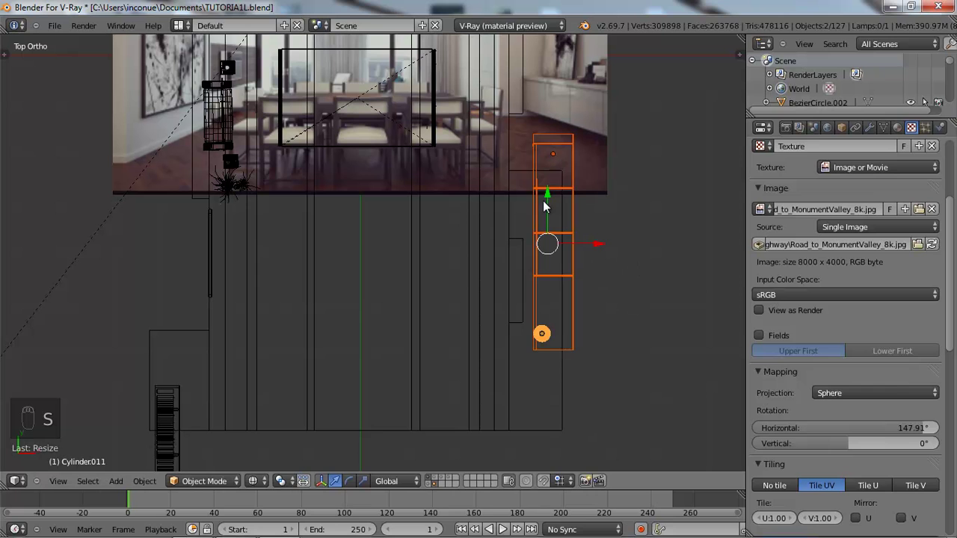
pyautogui.moveTo(547, 193); pyautogui.dragTo(546, 242)
pyautogui.moveTo(596, 298); pyautogui.dragTo(584, 297)
pyautogui.scroll(-1, 251, 345)
pyautogui.keyDown('shift'); pyautogui.moveTo(261, 317); pyautogui.dragTo(274, 226, button='middle'); pyautogui.keyUp('shift')
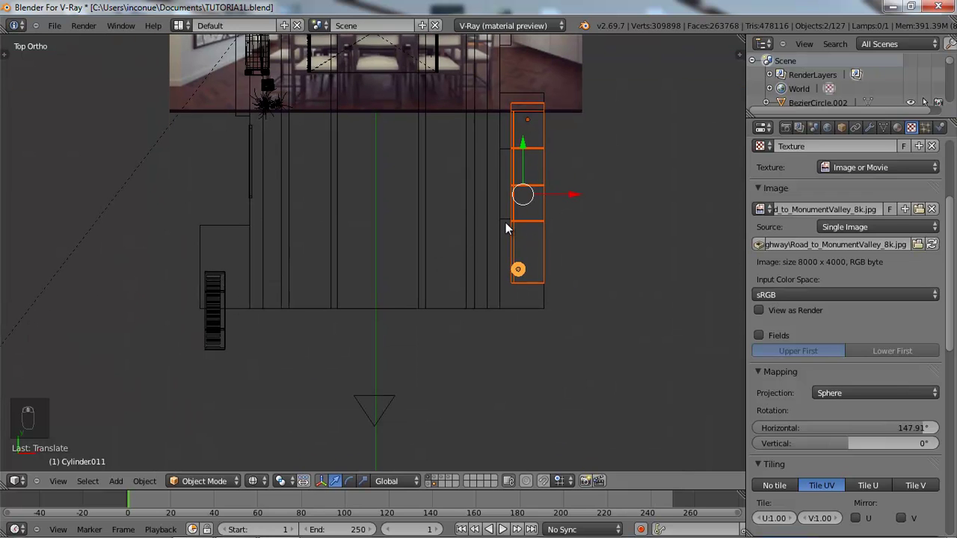
# - Shrink the cabinet and vase slightly in the camera view and reposition them along Y and X to match the reference cabinet
pyautogui.press('KP_0')
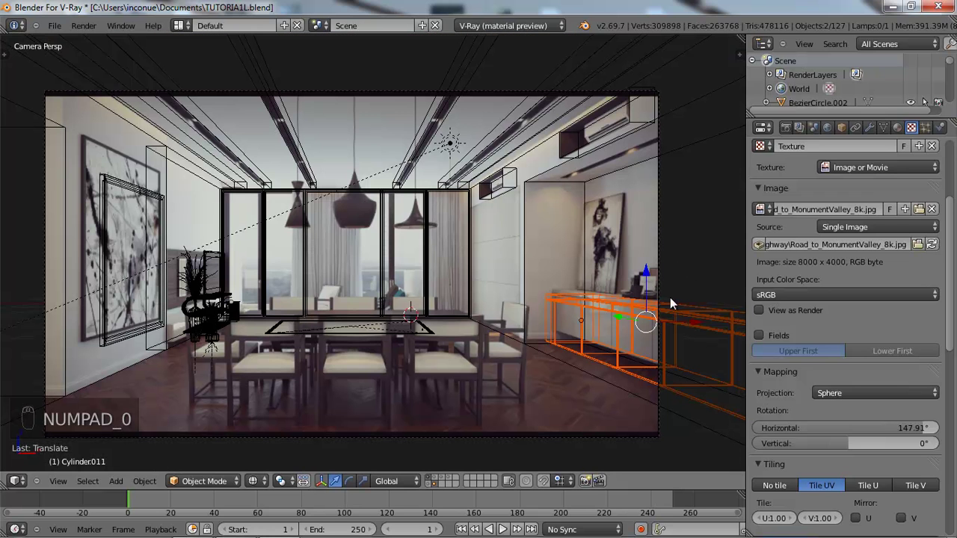
pyautogui.press('s')
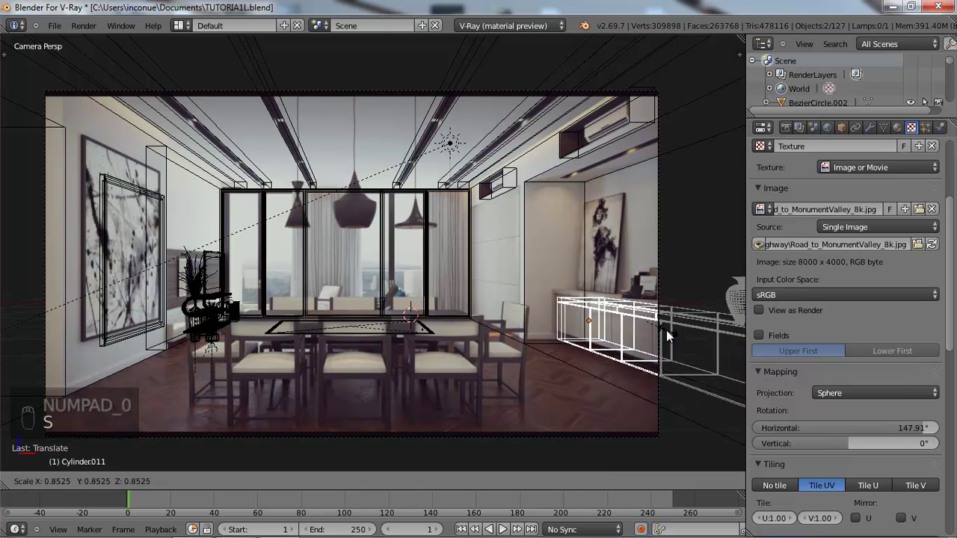
pyautogui.click(671, 331)
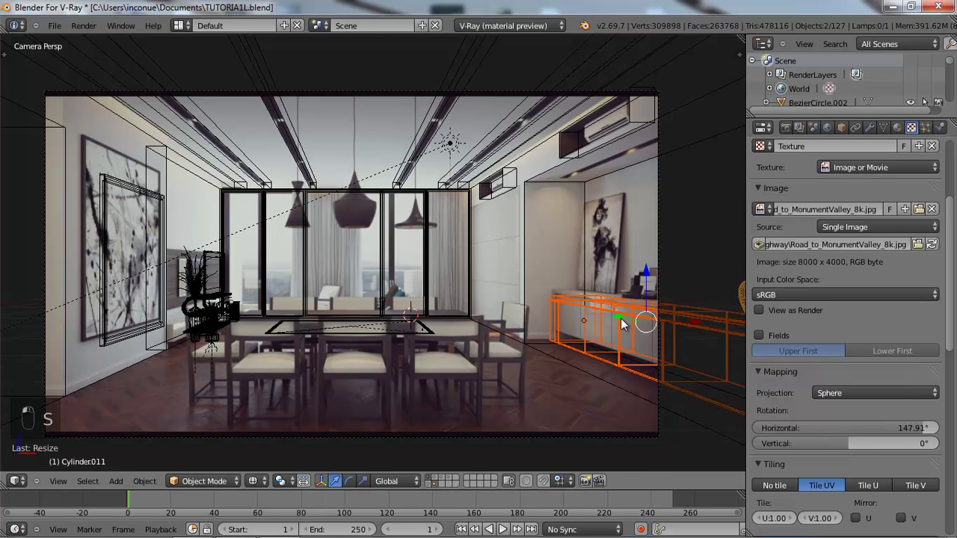
pyautogui.press('g')
pyautogui.press('y')
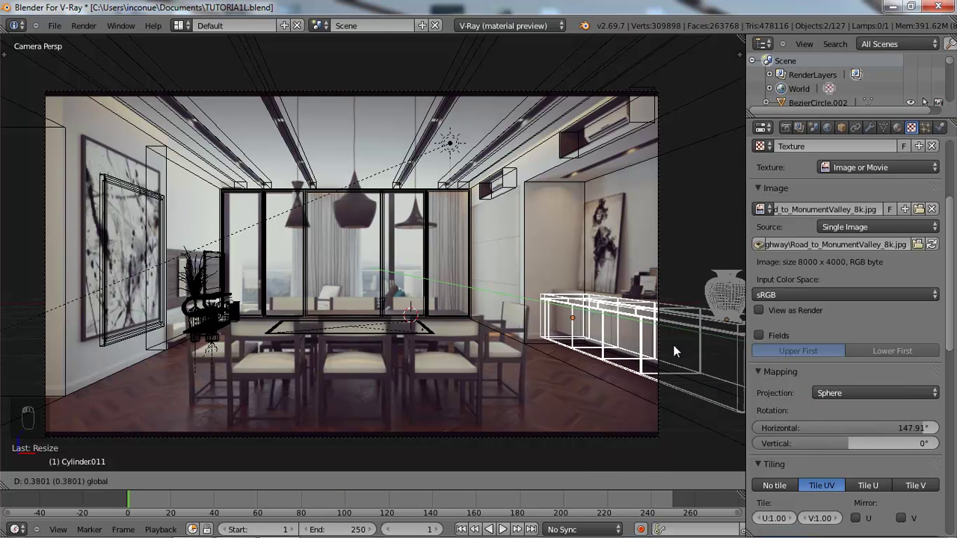
pyautogui.click(645, 328)
pyautogui.press('g')
pyautogui.press('x')
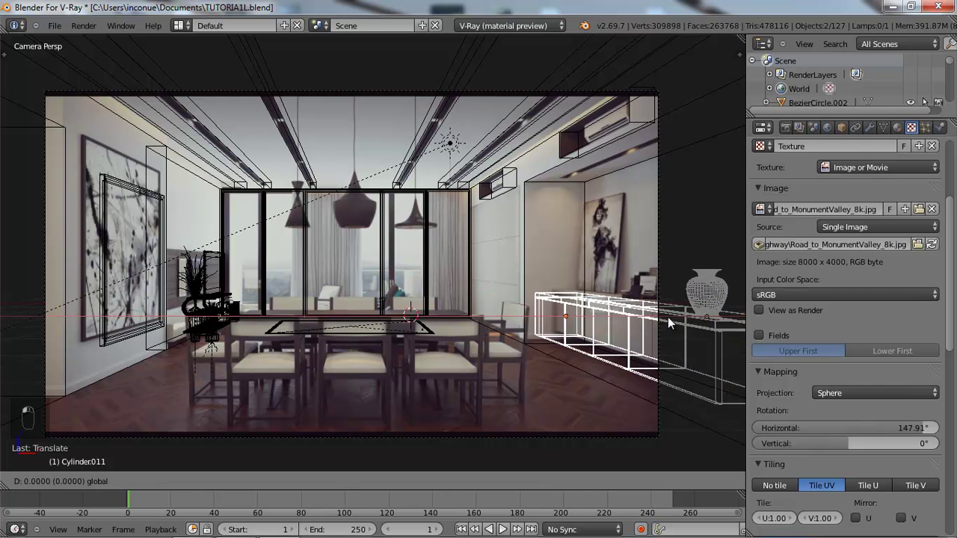
pyautogui.click(689, 317)
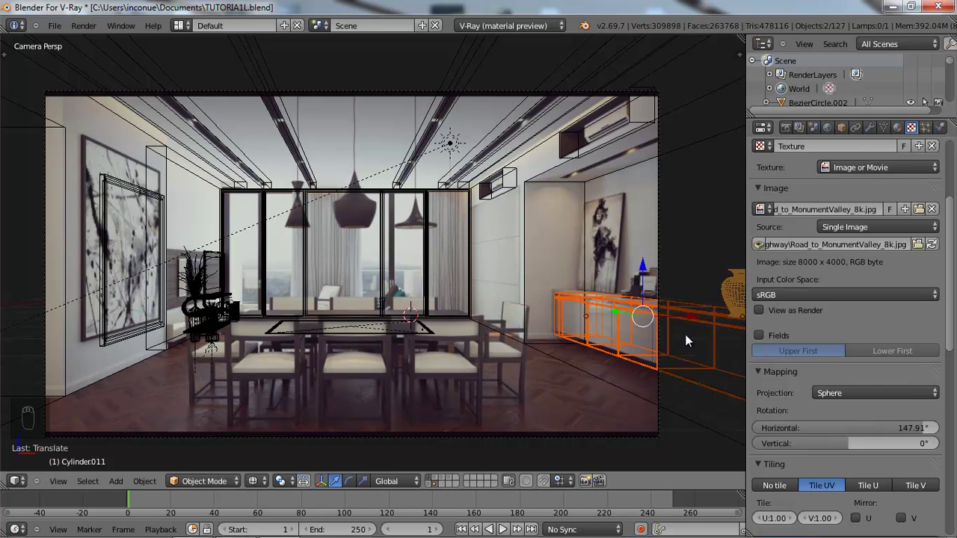
# - Scale the cabinet and vase down a little more and slide them along Y toward the window wall
pyautogui.press('s')
pyautogui.click(637, 326)
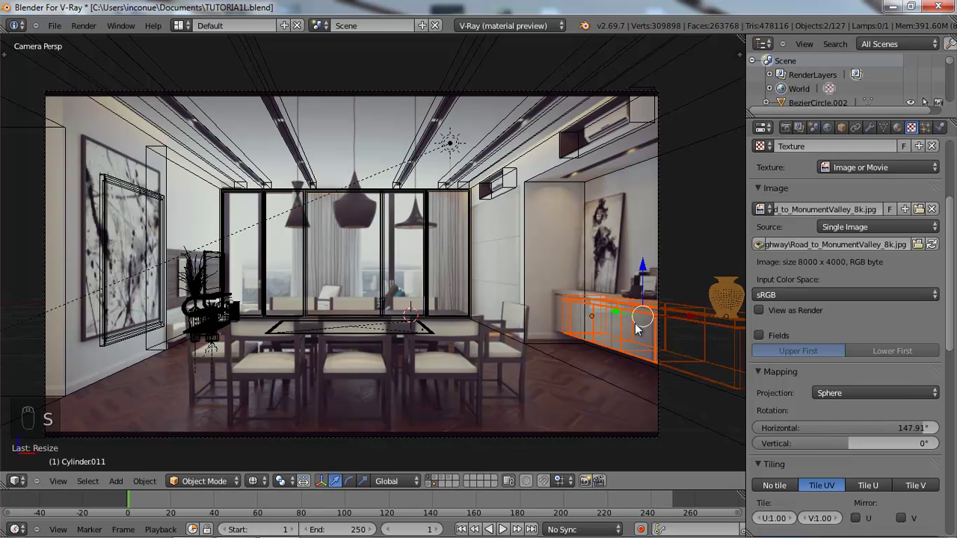
pyautogui.press('g')
pyautogui.press('y')
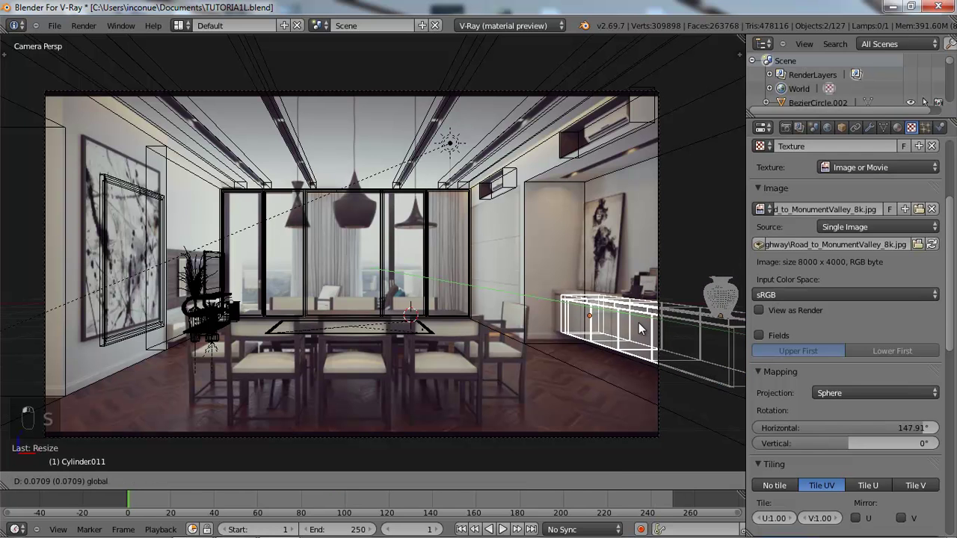
pyautogui.click(663, 337)
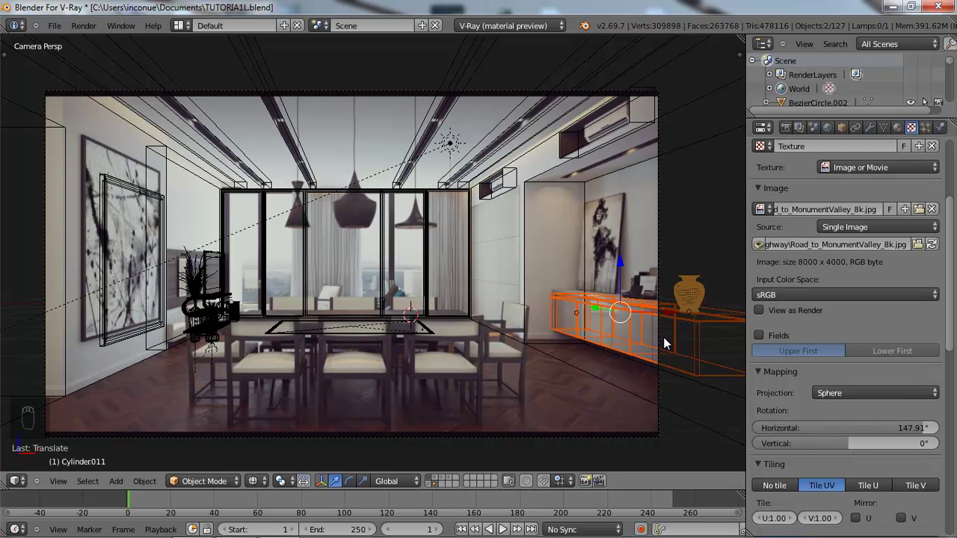
# - Slide the cabinet and vase back along Y, away from the window wall, to line up with the recess edge in wireframe
pyautogui.press('z')
pyautogui.moveTo(655, 335)
pyautogui.mouseDown(button='middle')
pyautogui.moveTo(545, 353)
pyautogui.moveTo(583, 362)
pyautogui.mouseUp(button='middle')
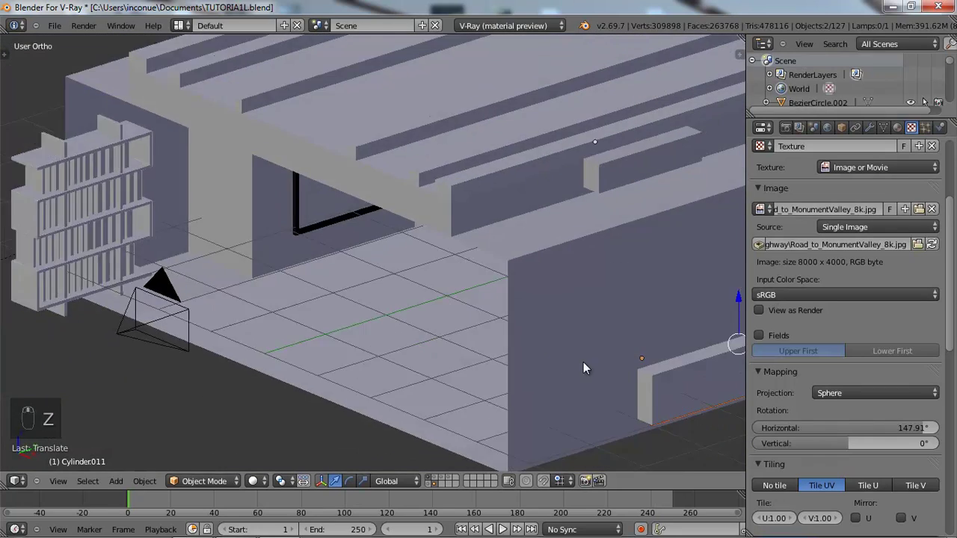
pyautogui.press('z')
pyautogui.moveTo(619, 306); pyautogui.dragTo(562, 348, button='middle')
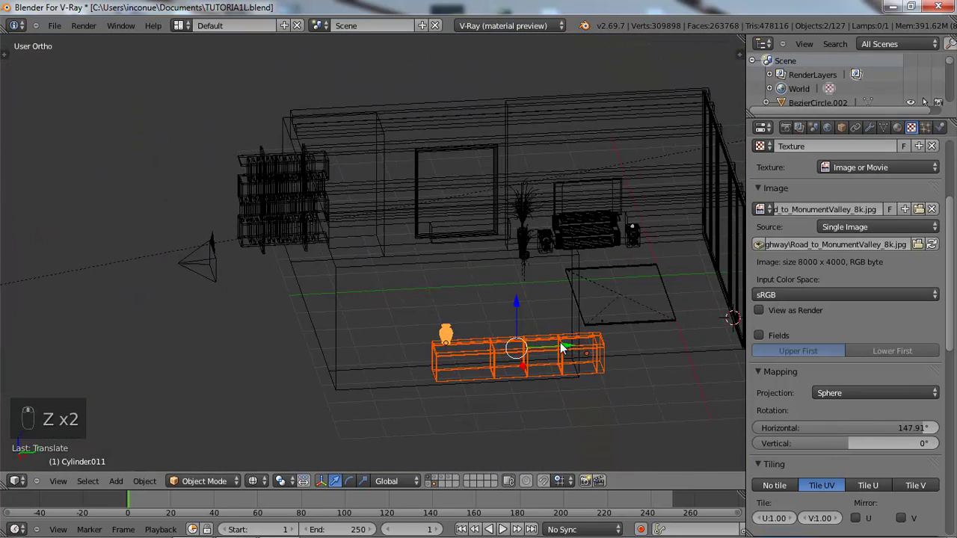
pyautogui.press('g')
pyautogui.press('y')
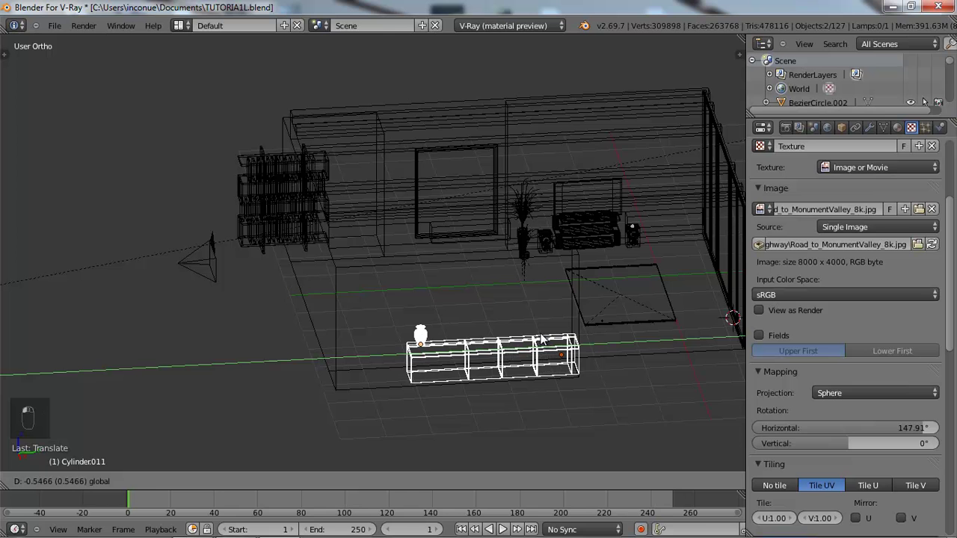
pyautogui.click(544, 339)
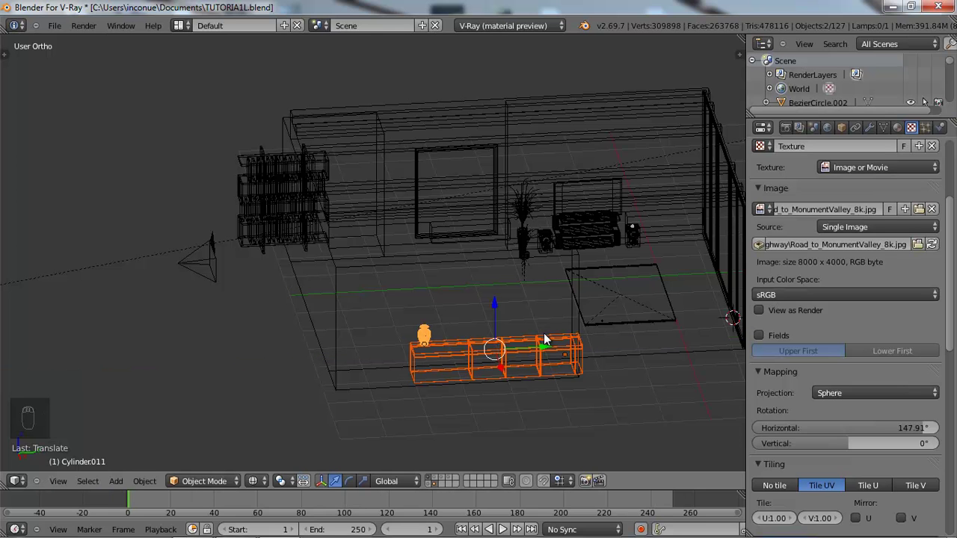
# - Lower the cabinet and vase slightly toward the floor and shift them along X toward the room in solid shading
pyautogui.press('KP_0')
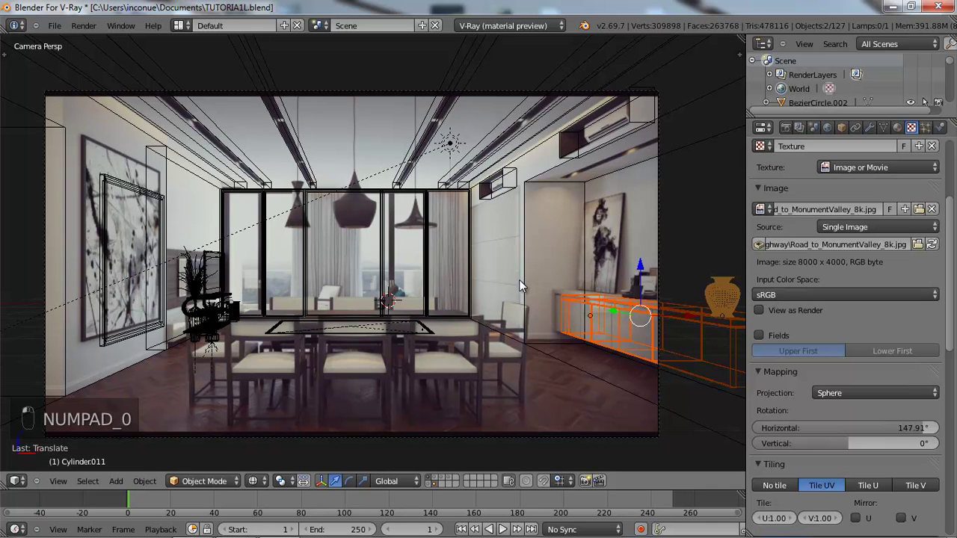
pyautogui.press('z')
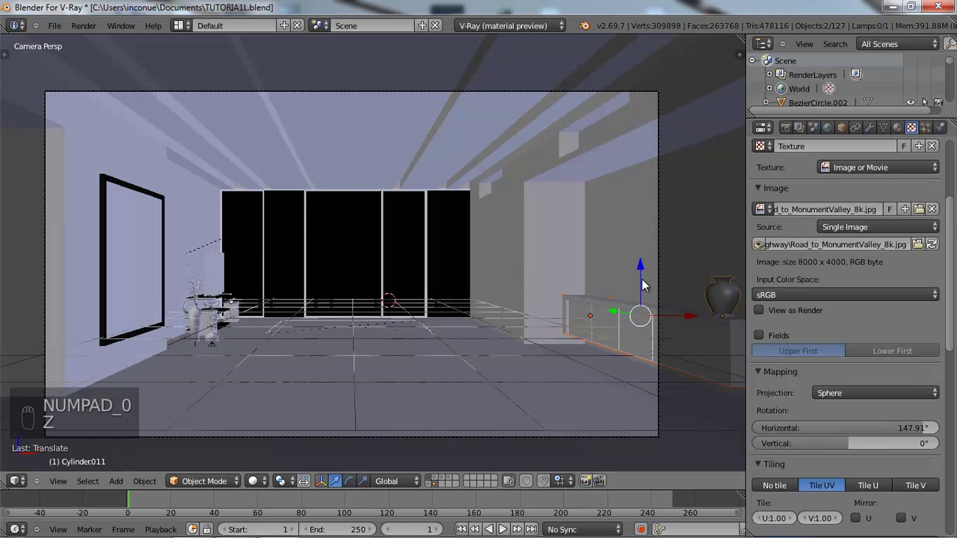
pyautogui.press('g')
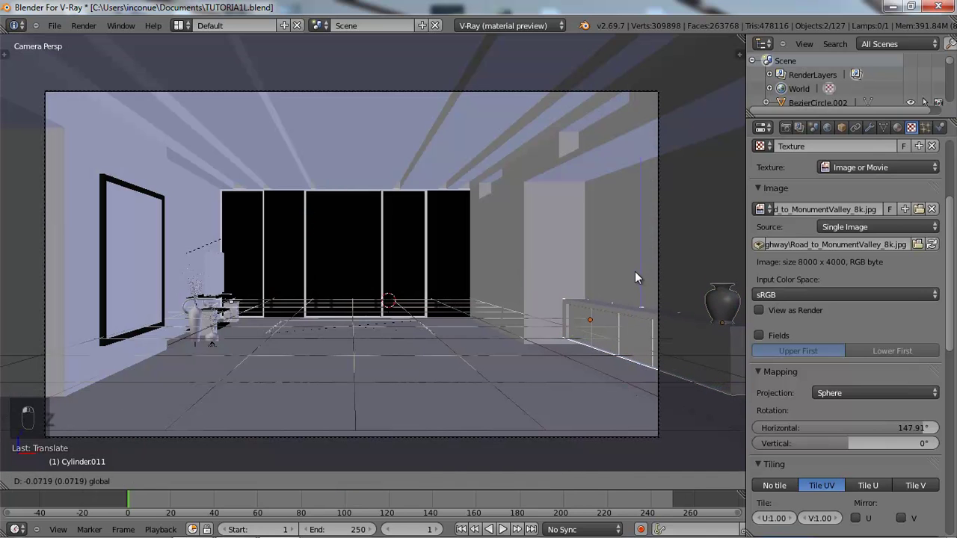
pyautogui.click(635, 272)
pyautogui.moveTo(685, 318); pyautogui.dragTo(664, 316)
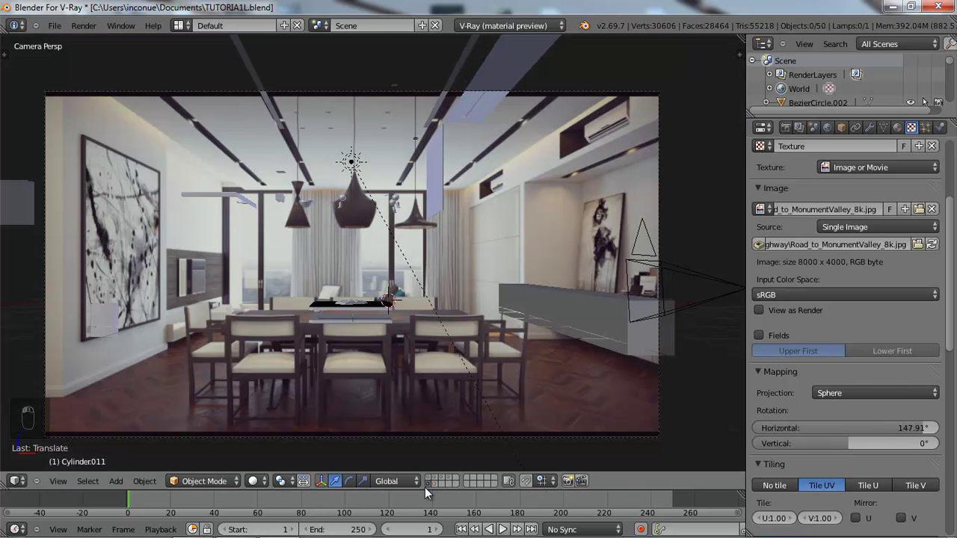
# - Select all the leftover appended objects on the furniture layer, including their camera and lamp, and delete them
pyautogui.scroll(-3, 385, 207)
pyautogui.moveTo(384, 207); pyautogui.dragTo(347, 250, button='middle')
pyautogui.scroll(-3, 355, 252)
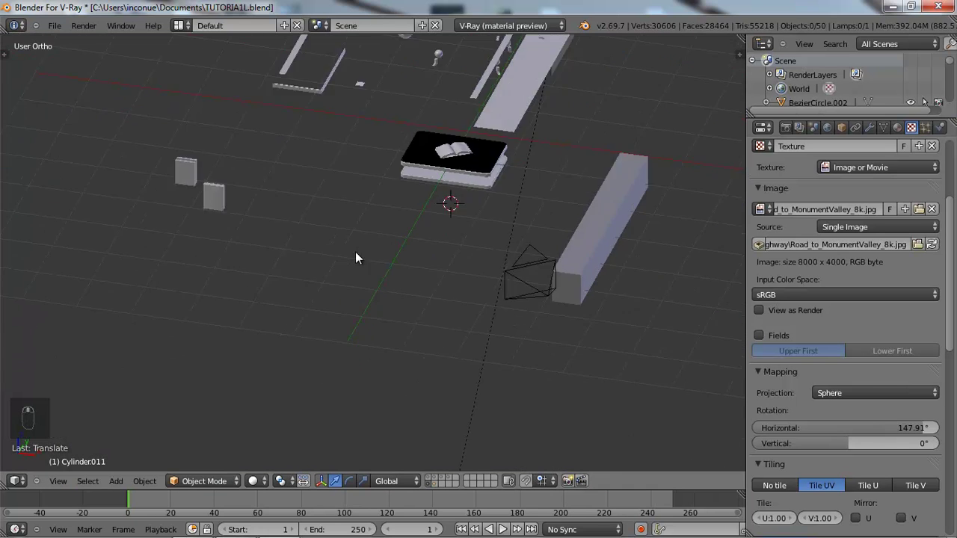
pyautogui.scroll(-4, 355, 251)
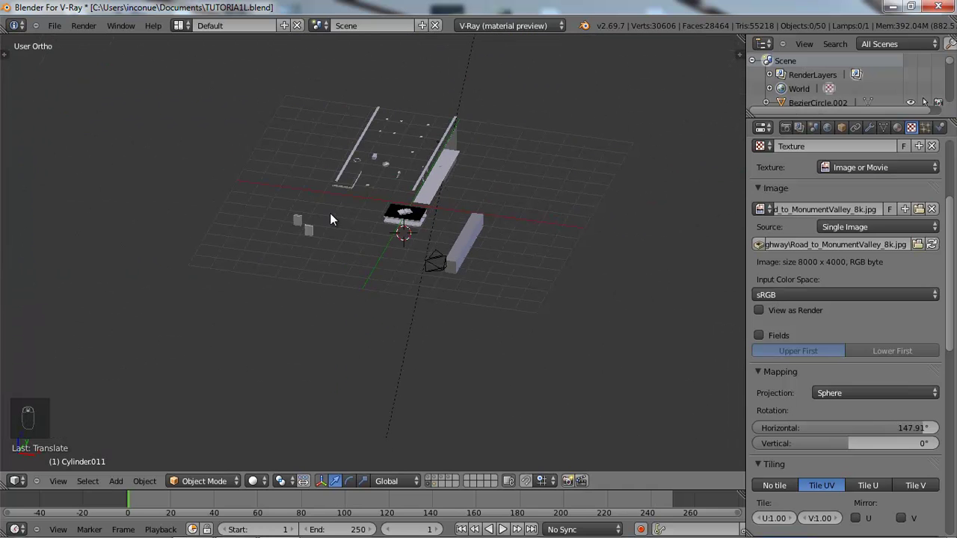
pyautogui.press('b')
pyautogui.moveTo(293, 75); pyautogui.dragTo(580, 320)
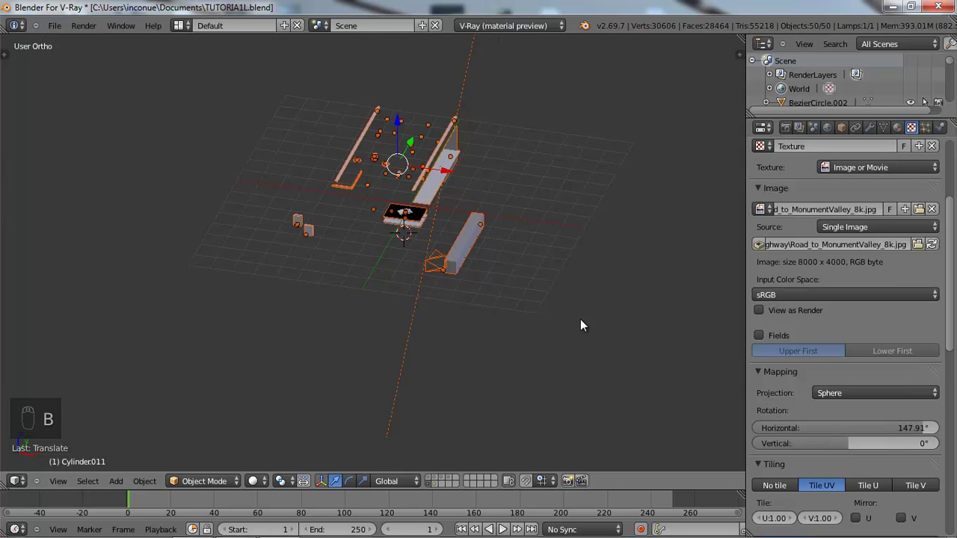
pyautogui.press('x')
pyautogui.click(581, 325)
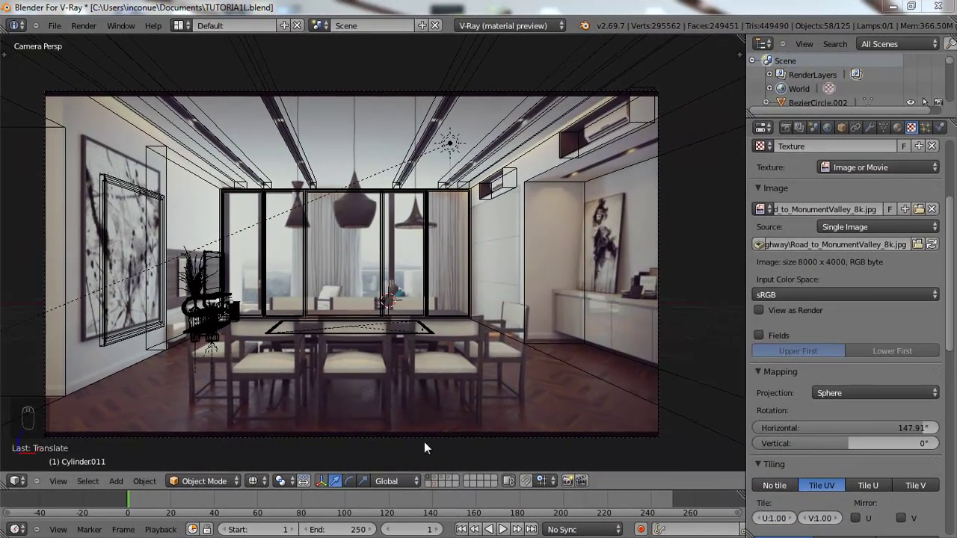
# - Display the dining set, curtain, sofa, cabinet and room layers together
pyautogui.click(445, 479)
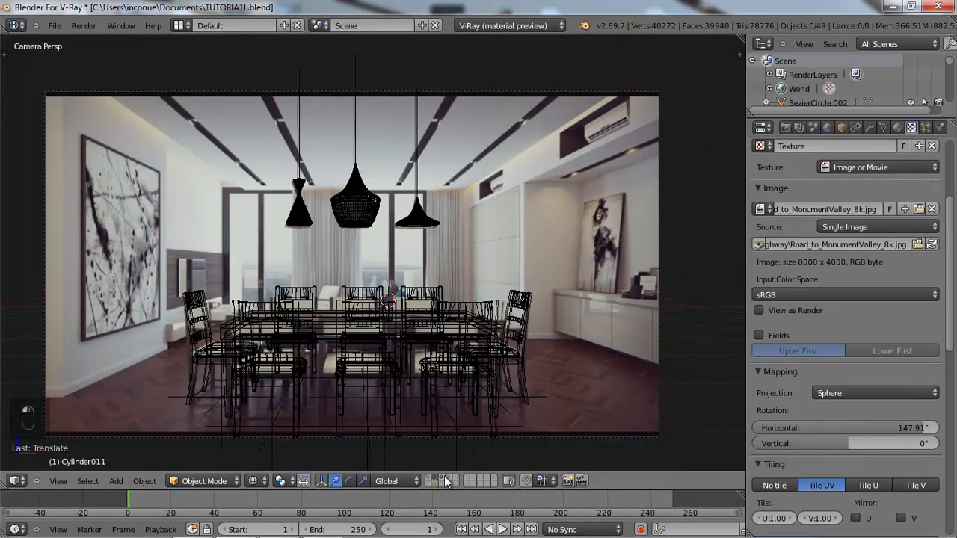
pyautogui.keyDown('shift'); pyautogui.click(443, 481); pyautogui.keyUp('shift')
pyautogui.keyDown('shift'); pyautogui.click(445, 484); pyautogui.keyUp('shift')
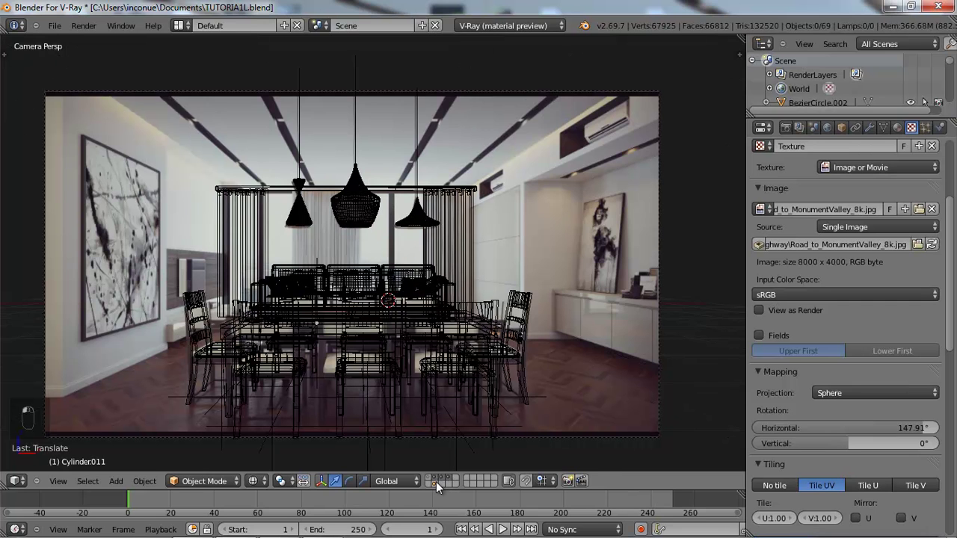
pyautogui.keyDown('shift'); pyautogui.click(436, 482); pyautogui.keyUp('shift')
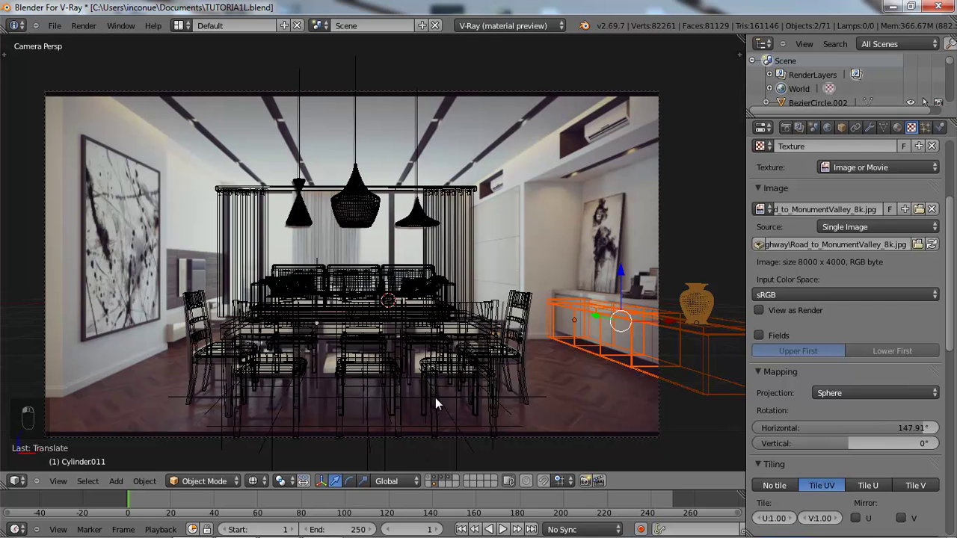
pyautogui.keyDown('shift'); pyautogui.click(430, 482); pyautogui.keyUp('shift')
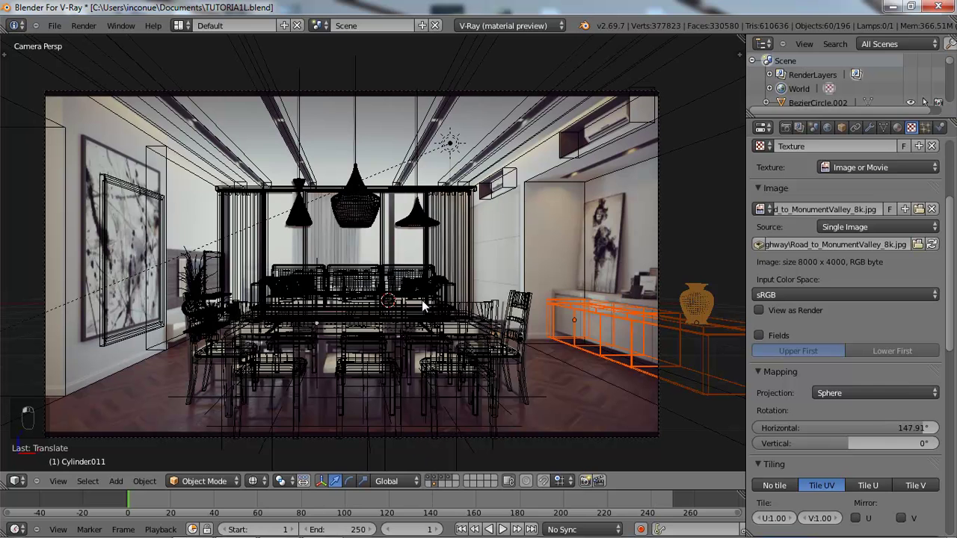
# - Examine the furnished room from the camera and from outside in solid shading, checking the dining area and the wall panel behind it
pyautogui.press('KP_5')
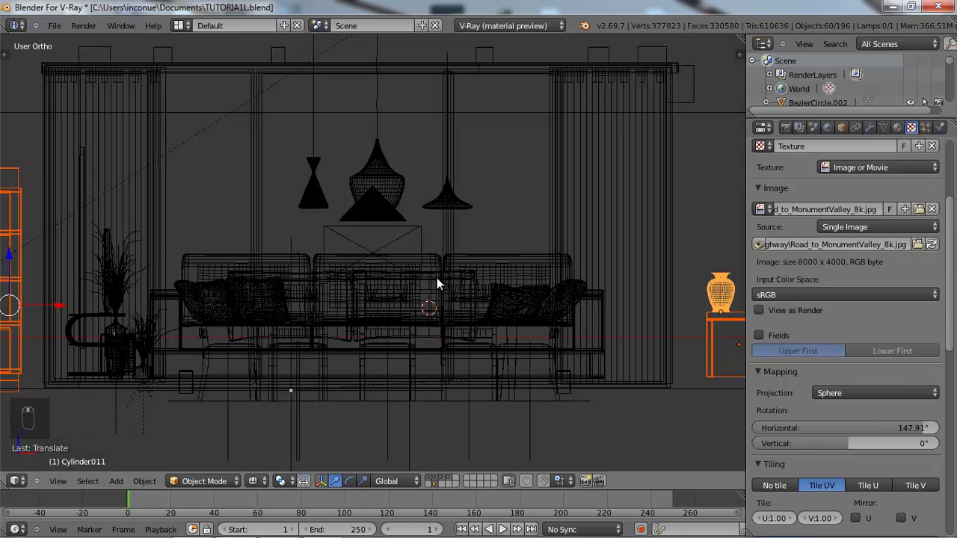
pyautogui.press('KP_0')
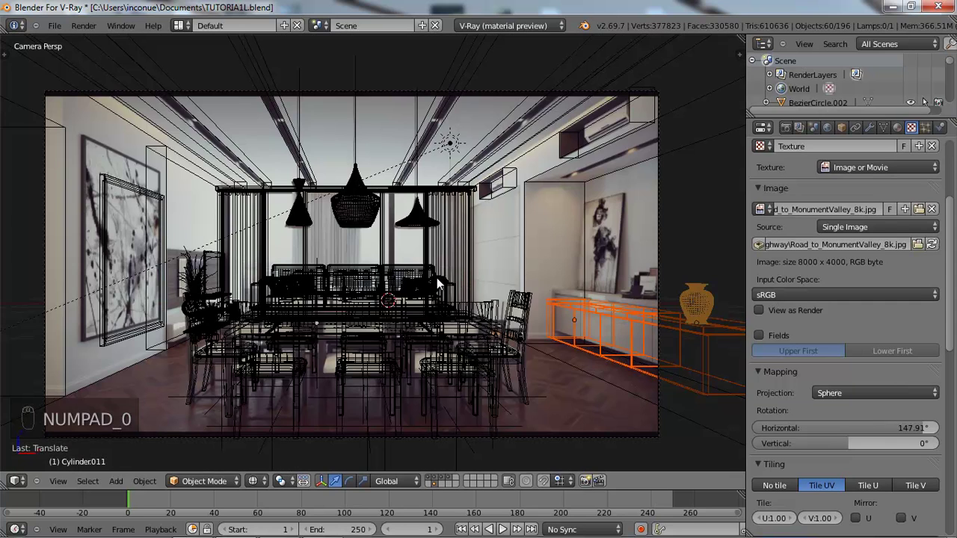
pyautogui.press('z')
pyautogui.moveTo(461, 283); pyautogui.dragTo(394, 293, button='middle')
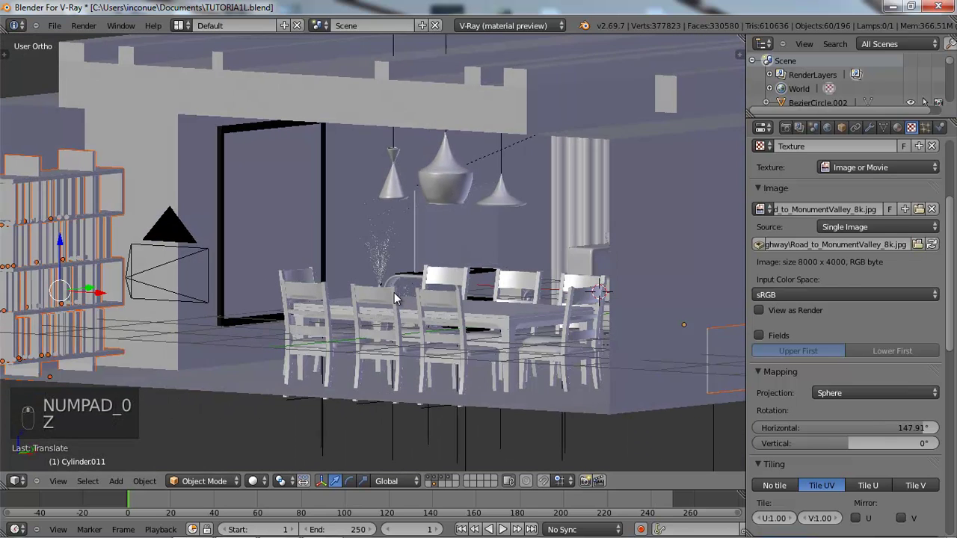
pyautogui.rightClick(164, 273)
pyautogui.scroll(5, 464, 258)
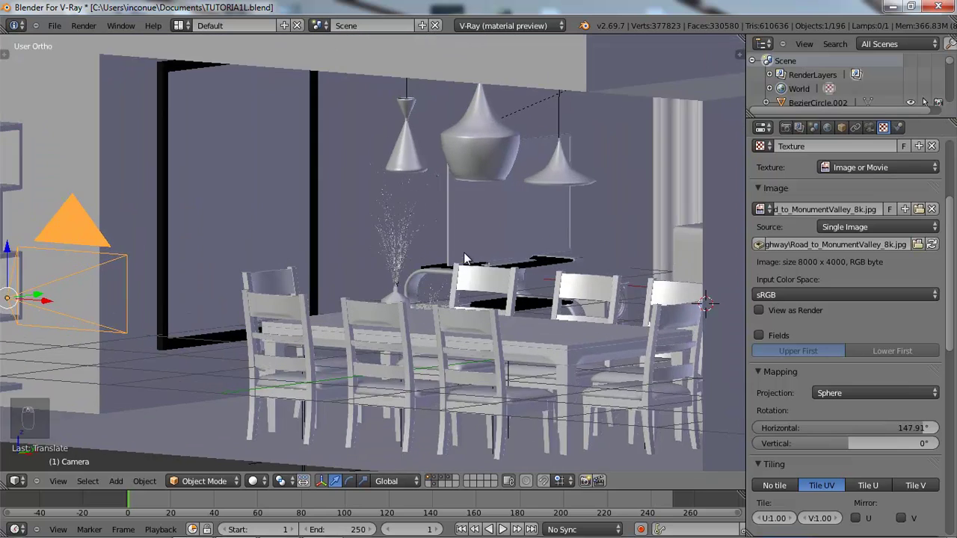
pyautogui.keyDown('shift'); pyautogui.moveTo(511, 245); pyautogui.dragTo(354, 240, button='middle'); pyautogui.keyUp('shift')
pyautogui.rightClick(428, 203)
pyautogui.moveTo(431, 229)
pyautogui.mouseDown(button='middle')
pyautogui.moveTo(456, 227)
pyautogui.moveTo(438, 231)
pyautogui.mouseUp(button='middle')
pyautogui.scroll(-5, 437, 225)
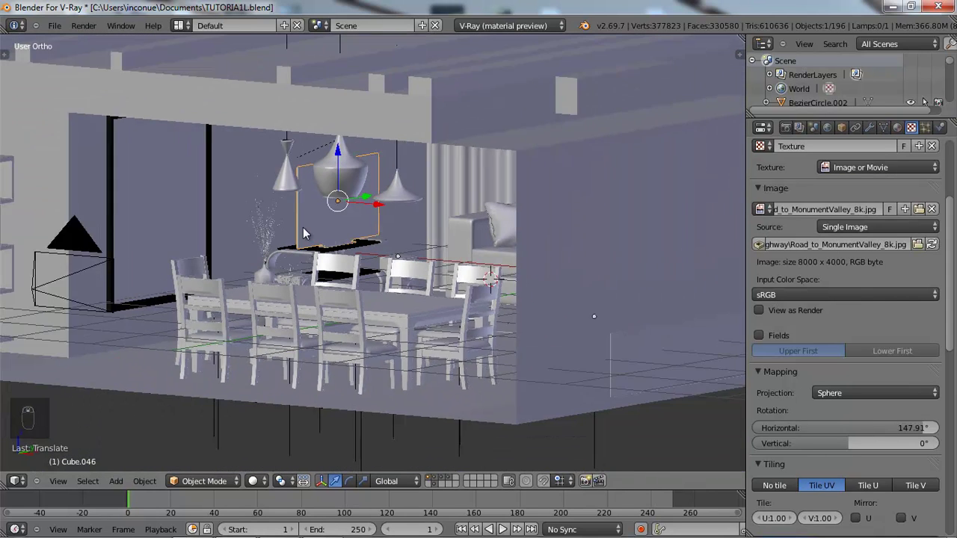
# - Move the camera about 3.6 units along X and 2.8 along Y into the corner beside the cabinet, turning it toward the sofa area
pyautogui.rightClick(138, 267)
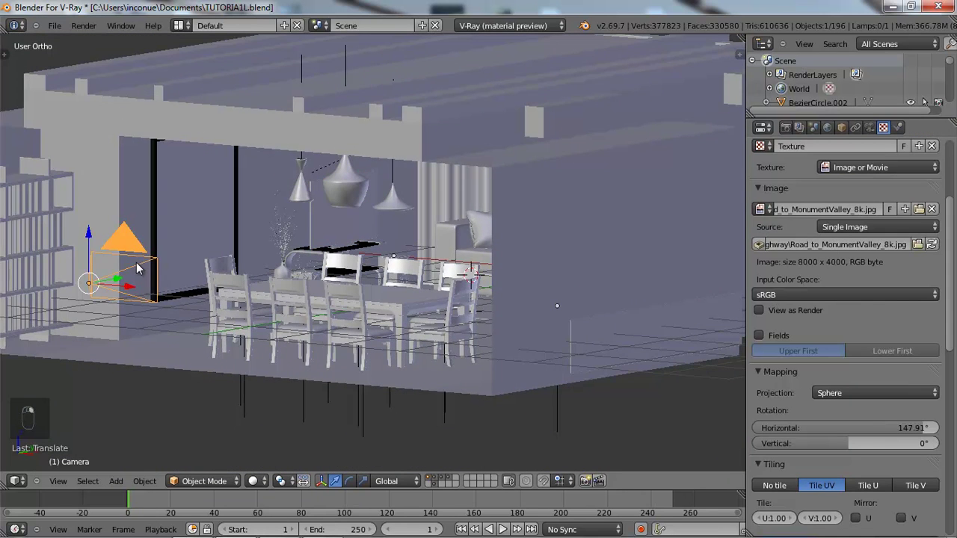
pyautogui.press('KP_7')
pyautogui.press('z')
pyautogui.scroll(-5, 279, 290)
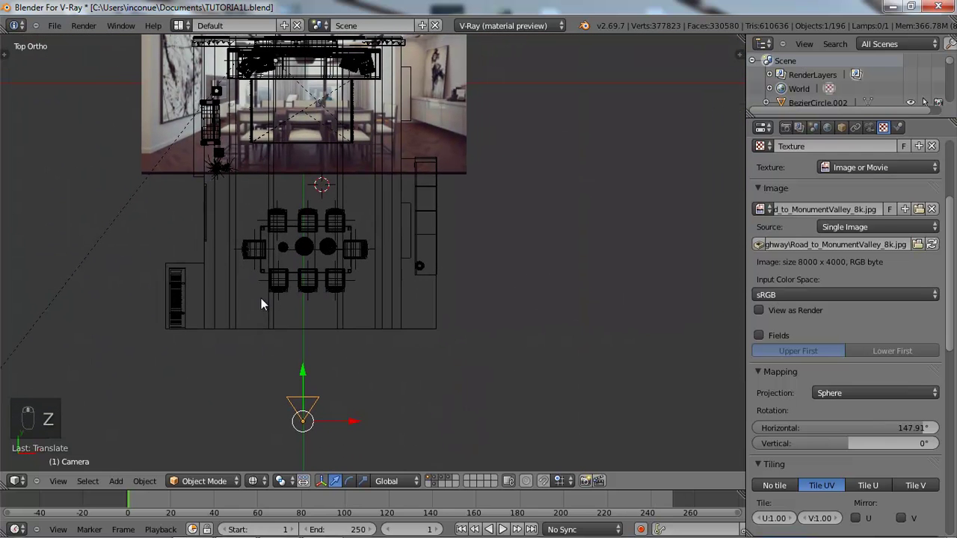
pyautogui.press('g')
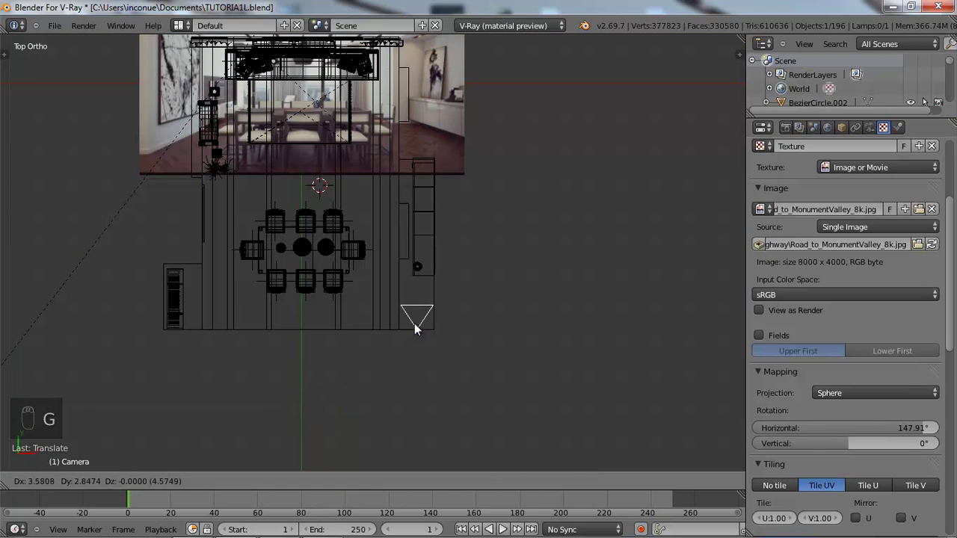
pyautogui.click(416, 329)
pyautogui.press('r')
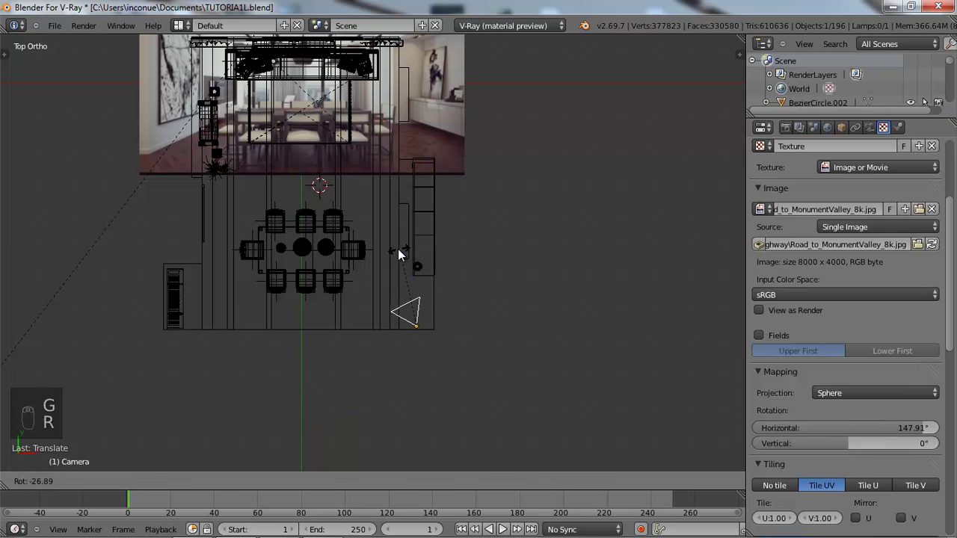
pyautogui.click(397, 256)
pyautogui.press('KP_0')
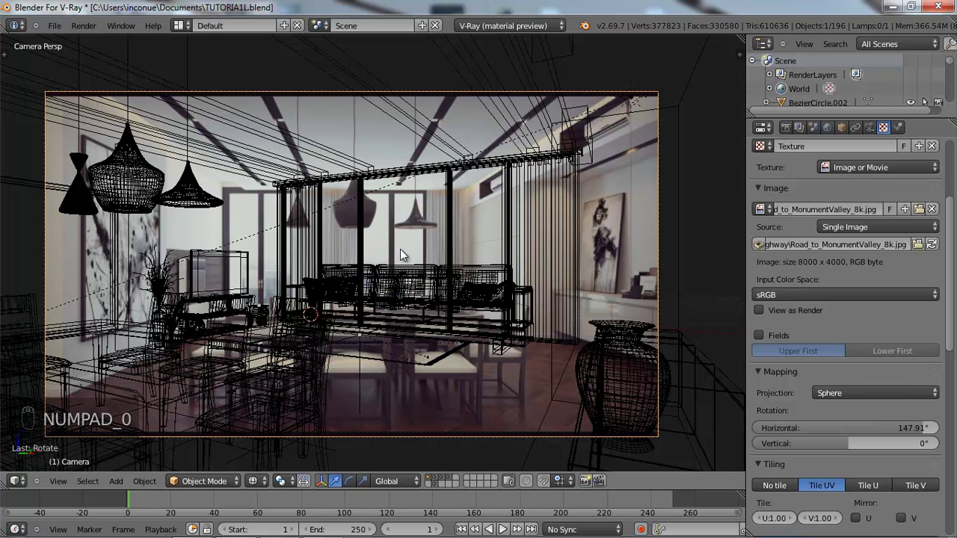
# - Refine the camera's position and trackball rotation in solid shading to frame the dining table, pendant lamps, sofa and vase
pyautogui.press('a')
pyautogui.press('a')
pyautogui.press('a')
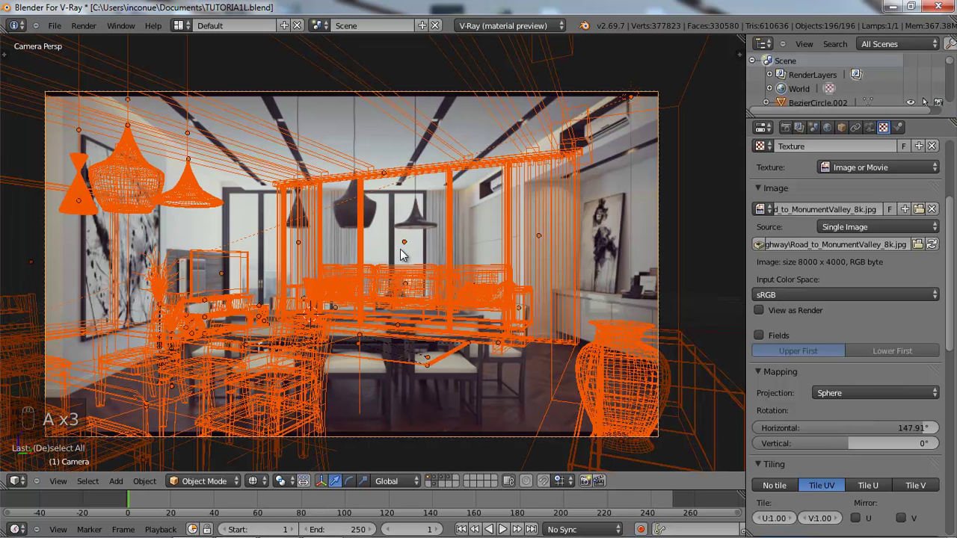
pyautogui.press('z')
pyautogui.rightClick(506, 91)
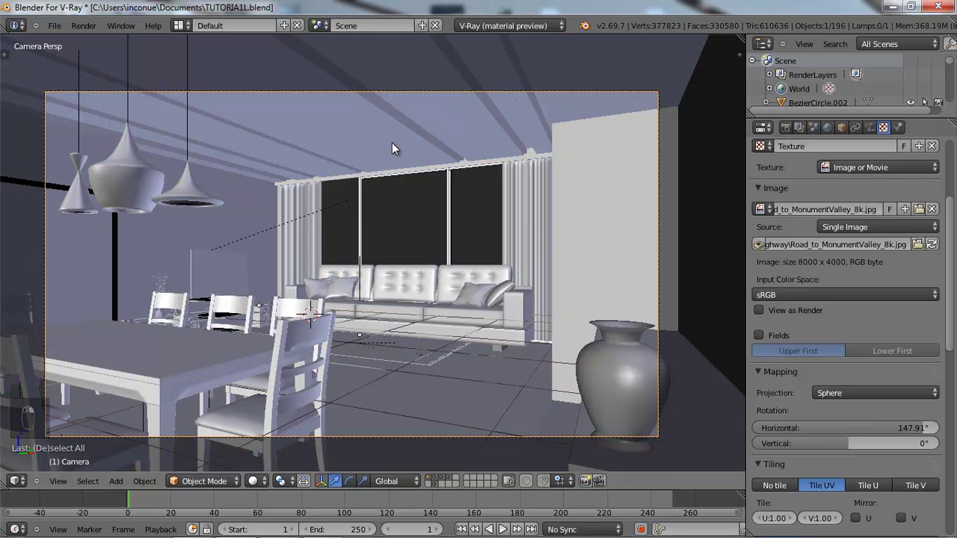
pyautogui.press('g')
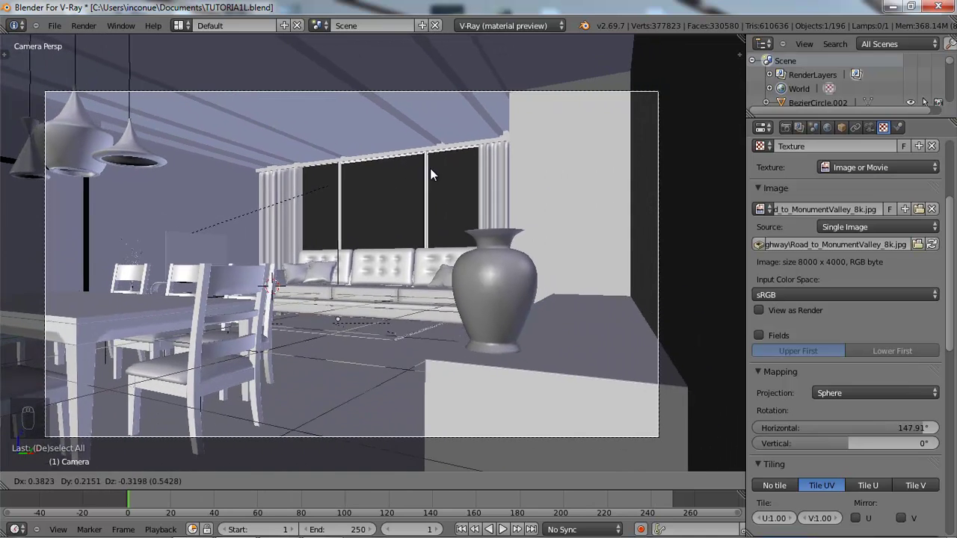
pyautogui.click(431, 158)
pyautogui.press('r')
pyautogui.press('r')
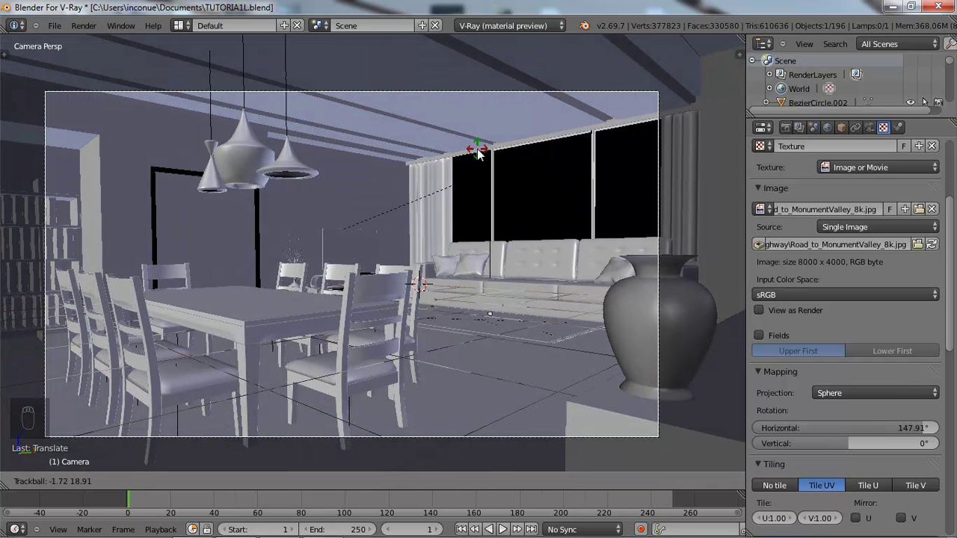
pyautogui.click(478, 151)
pyautogui.press('g')
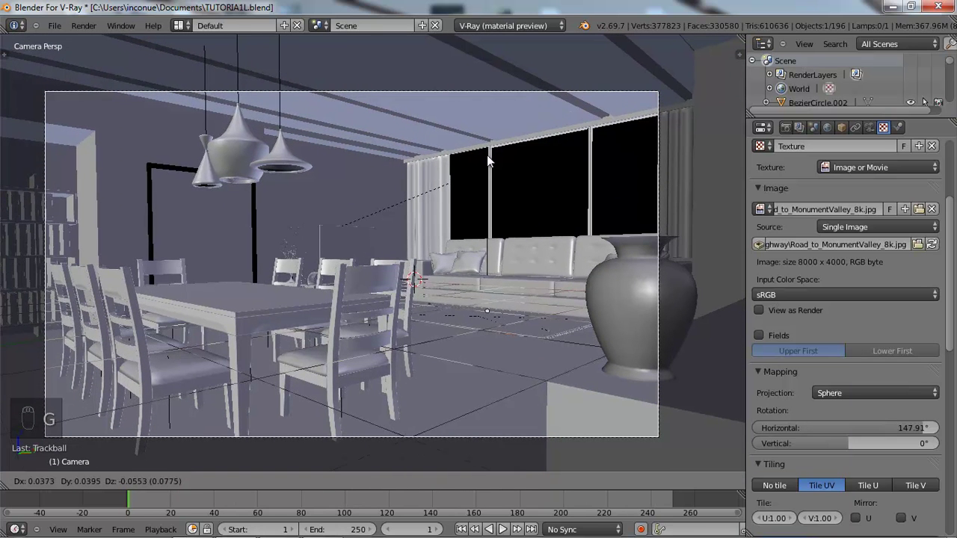
pyautogui.click(486, 154)
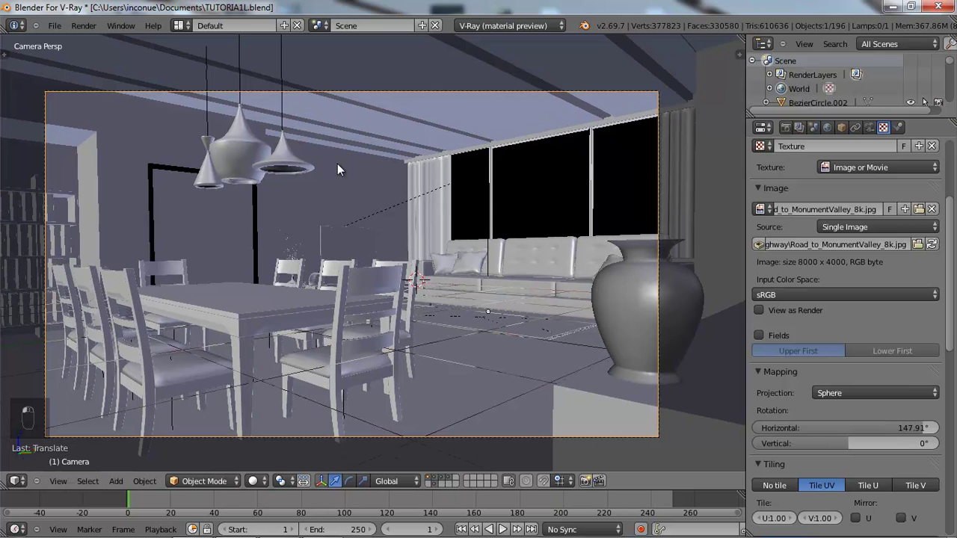
# - Select the ceiling and its beams in the wireframe top view and hide them
pyautogui.press('KP_7')
pyautogui.press('z')
pyautogui.scroll(-3, 333, 164)
pyautogui.keyDown('shift'); pyautogui.moveTo(313, 185); pyautogui.dragTo(286, 181, button='middle'); pyautogui.keyUp('shift')
pyautogui.scroll(1, 282, 207)
pyautogui.scroll(1, 282, 207)
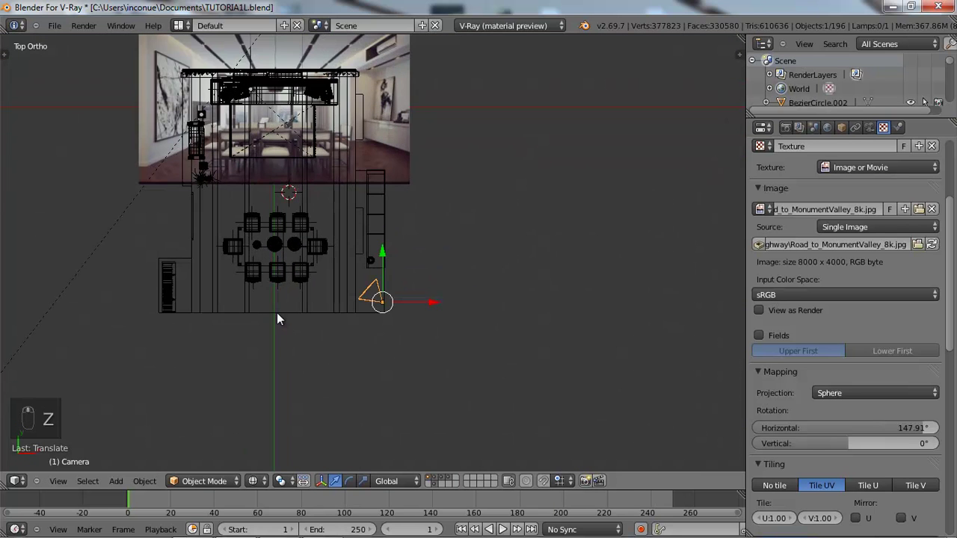
pyautogui.rightClick(276, 312)
pyautogui.press('b')
pyautogui.moveTo(222, 285); pyautogui.dragTo(250, 302)
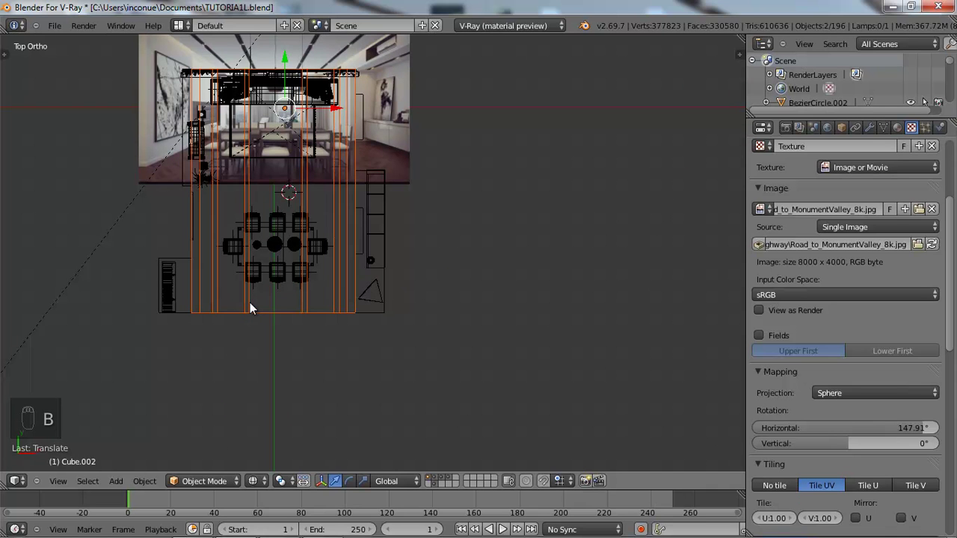
pyautogui.press('h')
# - Select the whole dining set with its pendant lamps and move it toward the bookshelf, away from the sofa
pyautogui.scroll(1, 243, 248)
pyautogui.press('b')
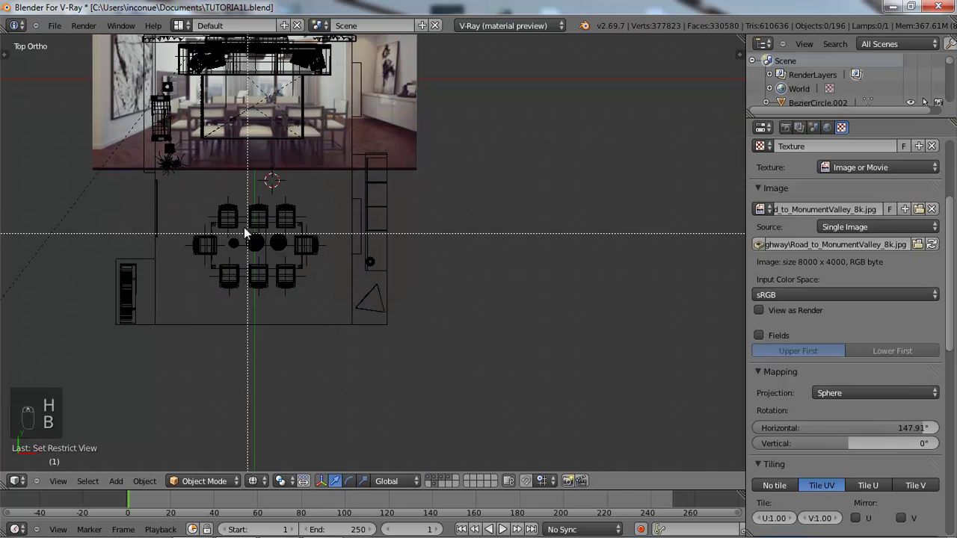
pyautogui.moveTo(216, 199); pyautogui.dragTo(311, 286)
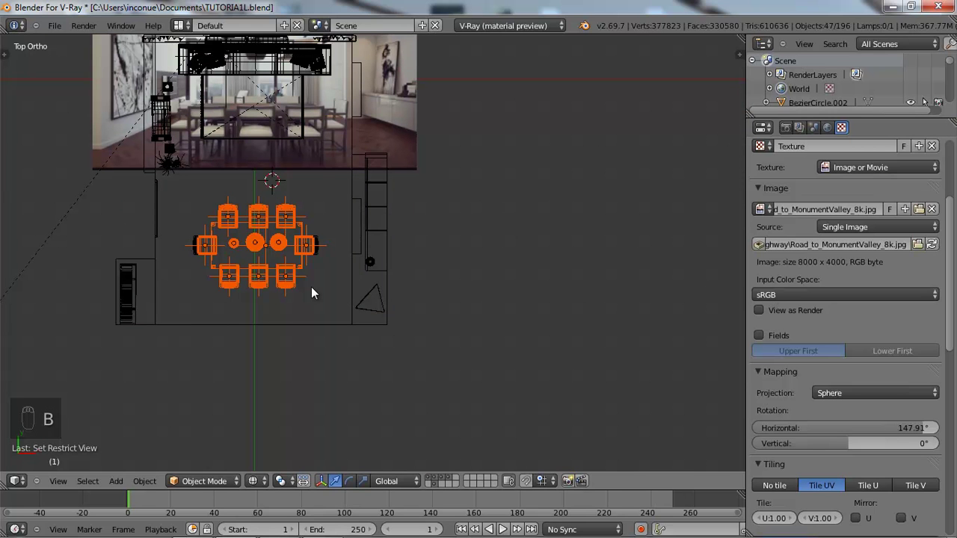
pyautogui.press('b')
pyautogui.moveTo(187, 206); pyautogui.dragTo(326, 291)
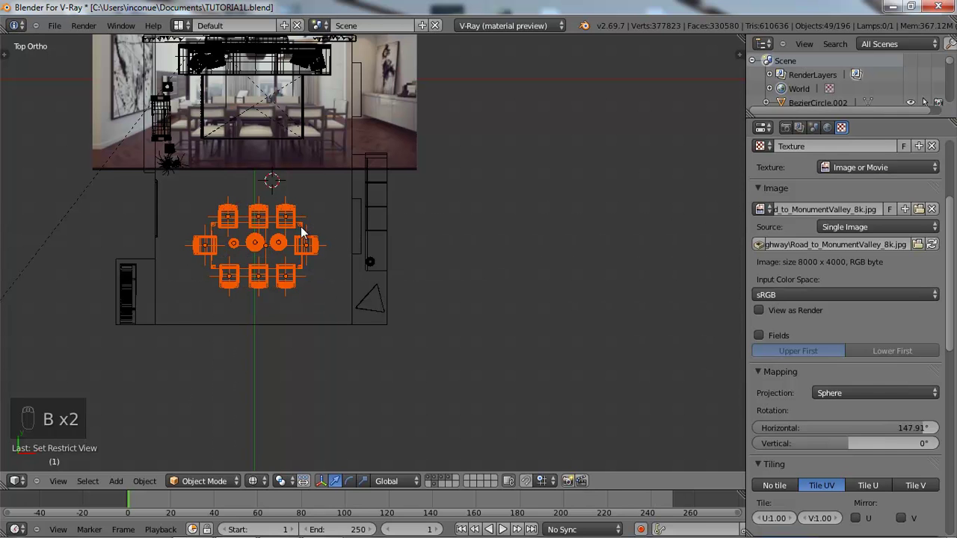
pyautogui.scroll(-3, 279, 298)
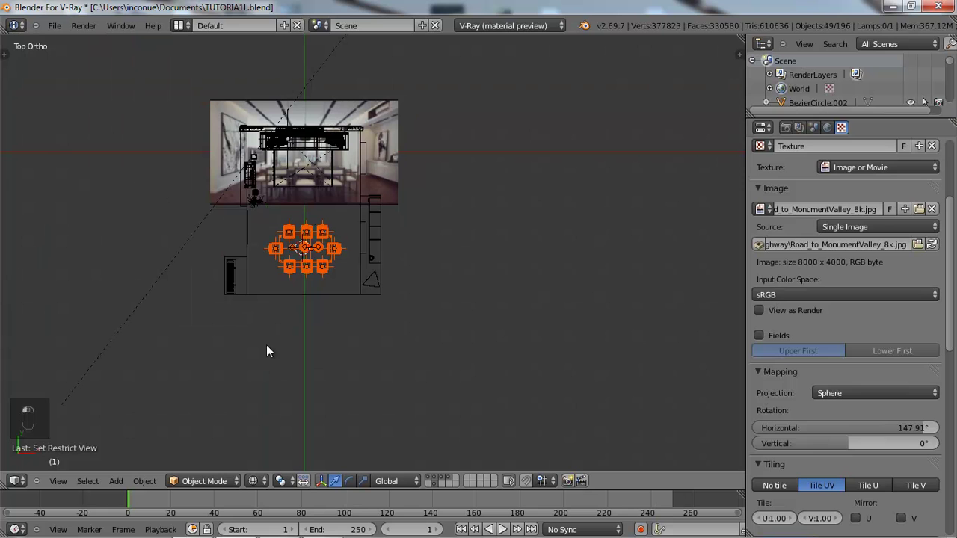
pyautogui.hotkey('shift', 's')
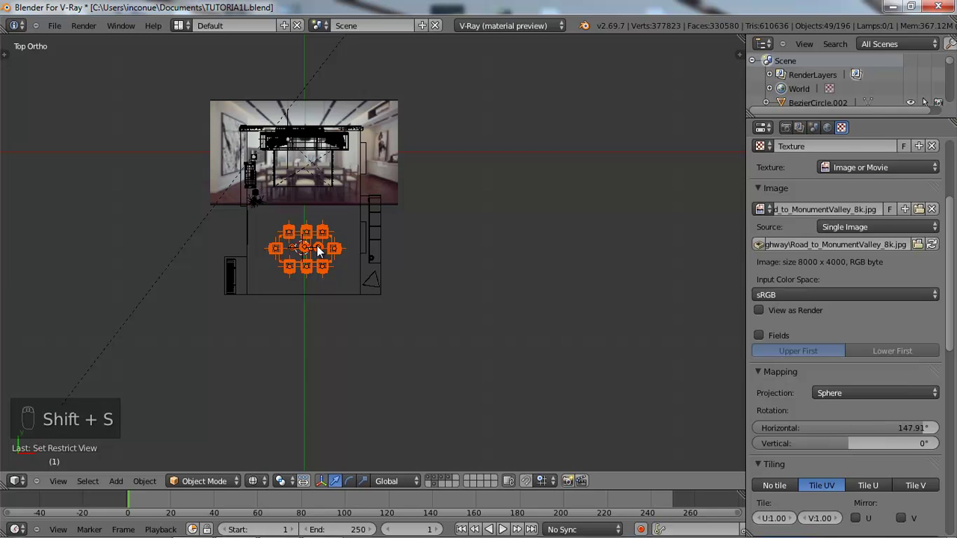
pyautogui.press('g')
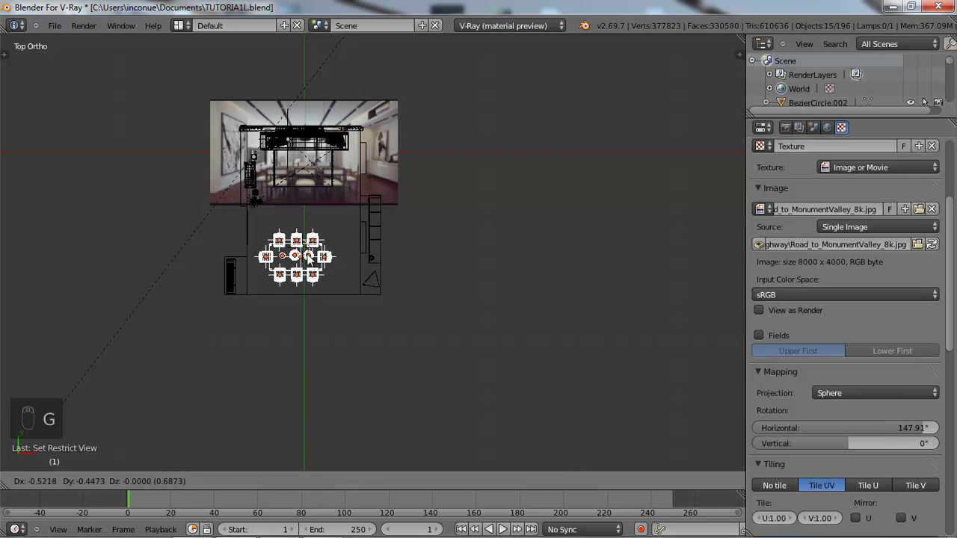
pyautogui.click(305, 261)
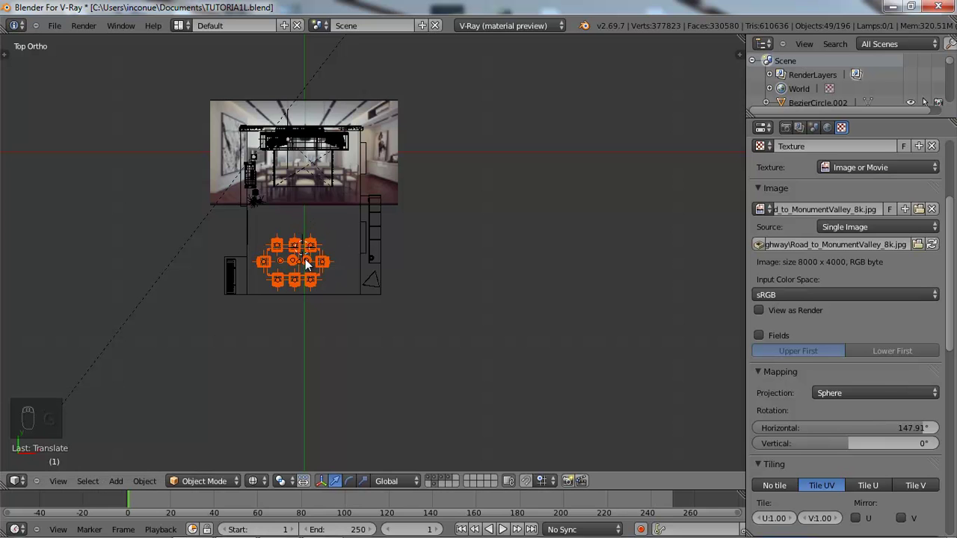
# - Unhide the ceiling and beams in the solid camera view and save the file
pyautogui.press('KP_0')
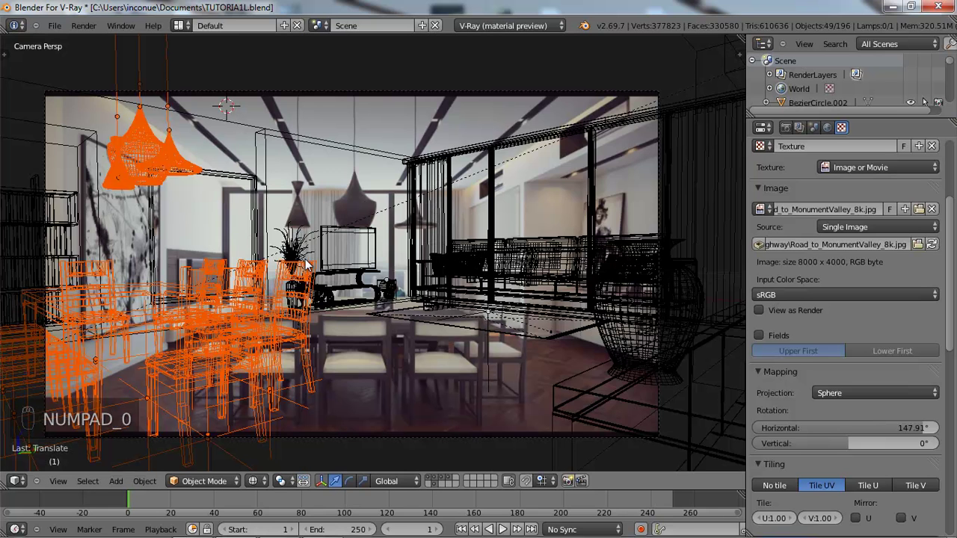
pyautogui.press('z')
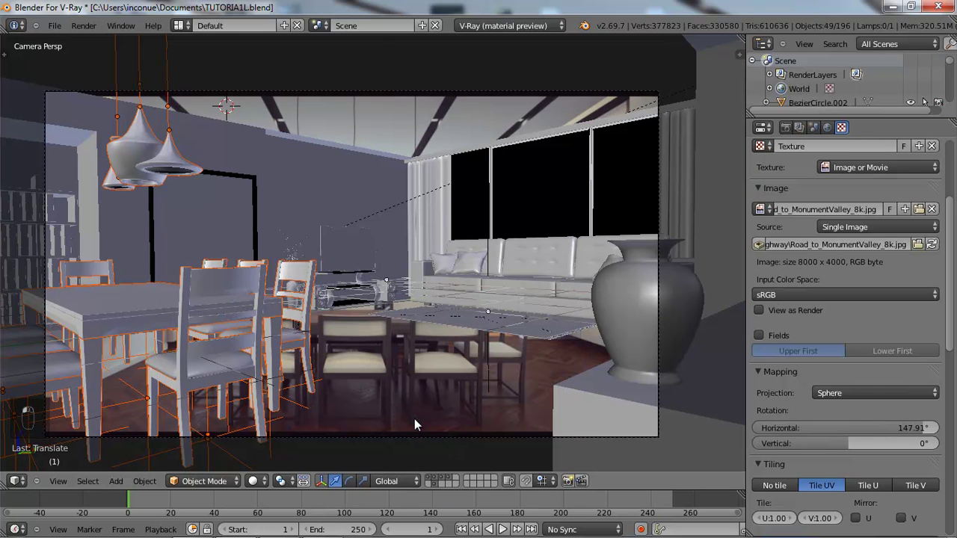
pyautogui.hotkey('alt', 'h')
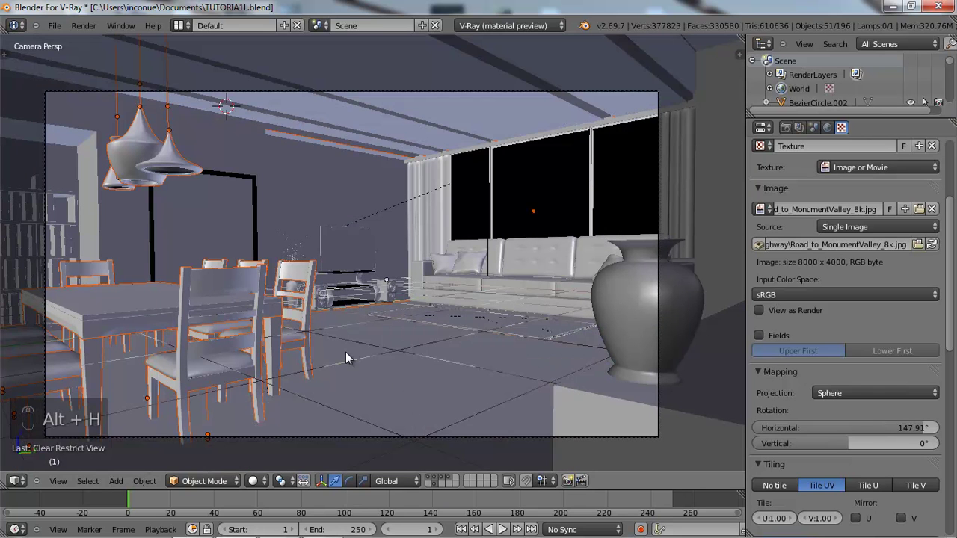
pyautogui.scroll(3, 346, 352)
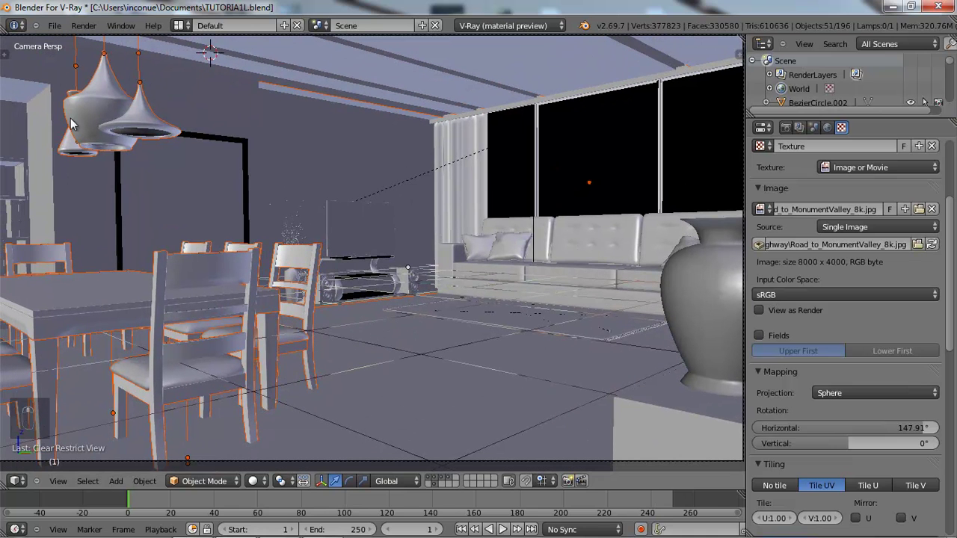
pyautogui.click(50, 26)
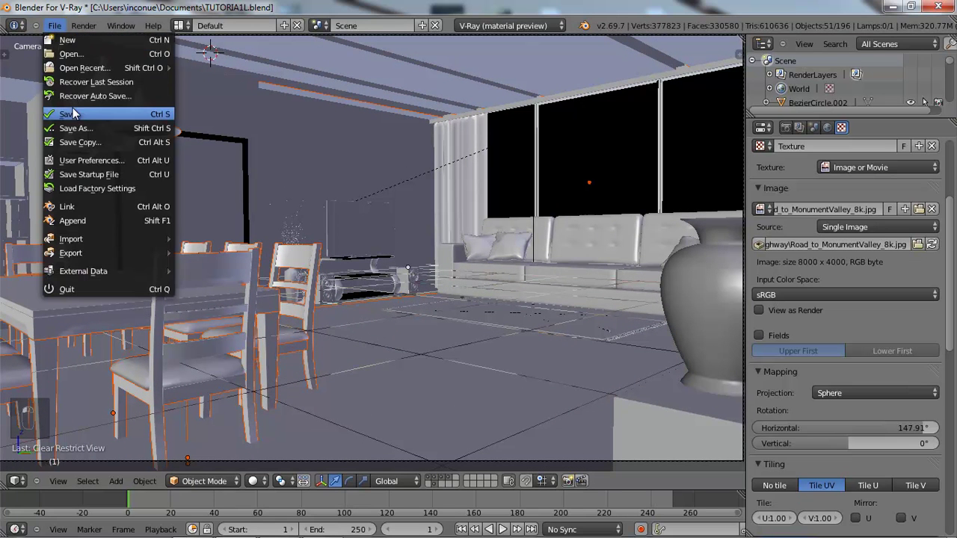
pyautogui.click(72, 112)
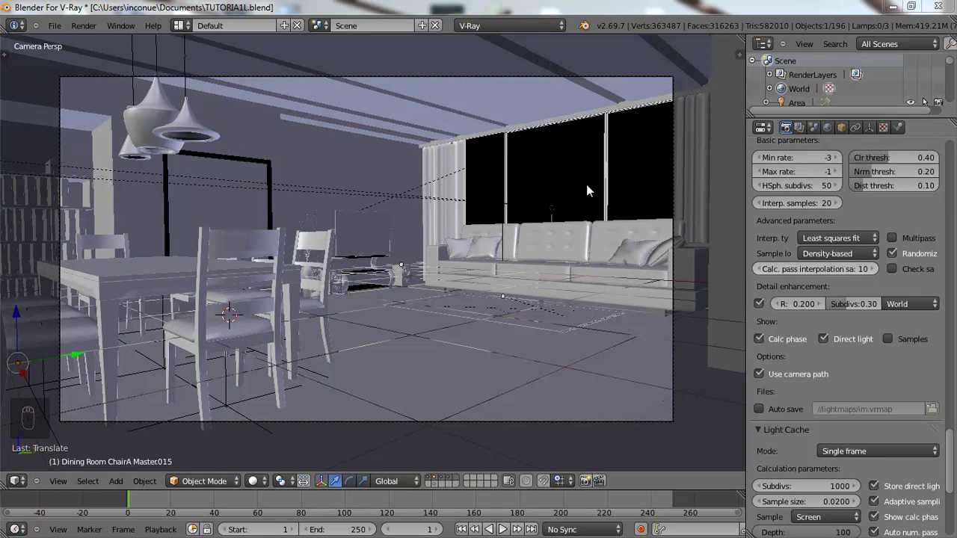
# - Render the image with V-Ray and switch to Process Explorer to monitor the vray.exe process
pyautogui.click(84, 25)
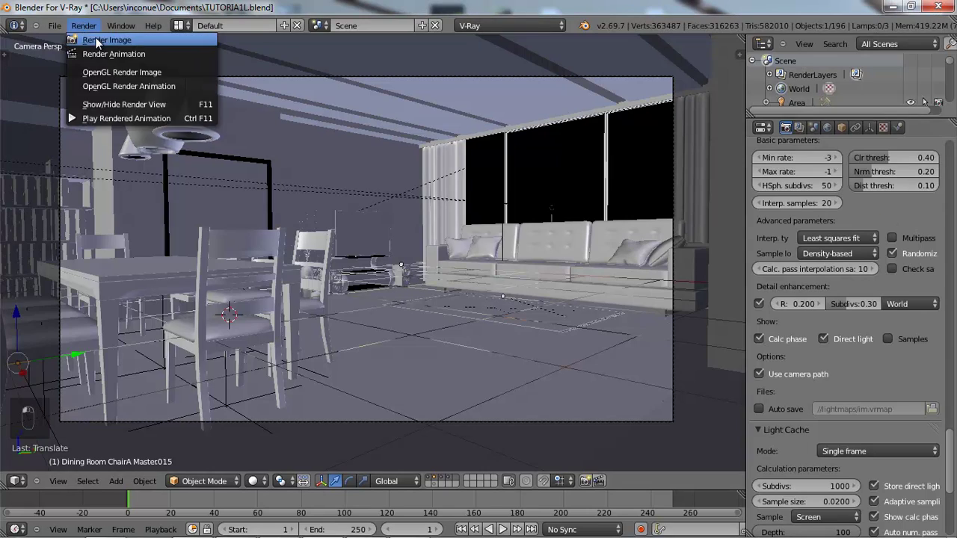
pyautogui.click(95, 42)
pyautogui.click(894, 8)
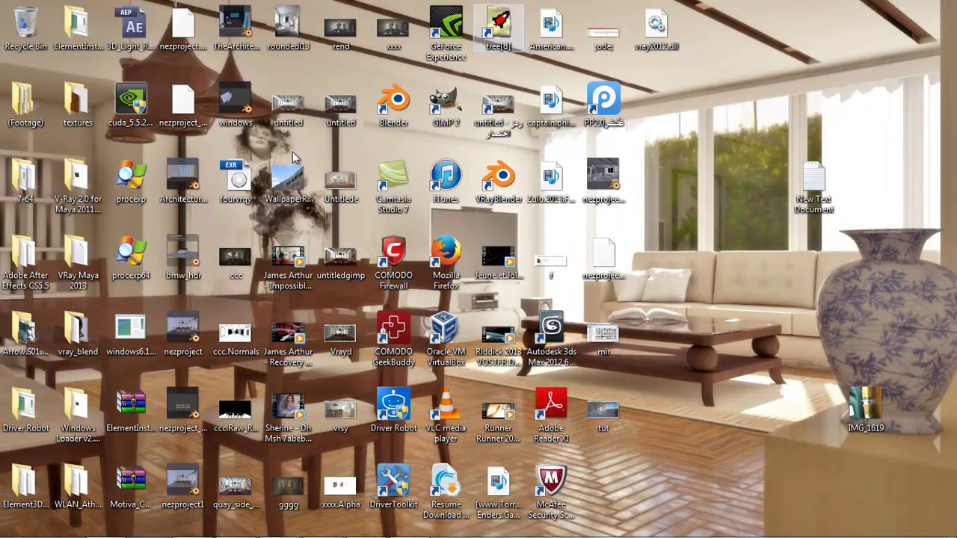
pyautogui.moveTo(322, 527)
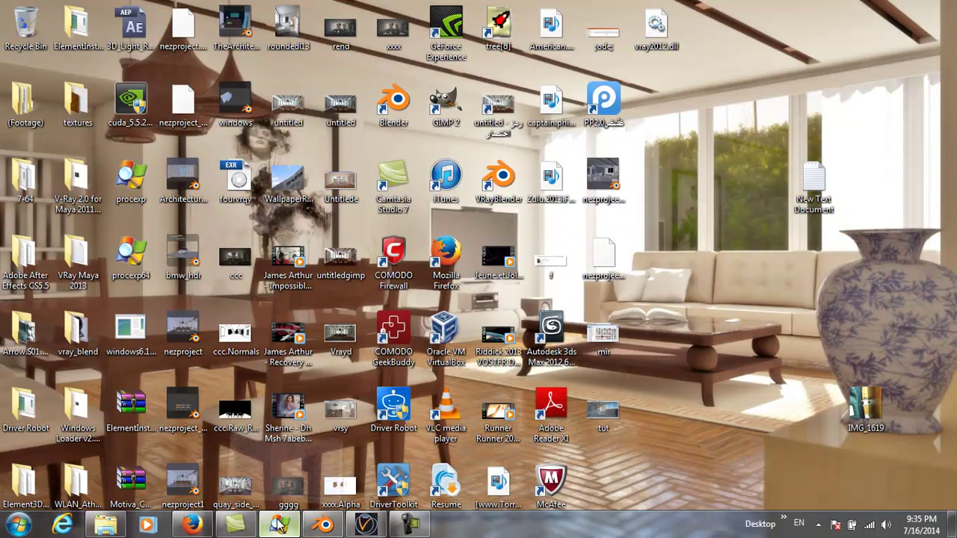
pyautogui.click(277, 526)
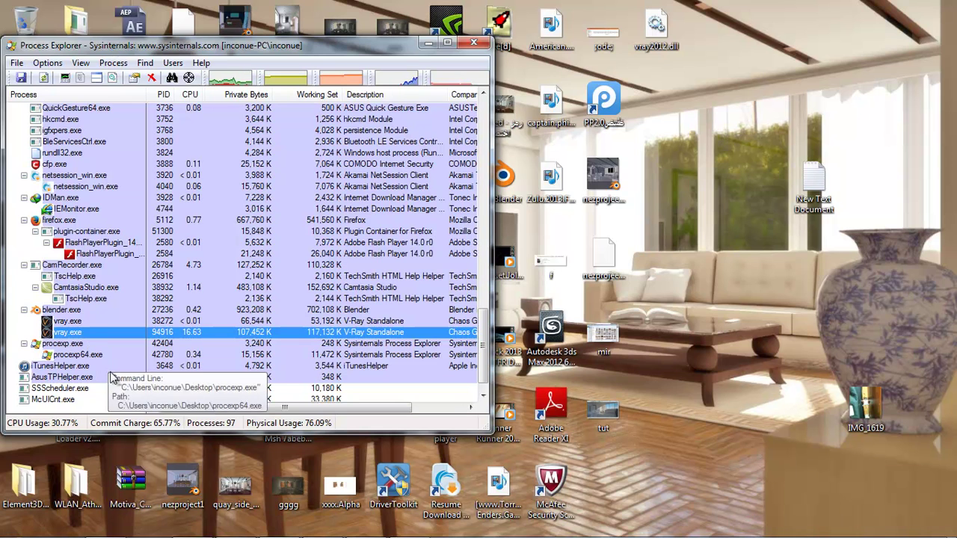
# - Examine the rendered interior in the V-Ray frame buffer and switch back to Blender
pyautogui.moveTo(374, 534)
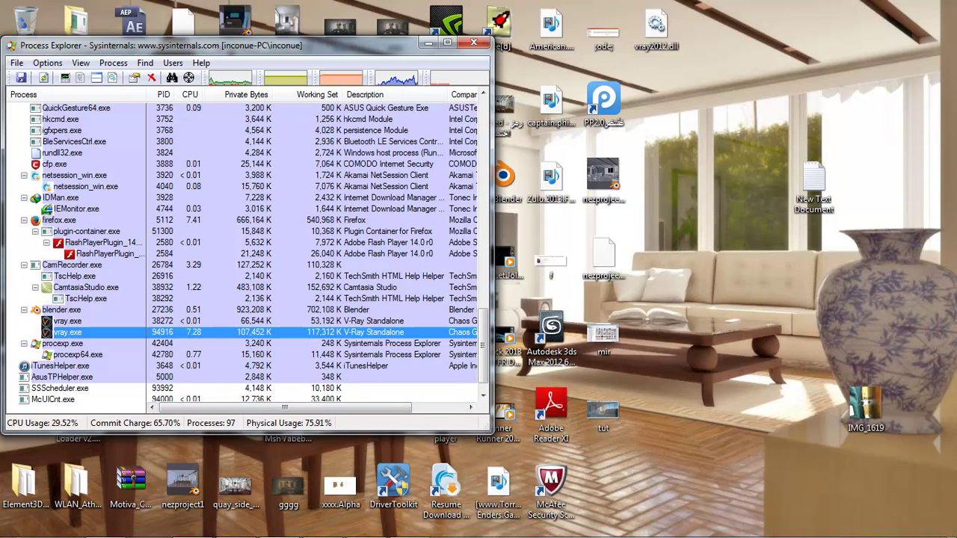
pyautogui.moveTo(366, 526)
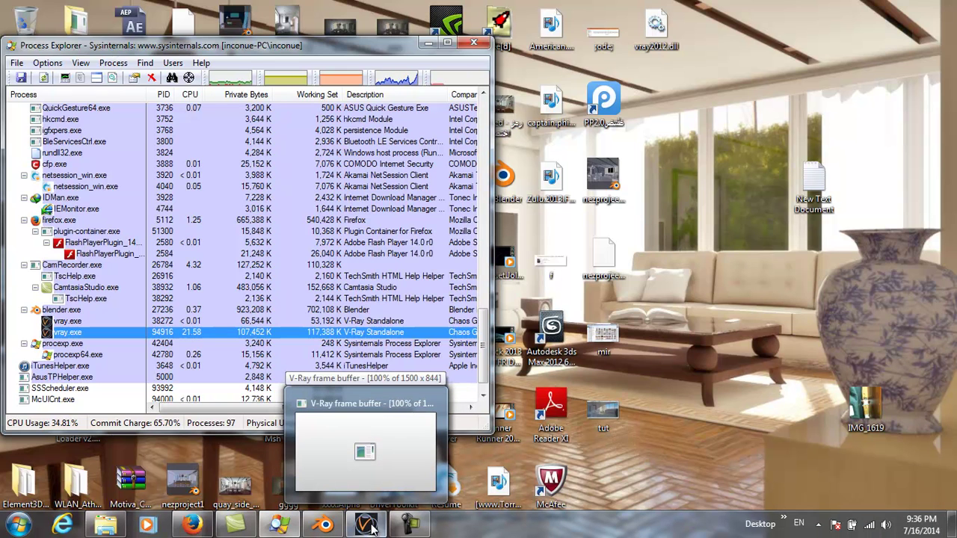
pyautogui.click(374, 460)
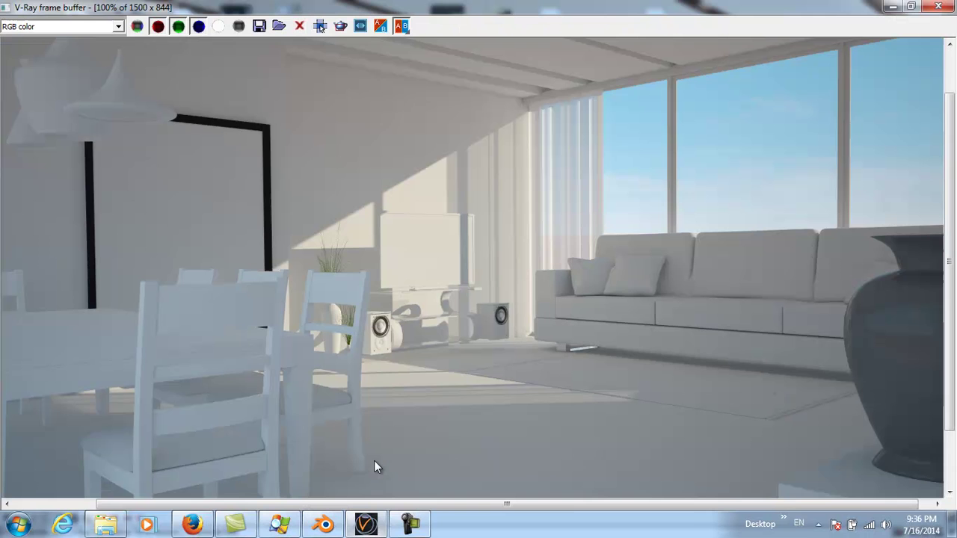
pyautogui.click(892, 9)
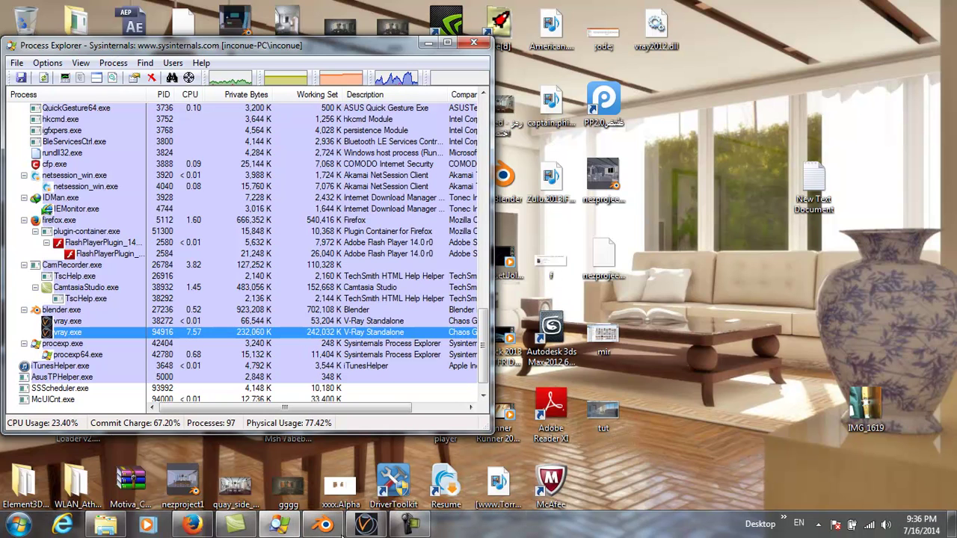
pyautogui.click(331, 528)
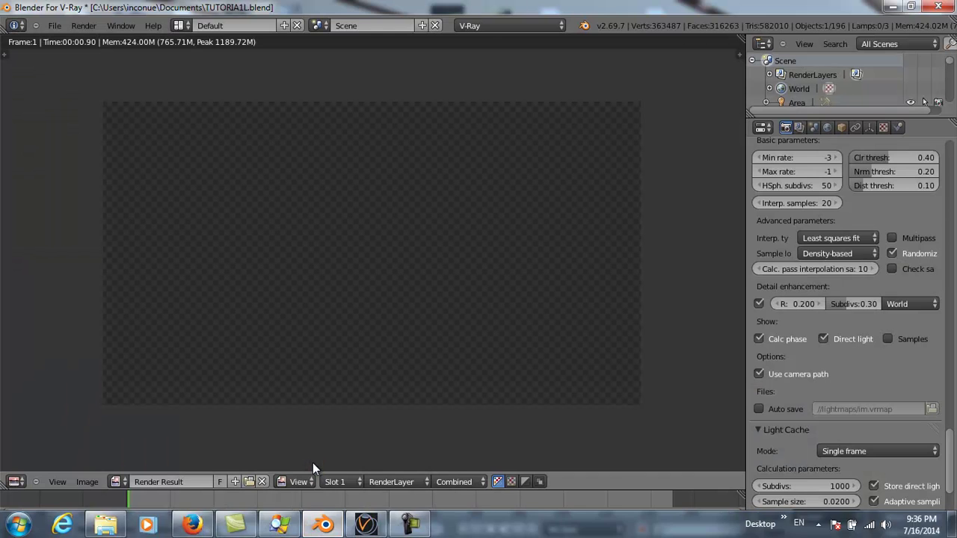
# - Change the render result area back to the 3D View and minimize Blender to reveal the V-Ray frame buffer
pyautogui.click(15, 483)
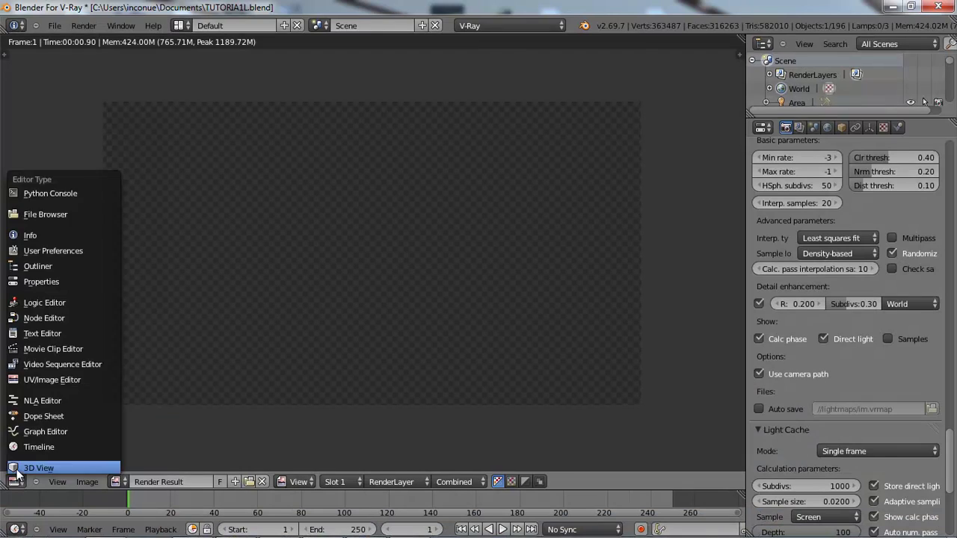
pyautogui.click(22, 465)
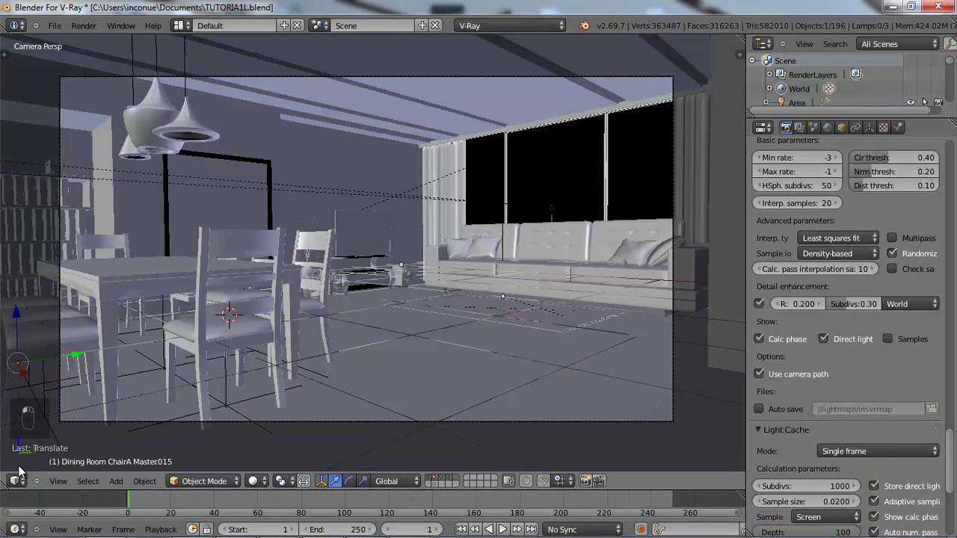
pyautogui.click(891, 6)
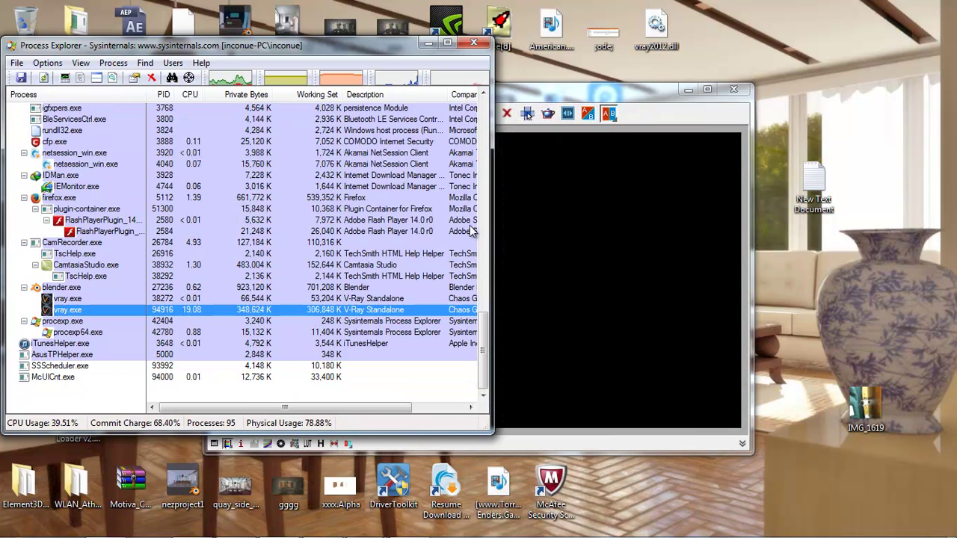
# - Maximize the V-Ray frame buffer, inspect the render in progress at 100% zoom, and restore the window
pyautogui.click(559, 93)
pyautogui.doubleClick(559, 93)
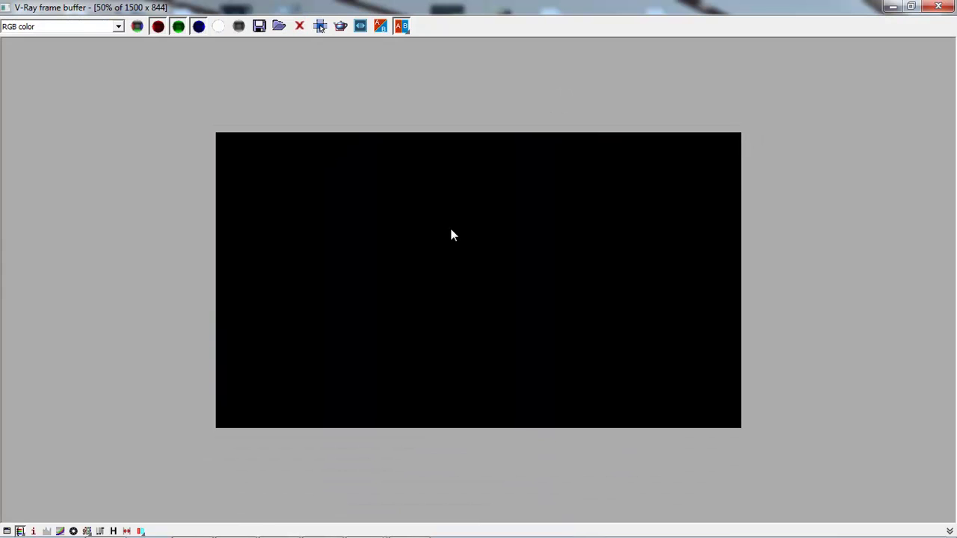
pyautogui.doubleClick(420, 277)
pyautogui.moveTo(949, 202); pyautogui.dragTo(949, 261)
pyautogui.moveTo(724, 522); pyautogui.dragTo(800, 521)
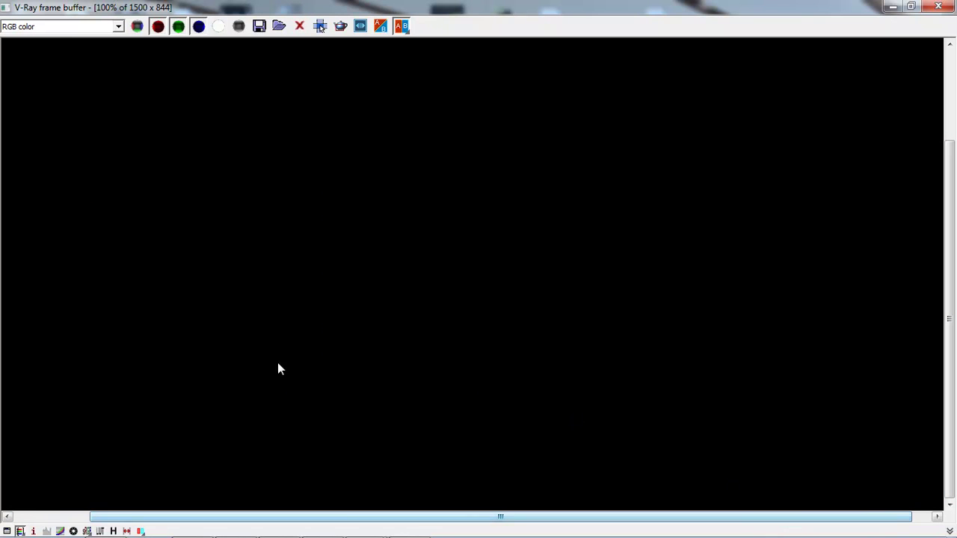
pyautogui.click(912, 6)
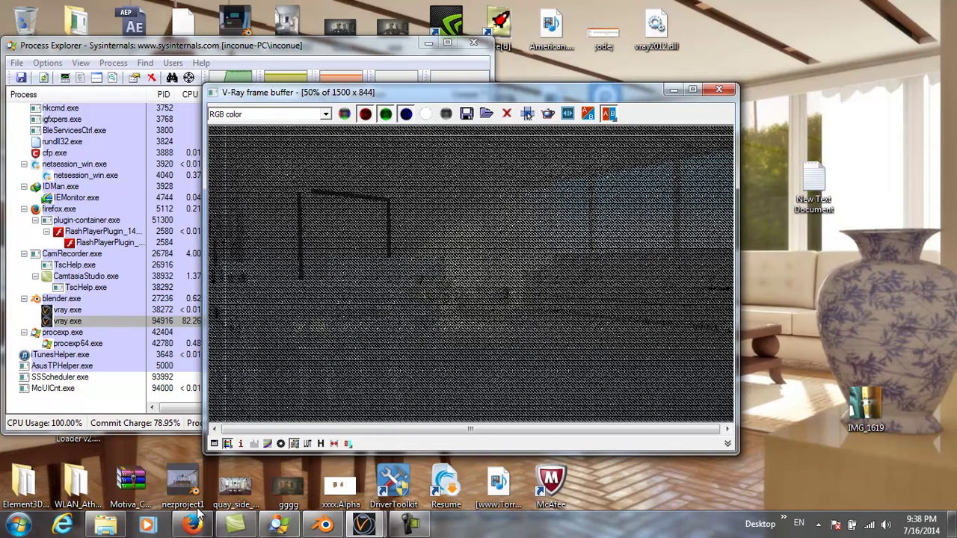
pyautogui.click(409, 524)
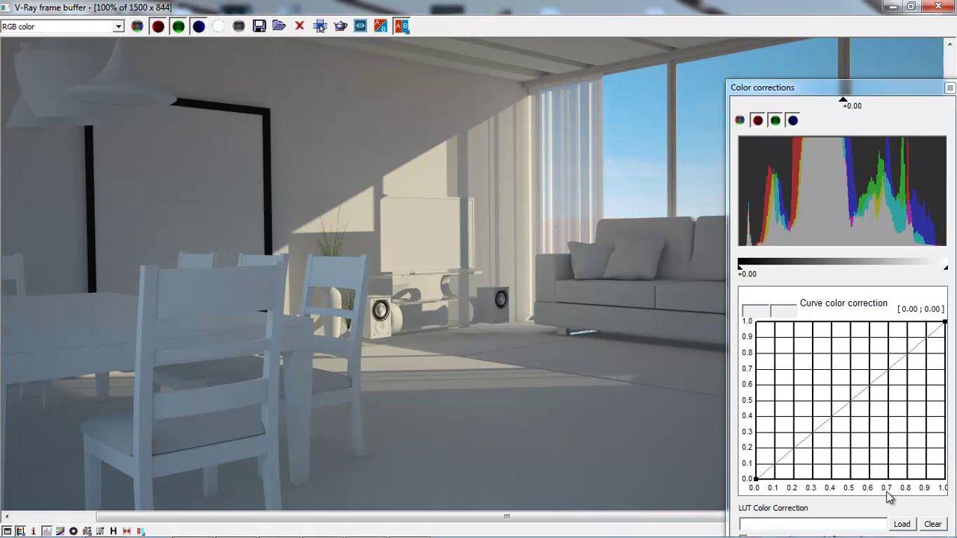
# - Brighten the render by raising the color correction curve, with its lowest point at 0.02, 0.01, and fine-tune the exposure
pyautogui.click(74, 532)
pyautogui.moveTo(756, 479); pyautogui.dragTo(760, 477)
pyautogui.moveTo(812, 433); pyautogui.dragTo(795, 413)
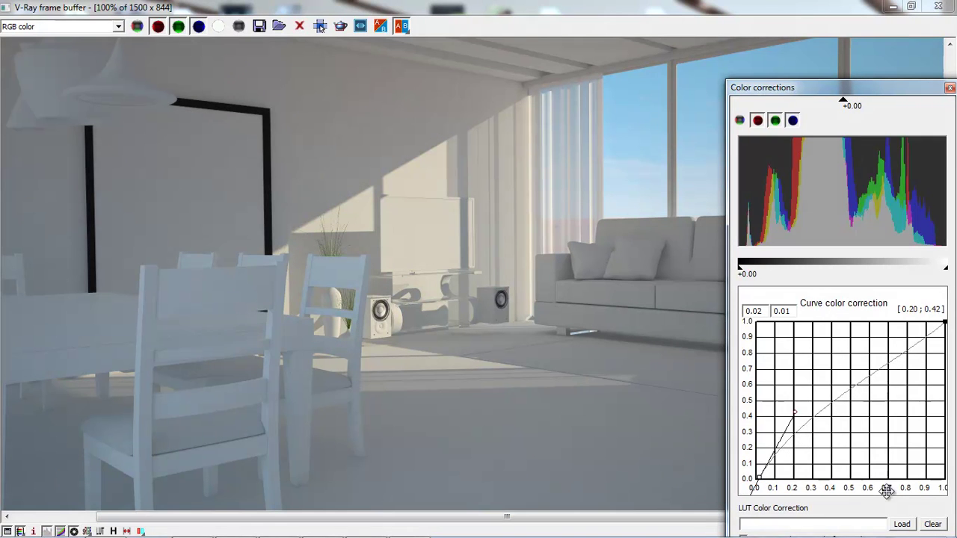
pyautogui.click(945, 323)
pyautogui.moveTo(892, 366); pyautogui.dragTo(872, 356)
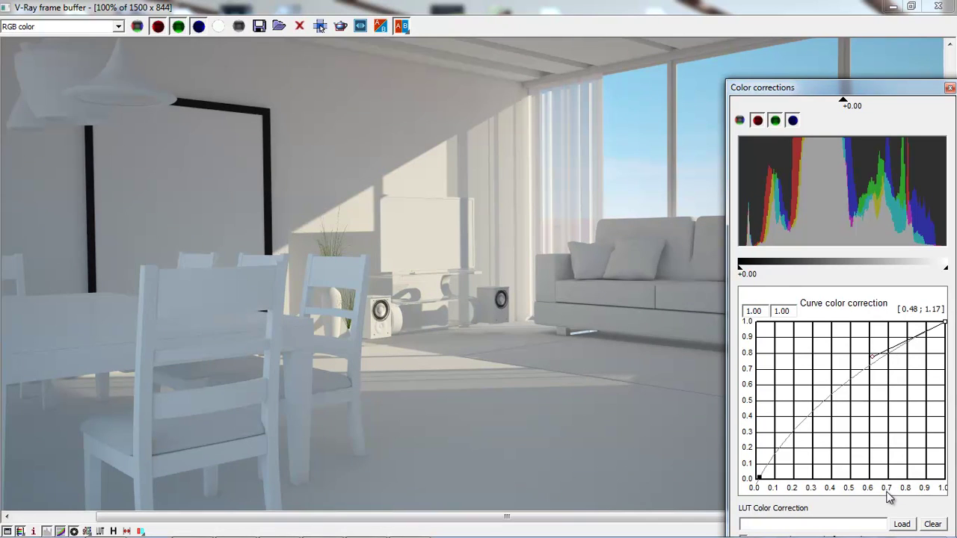
pyautogui.moveTo(844, 100); pyautogui.dragTo(845, 100)
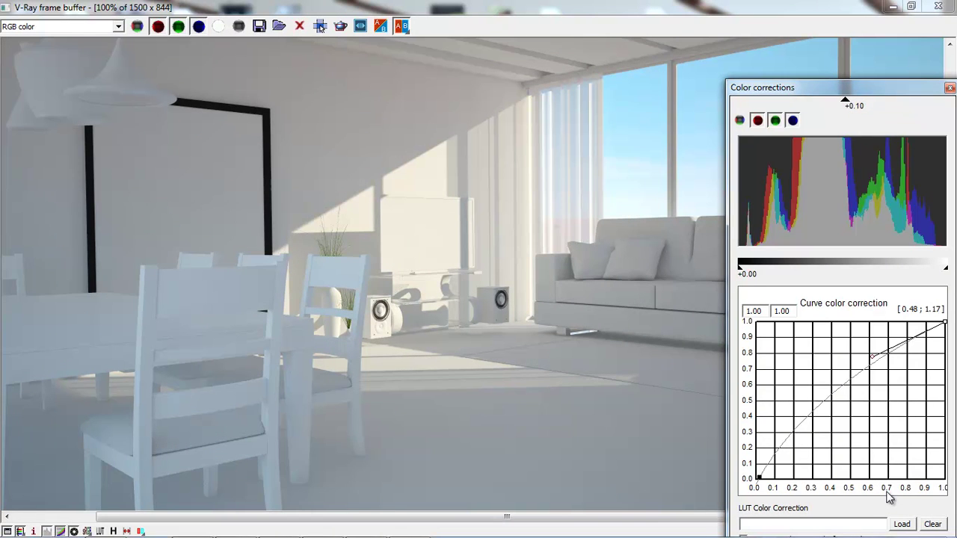
pyautogui.moveTo(844, 100); pyautogui.dragTo(842, 100)
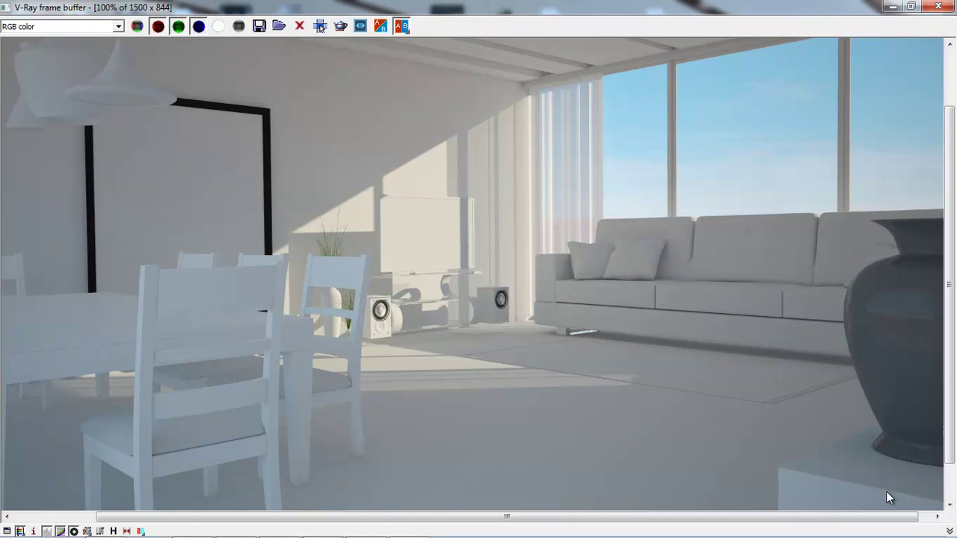
# - Examine the color-corrected render and its render-time stamp in the frame buffer, and switch back to Blender
pyautogui.scroll(1, 888, 497)
pyautogui.moveTo(949, 266); pyautogui.dragTo(950, 256)
pyautogui.click(911, 6)
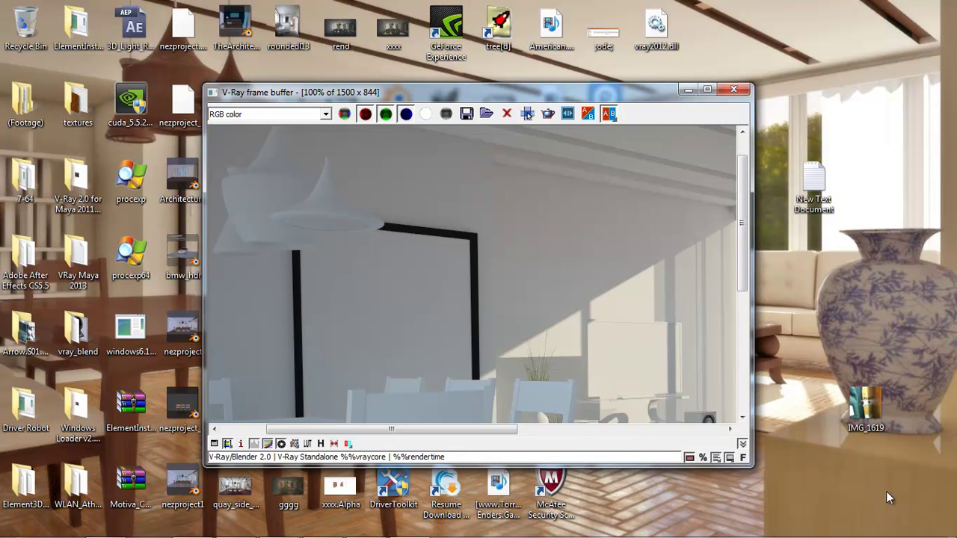
pyautogui.moveTo(825, 233); pyautogui.dragTo(825, 353)
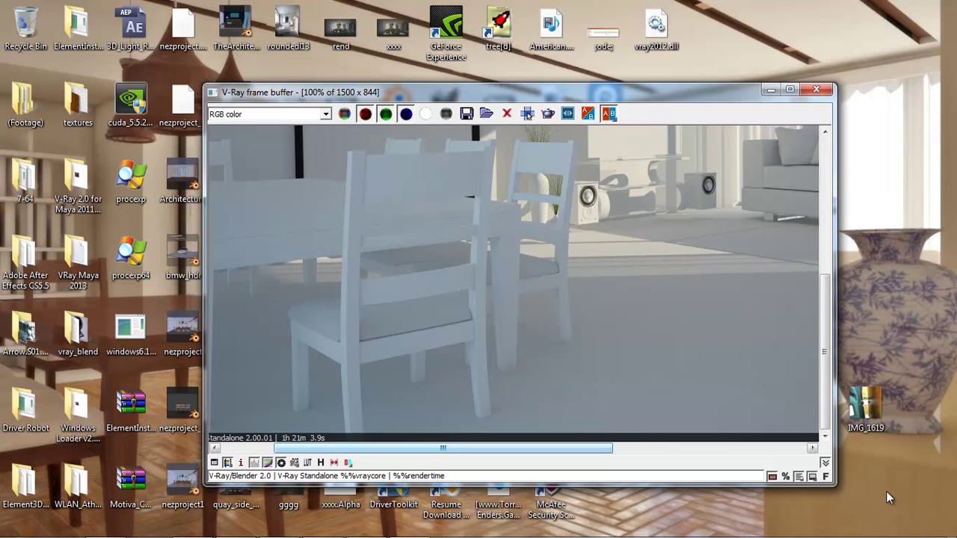
pyautogui.click(790, 90)
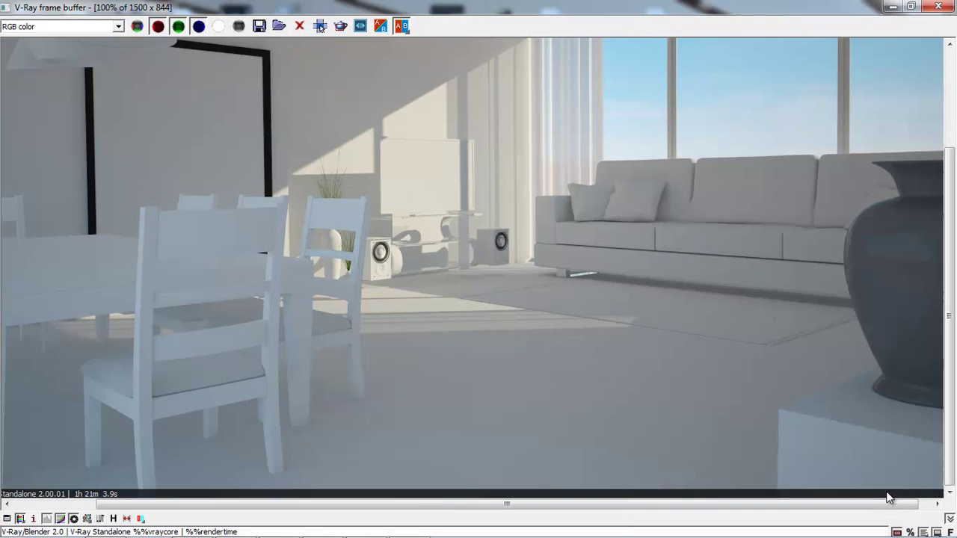
pyautogui.moveTo(949, 314)
pyautogui.mouseDown()
pyautogui.moveTo(950, 223)
pyautogui.moveTo(950, 275)
pyautogui.moveTo(950, 263)
pyautogui.mouseUp()
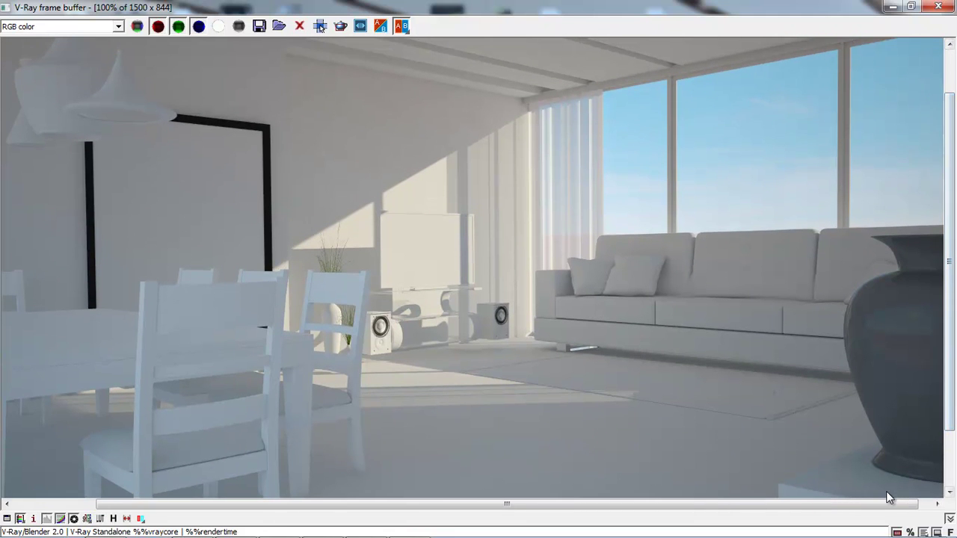
pyautogui.moveTo(199, 537)
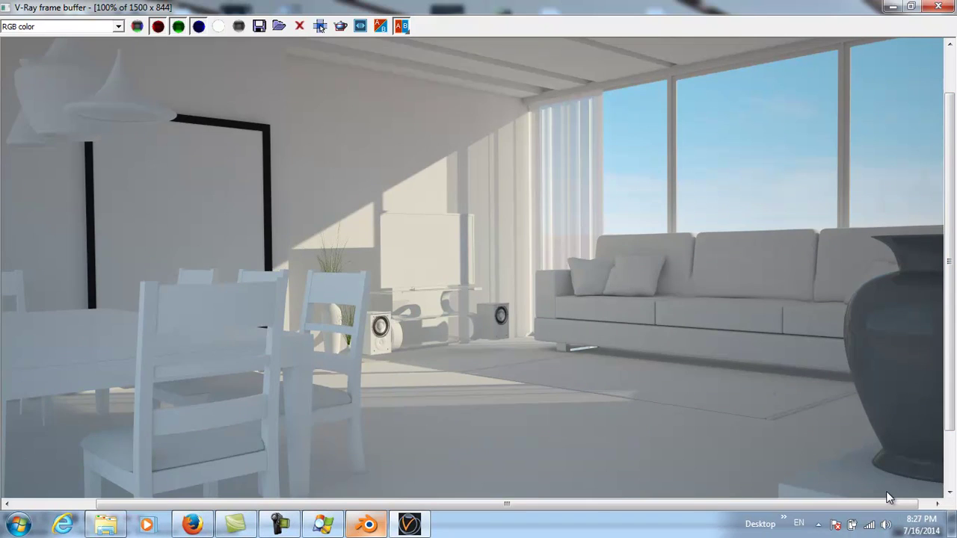
pyautogui.click(367, 525)
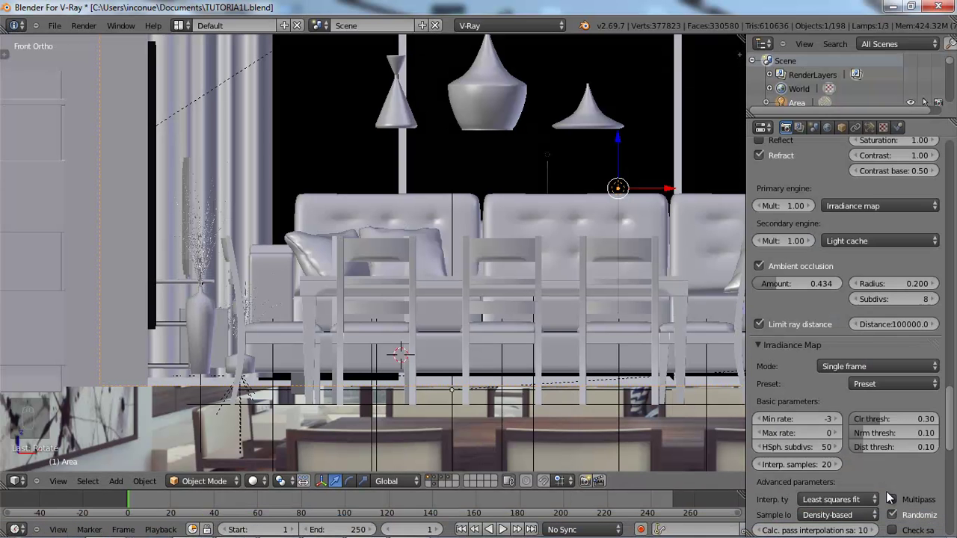
# - Enable the render Output settings so that the image is saved as PNG
pyautogui.scroll(6, 886, 491)
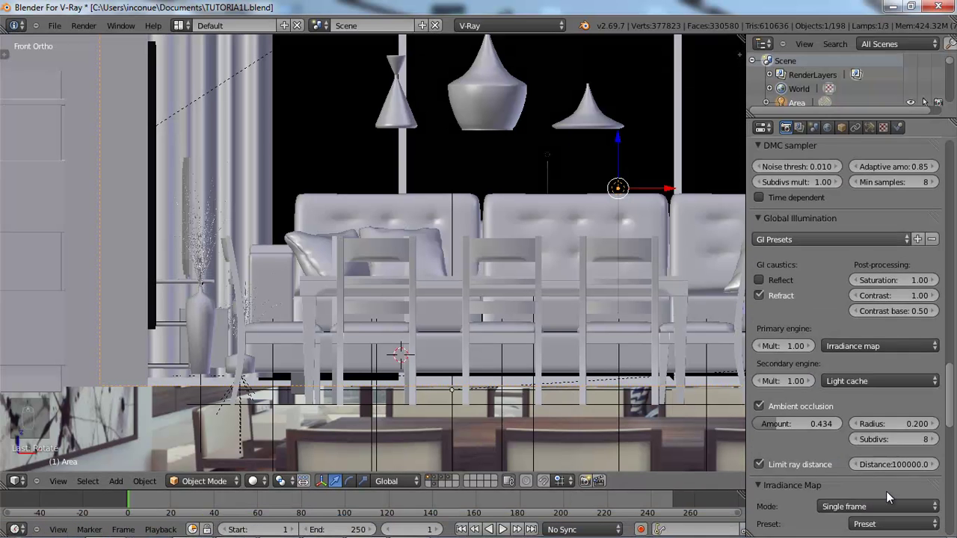
pyautogui.scroll(10, 886, 492)
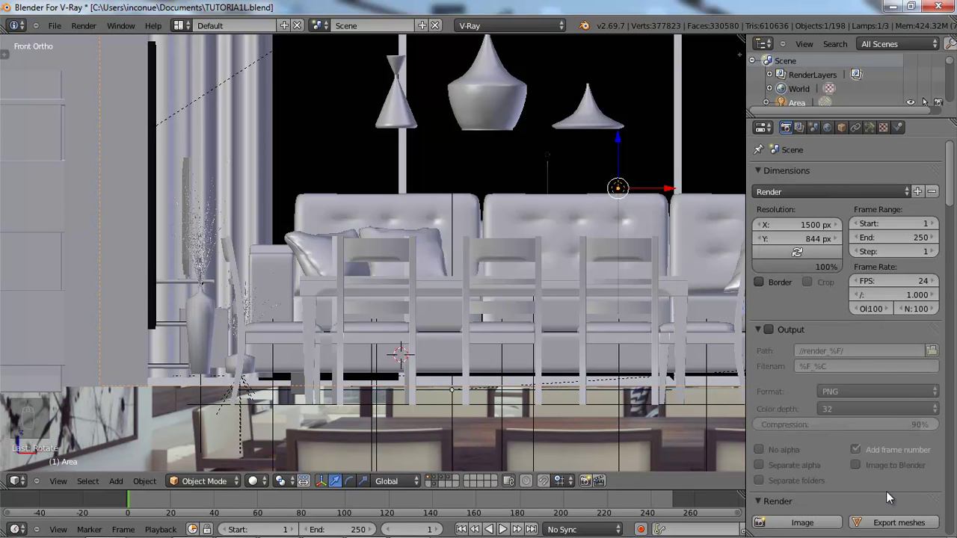
pyautogui.scroll(-2, 886, 492)
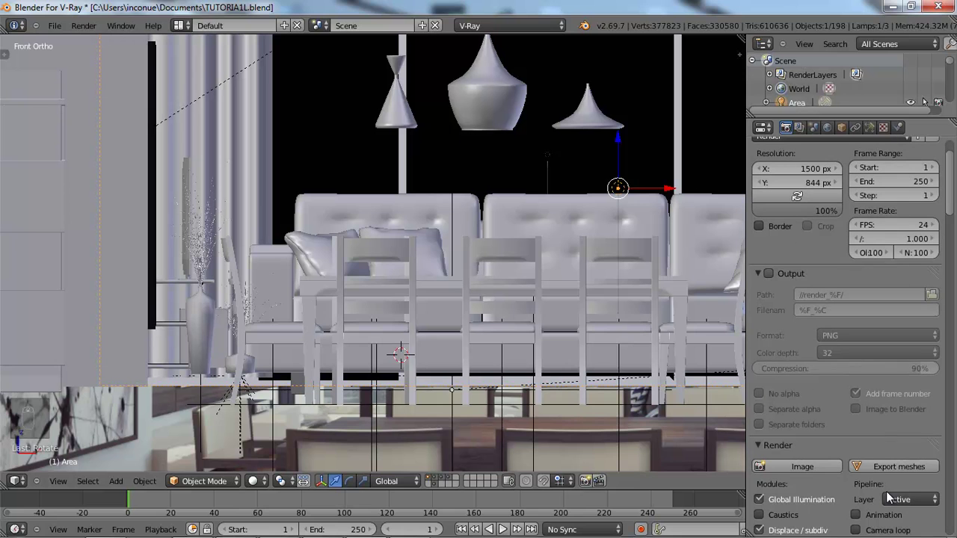
pyautogui.hotkey('ctrl', 'z')
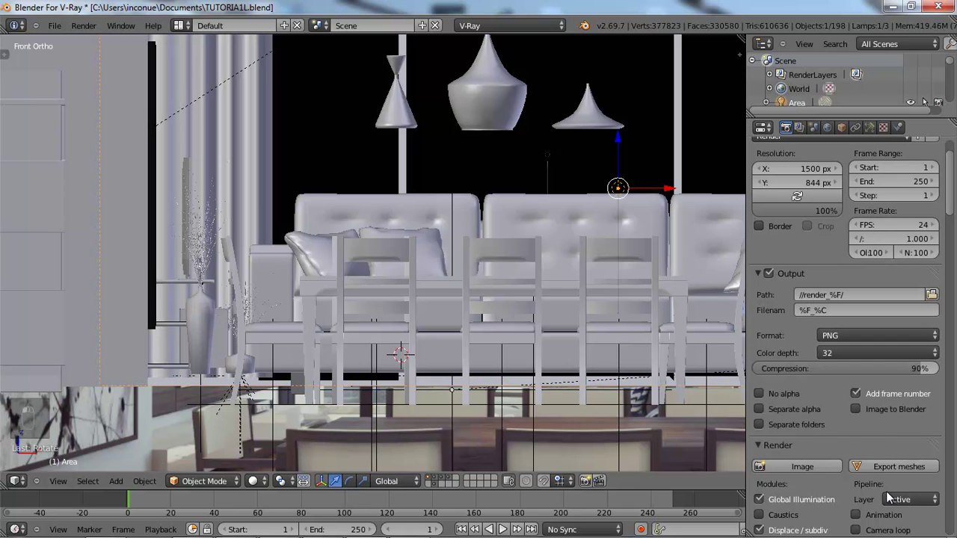
# - Review the Render, Globals and Exporter settings, and view the room toward the TV corner and sofa
pyautogui.scroll(-2, 886, 491)
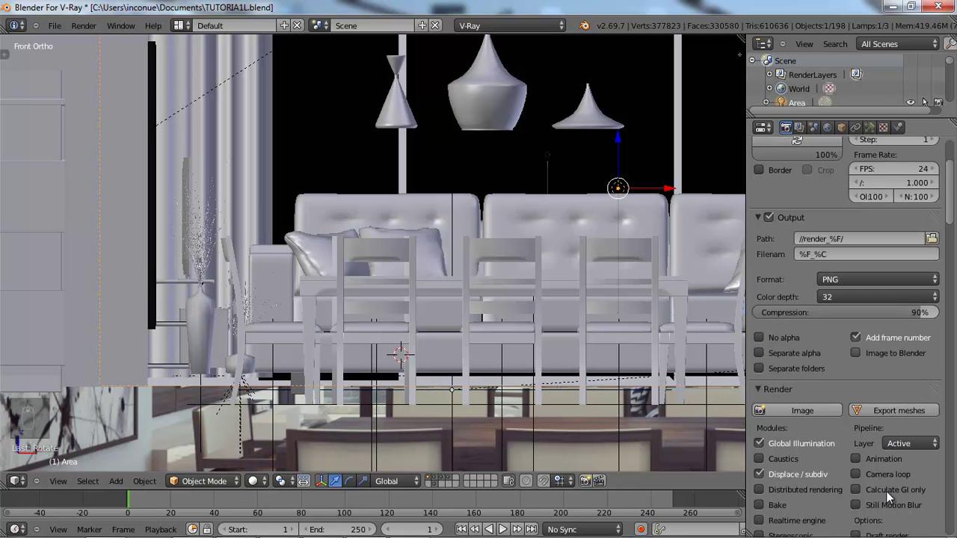
pyautogui.scroll(-5, 886, 492)
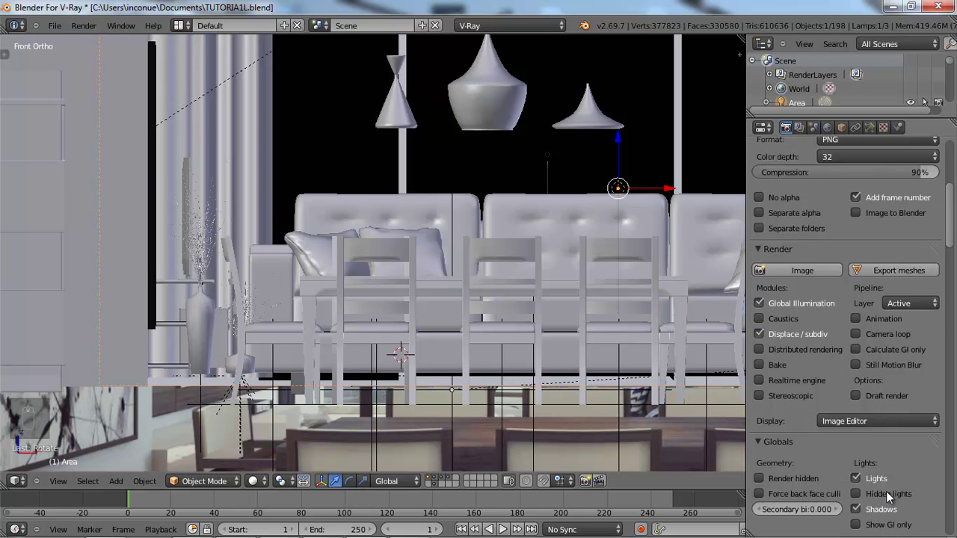
pyautogui.scroll(-6, 886, 492)
pyautogui.scroll(-7, 886, 491)
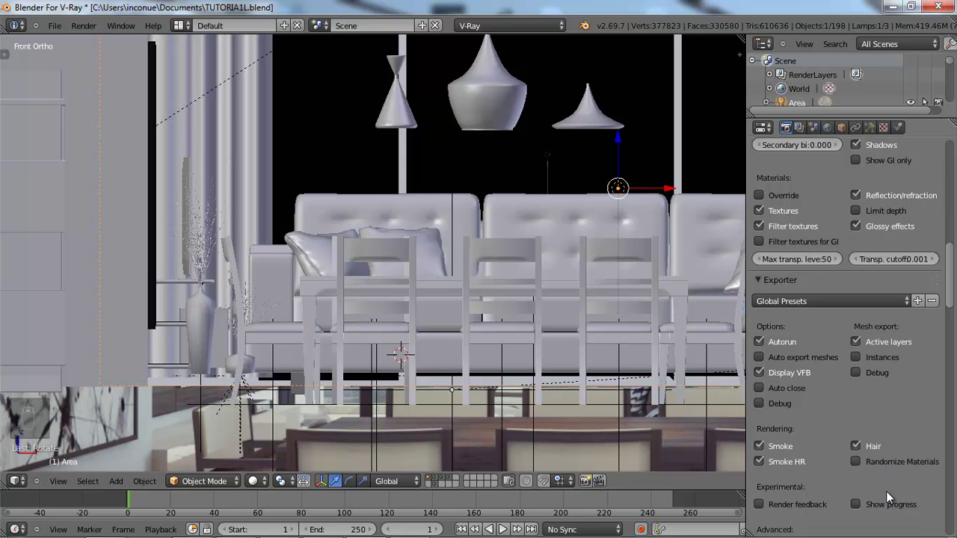
pyautogui.moveTo(449, 247); pyautogui.dragTo(359, 314, button='middle')
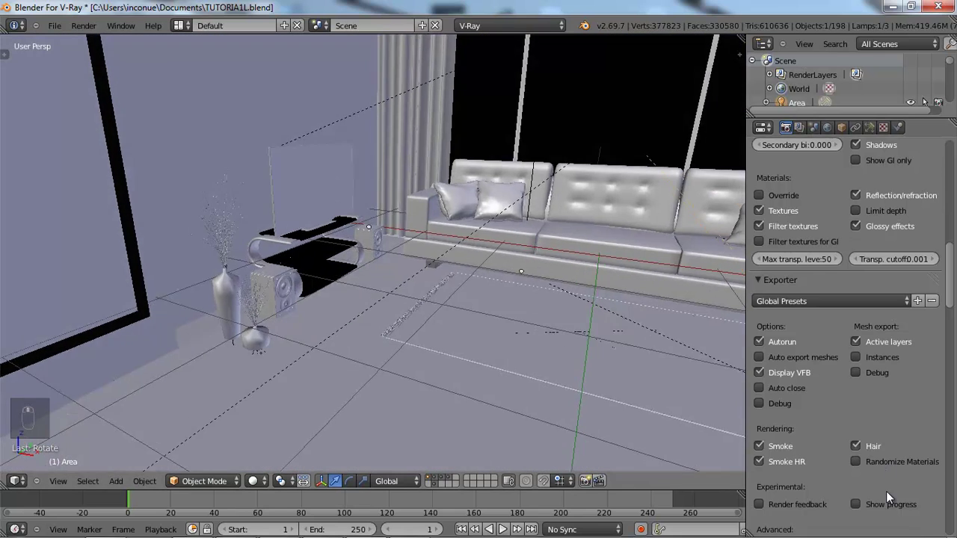
pyautogui.scroll(-2, 373, 252)
pyautogui.moveTo(449, 299); pyautogui.dragTo(363, 275, button='middle')
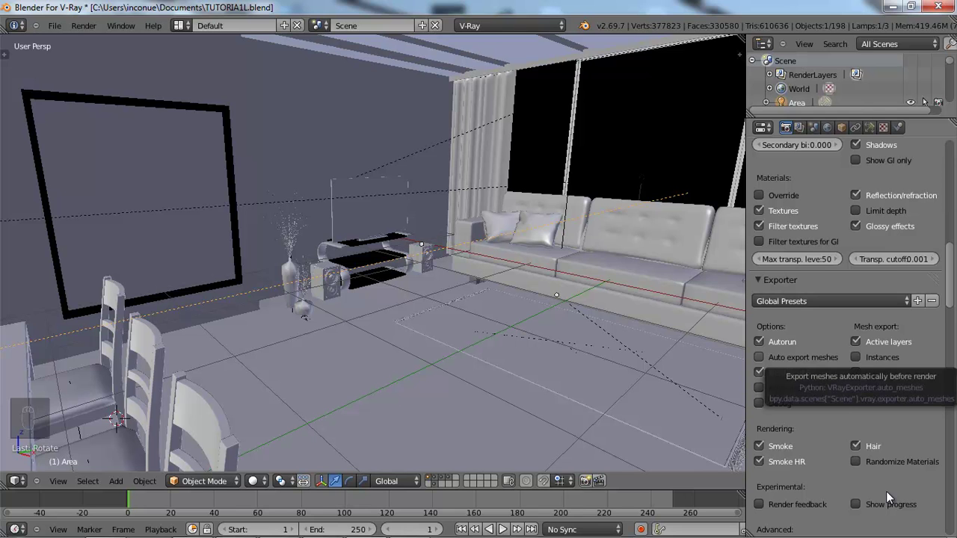
# - Set the DMC sampler's noise threshold to 0.005
pyautogui.scroll(-5, 886, 491)
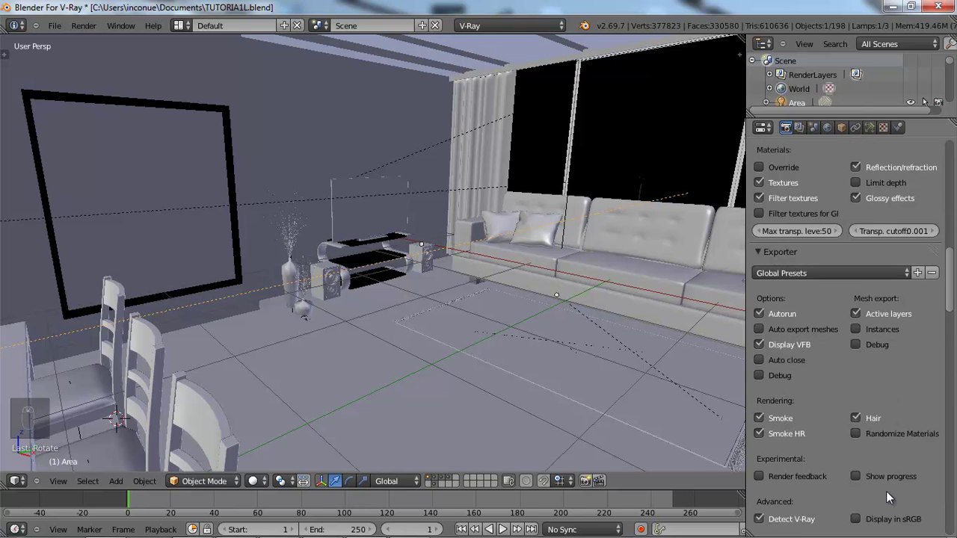
pyautogui.scroll(-7, 886, 491)
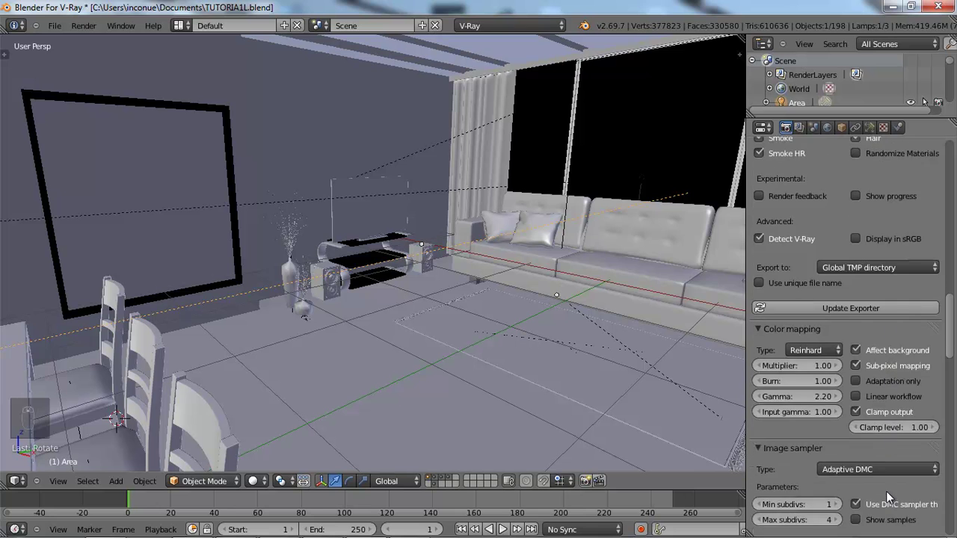
pyautogui.scroll(-3, 886, 491)
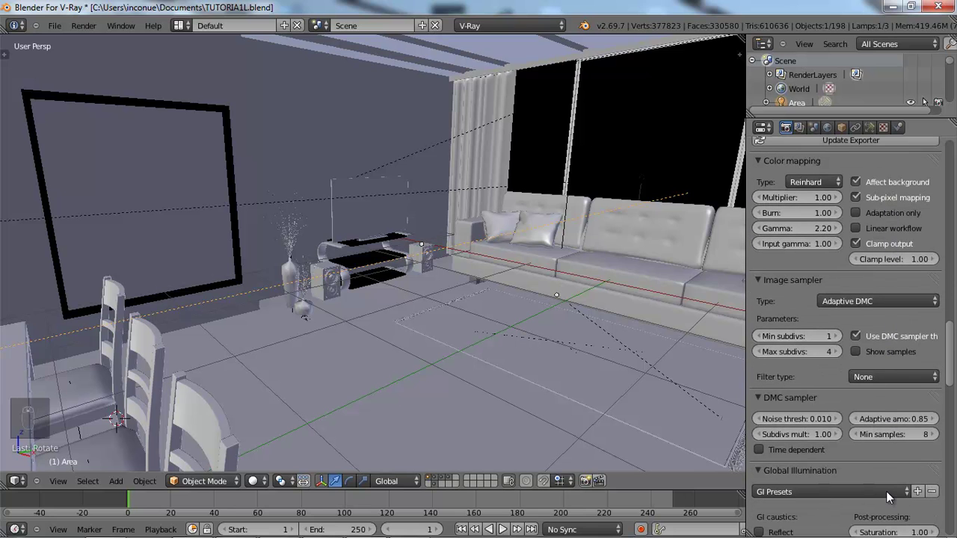
pyautogui.scroll(-2, 886, 492)
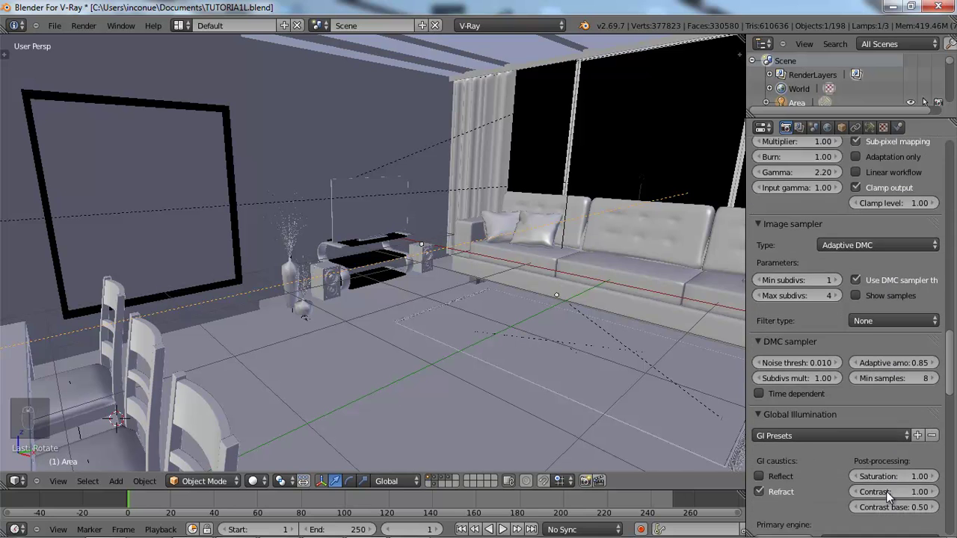
pyautogui.scroll(-2, 886, 491)
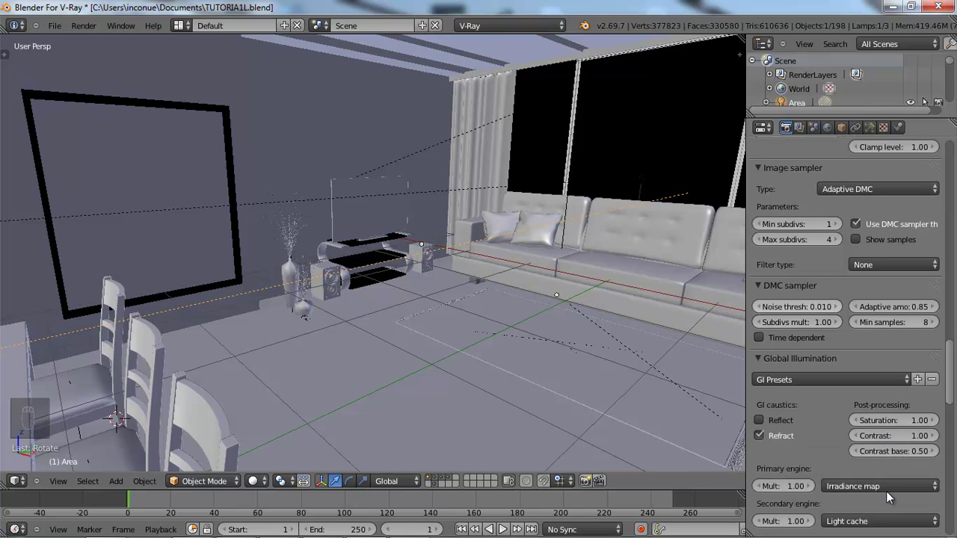
pyautogui.click(797, 308)
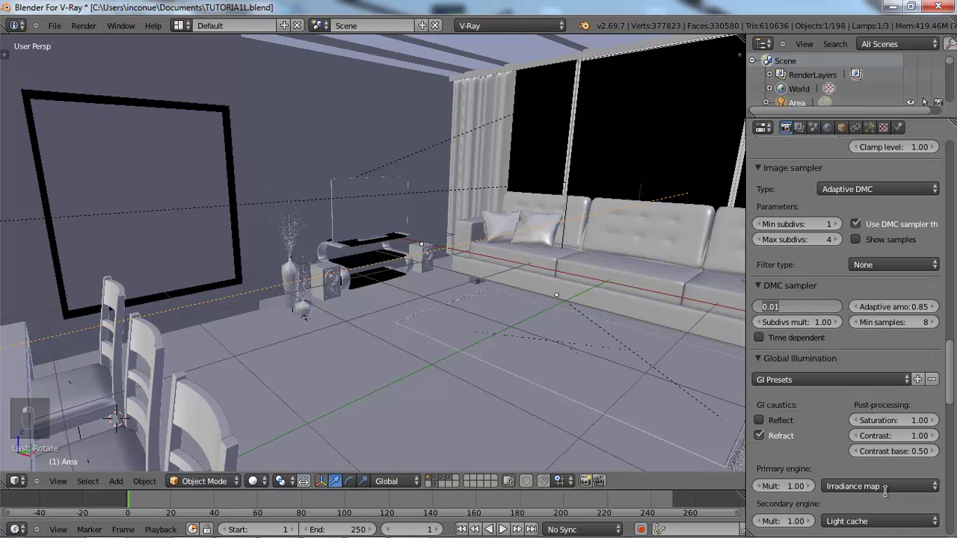
pyautogui.write('0.005')
pyautogui.press('Return')
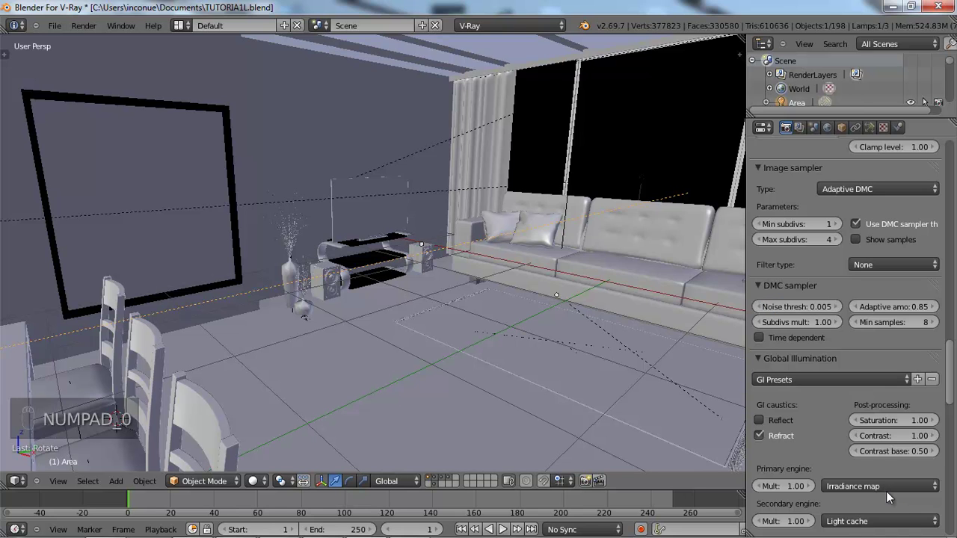
# - Apply the Medium preset to the Irradiance Map settings
pyautogui.scroll(-2, 886, 491)
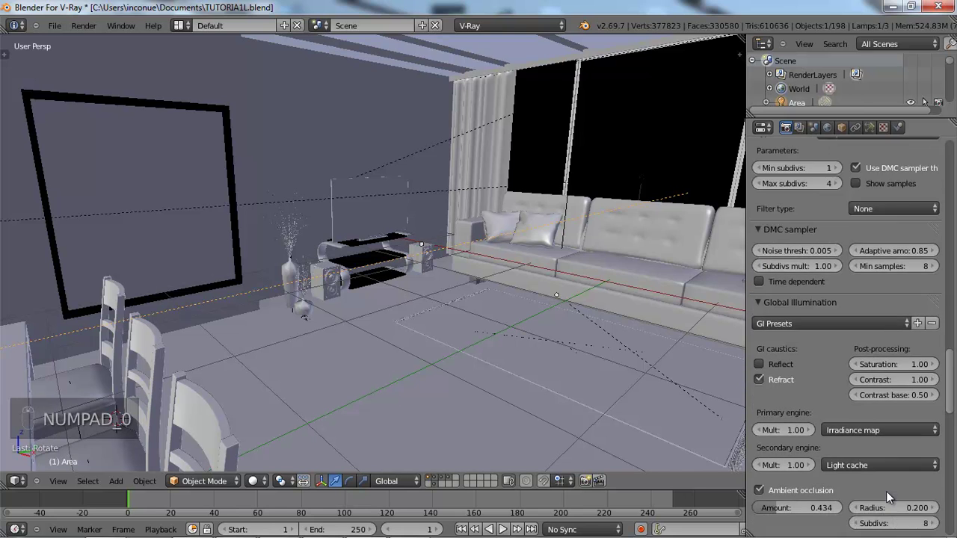
pyautogui.scroll(-2, 886, 491)
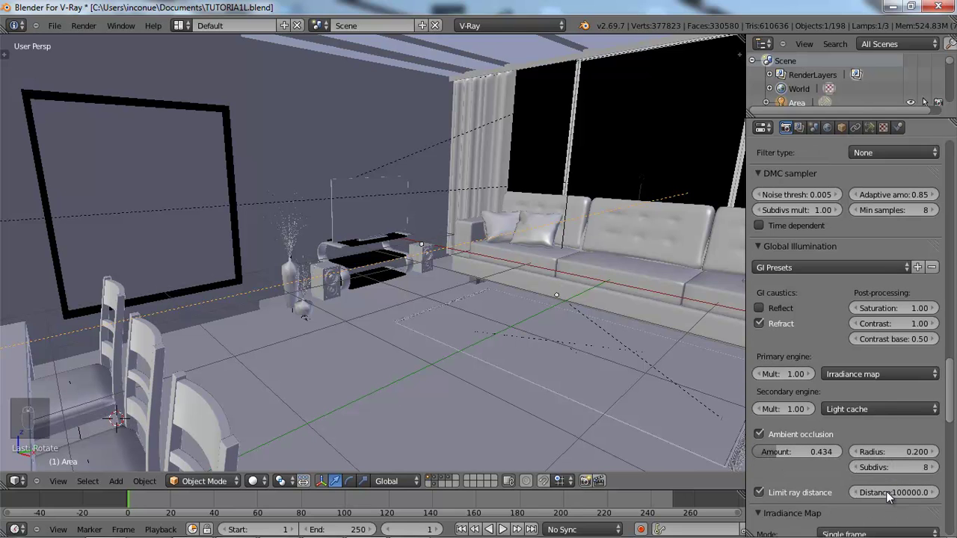
pyautogui.scroll(-2, 886, 492)
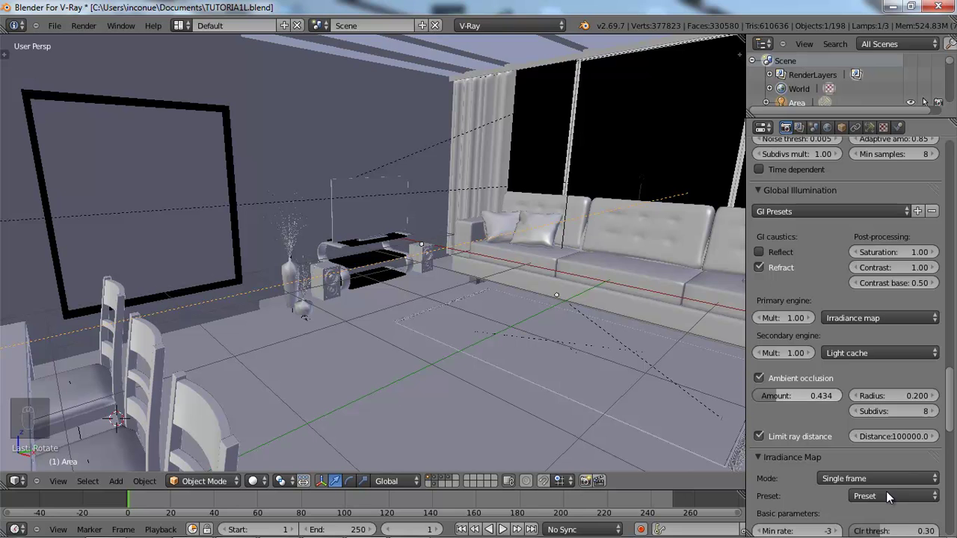
pyautogui.scroll(-2, 886, 491)
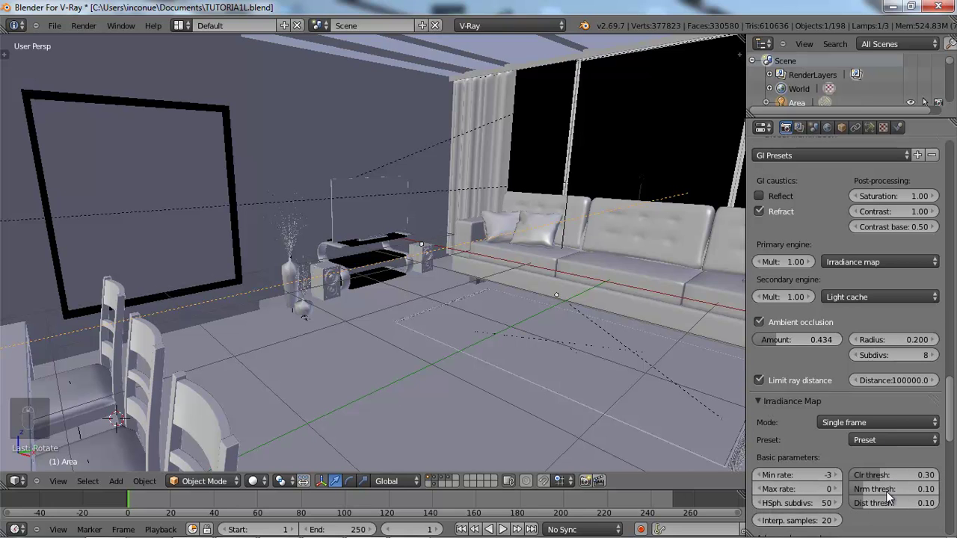
pyautogui.scroll(-3, 886, 491)
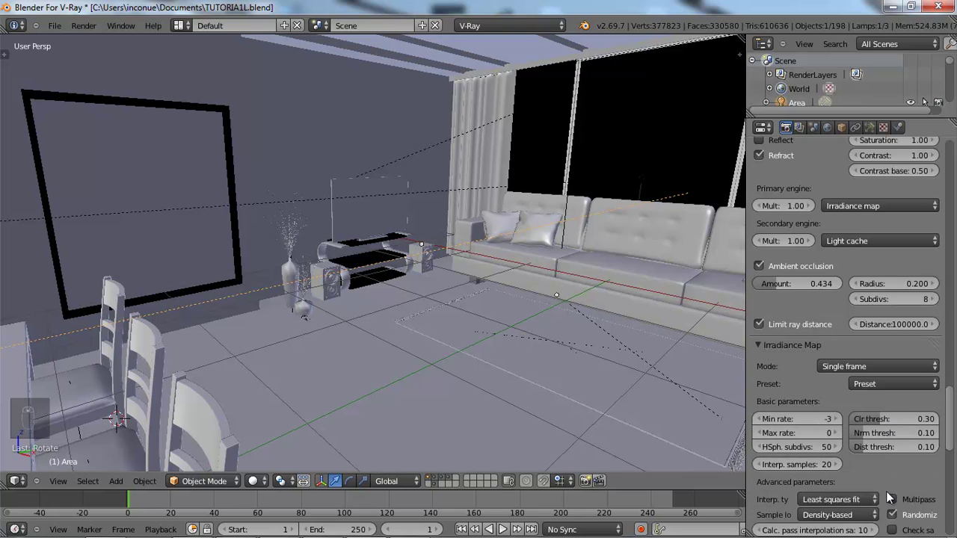
pyautogui.scroll(-1, 890, 499)
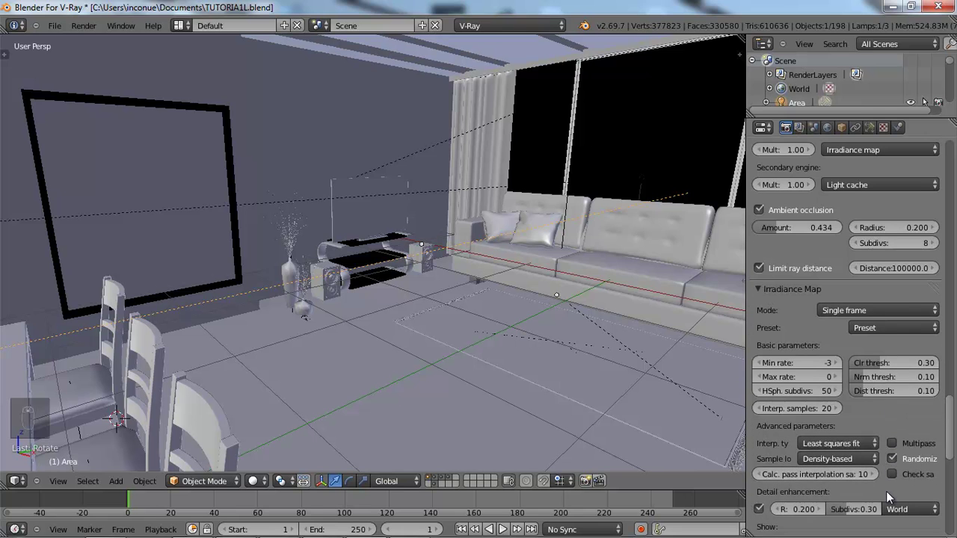
pyautogui.click(892, 328)
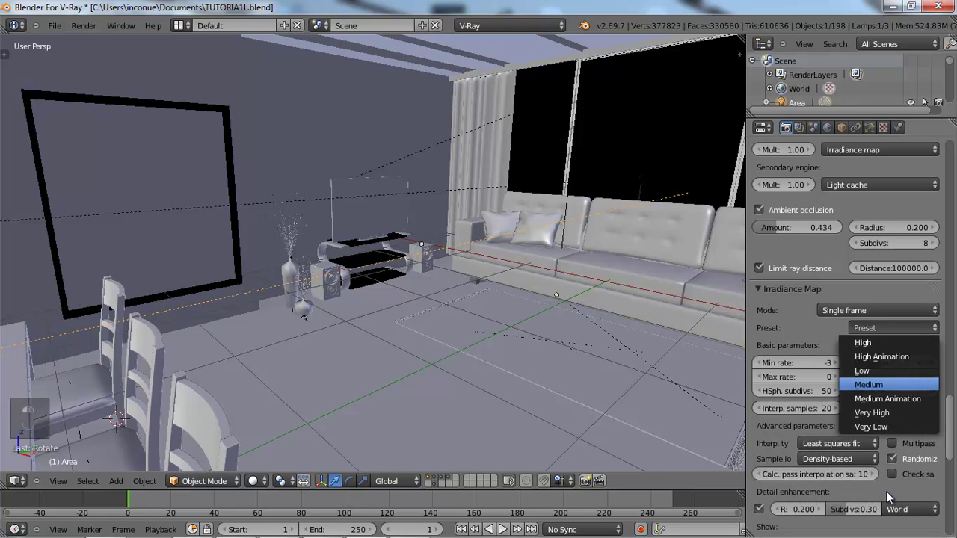
pyautogui.click(868, 384)
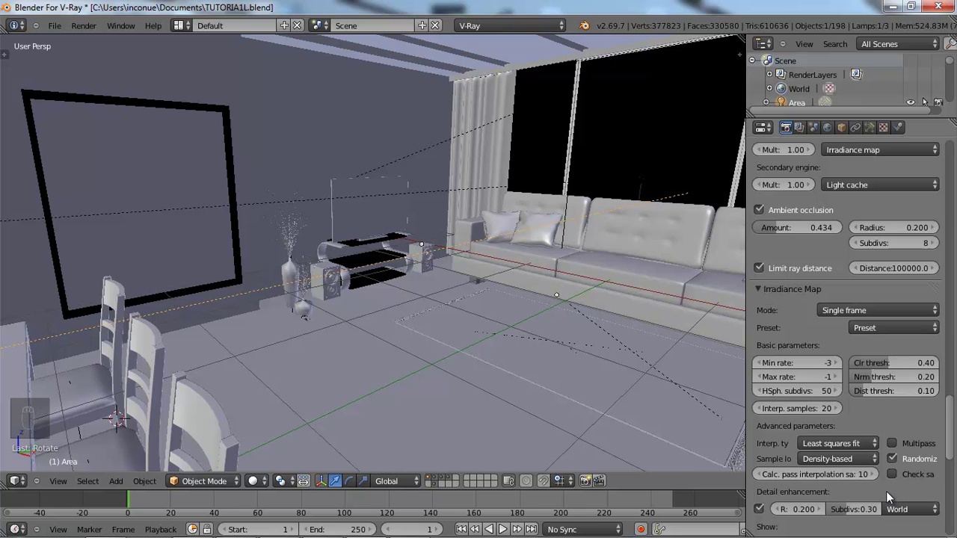
# - Set the Light Cache subdivs to 1000
pyautogui.scroll(-4, 886, 491)
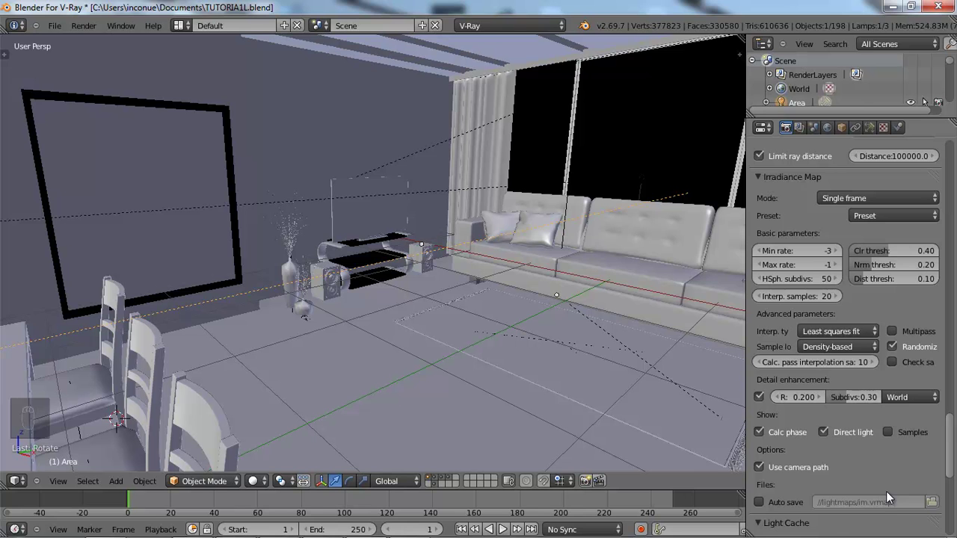
pyautogui.scroll(-7, 887, 491)
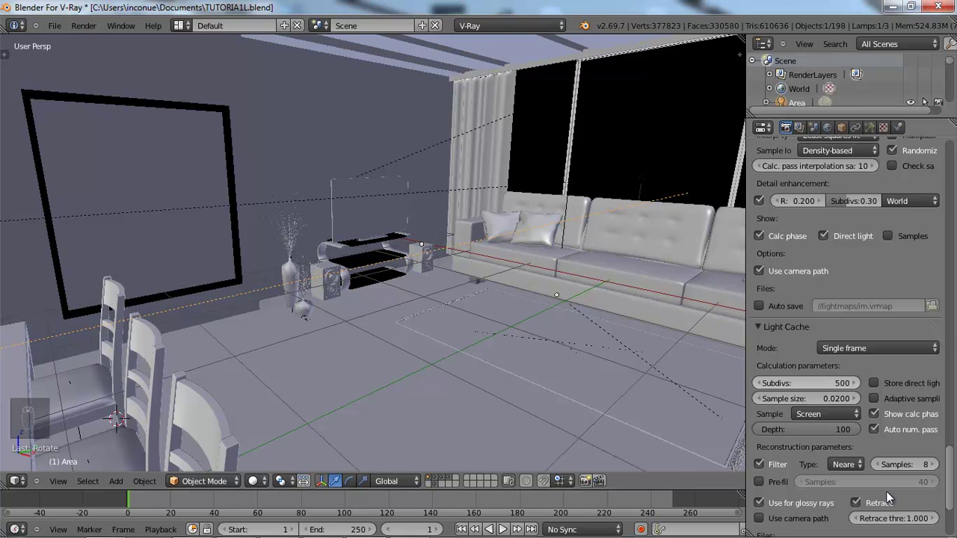
pyautogui.click(806, 383)
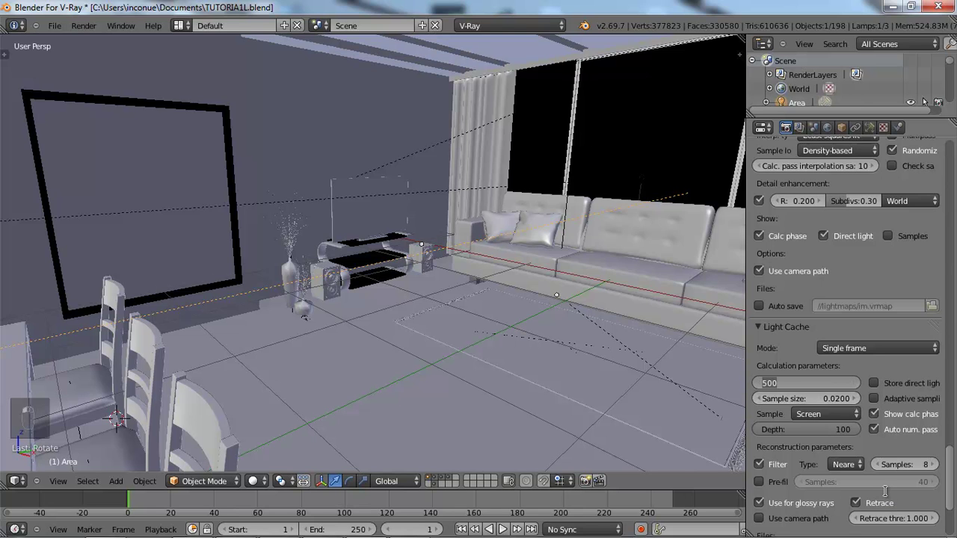
pyautogui.write('1000')
pyautogui.press('Return')
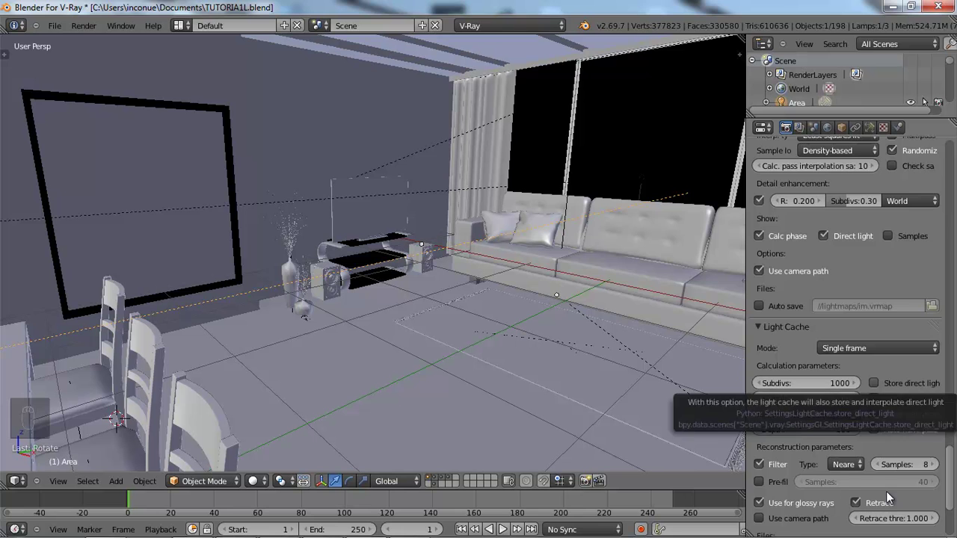
# - Enable storing direct light, adaptive sampling and the pre-filter for the Light Cache
pyautogui.scroll(-1, 887, 497)
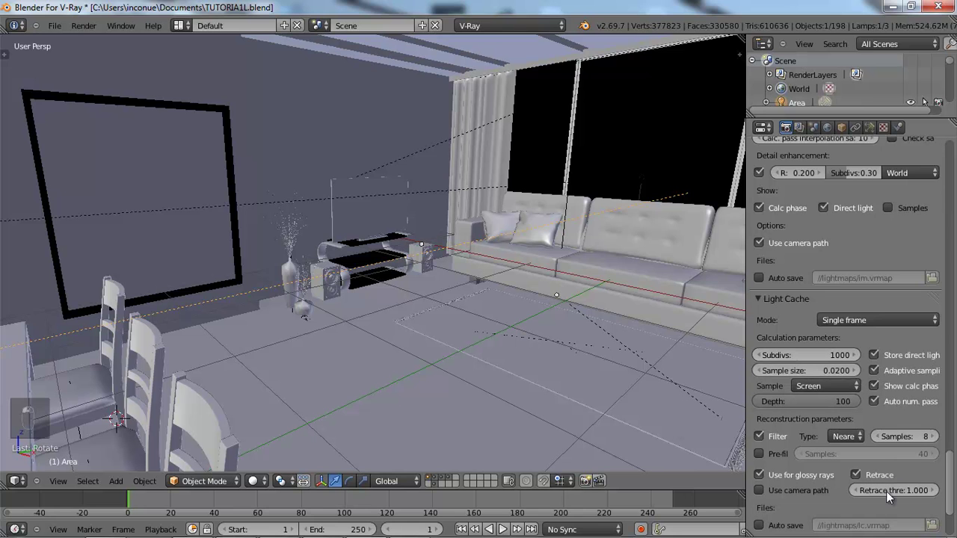
pyautogui.scroll(-3, 888, 497)
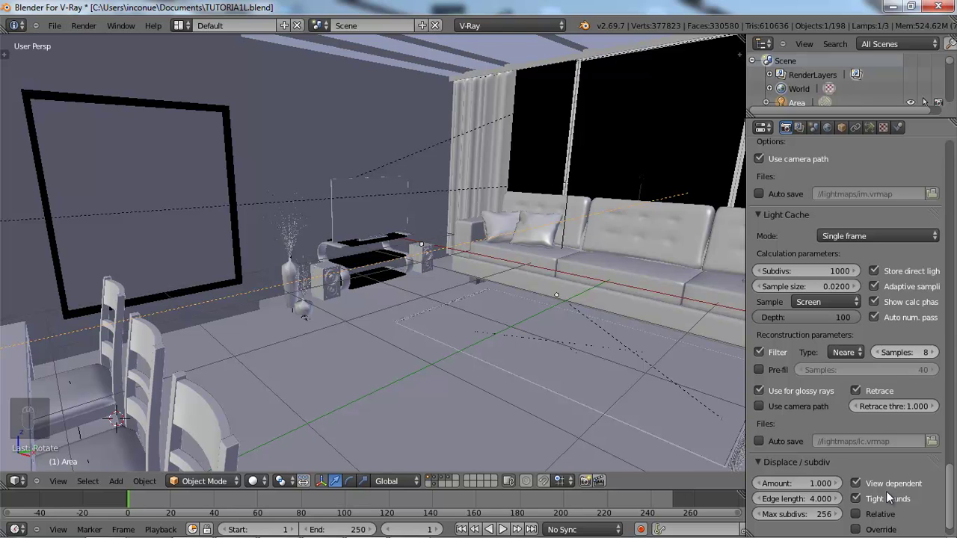
pyautogui.click(760, 370)
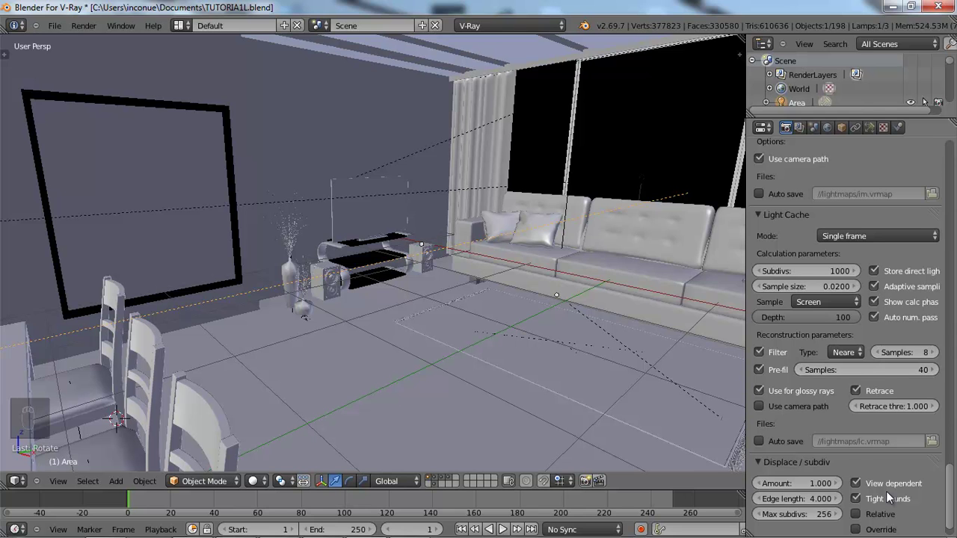
pyautogui.scroll(-2, 888, 497)
pyautogui.scroll(10, 889, 497)
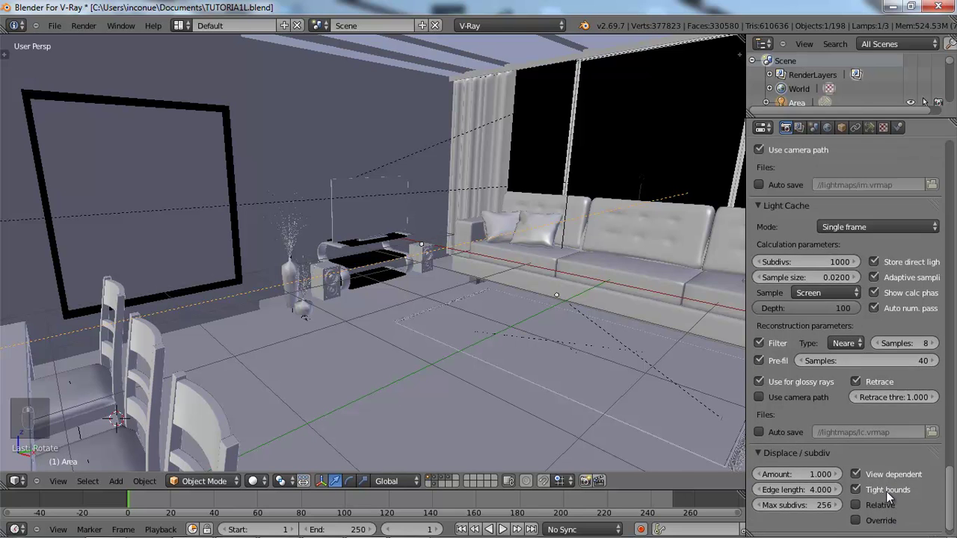
pyautogui.scroll(1, 889, 498)
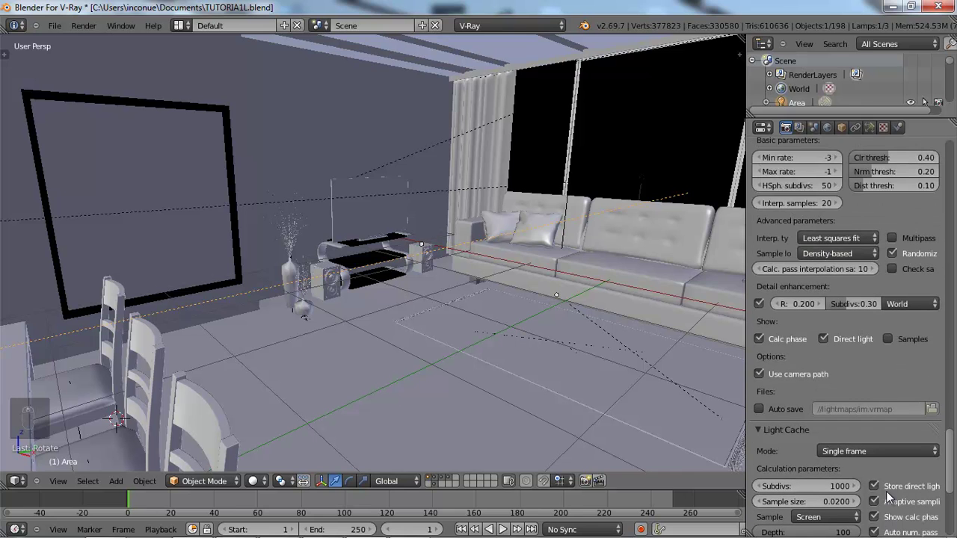